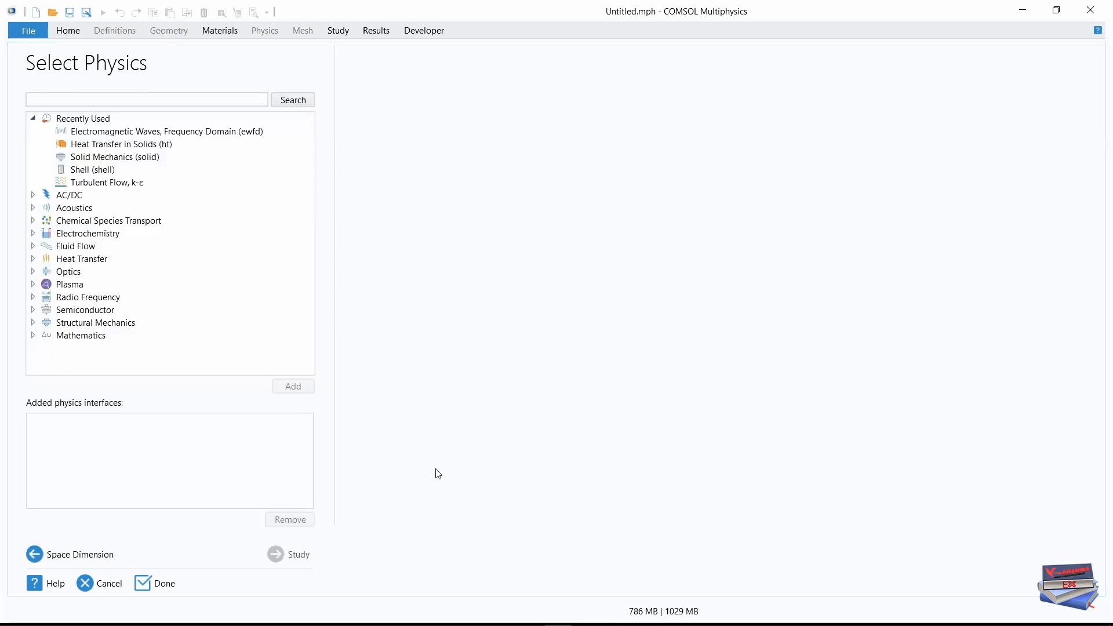
# Step: Add two Electromagnetic Waves, Frequency Domain interfaces from the Wave Optics physics
pyautogui.click(34, 272)
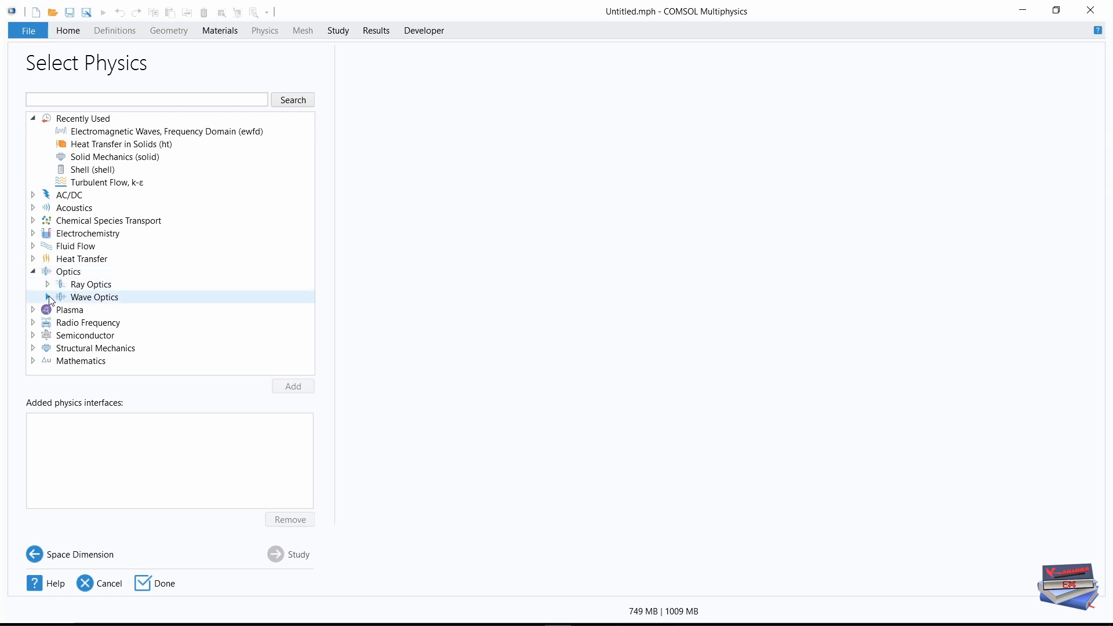
pyautogui.click(48, 297)
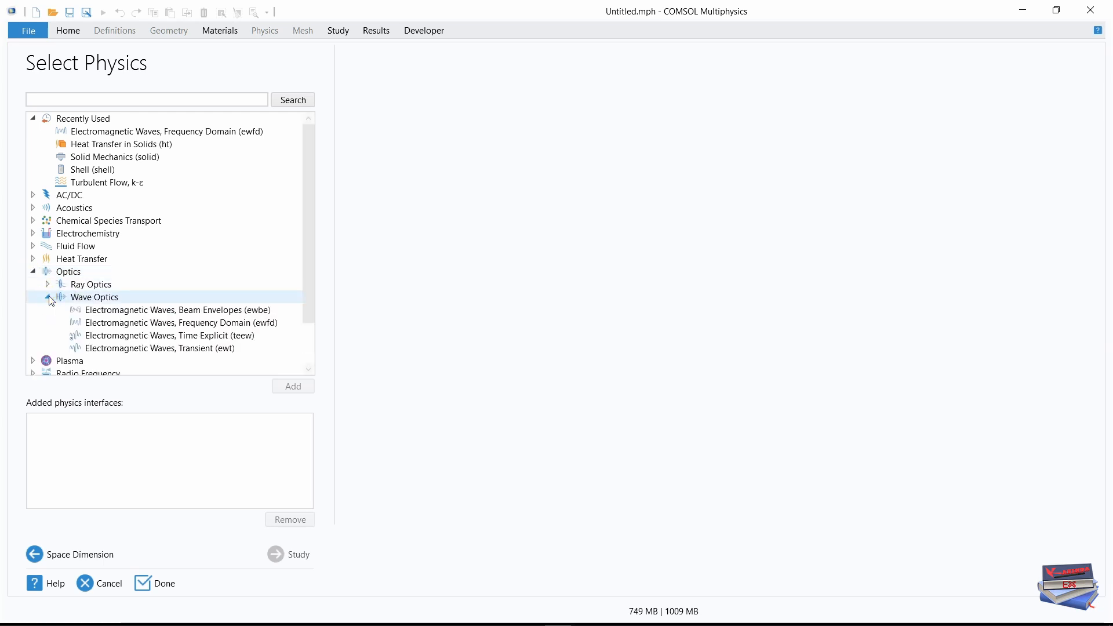
pyautogui.click(110, 329)
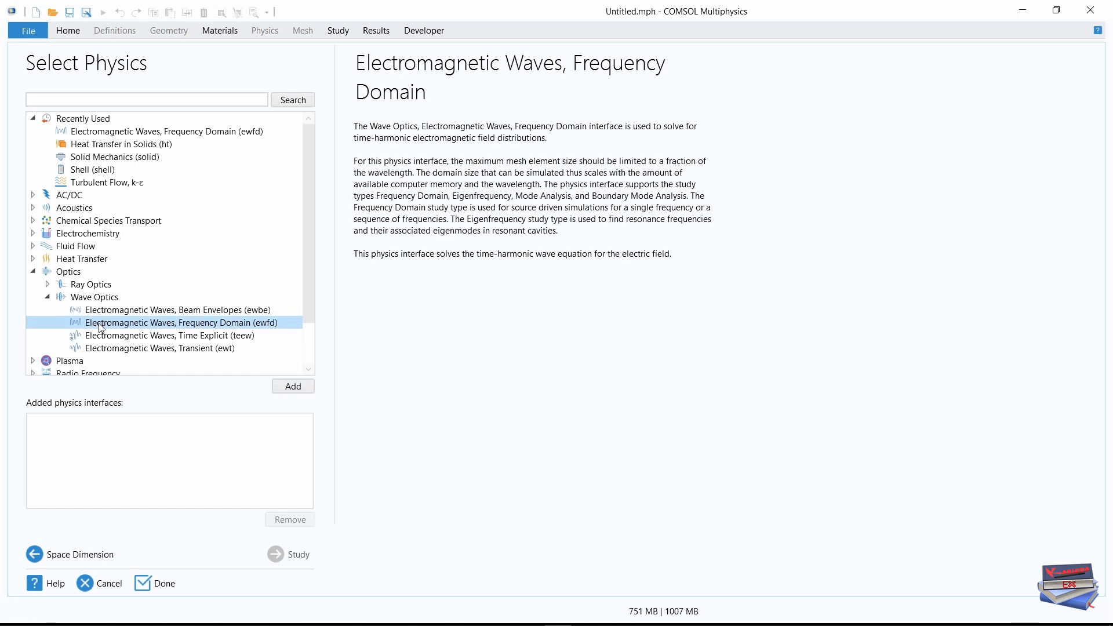
pyautogui.click(293, 386)
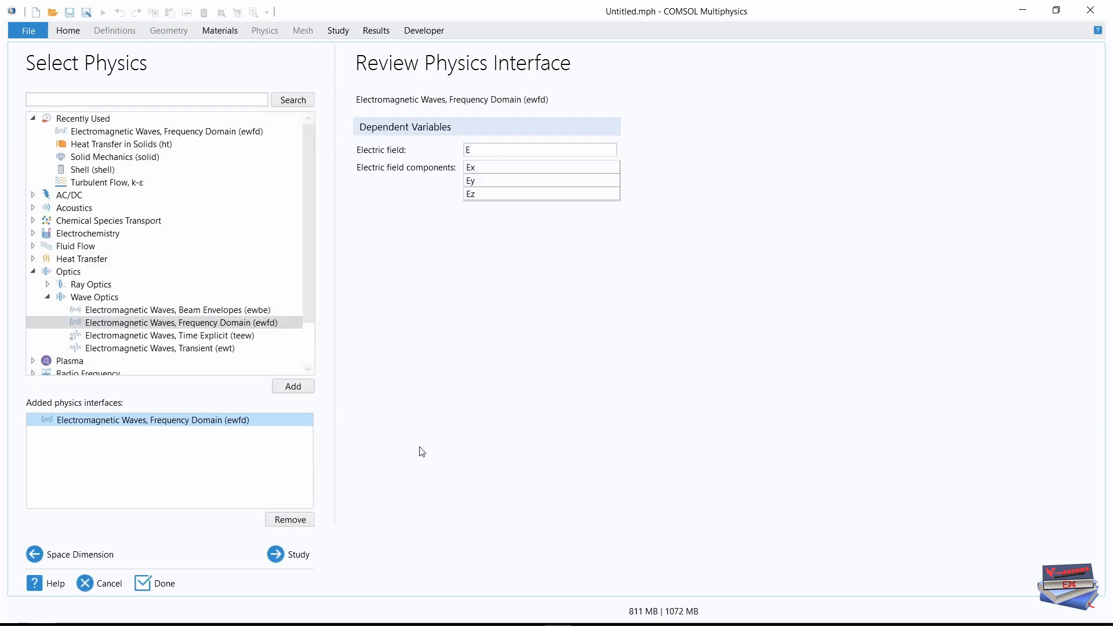
pyautogui.click(280, 388)
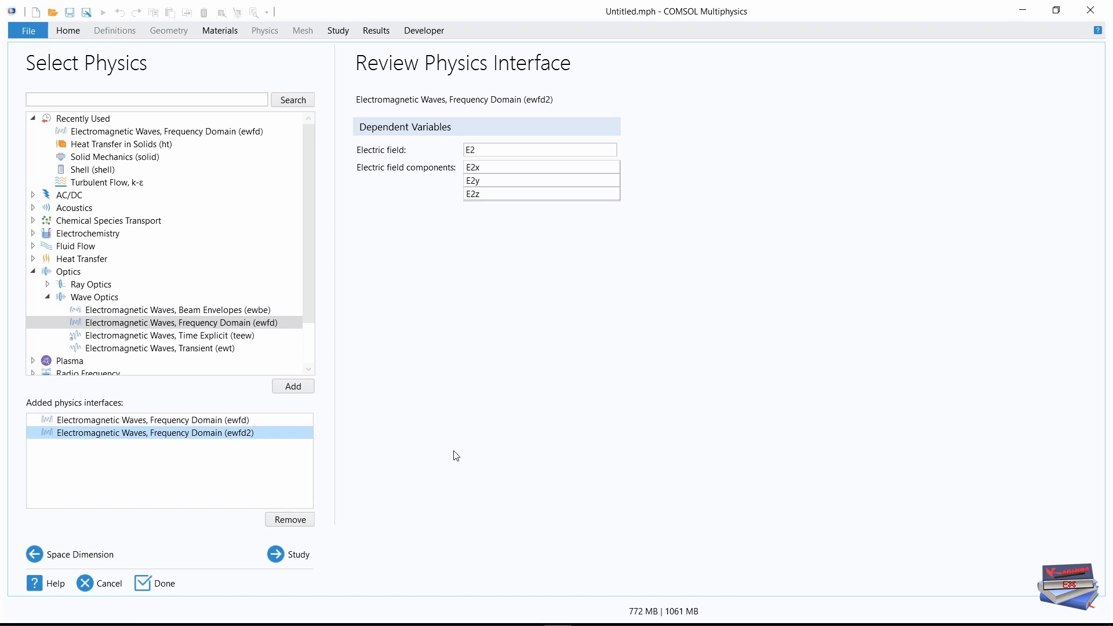
# Step: Choose Empty Study as the study type and finish the model setup
pyautogui.click(284, 558)
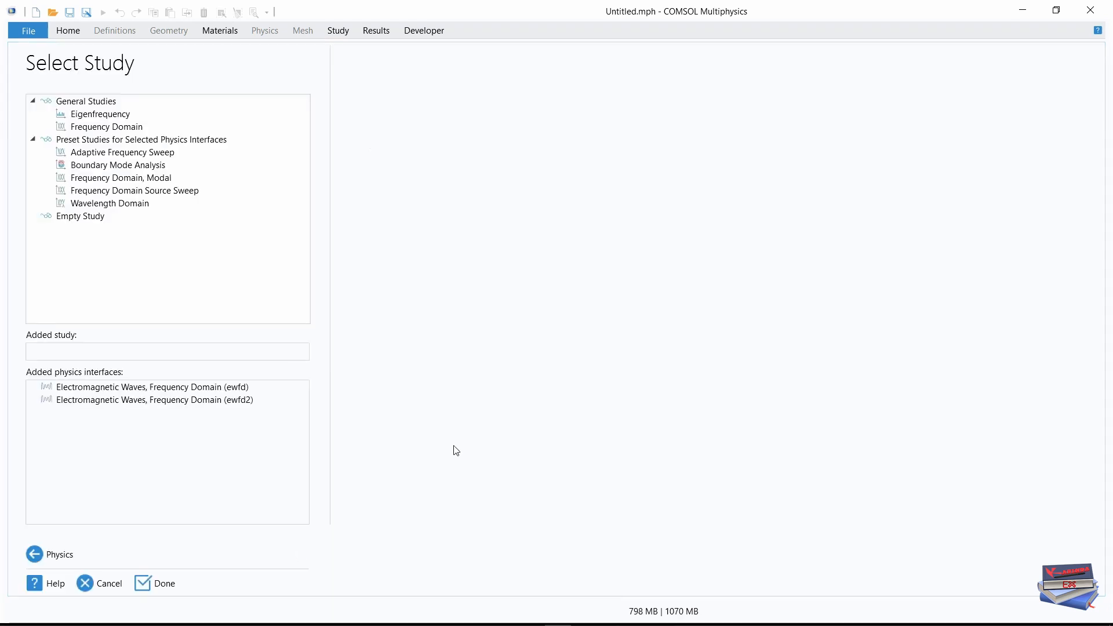
pyautogui.click(73, 219)
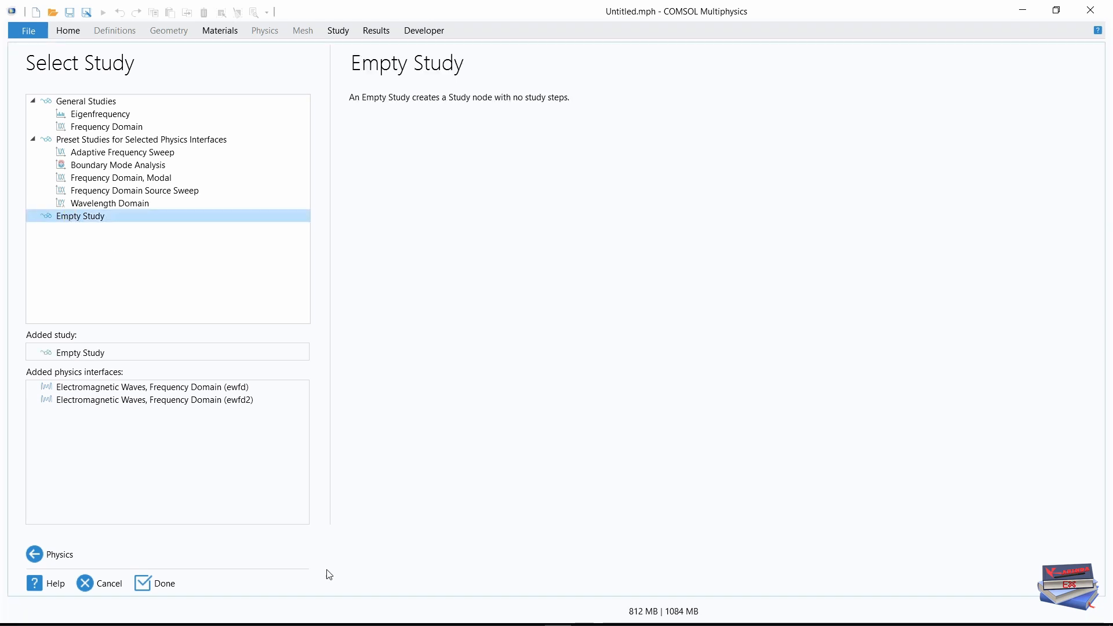
pyautogui.click(155, 584)
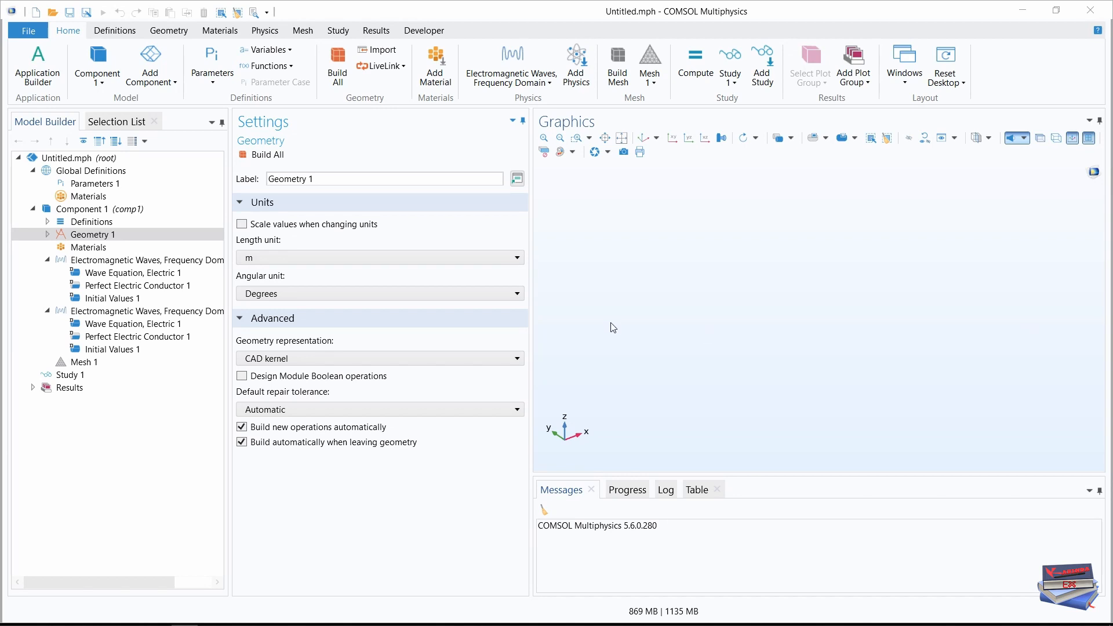
# Step: Define a global parameter W with the expression 750[nm] in Parameters 1
pyautogui.click(84, 171)
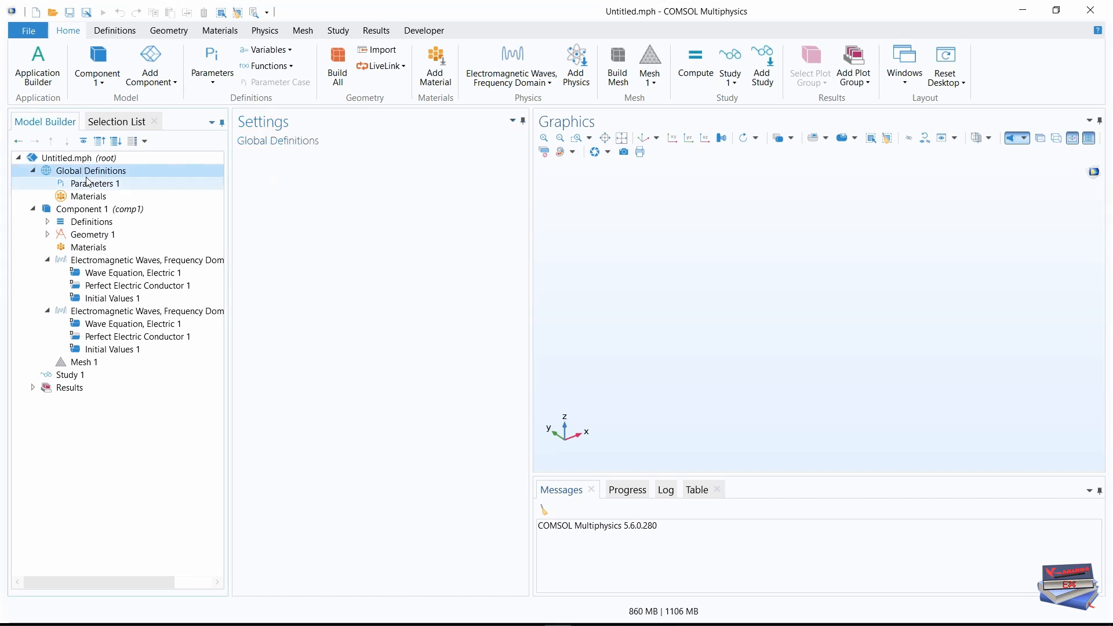
pyautogui.click(91, 185)
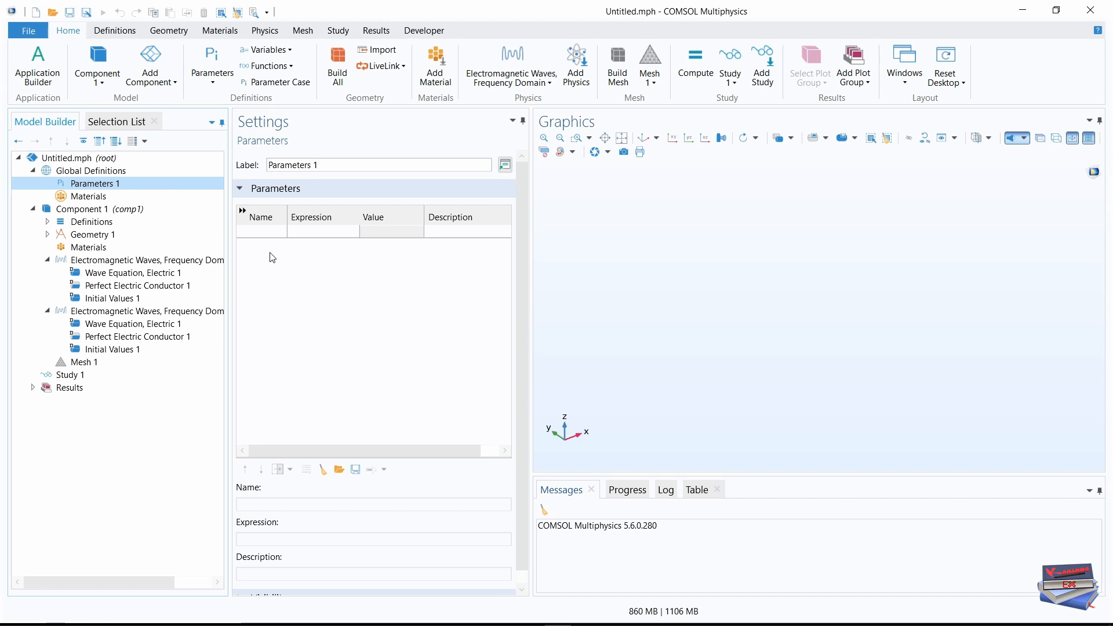
pyautogui.click(261, 231)
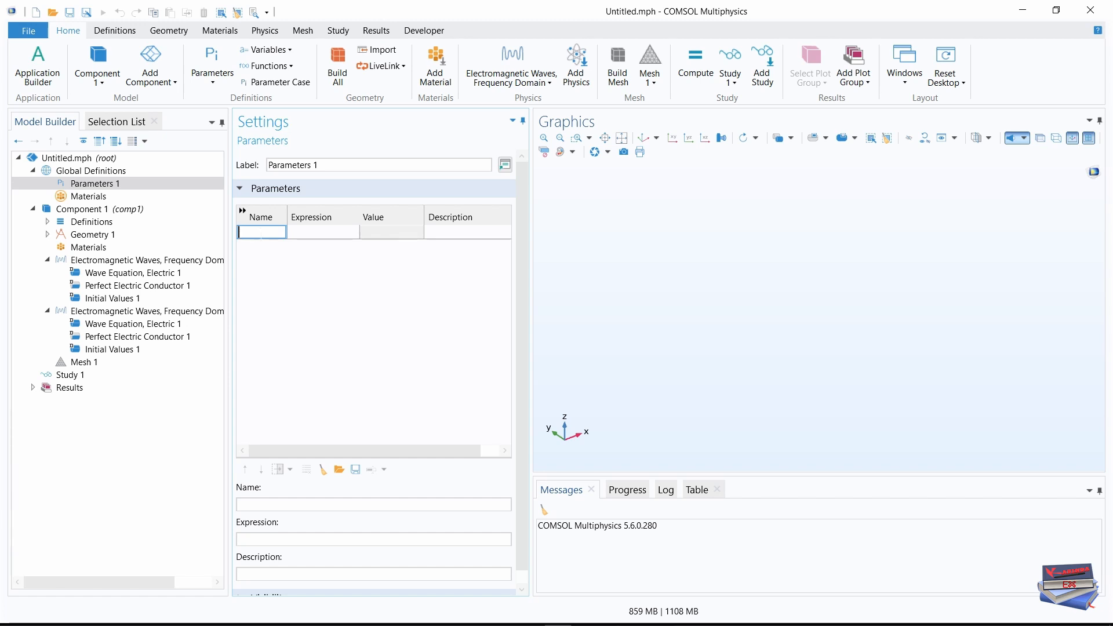
pyautogui.press('capslock')
pyautogui.write('W')
pyautogui.click(324, 232)
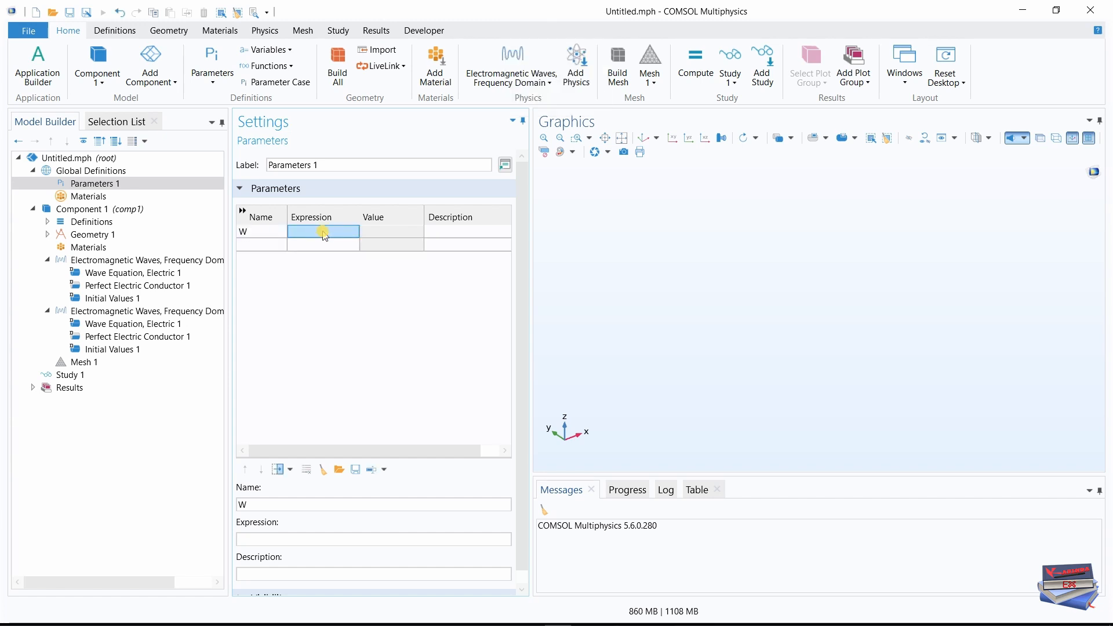
pyautogui.click(325, 233)
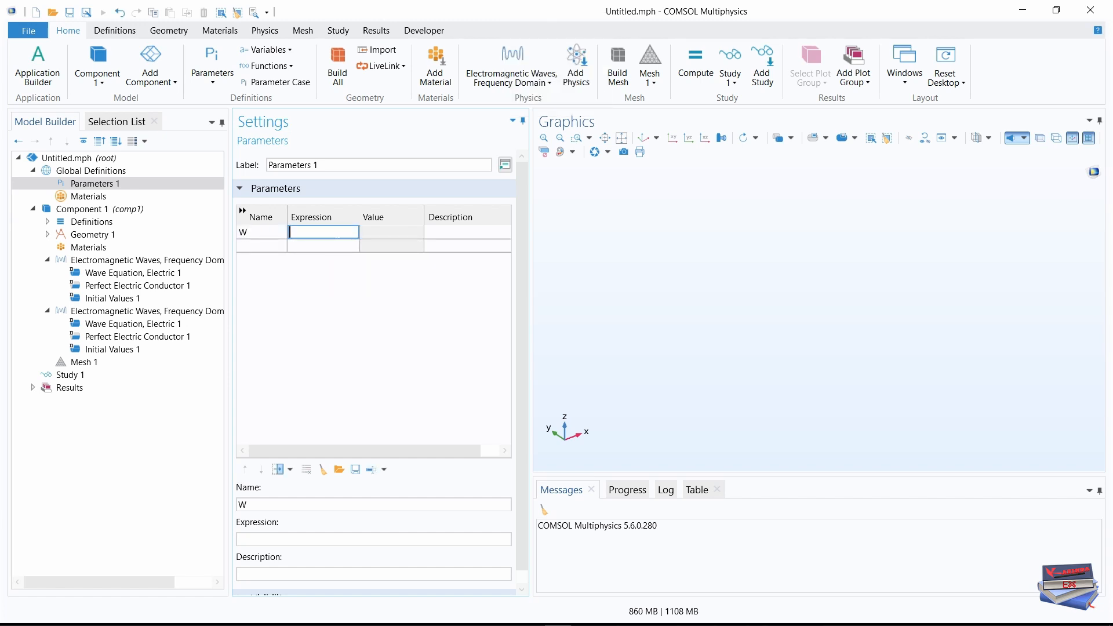
pyautogui.write('75')
pyautogui.write('[')
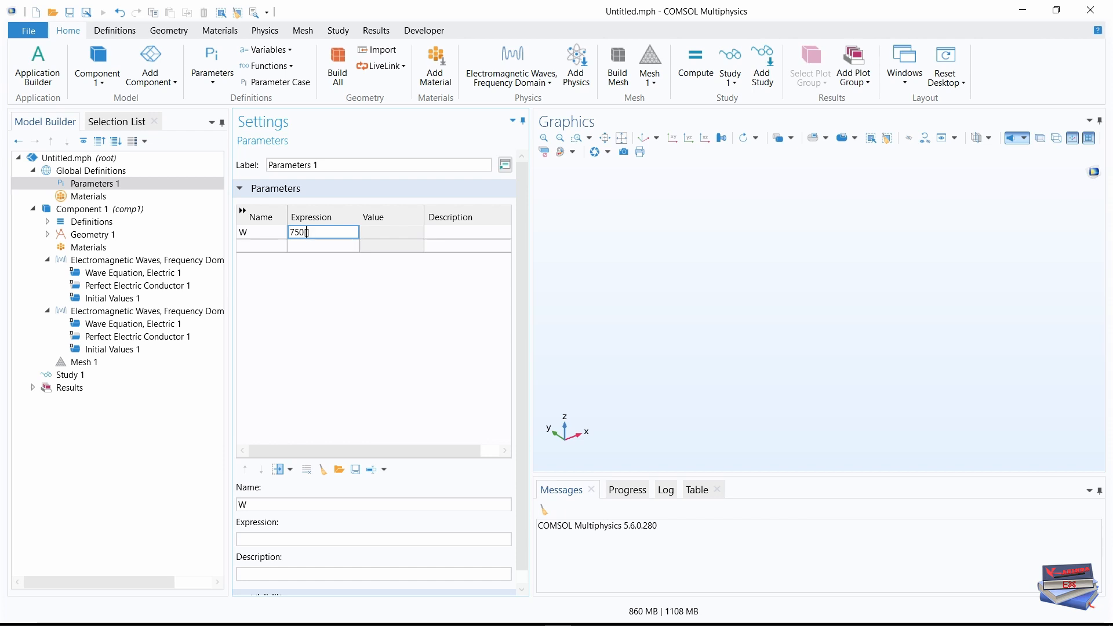
pyautogui.write('N')
pyautogui.press('BackSpace')
pyautogui.press('capslock')
pyautogui.write('nm]')
pyautogui.press('Return')
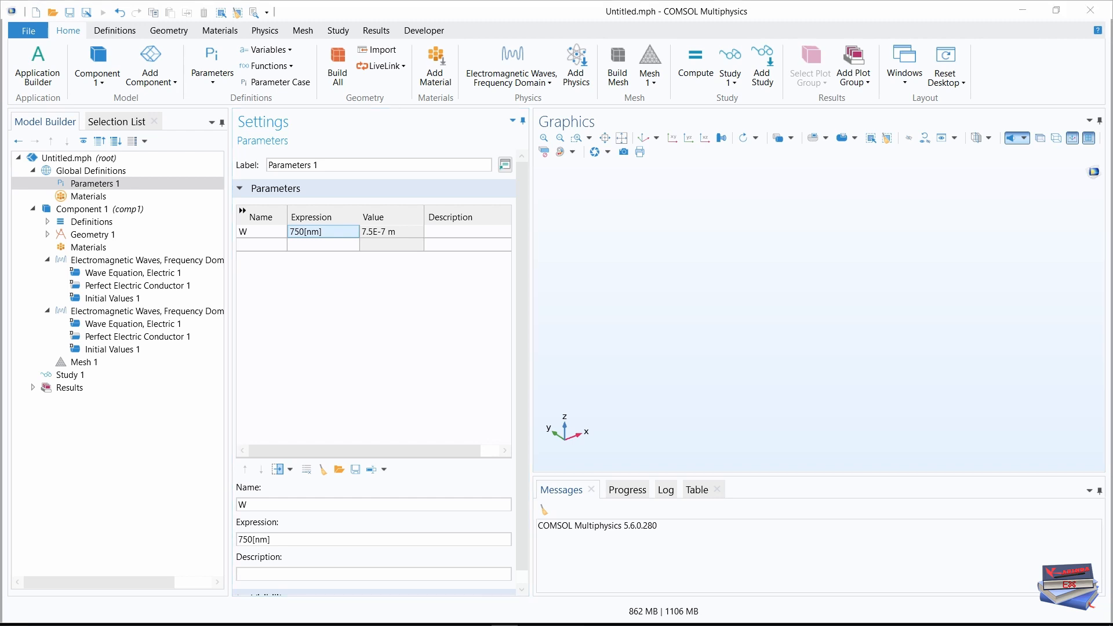
# Step: Describe the parameter W as "Width of physical geometry"
pyautogui.doubleClick(438, 232)
pyautogui.write('Width of physical geometry')
pyautogui.click(373, 372)
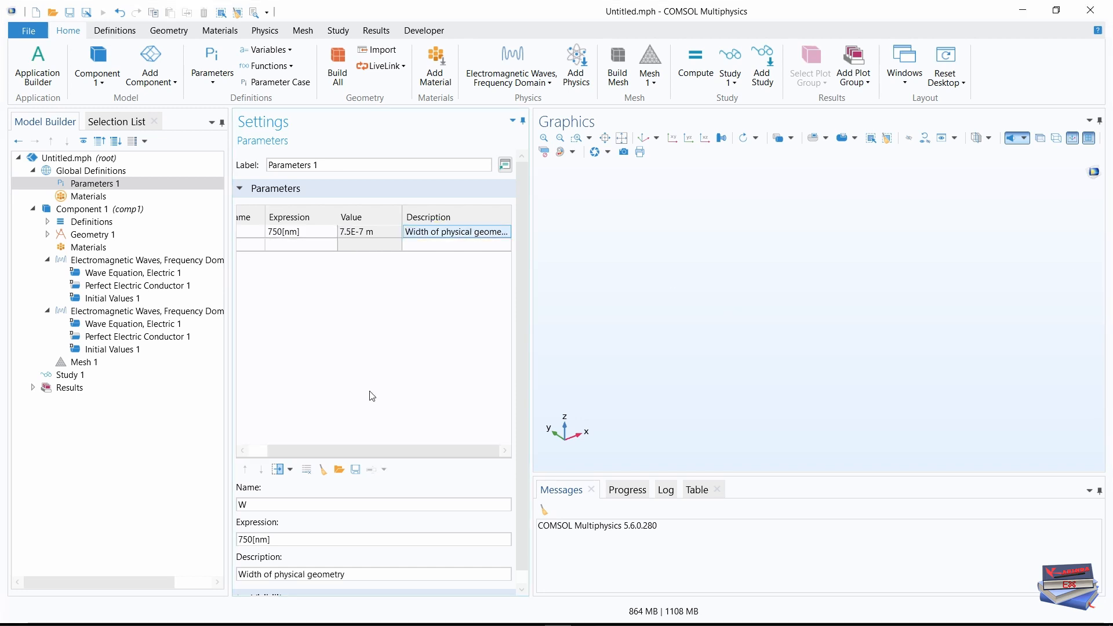
pyautogui.moveTo(328, 451); pyautogui.dragTo(270, 445)
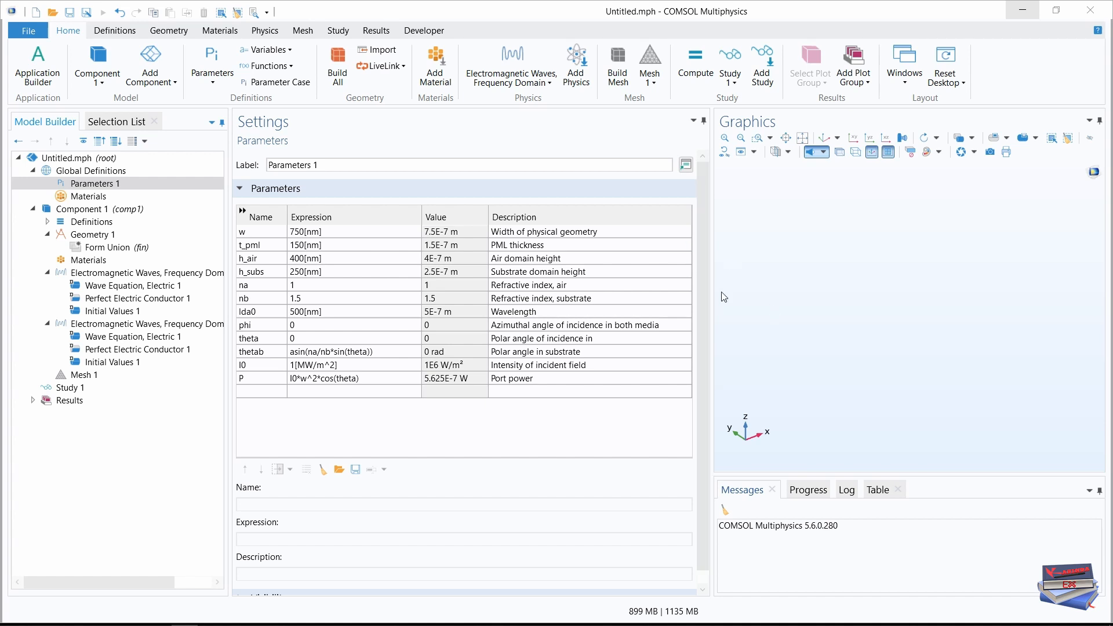
# Step: Import the geometry file scatterer_on_substrate.mphbin from the "scatterer on substrate" folder into Geometry 1
pyautogui.moveTo(713, 285); pyautogui.dragTo(447, 289)
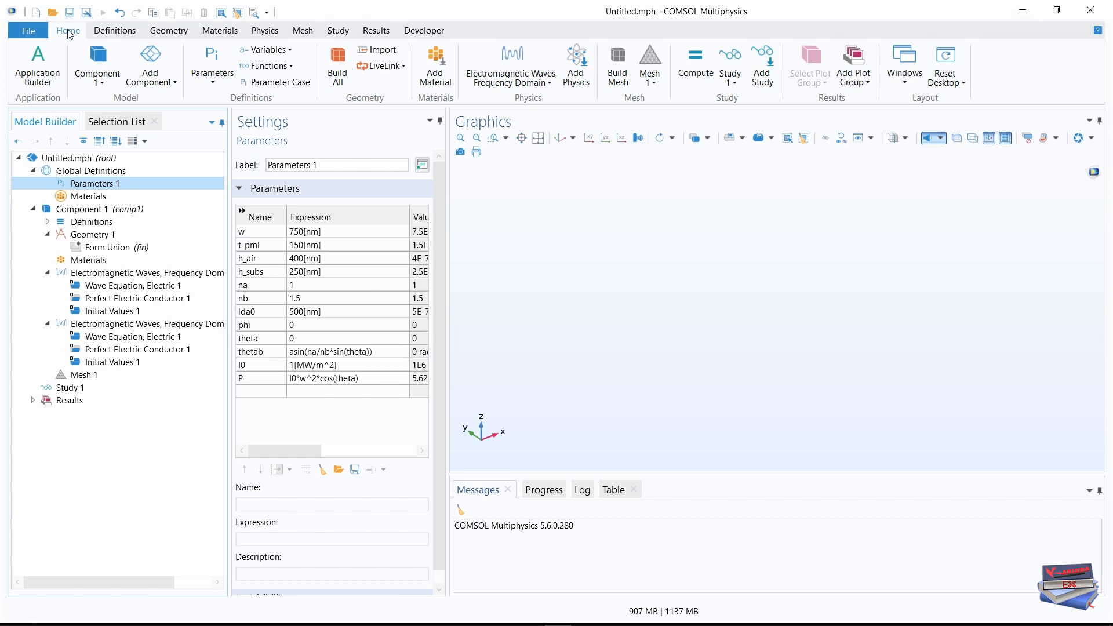
pyautogui.click(377, 51)
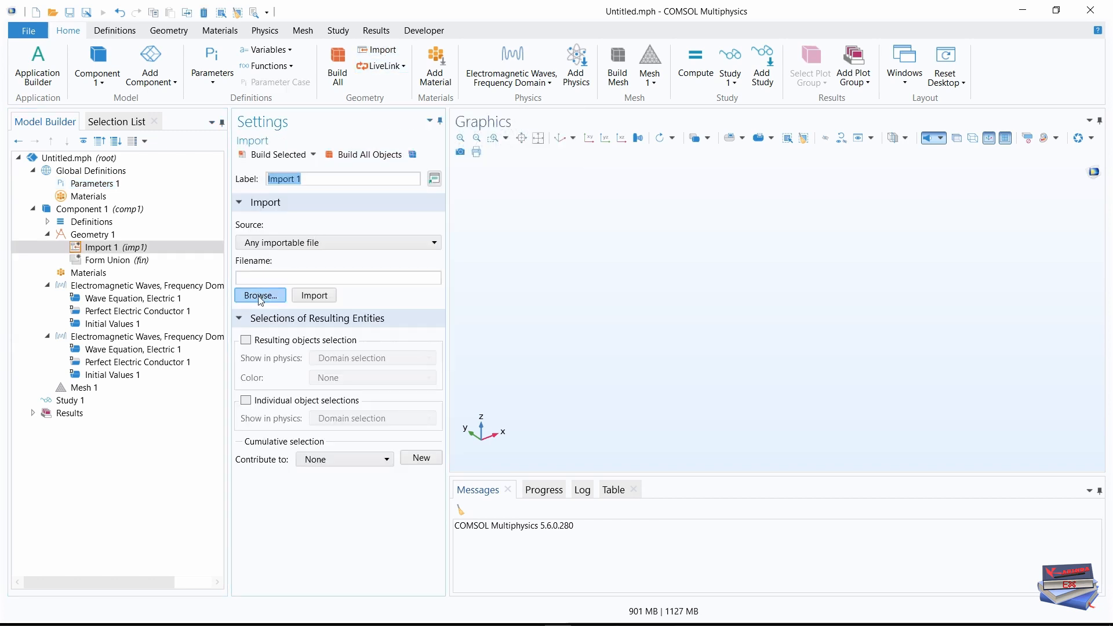
pyautogui.moveTo(447, 287); pyautogui.dragTo(510, 290)
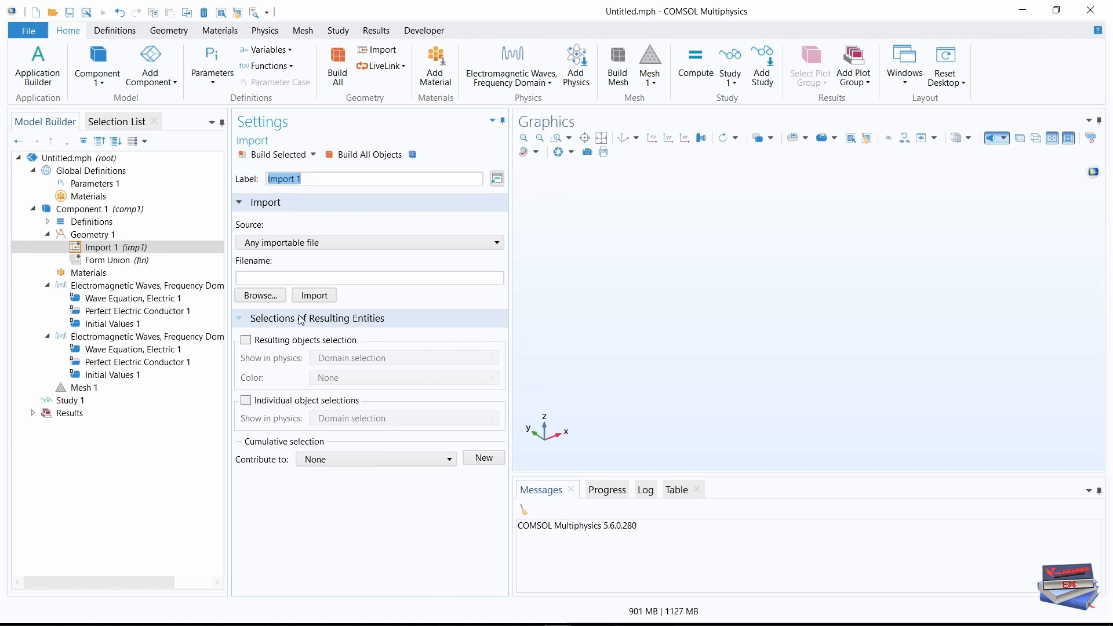
pyautogui.click(255, 297)
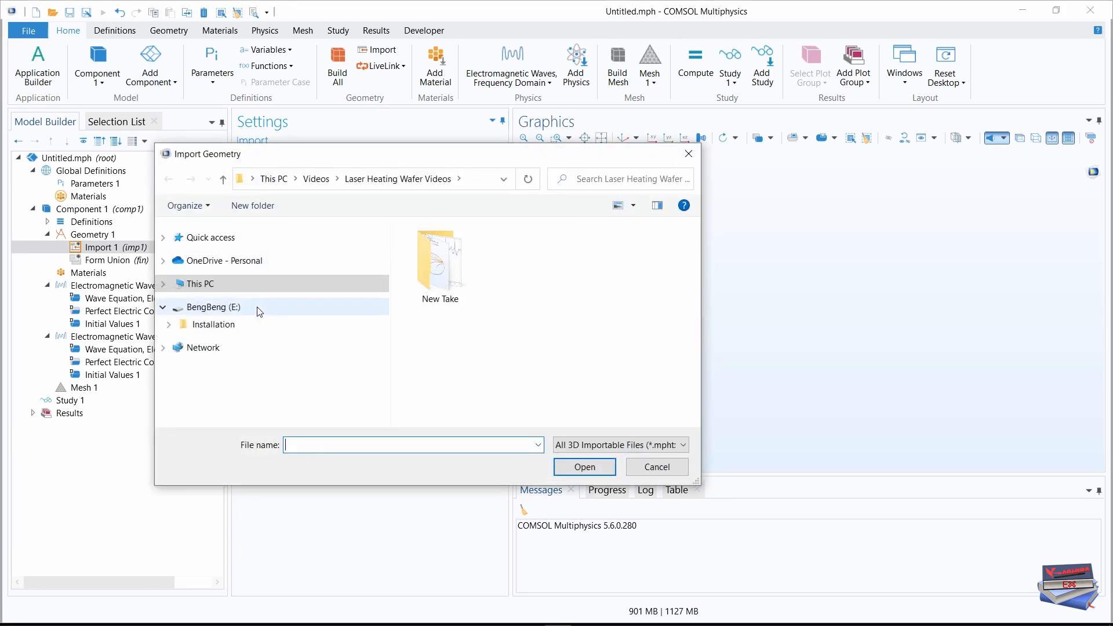
pyautogui.click(165, 238)
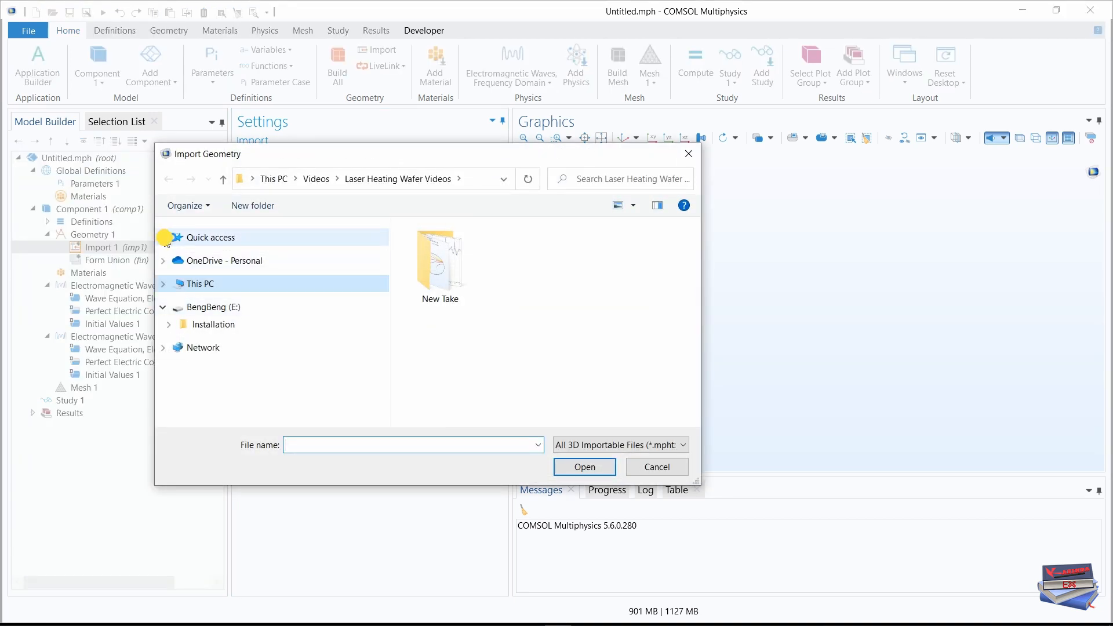
pyautogui.click(211, 377)
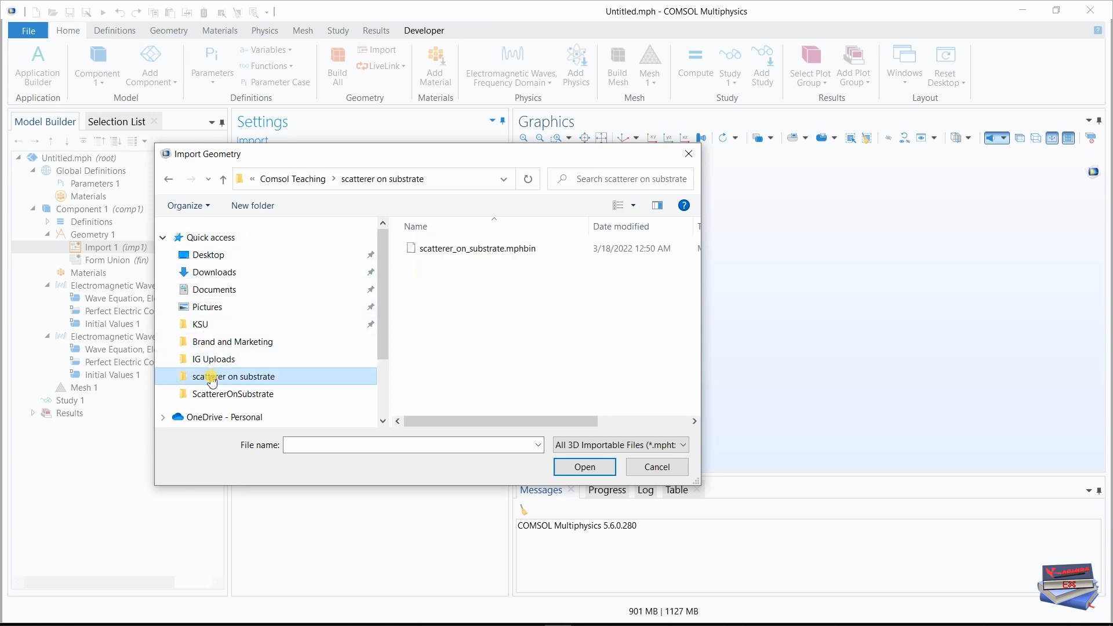
pyautogui.click(463, 249)
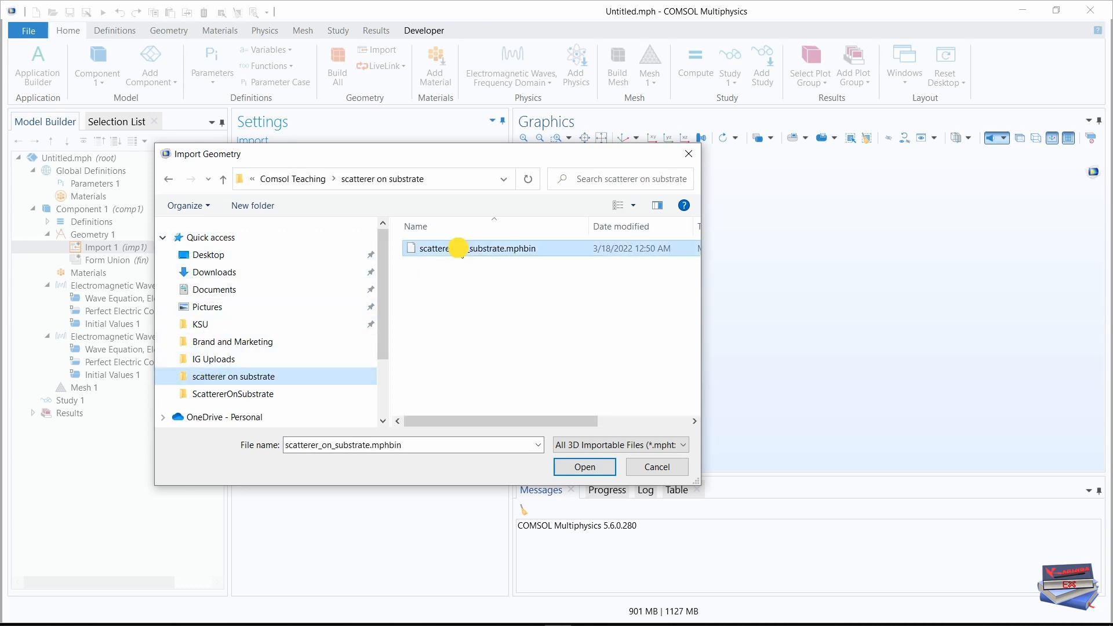
pyautogui.click(604, 471)
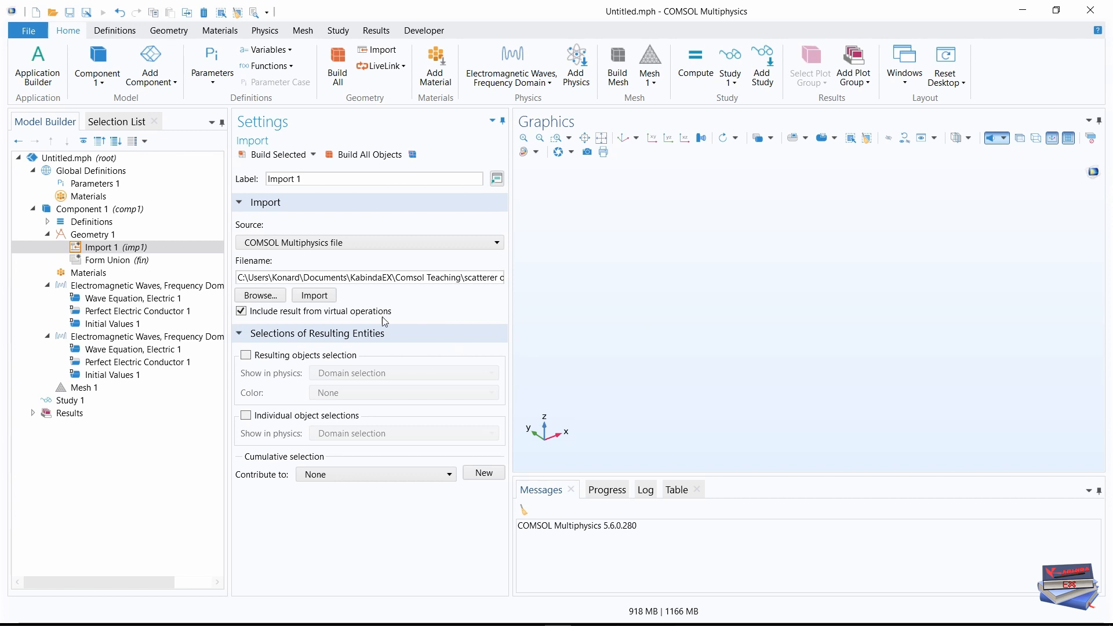
pyautogui.click(313, 299)
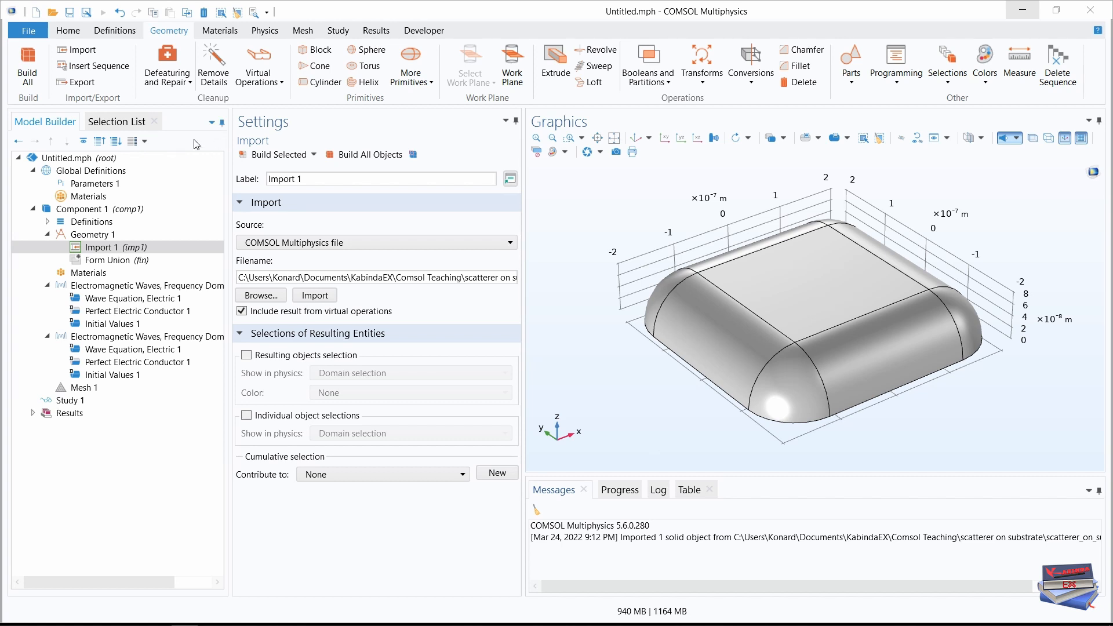
# Step: Add a solid block to Geometry 1 and set its width to w+2*t_pml
pyautogui.click(199, 248)
pyautogui.click(67, 30)
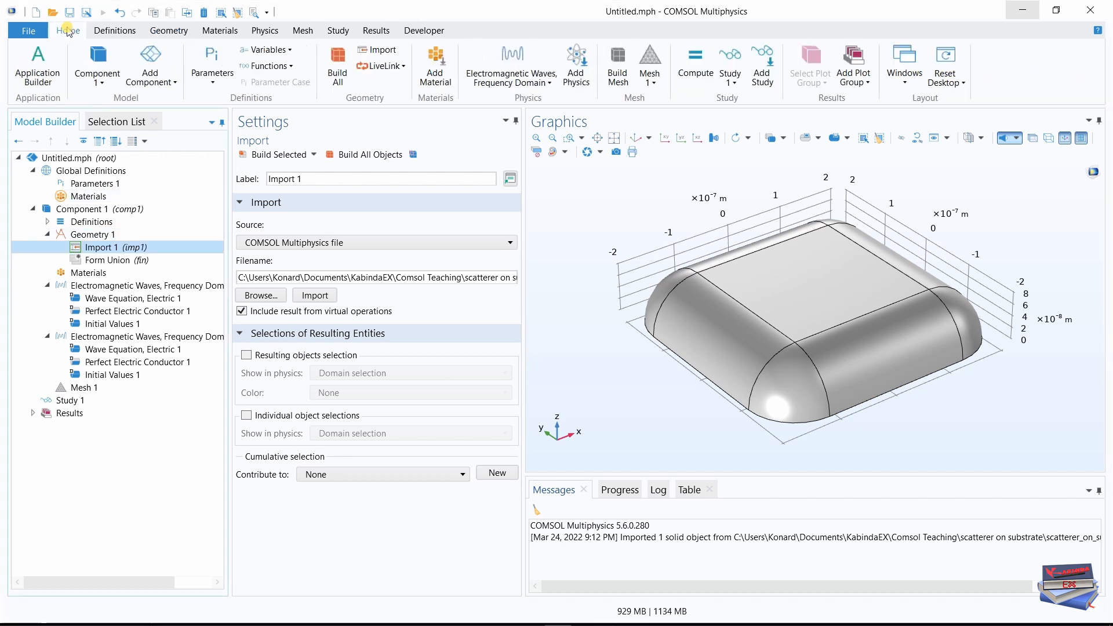
pyautogui.click(167, 31)
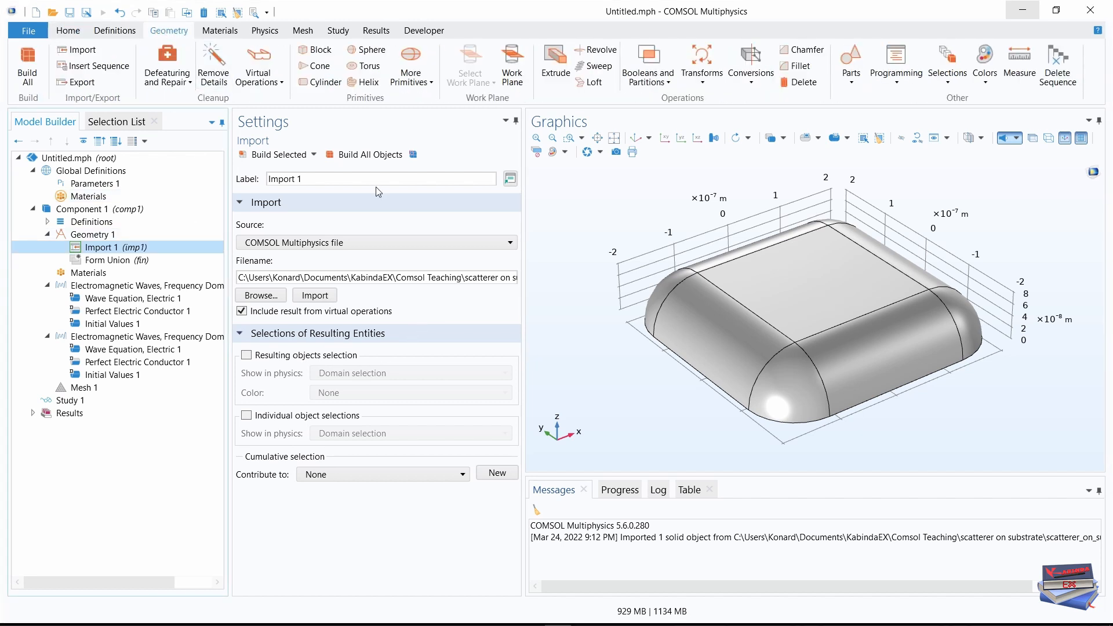
pyautogui.click(318, 50)
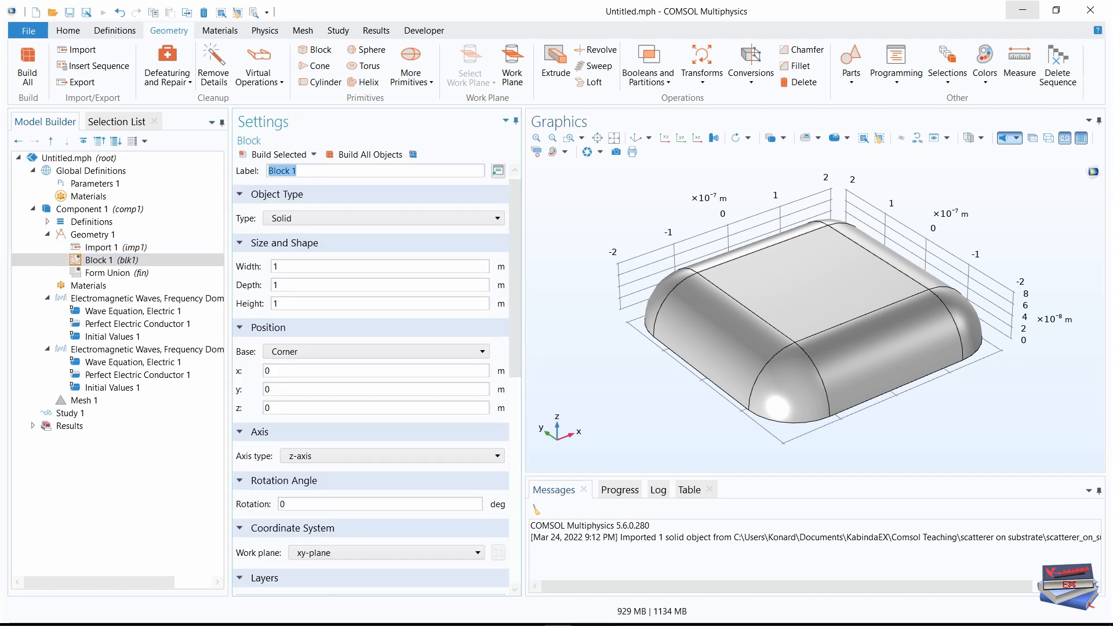
pyautogui.hotkey('alt', 'Tab')
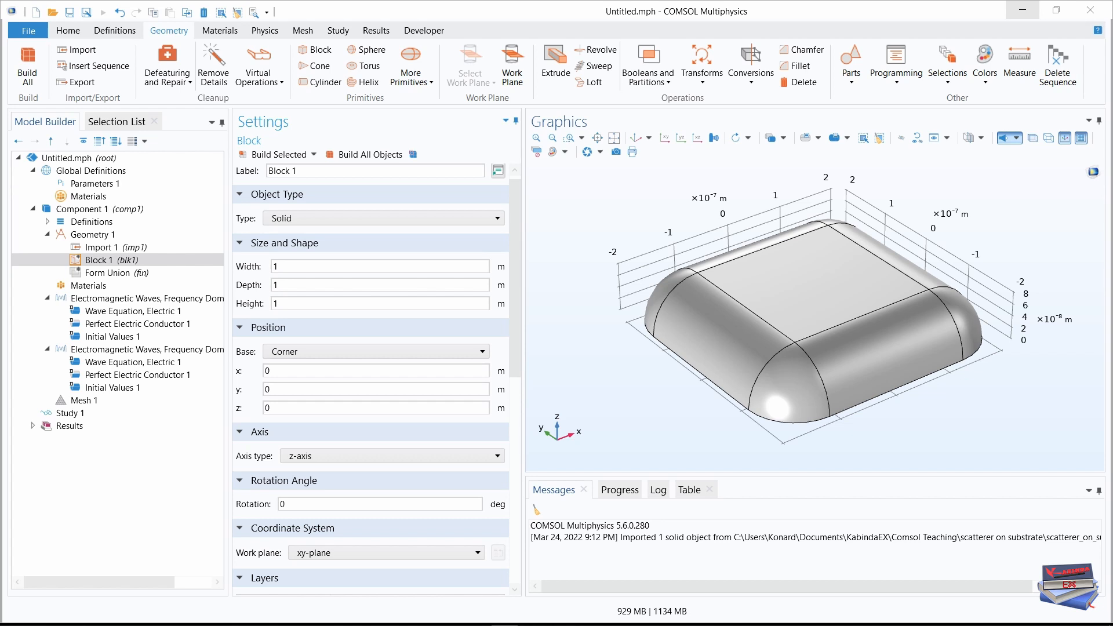
pyautogui.click(271, 268)
pyautogui.write('w+2*t_pml')
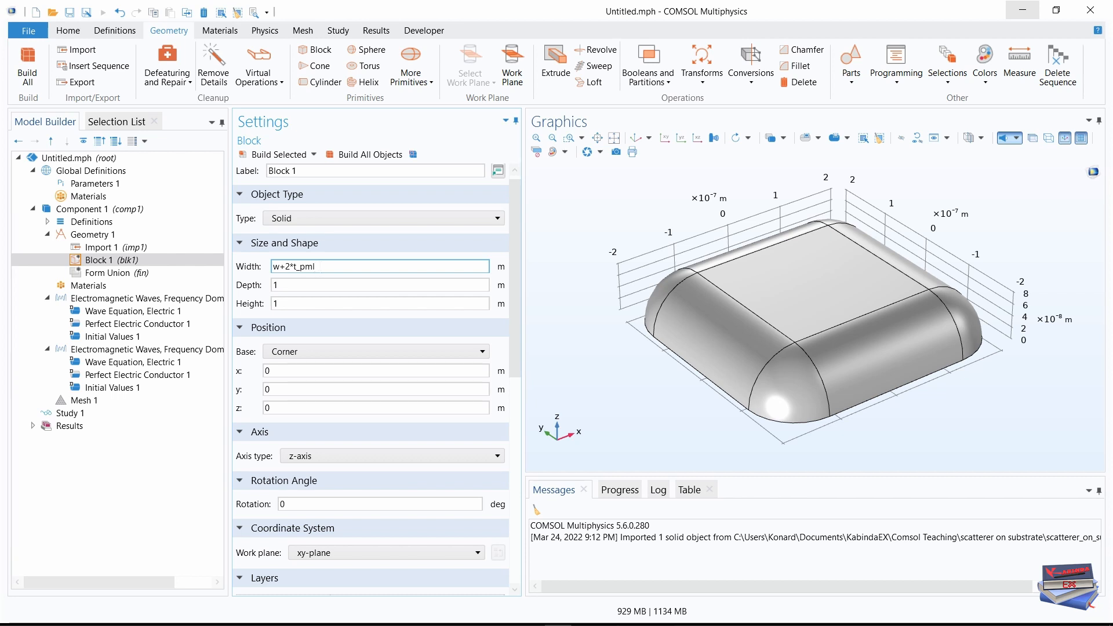
# Step: Set the block's depth to w+2*t_pml and its height to h_air+t_pml
pyautogui.click(278, 284)
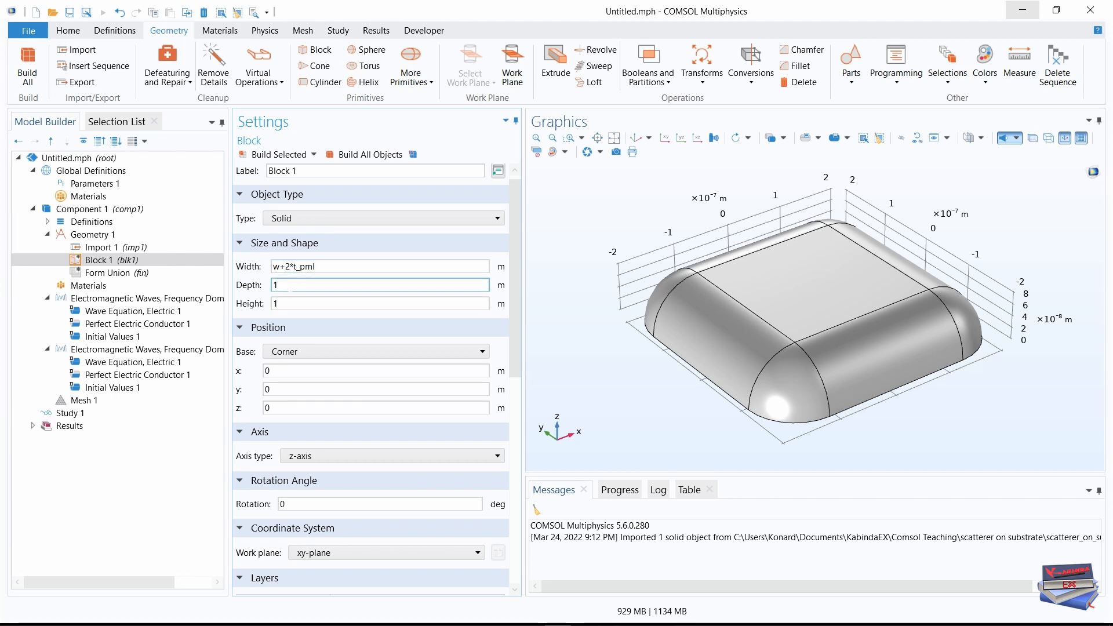
pyautogui.doubleClick(279, 285)
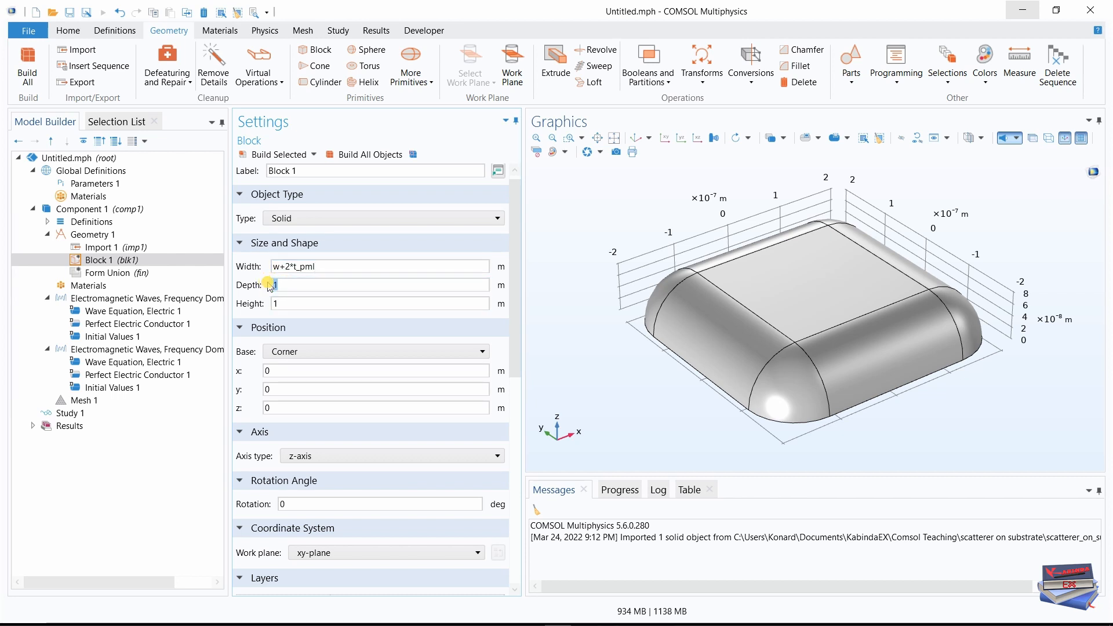
pyautogui.write('w+2*t_pml')
pyautogui.press('Return')
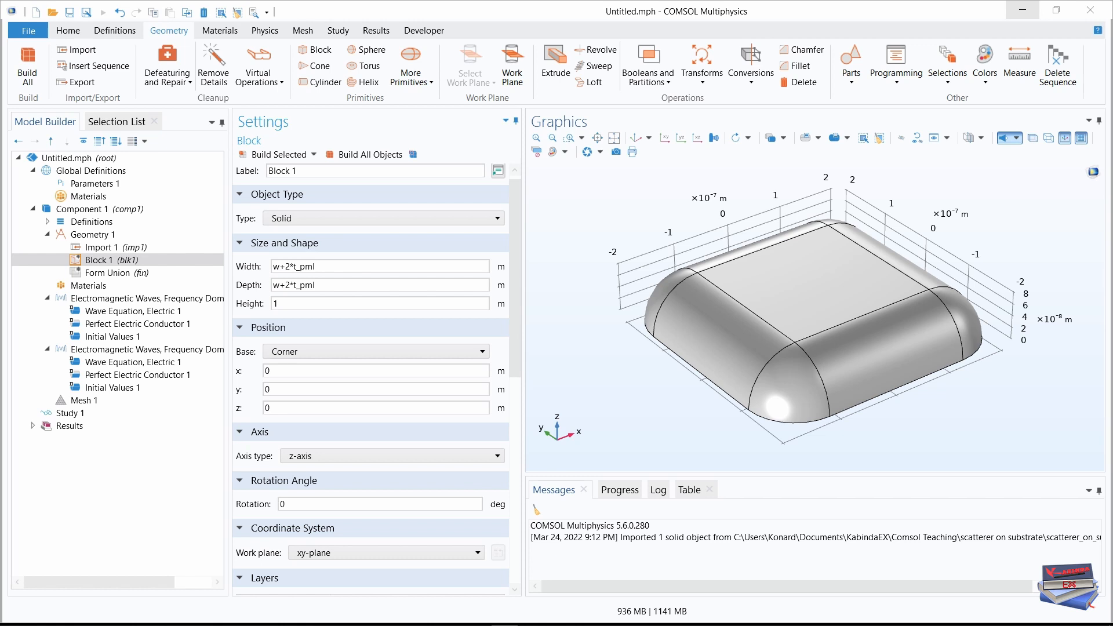
pyautogui.click(272, 303)
pyautogui.write('h_air+t_pml')
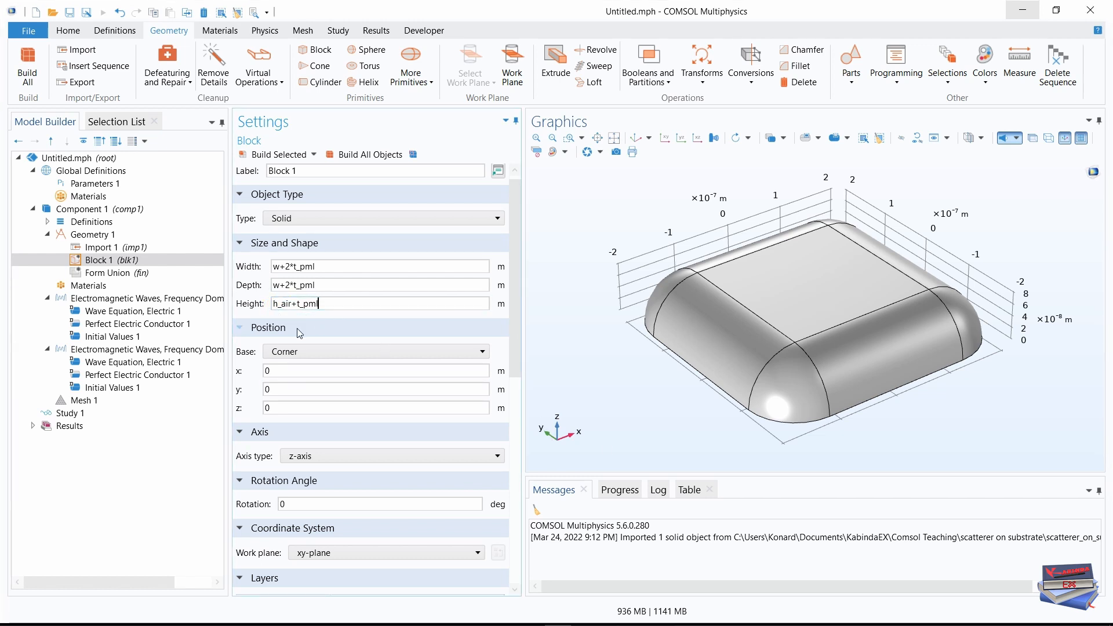
# Step: Base the first block's position on its center and set its z position to (h_air+t_pml)/2
pyautogui.click(435, 351)
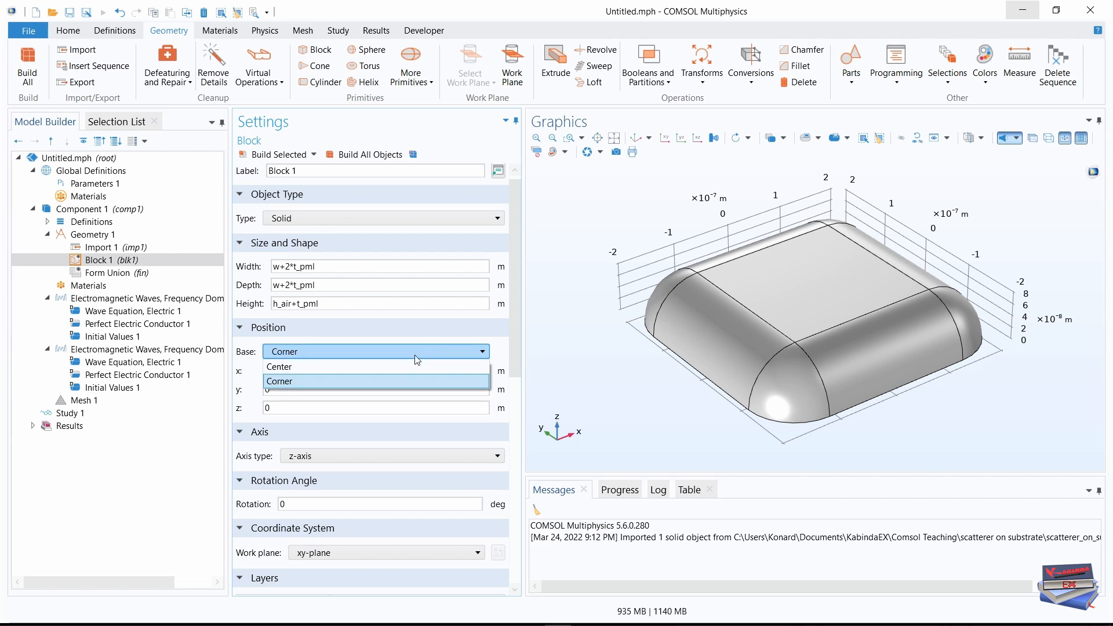
pyautogui.click(294, 367)
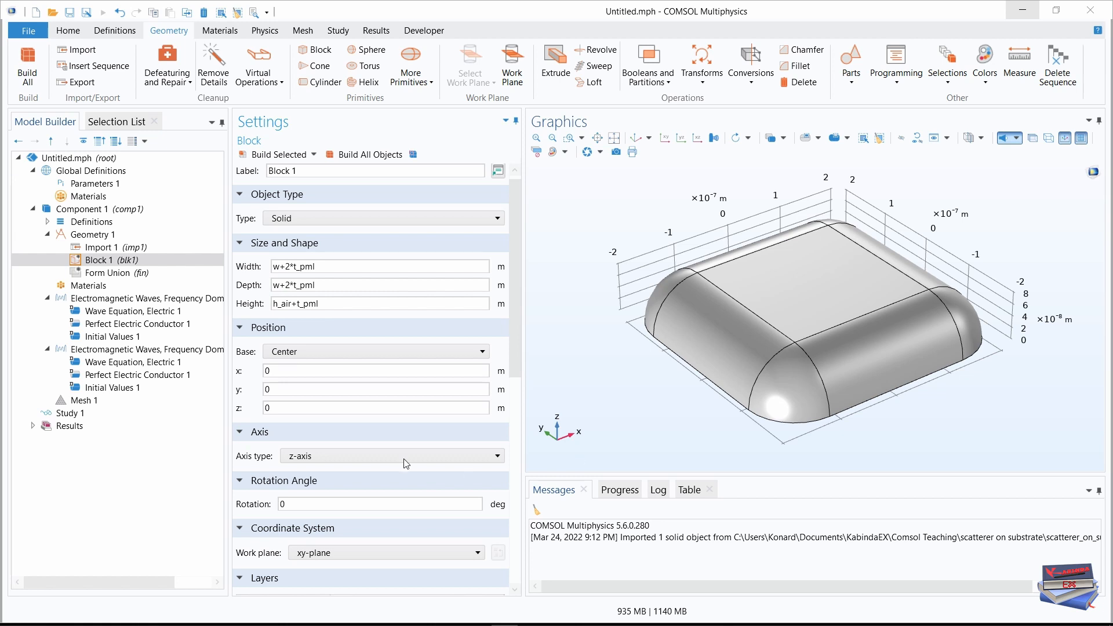
pyautogui.click(272, 408)
pyautogui.rightClick(266, 409)
pyautogui.click(224, 455)
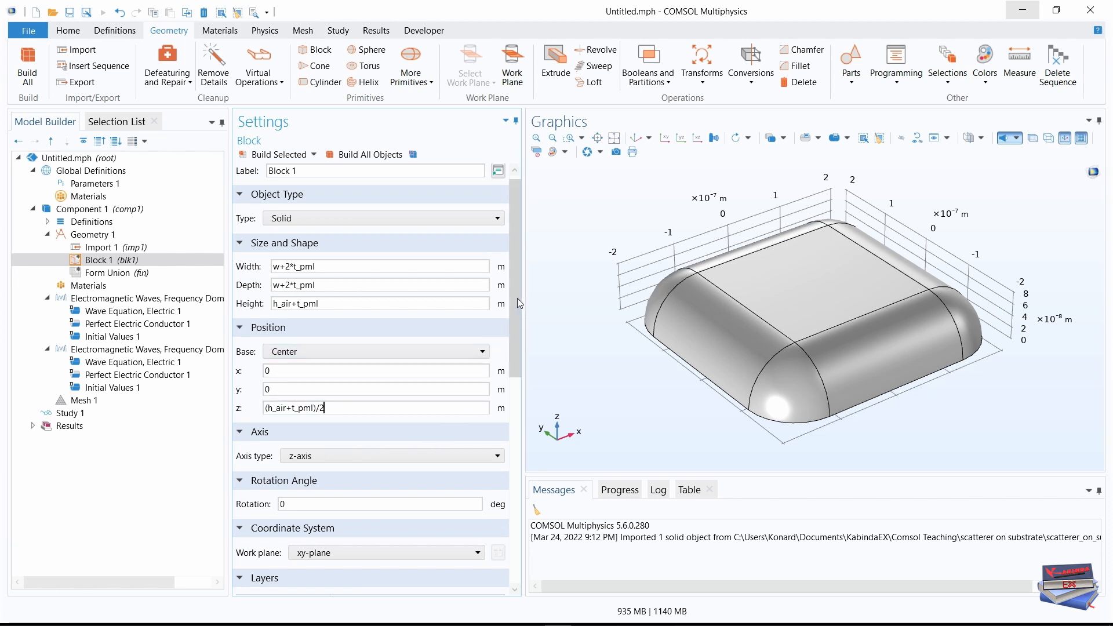
# Step: Give Layer 1 of the first block a thickness of t_pml
pyautogui.moveTo(513, 306); pyautogui.dragTo(513, 353)
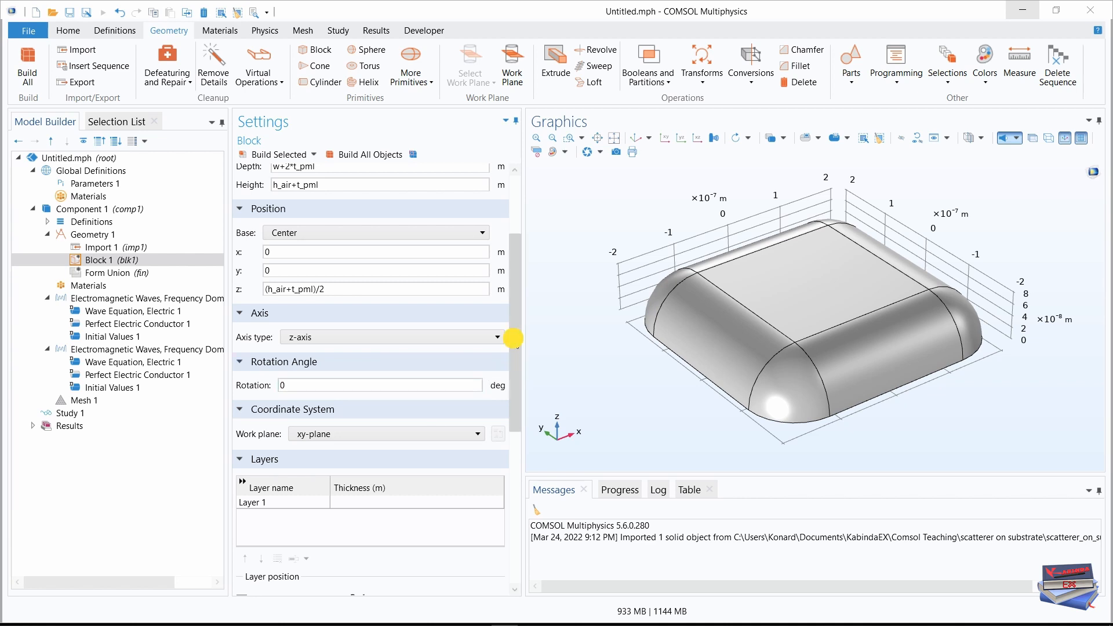
pyautogui.moveTo(512, 338); pyautogui.dragTo(514, 430)
pyautogui.click(352, 299)
pyautogui.rightClick(353, 303)
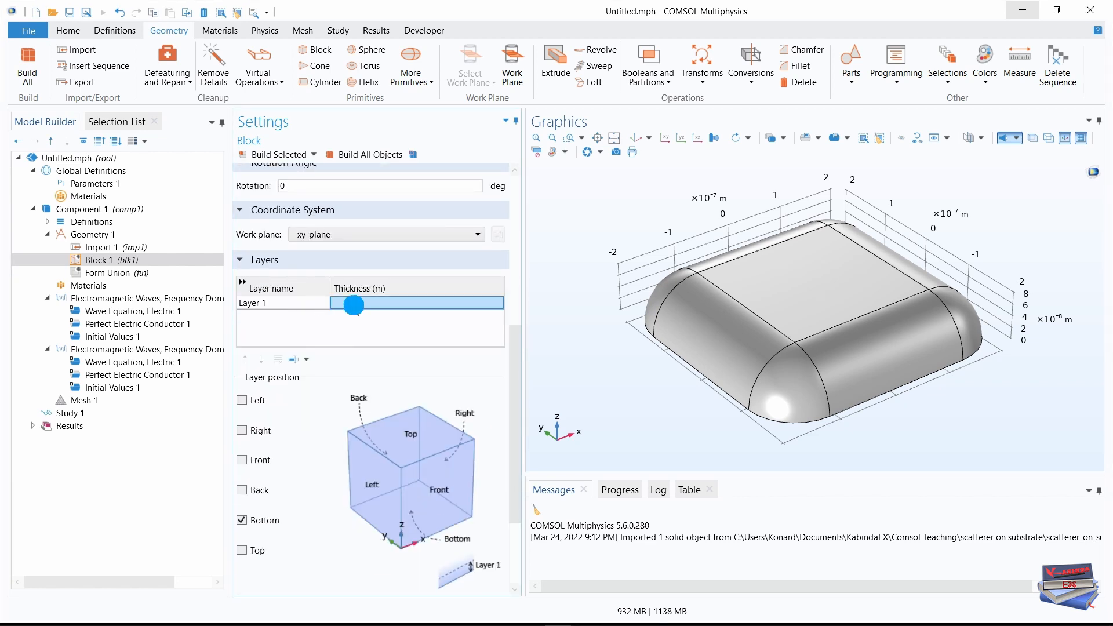
pyautogui.click(271, 406)
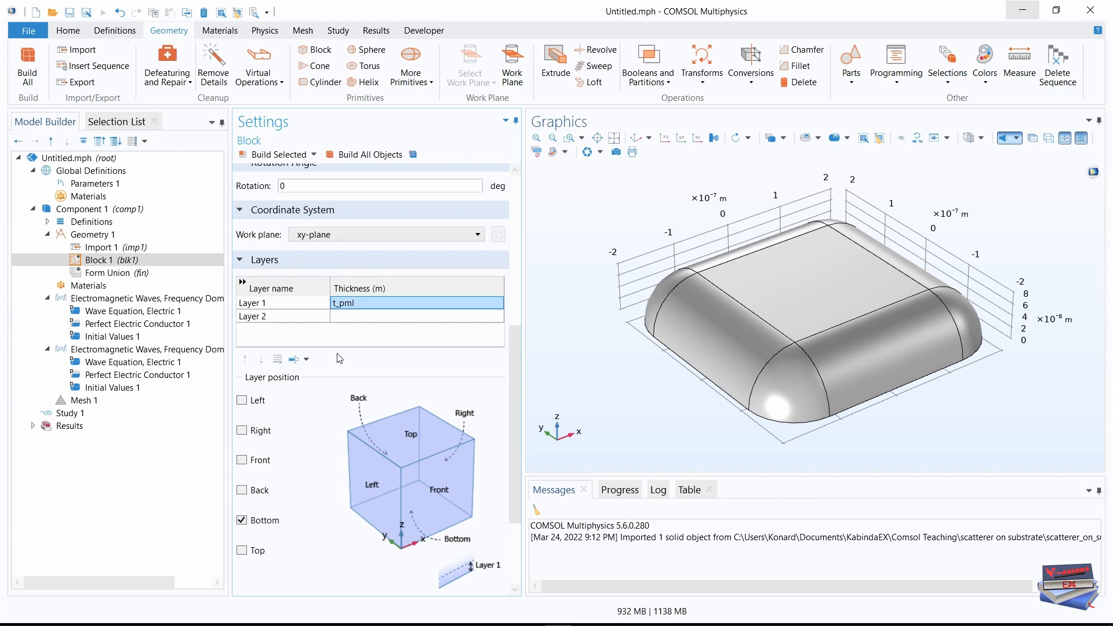
# Step: Apply the first block's layer to the left, right, front, back and top sides, excluding the bottom
pyautogui.moveTo(516, 360); pyautogui.dragTo(514, 394)
pyautogui.click(242, 312)
pyautogui.click(242, 342)
pyautogui.click(242, 432)
pyautogui.click(243, 462)
pyautogui.click(242, 372)
pyautogui.click(242, 402)
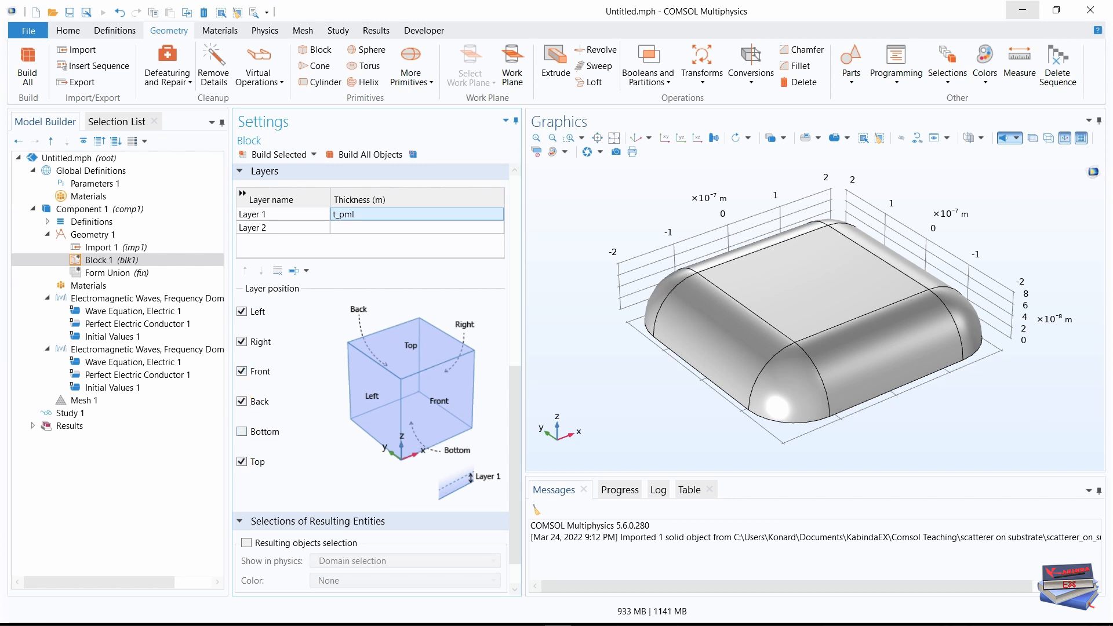
pyautogui.click(156, 500)
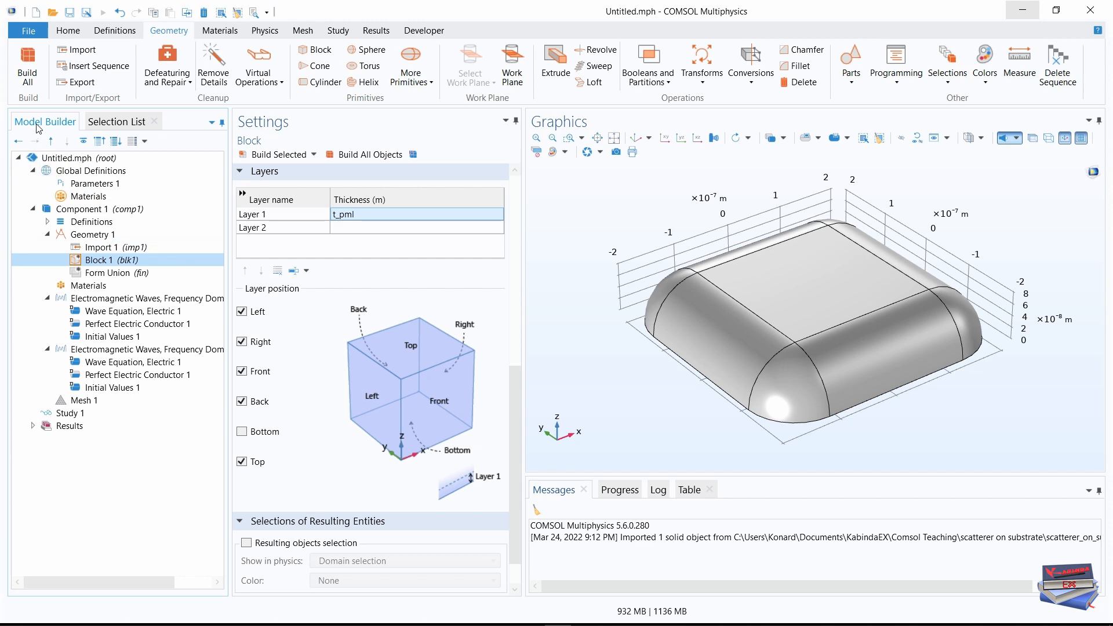
# Step: Duplicate Block 1 and switch the copy's layer position from top to bottom
pyautogui.rightClick(95, 261)
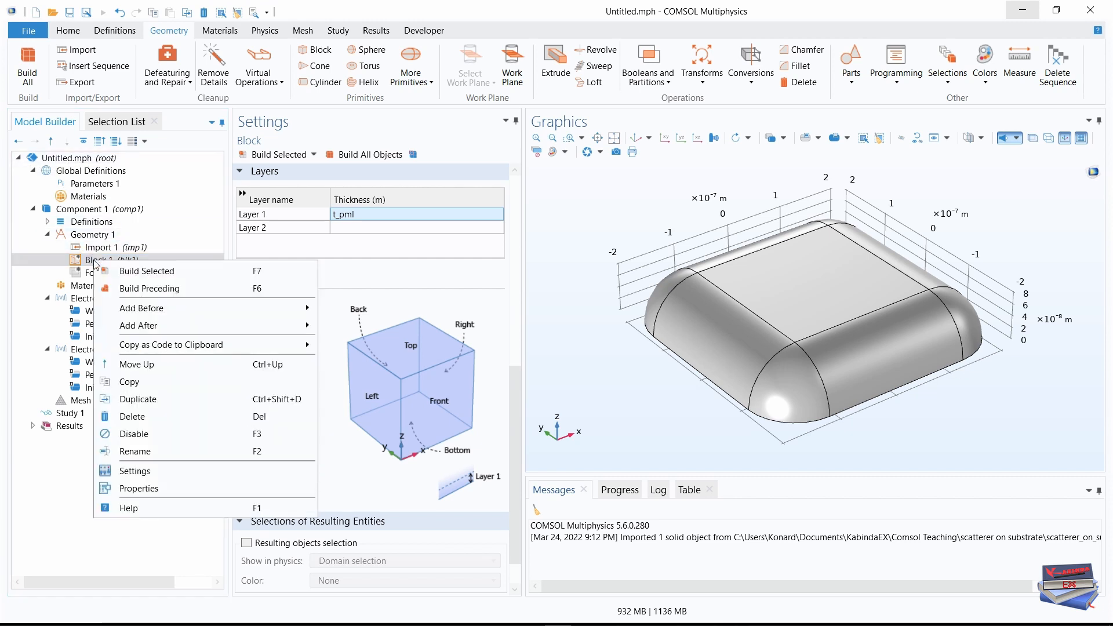
pyautogui.click(140, 401)
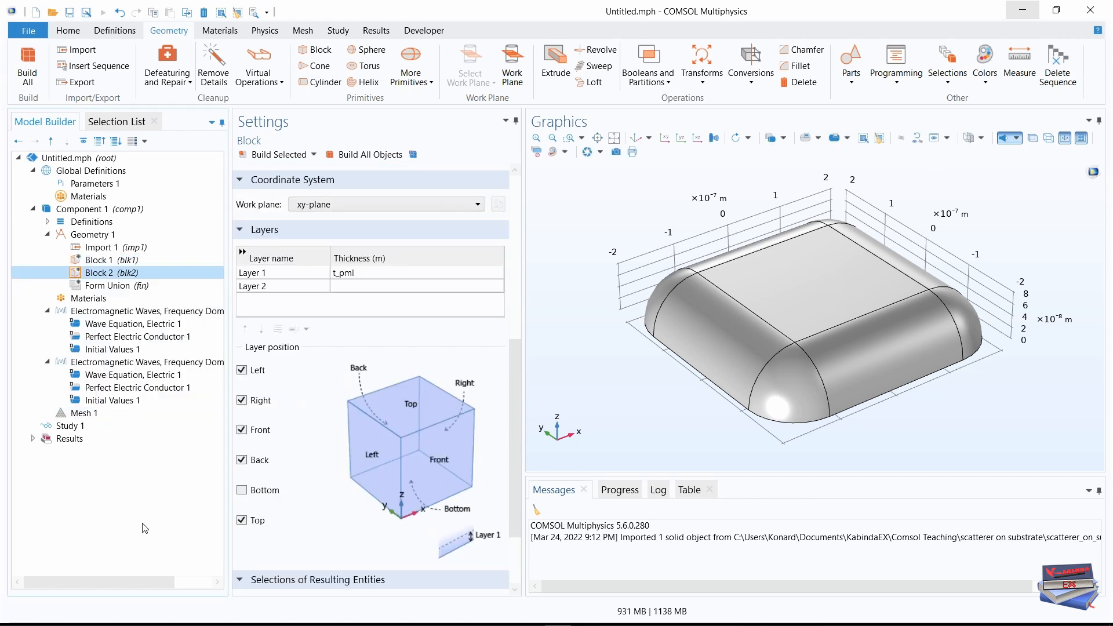
pyautogui.click(241, 520)
pyautogui.click(242, 490)
# Step: Set Block 2's z position to -(h_air+t_pml)/2
pyautogui.moveTo(515, 415); pyautogui.dragTo(524, 250)
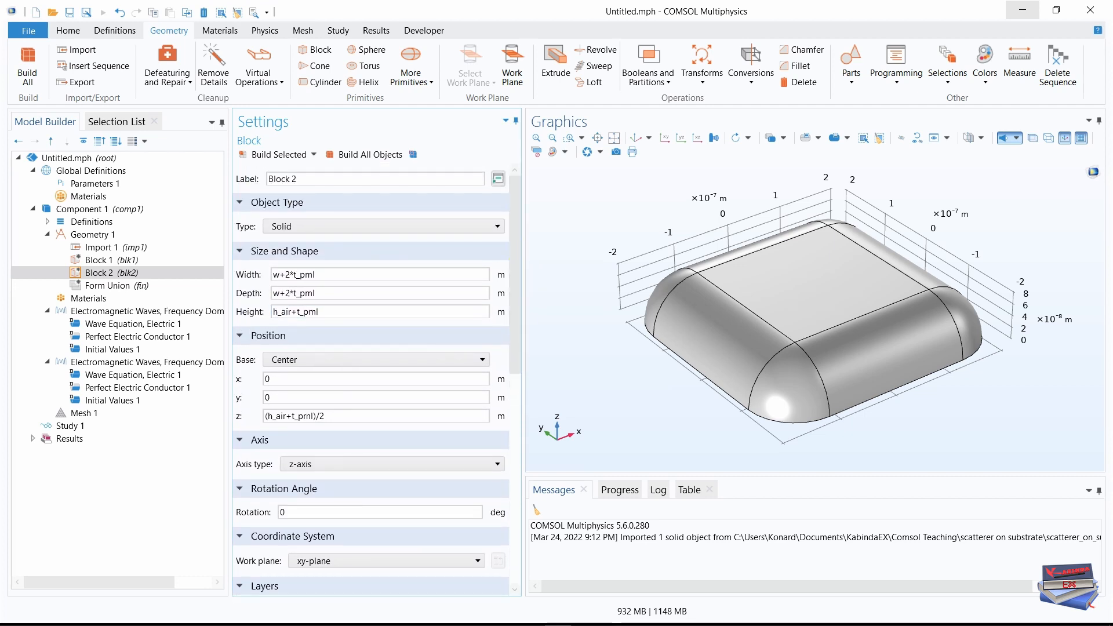
pyautogui.click(265, 416)
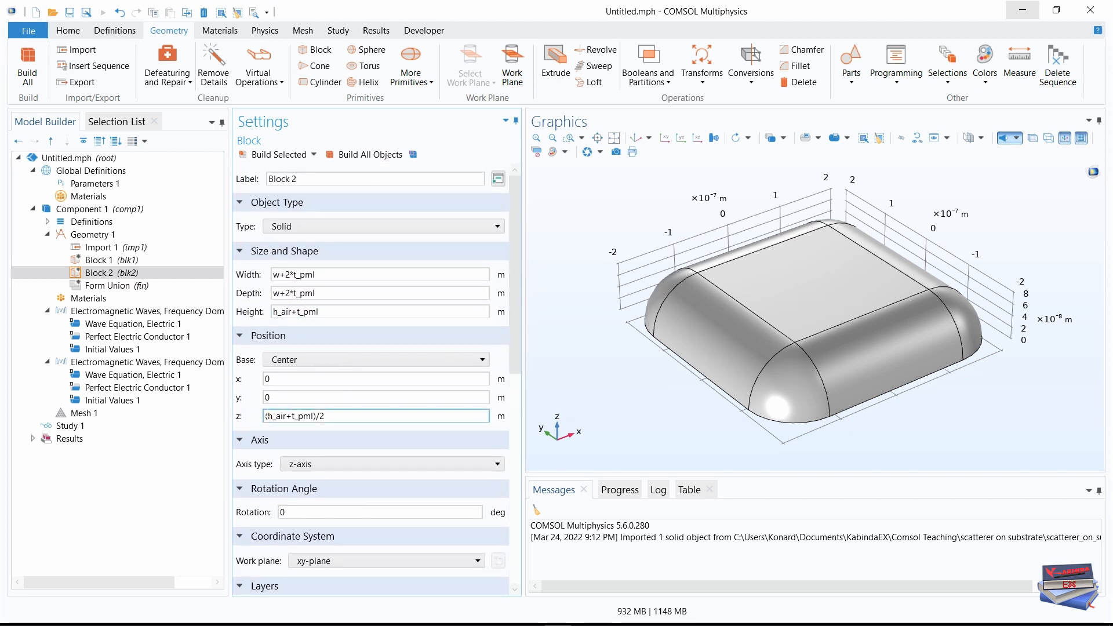
pyautogui.write('-')
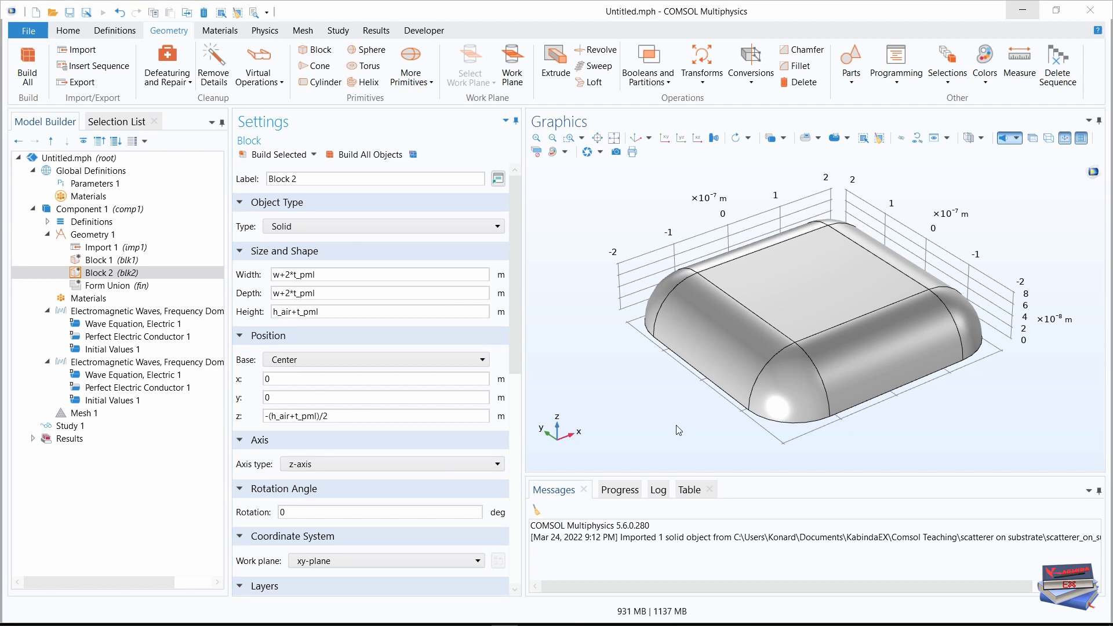
# Step: Set Block 2's height to h_subs+t_pml and its z position to -(h_subs+t_pml)/2
pyautogui.moveTo(332, 312); pyautogui.dragTo(268, 308)
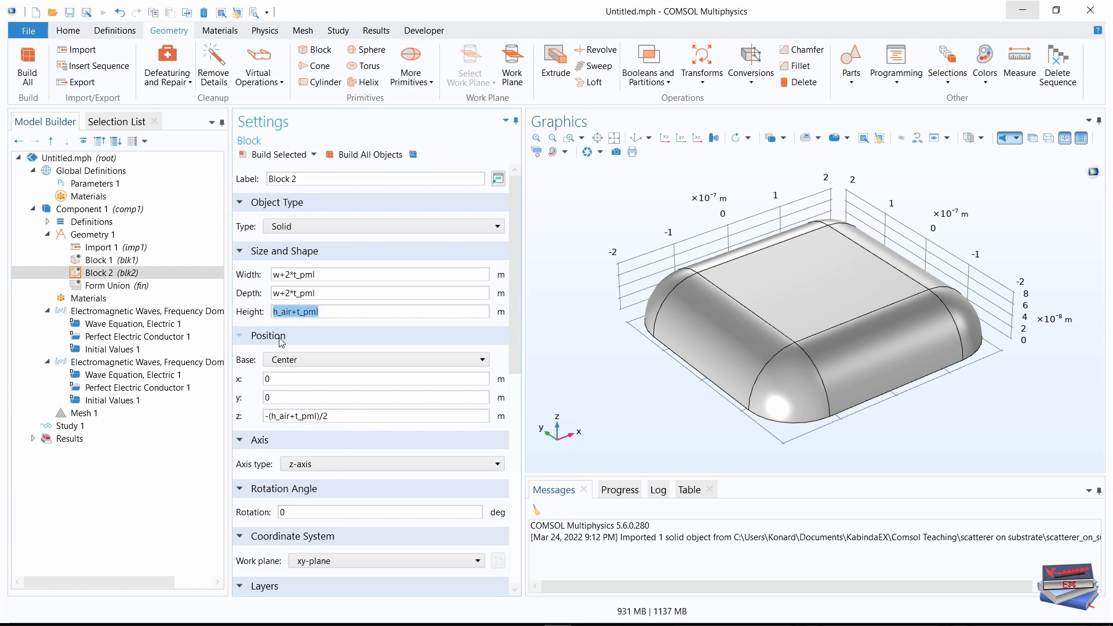
pyautogui.press('BackSpace')
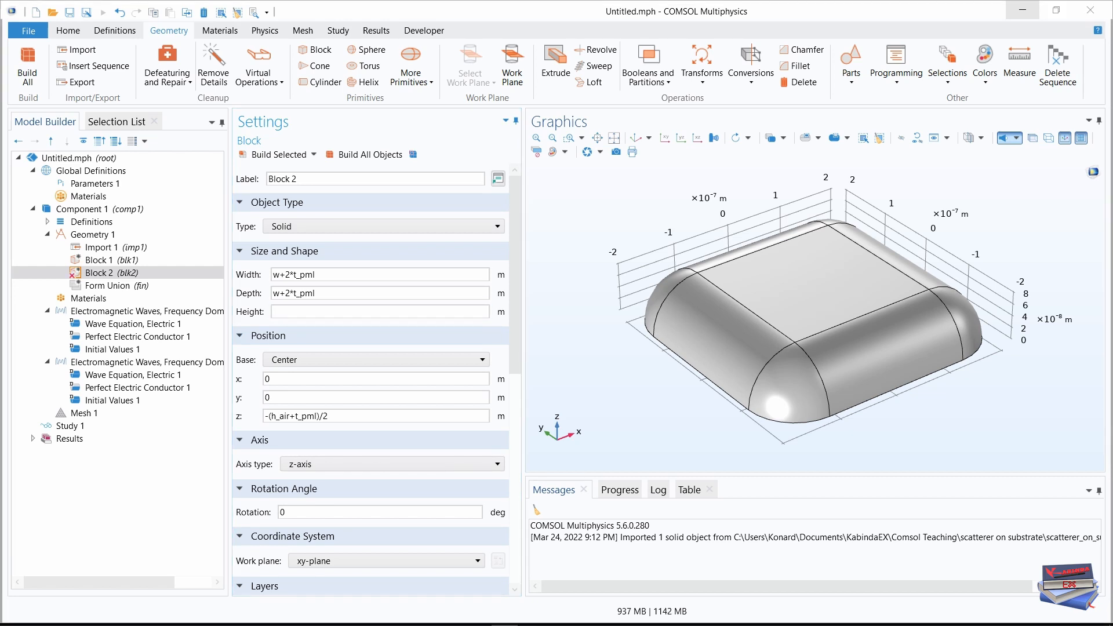
pyautogui.rightClick(277, 311)
pyautogui.click(191, 355)
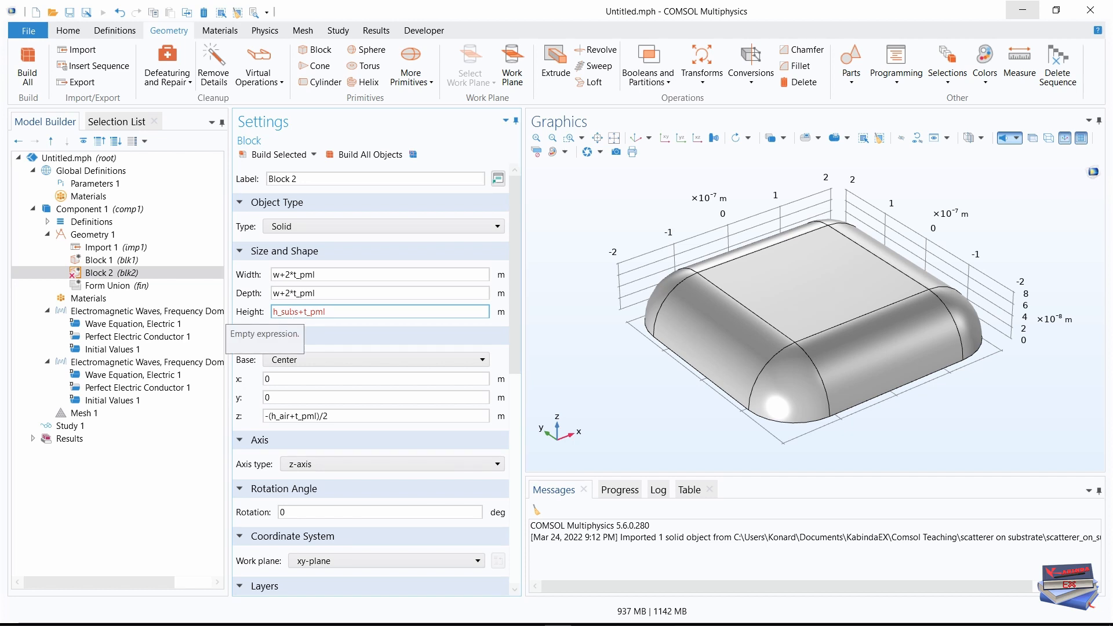
pyautogui.click(338, 293)
pyautogui.click(339, 311)
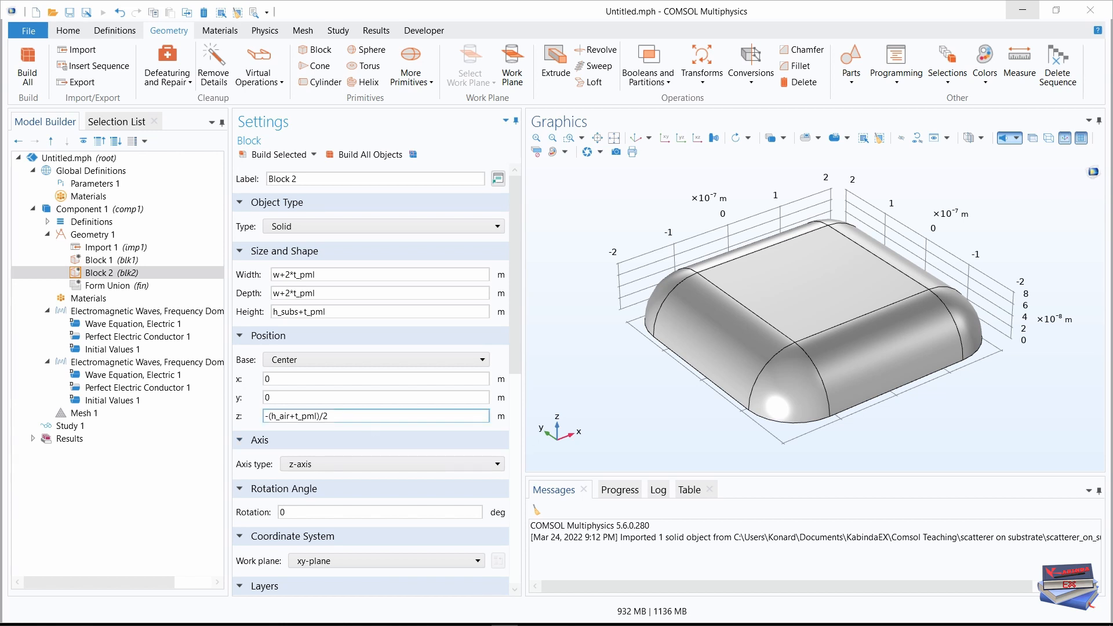
pyautogui.click(291, 414)
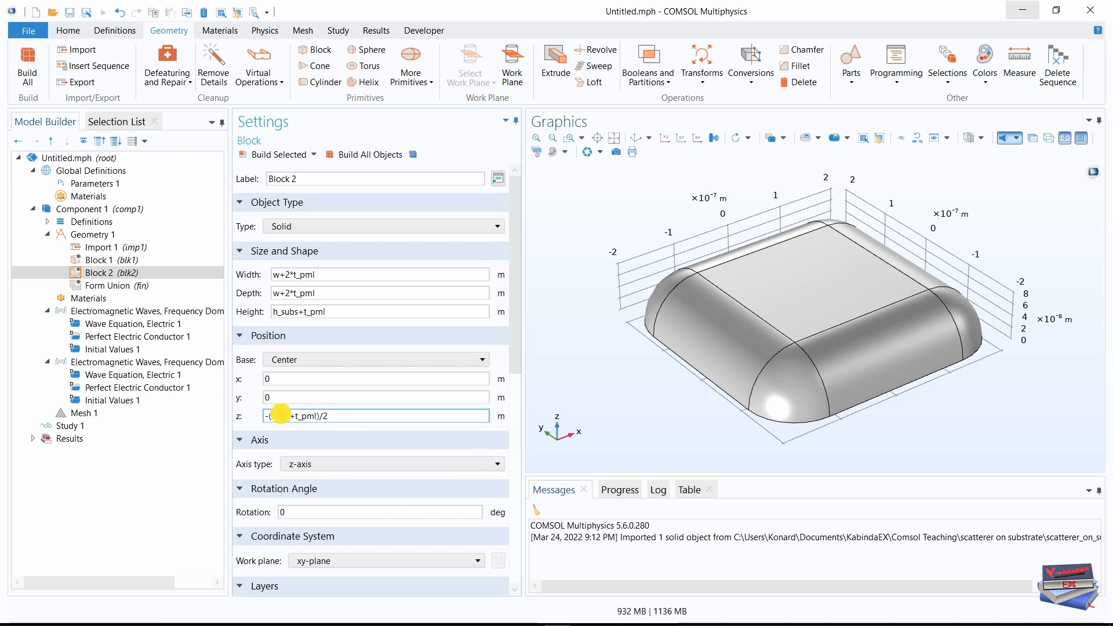
pyautogui.click(297, 415)
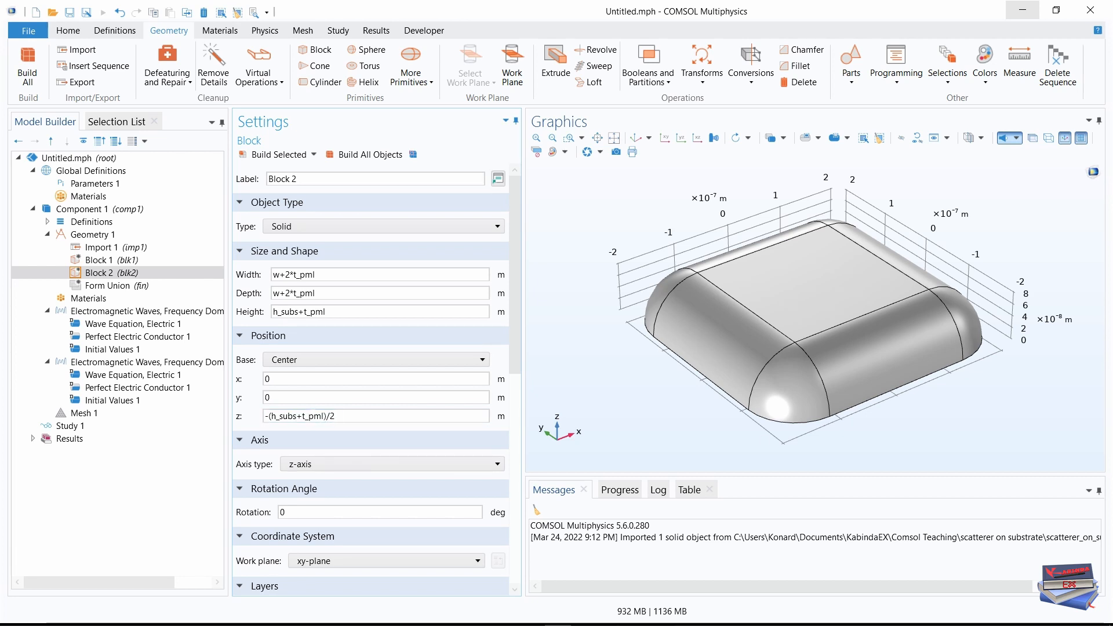
# Step: Build all geometry objects and fit the complete geometry in the graphics view
pyautogui.moveTo(520, 251); pyautogui.dragTo(521, 450)
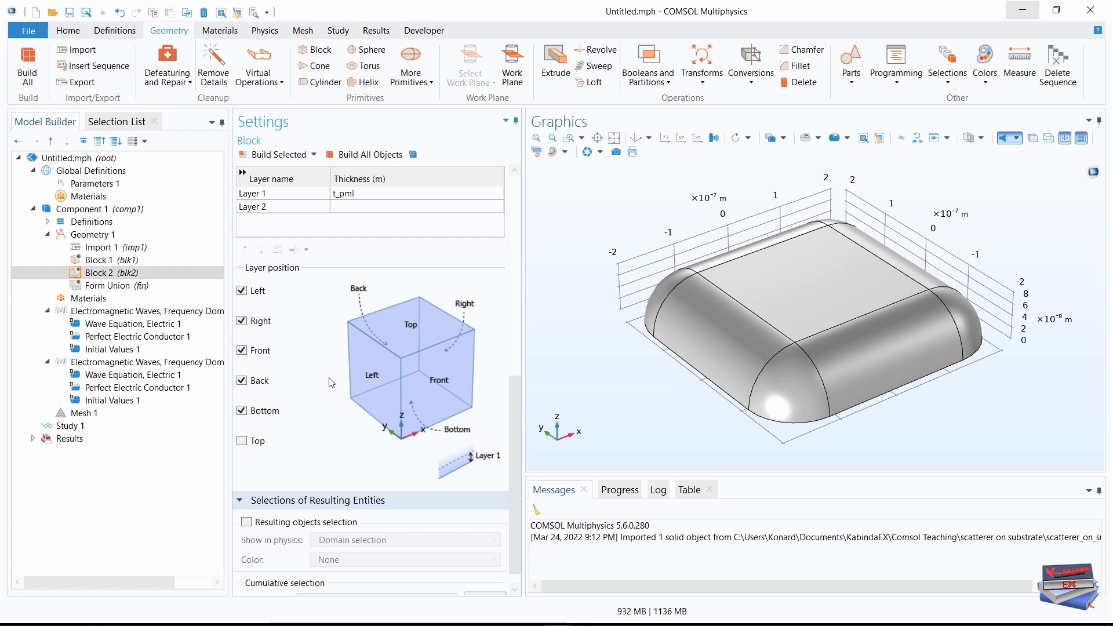
pyautogui.click(362, 156)
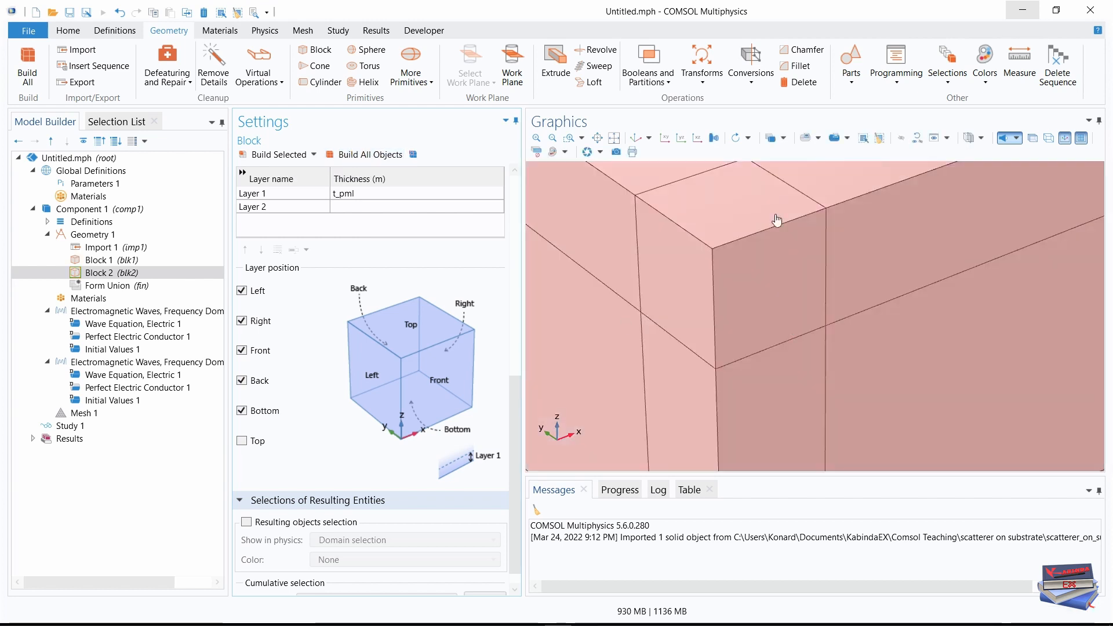
pyautogui.click(616, 142)
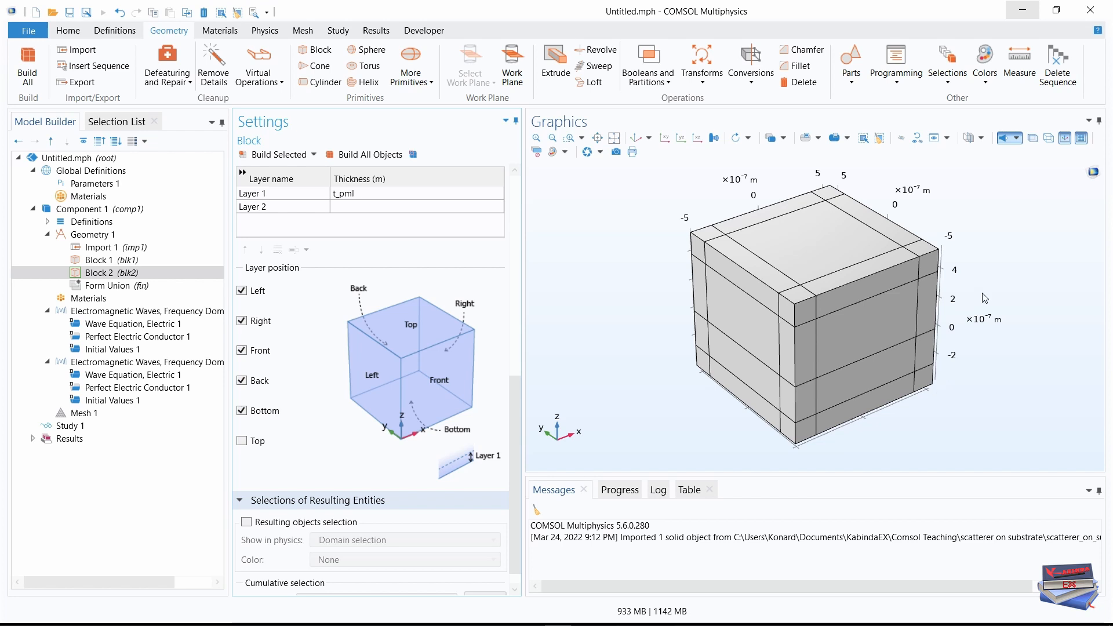
# Step: Display the geometry in wireframe rendering with transparency off and inspect the scatterer inside the layered blocks
pyautogui.click(1032, 138)
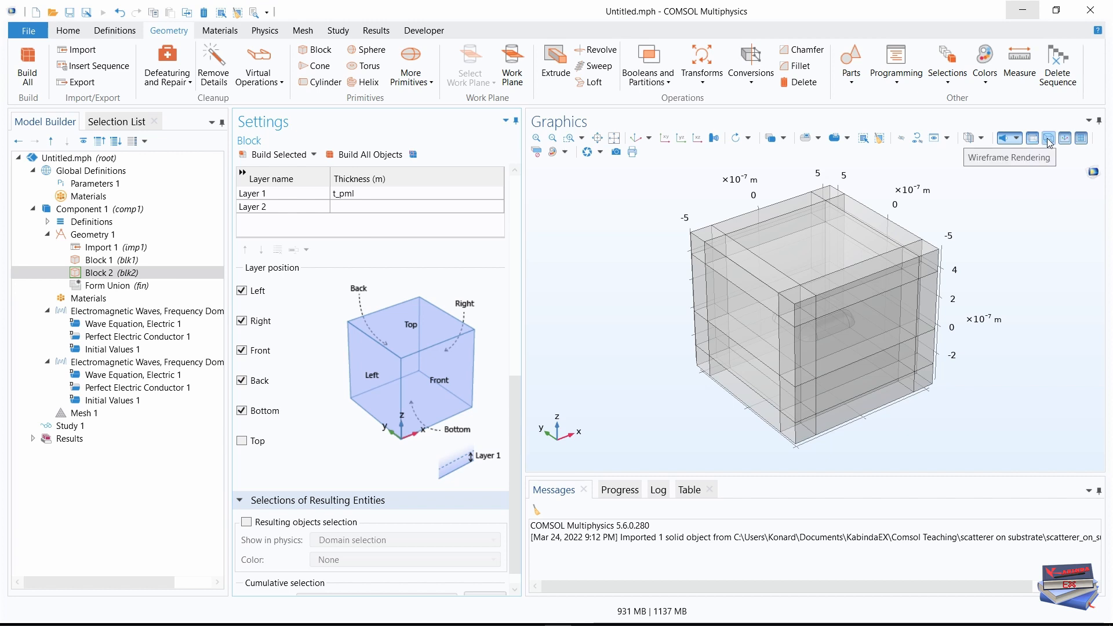
pyautogui.click(1049, 140)
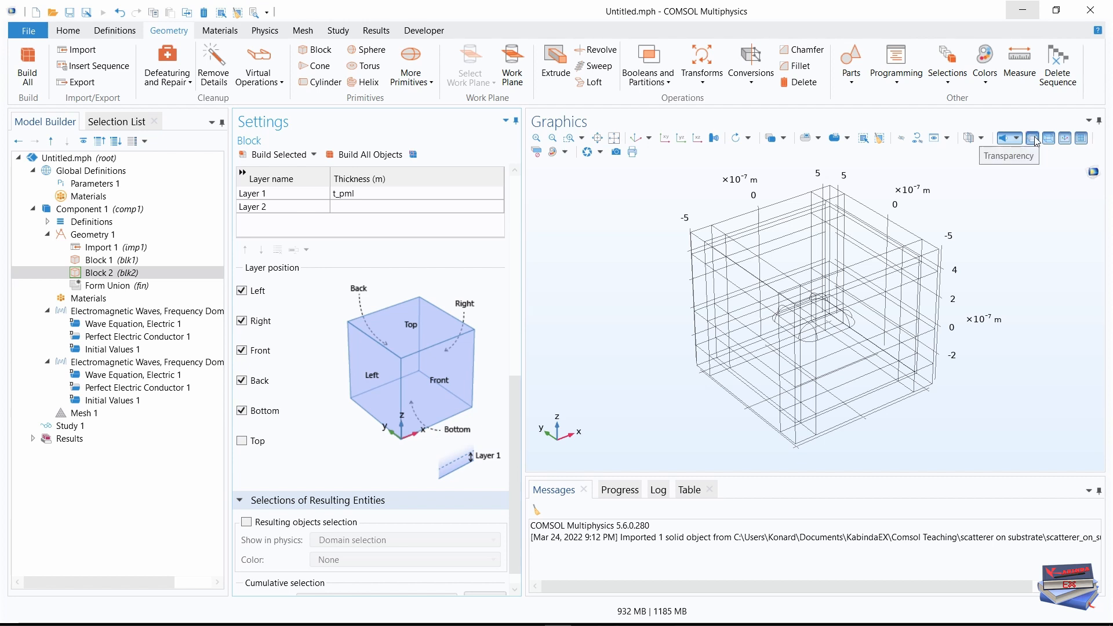
pyautogui.click(1036, 141)
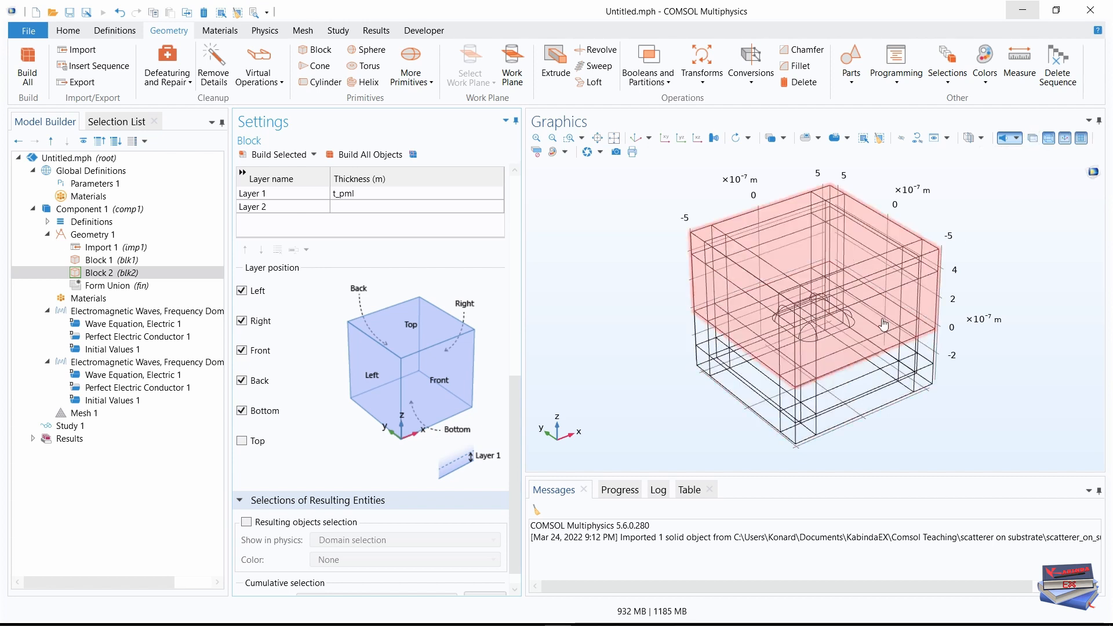
pyautogui.moveTo(847, 326); pyautogui.dragTo(826, 331)
pyautogui.scroll(5, 847, 324)
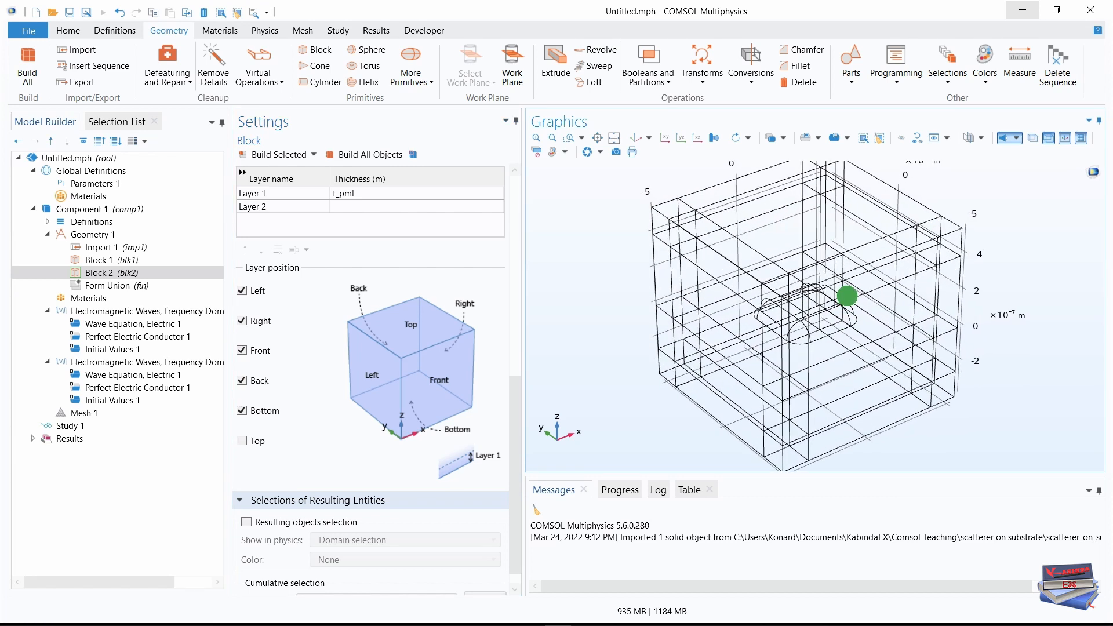
pyautogui.scroll(2, 846, 325)
pyautogui.scroll(-3, 847, 316)
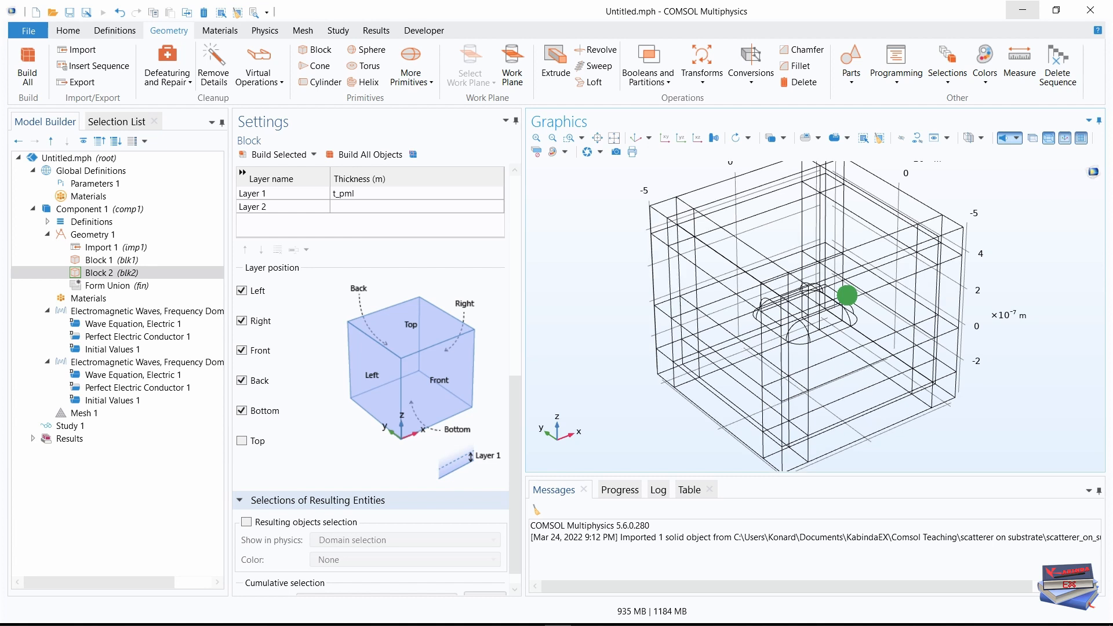
pyautogui.scroll(-5, 847, 296)
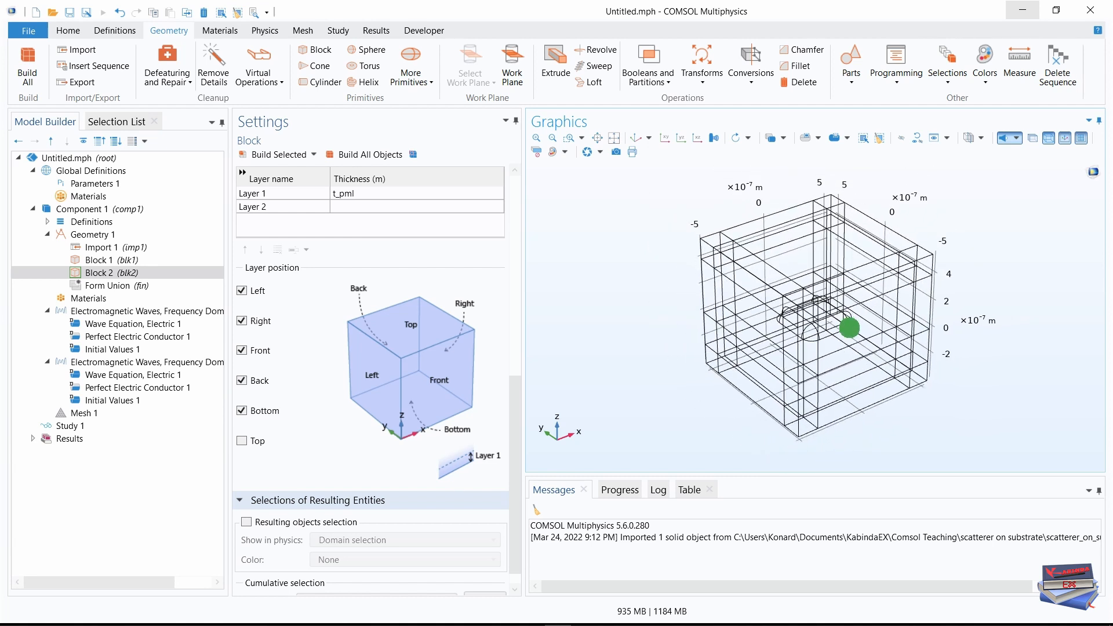
pyautogui.scroll(3, 847, 319)
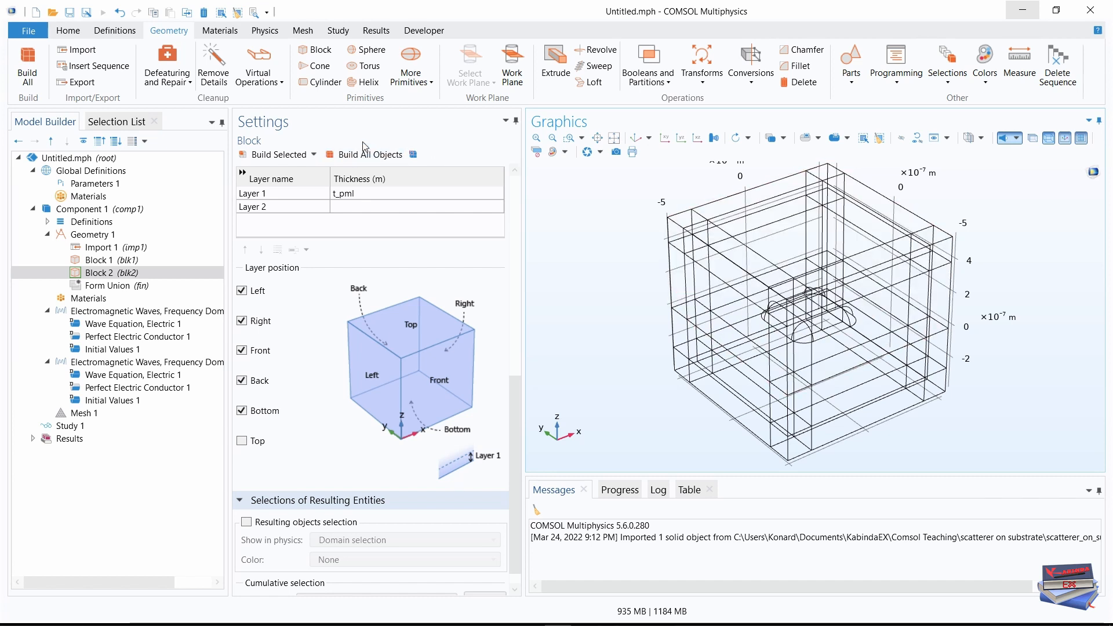
# Step: Add an explicit domain selection to the component definitions and label it "Physical Domains"
pyautogui.click(118, 35)
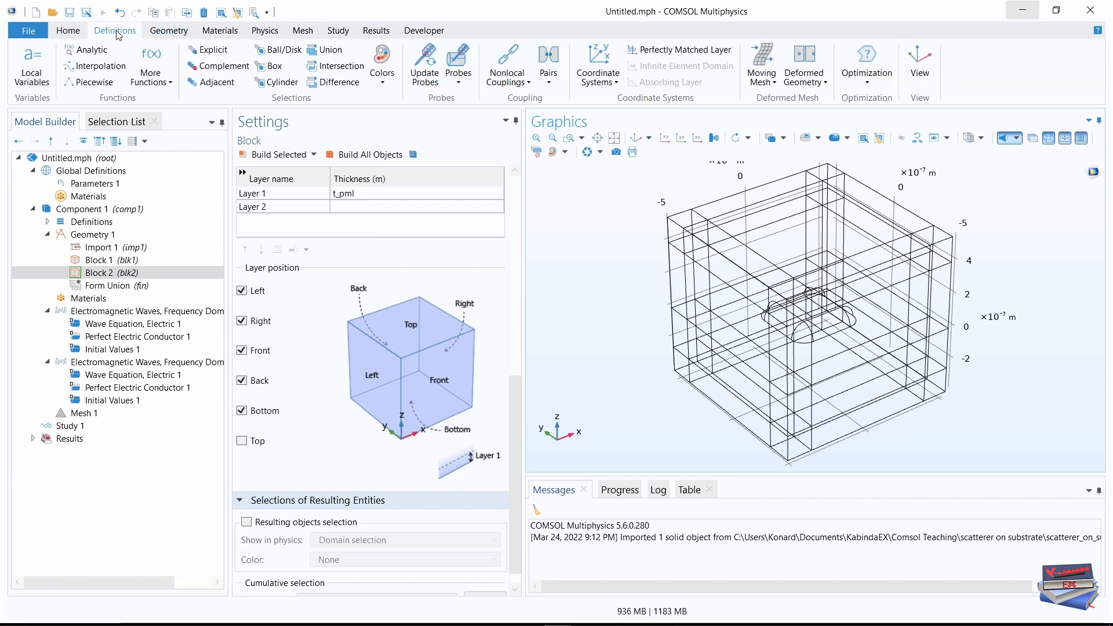
pyautogui.click(214, 51)
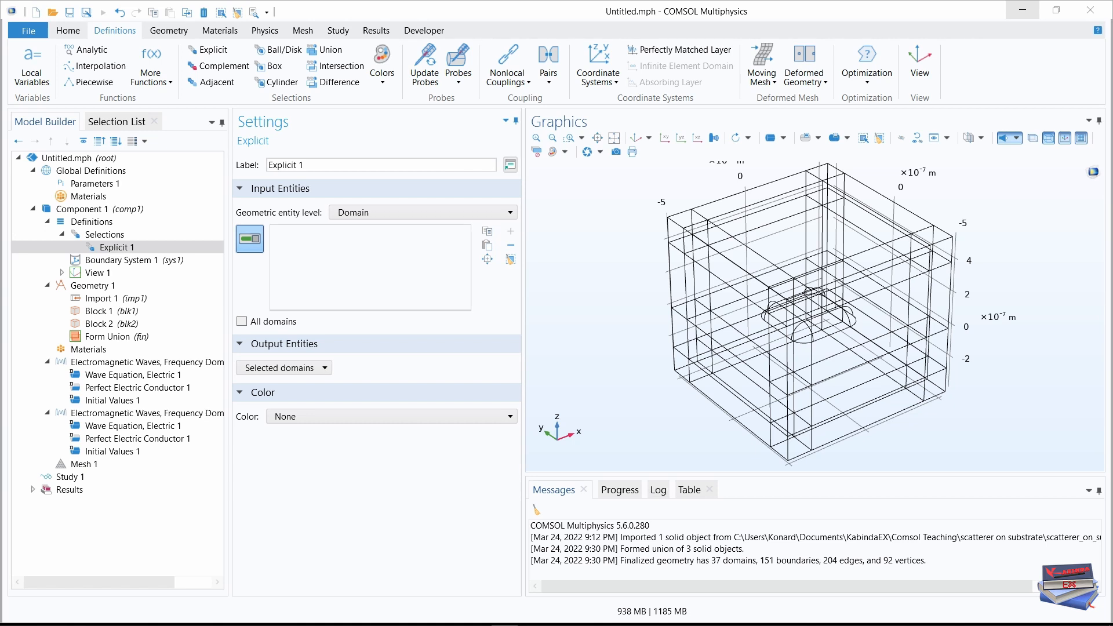
pyautogui.click(308, 165)
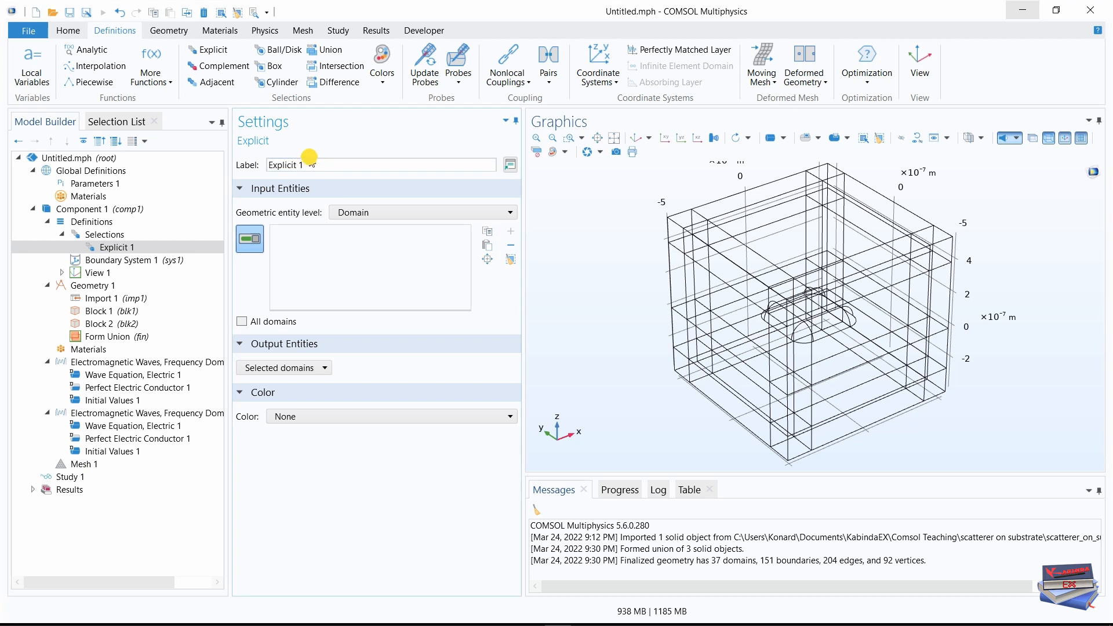
pyautogui.write('Physical Domains')
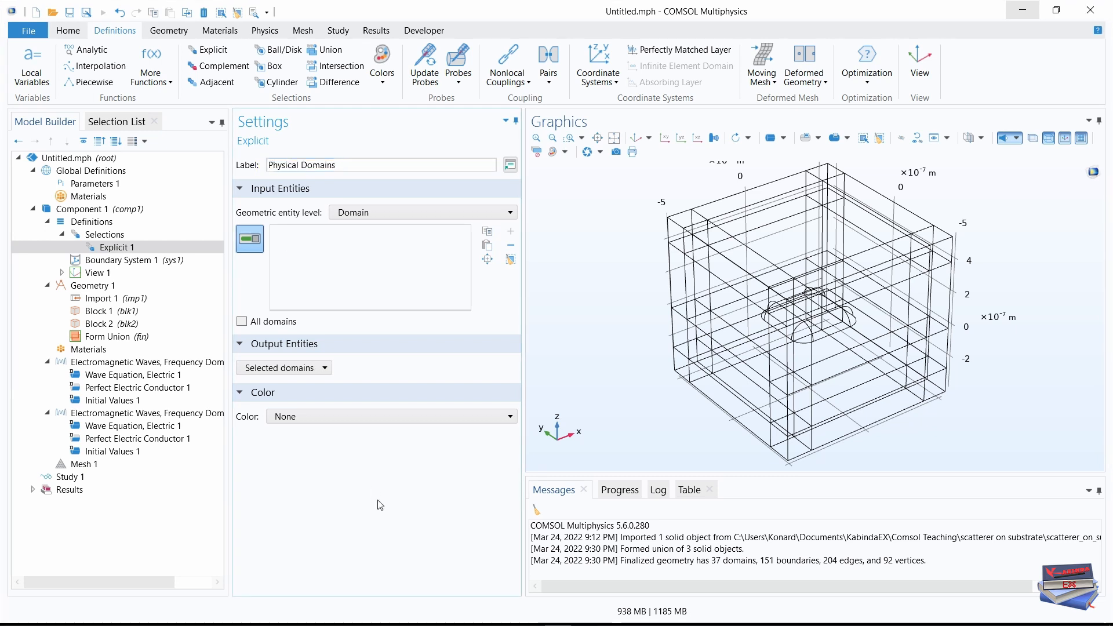
pyautogui.press('Return')
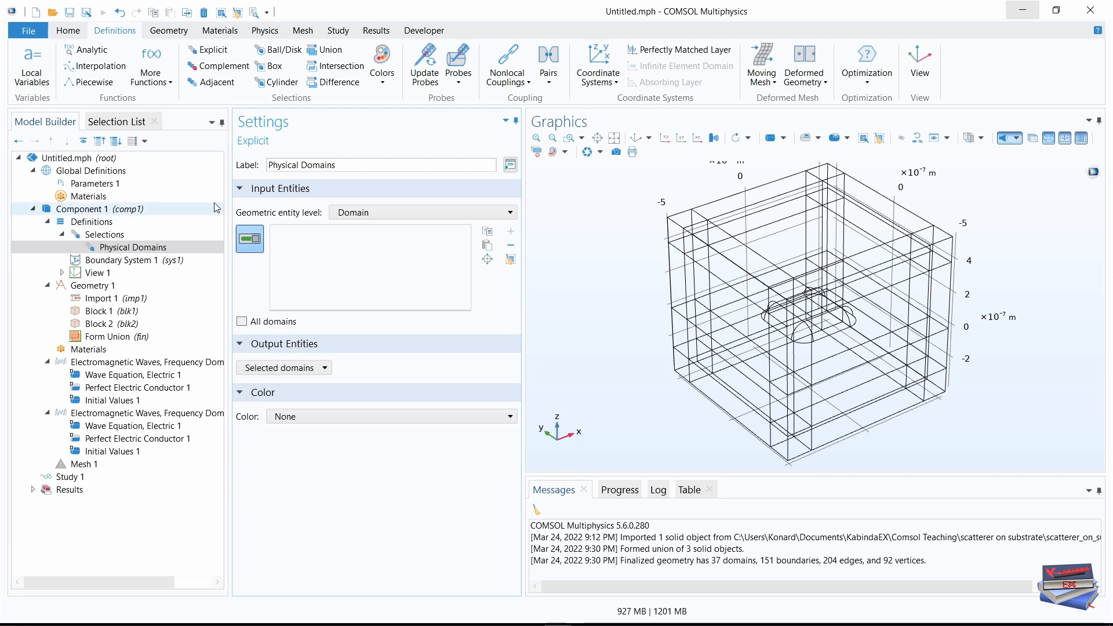
# Step: Assign domains 18, 19 and 25 to the Physical Domains selection
pyautogui.click(114, 123)
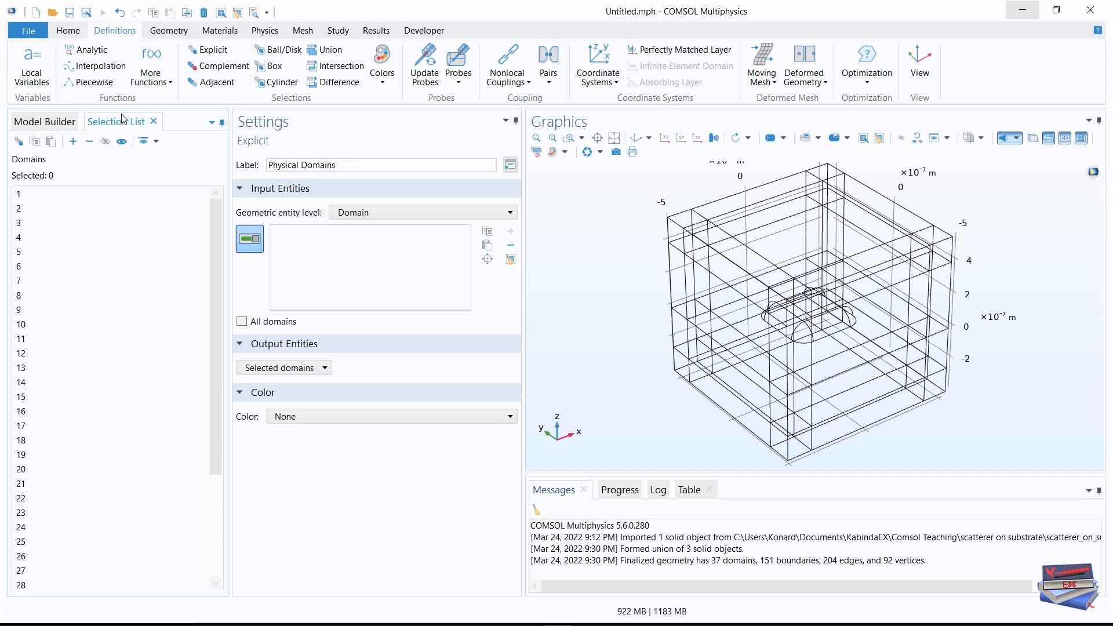
pyautogui.click(81, 33)
pyautogui.click(908, 83)
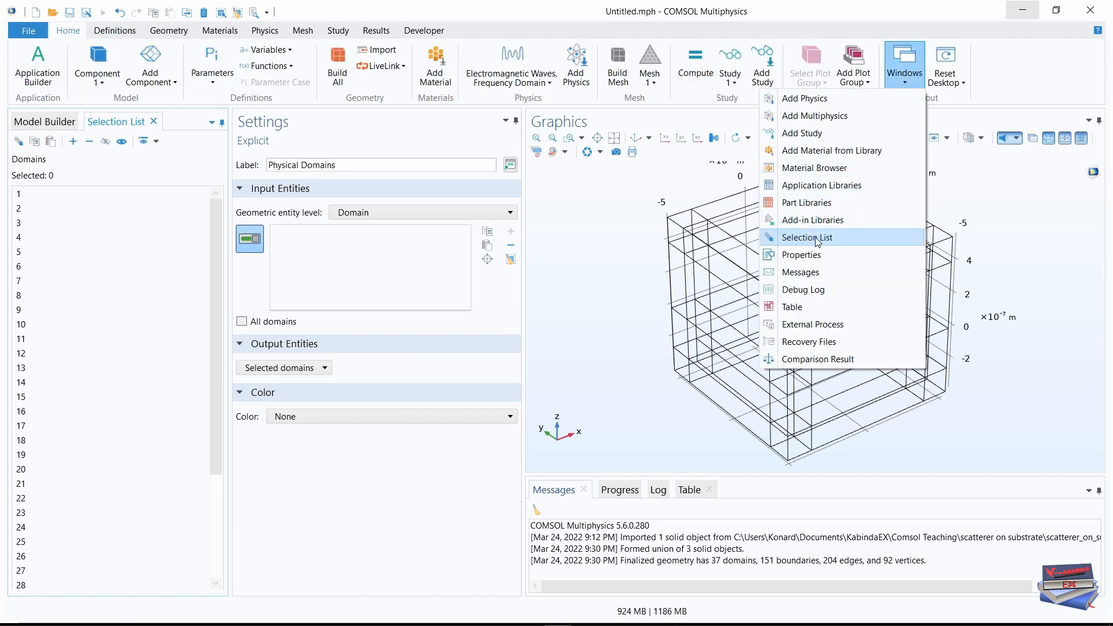
pyautogui.click(841, 12)
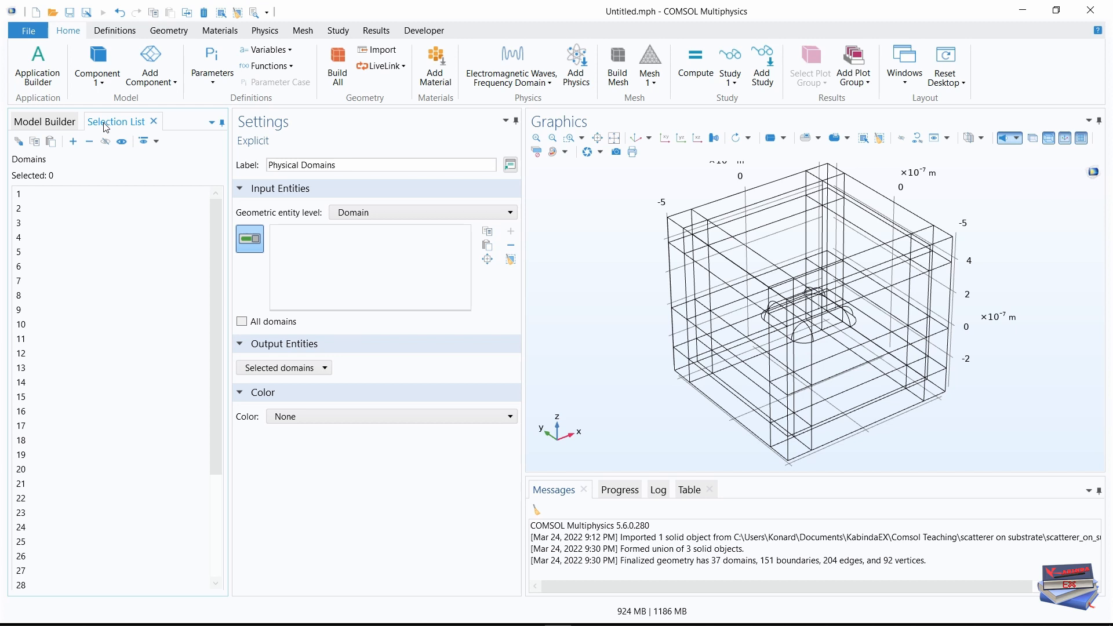
pyautogui.moveTo(210, 260); pyautogui.dragTo(214, 215)
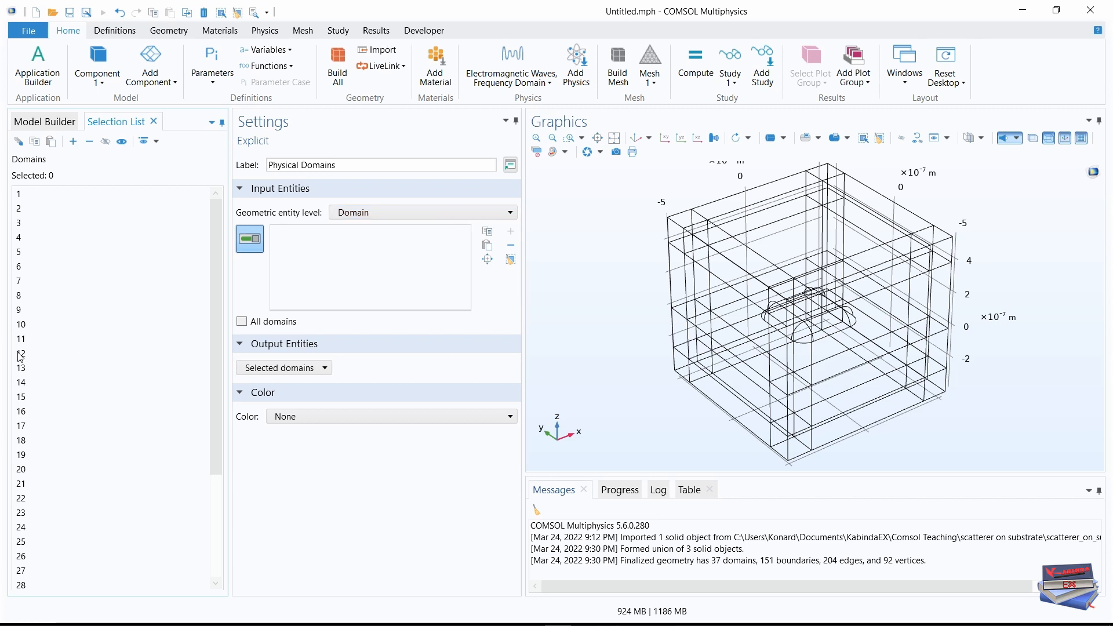
pyautogui.click(21, 440)
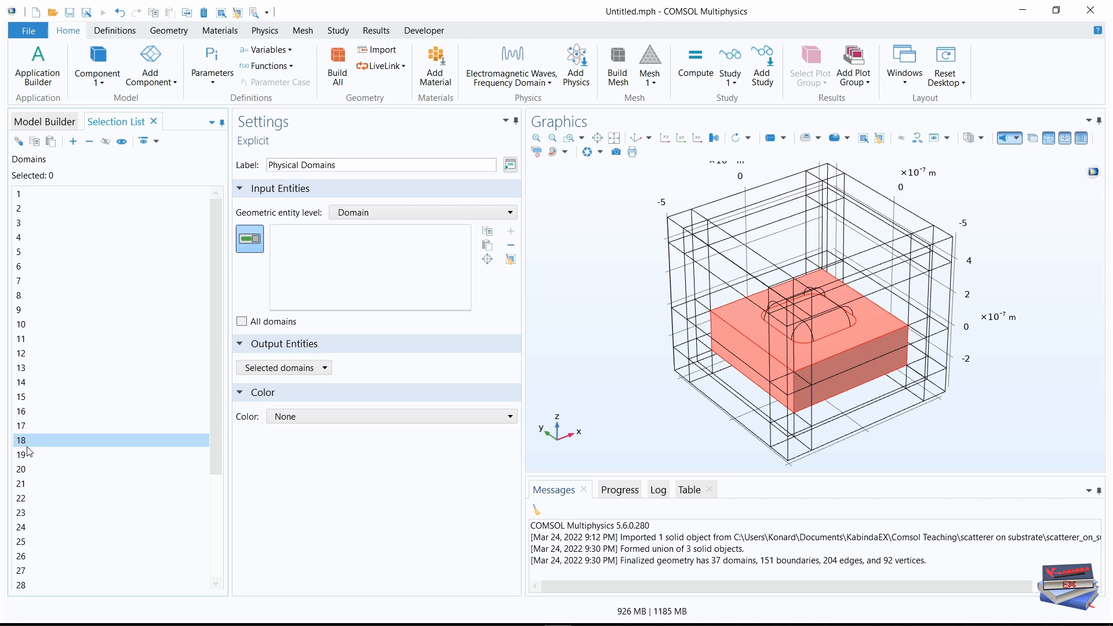
pyautogui.keyDown('ctrl'); pyautogui.click(24, 456); pyautogui.keyUp('ctrl')
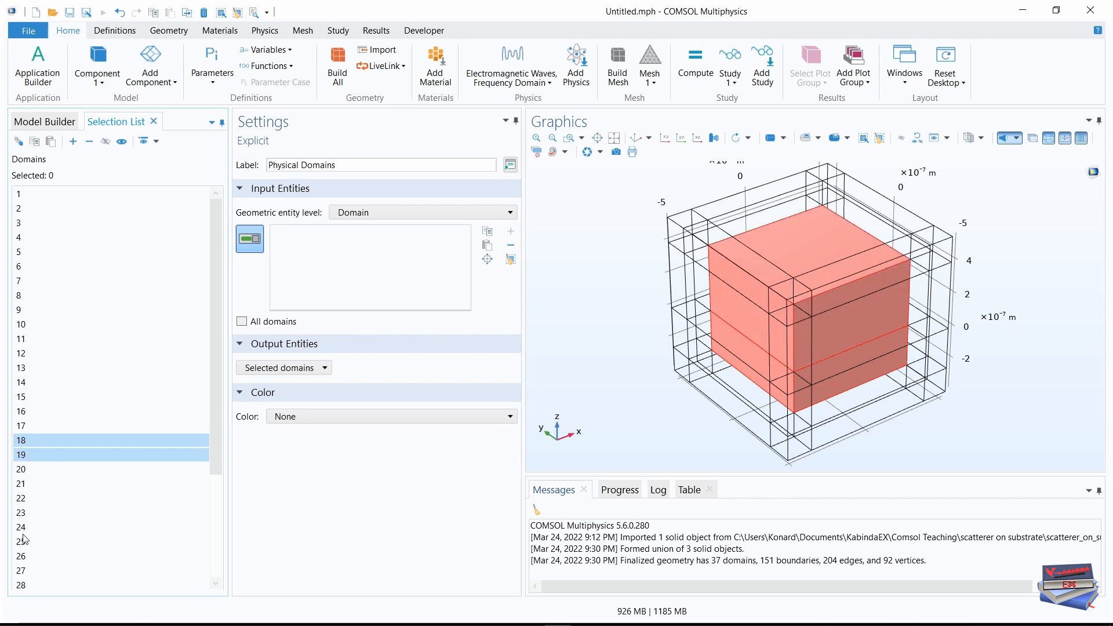
pyautogui.keyDown('ctrl'); pyautogui.click(23, 542); pyautogui.keyUp('ctrl')
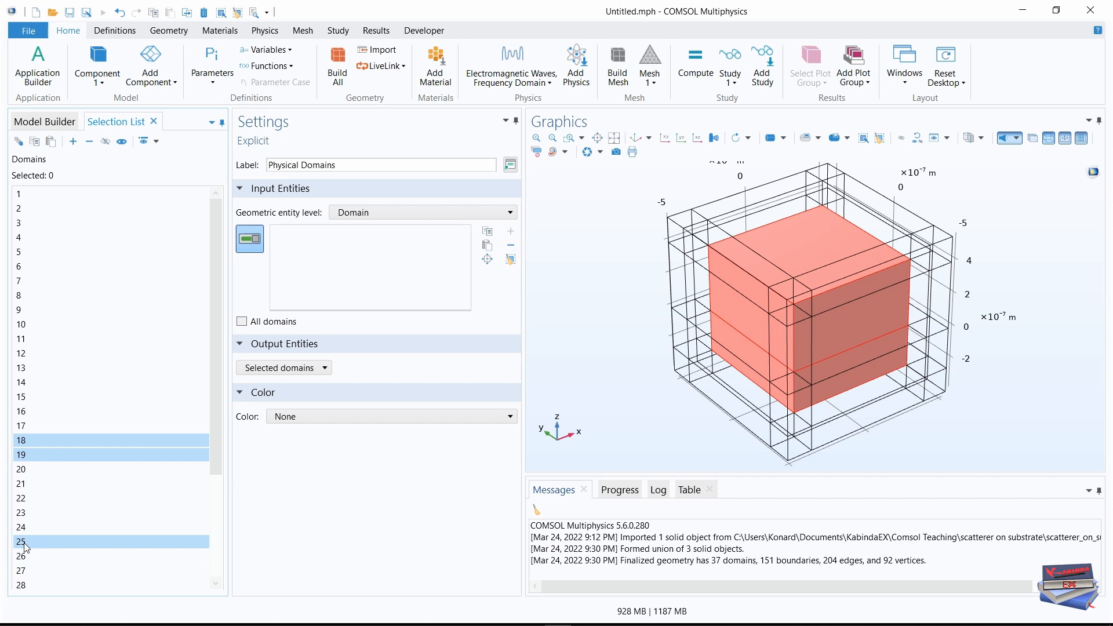
pyautogui.click(74, 142)
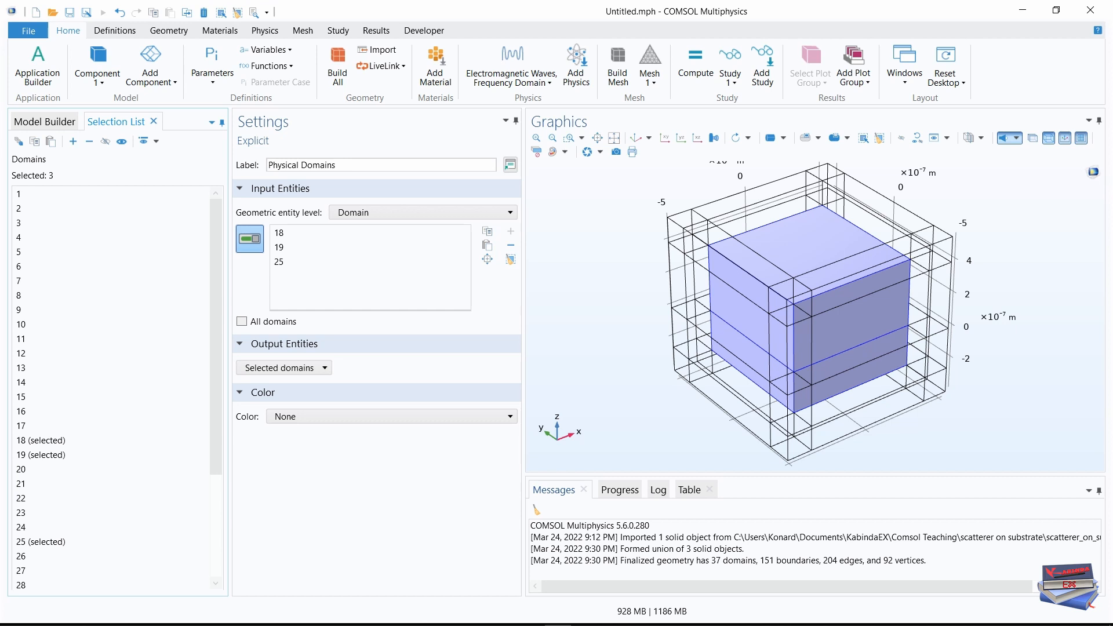
pyautogui.click(38, 124)
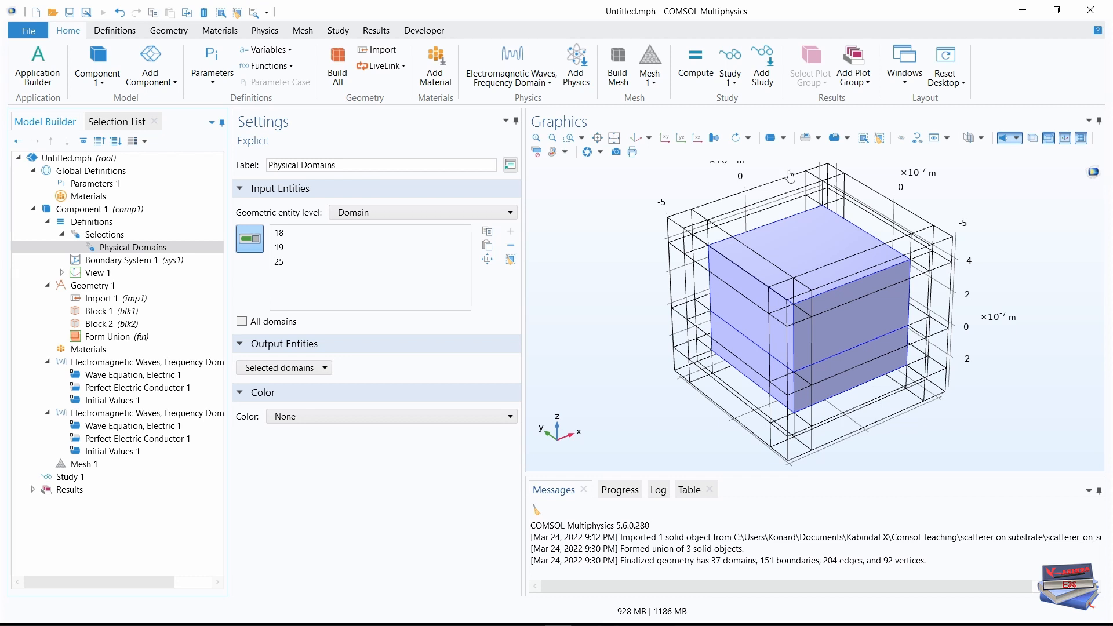
# Step: Add a complement domain selection labelled "PML Domains" that inverts the Physical Domains selection
pyautogui.click(113, 33)
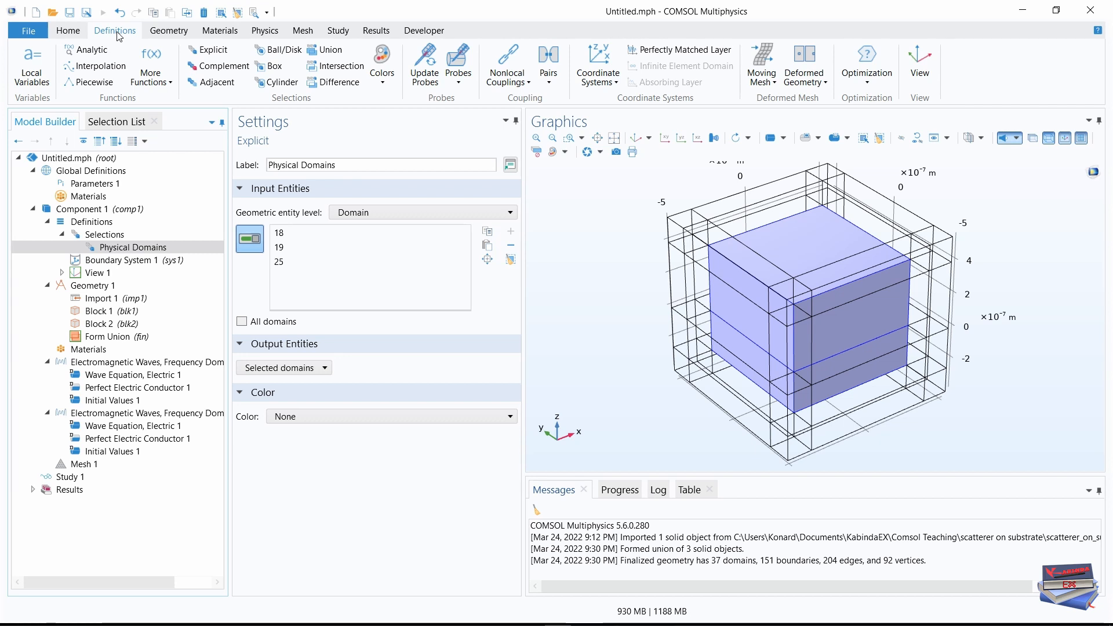
pyautogui.click(224, 68)
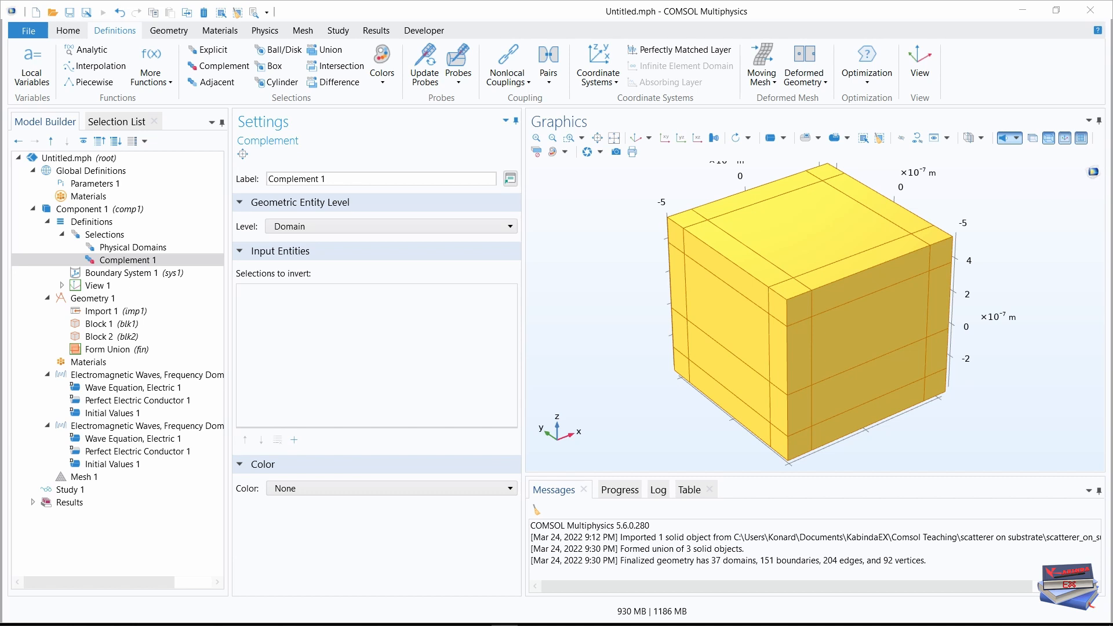
pyautogui.moveTo(341, 180); pyautogui.dragTo(248, 180)
pyautogui.write('PML Domains')
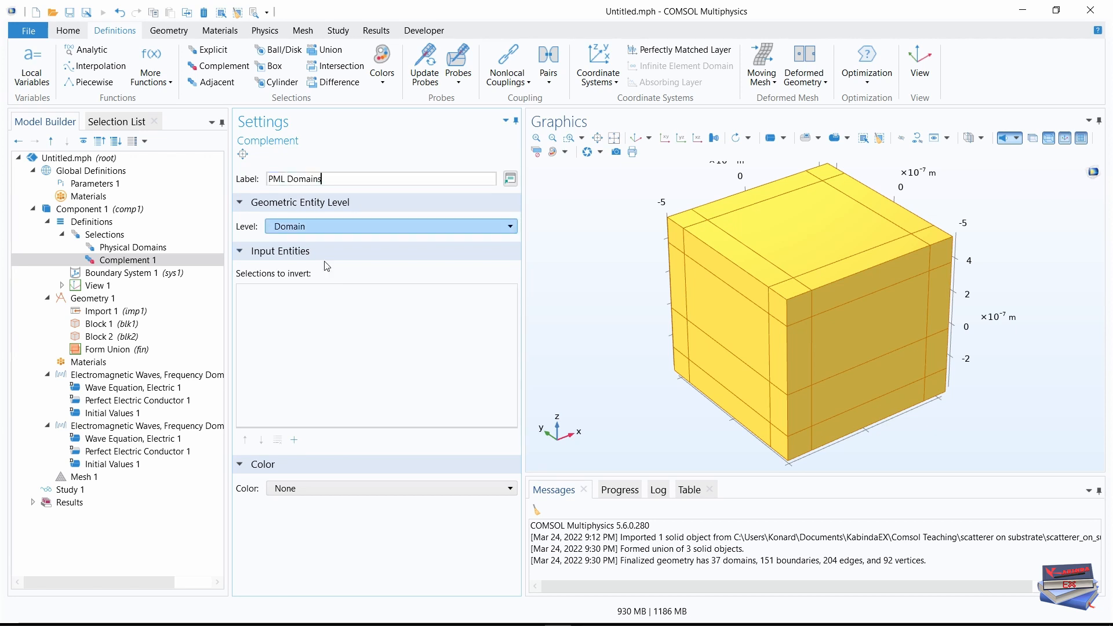
pyautogui.hotkey('alt', 'Tab')
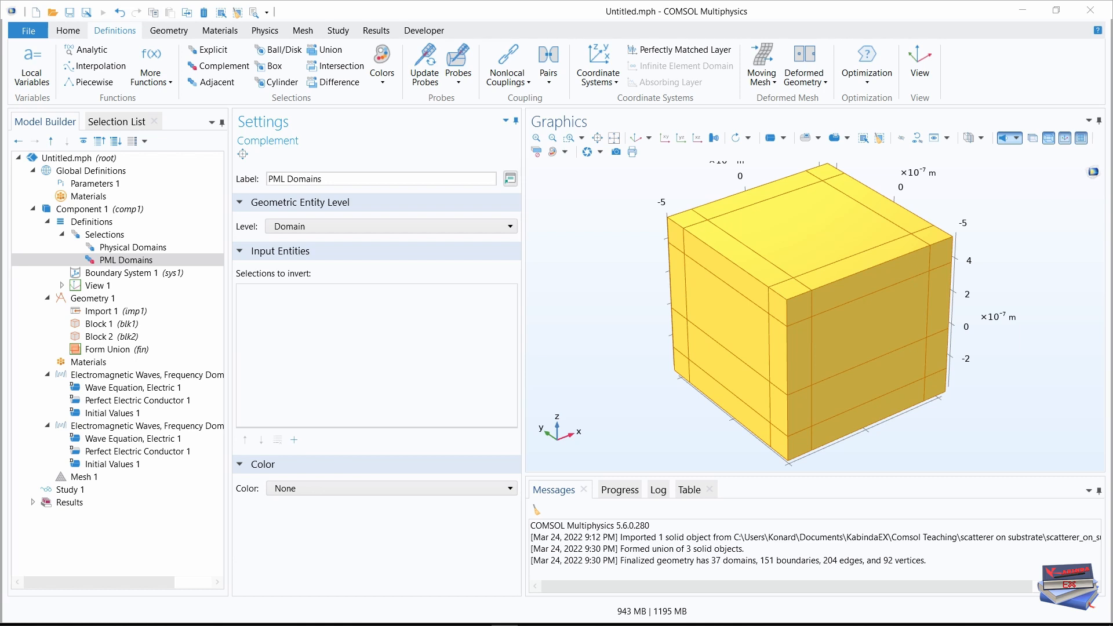
pyautogui.click(294, 440)
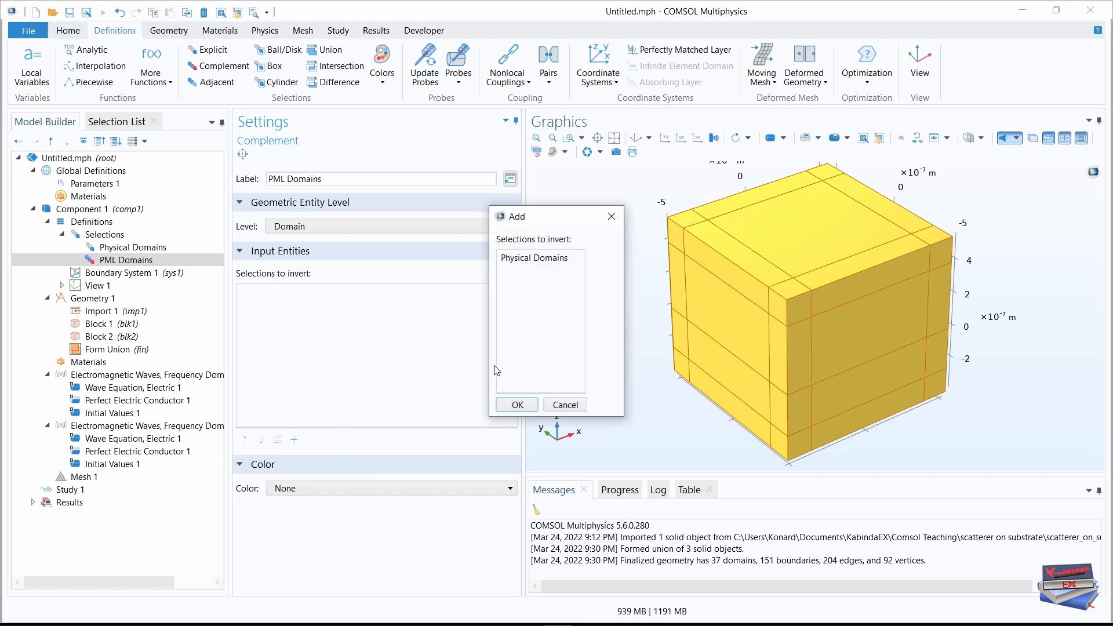
pyautogui.click(530, 259)
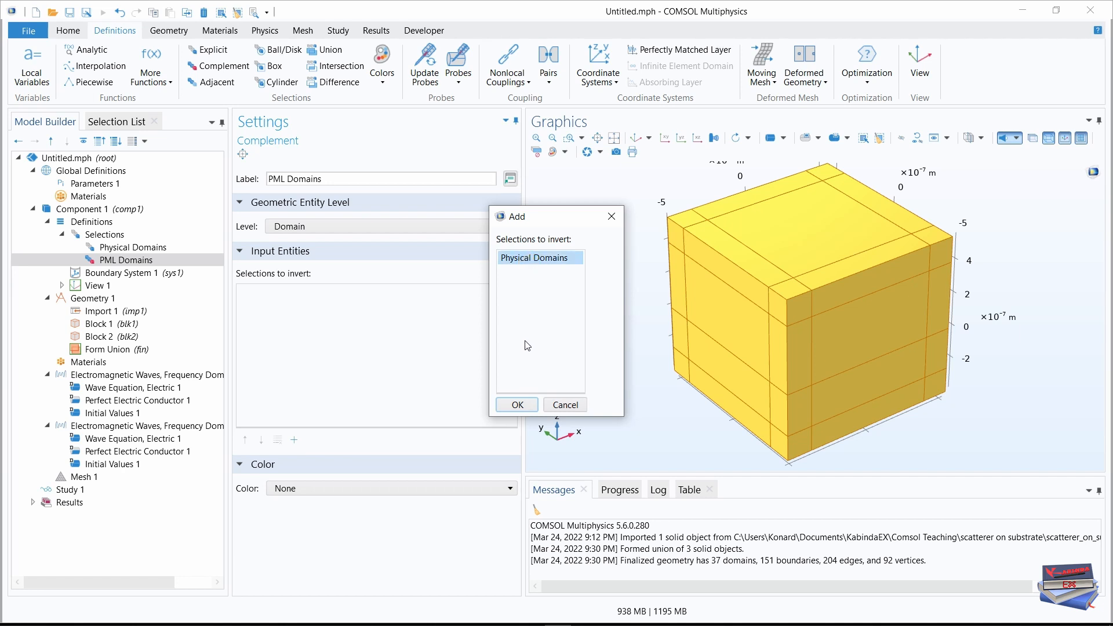
pyautogui.click(517, 404)
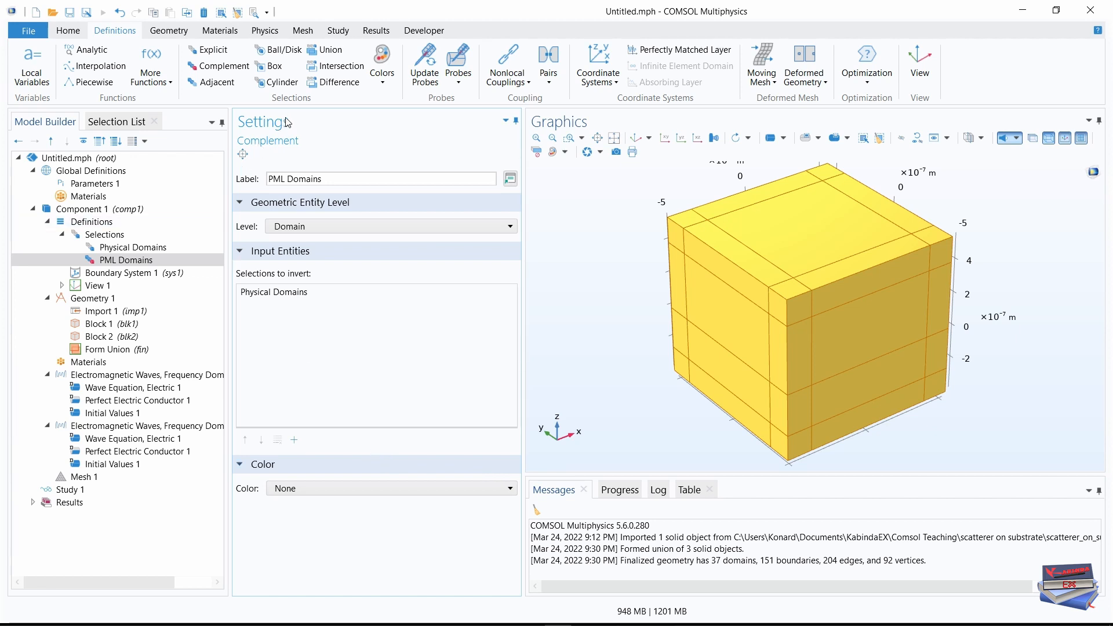
# Step: Add an explicit domain selection labelled "Nanoparticle" and assign domain 25 to it
pyautogui.click(213, 51)
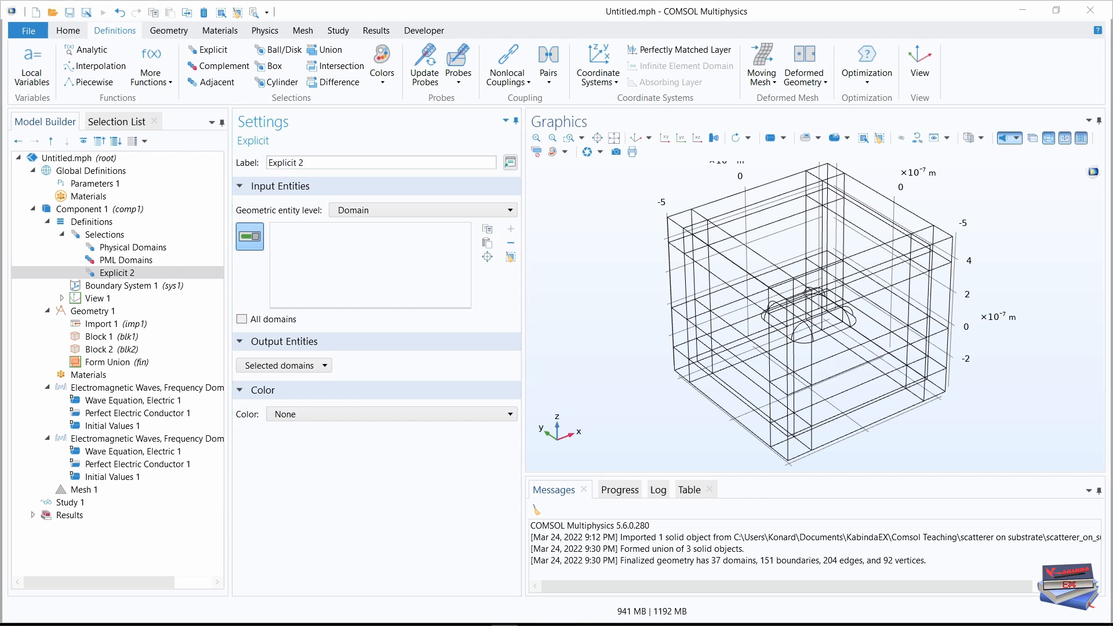
pyautogui.click(322, 175)
pyautogui.write('Nanoparticle')
pyautogui.press('Return')
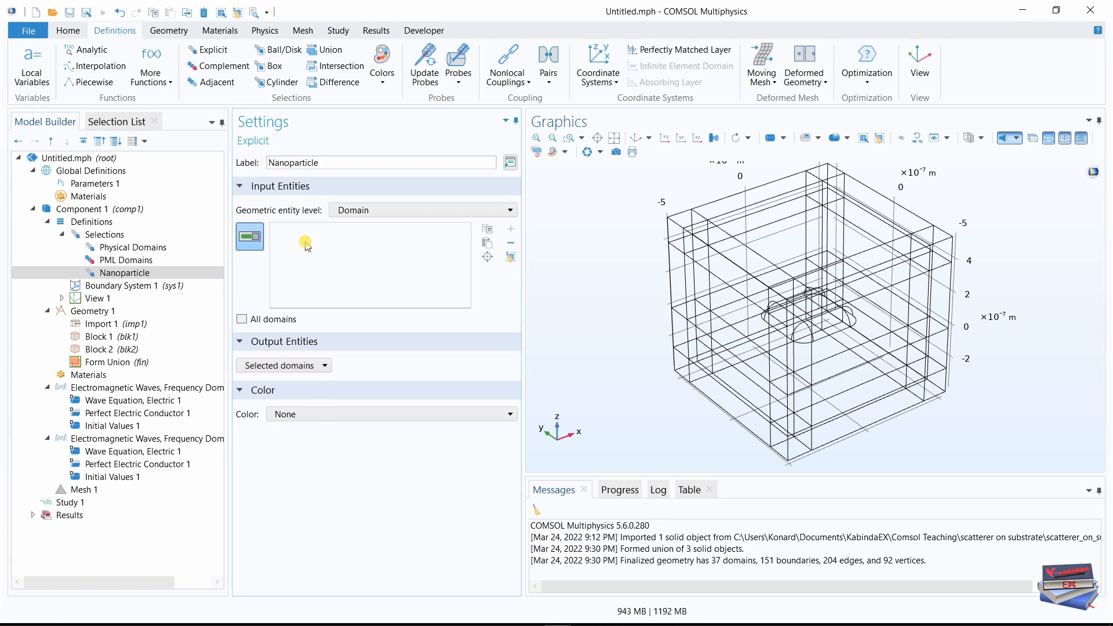
pyautogui.click(123, 121)
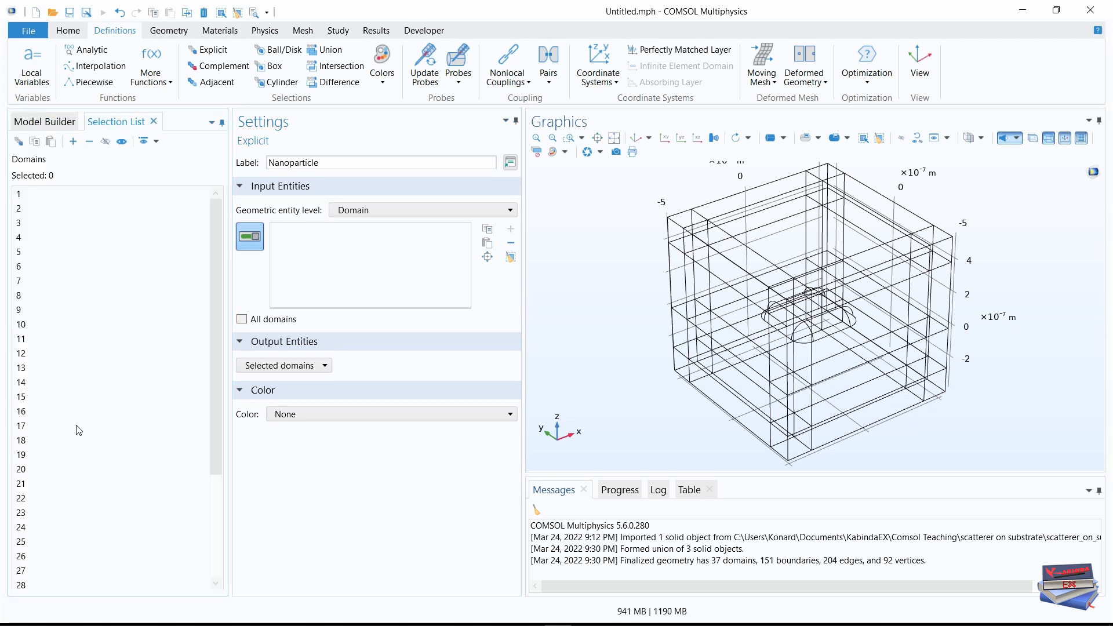
pyautogui.click(22, 544)
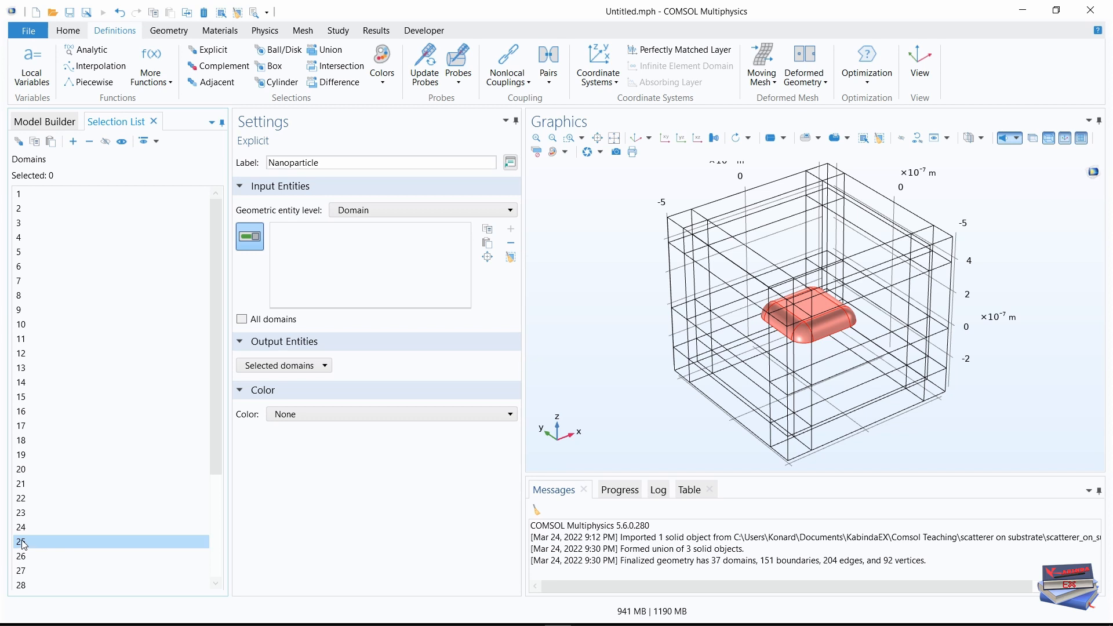
pyautogui.click(73, 142)
pyautogui.click(40, 122)
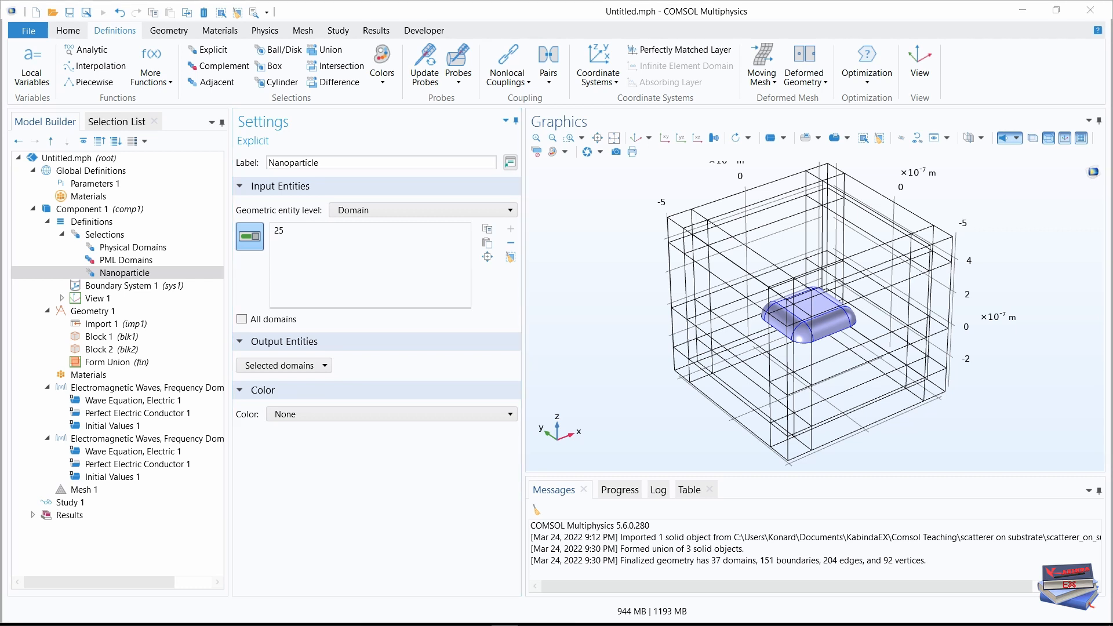
pyautogui.click(383, 501)
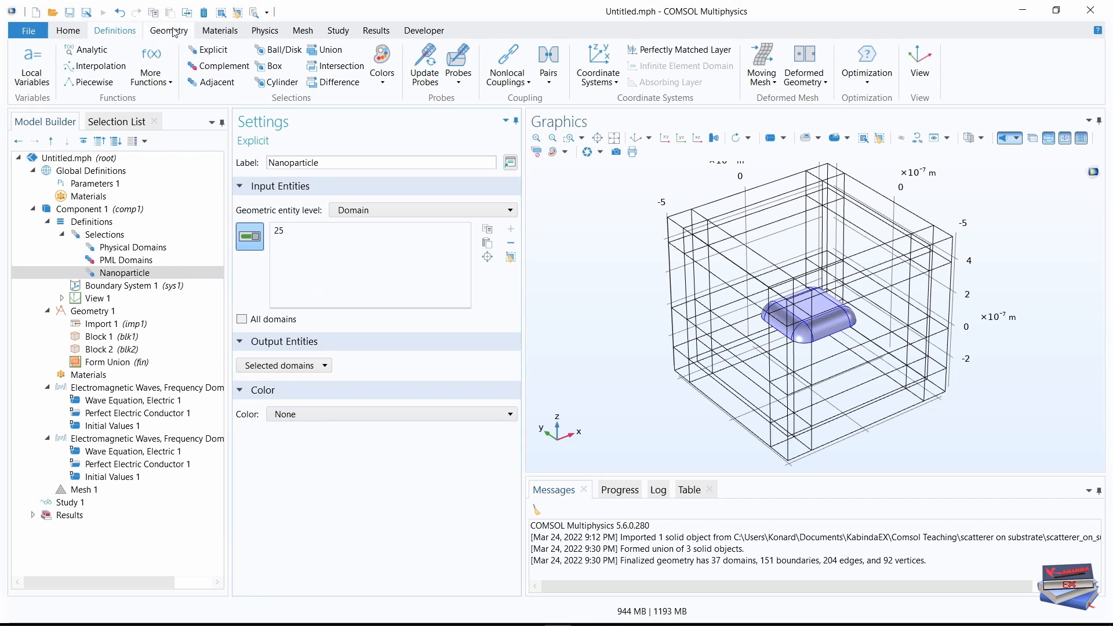
# Step: Add another explicit selection to the component definitions and label it "Nanoparticle Surface"
pyautogui.click(210, 50)
pyautogui.click(295, 246)
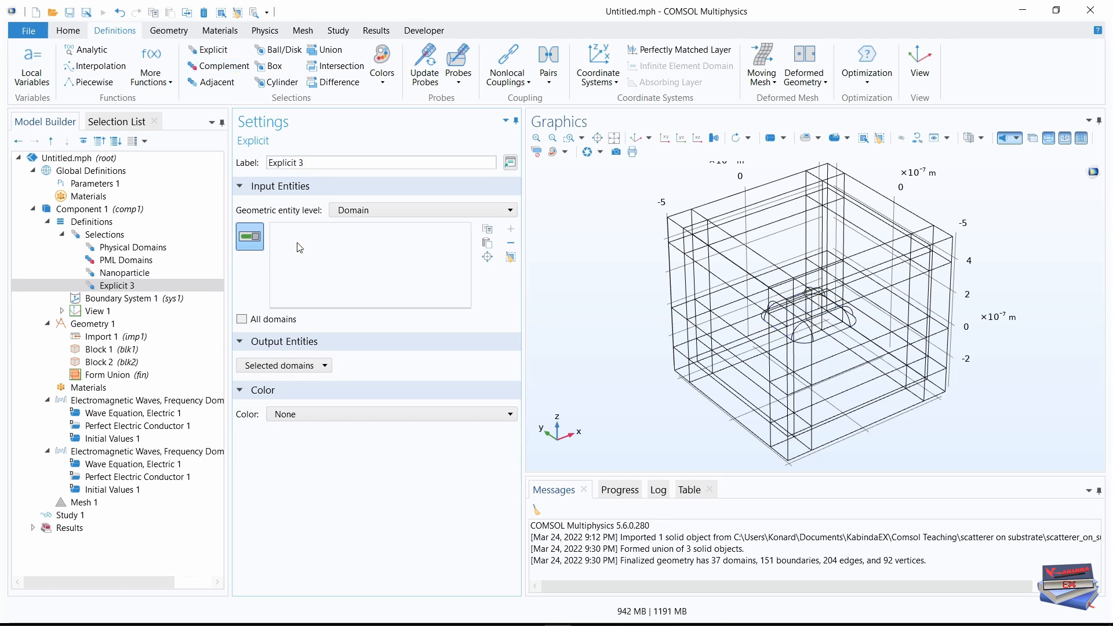
pyautogui.moveTo(316, 163); pyautogui.dragTo(264, 163)
pyautogui.rightClick(281, 167)
pyautogui.click(201, 211)
pyautogui.click(351, 162)
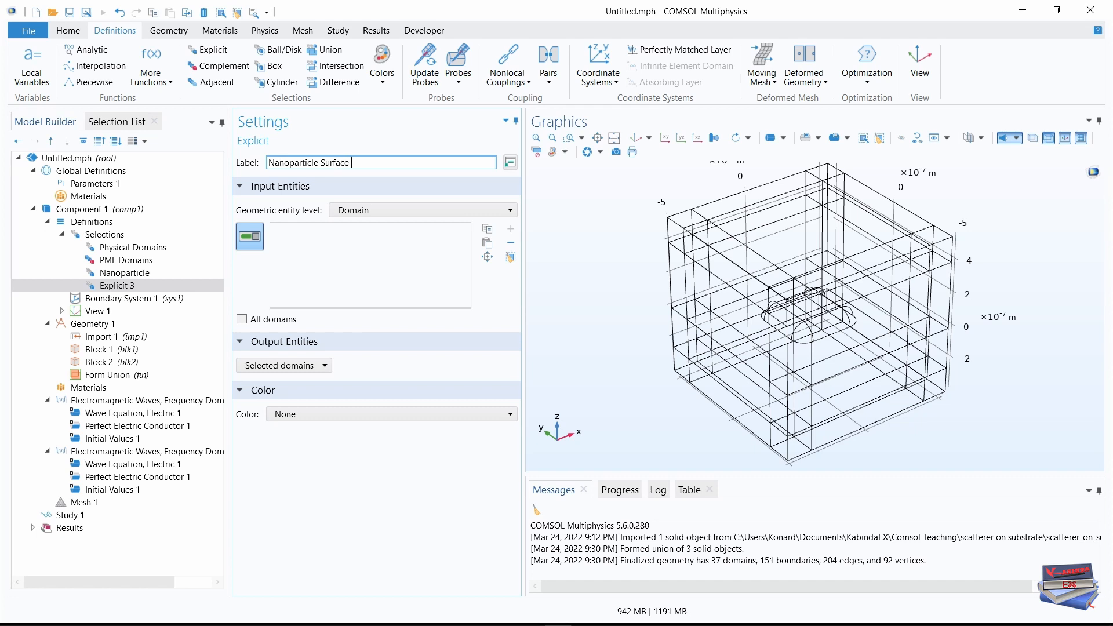
# Step: Assign domain 25 to the Nanoparticle Surface selection and set its output entities to adjacent boundaries
pyautogui.click(99, 121)
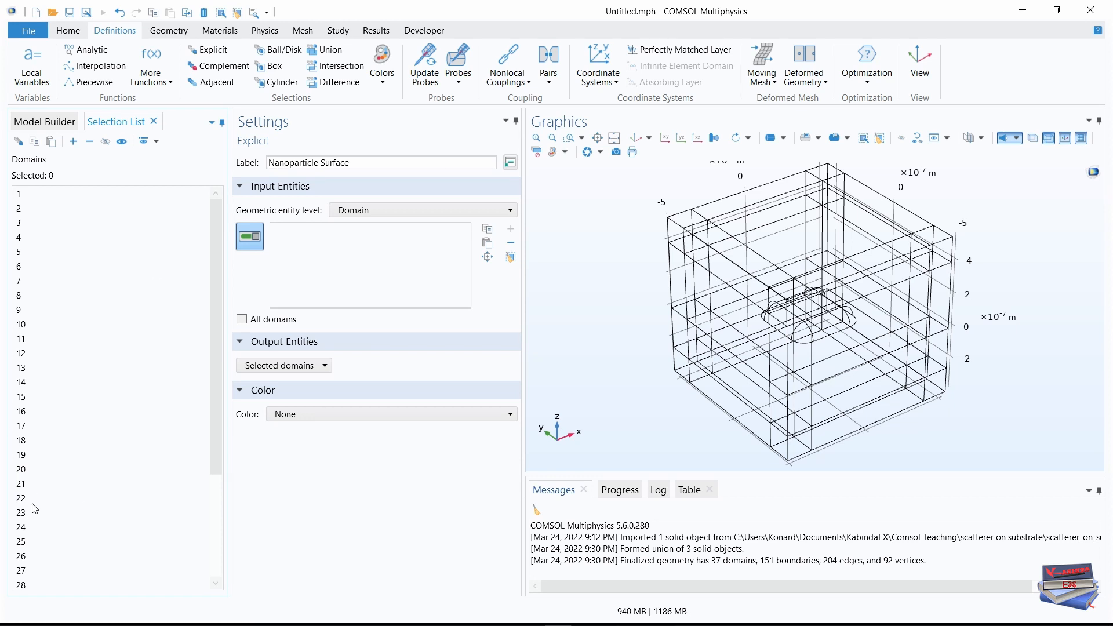
pyautogui.click(24, 541)
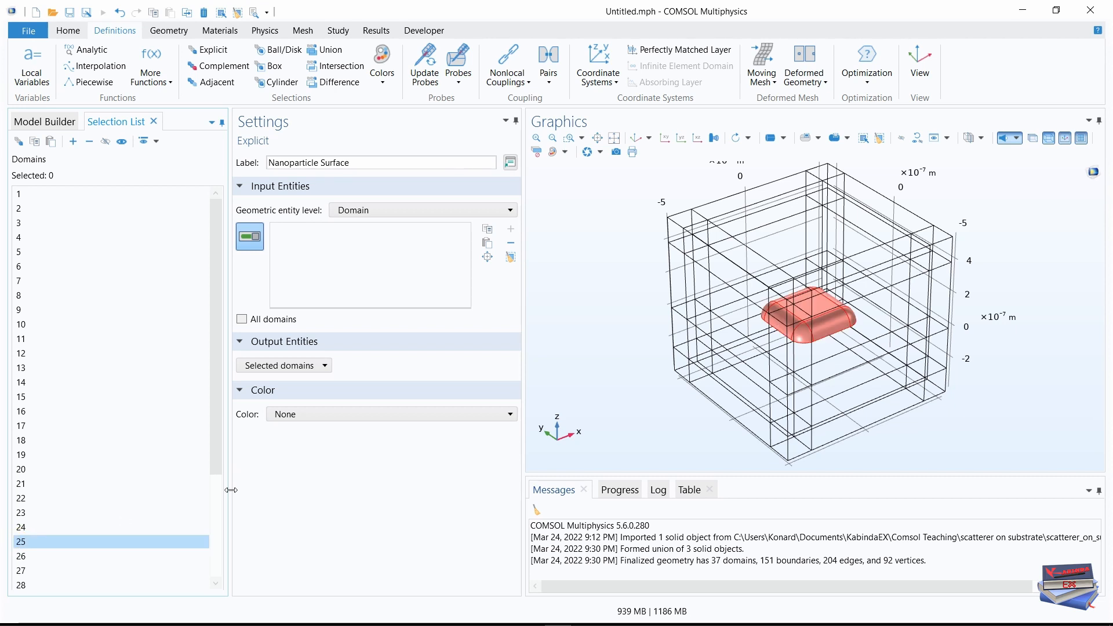
pyautogui.click(73, 141)
pyautogui.click(49, 122)
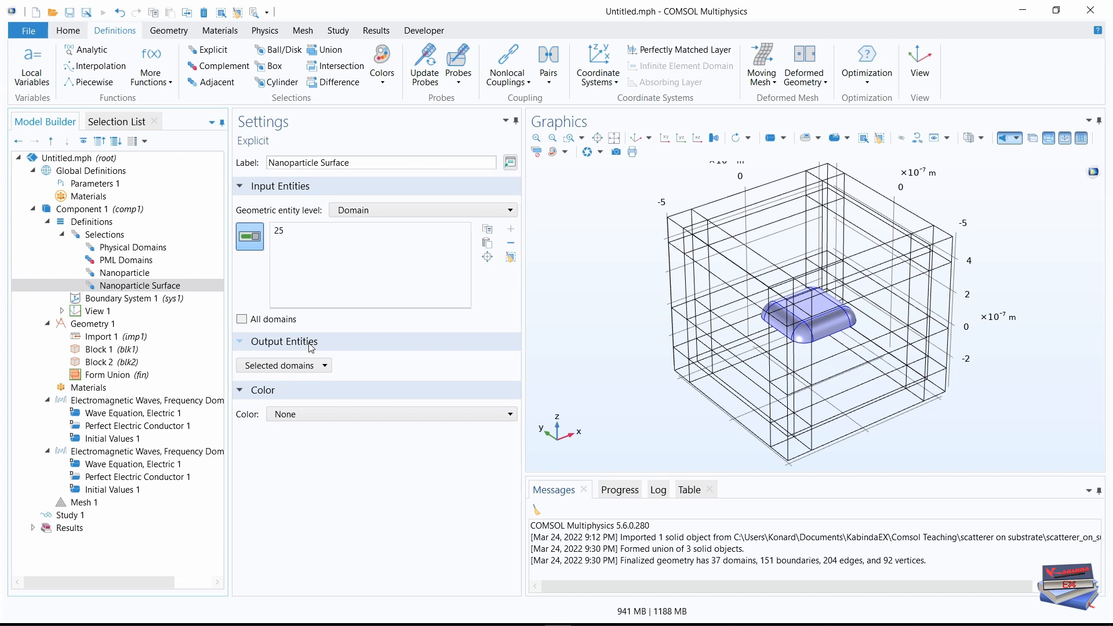
pyautogui.click(325, 365)
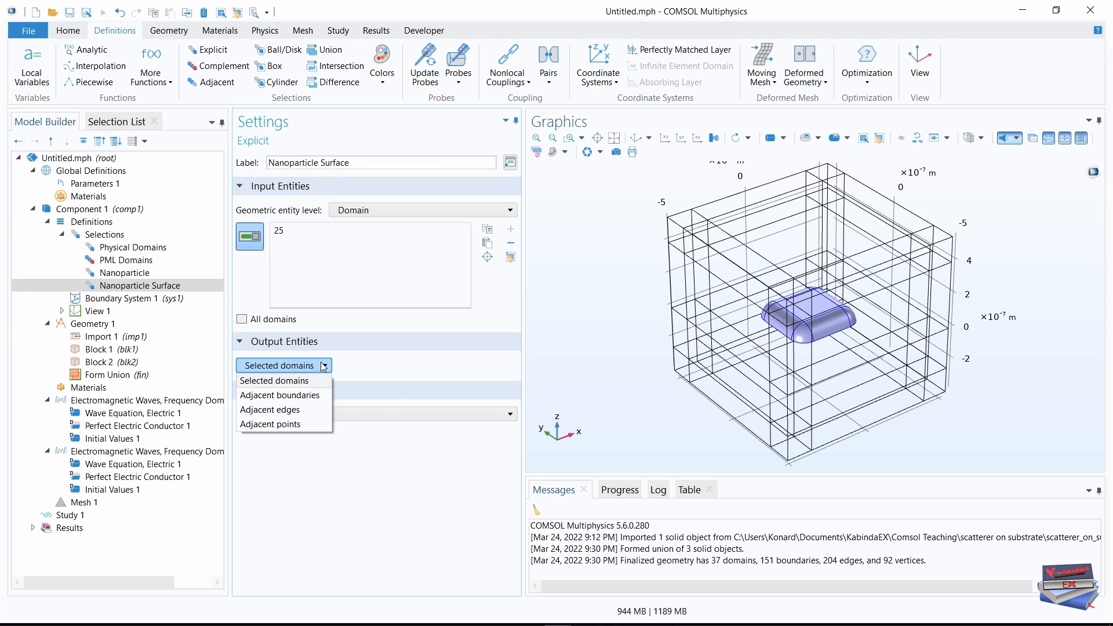
pyautogui.click(284, 395)
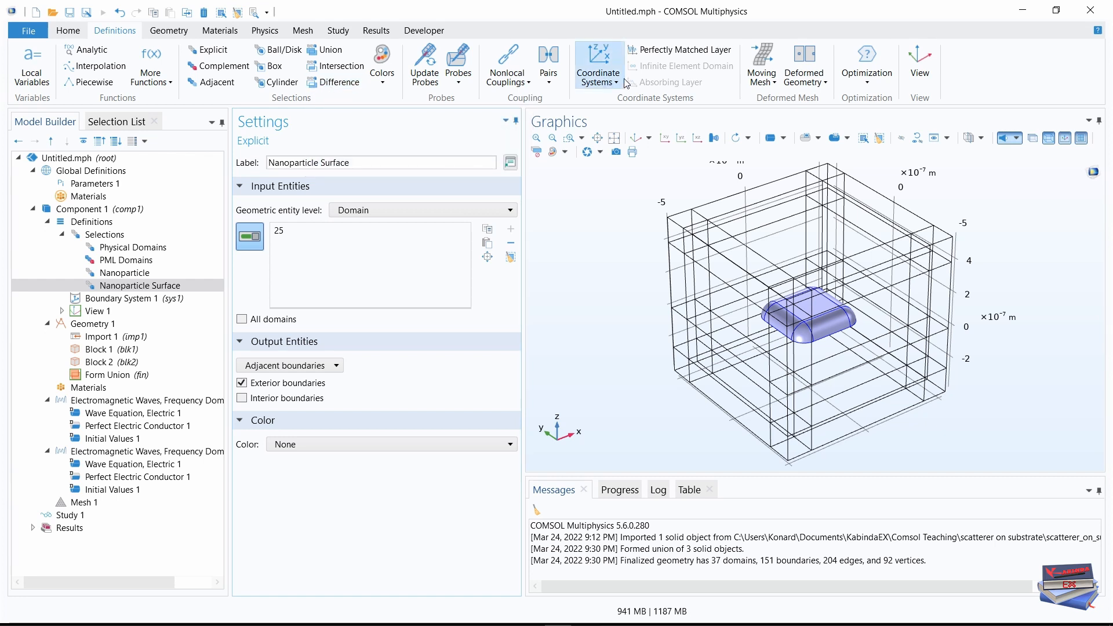
# Step: Add a Perfectly Matched Layer on the PML Domains selection and set its physics to Electromagnetic Waves, Frequency Domain 2 (ewfd2)
pyautogui.click(686, 52)
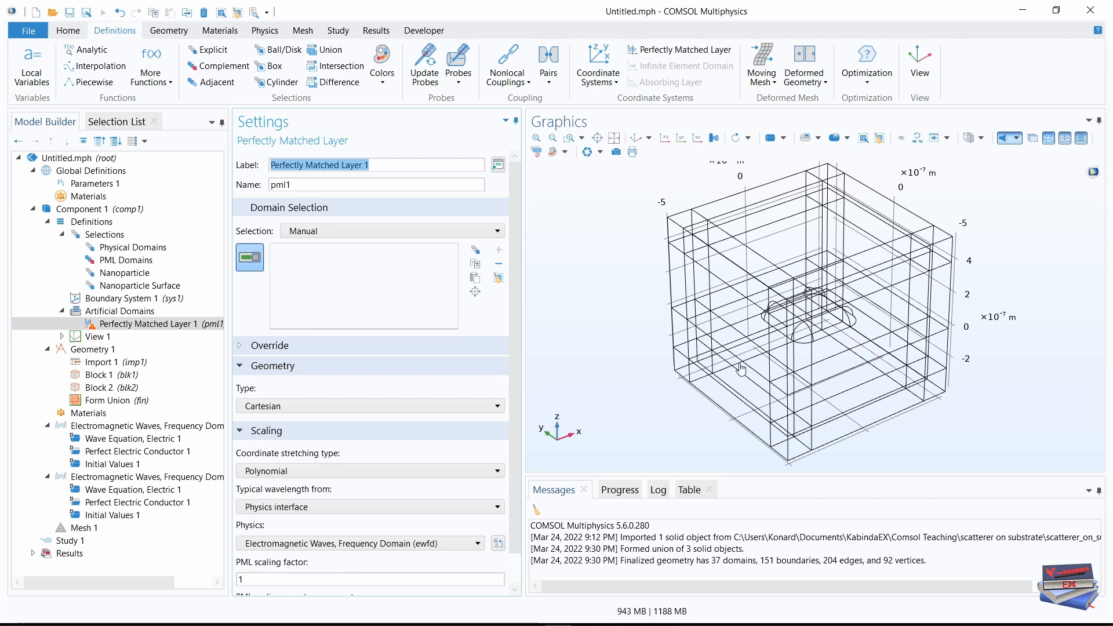
pyautogui.click(467, 231)
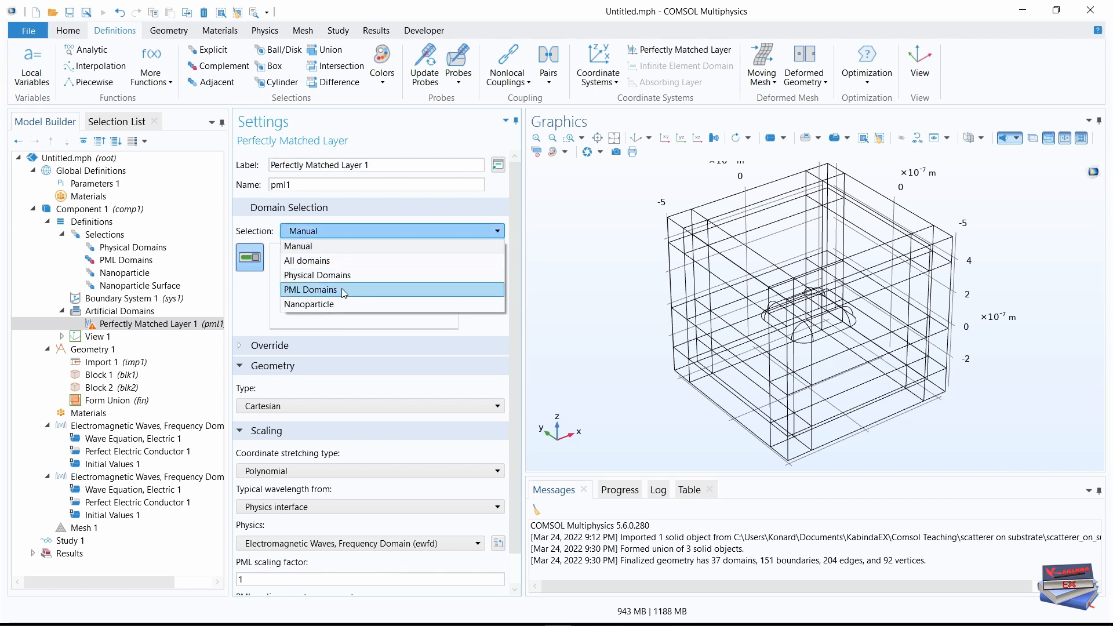
pyautogui.click(312, 293)
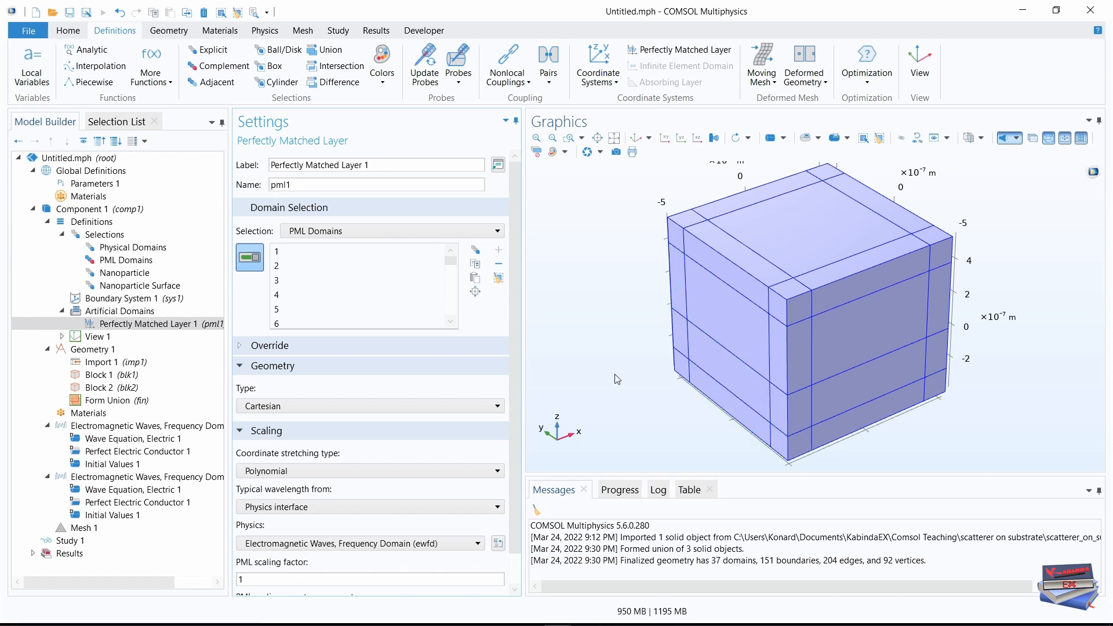
pyautogui.scroll(-2, 512, 360)
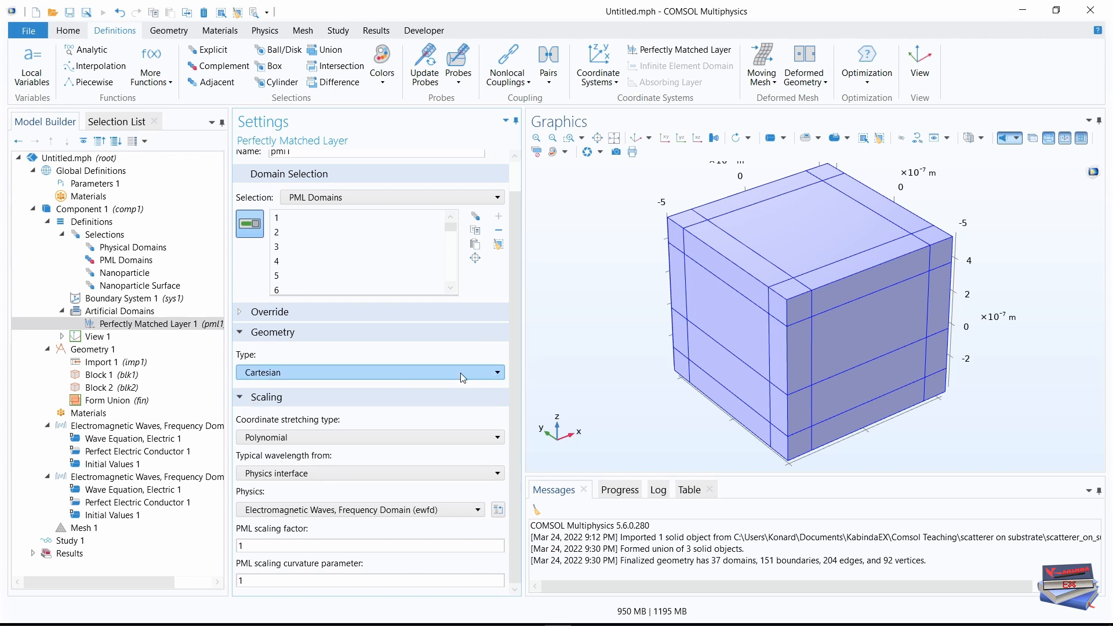
pyautogui.click(478, 511)
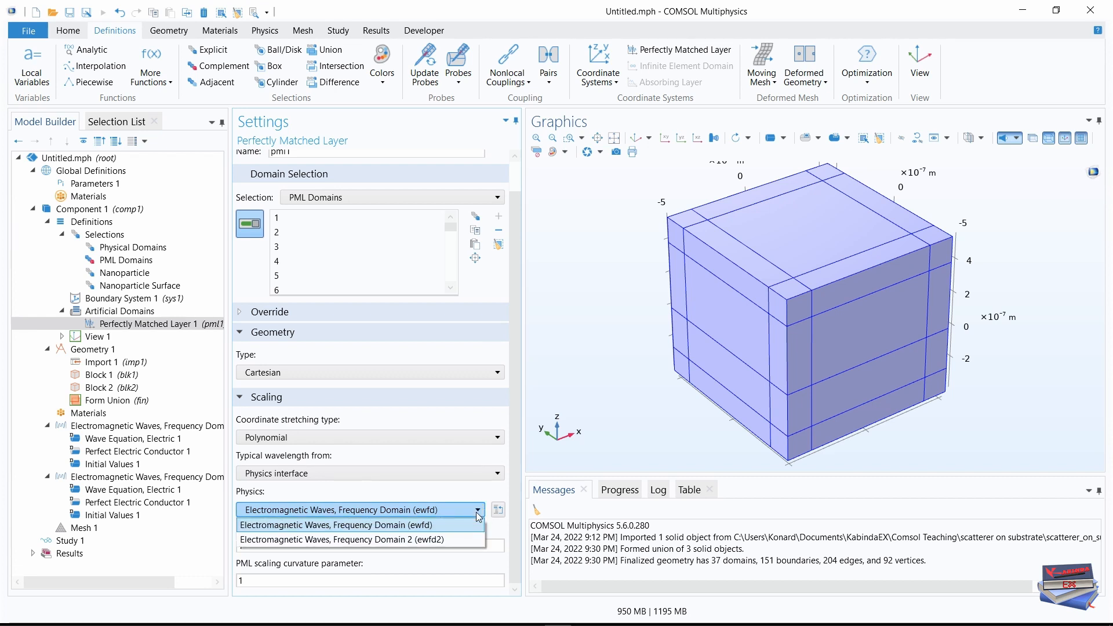
pyautogui.click(395, 540)
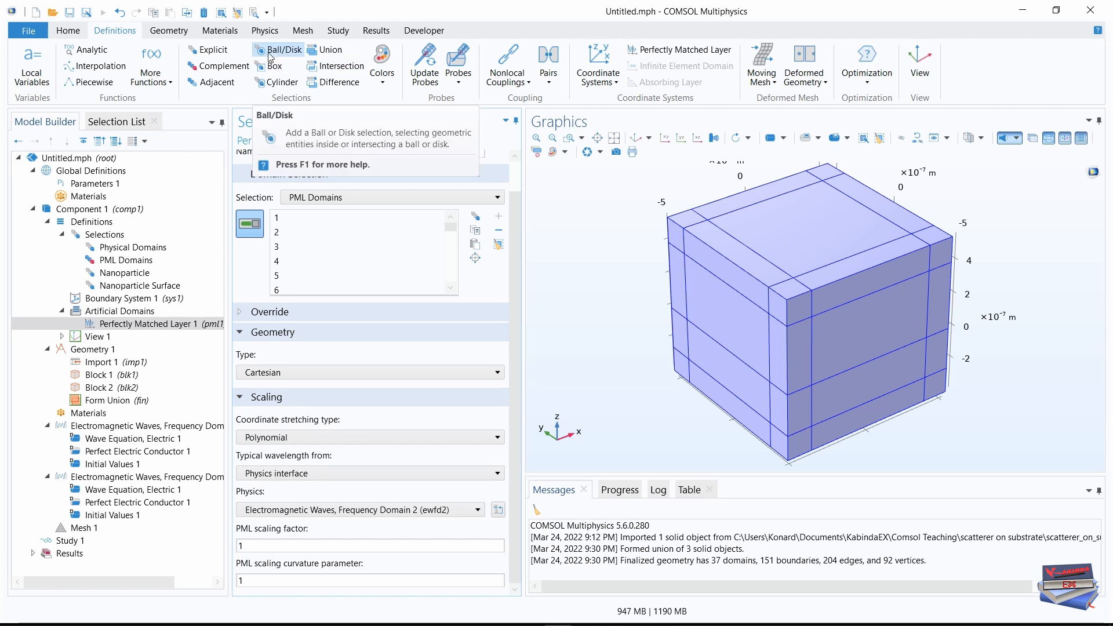
# Step: Add a local variables node to the component definitions and set its geometric entity level to Domain
pyautogui.click(26, 69)
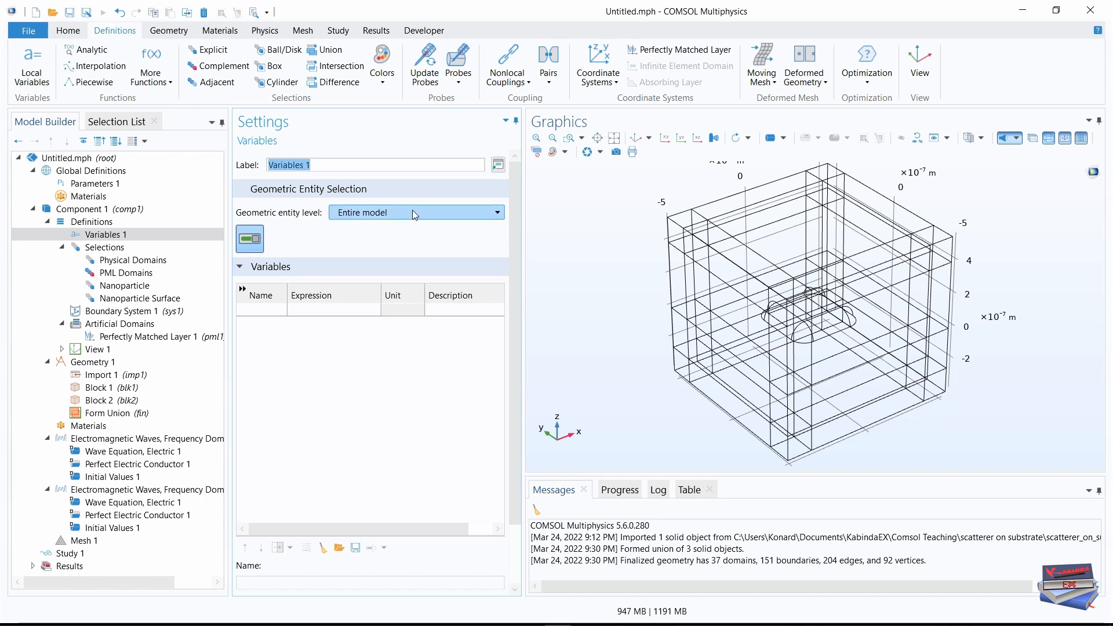
pyautogui.click(429, 210)
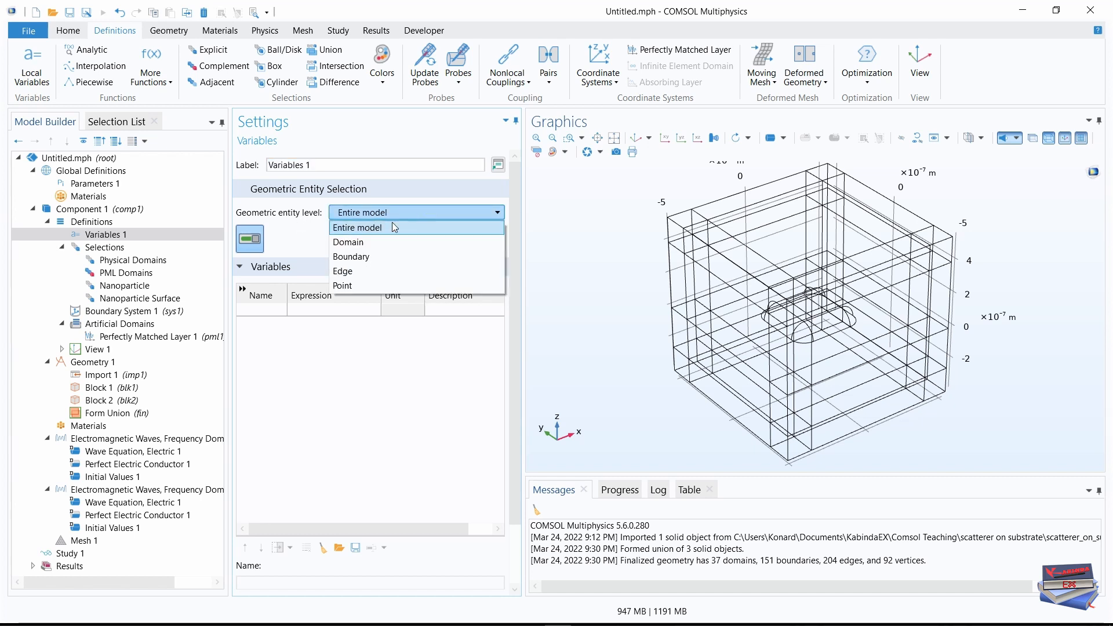
pyautogui.click(366, 240)
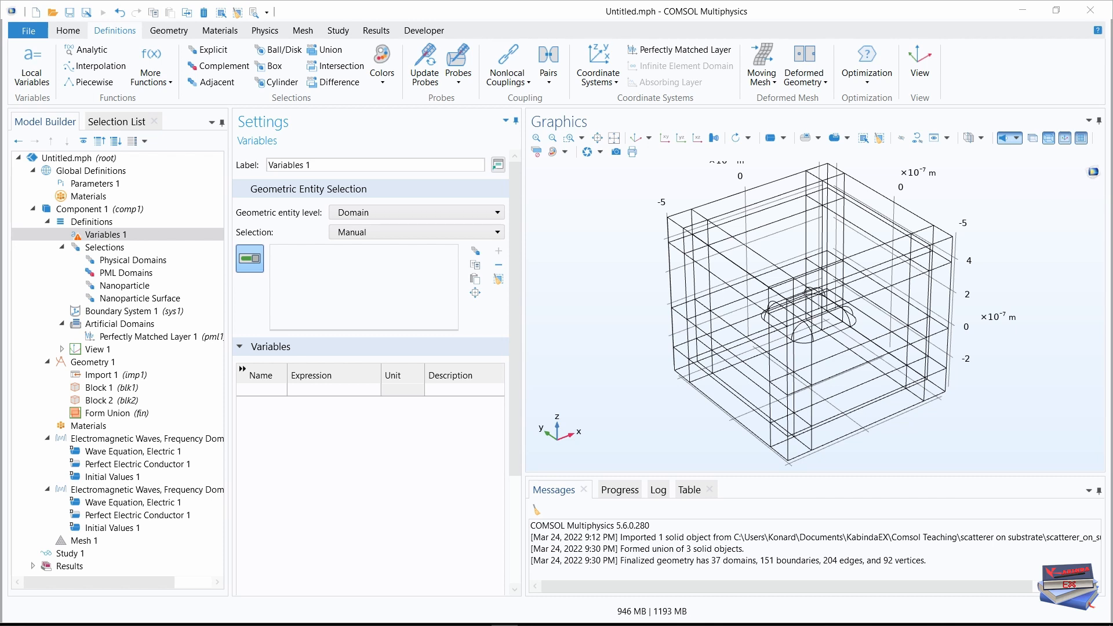
# Step: Enter three variable names in the variables table: ewfd.Ex, ewfd.Ey and ewfd.Ez
pyautogui.click(261, 388)
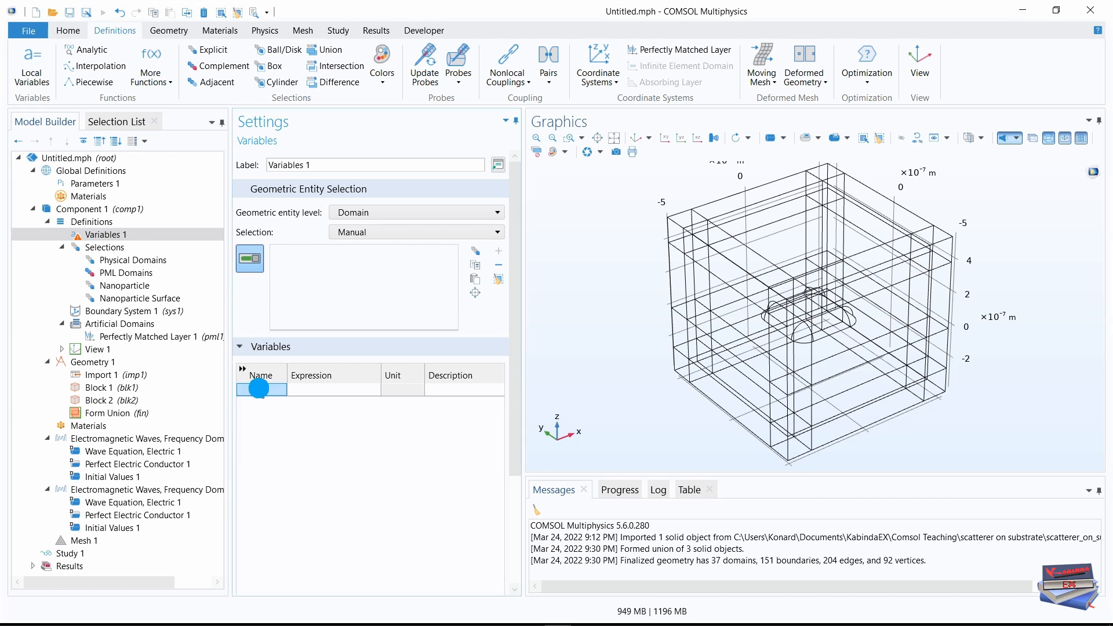
pyautogui.rightClick(257, 388)
pyautogui.click(371, 485)
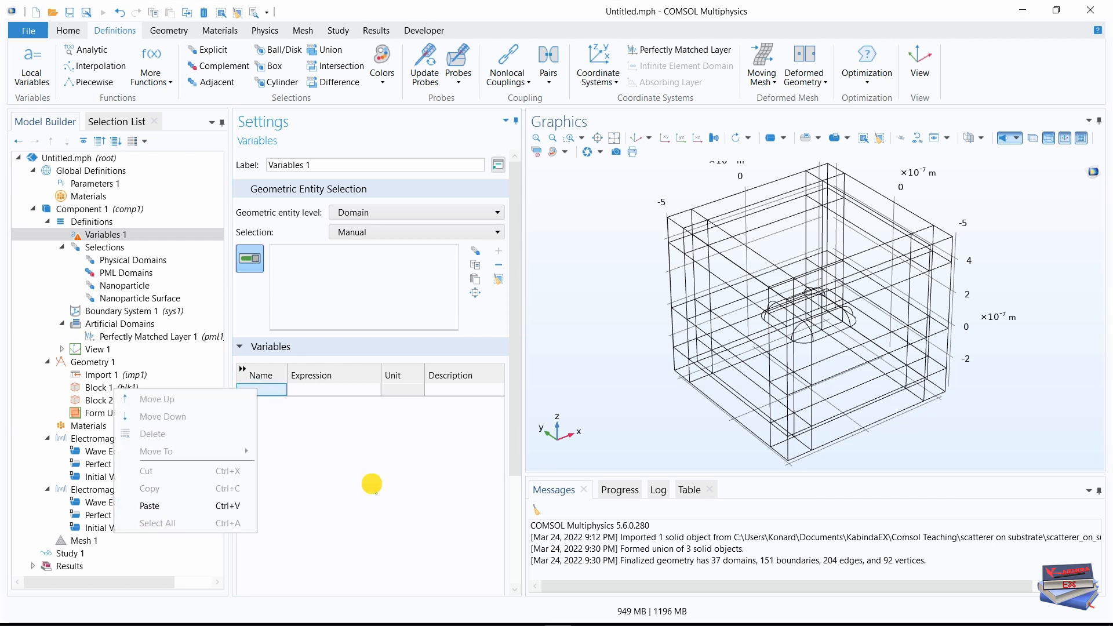
pyautogui.click(261, 390)
pyautogui.write('ewfd.Ex')
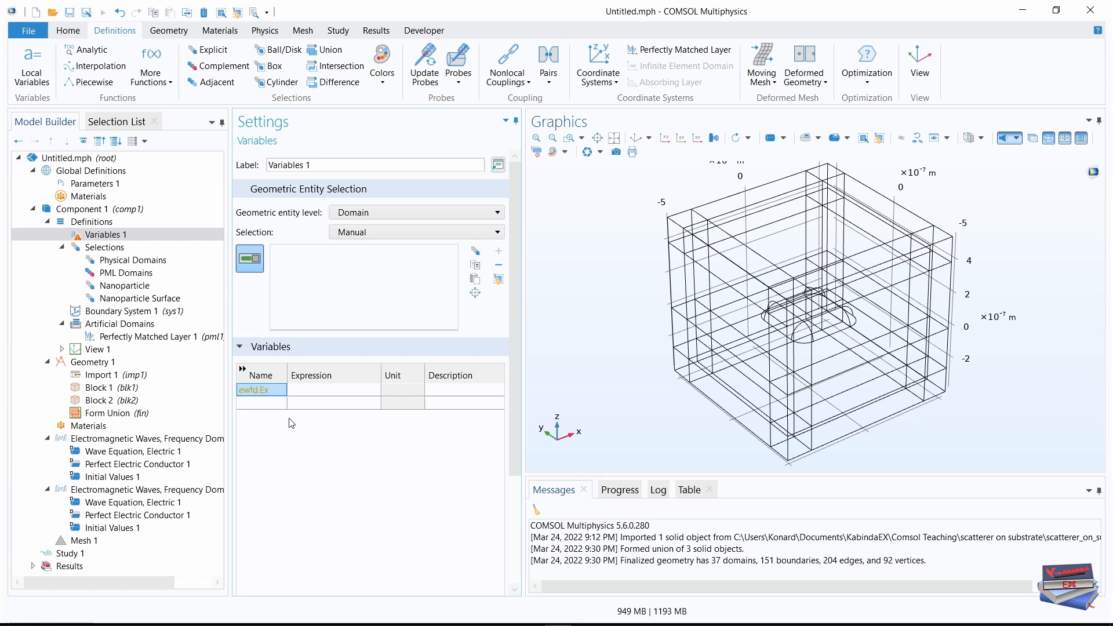
pyautogui.click(260, 403)
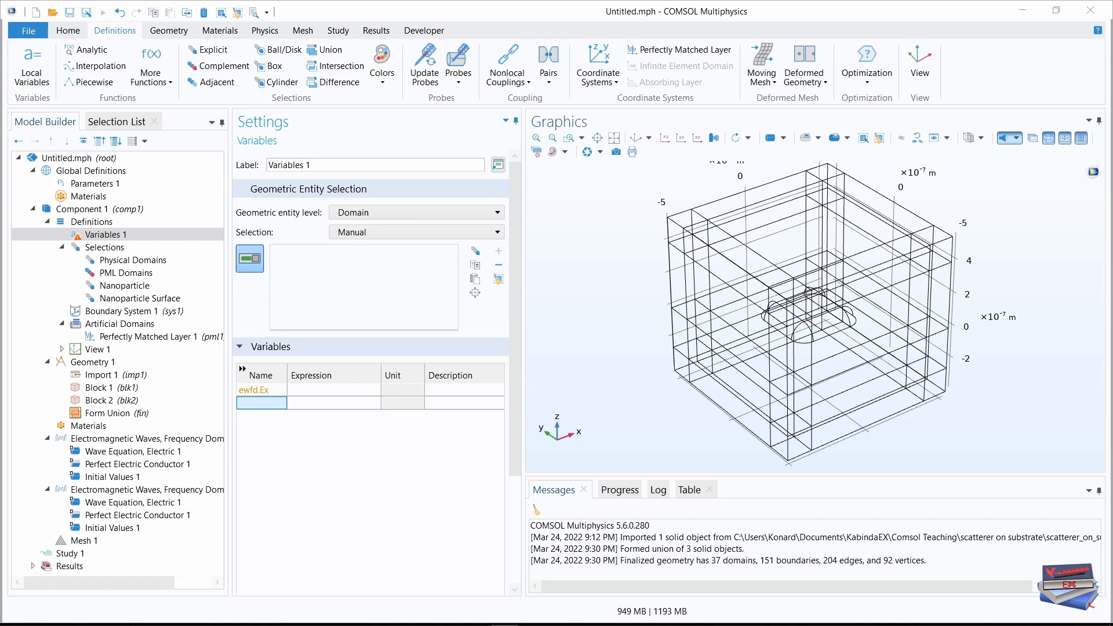
pyautogui.click(261, 403)
pyautogui.write('ewfd.Ey')
pyautogui.click(295, 443)
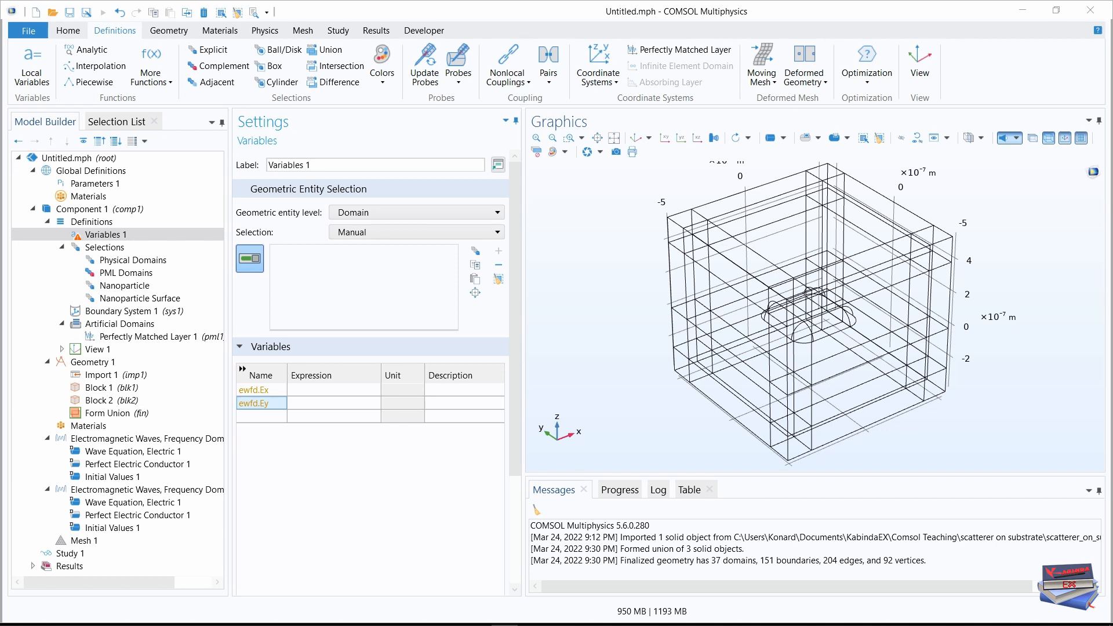
pyautogui.click(264, 417)
pyautogui.write('ewfd.Ez')
pyautogui.click(289, 462)
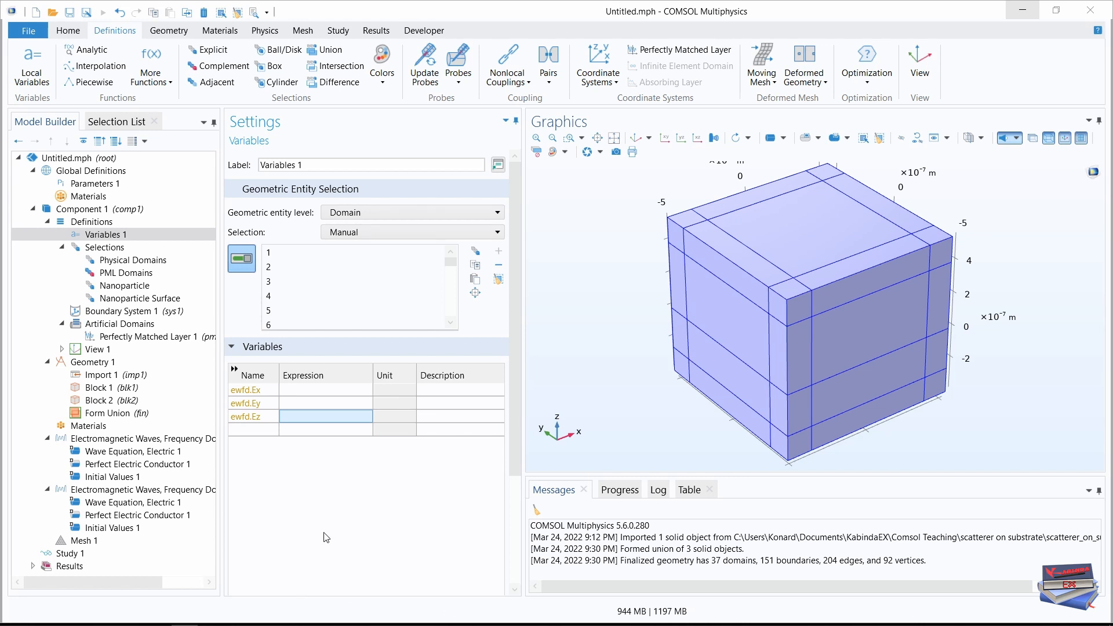
# Step: Assign the variables to the PML Domains selection and set the expressions of ewfd.Ex, ewfd.Ey and ewfd.Ez to 0
pyautogui.click(443, 232)
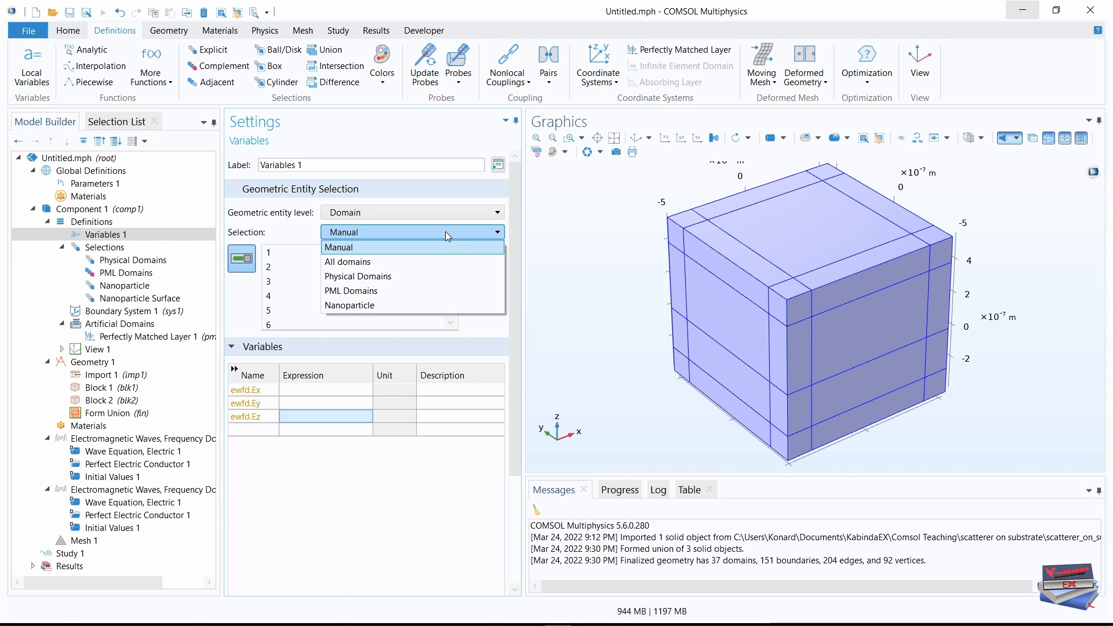
pyautogui.click(357, 295)
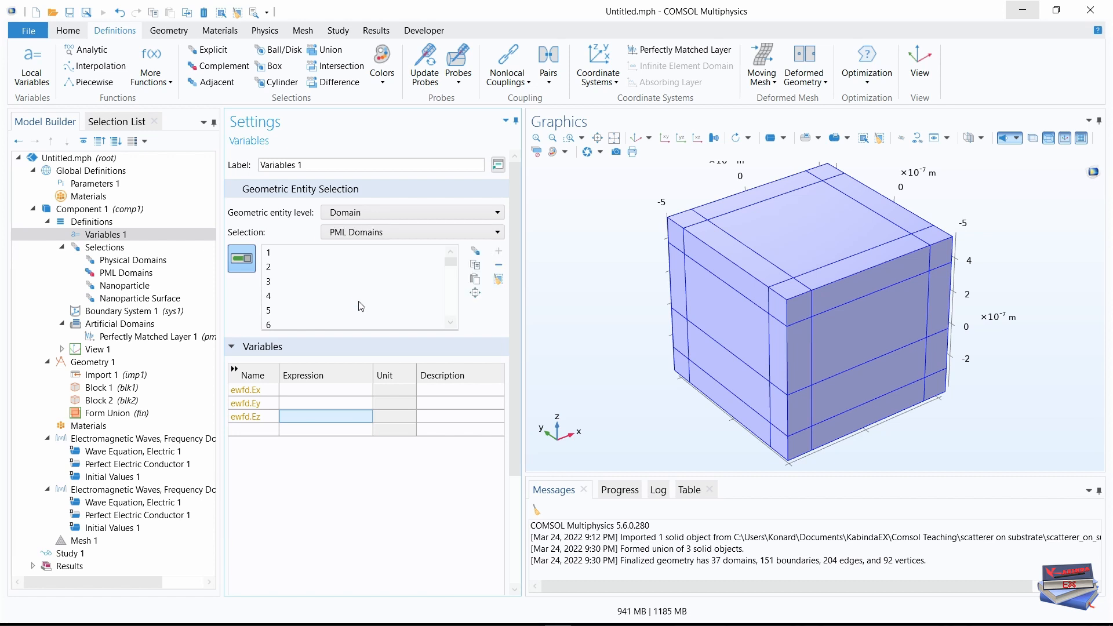
pyautogui.click(306, 392)
pyautogui.click(307, 397)
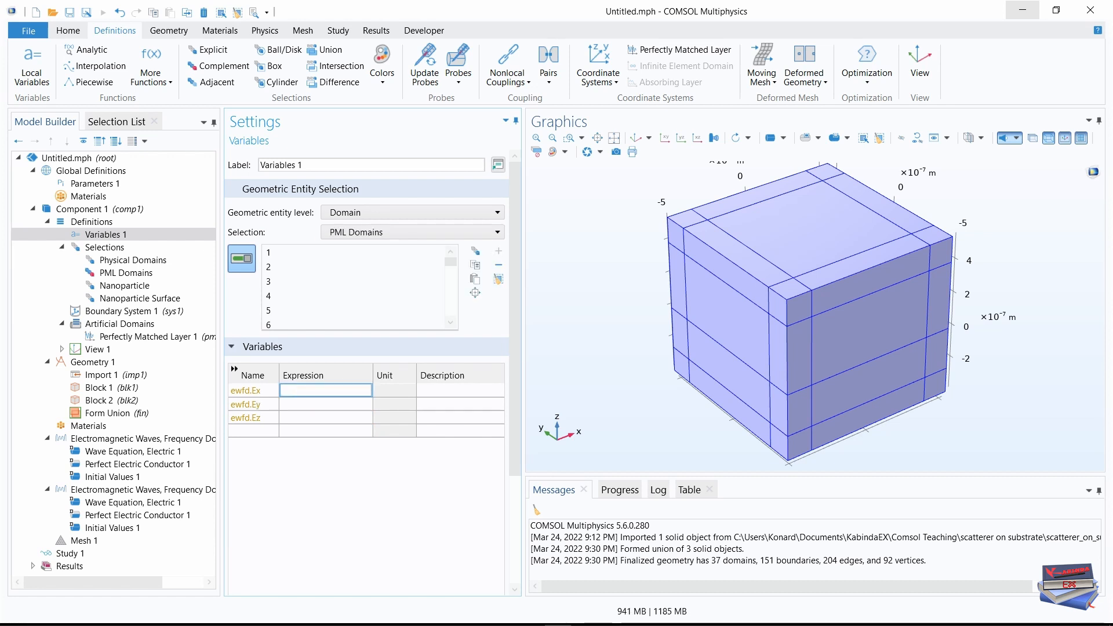
pyautogui.write('0')
pyautogui.click(297, 404)
pyautogui.click(297, 404)
pyautogui.write('0')
pyautogui.click(286, 417)
pyautogui.click(286, 416)
pyautogui.write('0')
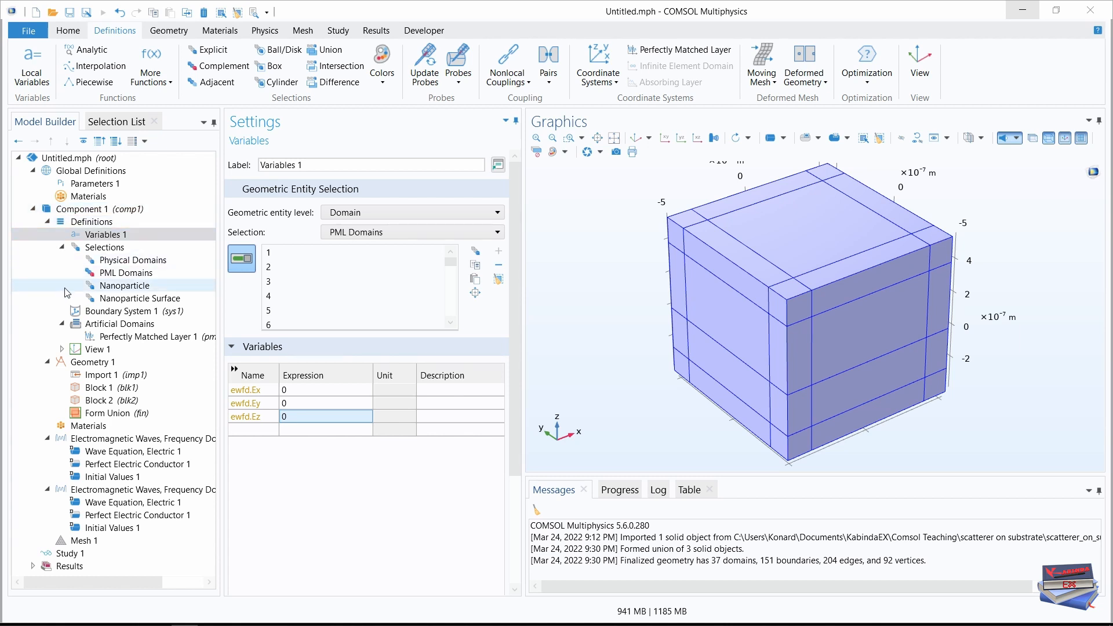
# Step: Add a blank material to the component's materials
pyautogui.click(33, 171)
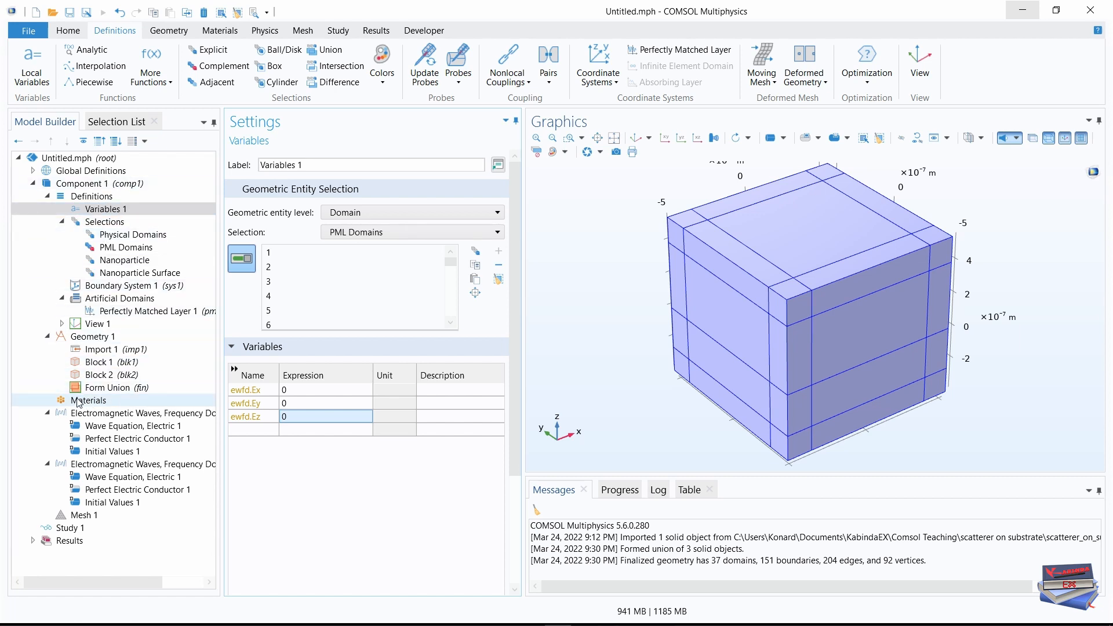
pyautogui.click(48, 196)
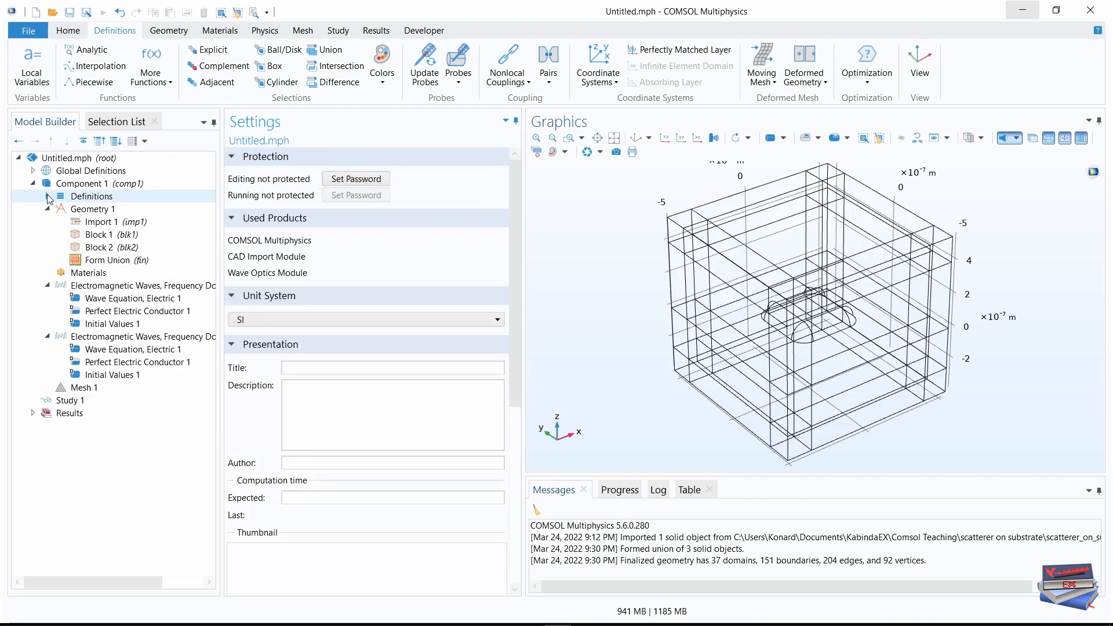
pyautogui.click(50, 210)
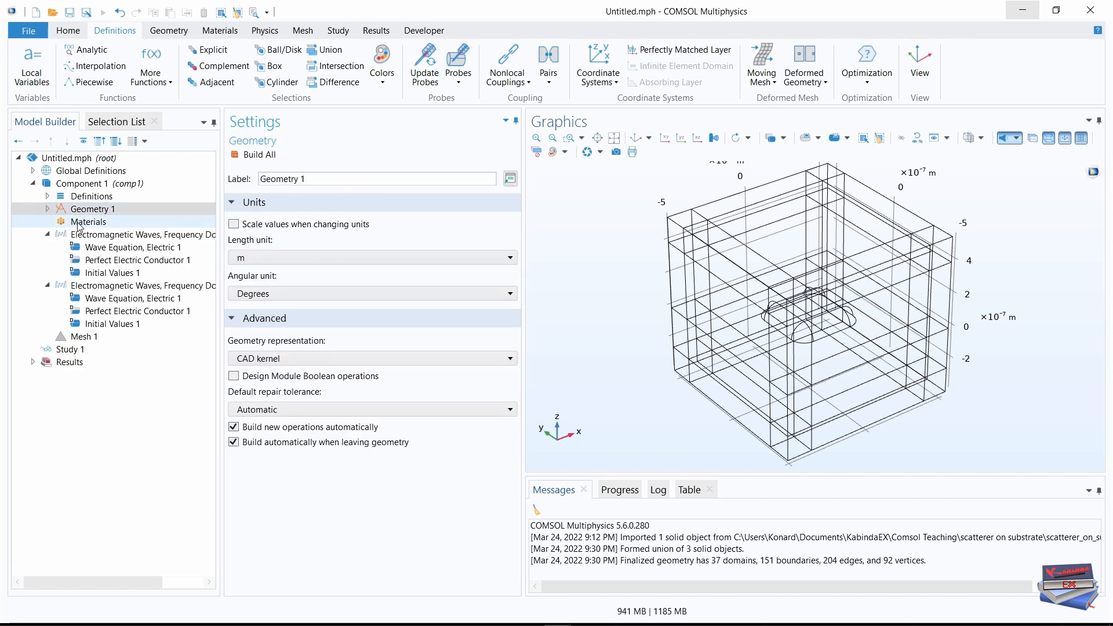
pyautogui.click(79, 222)
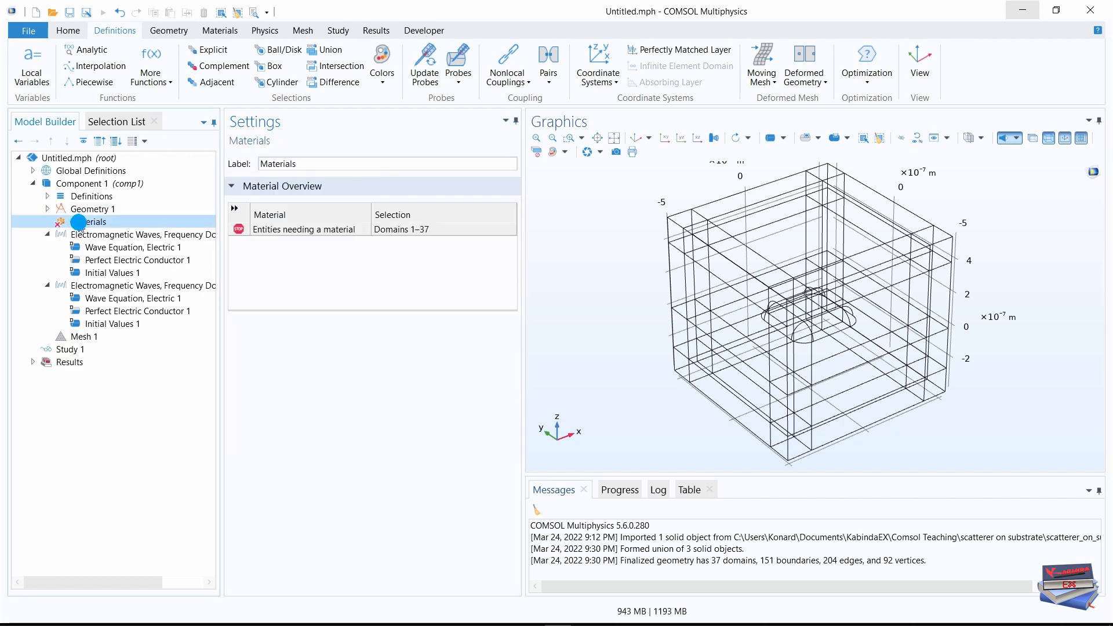
pyautogui.rightClick(80, 224)
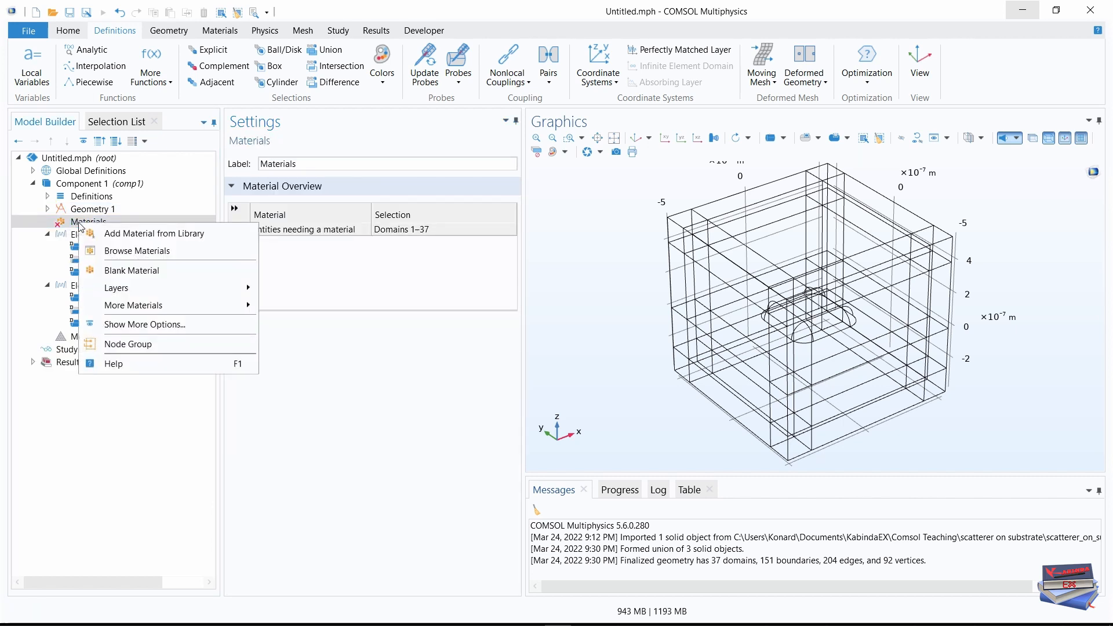
pyautogui.click(122, 270)
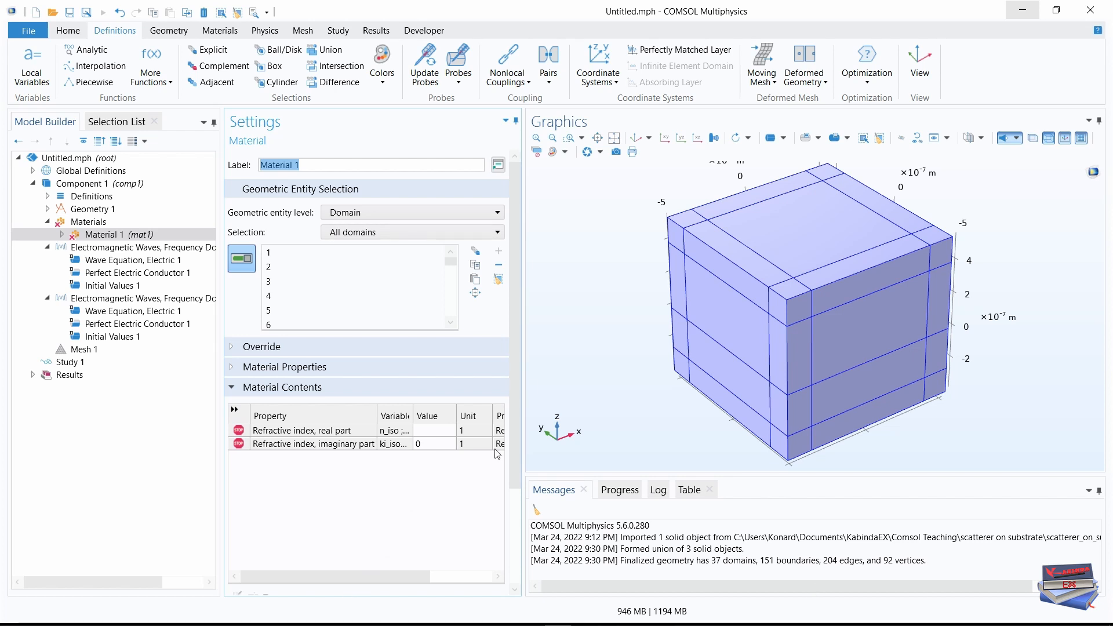
# Step: Widen the material settings area and adjust the material contents columns so the variable definitions are fully readable
pyautogui.moveTo(524, 369); pyautogui.dragTo(732, 362)
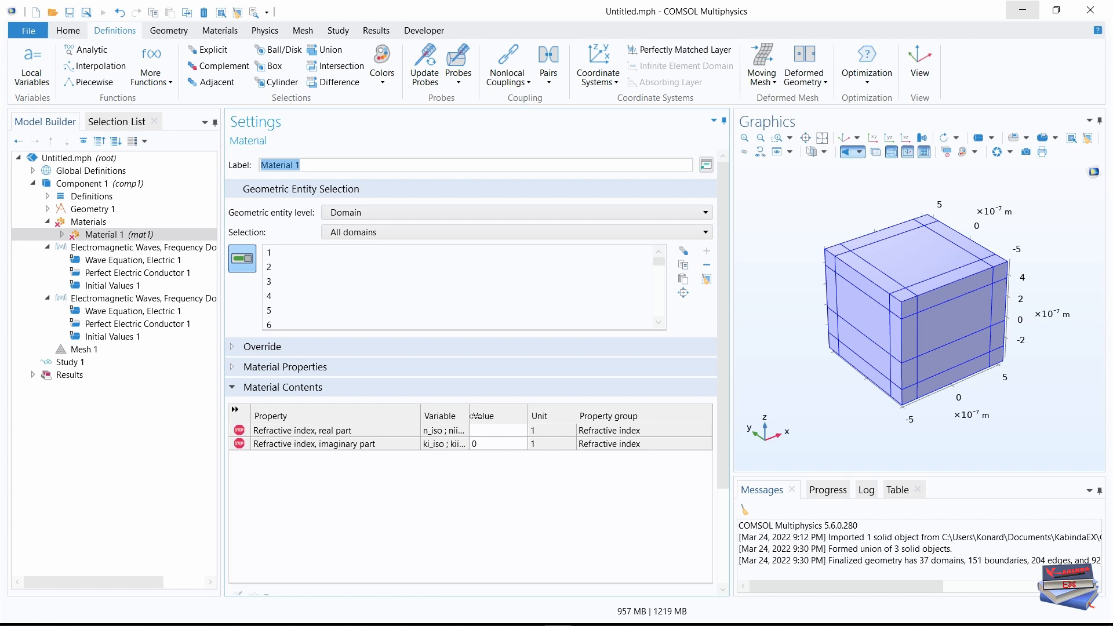
pyautogui.moveTo(470, 413); pyautogui.dragTo(546, 408)
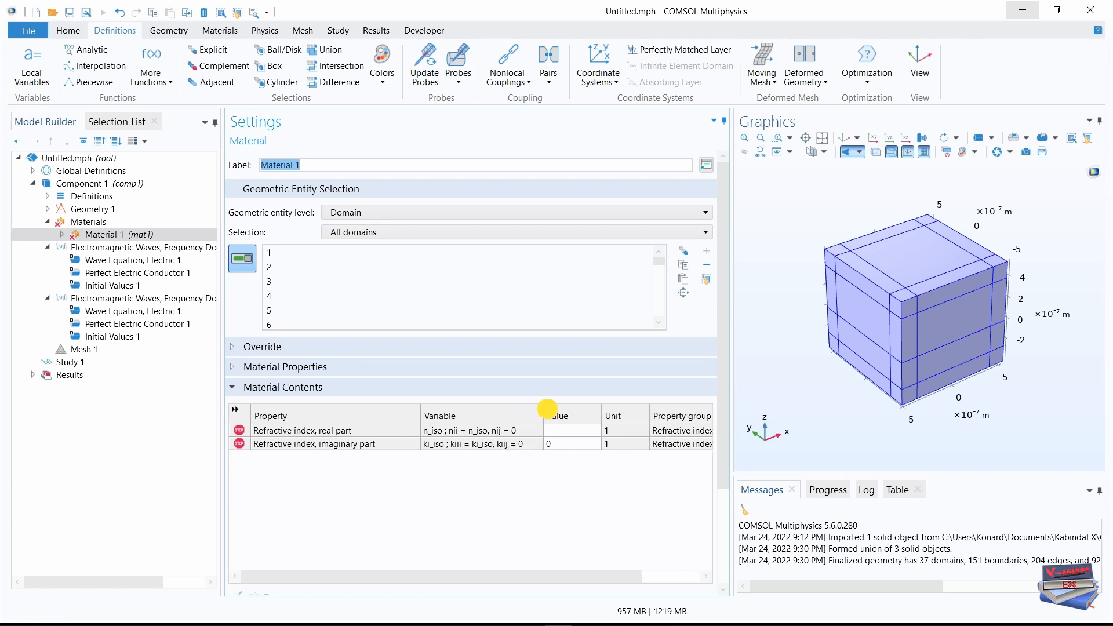
pyautogui.moveTo(422, 413); pyautogui.dragTo(390, 417)
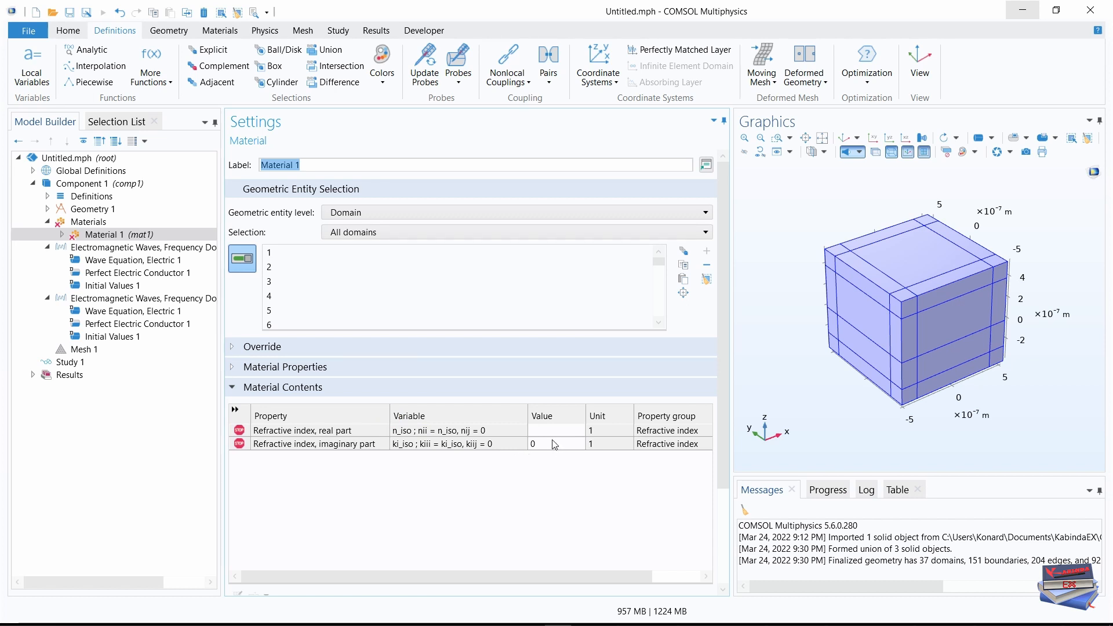
# Step: Change the new material's label to "Air"
pyautogui.click(314, 164)
pyautogui.moveTo(290, 166); pyautogui.dragTo(258, 168)
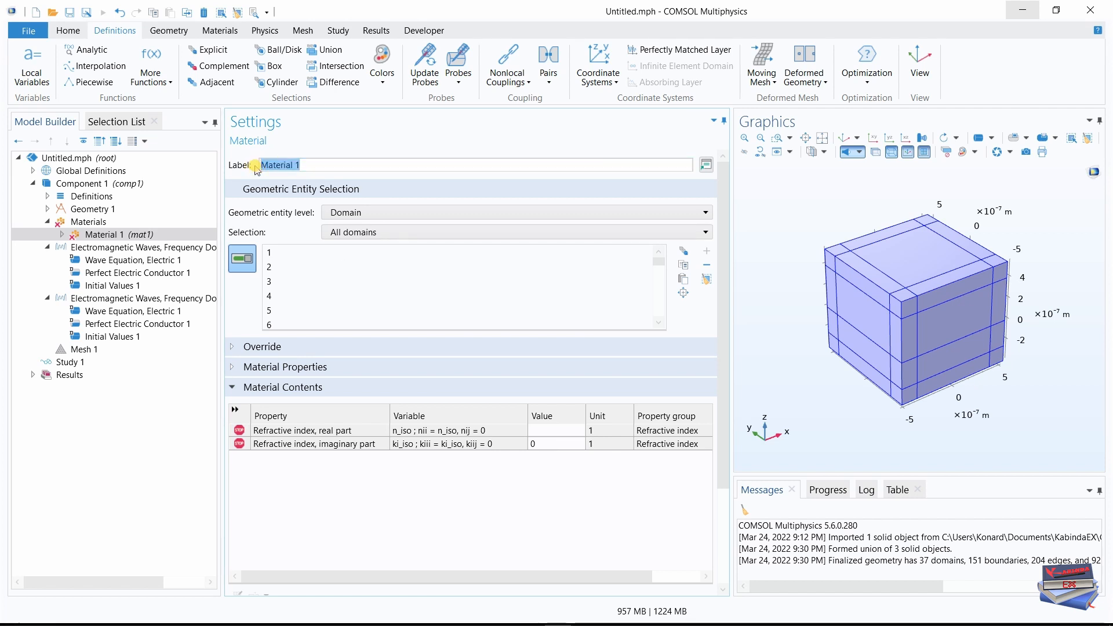
pyautogui.press('capslock')
pyautogui.write('A')
pyautogui.press('capslock')
pyautogui.write('ir')
pyautogui.click(494, 515)
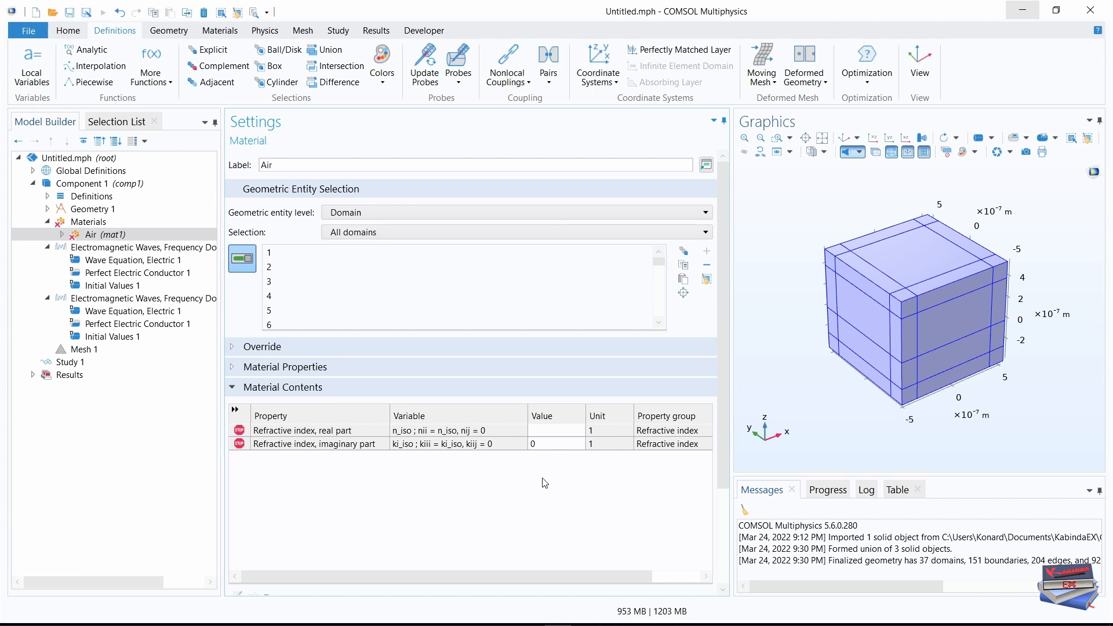
# Step: Set the real part of the Air material's refractive index to na
pyautogui.click(544, 431)
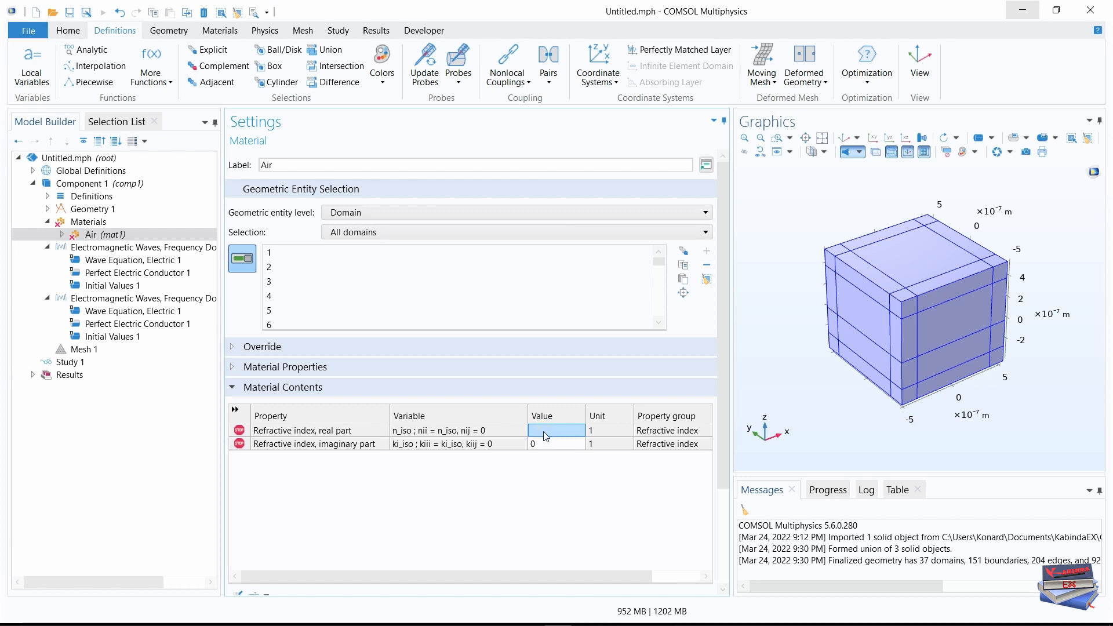
pyautogui.click(546, 436)
pyautogui.write('na')
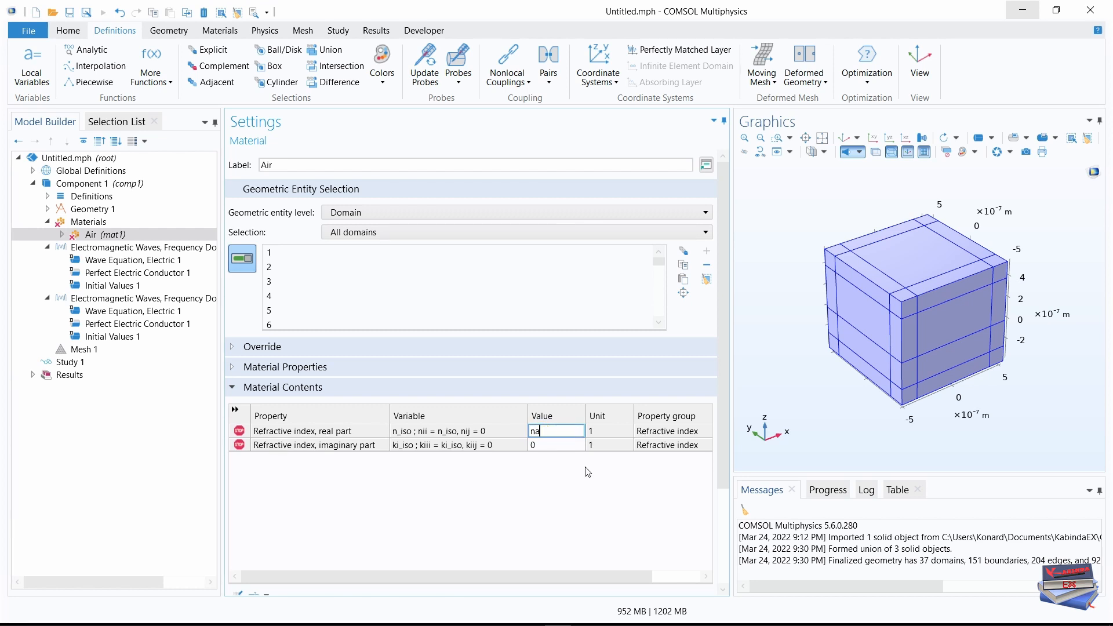
pyautogui.click(558, 474)
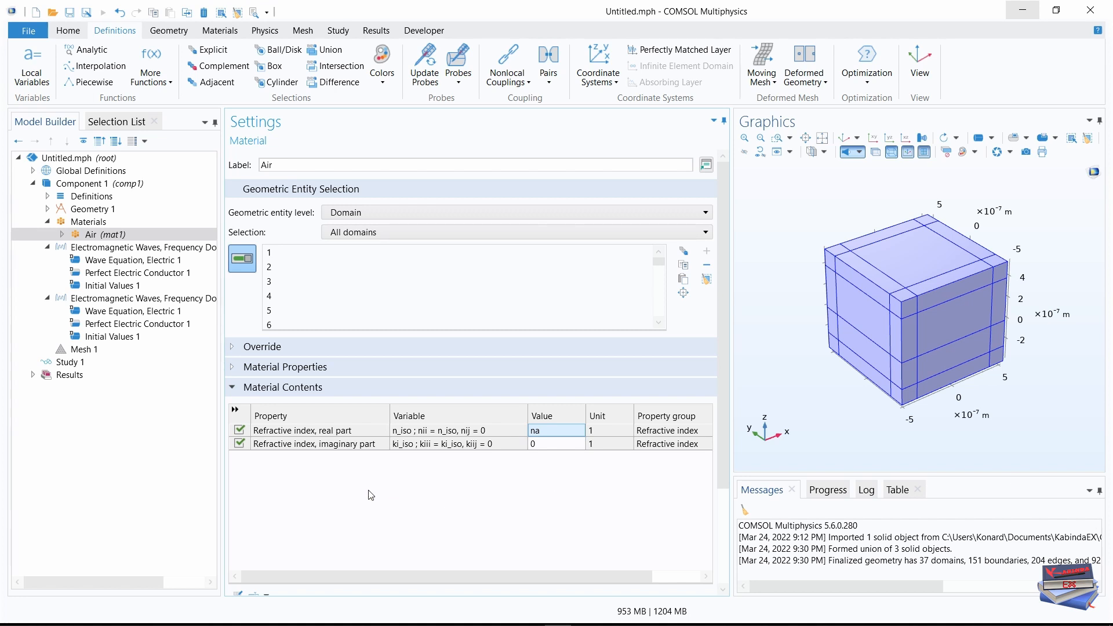
# Step: Add a second blank material and label it "Substrate"
pyautogui.rightClick(88, 222)
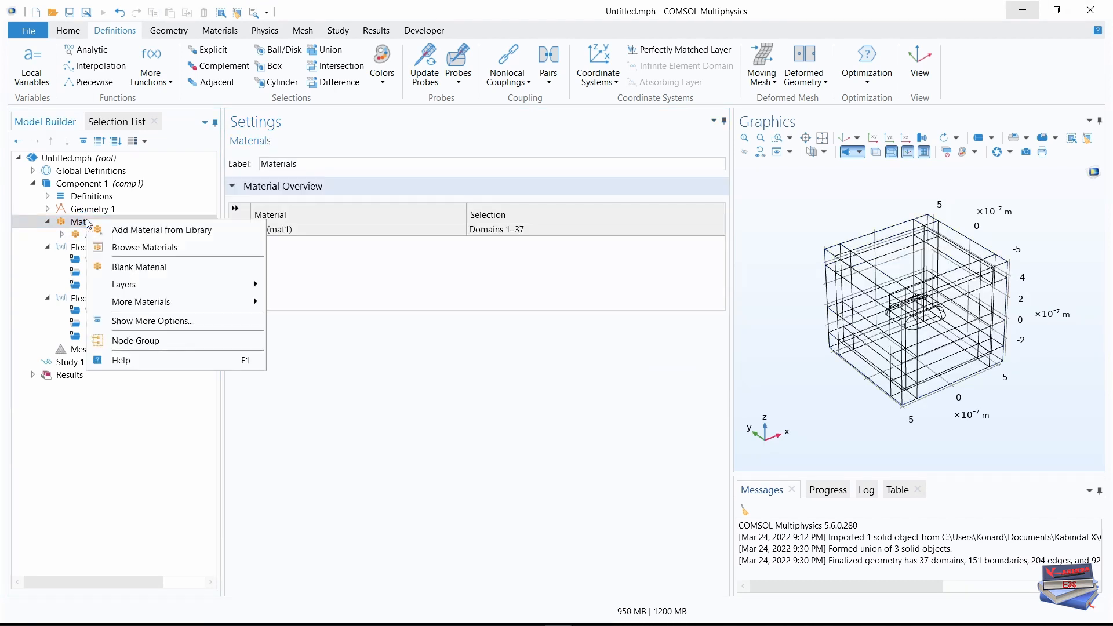
pyautogui.click(131, 268)
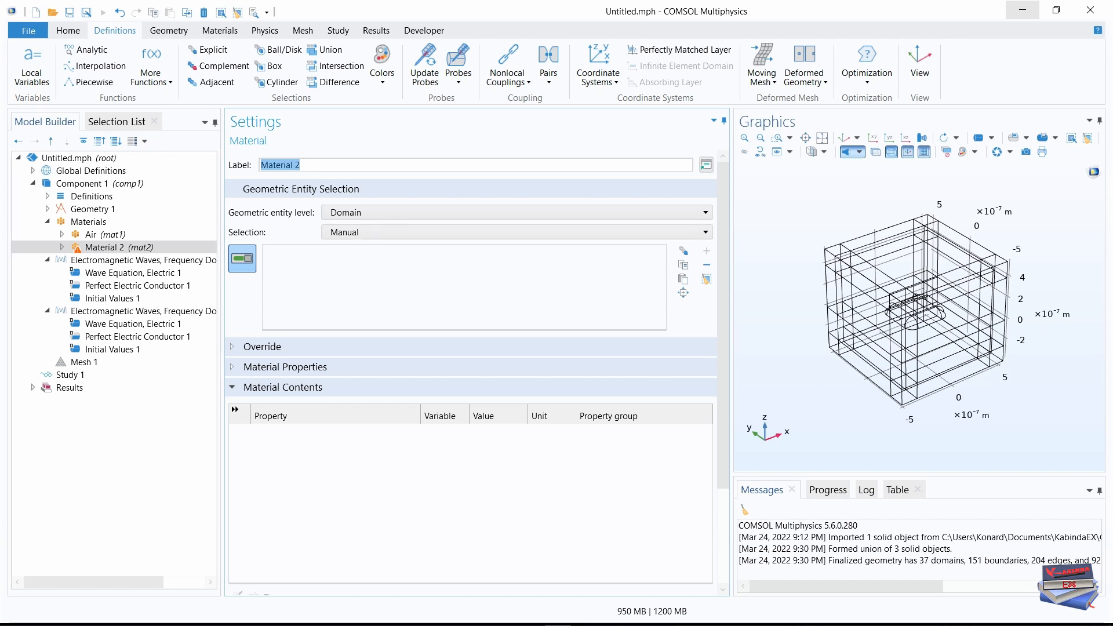
pyautogui.click(504, 625)
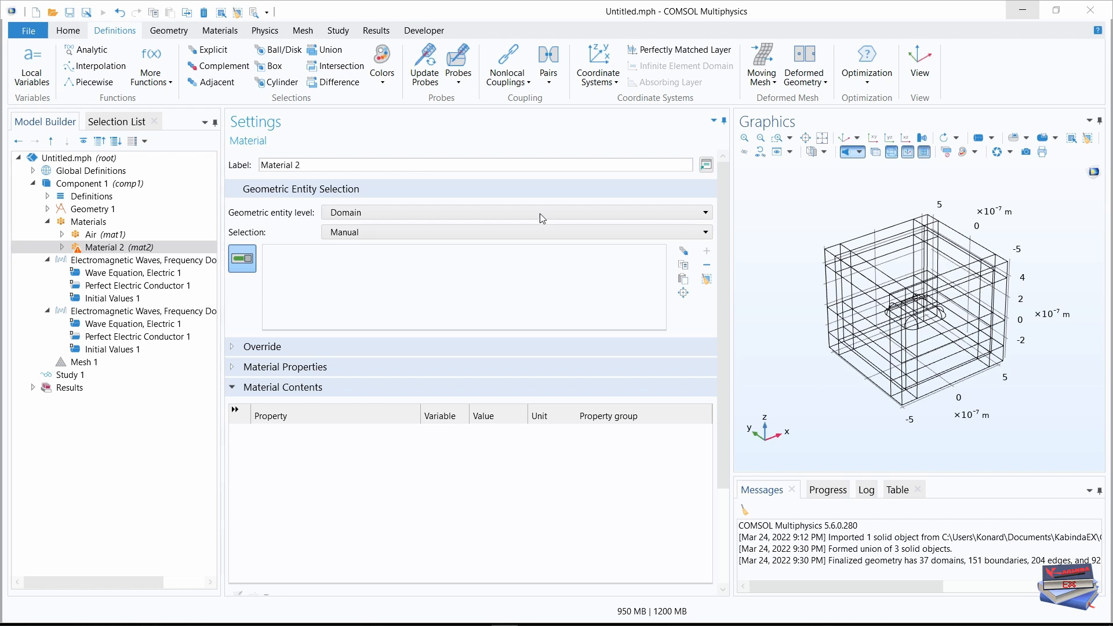
pyautogui.moveTo(301, 166); pyautogui.dragTo(253, 166)
pyautogui.write('Substrate')
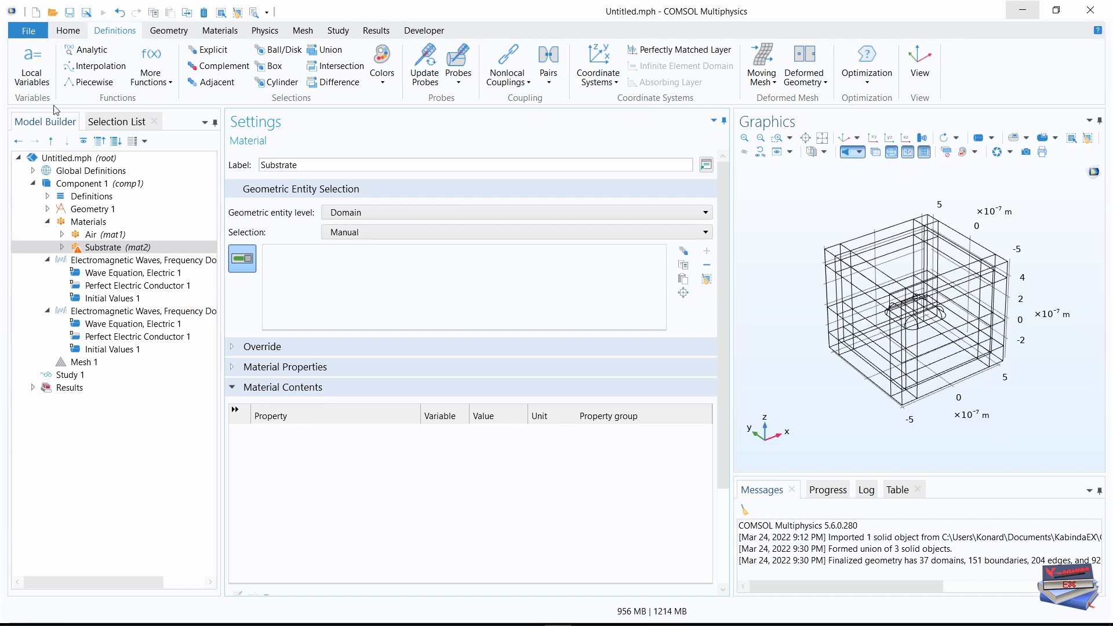
# Step: Assign domains 1, 2, 5, 6, 9, 10, 13, 14, 17, 18, 21, 22, 26, 27, 30, 31, 34 and 35 to the Substrate material
pyautogui.click(110, 123)
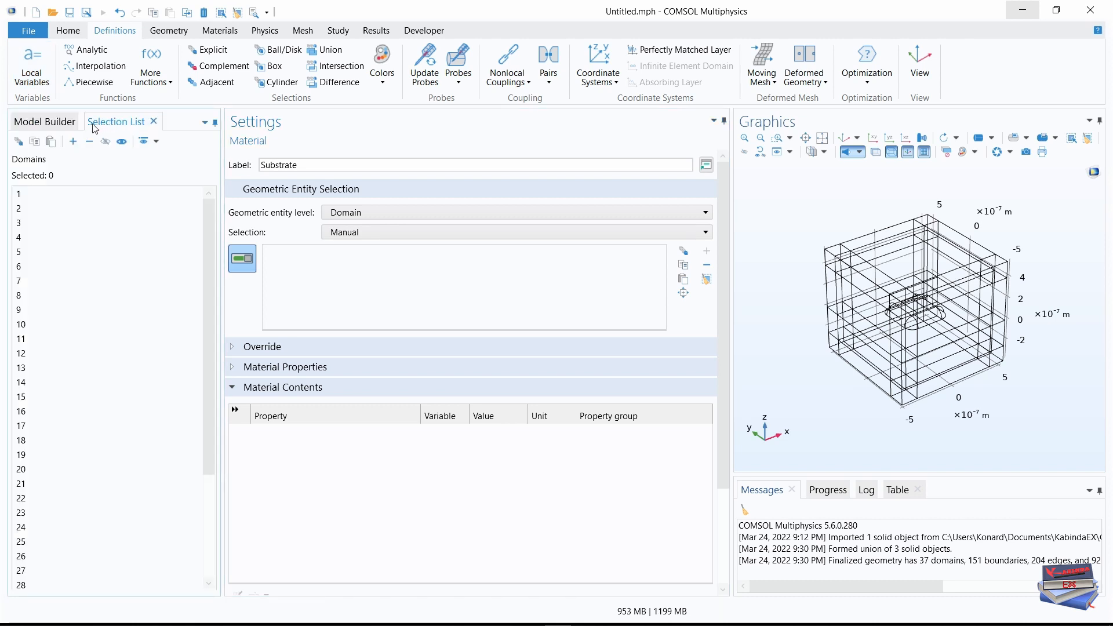
pyautogui.click(19, 197)
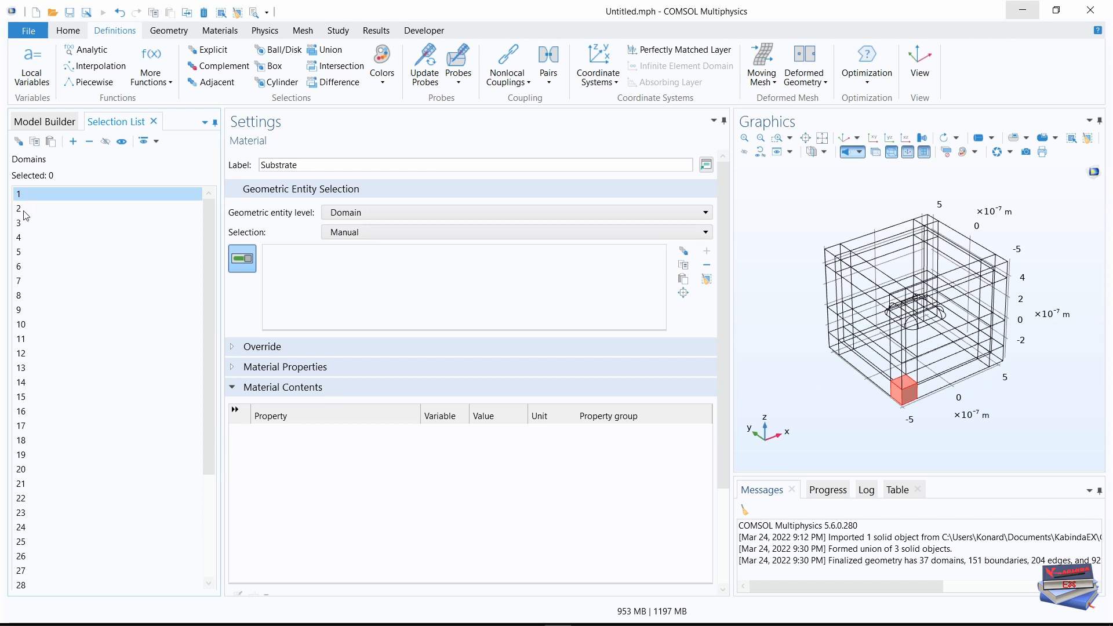
pyautogui.keyDown('ctrl'); pyautogui.click(19, 208); pyautogui.keyUp('ctrl')
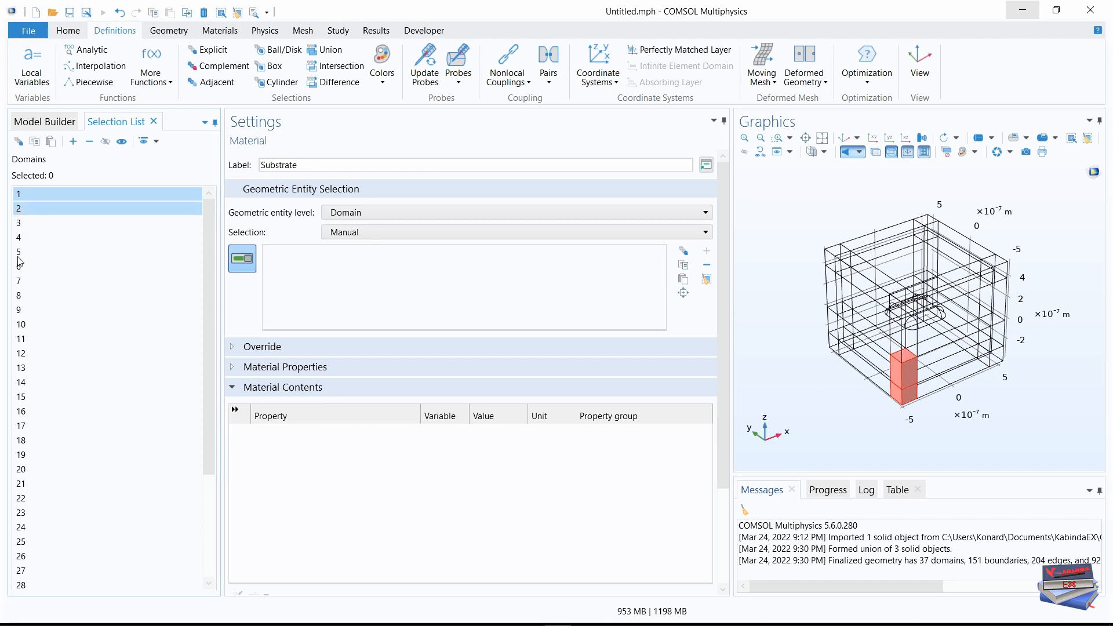
pyautogui.keyDown('ctrl'); pyautogui.click(23, 252); pyautogui.keyUp('ctrl')
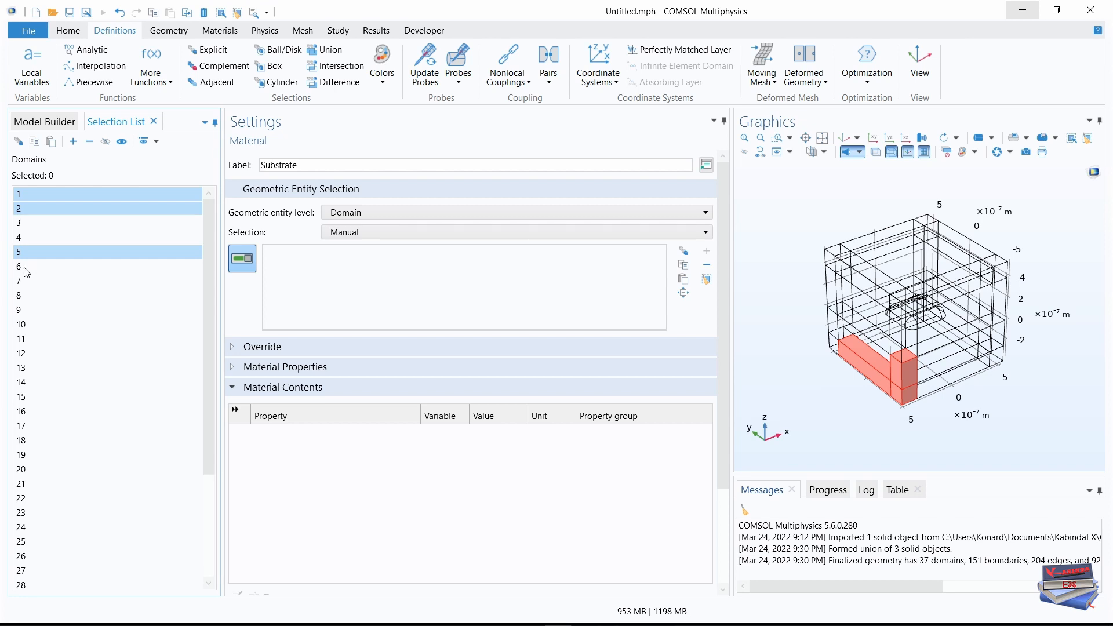
pyautogui.keyDown('ctrl'); pyautogui.click(23, 266); pyautogui.keyUp('ctrl')
pyautogui.keyDown('ctrl'); pyautogui.click(18, 313); pyautogui.keyUp('ctrl')
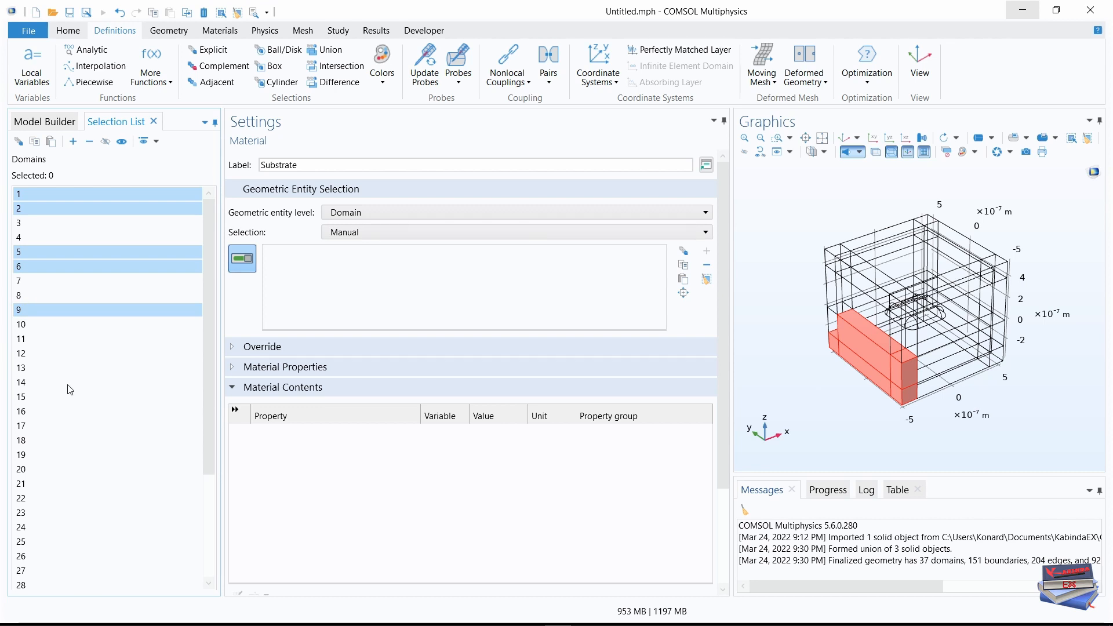
pyautogui.keyDown('ctrl'); pyautogui.click(22, 328); pyautogui.keyUp('ctrl')
pyautogui.keyDown('ctrl'); pyautogui.click(24, 369); pyautogui.keyUp('ctrl')
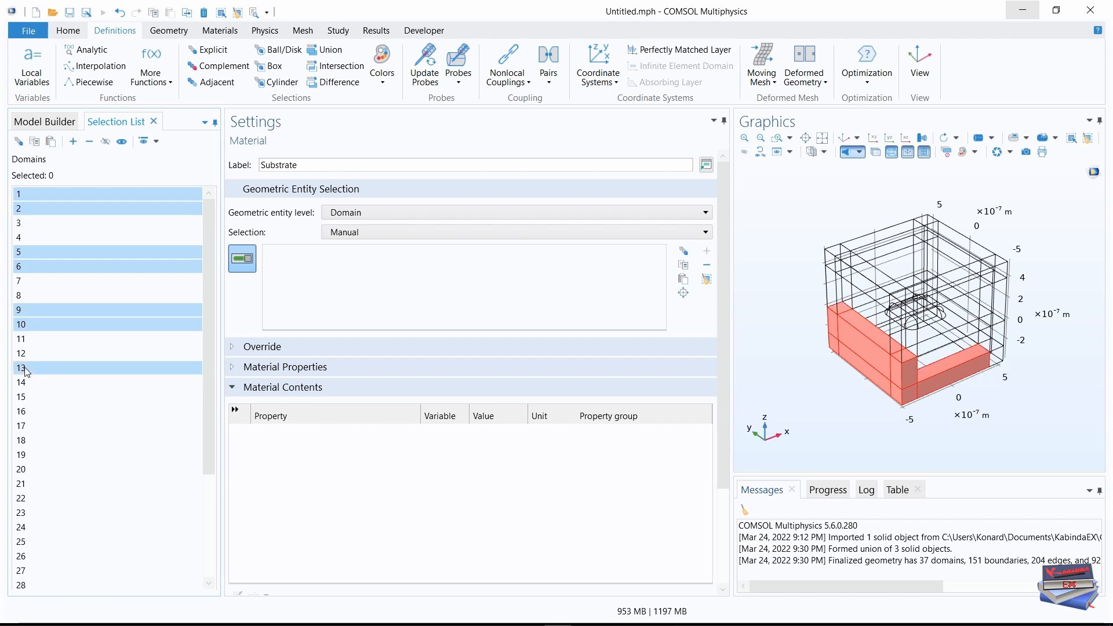
pyautogui.keyDown('ctrl'); pyautogui.click(26, 384); pyautogui.keyUp('ctrl')
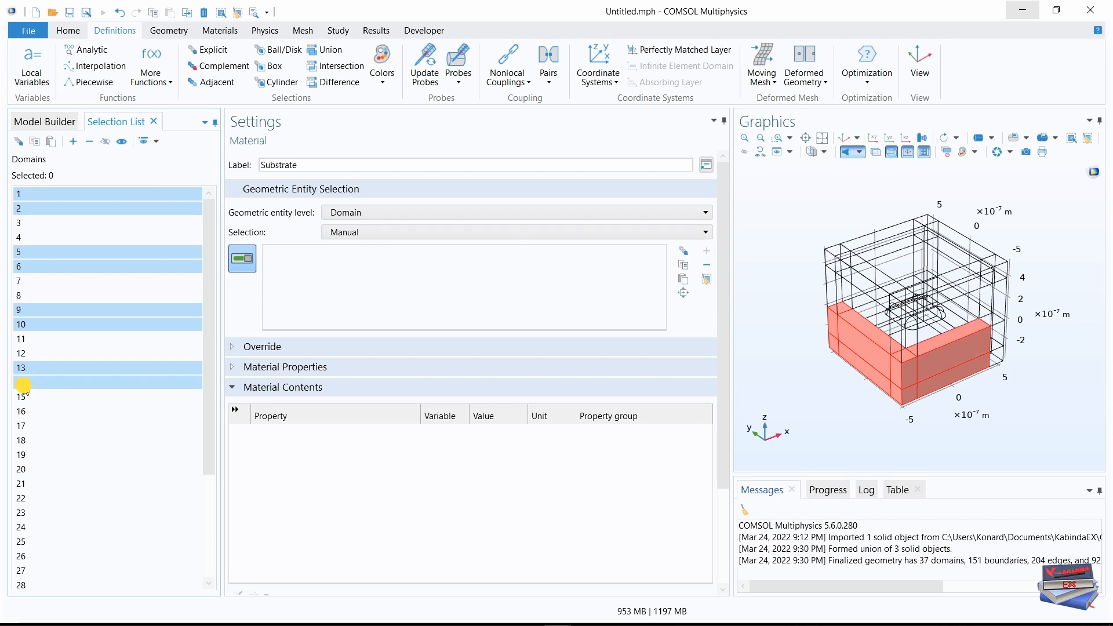
pyautogui.keyDown('ctrl'); pyautogui.click(22, 429); pyautogui.keyUp('ctrl')
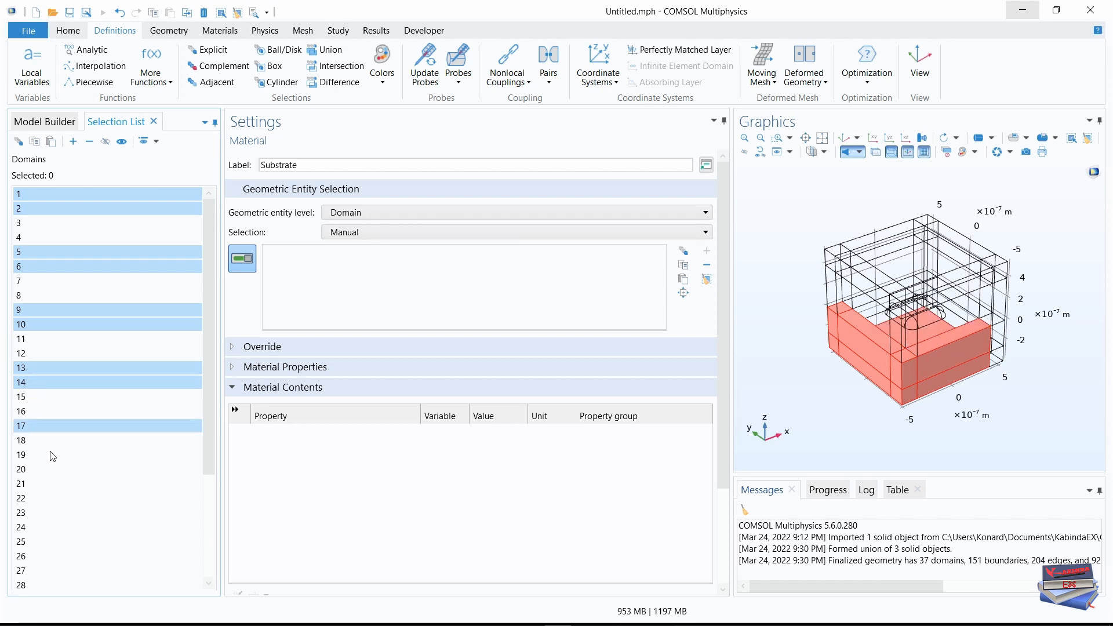
pyautogui.keyDown('ctrl'); pyautogui.click(25, 441); pyautogui.keyUp('ctrl')
pyautogui.keyDown('ctrl'); pyautogui.click(26, 486); pyautogui.keyUp('ctrl')
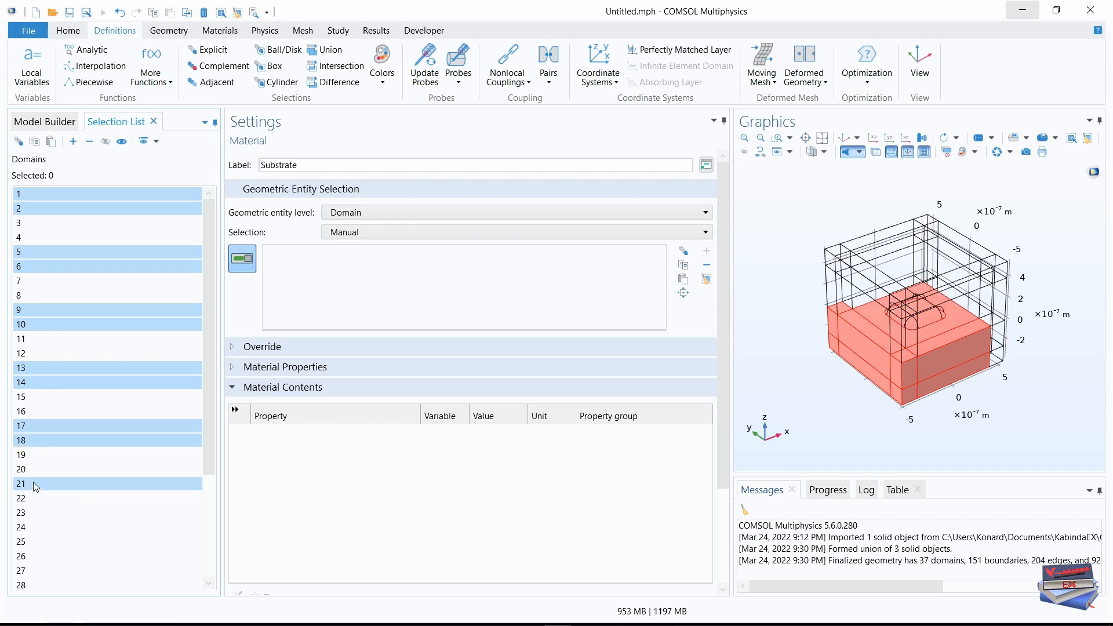
pyautogui.keyDown('ctrl'); pyautogui.click(21, 498); pyautogui.keyUp('ctrl')
pyautogui.keyDown('ctrl'); pyautogui.click(21, 557); pyautogui.keyUp('ctrl')
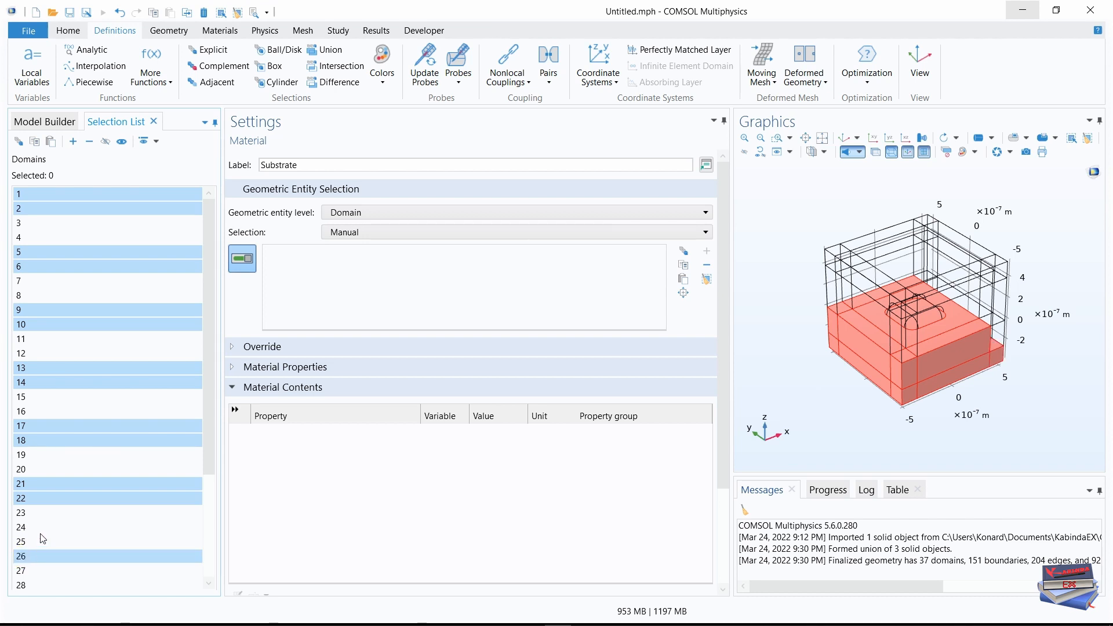
pyautogui.scroll(-3, 50, 526)
pyautogui.keyDown('ctrl'); pyautogui.click(29, 442); pyautogui.keyUp('ctrl')
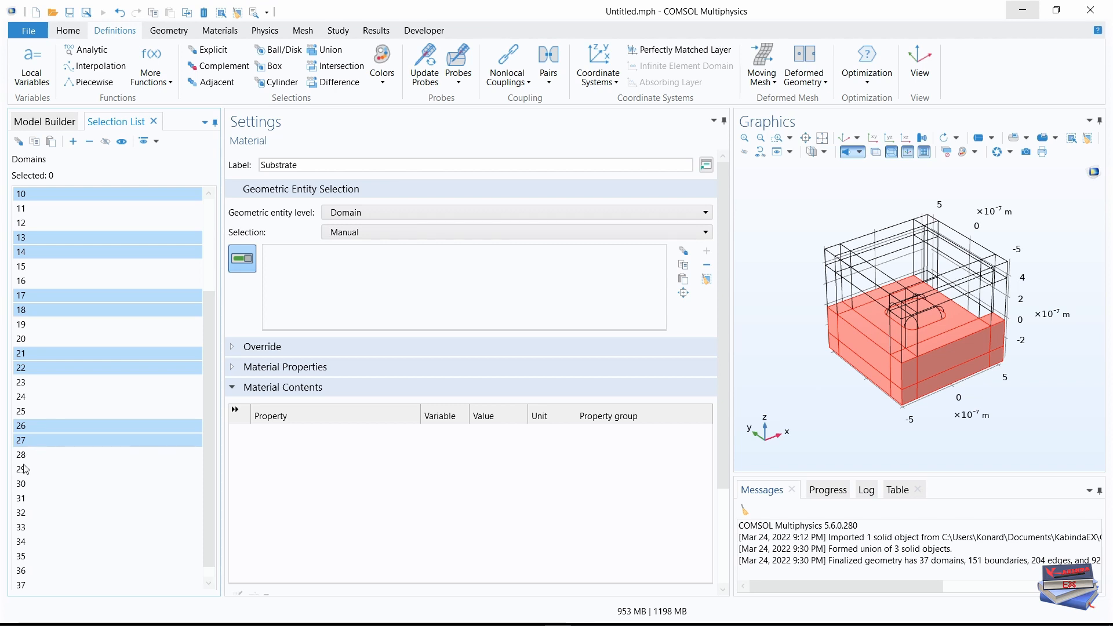
pyautogui.keyDown('ctrl'); pyautogui.click(23, 485); pyautogui.keyUp('ctrl')
pyautogui.keyDown('ctrl'); pyautogui.click(30, 497); pyautogui.keyUp('ctrl')
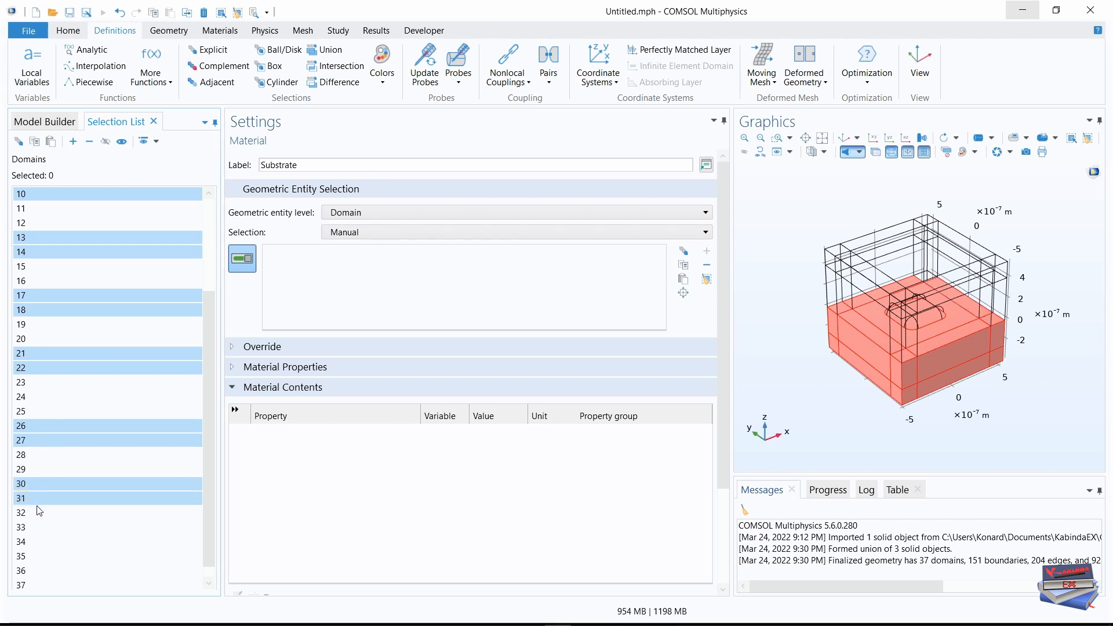
pyautogui.keyDown('ctrl'); pyautogui.click(23, 545); pyautogui.keyUp('ctrl')
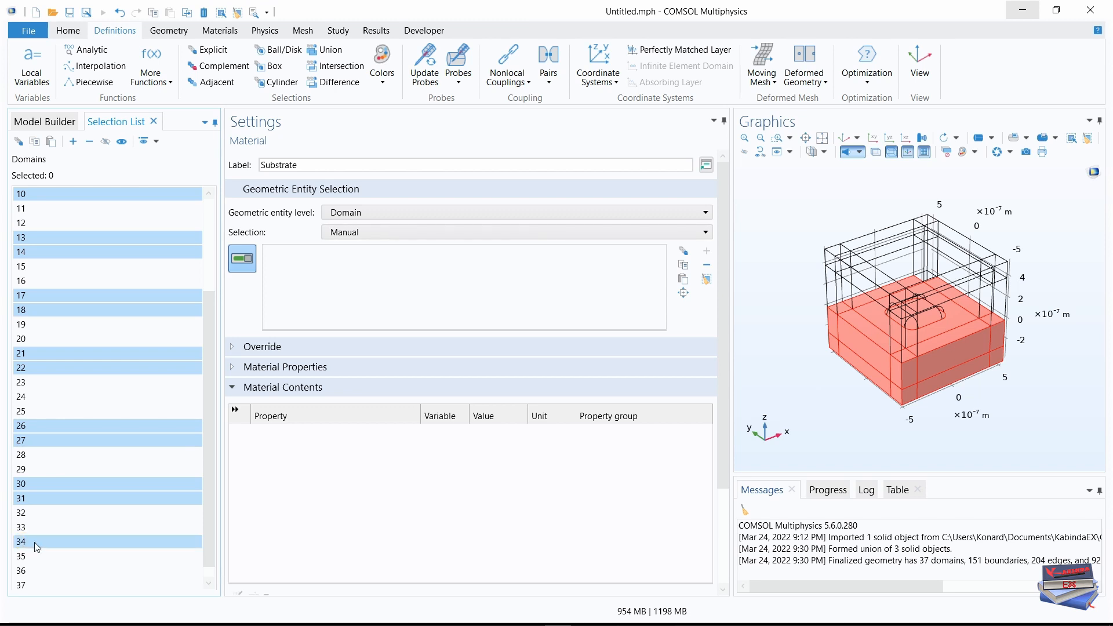
pyautogui.keyDown('ctrl'); pyautogui.click(23, 557); pyautogui.keyUp('ctrl')
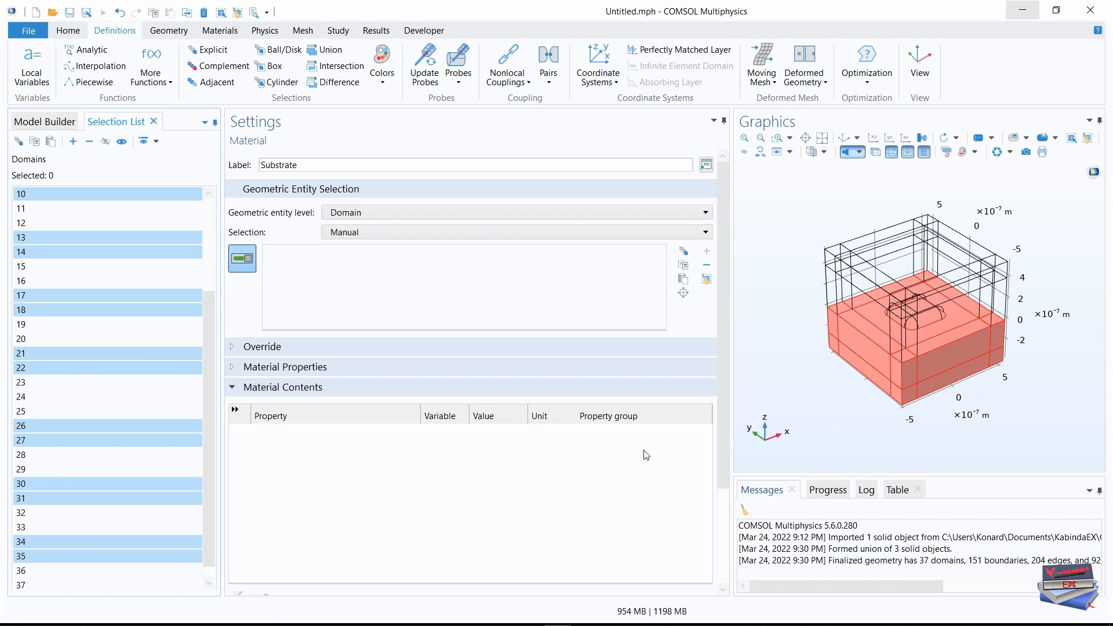
pyautogui.click(73, 141)
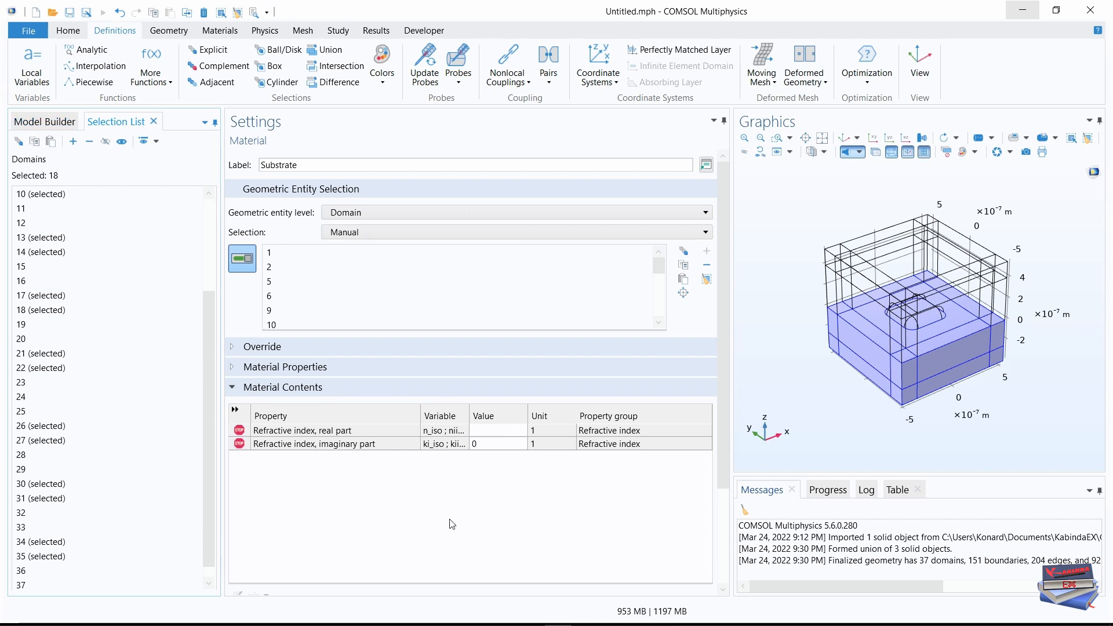
# Step: Widen the variable column and set the real part of the Substrate material's refractive index to nb
pyautogui.moveTo(469, 416); pyautogui.dragTo(548, 413)
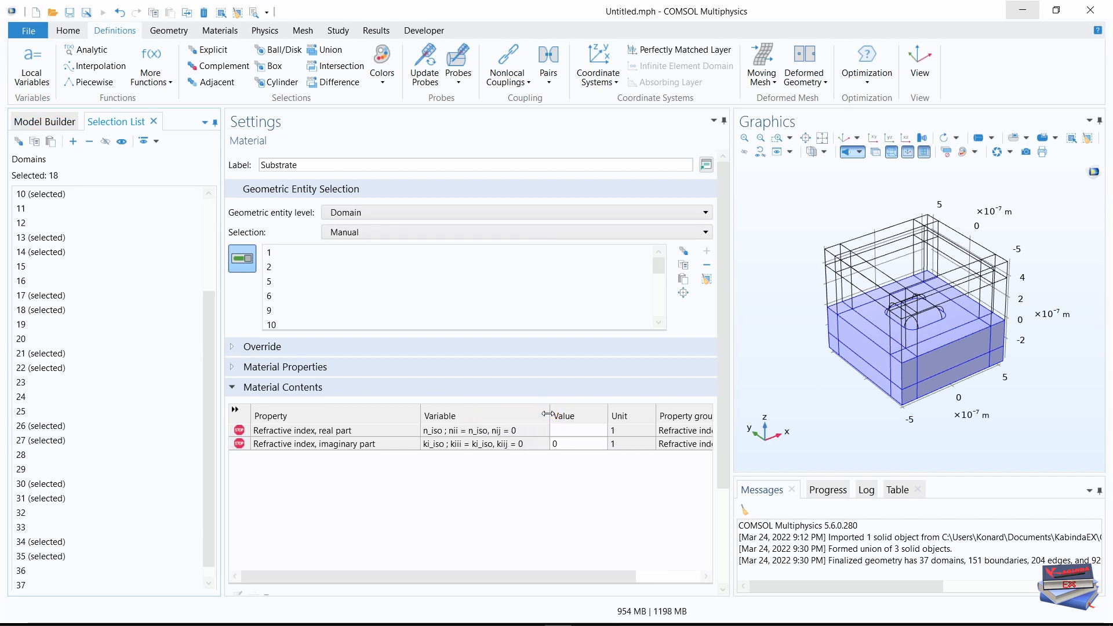
pyautogui.click(567, 431)
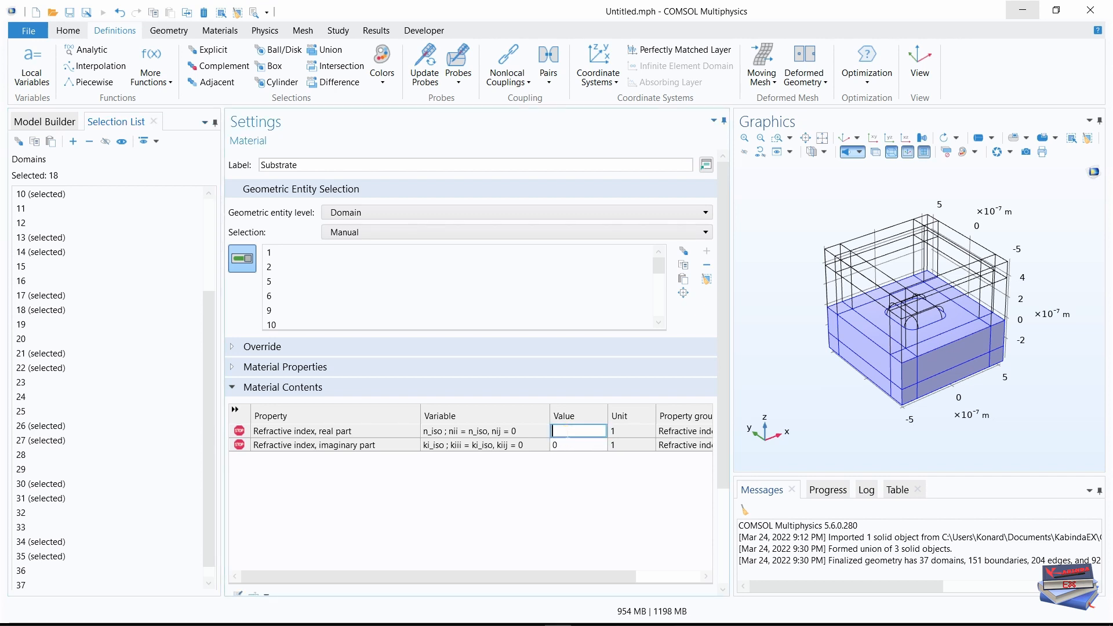
pyautogui.write('nb')
pyautogui.press('Return')
pyautogui.moveTo(352, 579)
pyautogui.mouseDown()
pyautogui.moveTo(363, 583)
pyautogui.moveTo(348, 582)
pyautogui.mouseUp()
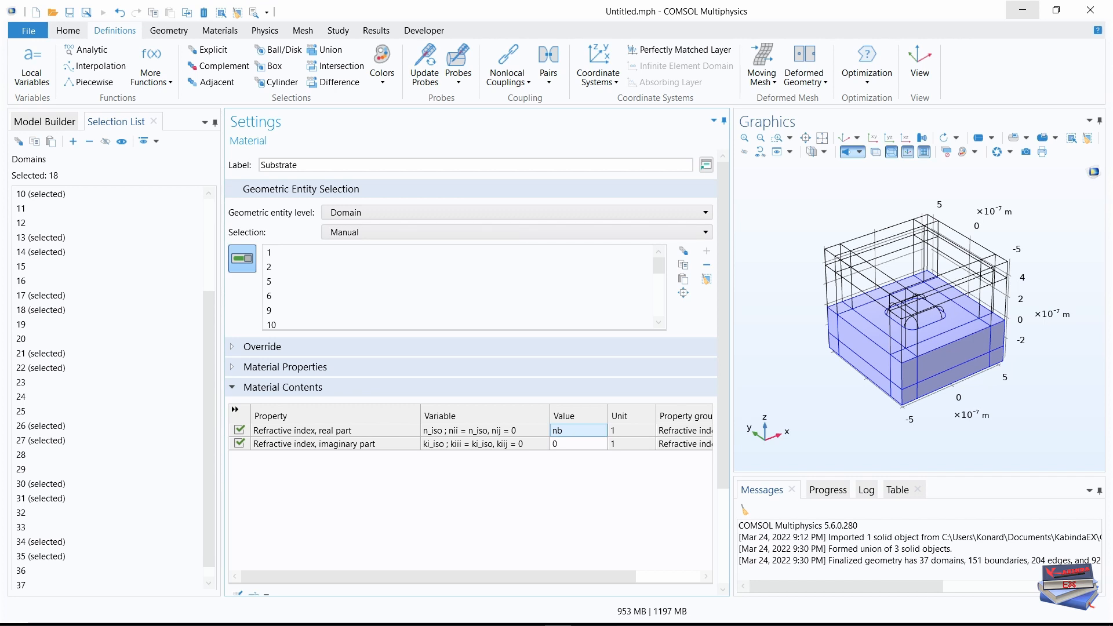
# Step: Open the material library and expand the gold models and simulations among the optical inorganic materials
pyautogui.click(68, 30)
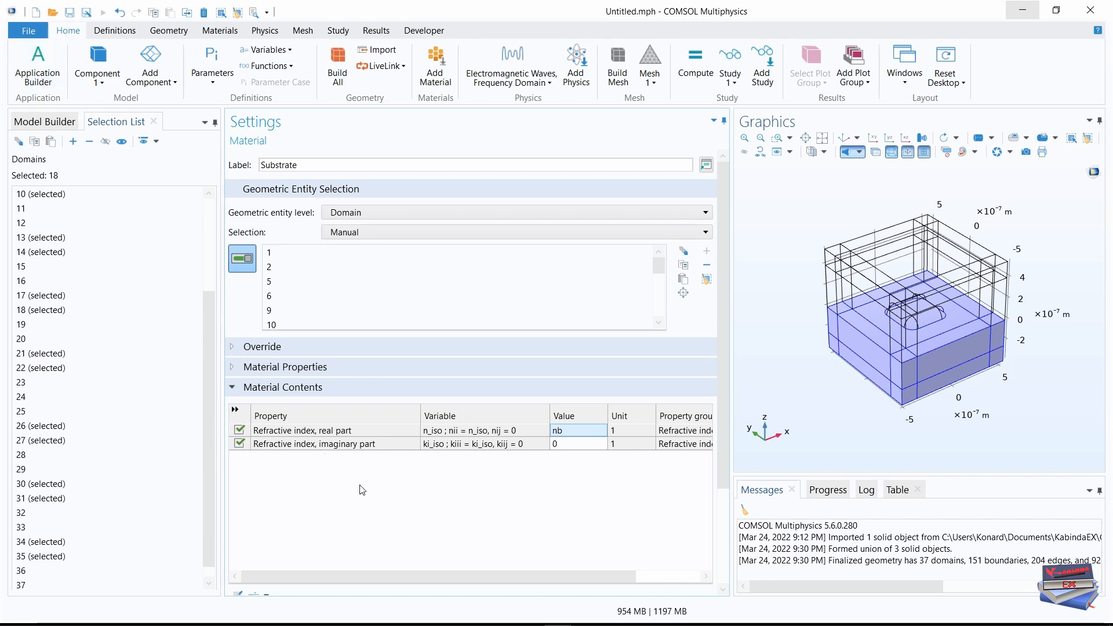
pyautogui.click(435, 68)
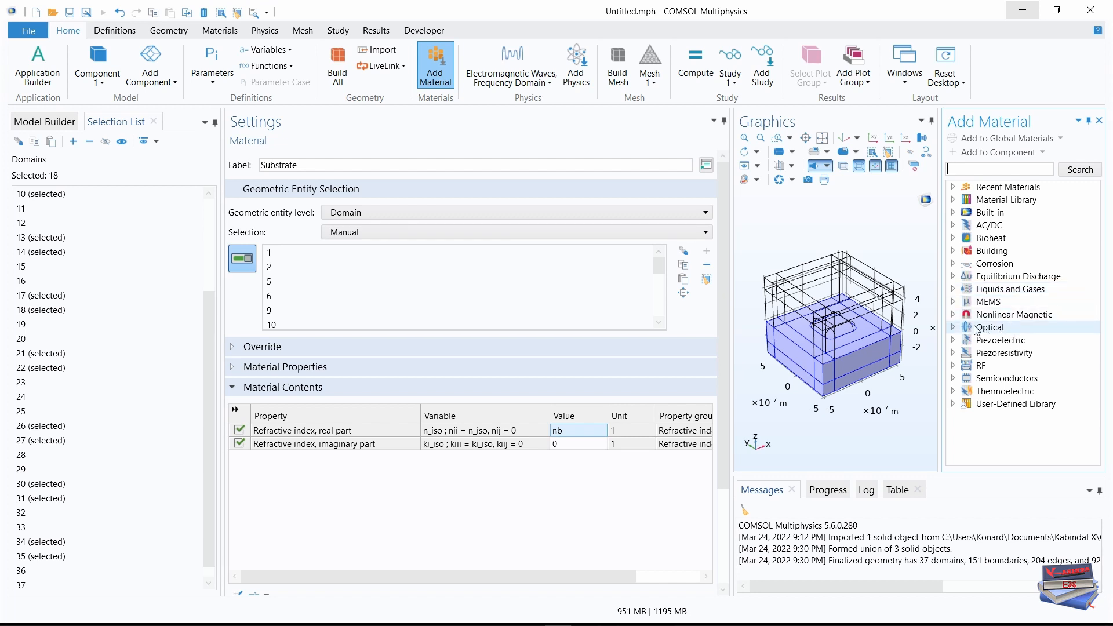
pyautogui.click(954, 328)
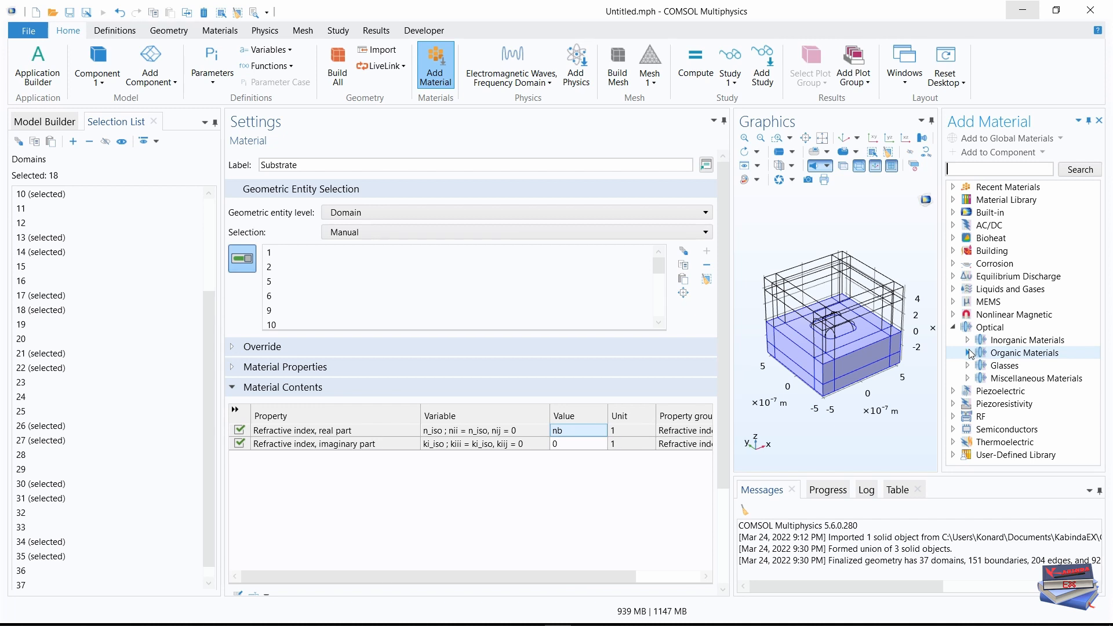
pyautogui.click(967, 341)
pyautogui.moveTo(1096, 251); pyautogui.dragTo(1096, 280)
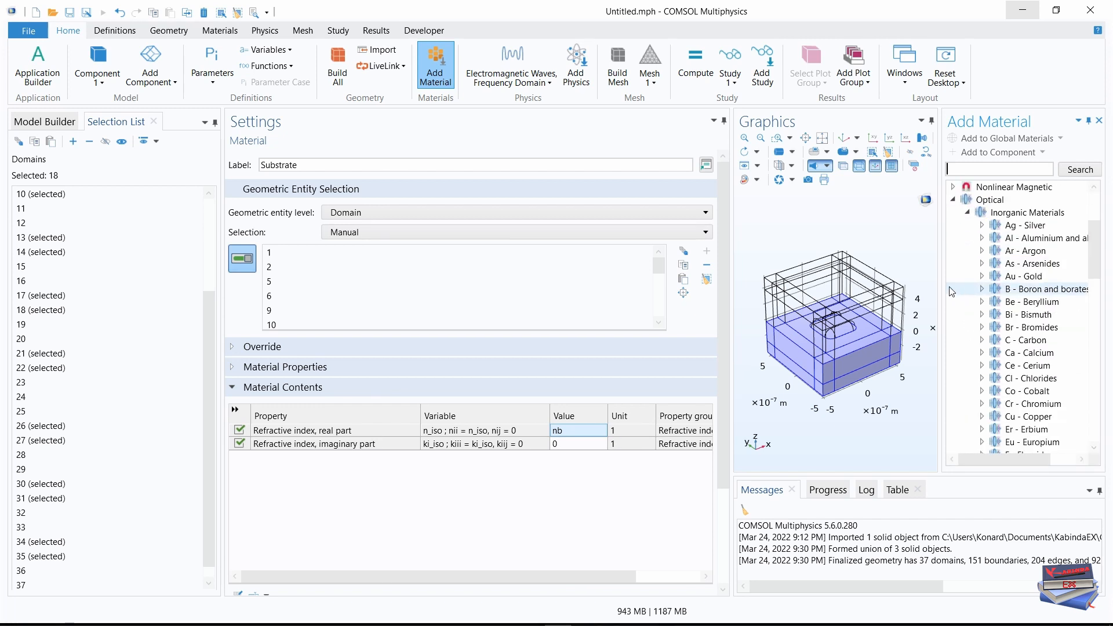
pyautogui.moveTo(940, 284); pyautogui.dragTo(895, 284)
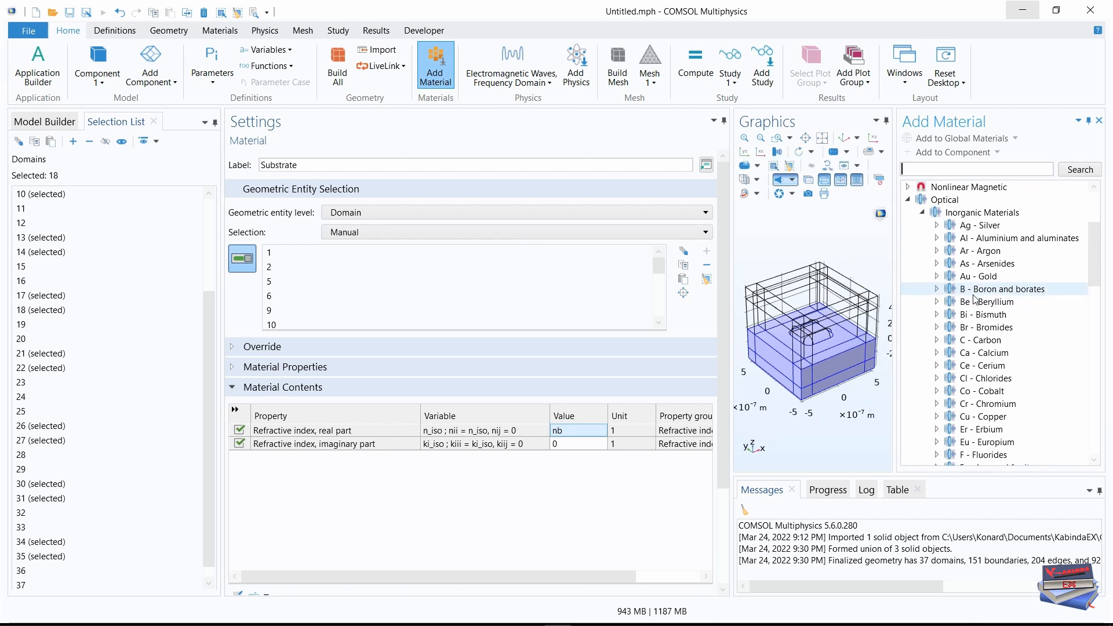
pyautogui.click(939, 278)
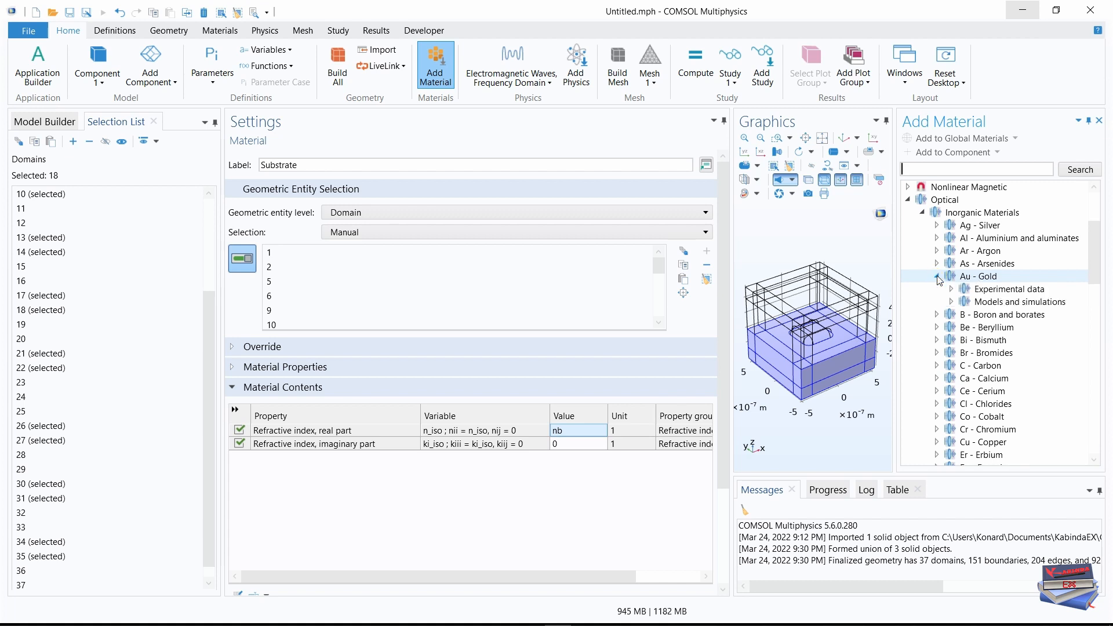
pyautogui.click(952, 302)
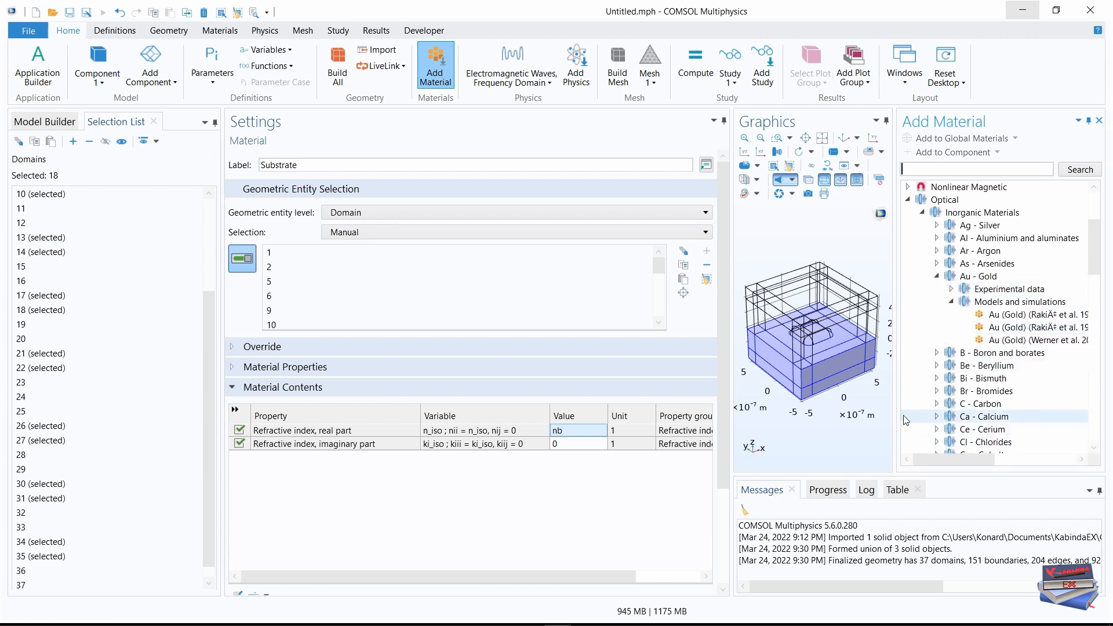
# Step: Make the full material names readable and add the 1998 Brendel-Bormann model of gold (n,k 0.248-6.20 µm) to the component
pyautogui.moveTo(894, 417); pyautogui.dragTo(753, 417)
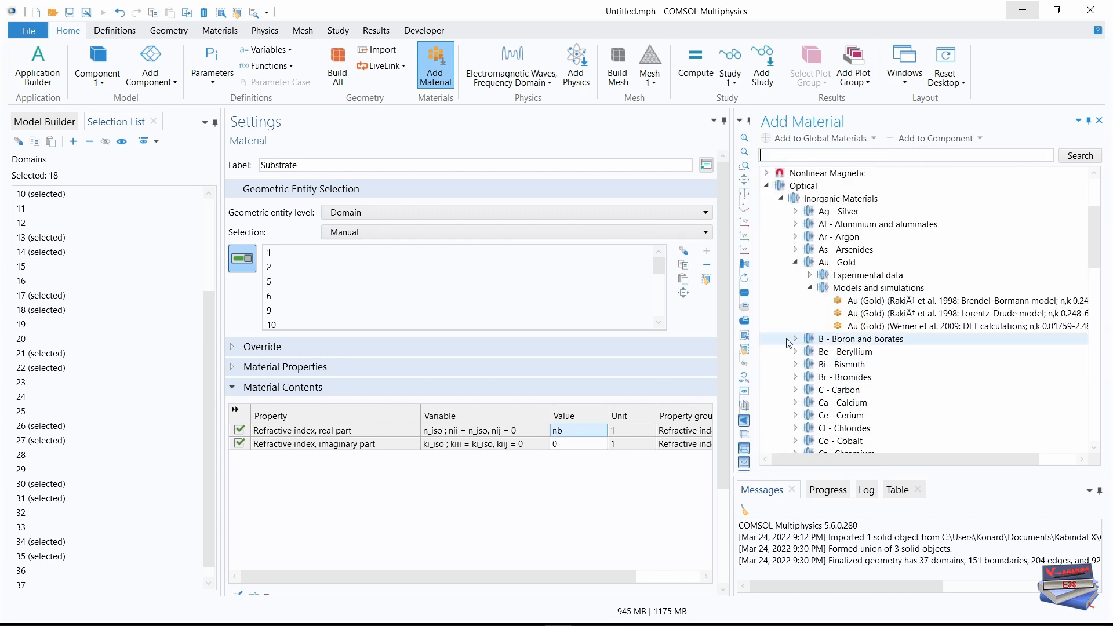
pyautogui.moveTo(754, 316); pyautogui.dragTo(565, 319)
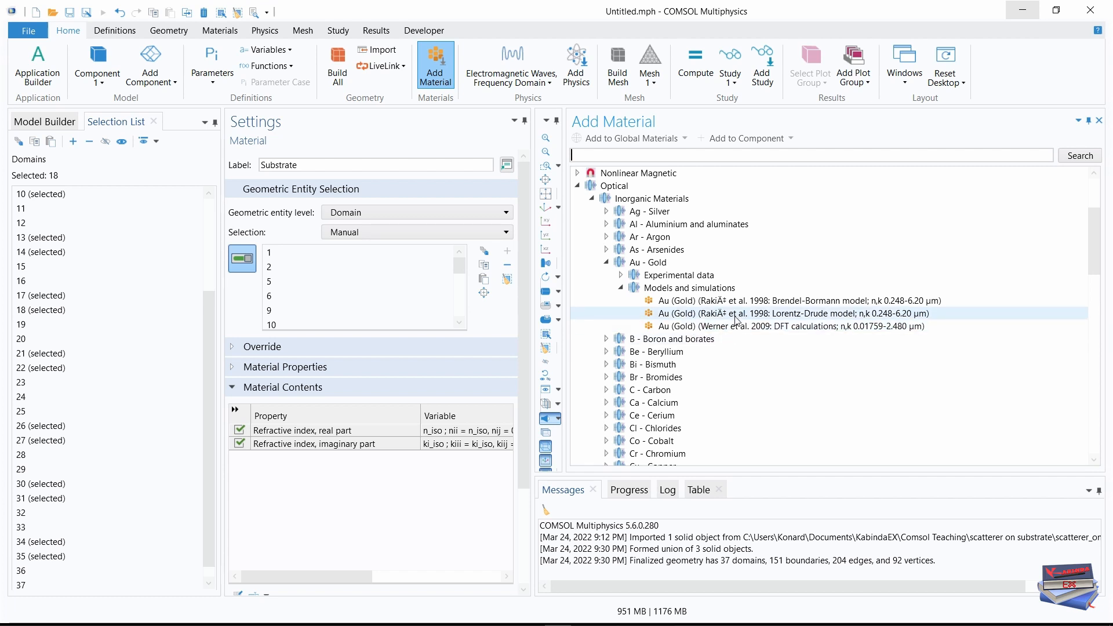
pyautogui.click(751, 302)
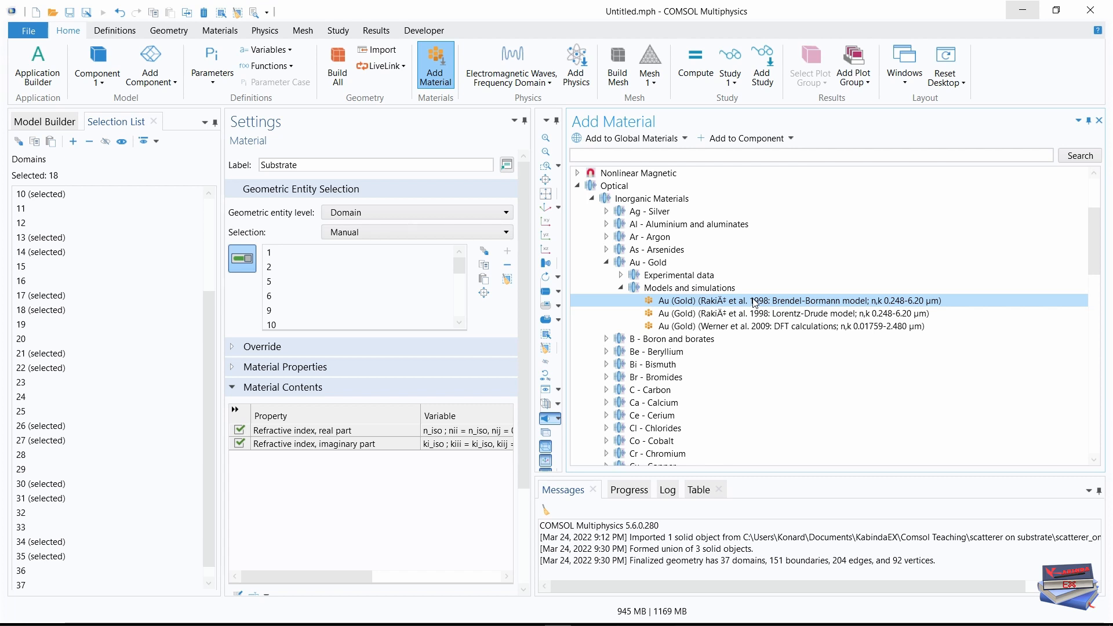
pyautogui.click(747, 139)
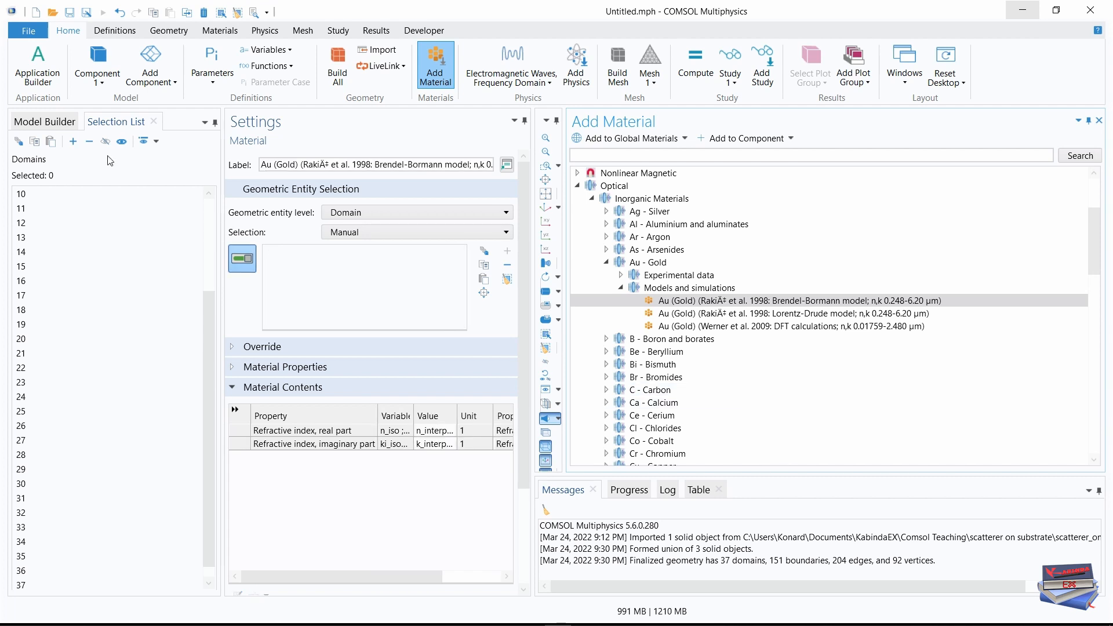
# Step: Close the material library and show the settings of the gold material in the model tree
pyautogui.click(45, 122)
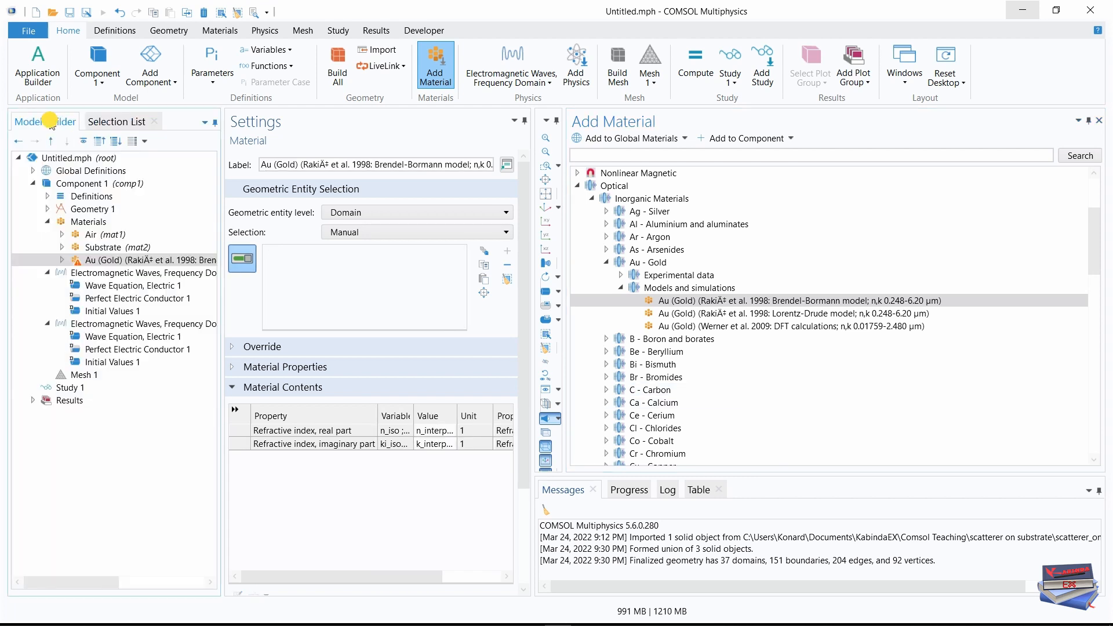
pyautogui.click(112, 261)
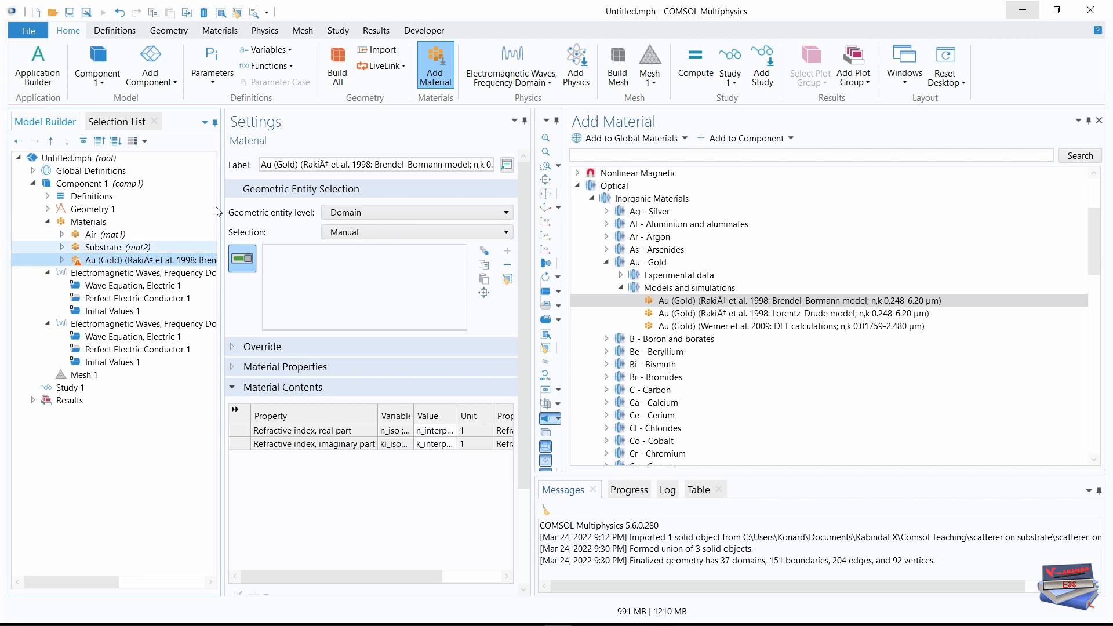
pyautogui.click(433, 62)
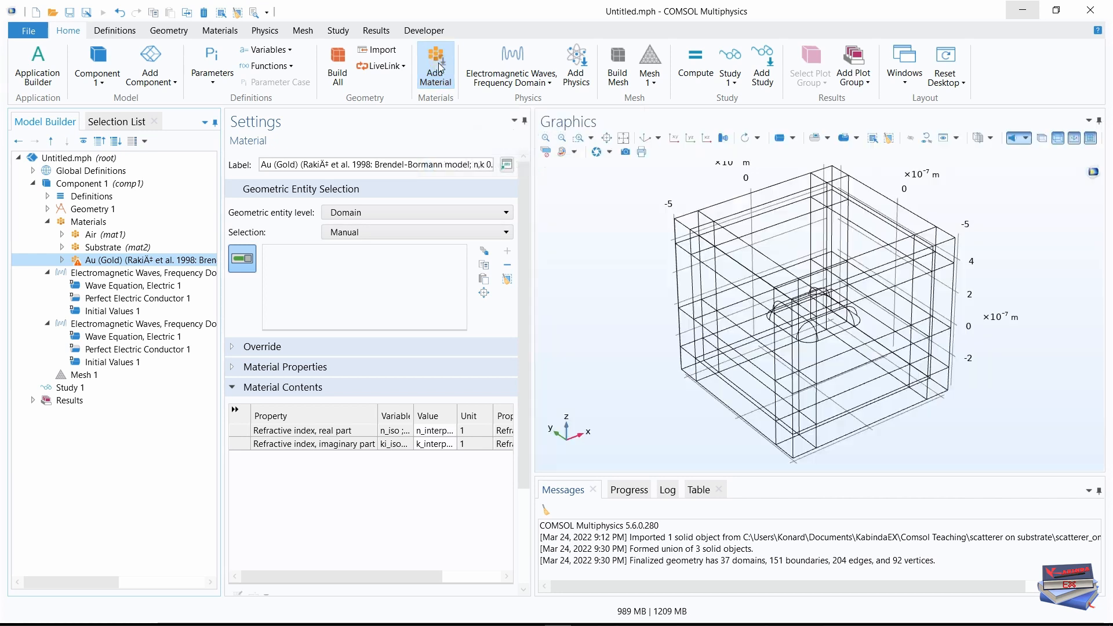
pyautogui.click(104, 249)
pyautogui.click(109, 261)
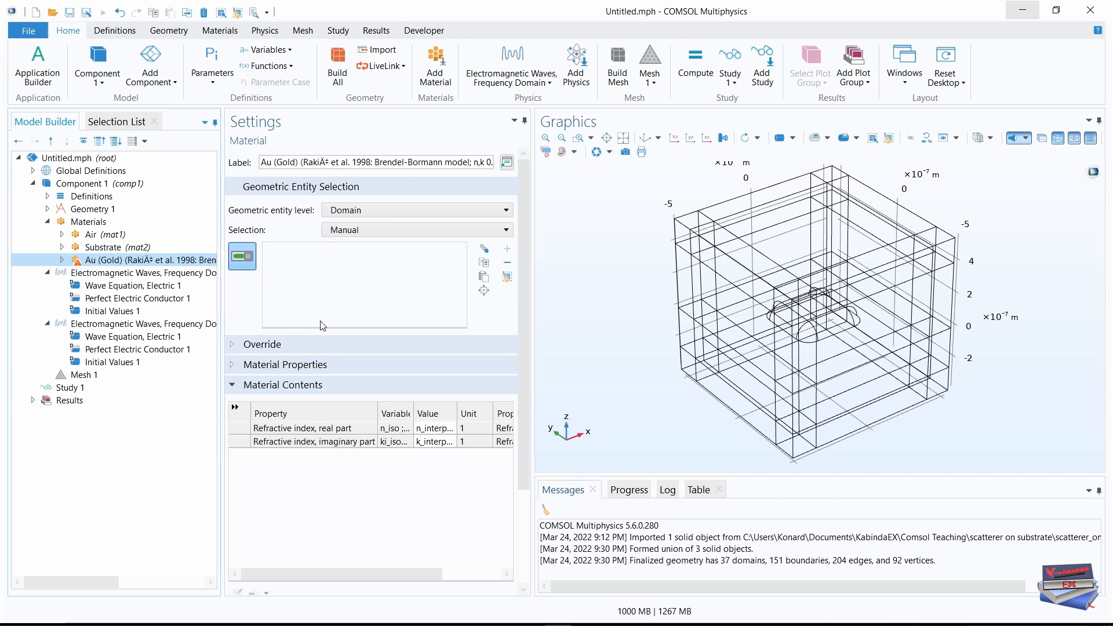
# Step: Widen the settings area and assign the gold material to the Nanoparticle domain selection
pyautogui.moveTo(535, 347); pyautogui.dragTo(686, 354)
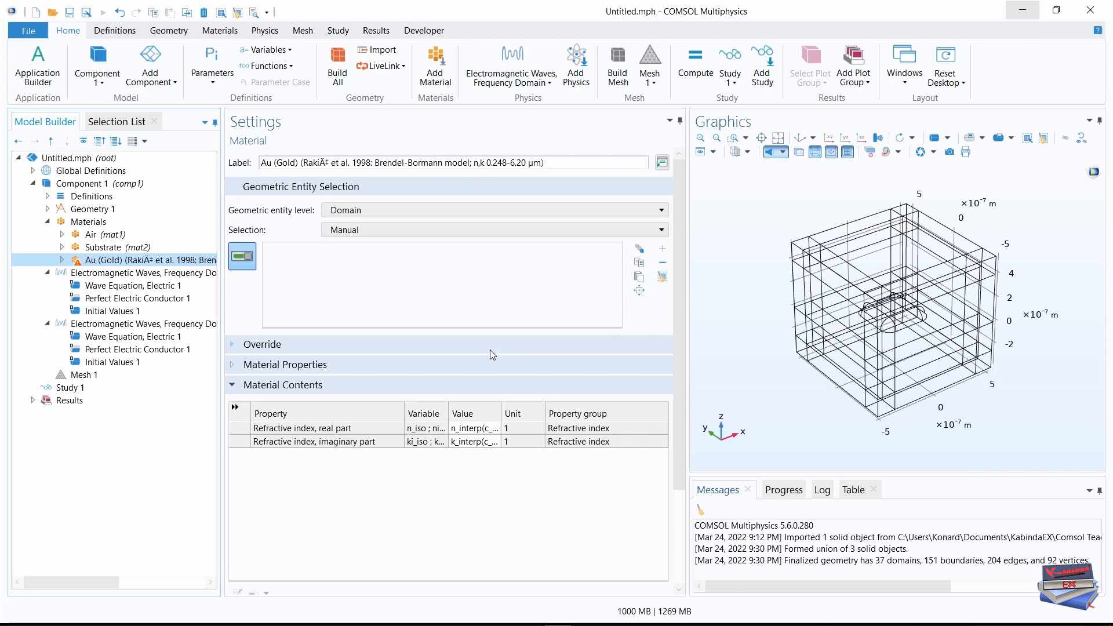
pyautogui.click(656, 230)
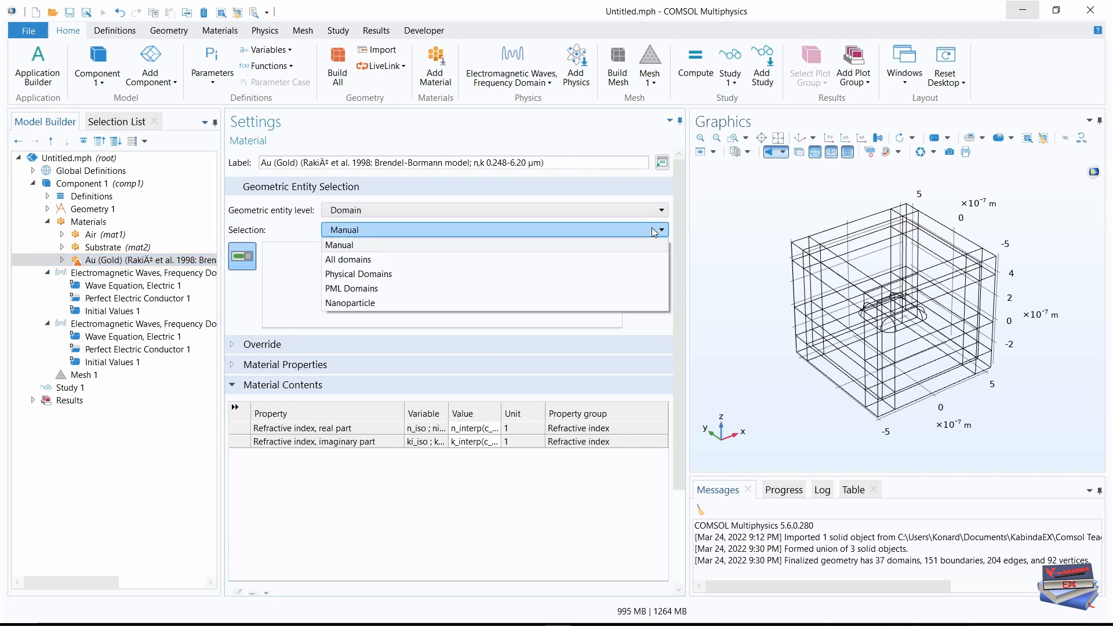
pyautogui.click(428, 304)
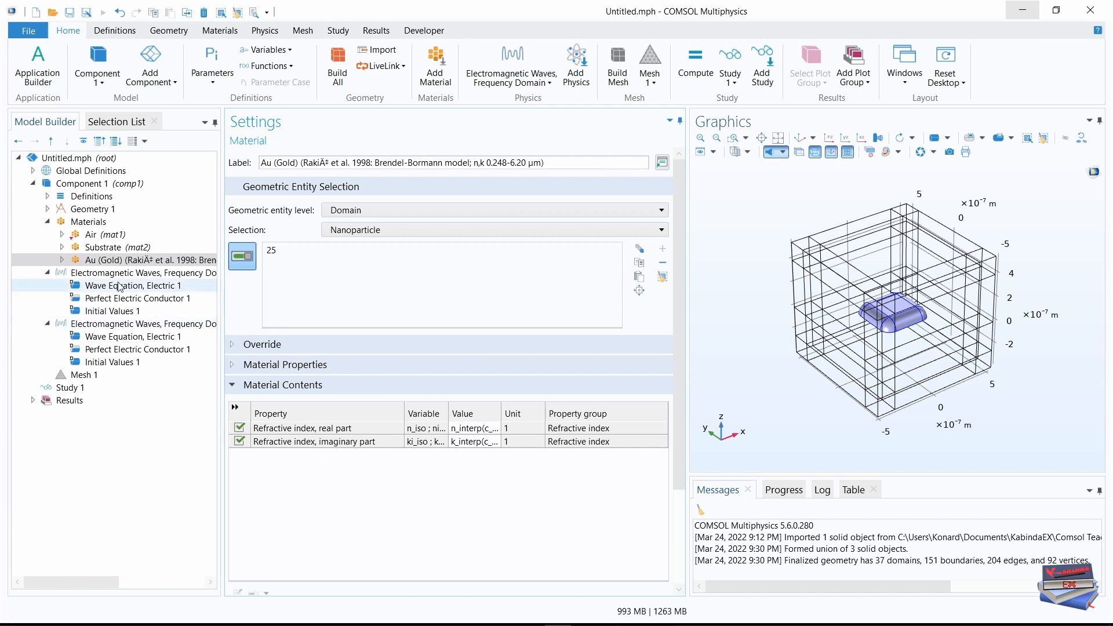
# Step: Review the domain assignments and refractive indices of the Substrate and Air materials, and enlarge the graphics and model tree areas
pyautogui.click(96, 247)
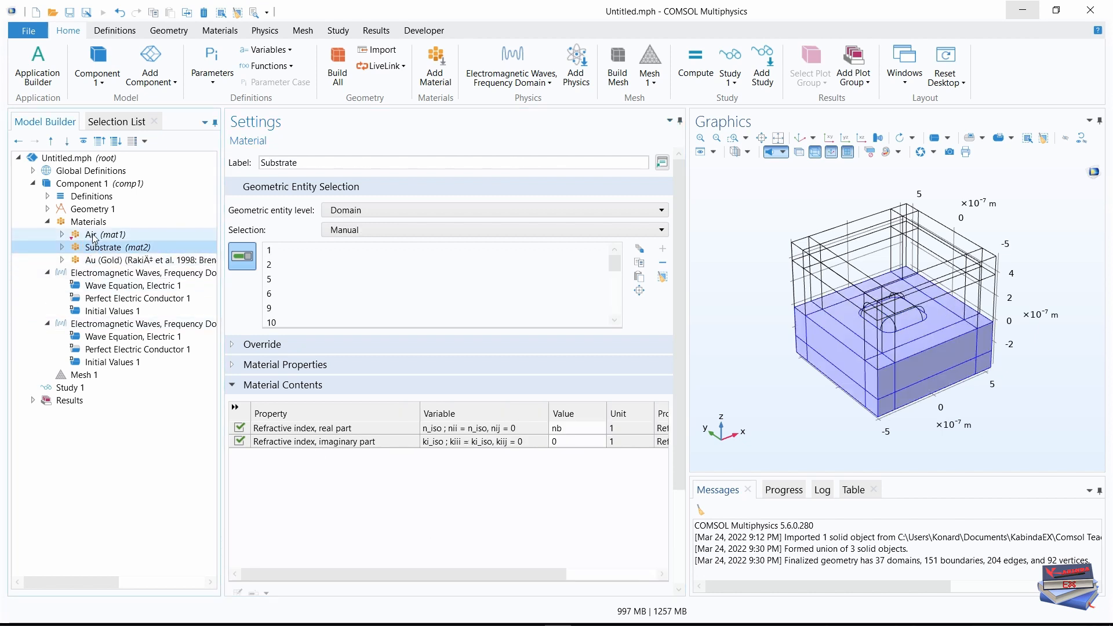
pyautogui.click(95, 235)
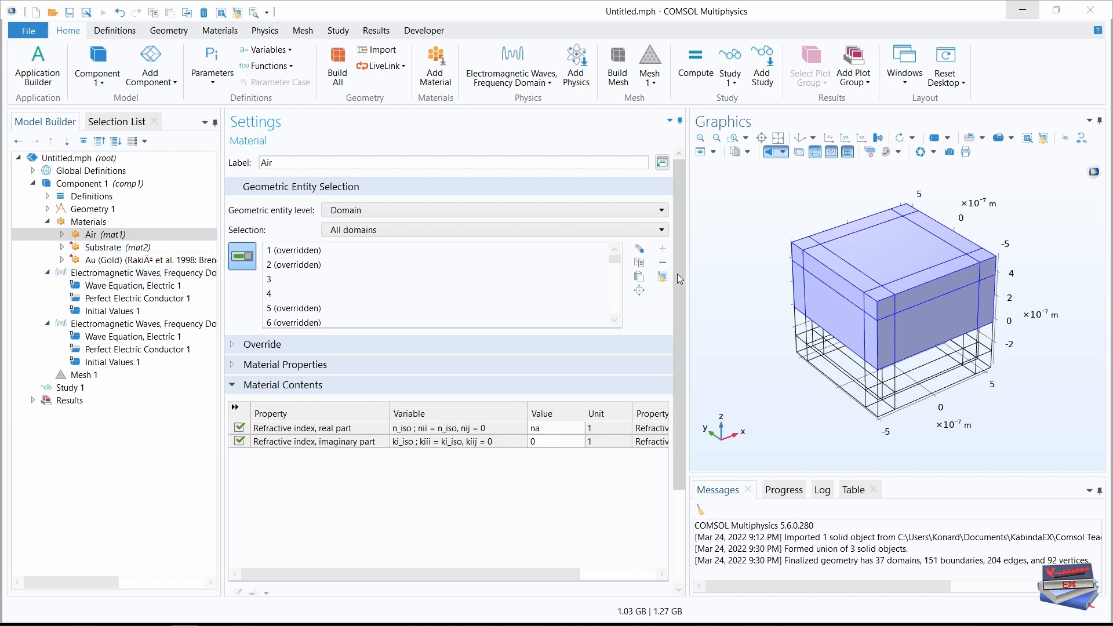
pyautogui.moveTo(690, 273); pyautogui.dragTo(490, 271)
pyautogui.moveTo(222, 464); pyautogui.dragTo(260, 464)
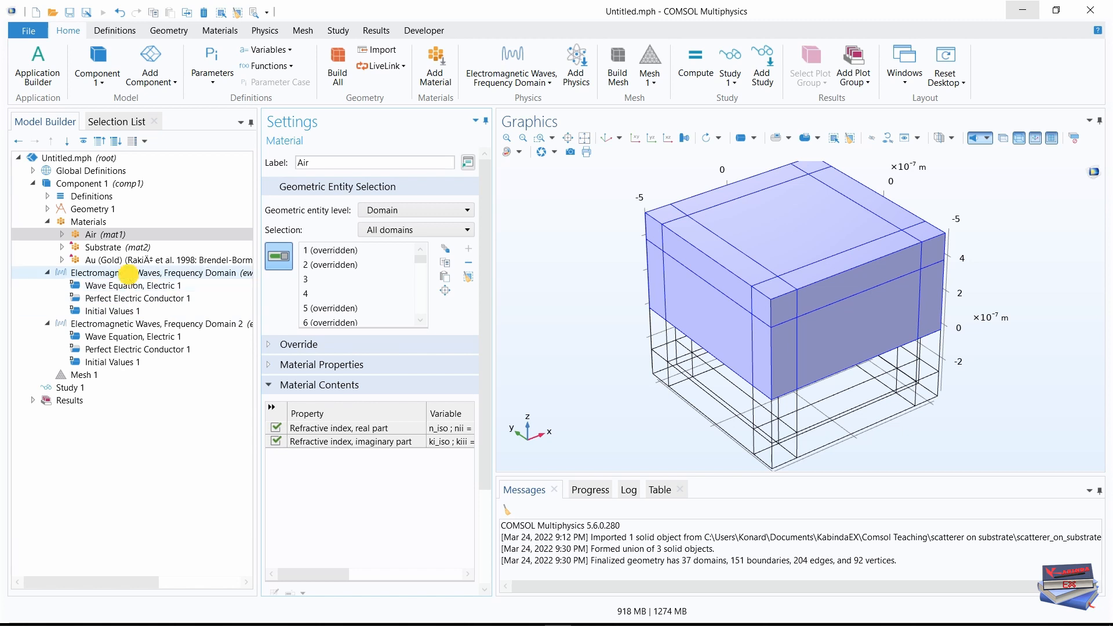
# Step: Restrict the first Electromagnetic Waves, Frequency Domain interface (ewfd) to the Physical Domains selection and widen the model tree and settings
pyautogui.click(129, 275)
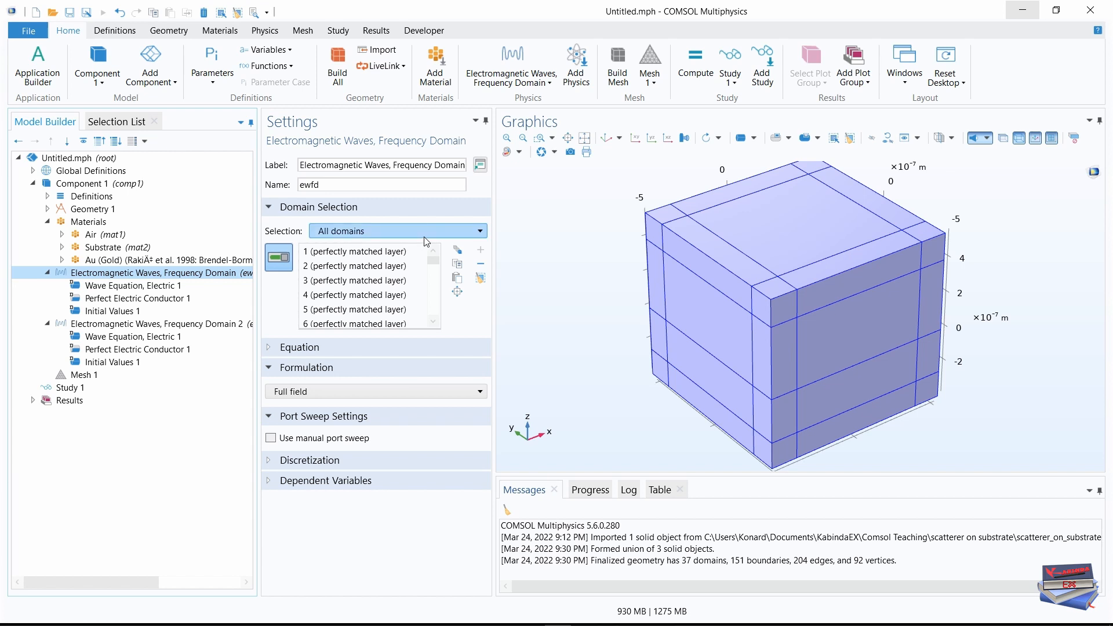
pyautogui.click(456, 233)
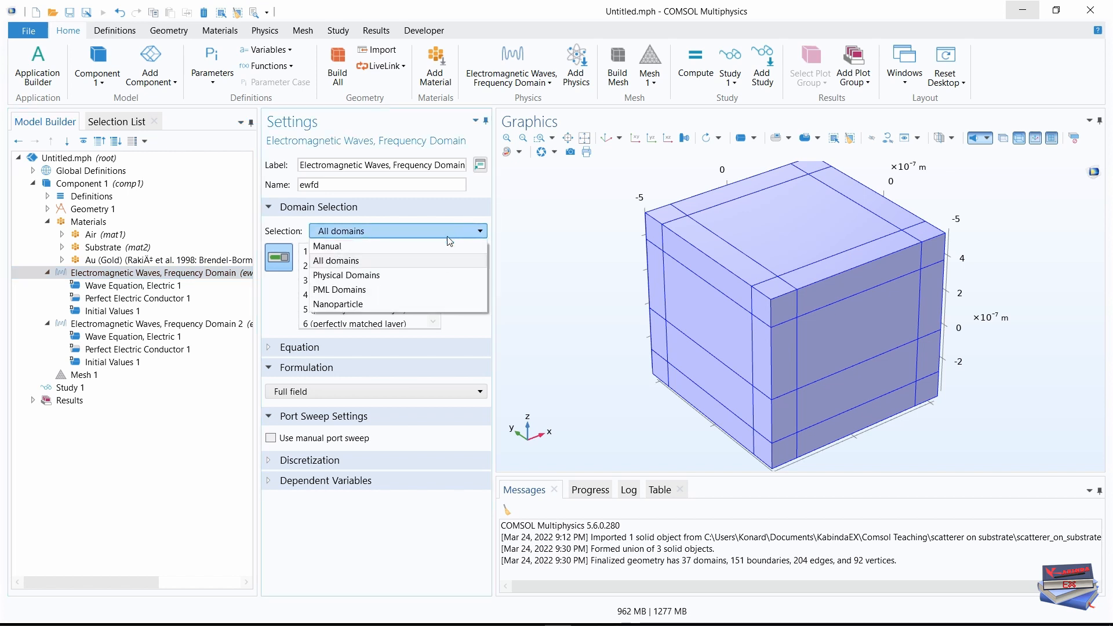
pyautogui.click(384, 276)
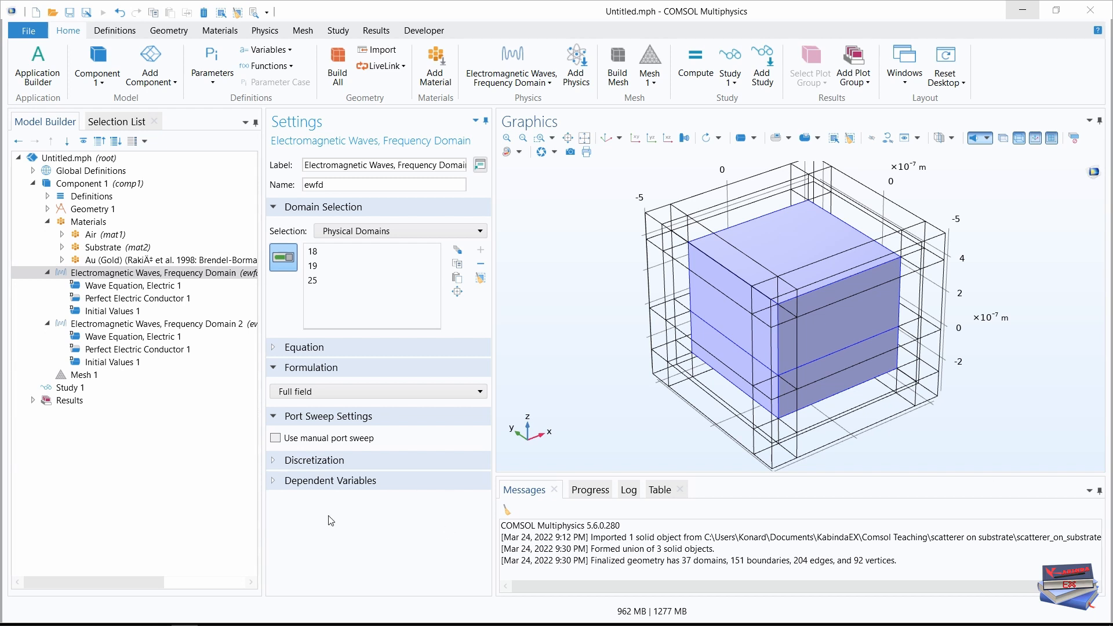
pyautogui.moveTo(263, 525); pyautogui.dragTo(329, 525)
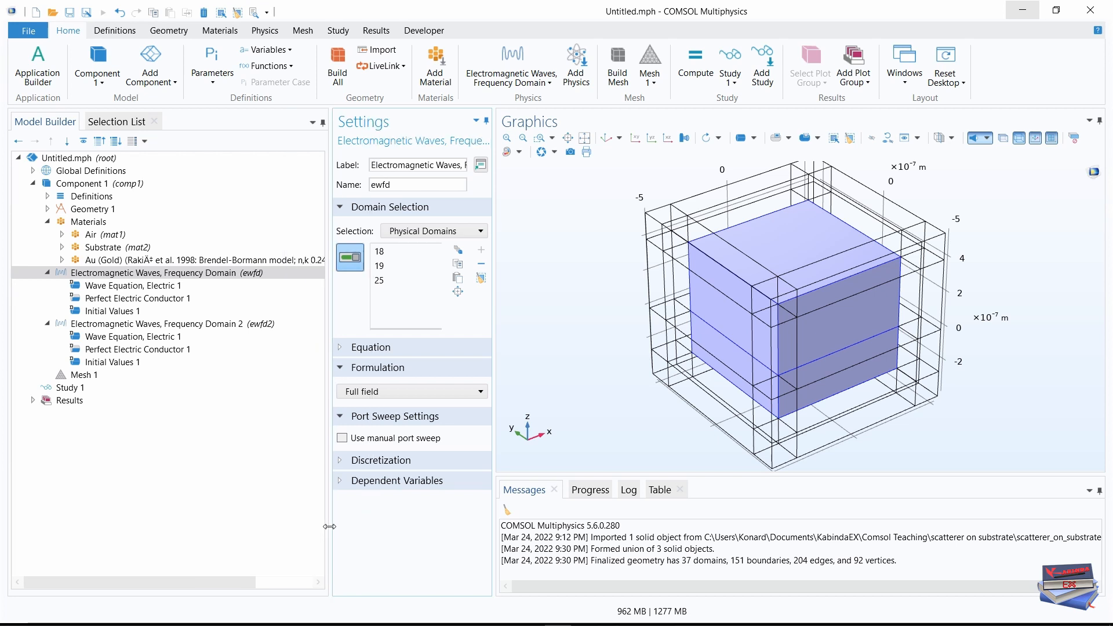
pyautogui.moveTo(494, 356); pyautogui.dragTo(574, 352)
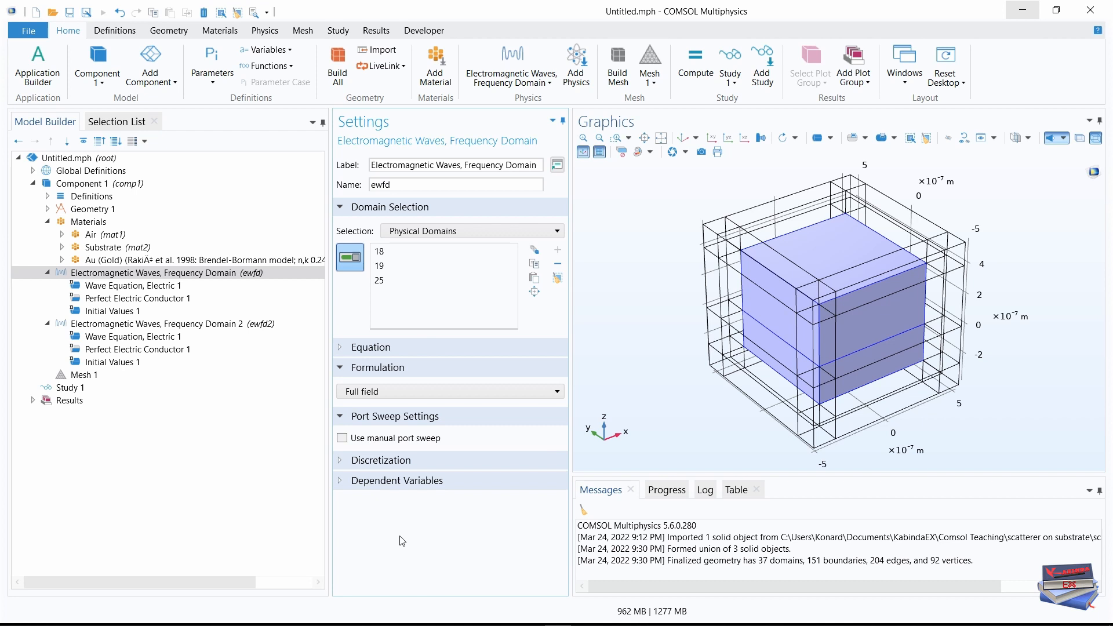
pyautogui.click(124, 276)
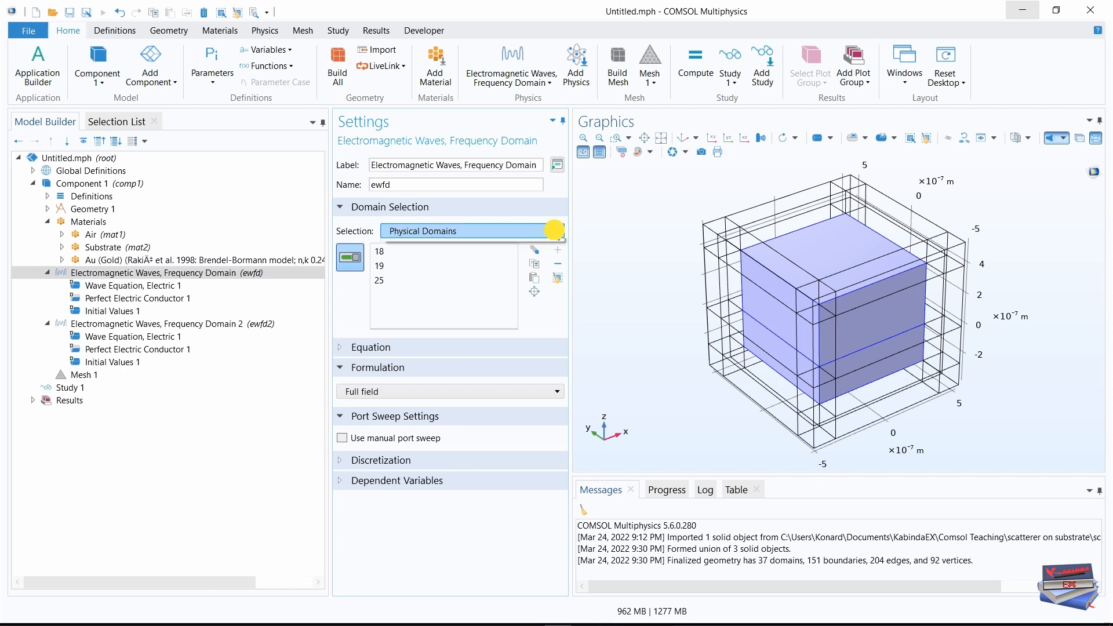
pyautogui.click(557, 233)
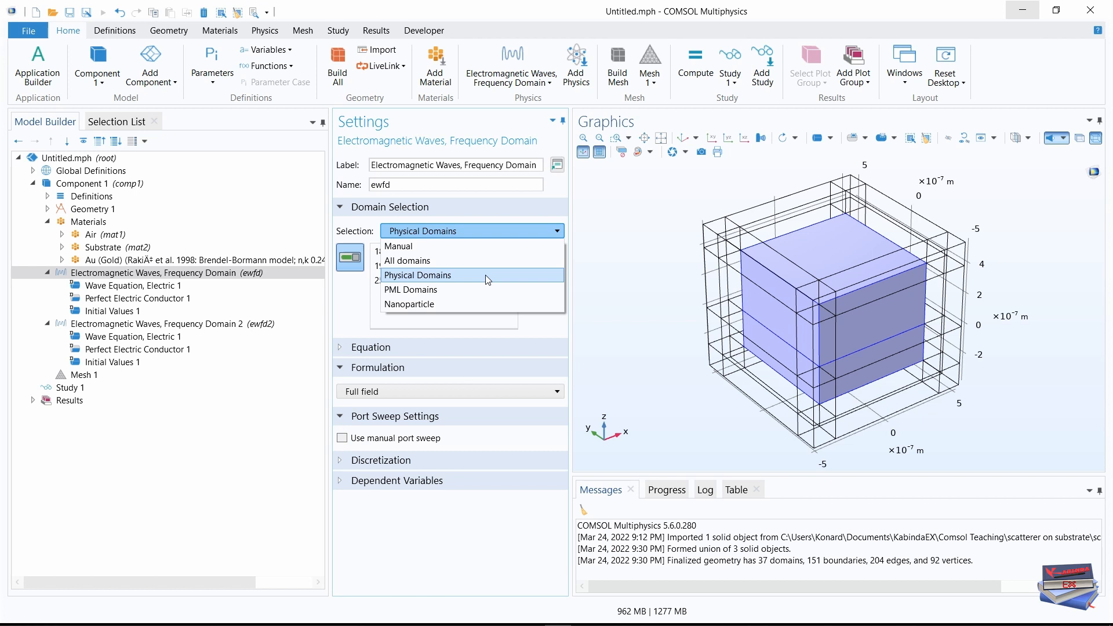
pyautogui.click(449, 563)
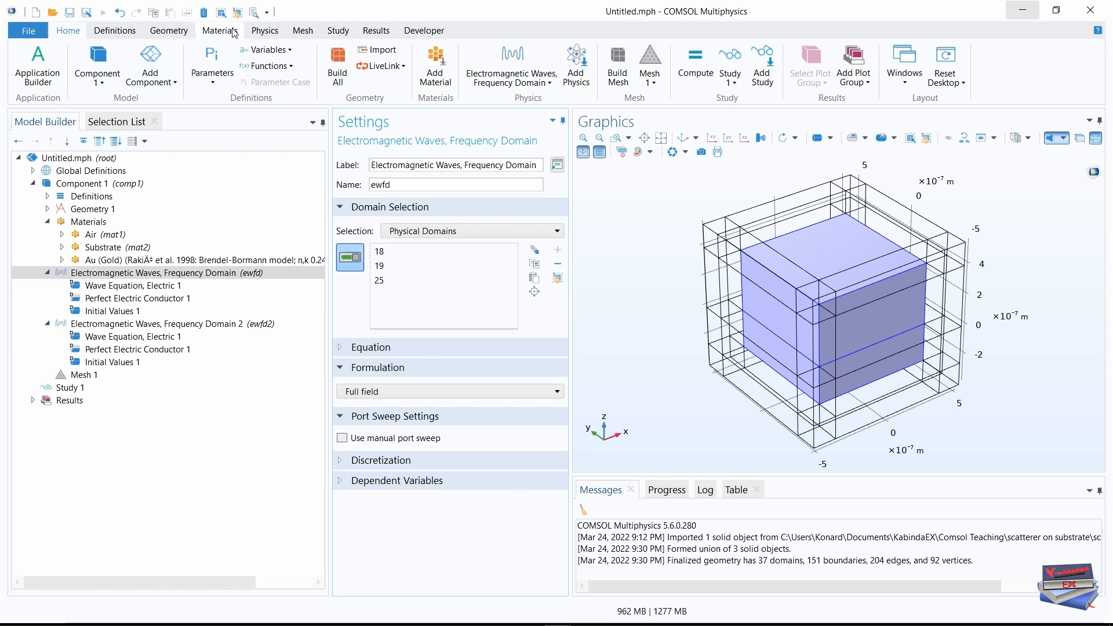
# Step: Add a second Wave Equation, Electric domain feature to the ewfd interface and apply it to the Nanoparticle selection
pyautogui.click(262, 31)
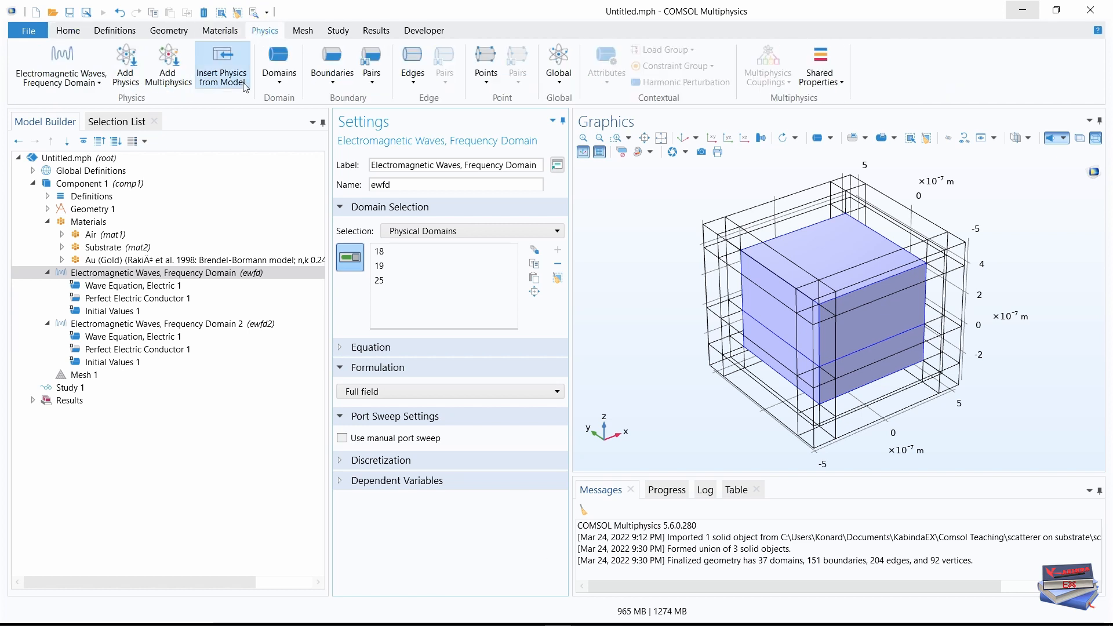
pyautogui.click(280, 83)
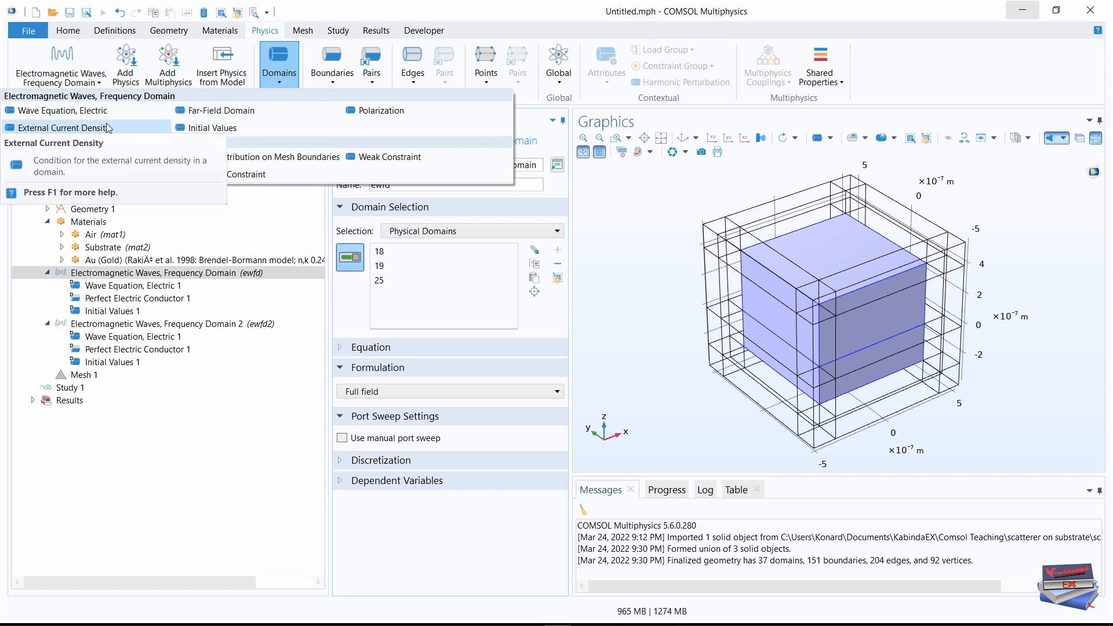
pyautogui.click(79, 110)
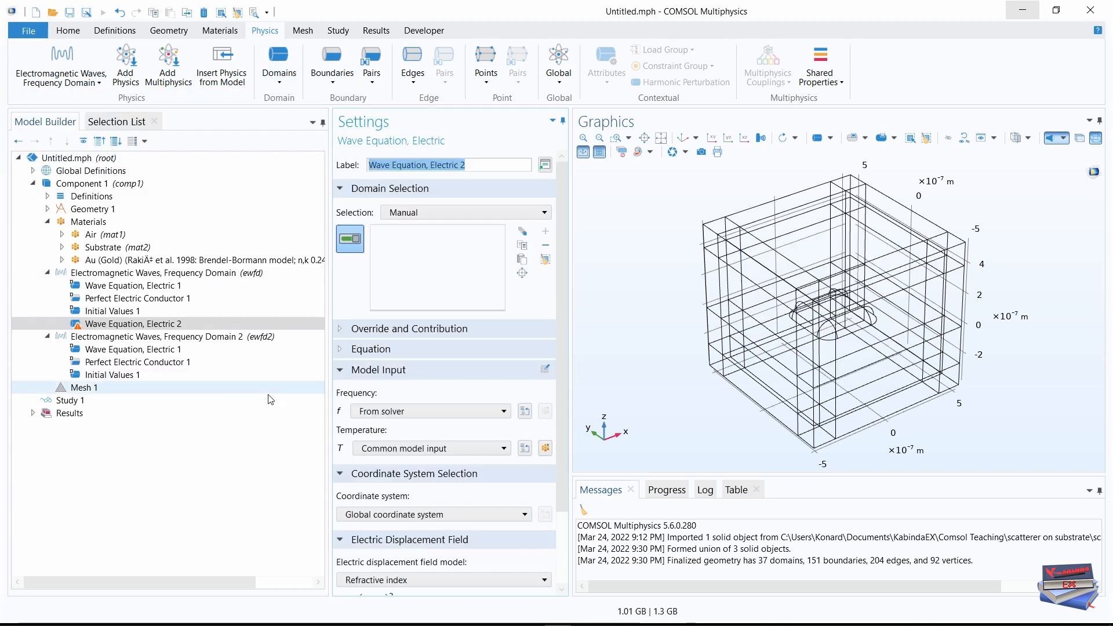
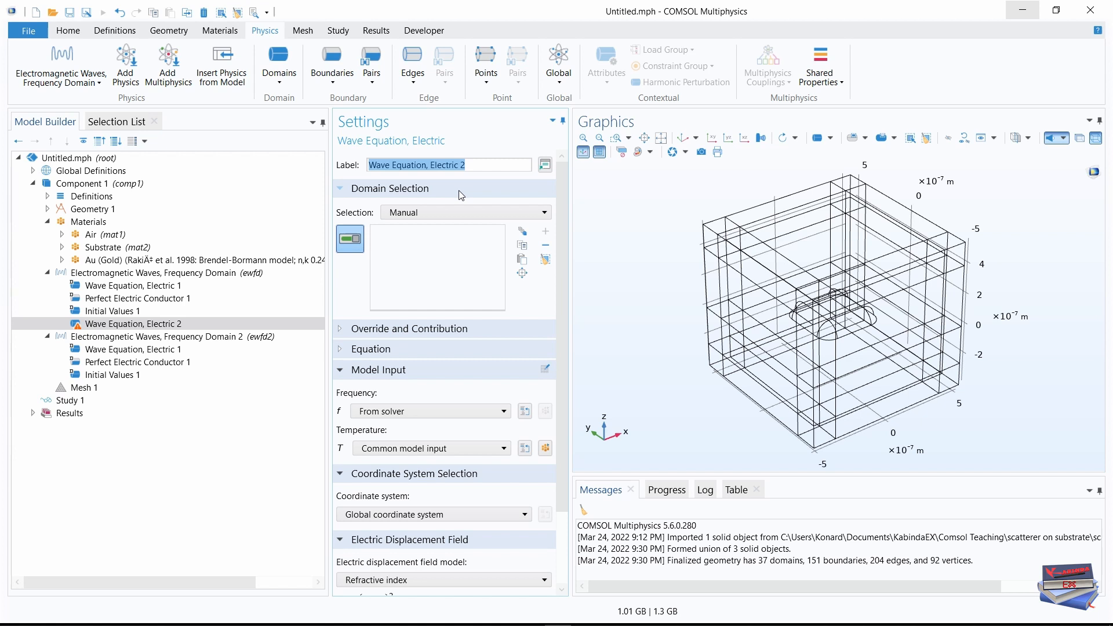
pyautogui.click(474, 212)
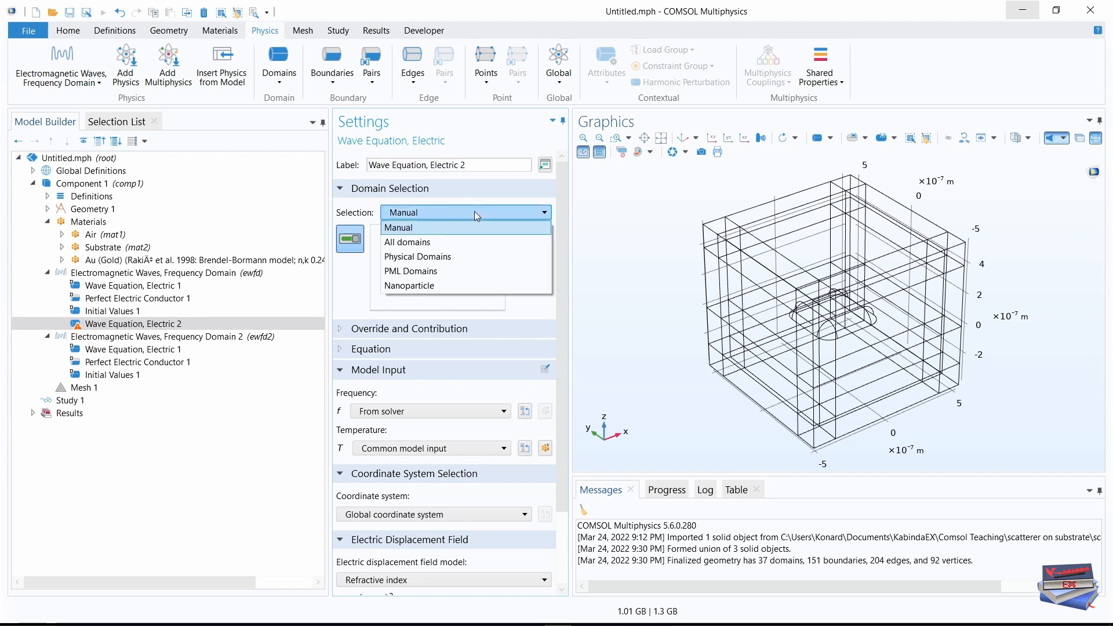
pyautogui.click(434, 286)
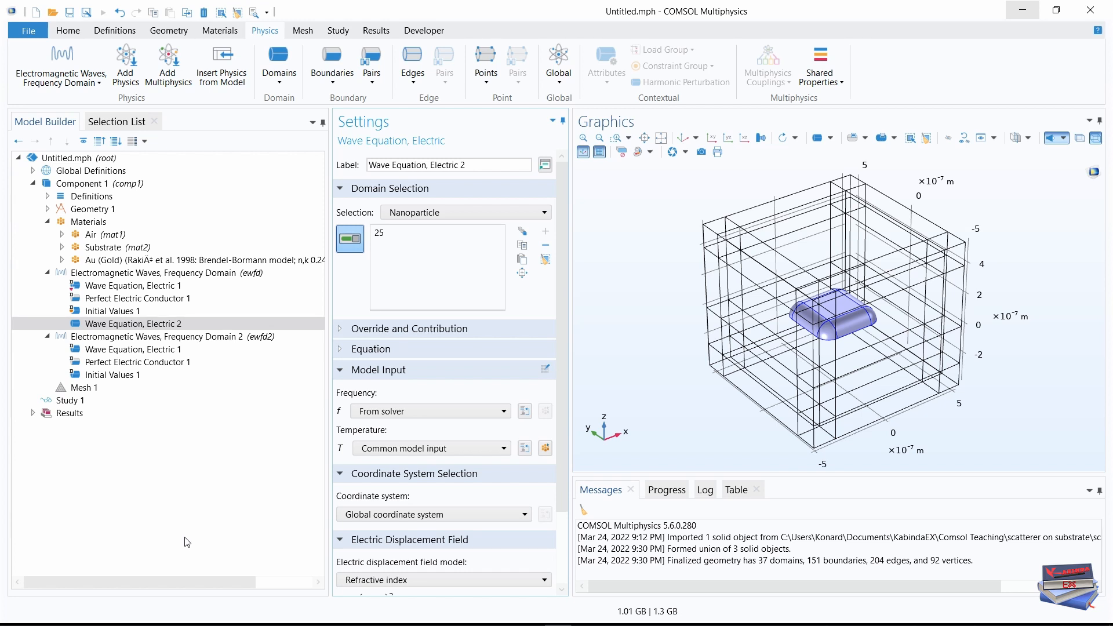
# Step: Make the real part of the refractive index user defined in the nanoparticle's wave equation and set it to na
pyautogui.moveTo(564, 330); pyautogui.dragTo(563, 429)
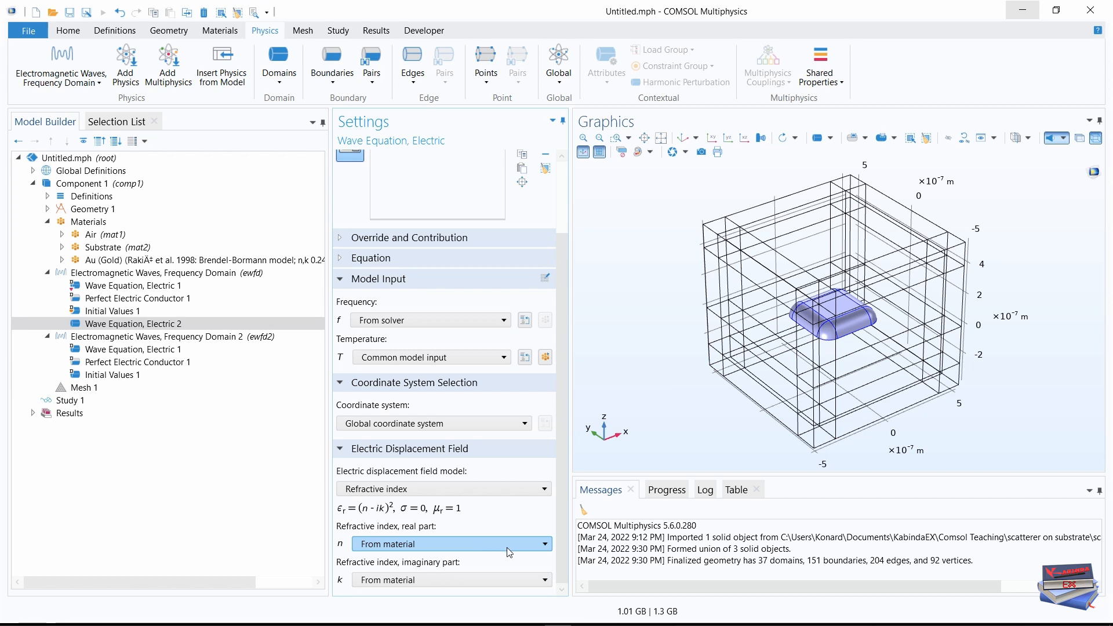
pyautogui.click(545, 548)
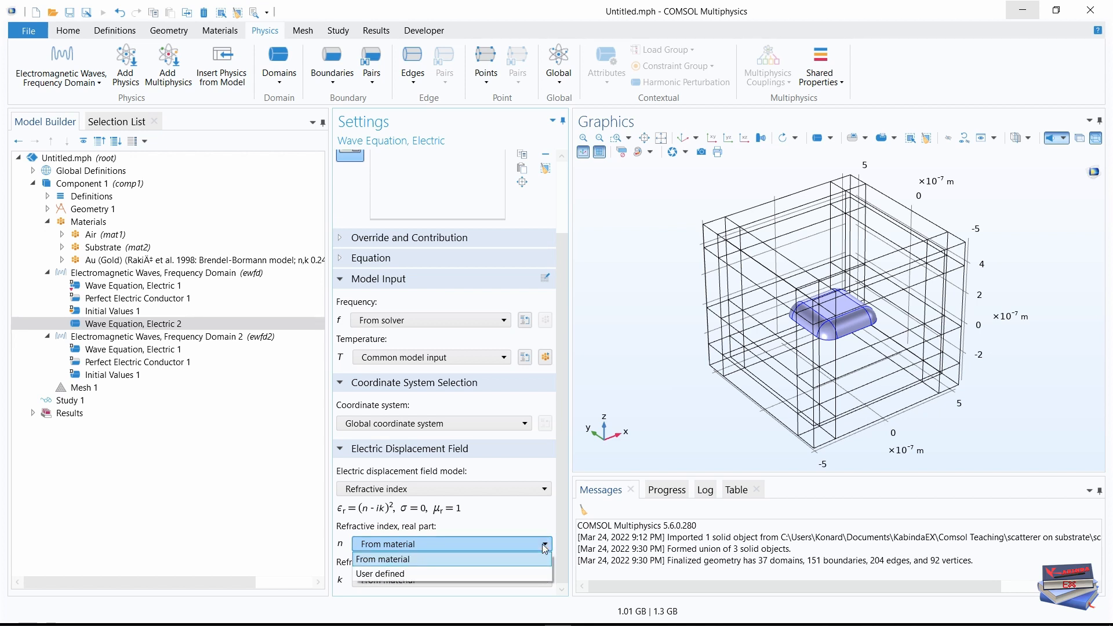
pyautogui.click(503, 572)
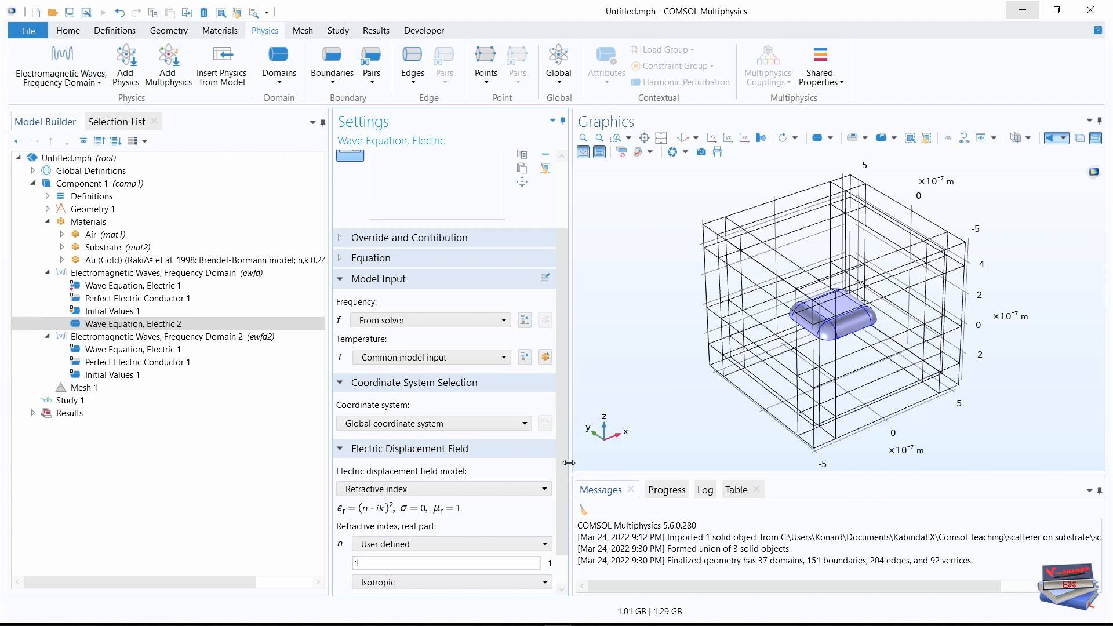
pyautogui.scroll(-1, 564, 453)
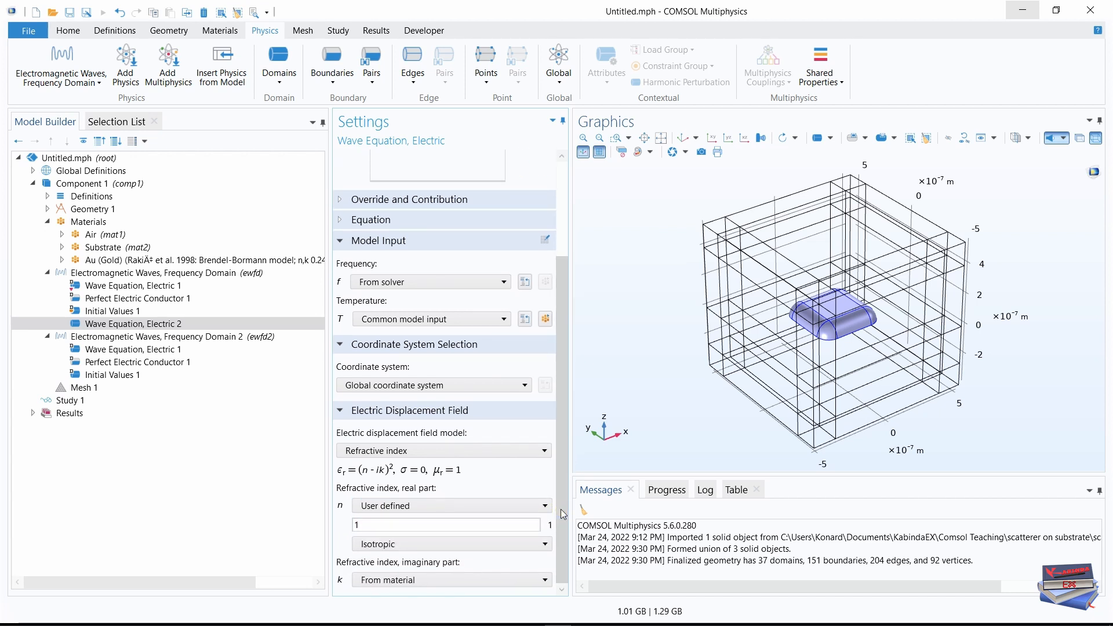
pyautogui.click(411, 522)
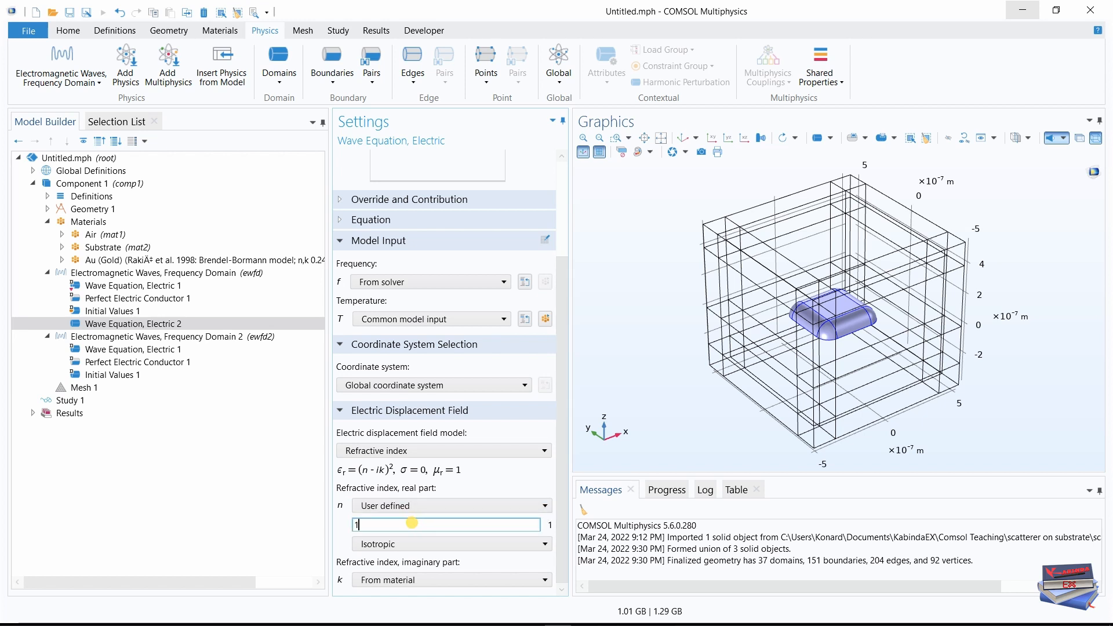
pyautogui.doubleClick(359, 525)
pyautogui.write('na')
pyautogui.click(307, 532)
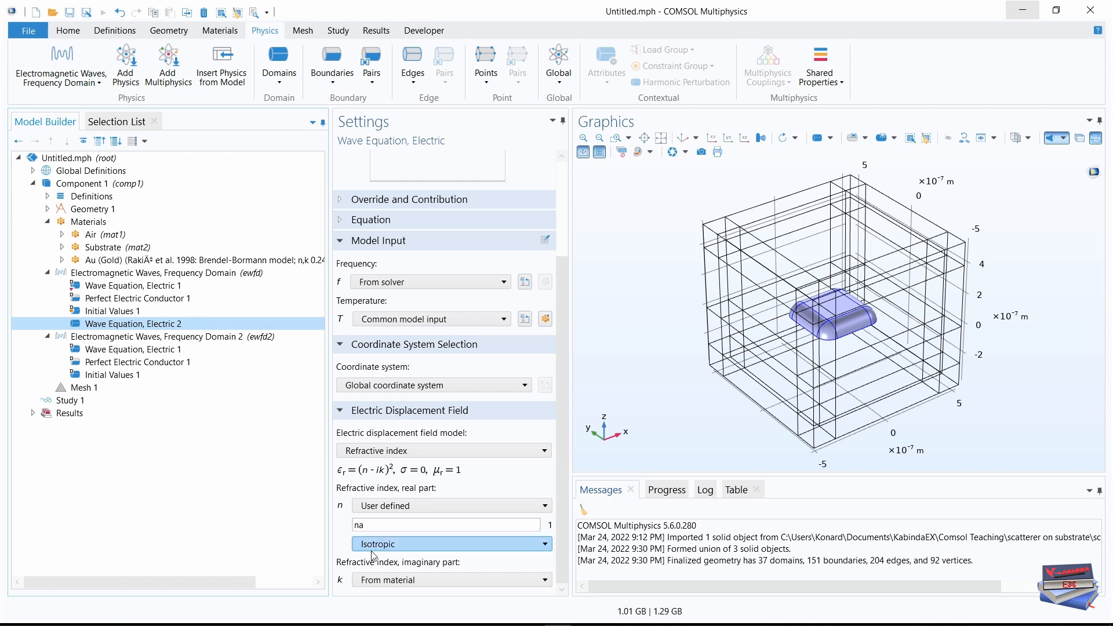
# Step: Make the imaginary part of the refractive index user defined in the nanoparticle's wave equation, with a value of 0
pyautogui.click(533, 581)
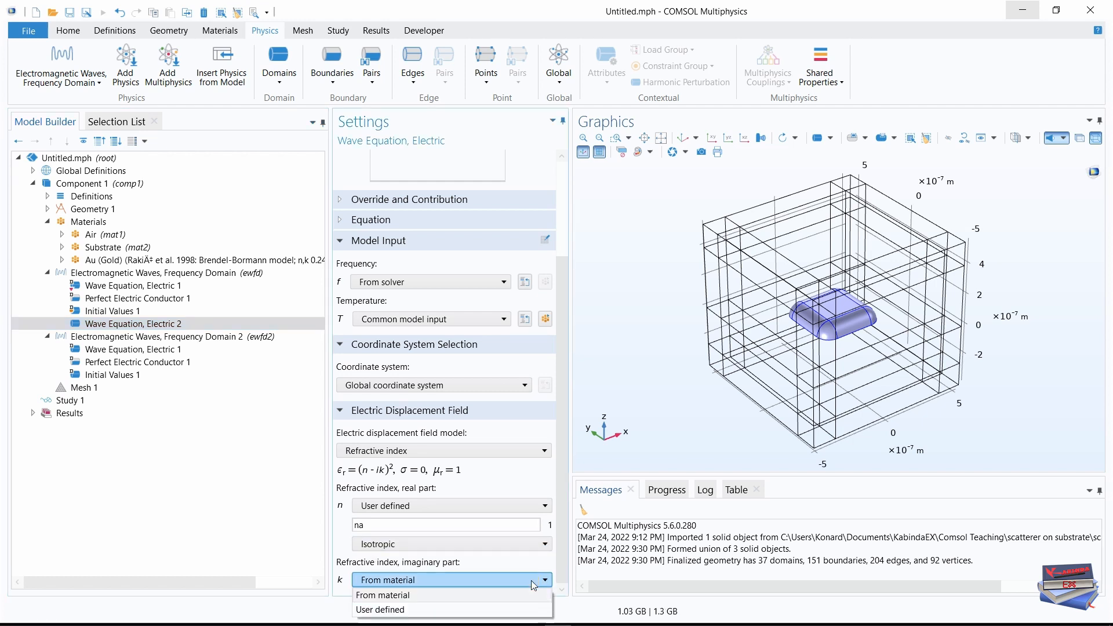
pyautogui.click(484, 610)
pyautogui.moveTo(561, 429); pyautogui.dragTo(557, 498)
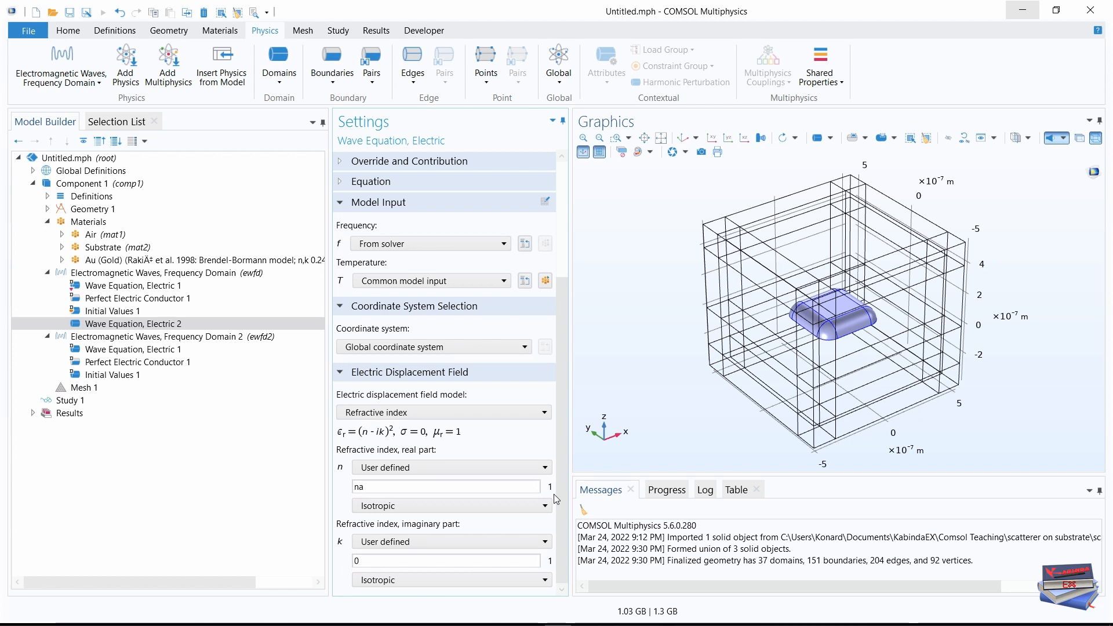
pyautogui.click(274, 542)
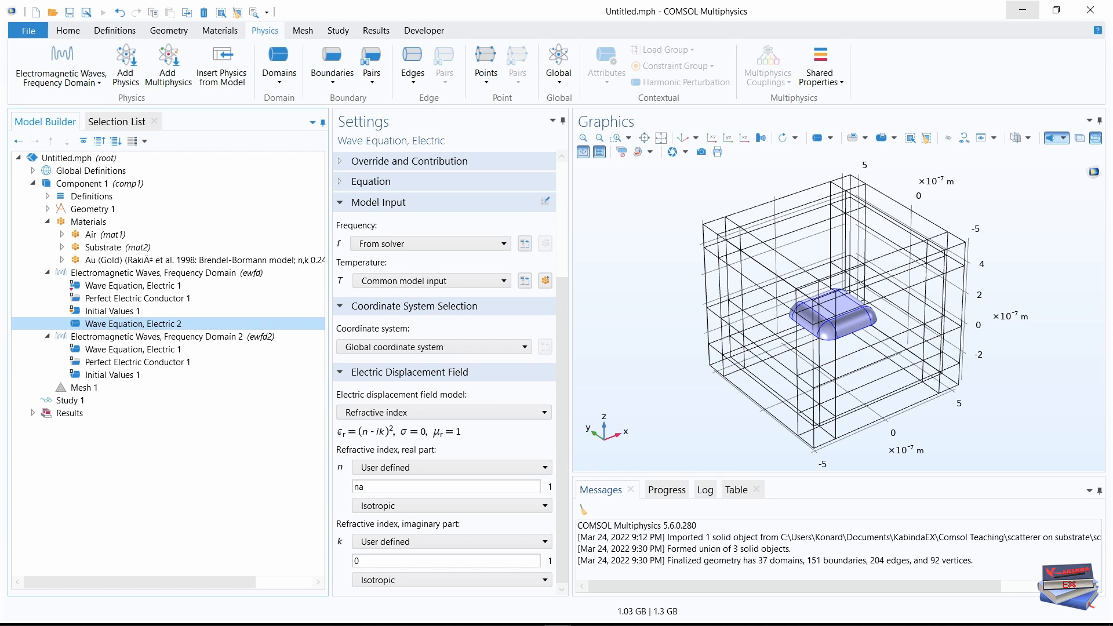
pyautogui.click(184, 625)
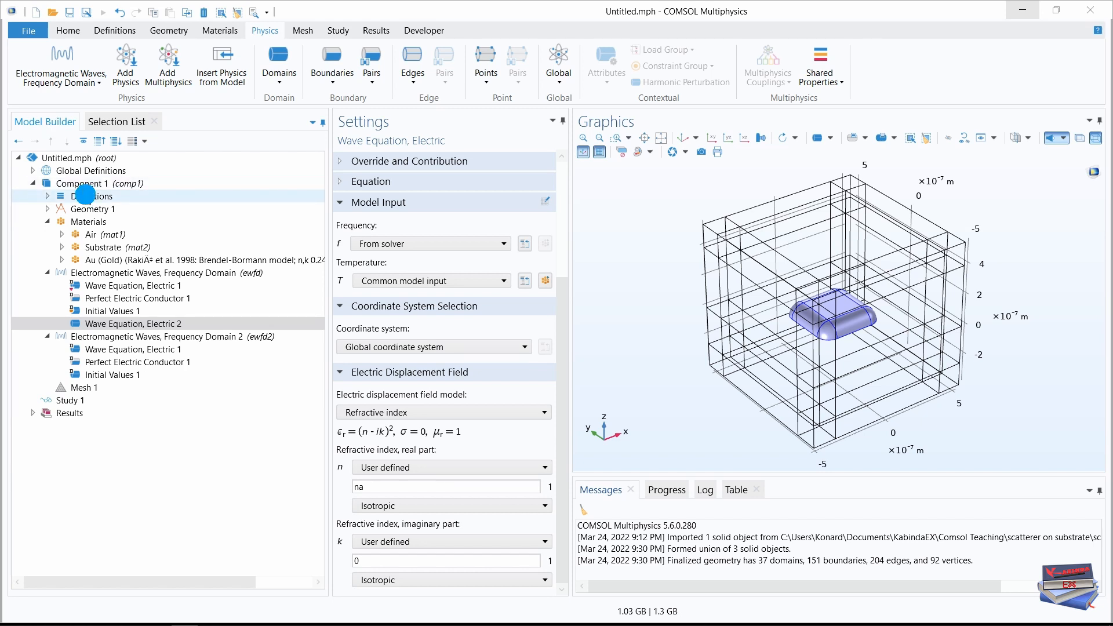
# Step: Add a second variables group to the component definitions, widen its settings, and set its geometric entity level to Boundary
pyautogui.click(86, 198)
pyautogui.rightClick(86, 199)
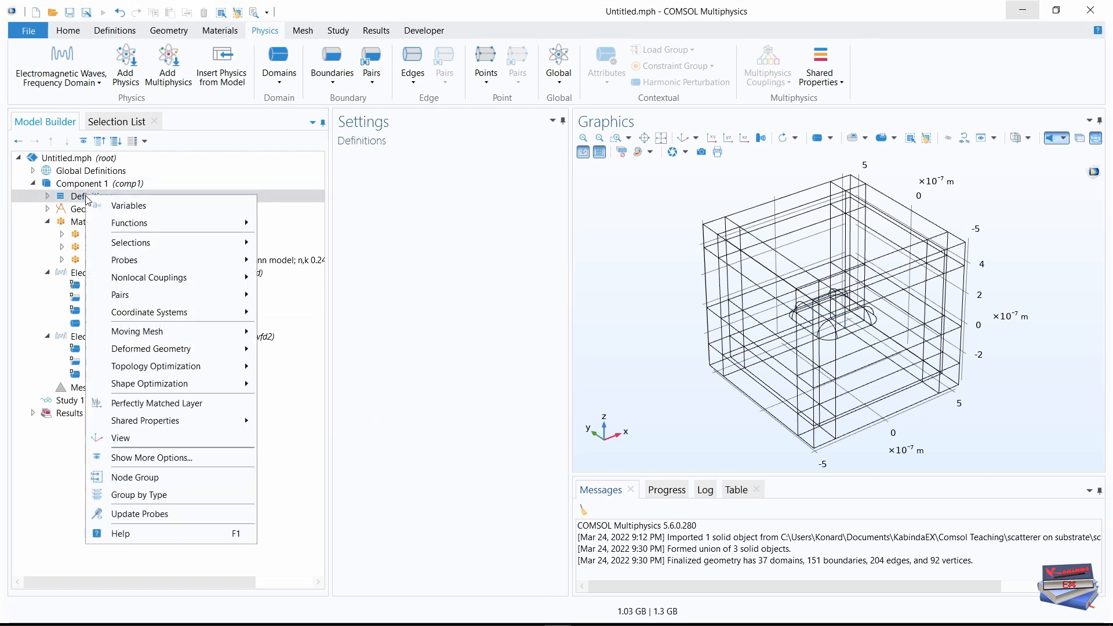
pyautogui.click(128, 207)
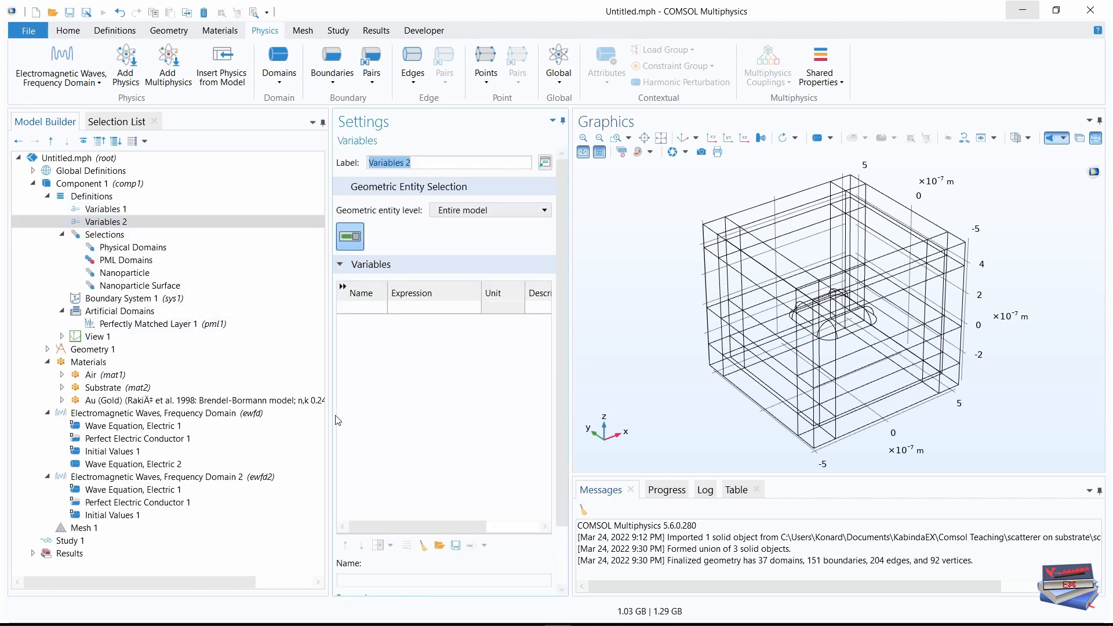
pyautogui.moveTo(318, 418); pyautogui.dragTo(269, 417)
pyautogui.moveTo(570, 396); pyautogui.dragTo(609, 390)
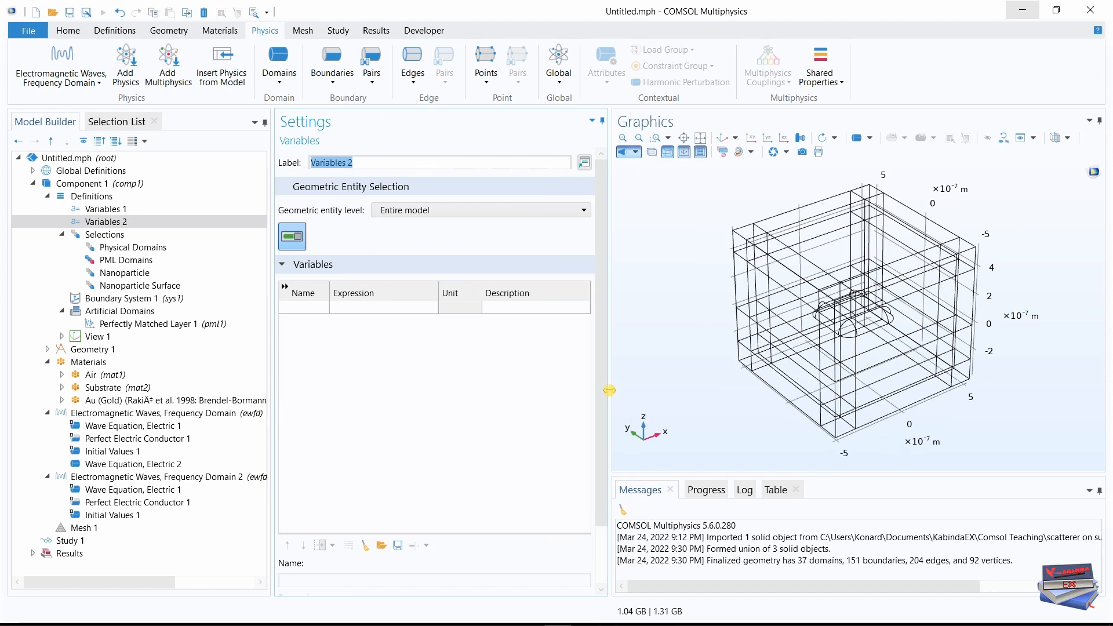
pyautogui.click(579, 211)
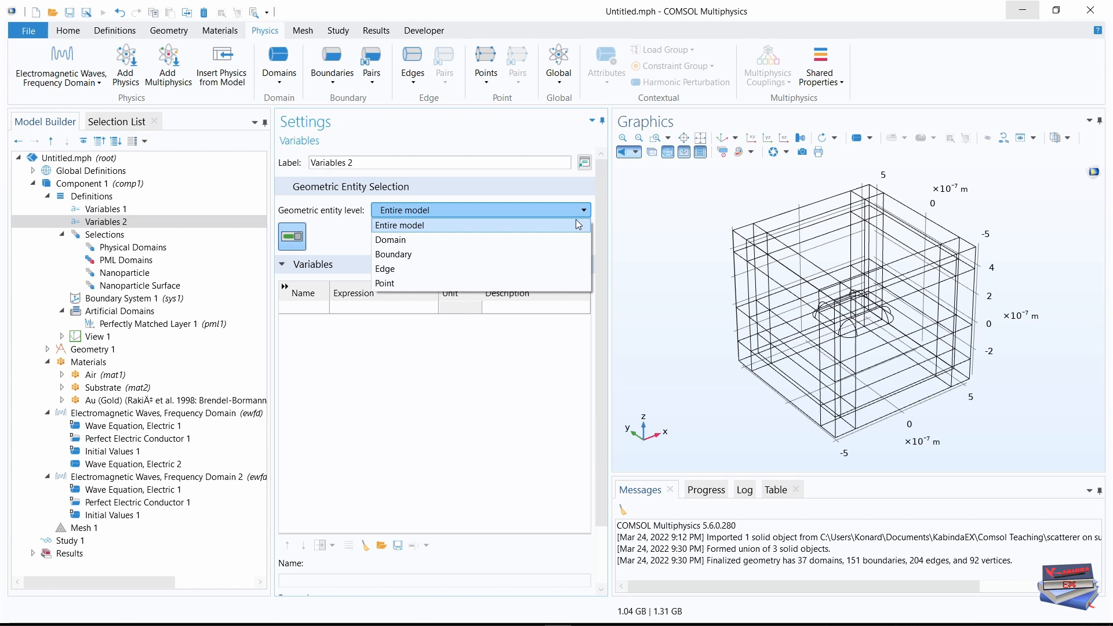
pyautogui.click(429, 254)
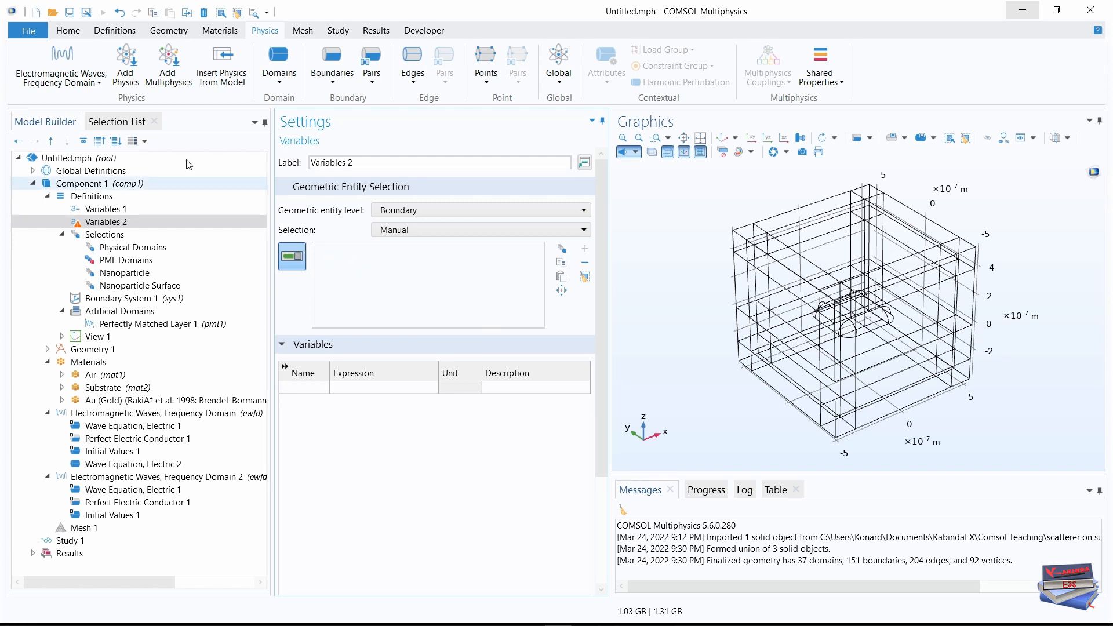
# Step: Assign boundaries 62 and 68 to the second variables group
pyautogui.click(117, 124)
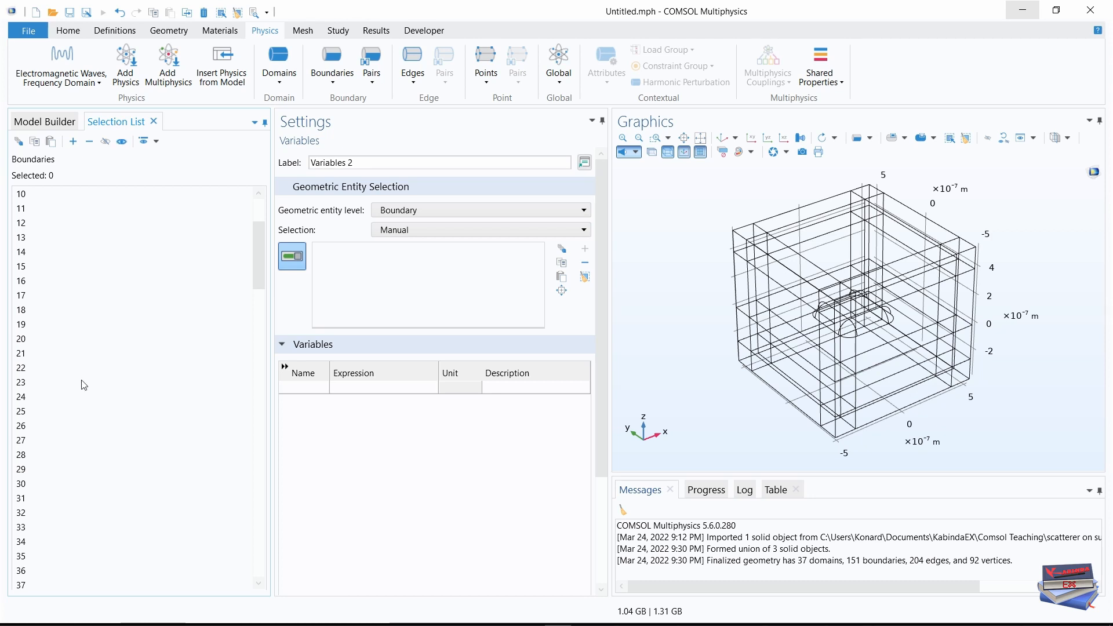
pyautogui.scroll(-4, 96, 407)
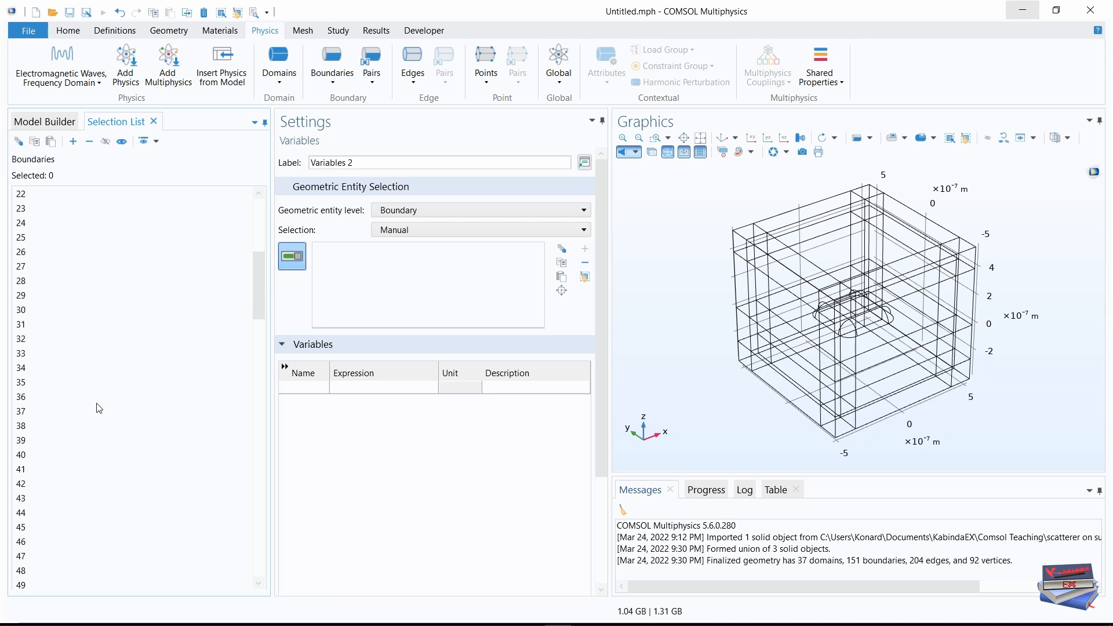
pyautogui.scroll(-12, 99, 409)
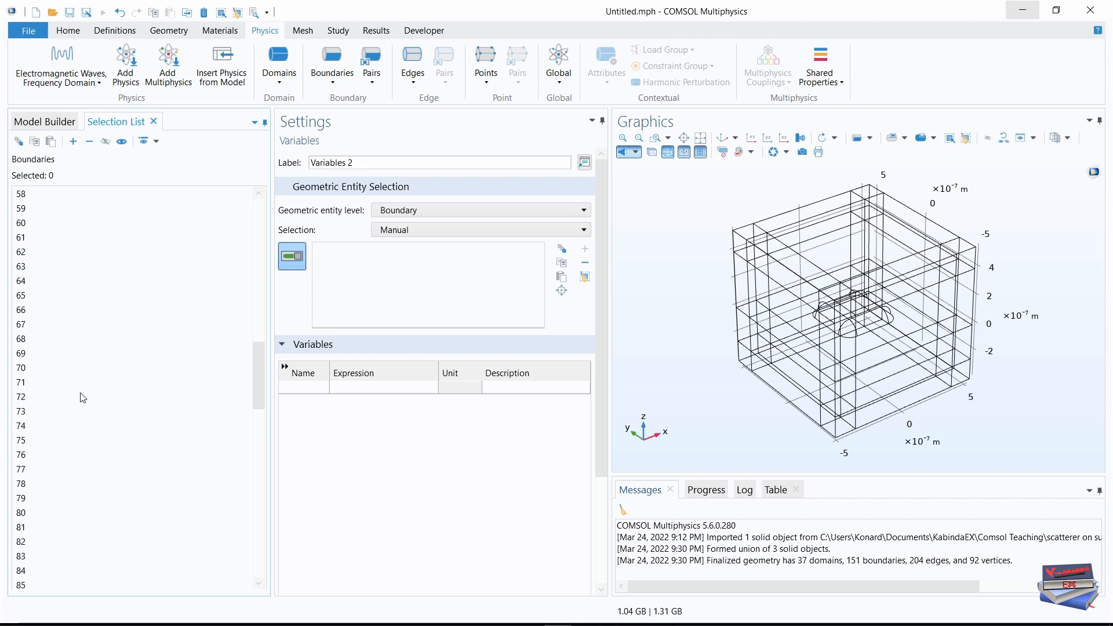
pyautogui.click(25, 253)
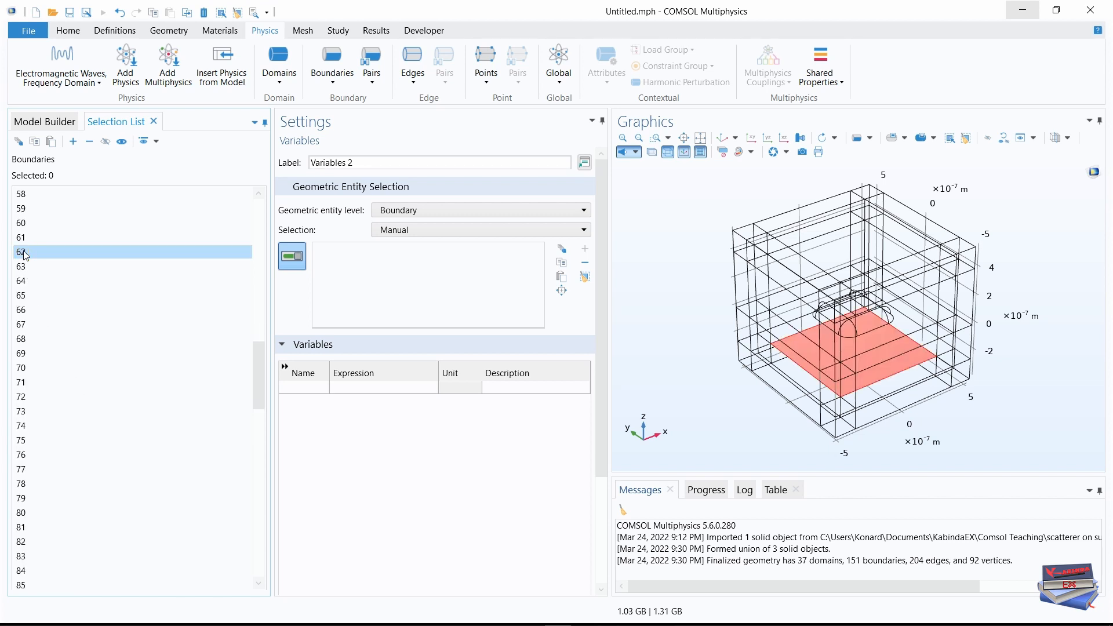
pyautogui.keyDown('ctrl'); pyautogui.click(24, 339); pyautogui.keyUp('ctrl')
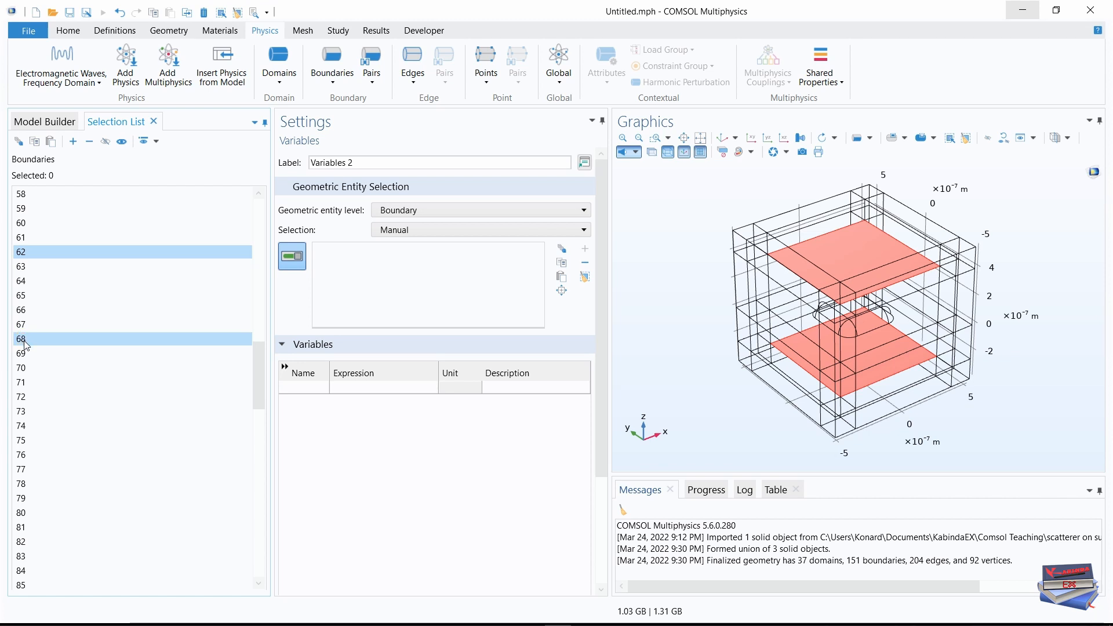
pyautogui.click(72, 141)
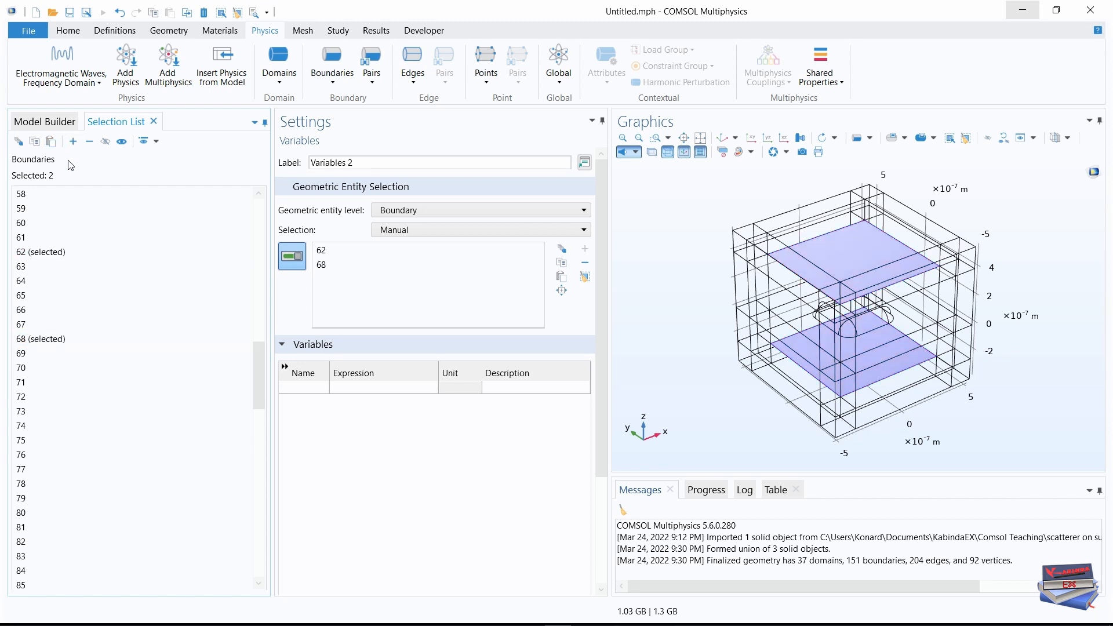
pyautogui.click(40, 131)
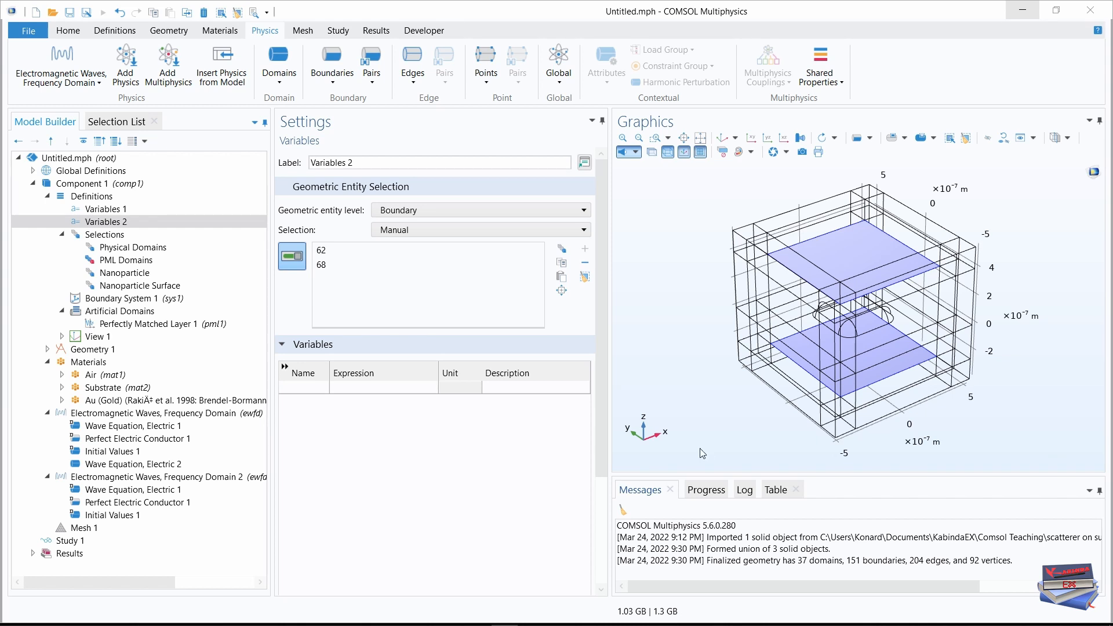
# Step: Enter the expressions -sin(phi) and cos(phi) in the first two rows of the second variables group
pyautogui.click(346, 388)
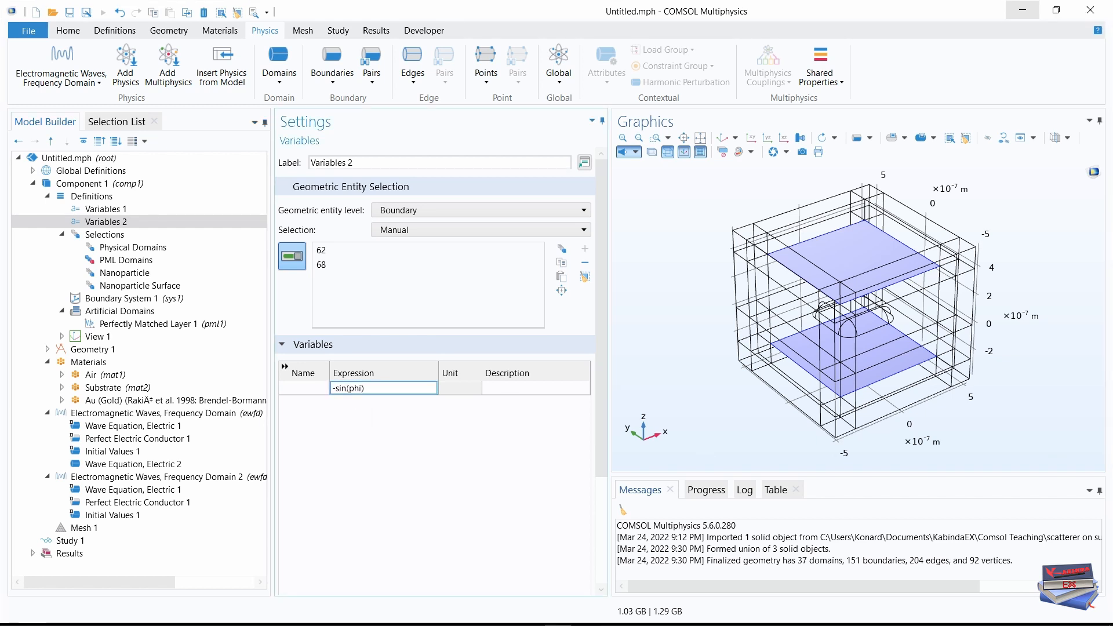
pyautogui.write('-sin(phi)')
pyautogui.click(381, 436)
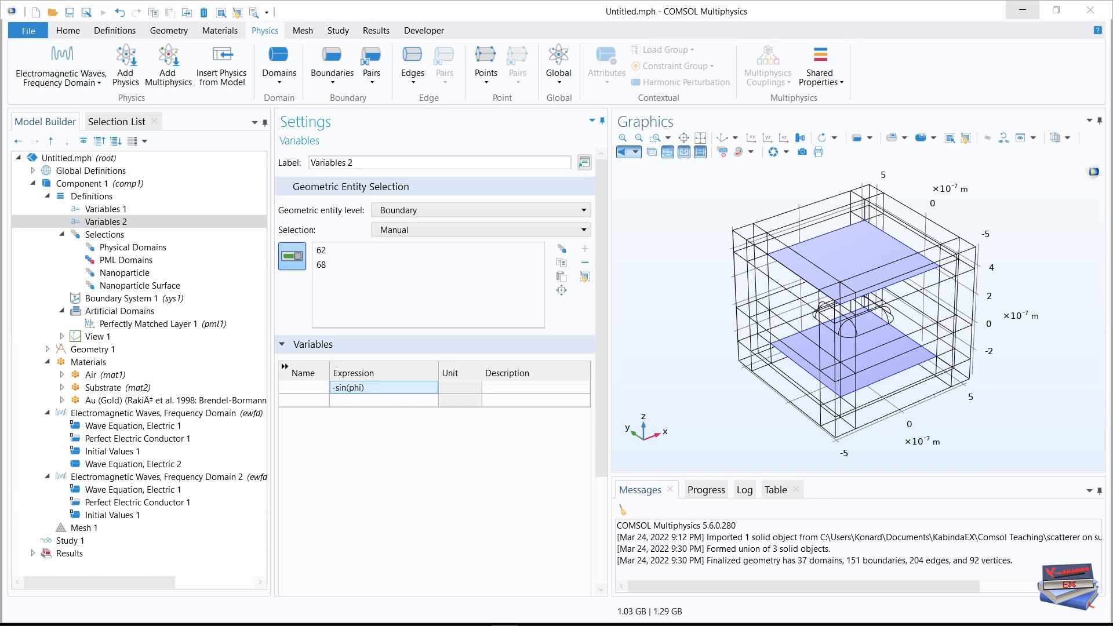
pyautogui.click(349, 402)
pyautogui.write('cos(phi)')
pyautogui.click(371, 459)
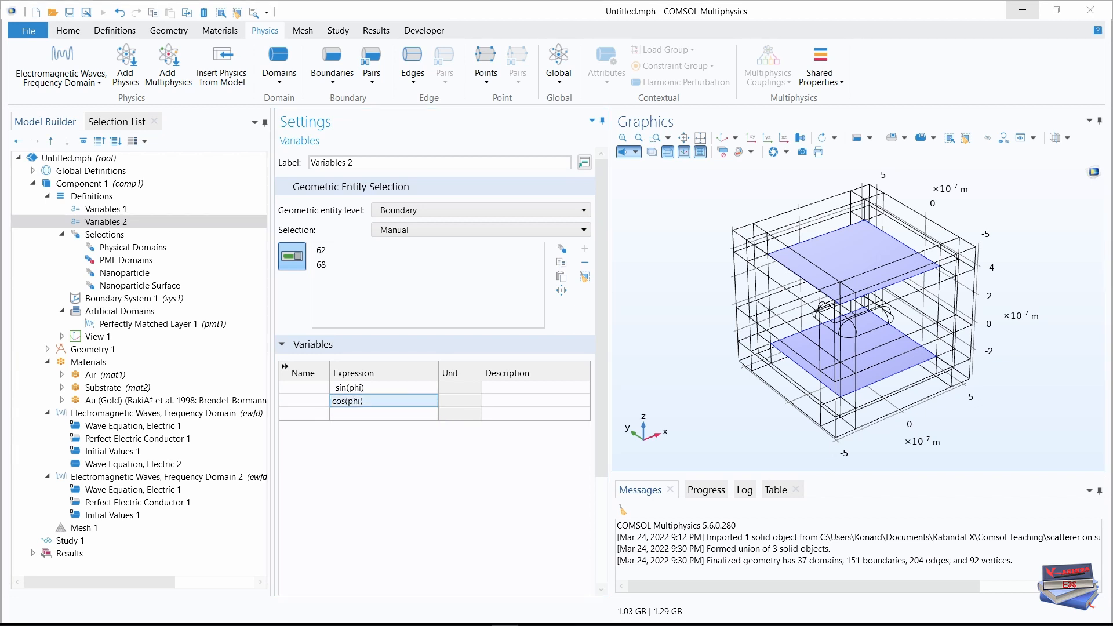
# Step: Name the cos(phi) variable E0x and enter the name E0y in the row below it
pyautogui.click(295, 402)
pyautogui.write('E0x')
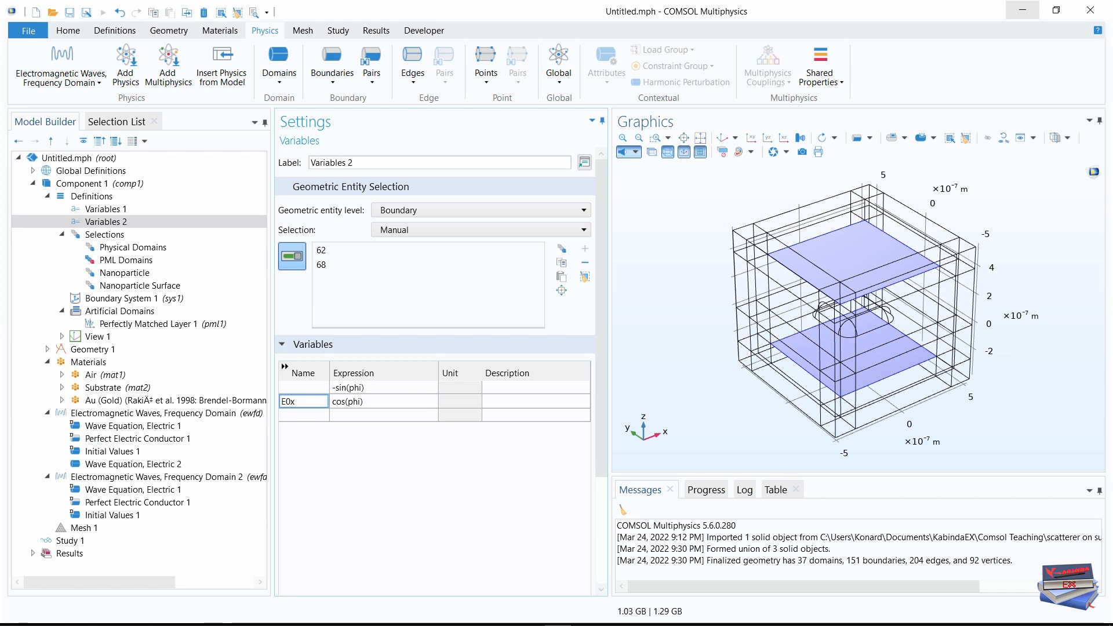
pyautogui.click(298, 415)
pyautogui.write('E0x')
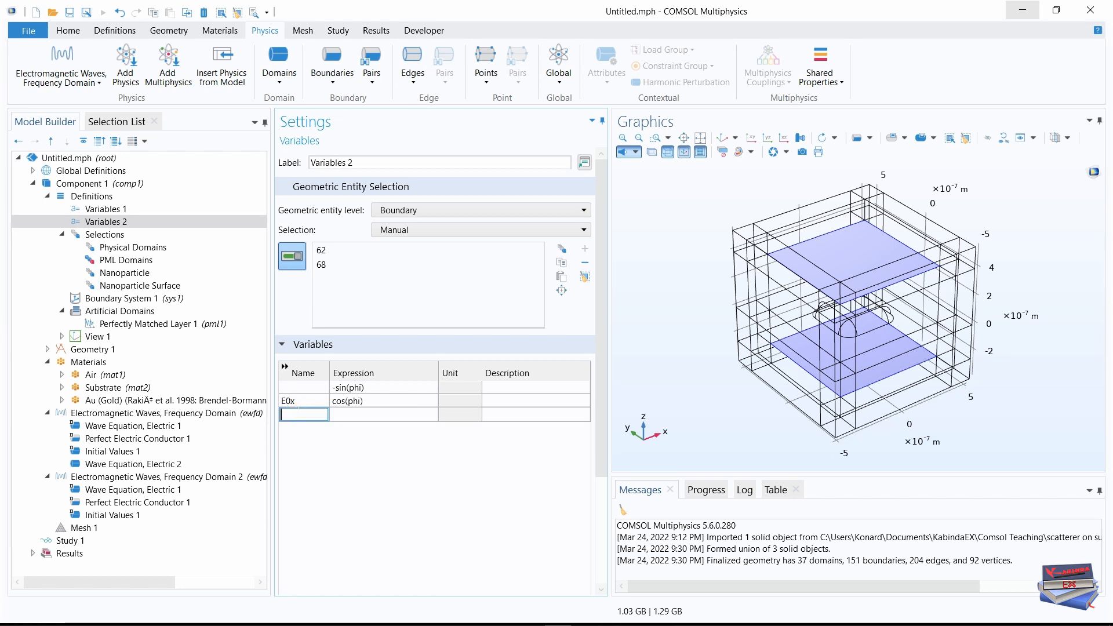
pyautogui.write('y')
pyautogui.press('Return')
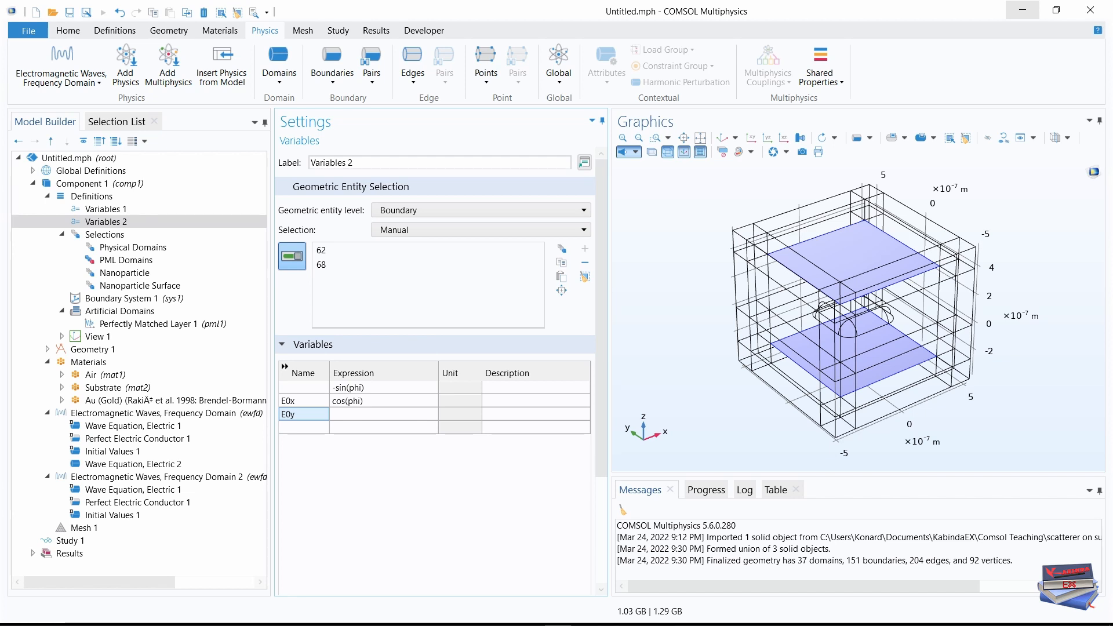
# Step: Add a Port boundary condition to the first electromagnetic waves interface and assign it to boundary 68
pyautogui.click(331, 87)
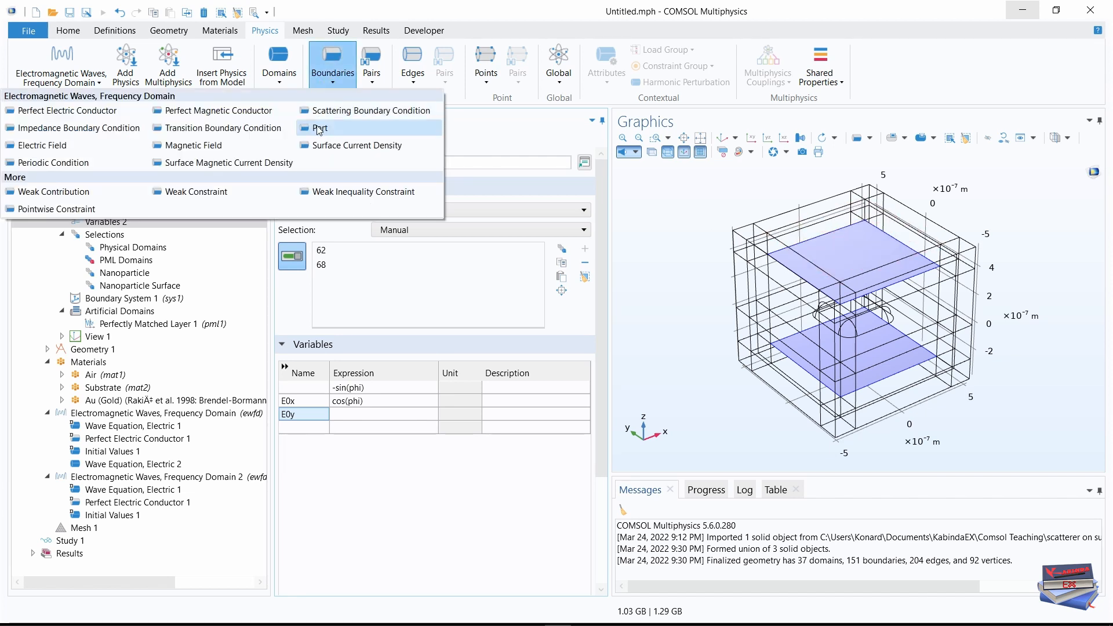
pyautogui.press('Escape')
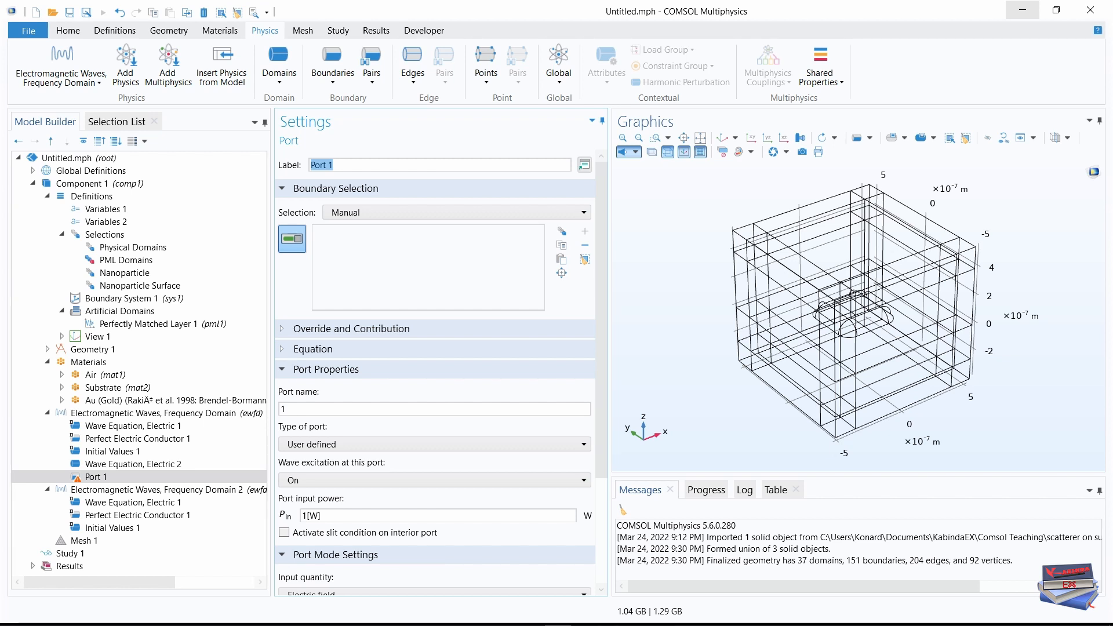
pyautogui.click(413, 271)
pyautogui.click(116, 122)
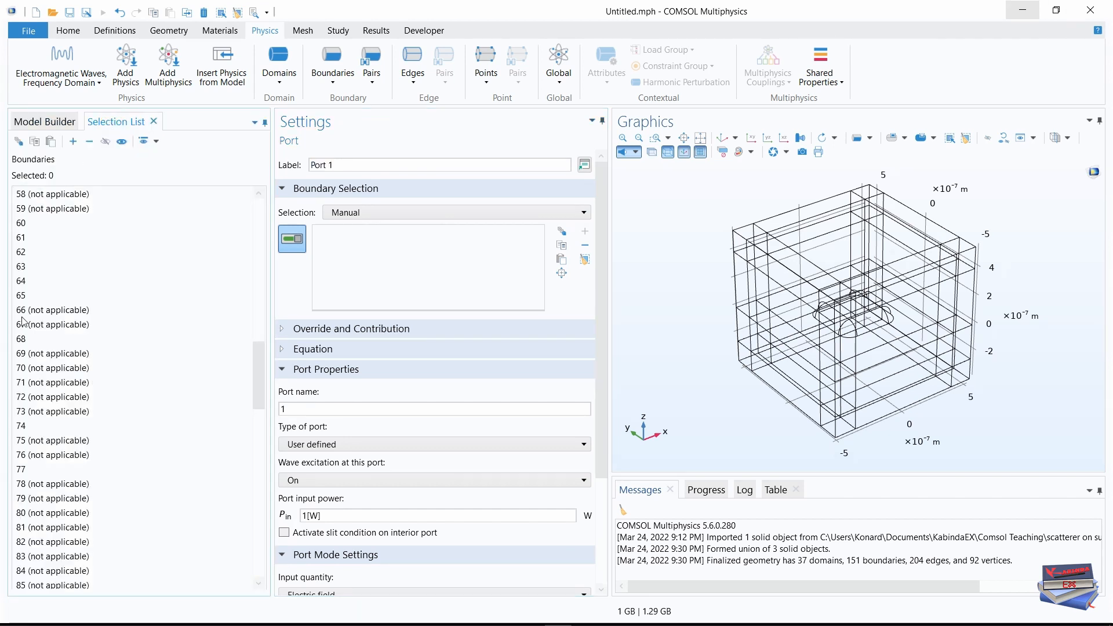
pyautogui.click(20, 338)
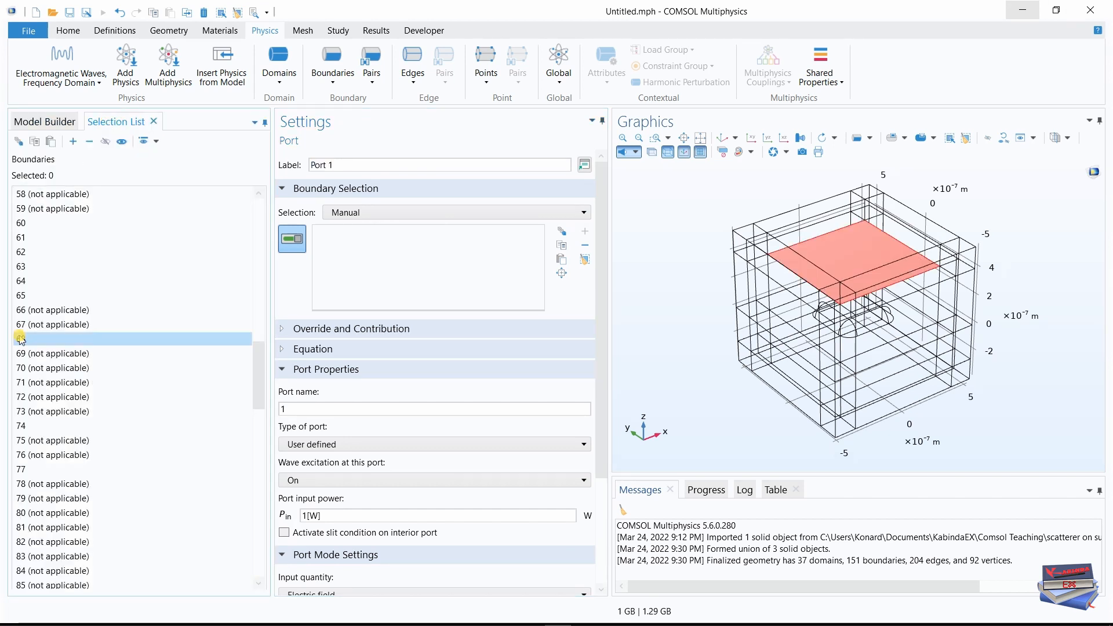
pyautogui.click(72, 142)
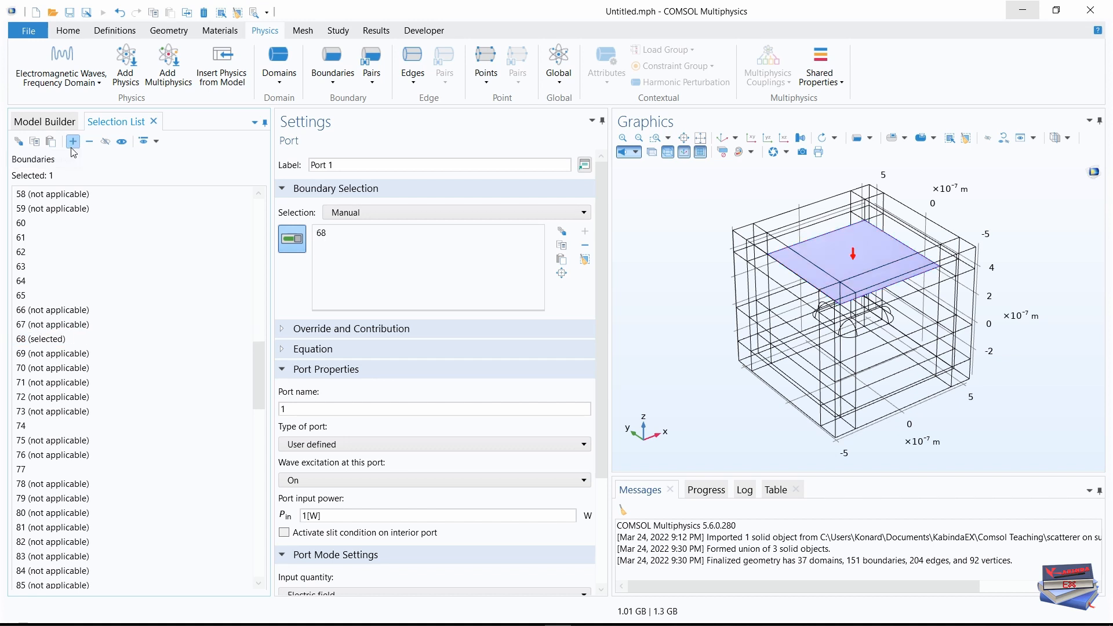
pyautogui.click(49, 122)
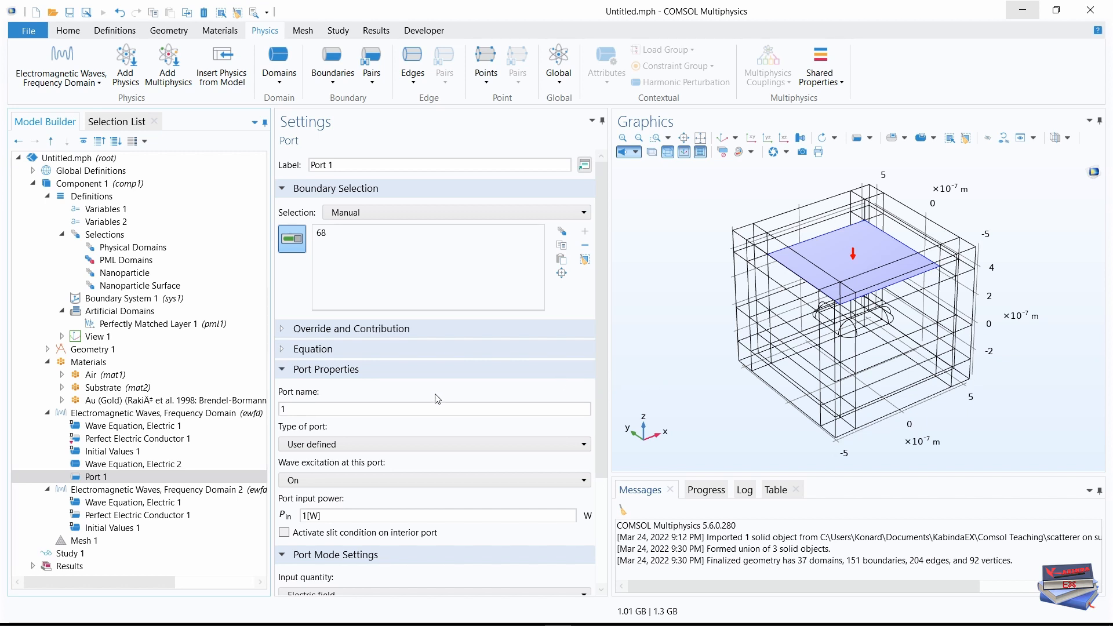
# Step: Set the port's input power to P and its type to Periodic
pyautogui.moveTo(600, 346); pyautogui.dragTo(604, 410)
pyautogui.click(308, 320)
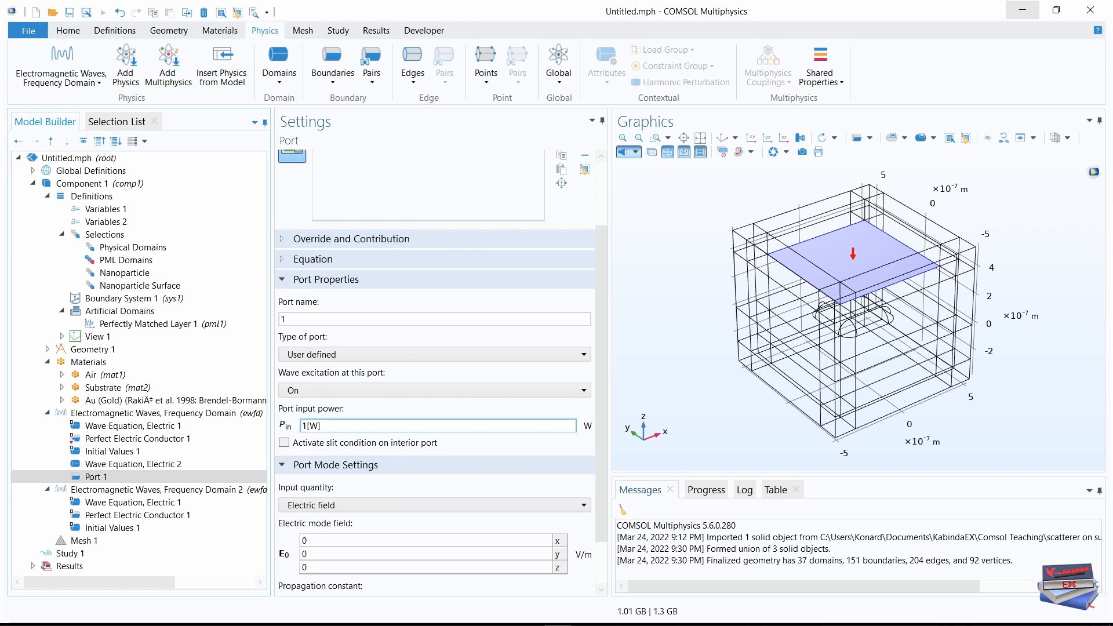
pyautogui.click(332, 425)
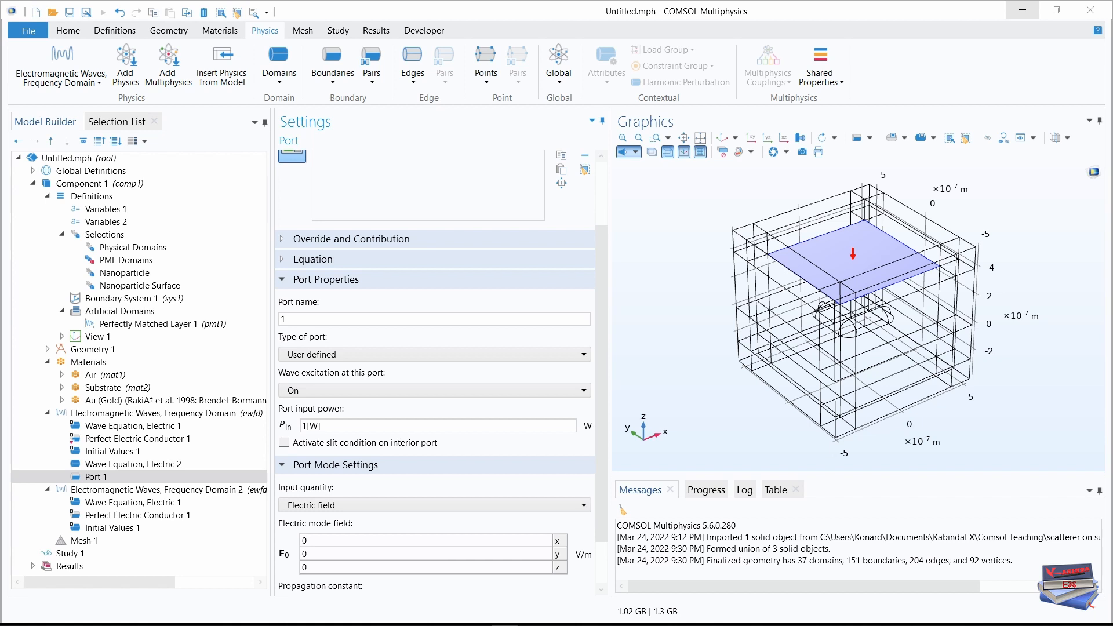
pyautogui.click(316, 424)
pyautogui.moveTo(315, 424); pyautogui.dragTo(294, 426)
pyautogui.write('P')
pyautogui.press('Return')
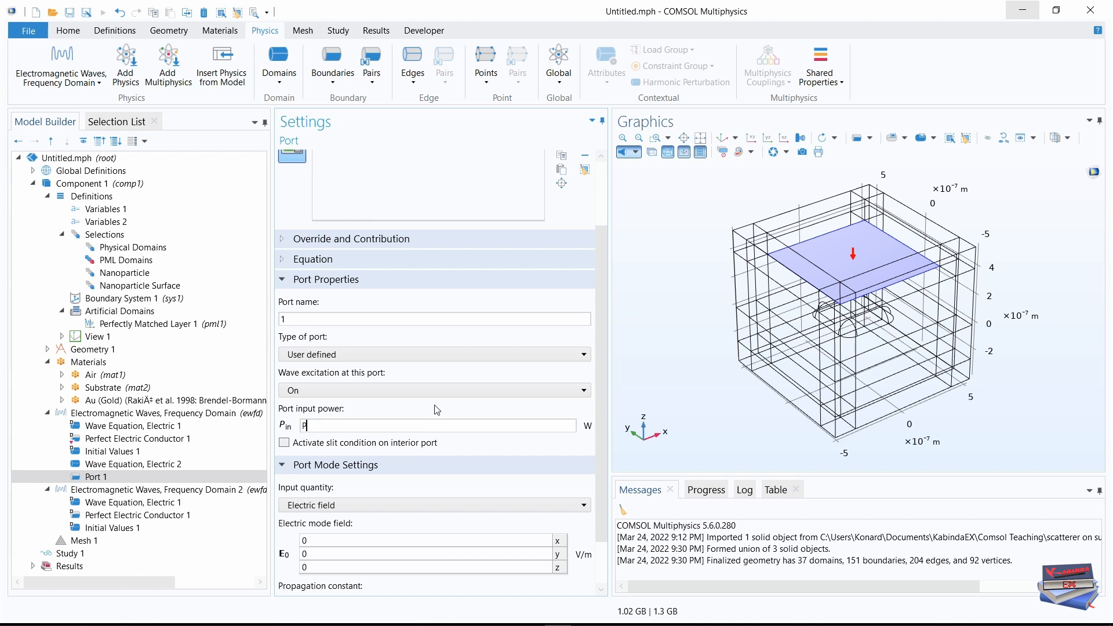
pyautogui.click(493, 353)
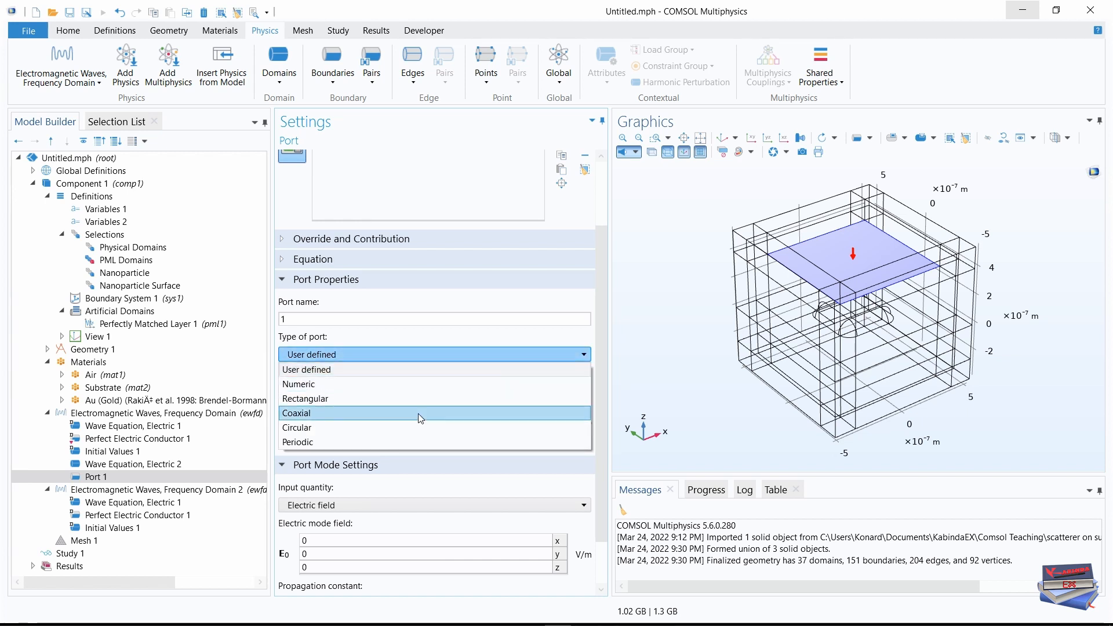
pyautogui.click(364, 443)
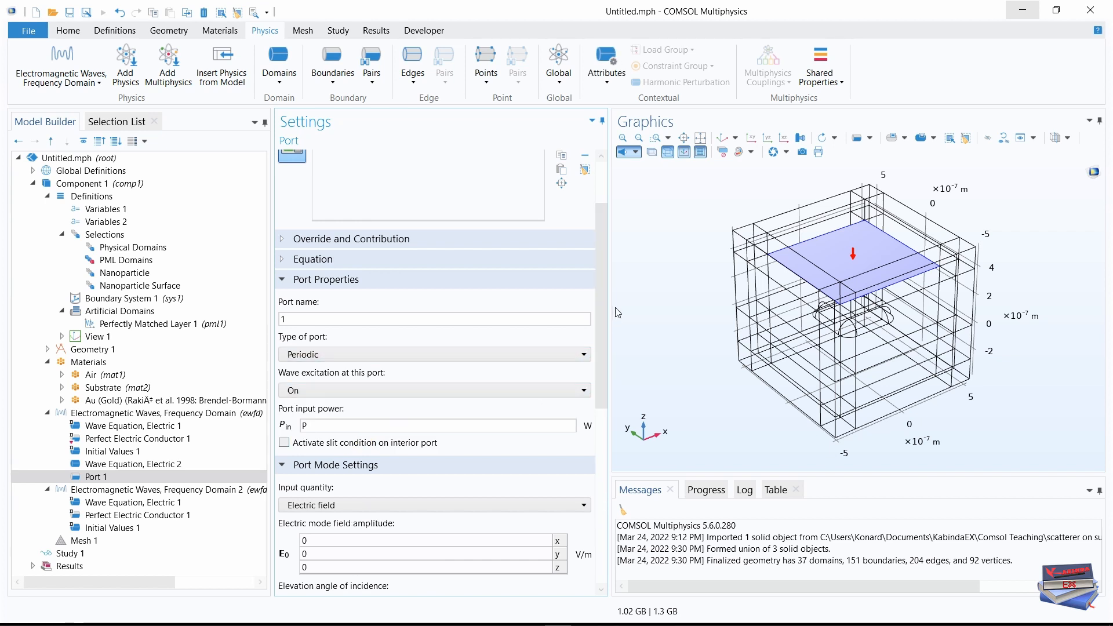
# Step: Set the port's electric mode field amplitude to E0x in the x component and E0y in the y component
pyautogui.moveTo(603, 296); pyautogui.dragTo(596, 337)
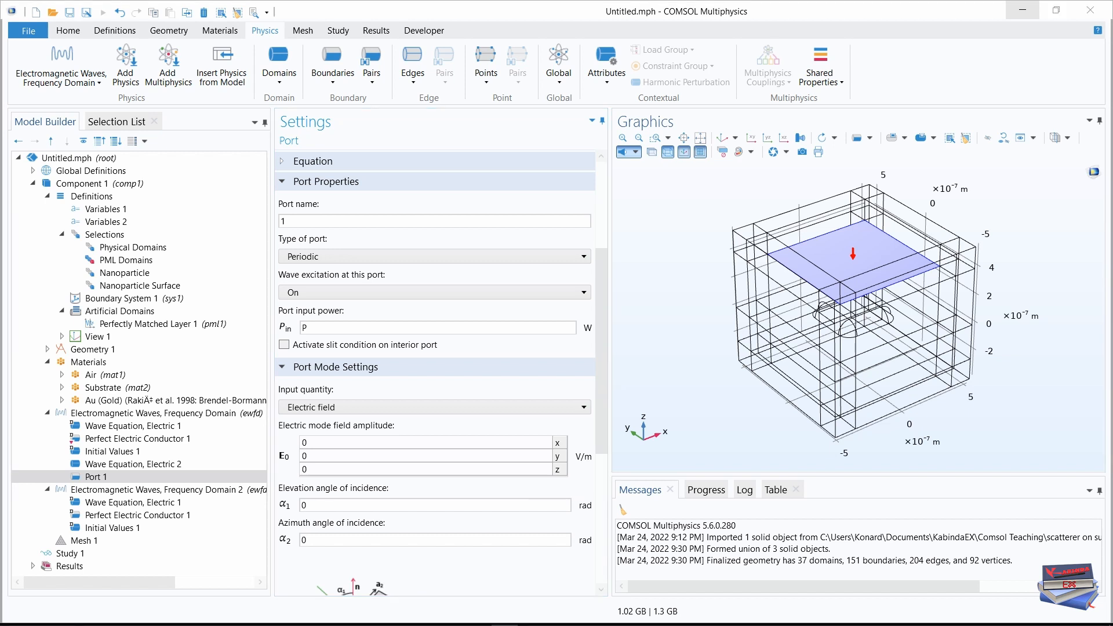
pyautogui.click(322, 443)
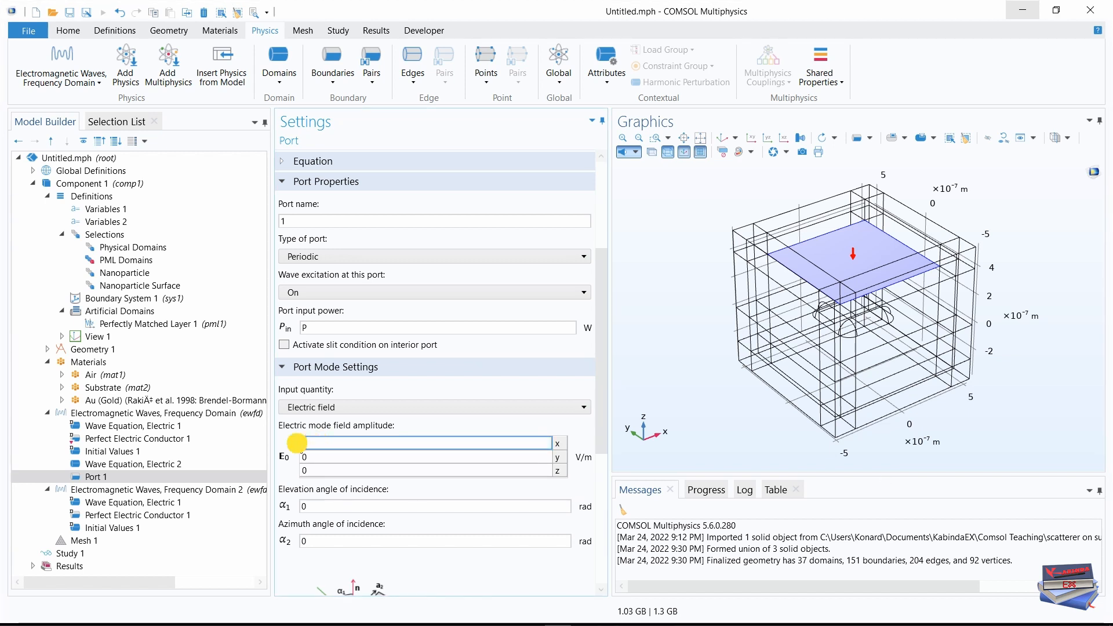
pyautogui.write('E0x')
pyautogui.click(302, 456)
pyautogui.write('E0x')
pyautogui.doubleClick(311, 470)
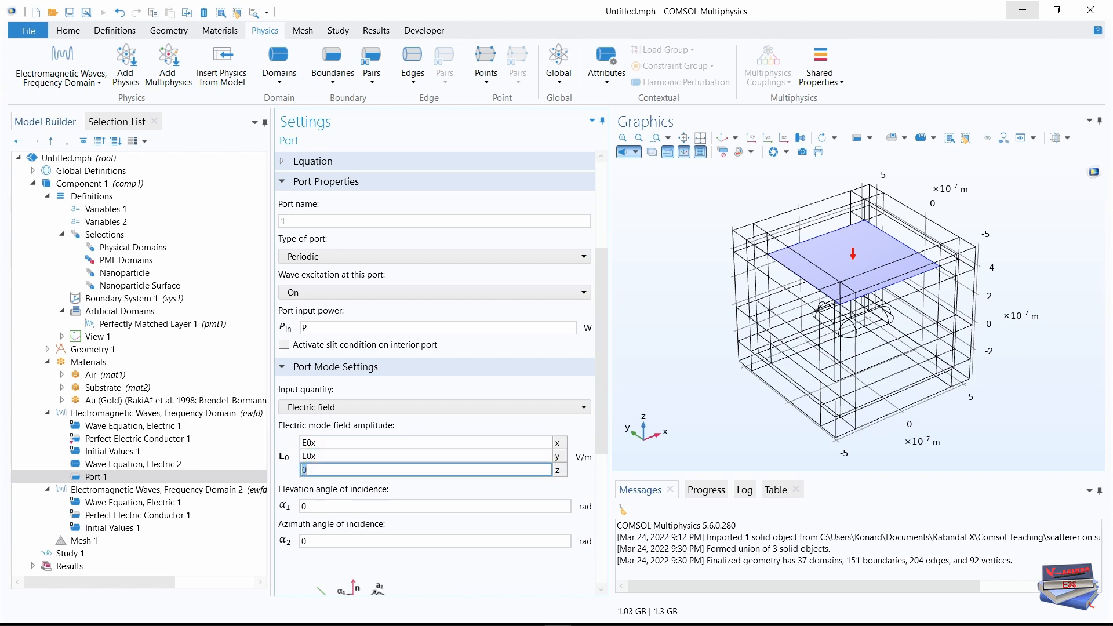
pyautogui.click(313, 455)
pyautogui.write('E0')
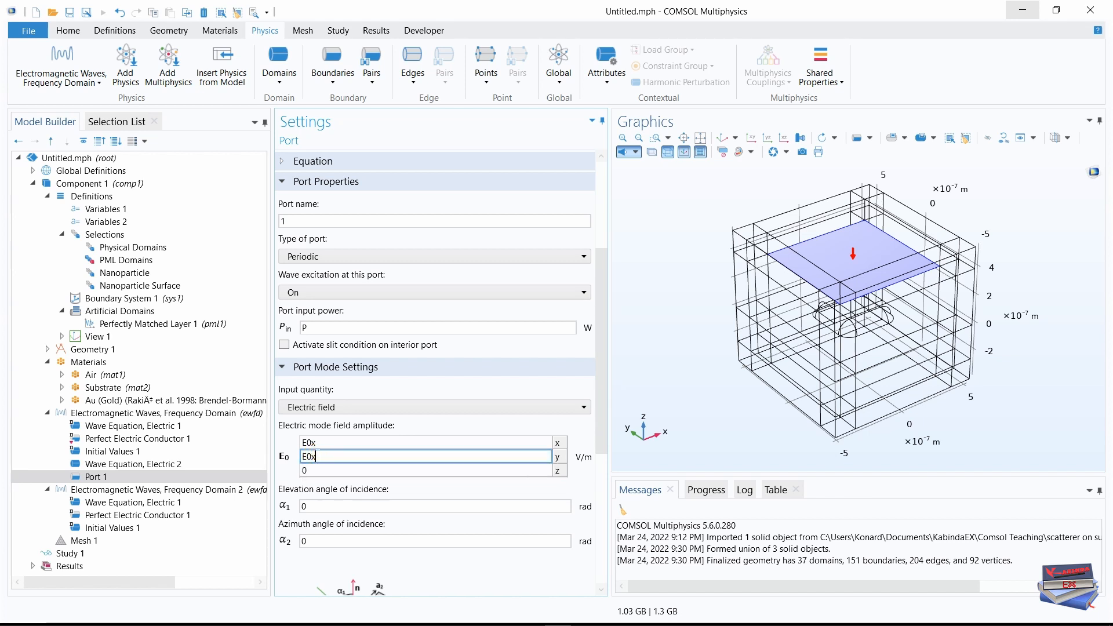
pyautogui.write('y')
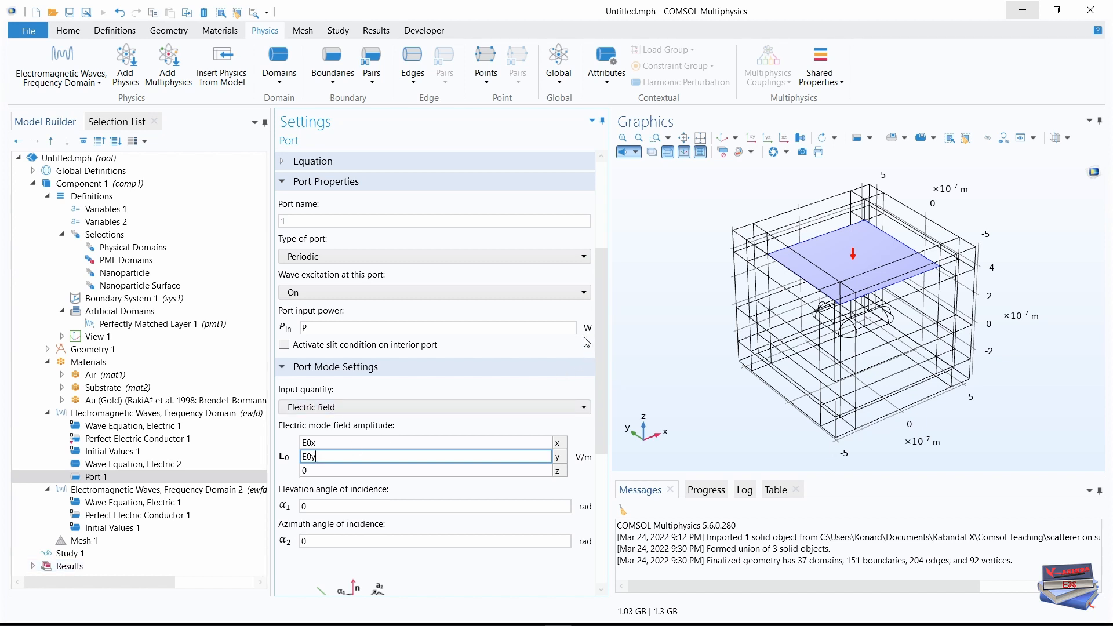
# Step: Set the port's elevation angle of incidence to theta and its azimuth angle of incidence to phi
pyautogui.moveTo(599, 323); pyautogui.dragTo(600, 315)
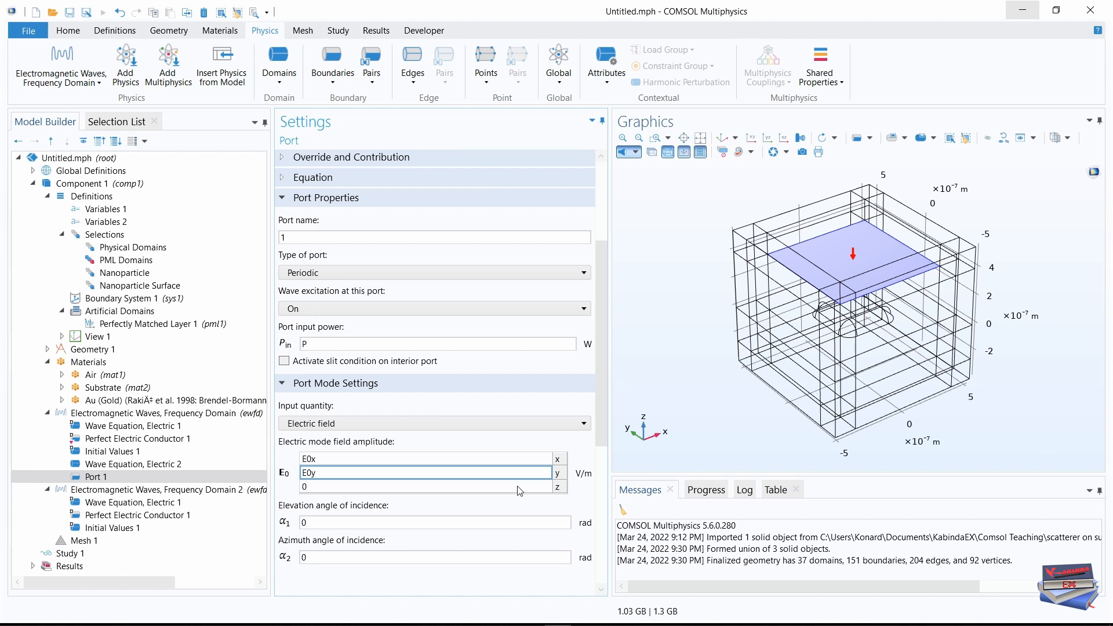
pyautogui.moveTo(599, 383); pyautogui.dragTo(586, 472)
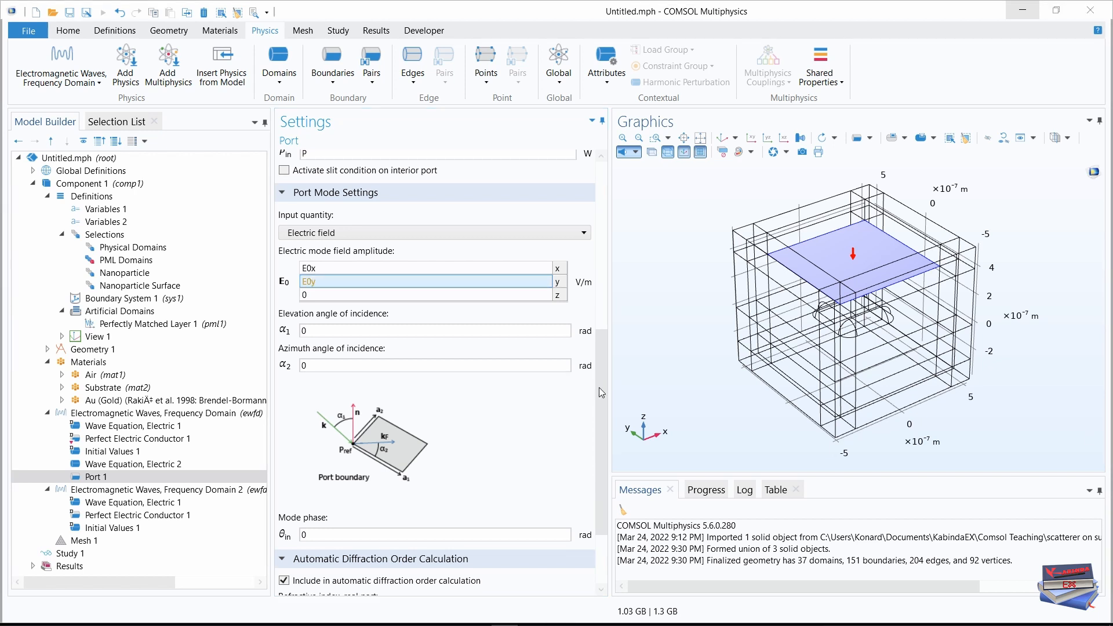
pyautogui.click(336, 330)
pyautogui.press('BackSpace')
pyautogui.write('theta')
pyautogui.press('Tab')
pyautogui.click(282, 368)
pyautogui.write('phi')
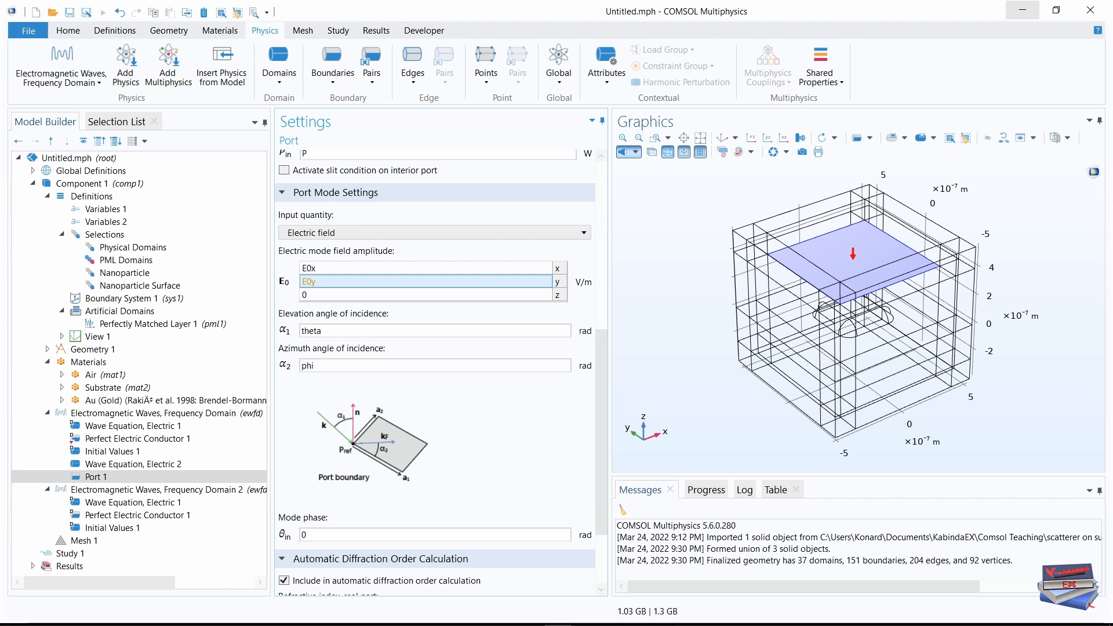
# Step: Set the real part of the first port's refractive index to nb for the automatic diffraction order calculation
pyautogui.scroll(3, 435, 359)
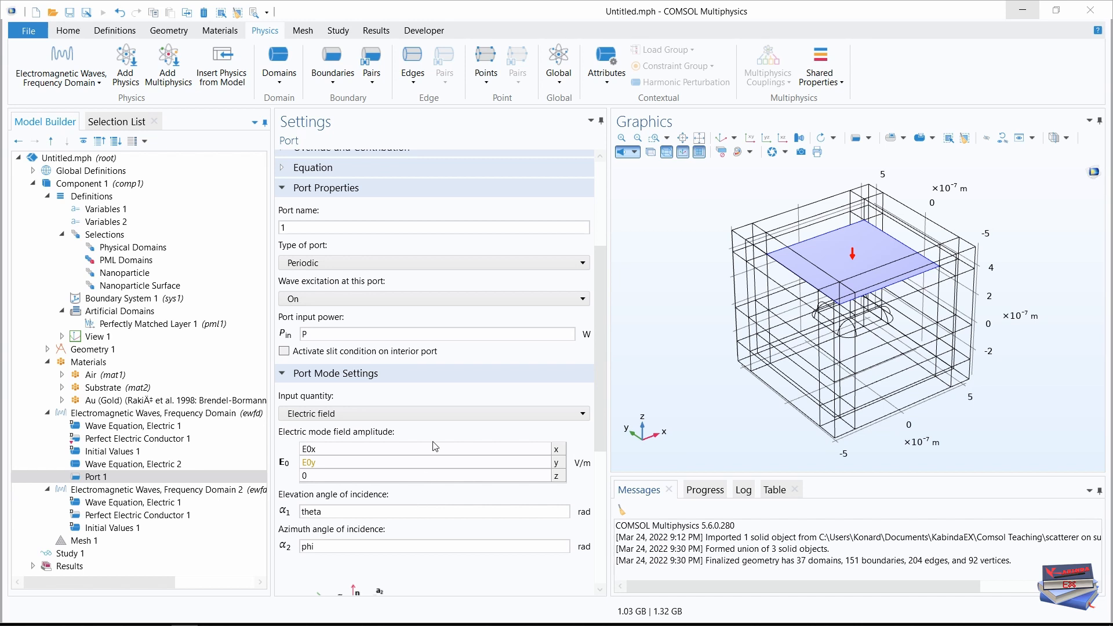
pyautogui.click(601, 279)
pyautogui.moveTo(601, 279); pyautogui.dragTo(628, 423)
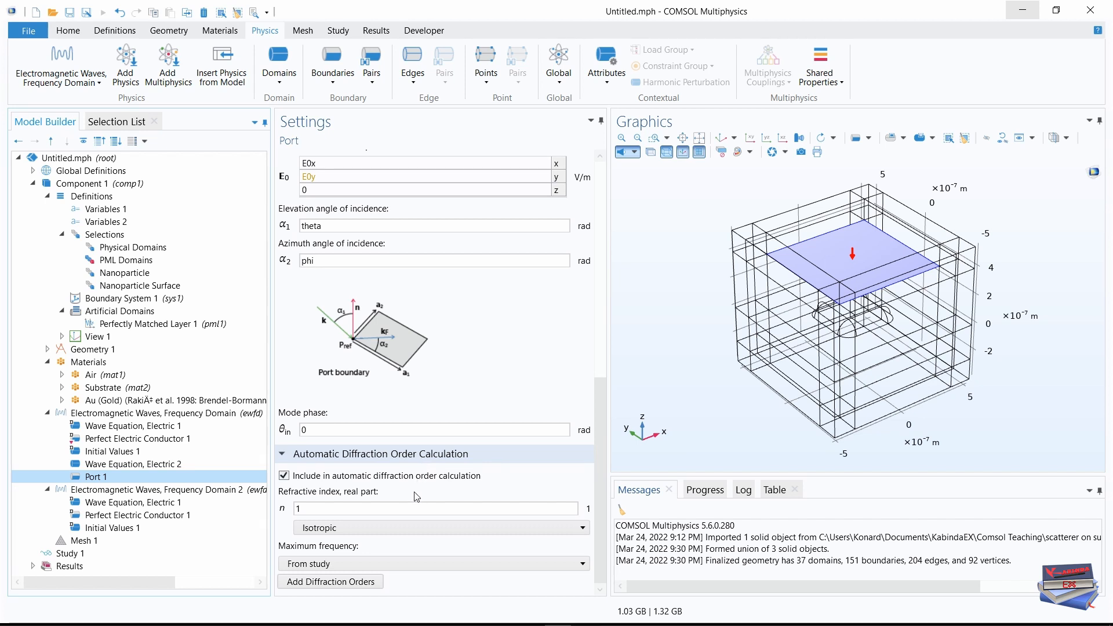
pyautogui.click(303, 509)
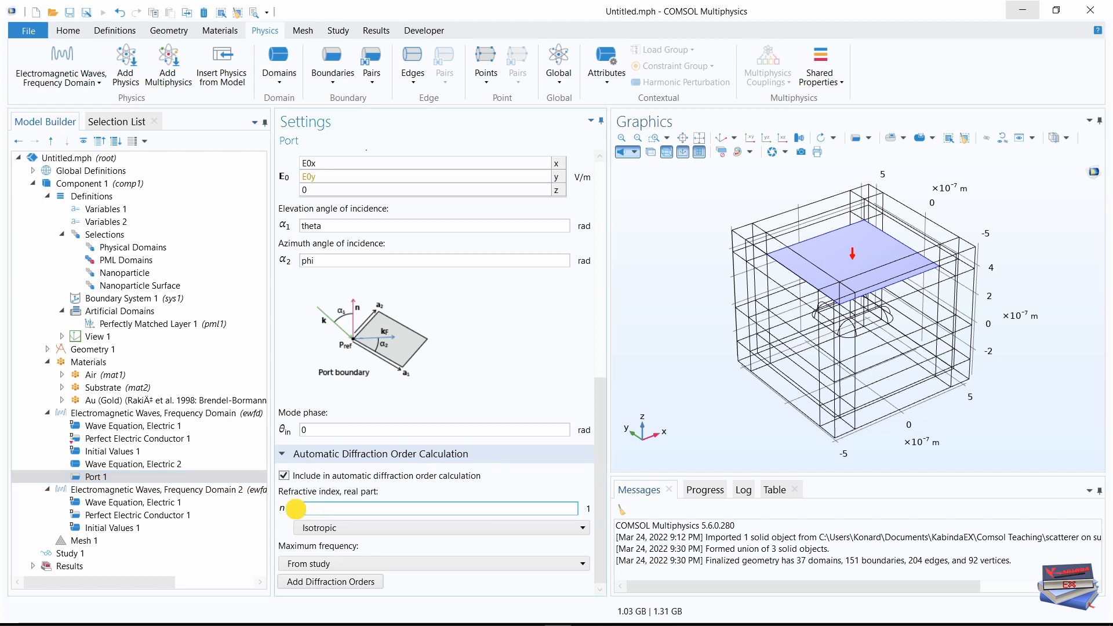
pyautogui.write('nb')
pyautogui.press('Tab')
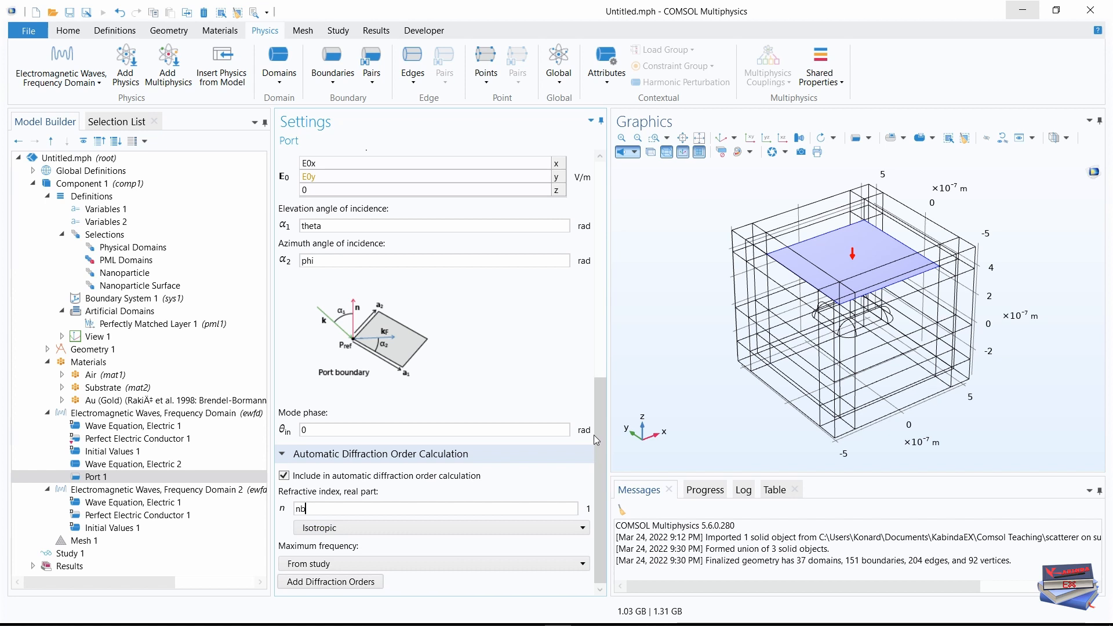
pyautogui.moveTo(600, 429); pyautogui.dragTo(600, 399)
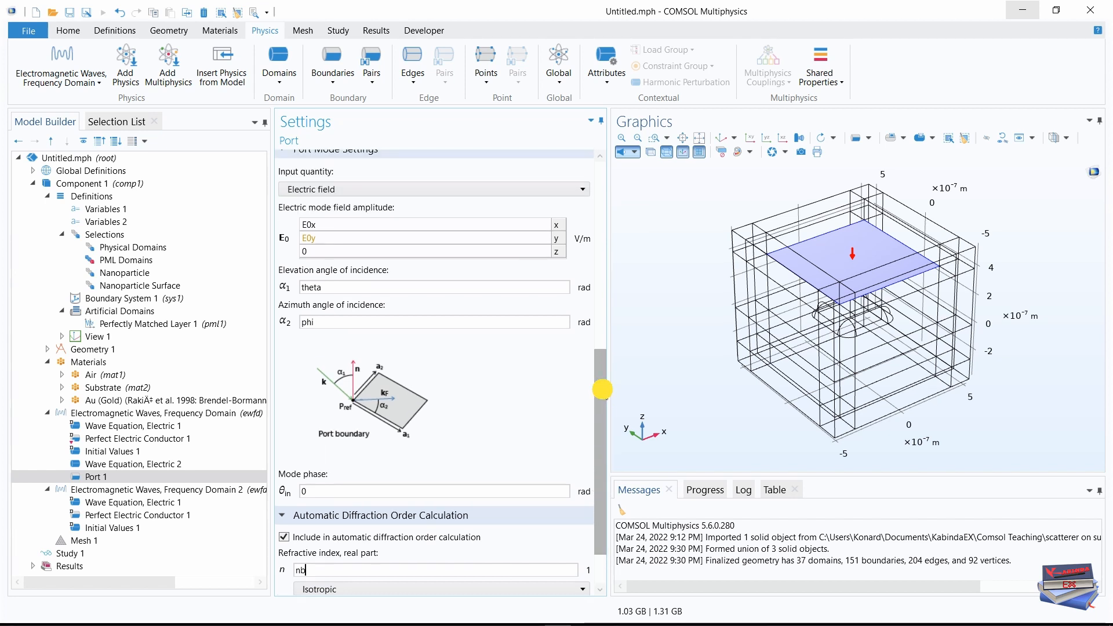
# Step: Add a new row with the expression cos(phi) to the boundary variables in Variables 2
pyautogui.click(106, 223)
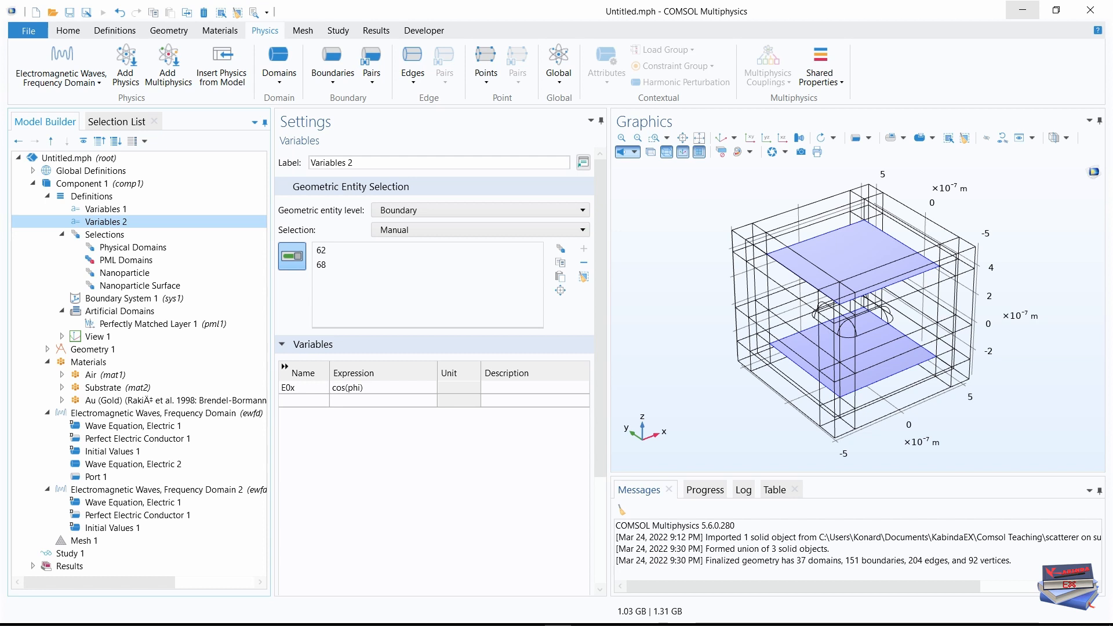
pyautogui.click(383, 468)
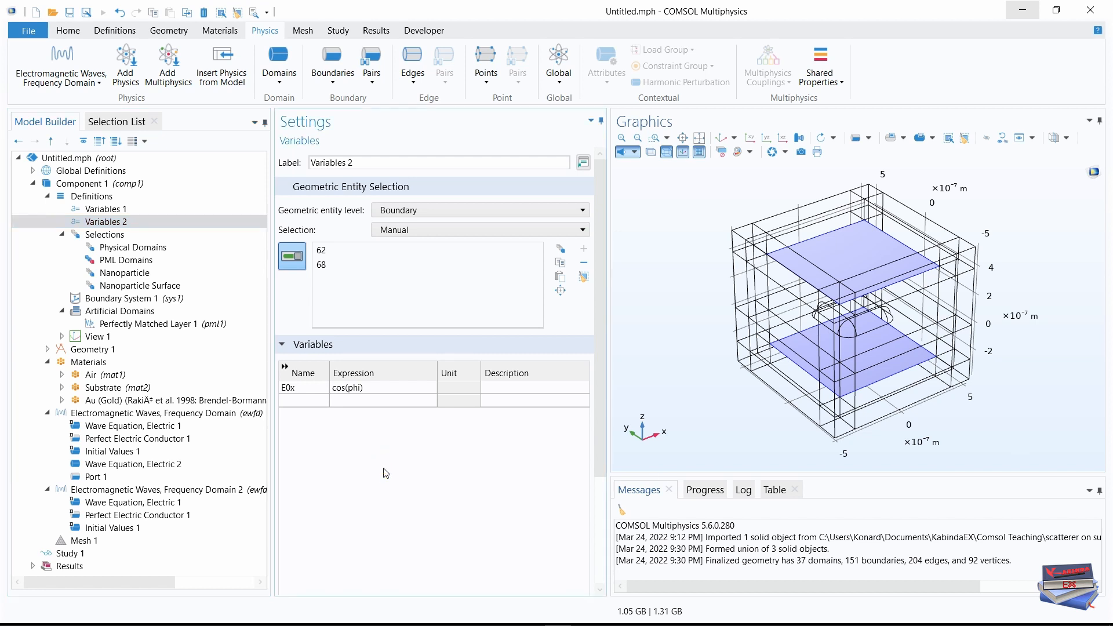
pyautogui.hotkey('alt', 'Tab')
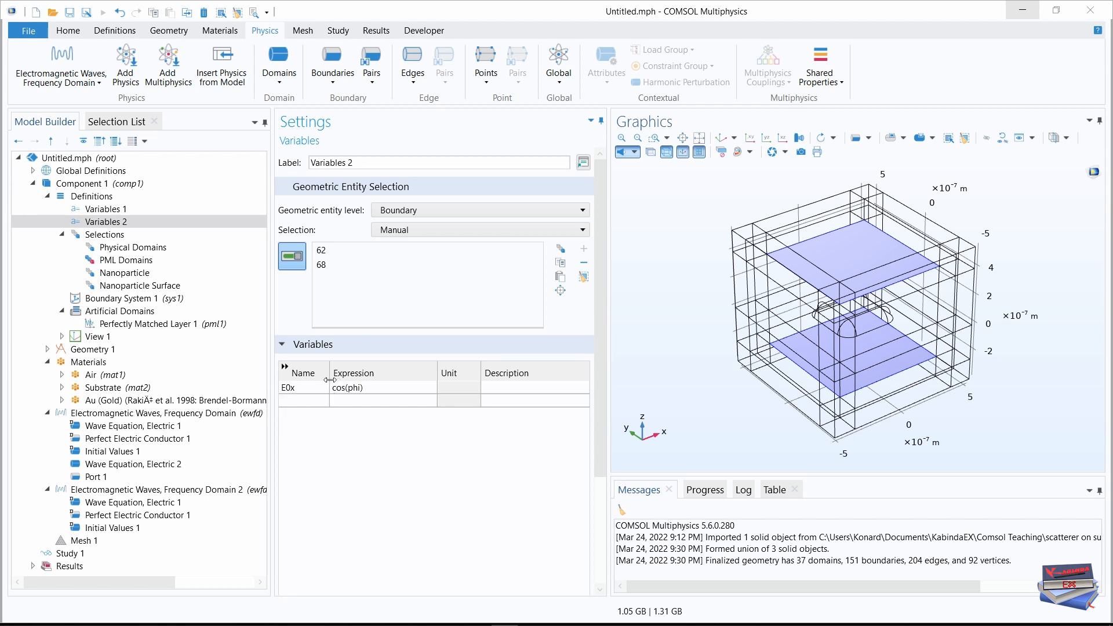
pyautogui.click(311, 392)
pyautogui.click(368, 388)
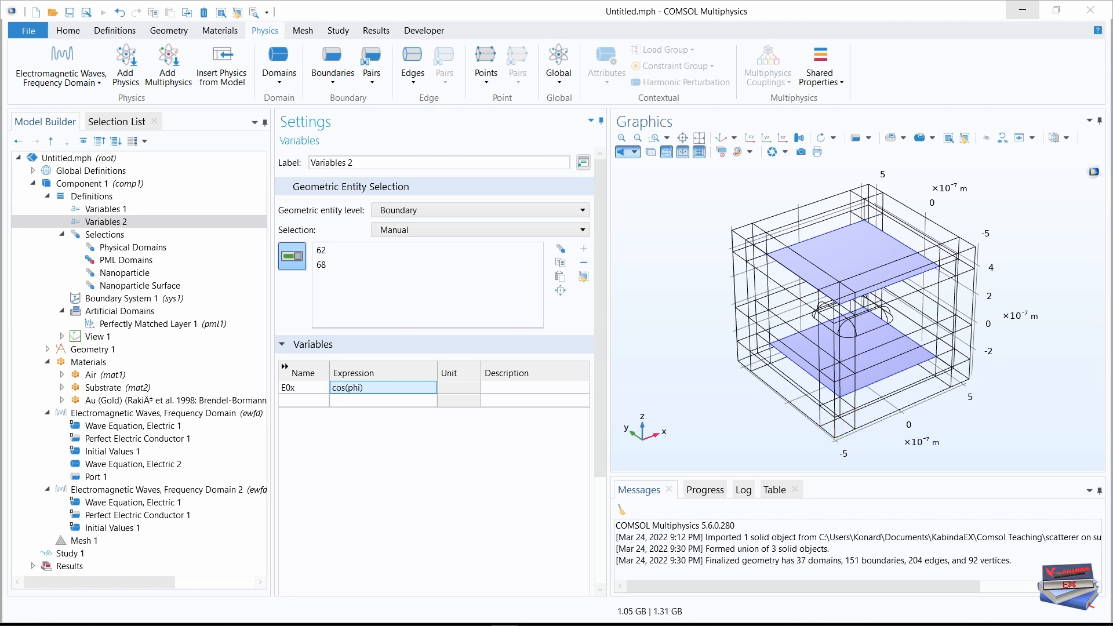
pyautogui.click(348, 401)
pyautogui.write('cos(phi)')
pyautogui.click(350, 439)
# Step: Name the new variable in the second row of Variables 2 E0y
pyautogui.click(294, 388)
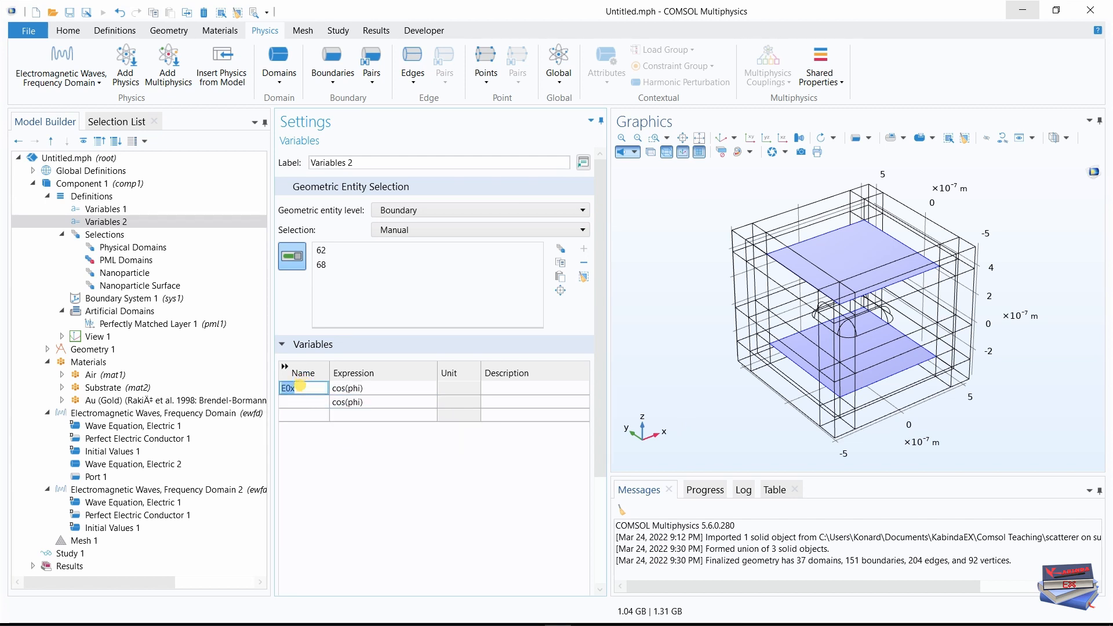
pyautogui.click(293, 401)
pyautogui.write('E0x')
pyautogui.press('BackSpace')
pyautogui.write('y')
pyautogui.click(337, 461)
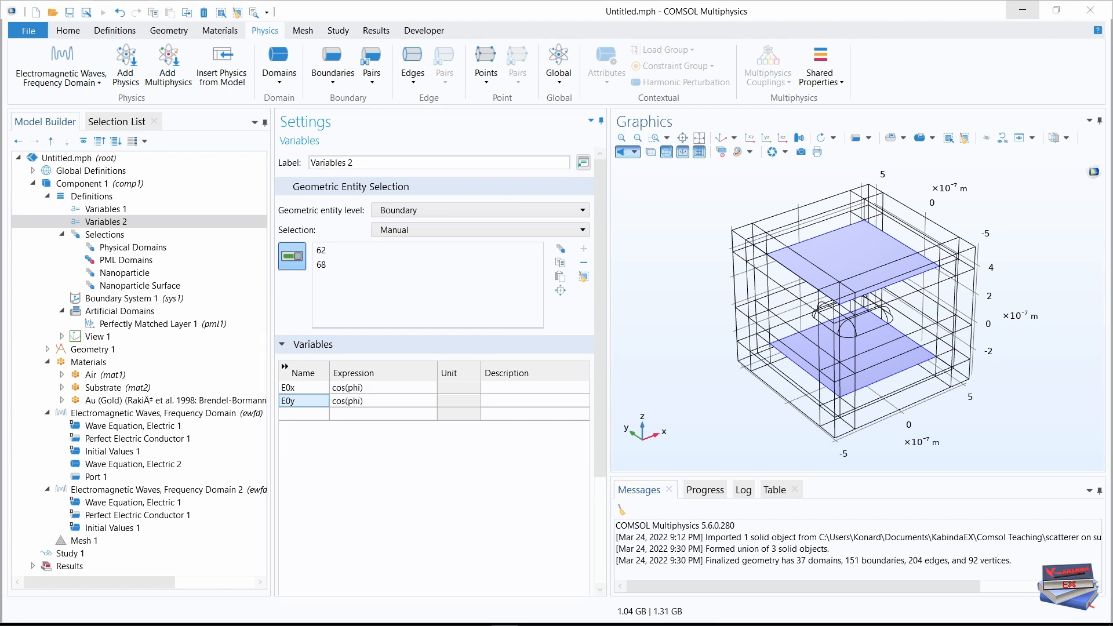
# Step: Change the expression of the variable E0x in Variables 2 to -sin(phi)
pyautogui.click(378, 387)
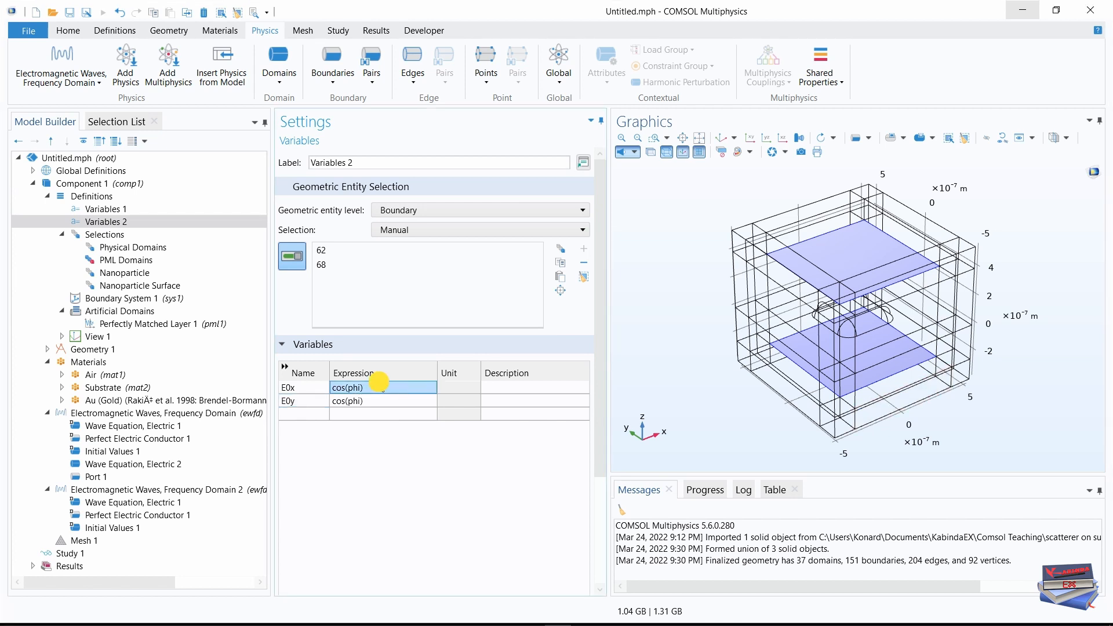
pyautogui.click(376, 387)
pyautogui.write('-sin(phi)')
pyautogui.click(361, 490)
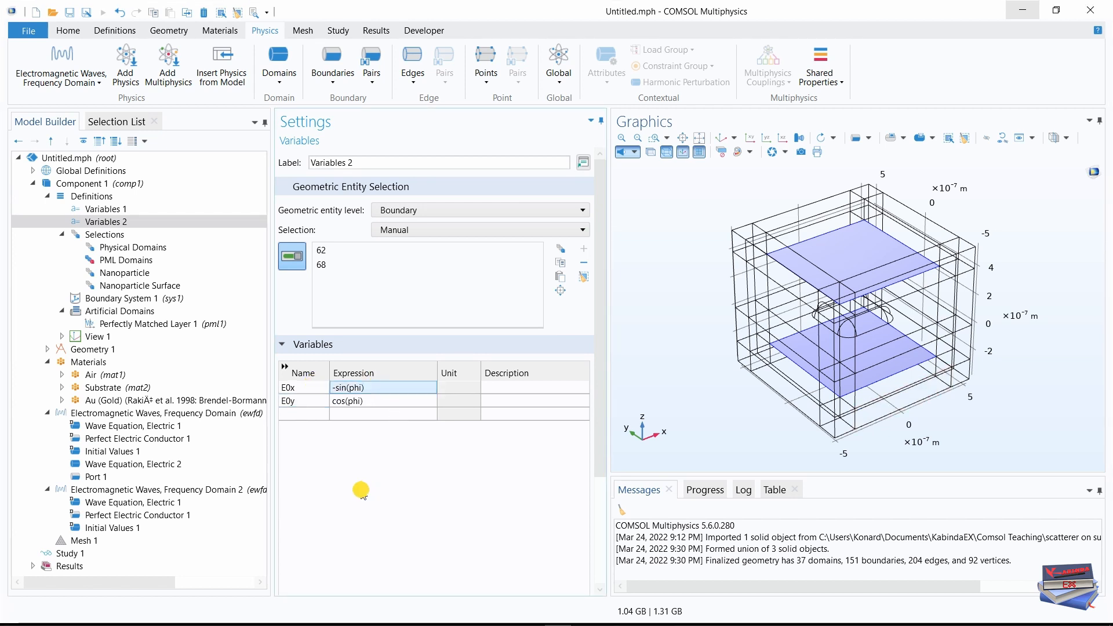
pyautogui.click(305, 415)
pyautogui.click(352, 413)
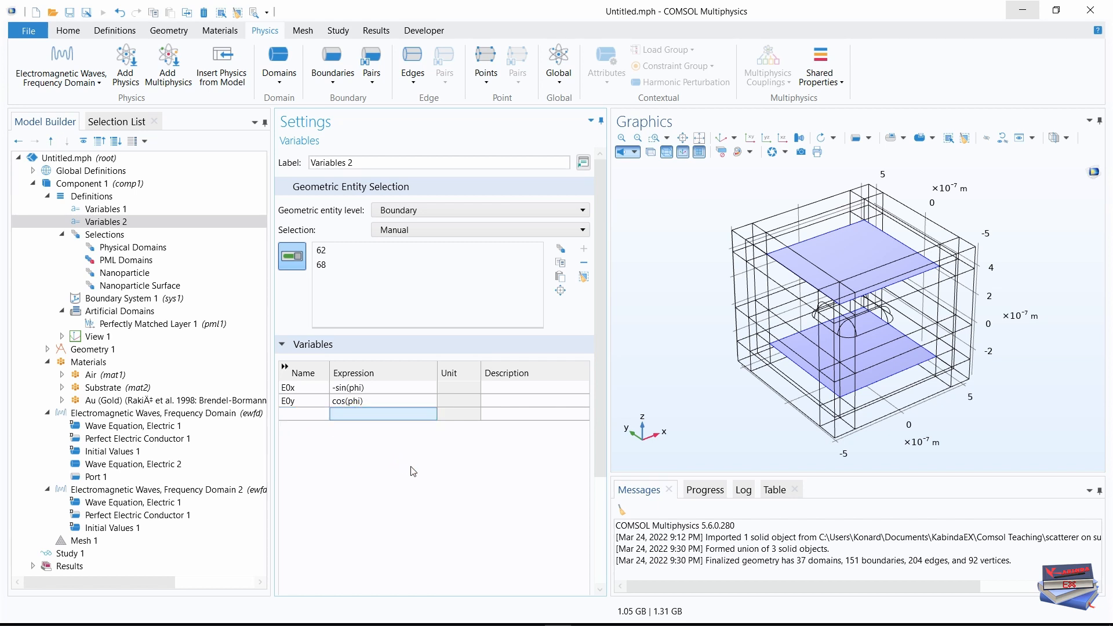
pyautogui.click(105, 211)
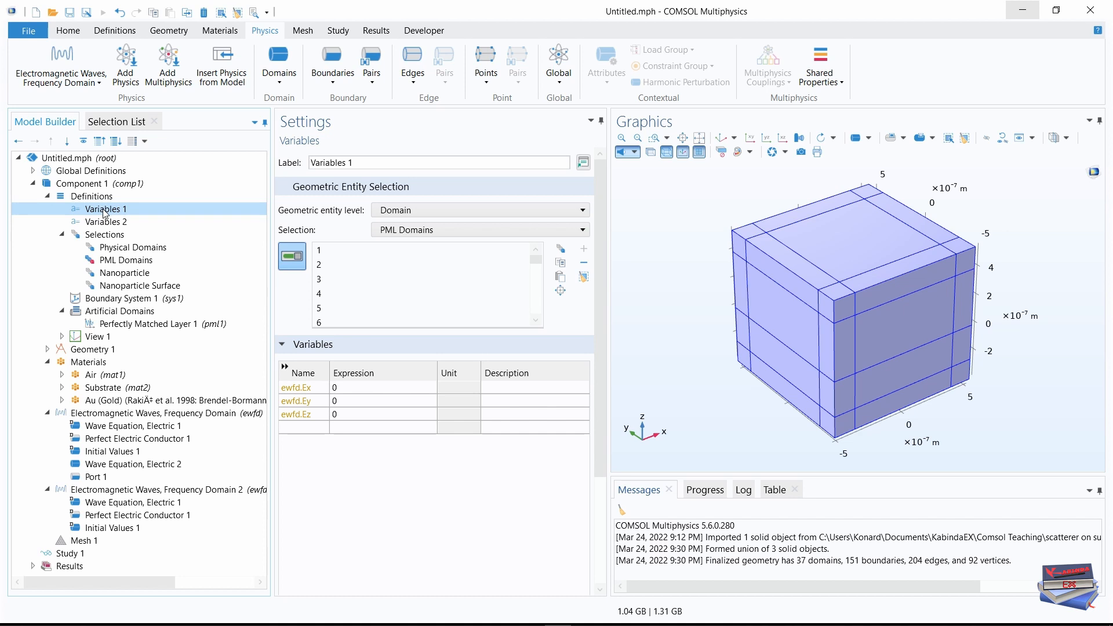
pyautogui.click(102, 221)
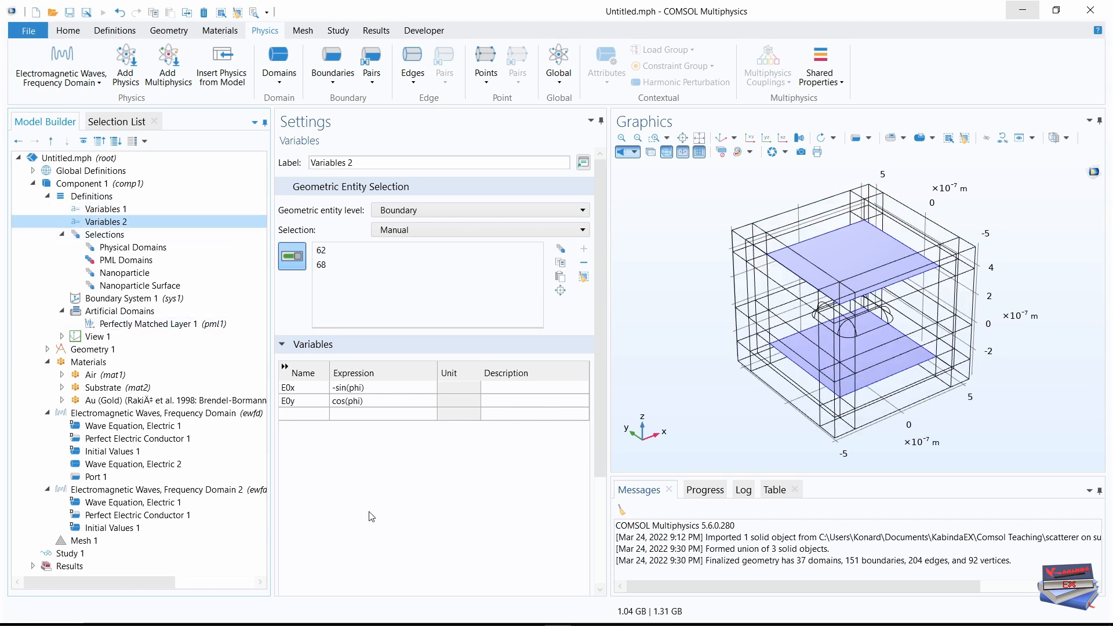
# Step: Add a second Port boundary condition to the first electromagnetic waves interface and assign it to boundary 62
pyautogui.click(93, 477)
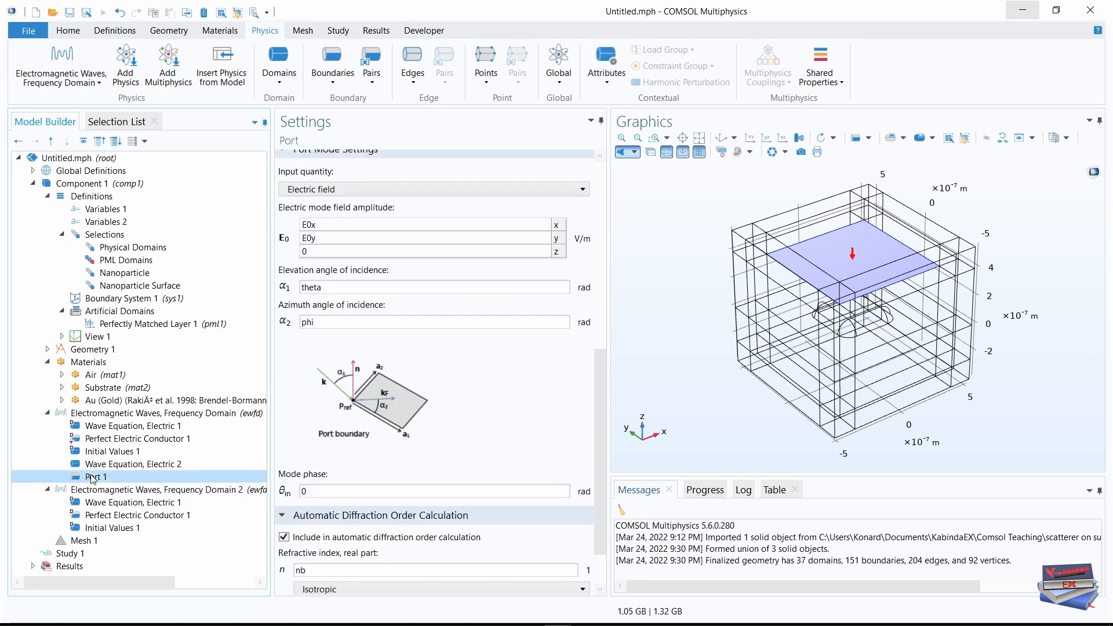
pyautogui.moveTo(599, 363)
pyautogui.mouseDown()
pyautogui.moveTo(597, 427)
pyautogui.moveTo(596, 303)
pyautogui.moveTo(589, 423)
pyautogui.mouseUp()
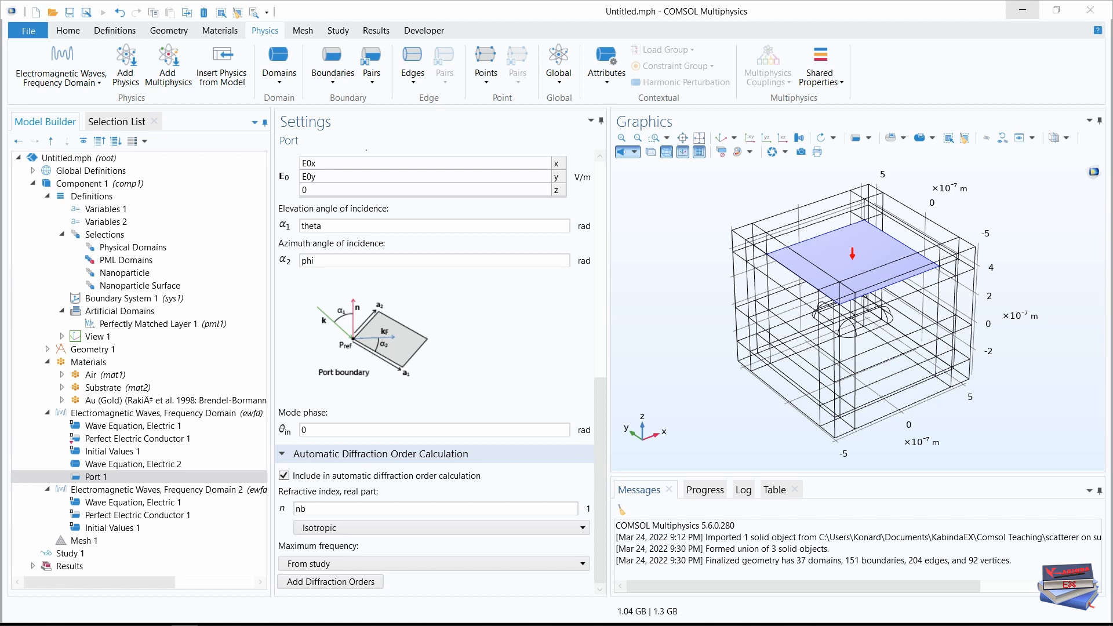
pyautogui.click(279, 83)
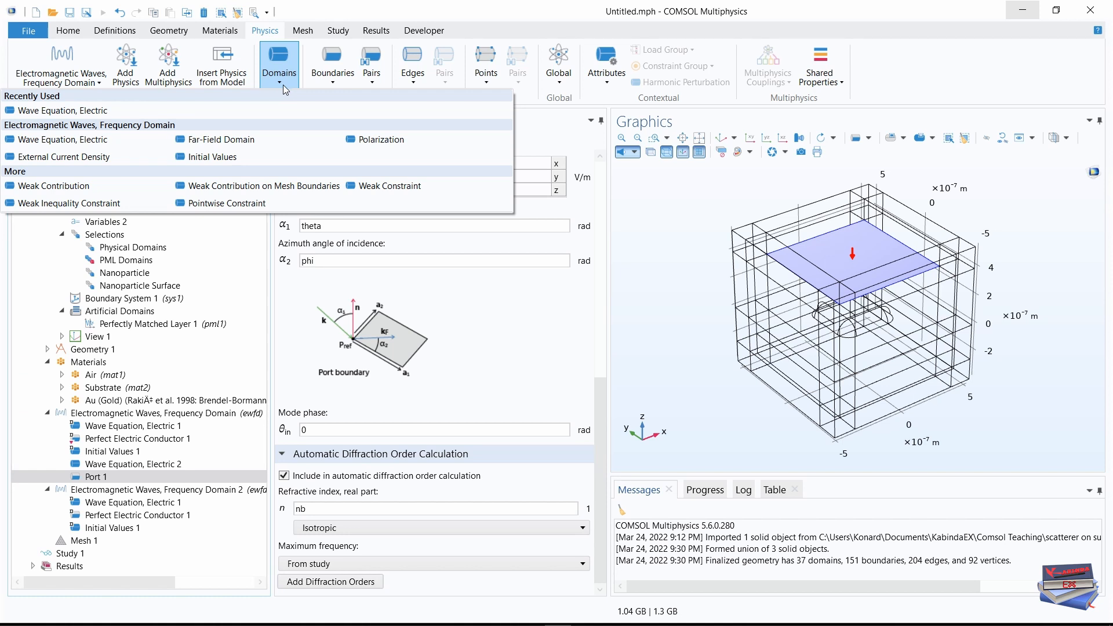
pyautogui.click(468, 4)
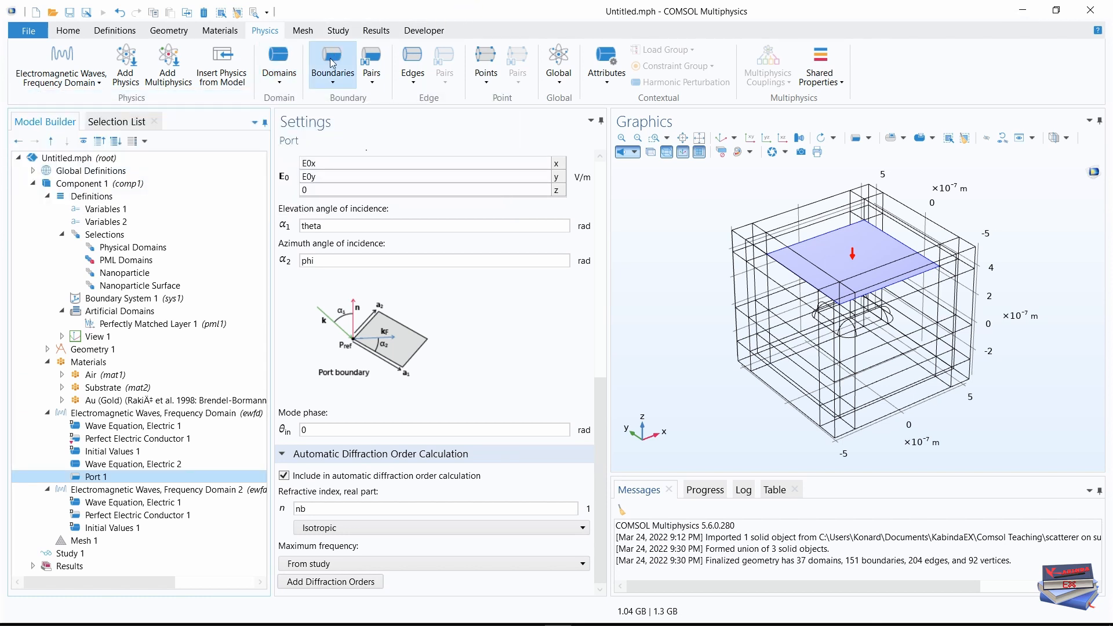
pyautogui.click(333, 81)
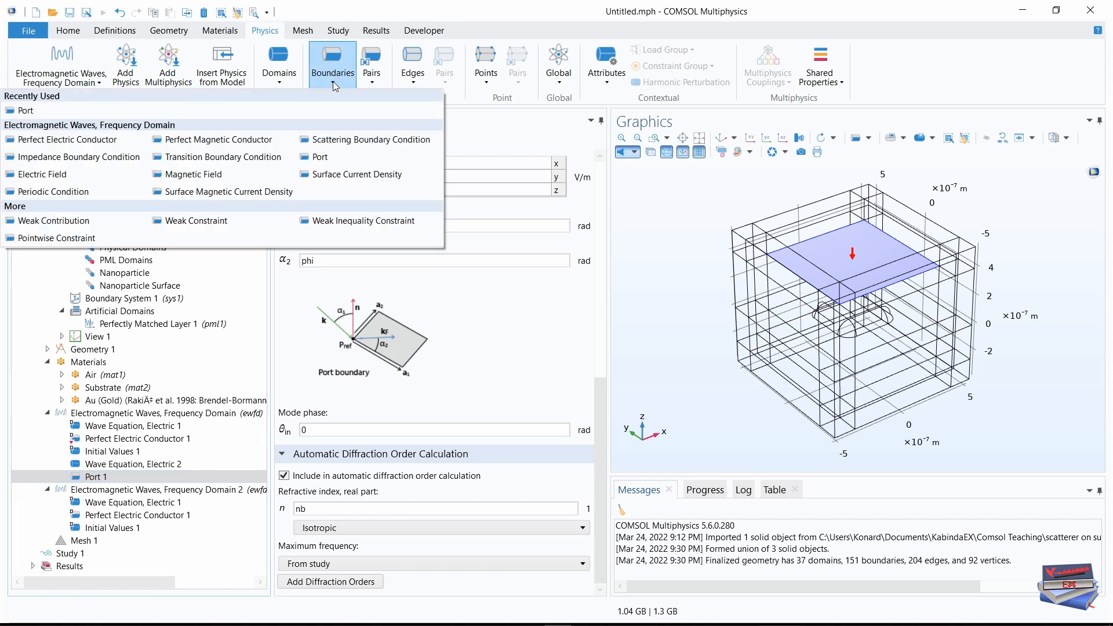
pyautogui.click(316, 157)
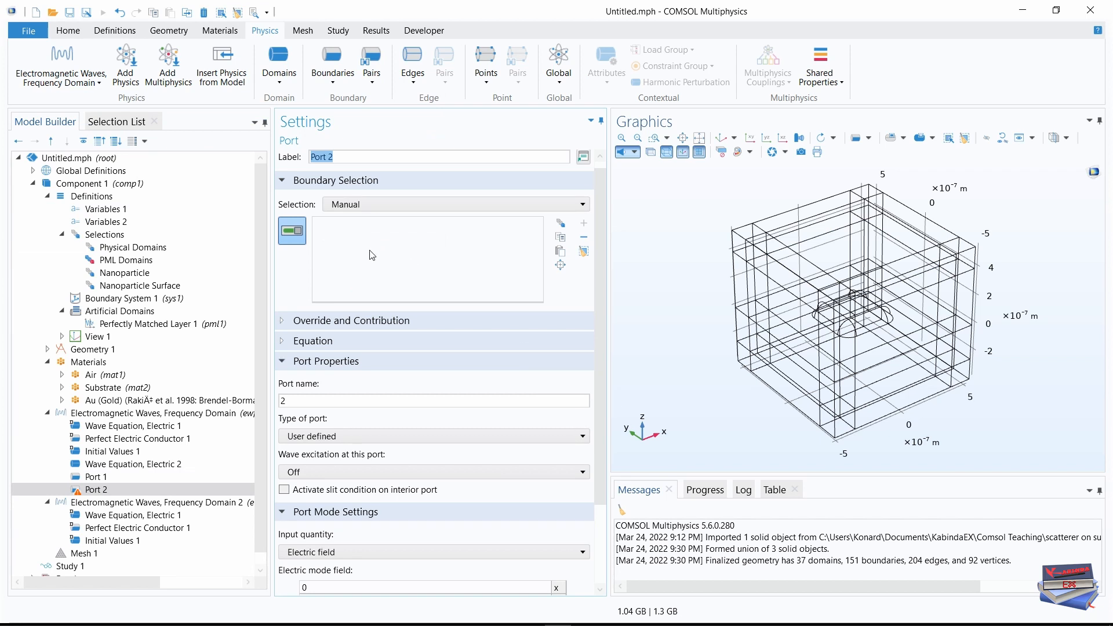
pyautogui.click(116, 122)
pyautogui.click(26, 252)
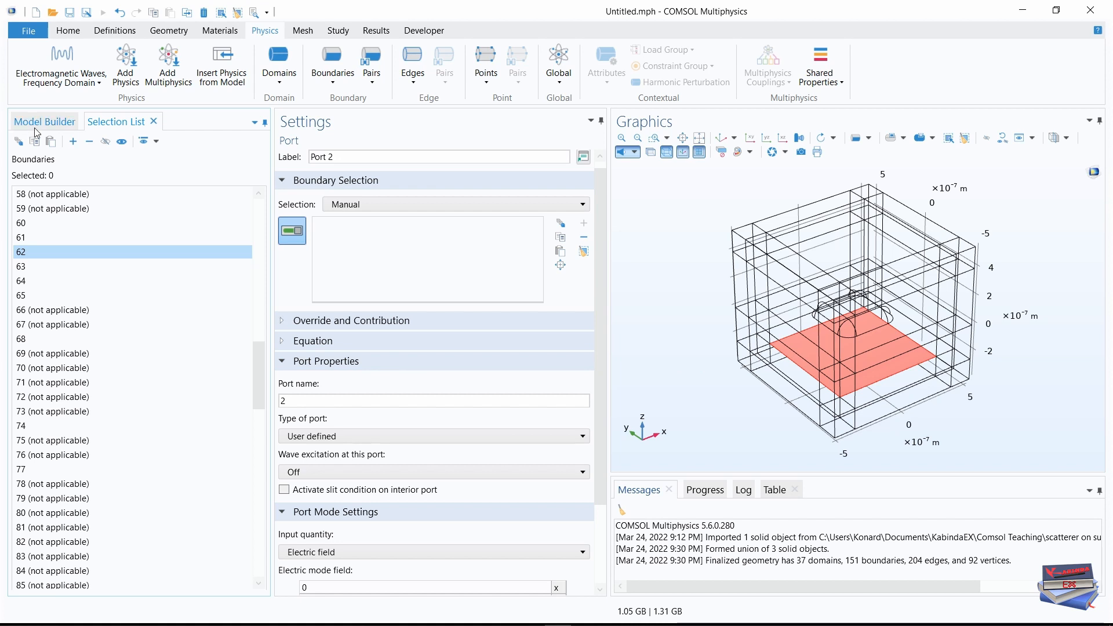
pyautogui.click(73, 141)
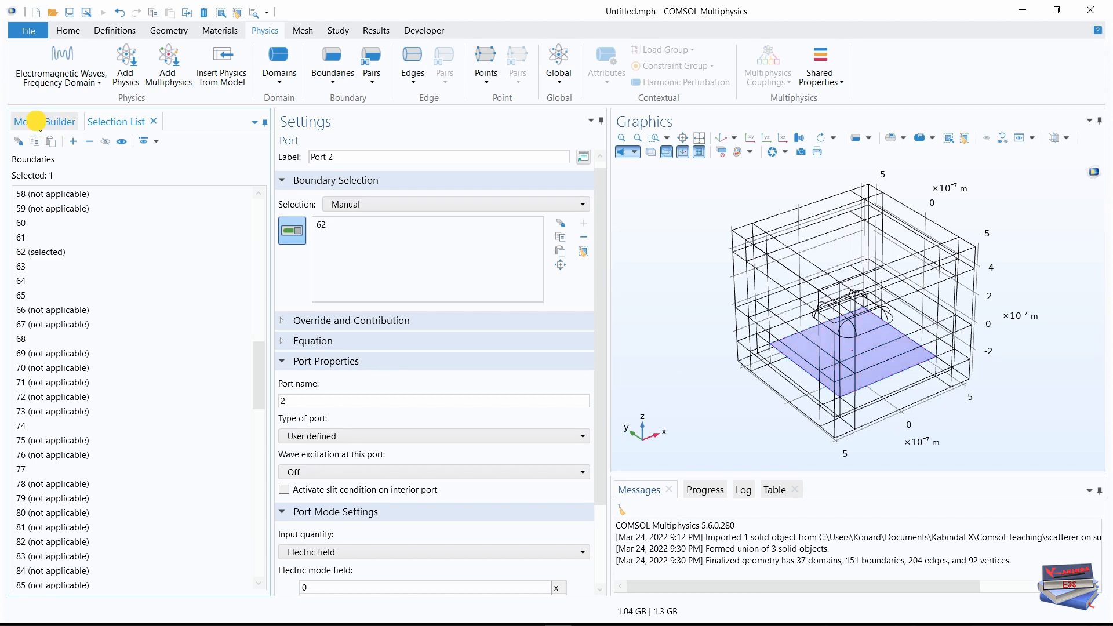
pyautogui.click(38, 121)
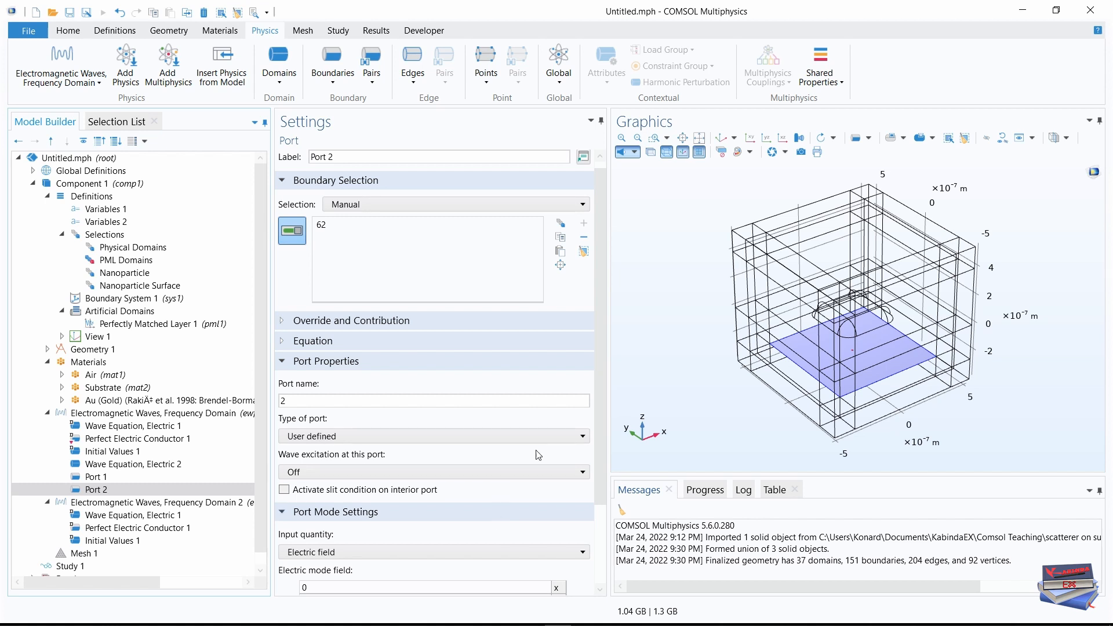
# Step: Set the second port's type to Periodic
pyautogui.click(558, 440)
pyautogui.click(332, 521)
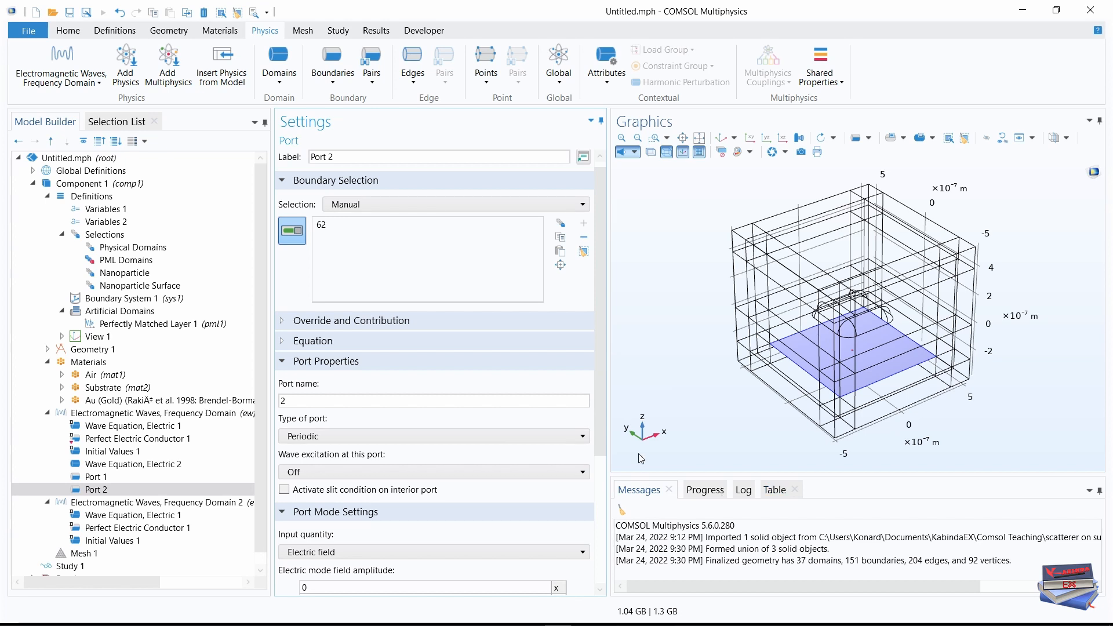
pyautogui.moveTo(598, 289); pyautogui.dragTo(601, 401)
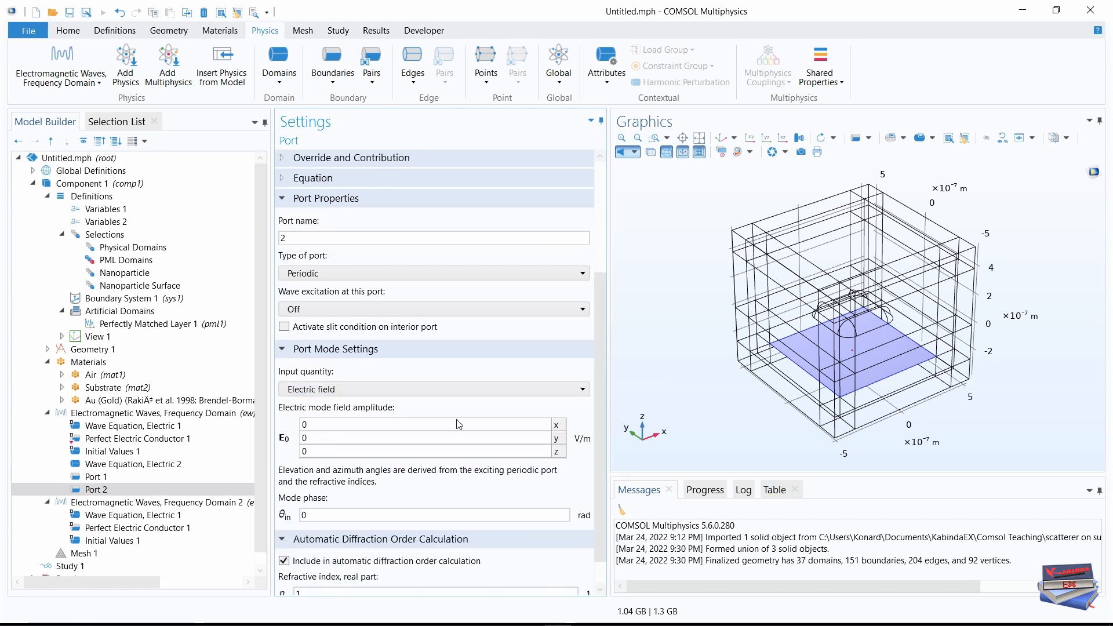
pyautogui.click(322, 428)
pyautogui.doubleClick(316, 426)
pyautogui.write('-sin(phi)')
pyautogui.moveTo(339, 425); pyautogui.dragTo(290, 424)
pyautogui.press('BackSpace')
pyautogui.hotkey('alt', 'Tab')
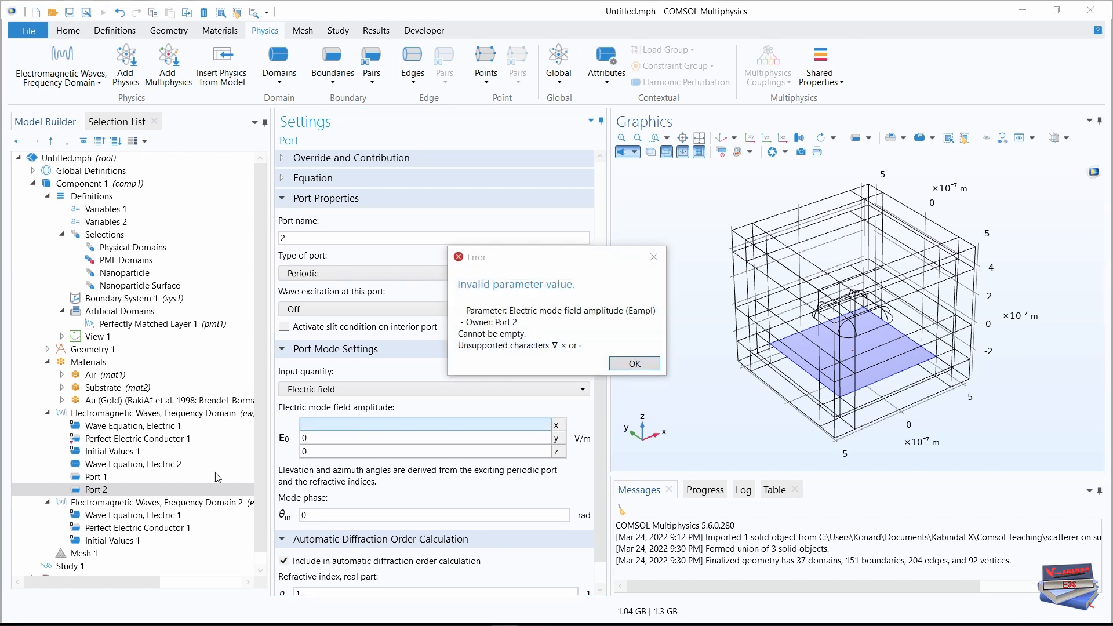
pyautogui.click(312, 424)
pyautogui.click(623, 360)
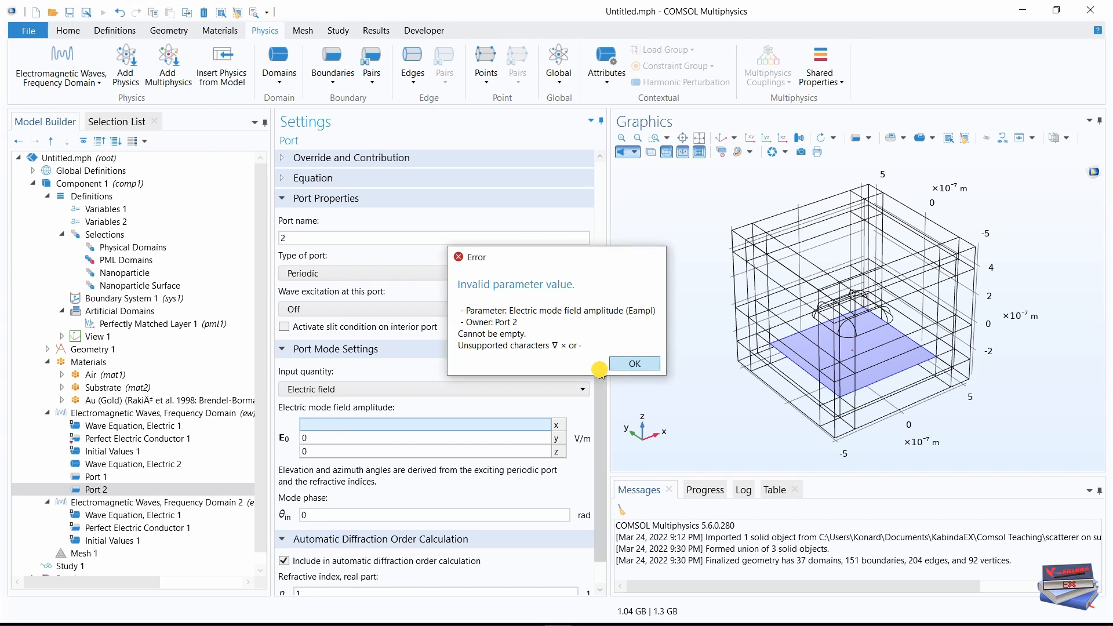
# Step: Set the second port's electric mode field amplitude to E0x in the x component and E0y in the y component
pyautogui.click(306, 426)
pyautogui.write('E0x')
pyautogui.click(323, 438)
pyautogui.click(313, 439)
pyautogui.press('BackSpace')
pyautogui.write('E0x')
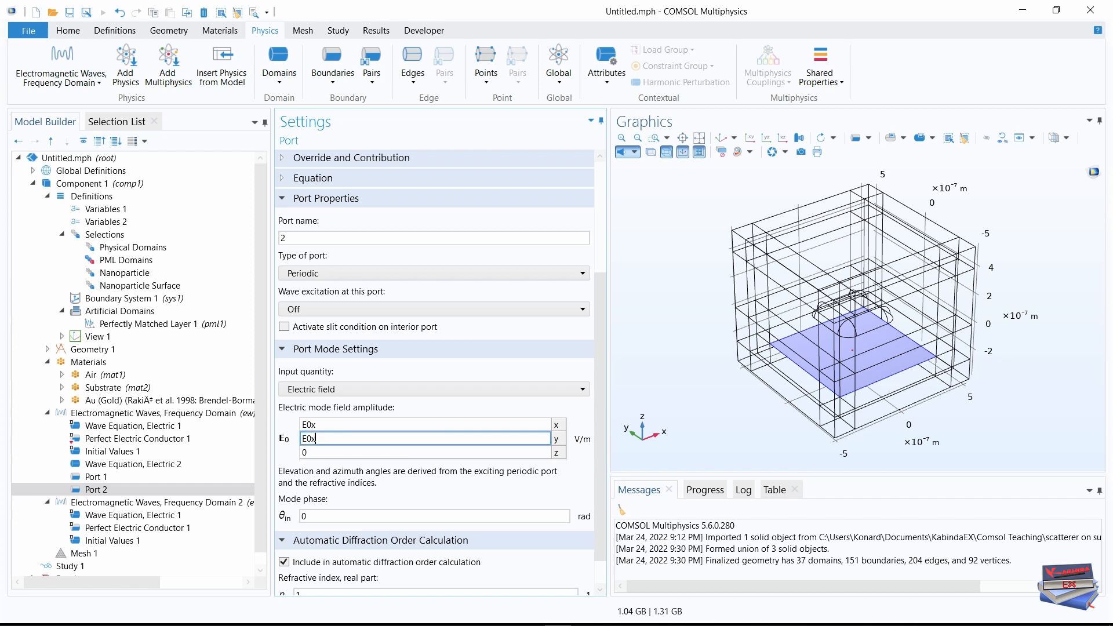
pyautogui.press('BackSpace')
pyautogui.click(314, 451)
pyautogui.write('E0x')
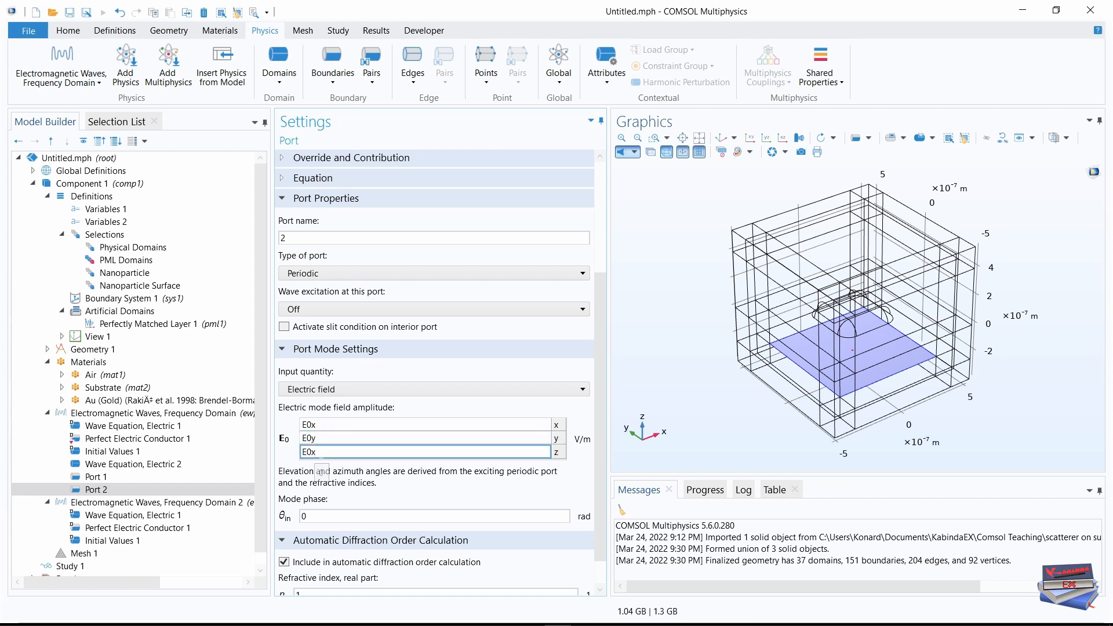
pyautogui.hotkey('ctrl', 'z')
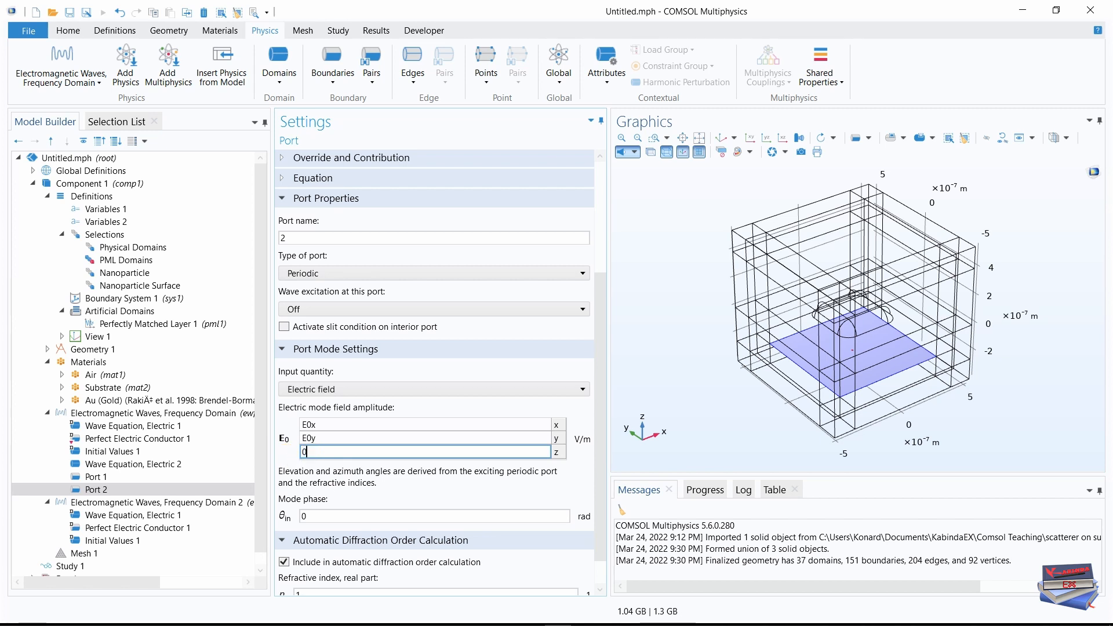
pyautogui.click(346, 437)
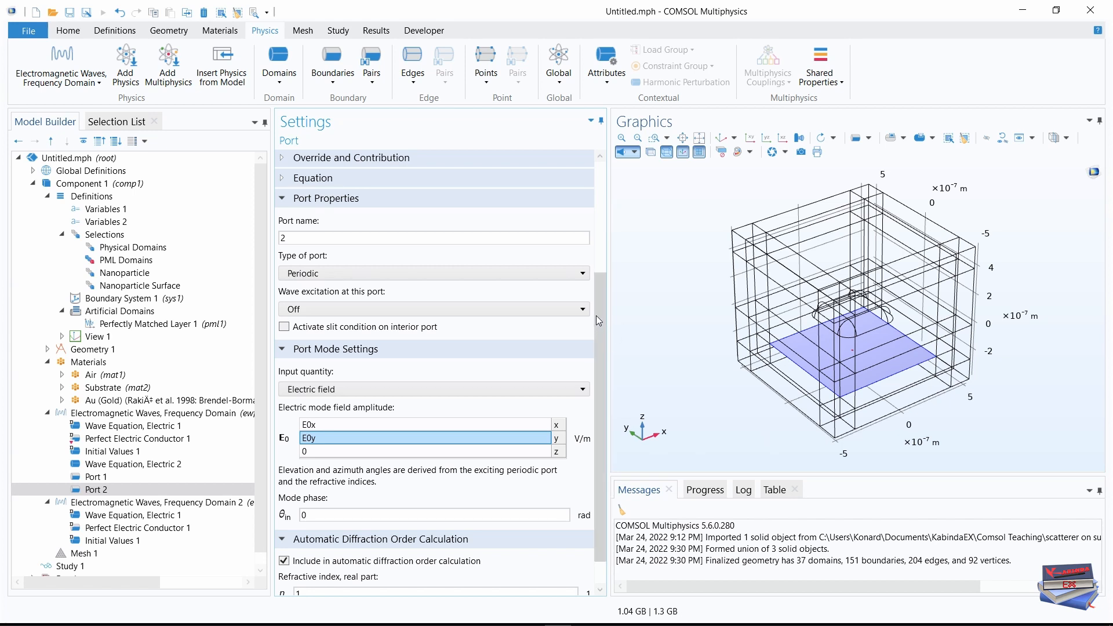
# Step: Set the real part of the second port's refractive index to nb for the automatic diffraction order calculation
pyautogui.moveTo(599, 311); pyautogui.dragTo(599, 365)
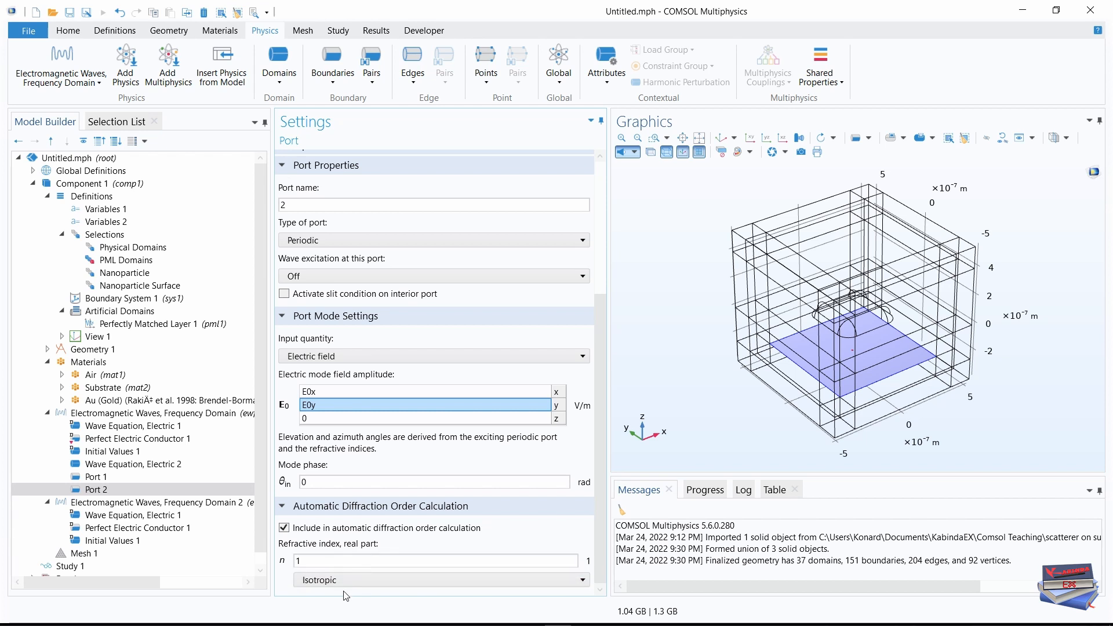
pyautogui.click(304, 561)
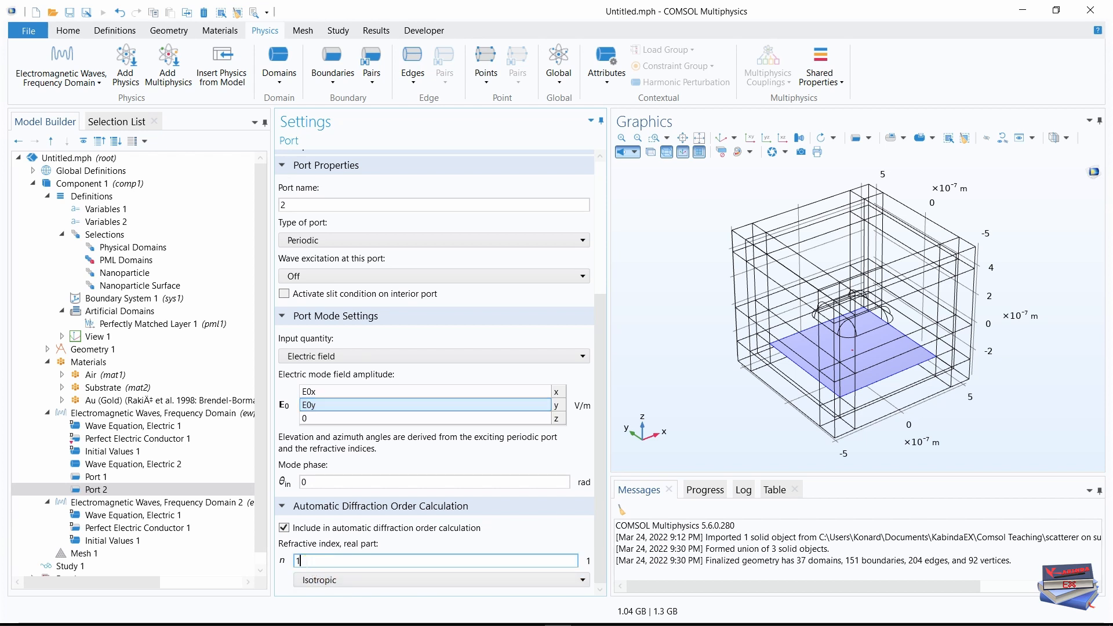
pyautogui.press('BackSpace')
pyautogui.write('nb')
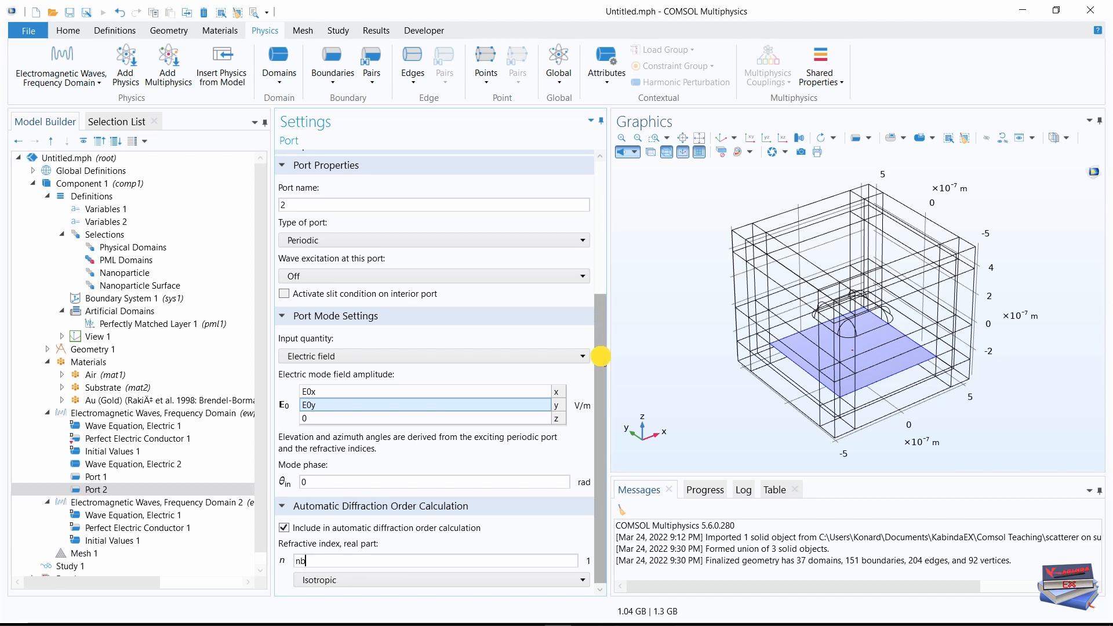
pyautogui.moveTo(600, 356); pyautogui.dragTo(603, 302)
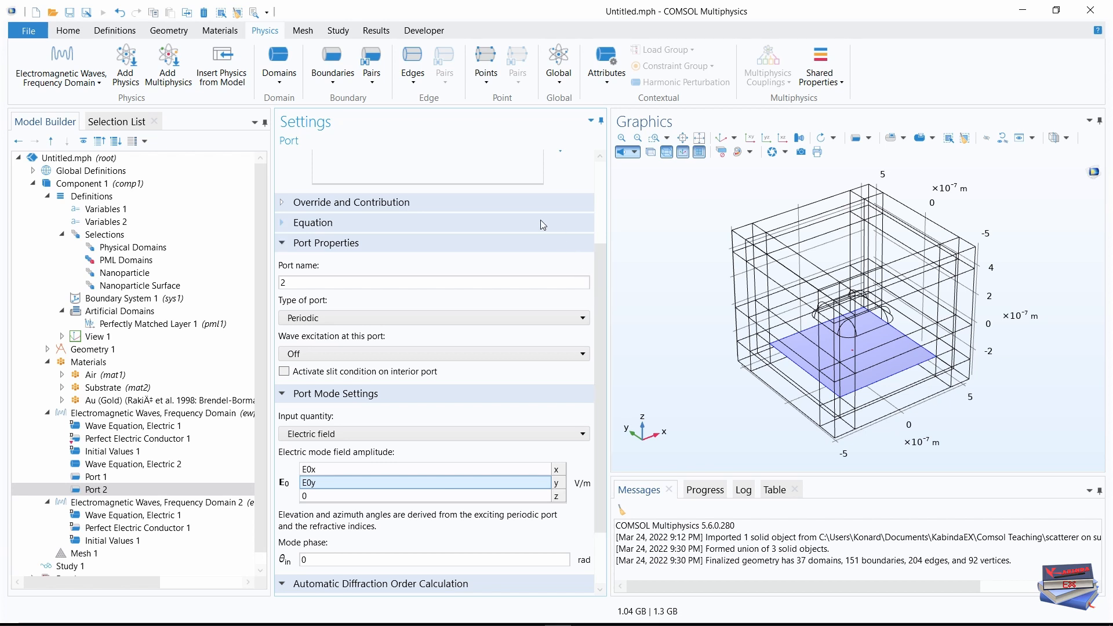
# Step: Add a Periodic Condition to the first electromagnetic waves interface and assign it to boundaries 60, 63, 113 and 116
pyautogui.click(326, 87)
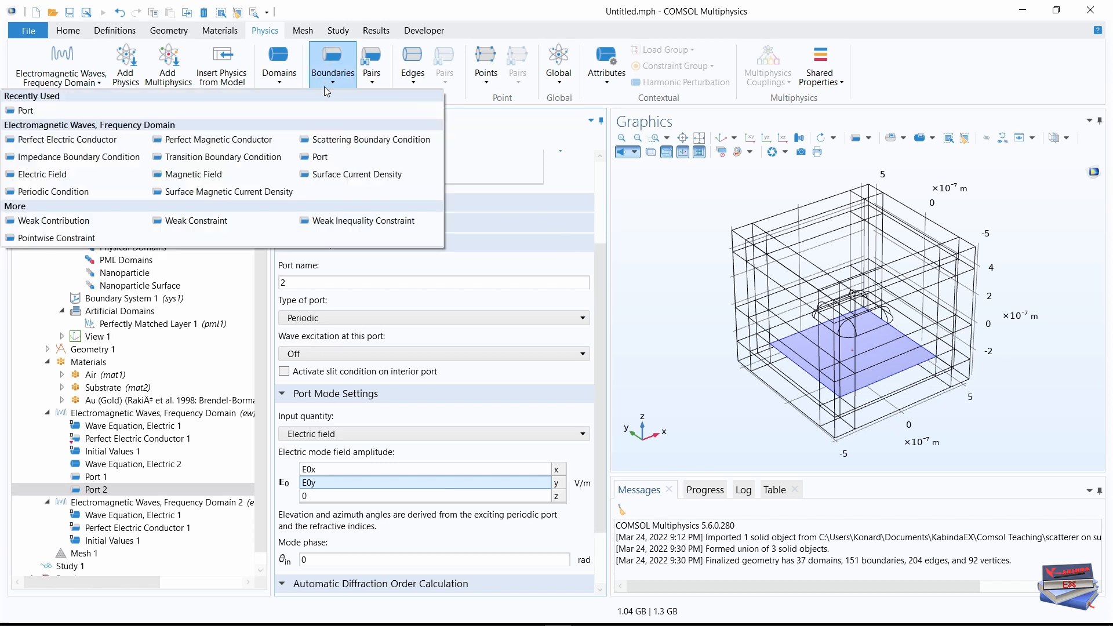
pyautogui.click(44, 192)
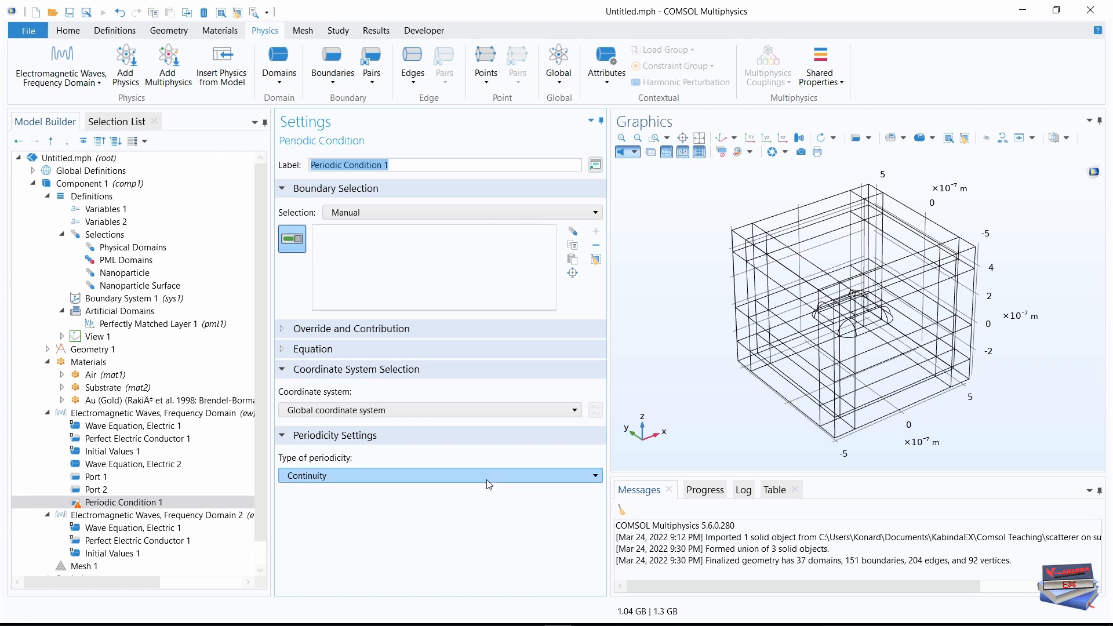
pyautogui.click(115, 122)
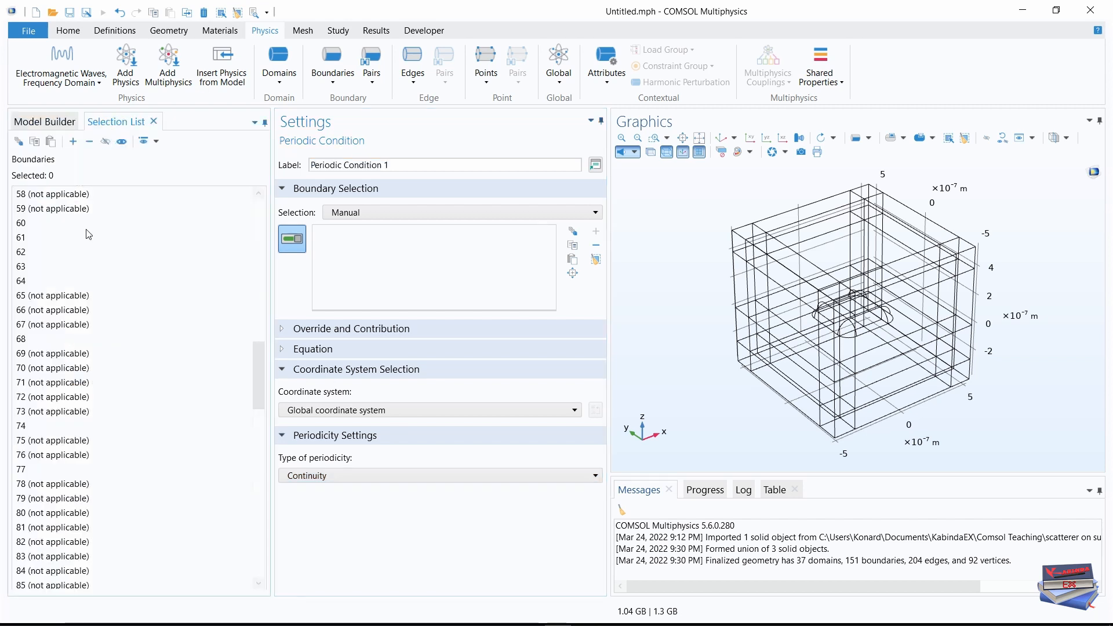
pyautogui.click(25, 223)
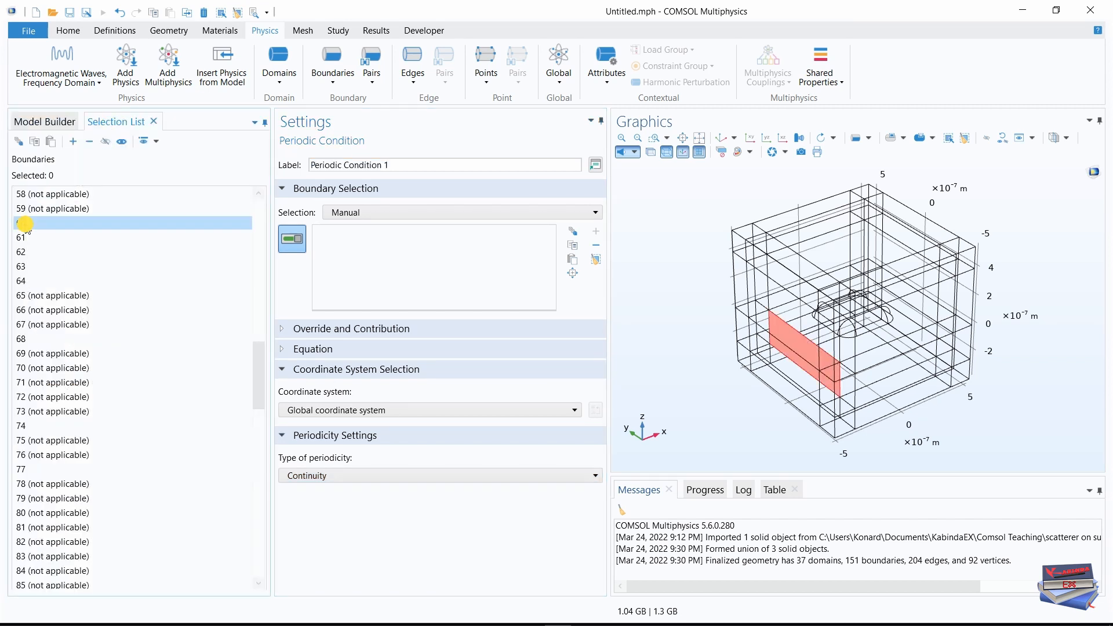
pyautogui.keyDown('ctrl'); pyautogui.click(23, 267); pyautogui.keyUp('ctrl')
pyautogui.scroll(-11, 58, 490)
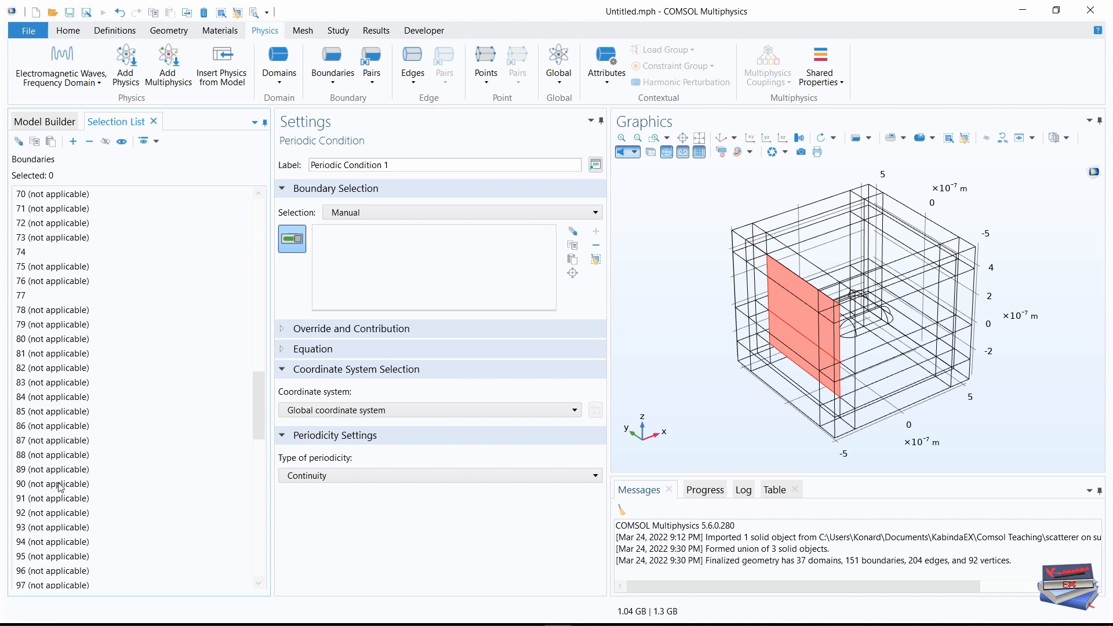
pyautogui.scroll(-3, 61, 489)
pyautogui.keyDown('ctrl'); pyautogui.click(25, 383); pyautogui.keyUp('ctrl')
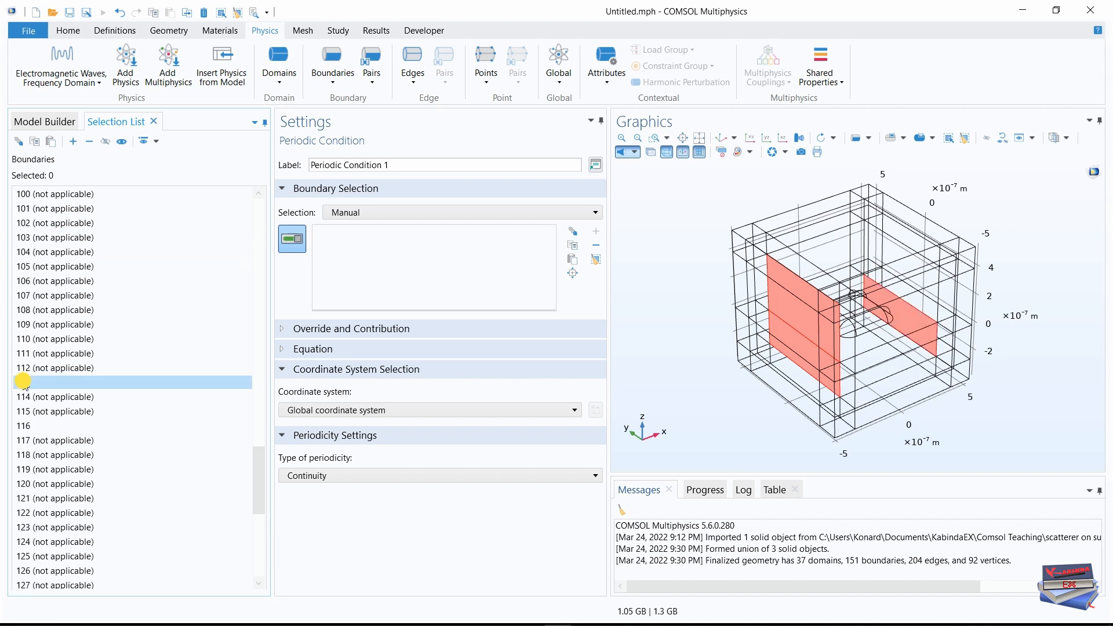
pyautogui.scroll(-8, 73, 495)
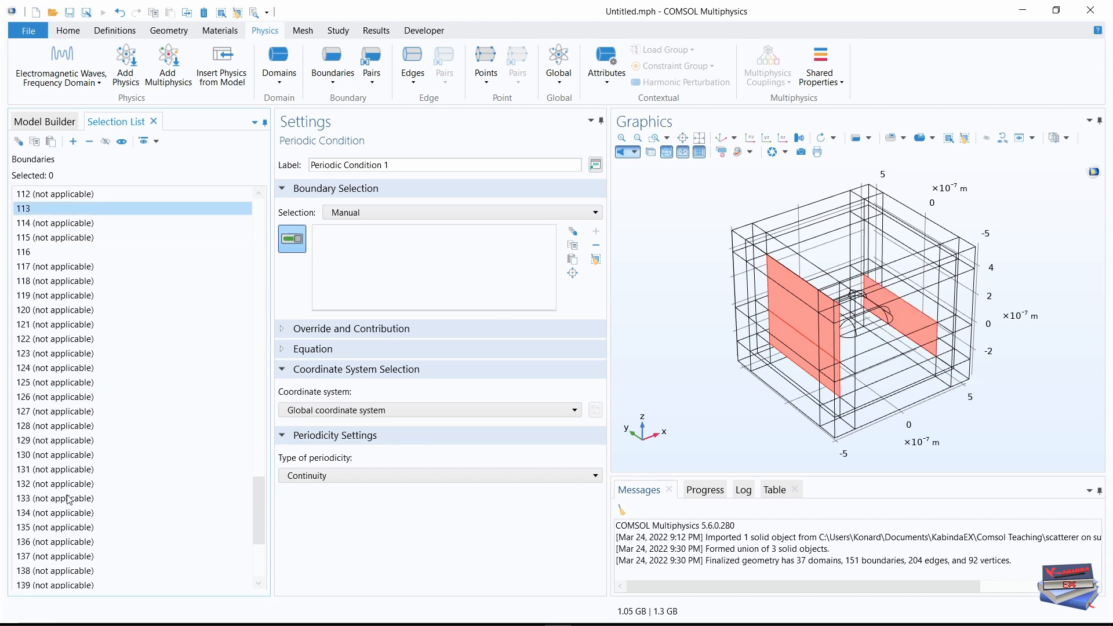
pyautogui.scroll(3, 69, 499)
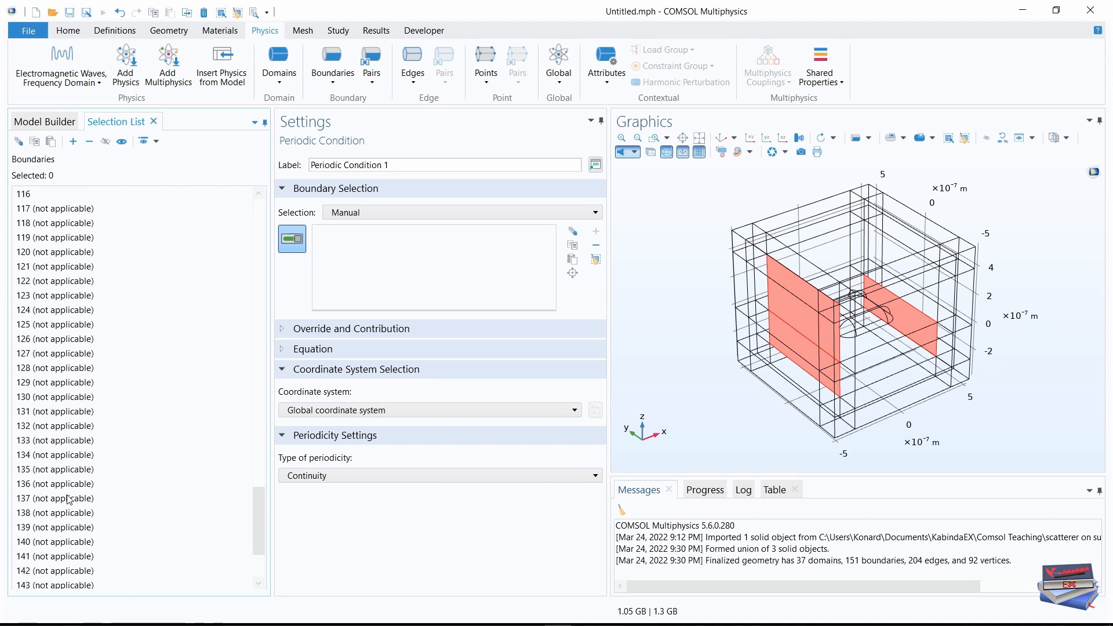
pyautogui.scroll(4, 68, 500)
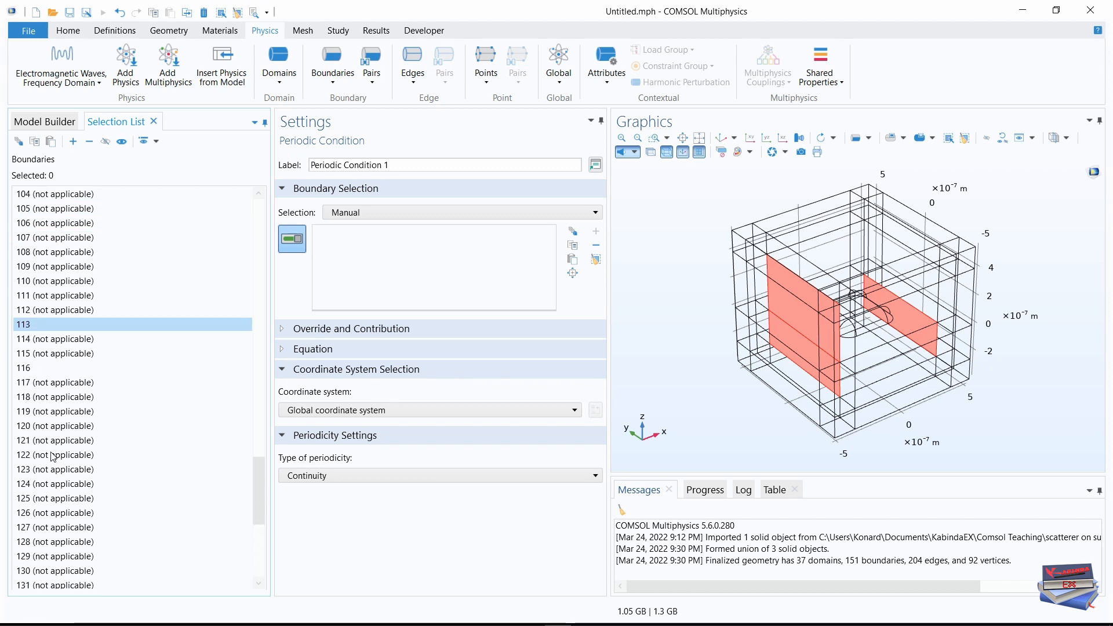
pyautogui.keyDown('ctrl'); pyautogui.click(32, 367); pyautogui.keyUp('ctrl')
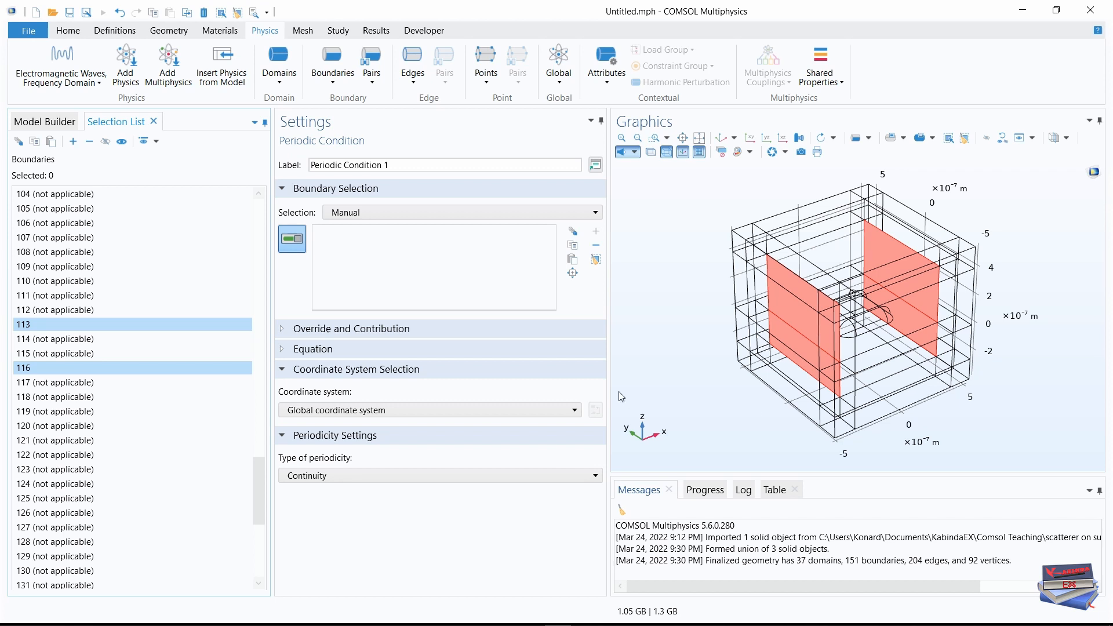
pyautogui.click(73, 141)
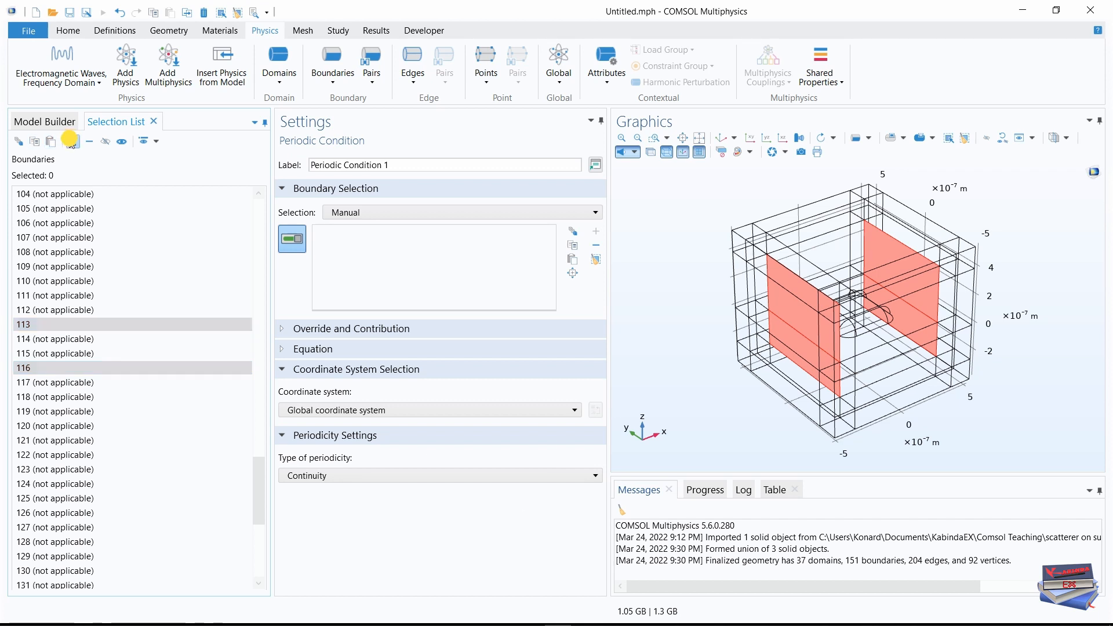
pyautogui.click(37, 119)
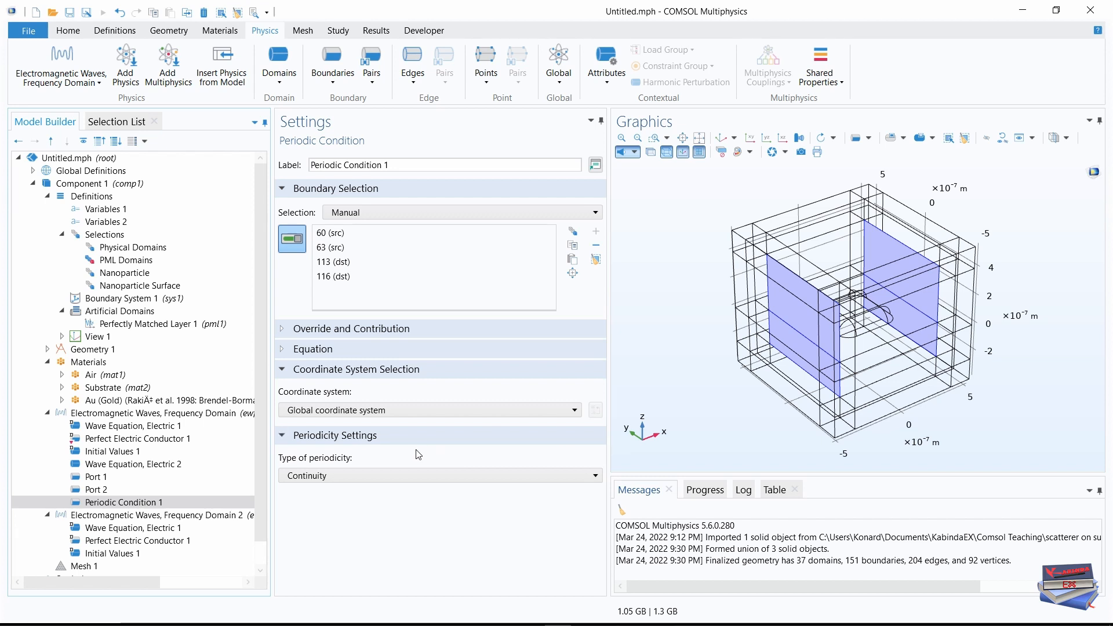
# Step: Set the first periodic condition to Floquet periodicity with its k-vector taken from the periodic port
pyautogui.click(440, 474)
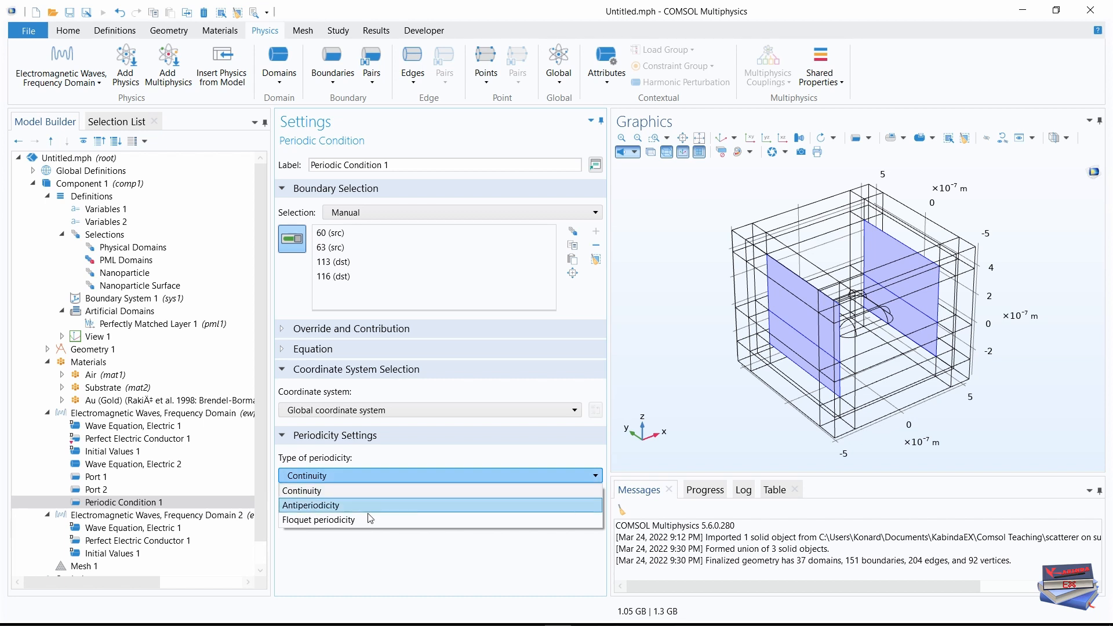
pyautogui.click(351, 520)
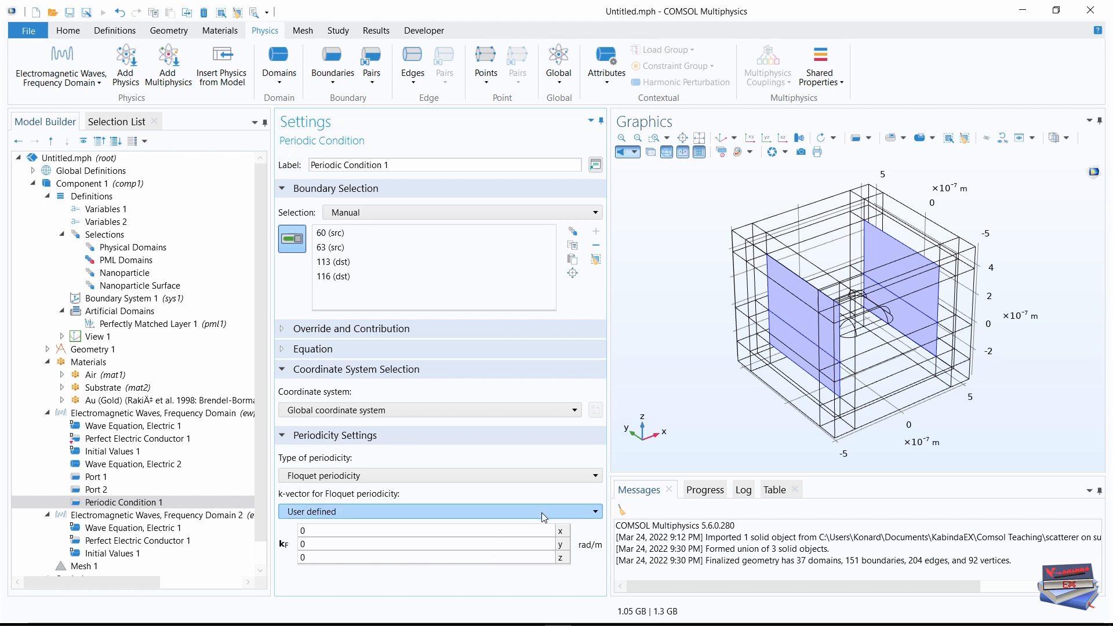
pyautogui.click(577, 506)
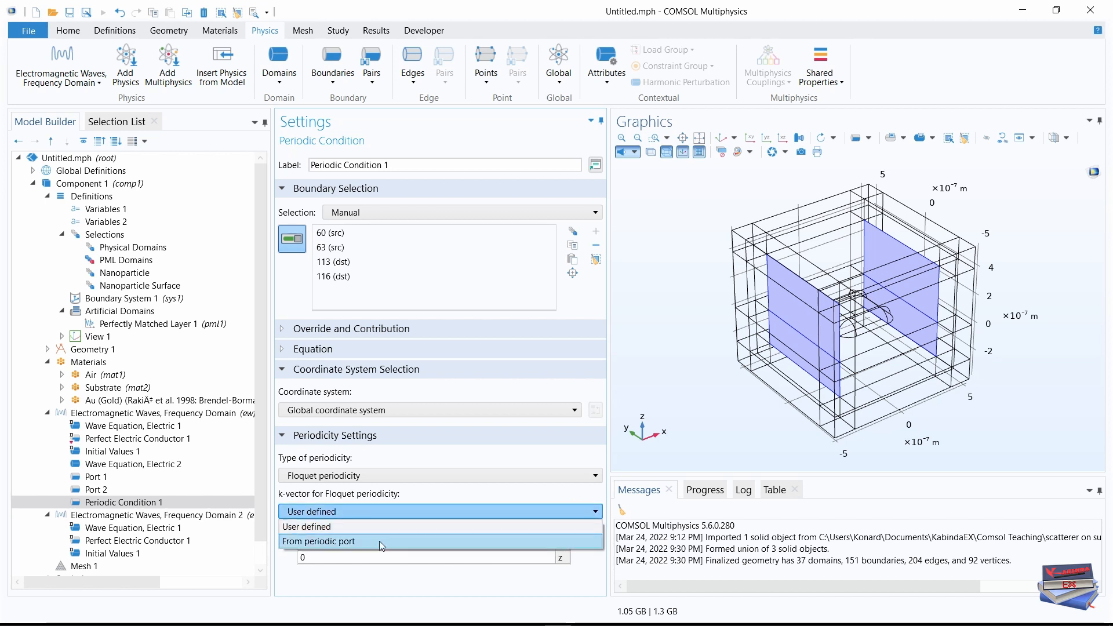
pyautogui.click(370, 537)
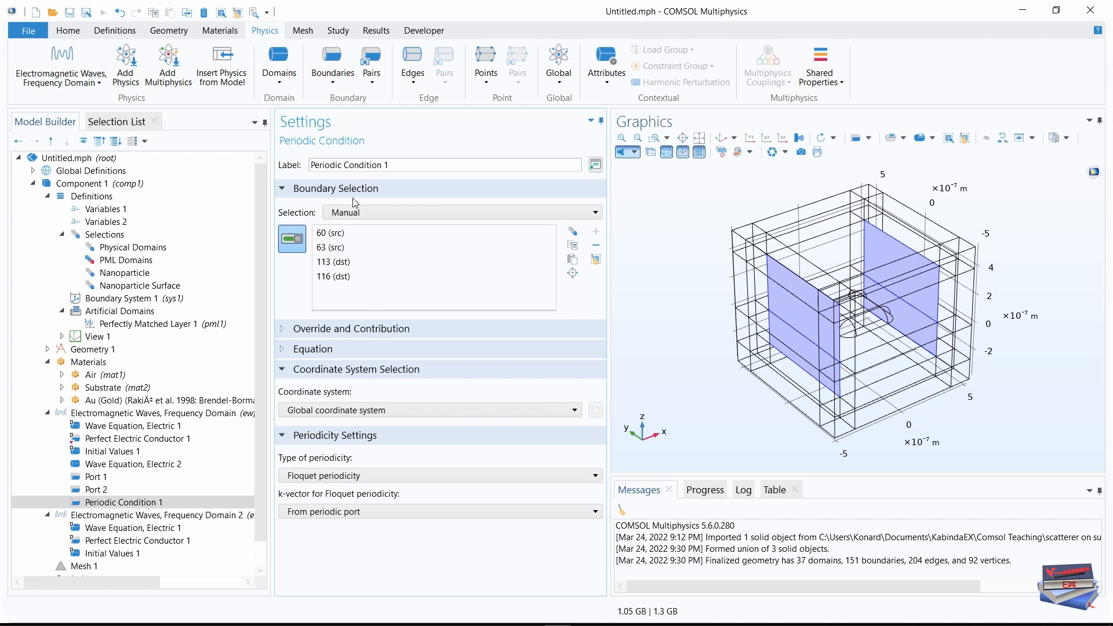
# Step: Add a second Periodic Condition to the first electromagnetic waves interface and assign it to boundaries 61, 64, 74 and 77
pyautogui.click(335, 87)
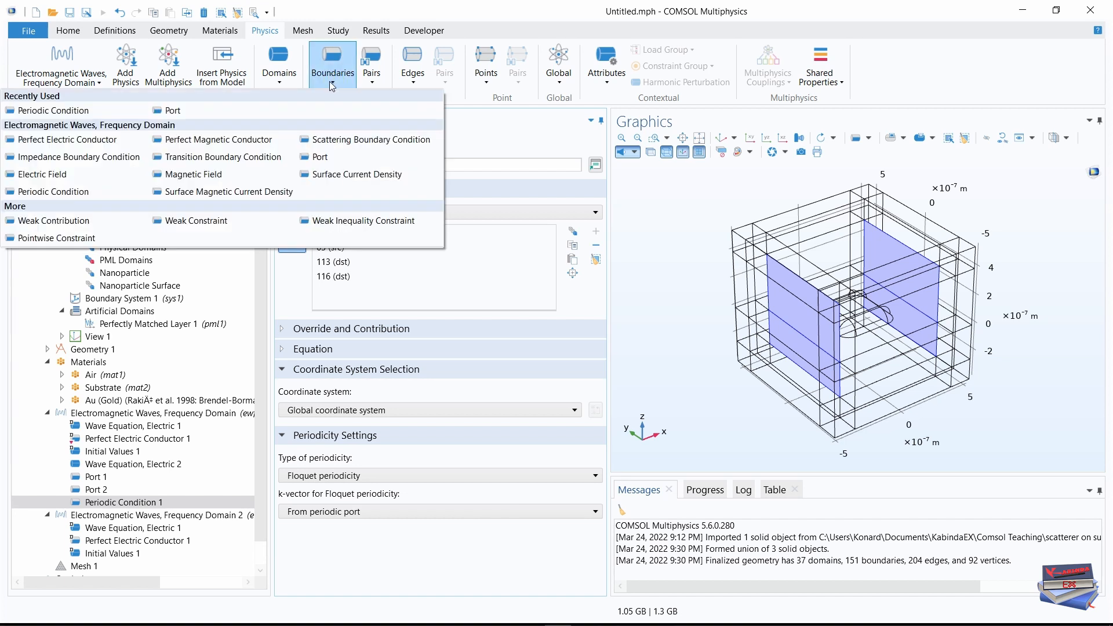
pyautogui.click(230, 269)
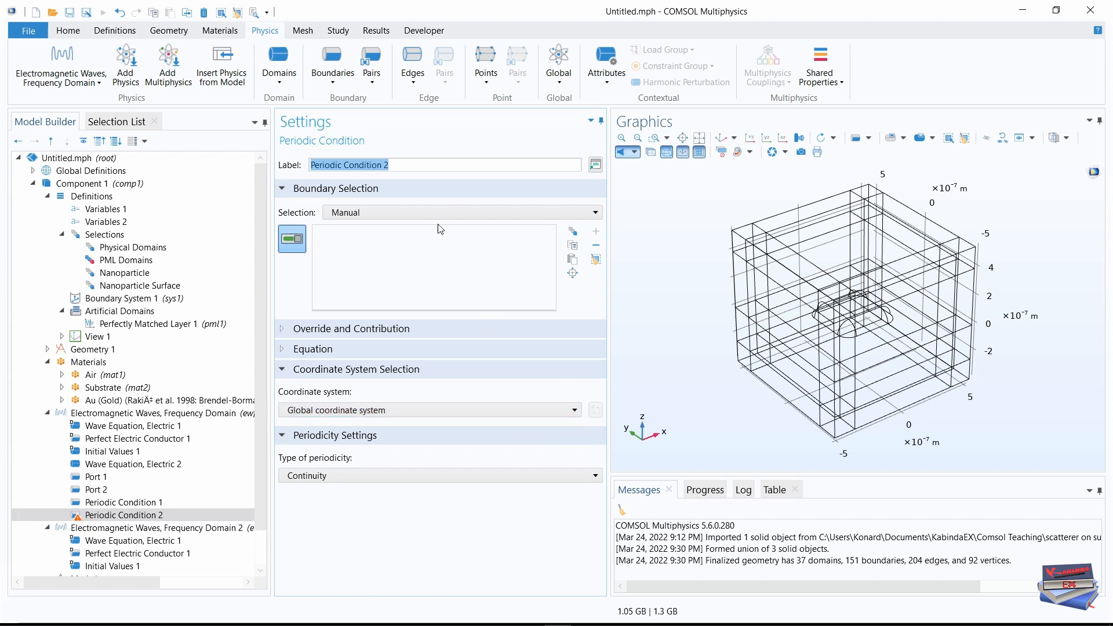
pyautogui.click(135, 122)
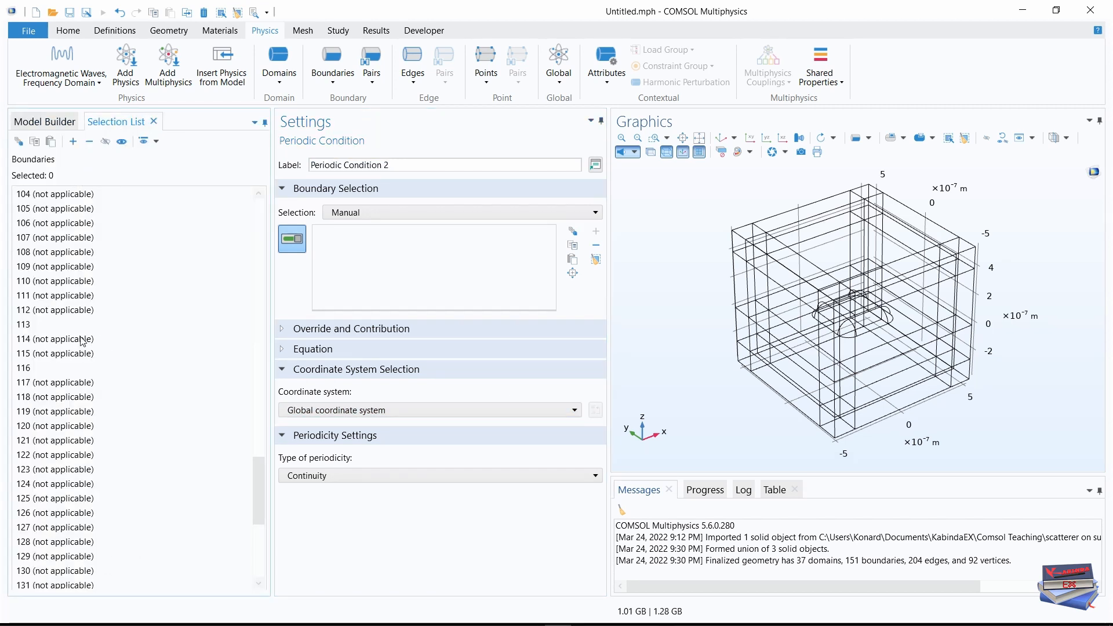
pyautogui.scroll(3, 82, 342)
pyautogui.scroll(11, 82, 342)
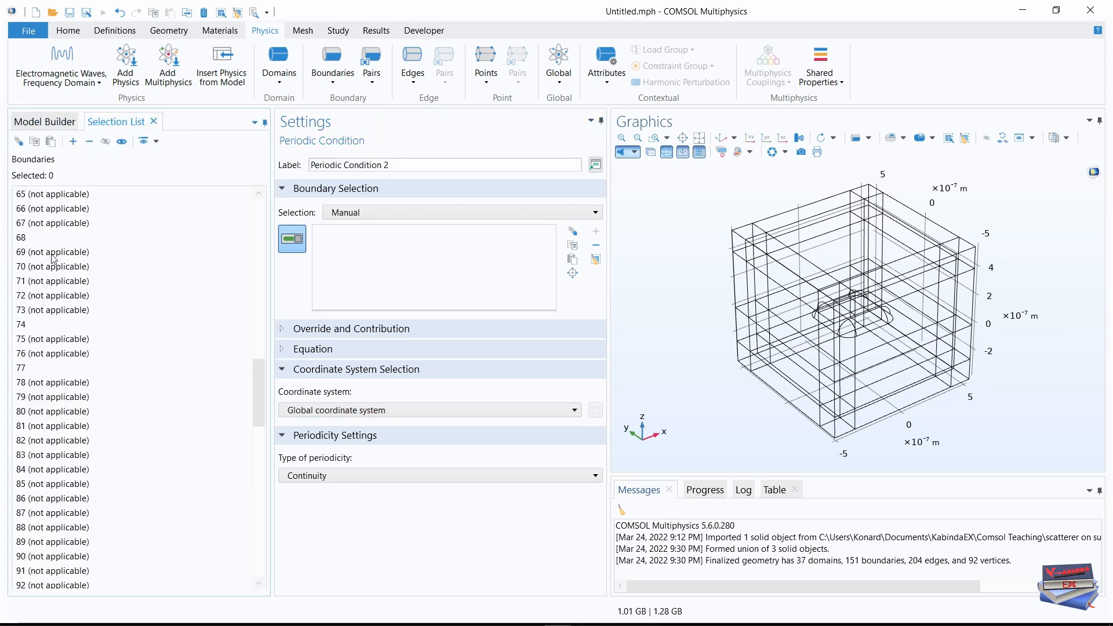
pyautogui.scroll(3, 51, 247)
pyautogui.click(32, 311)
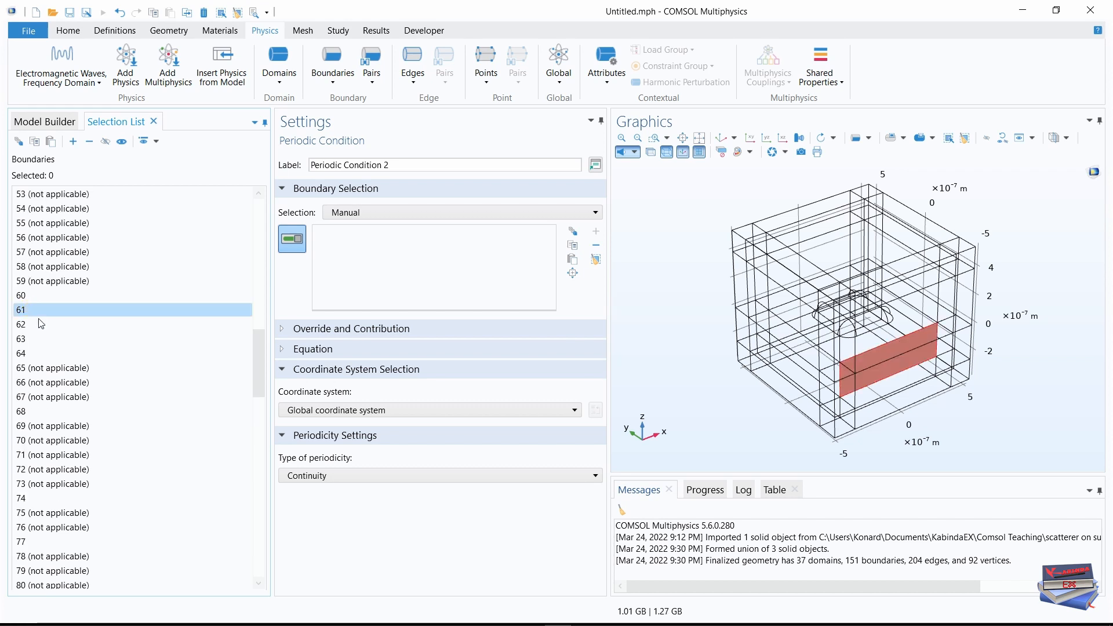
pyautogui.keyDown('ctrl'); pyautogui.click(25, 353); pyautogui.keyUp('ctrl')
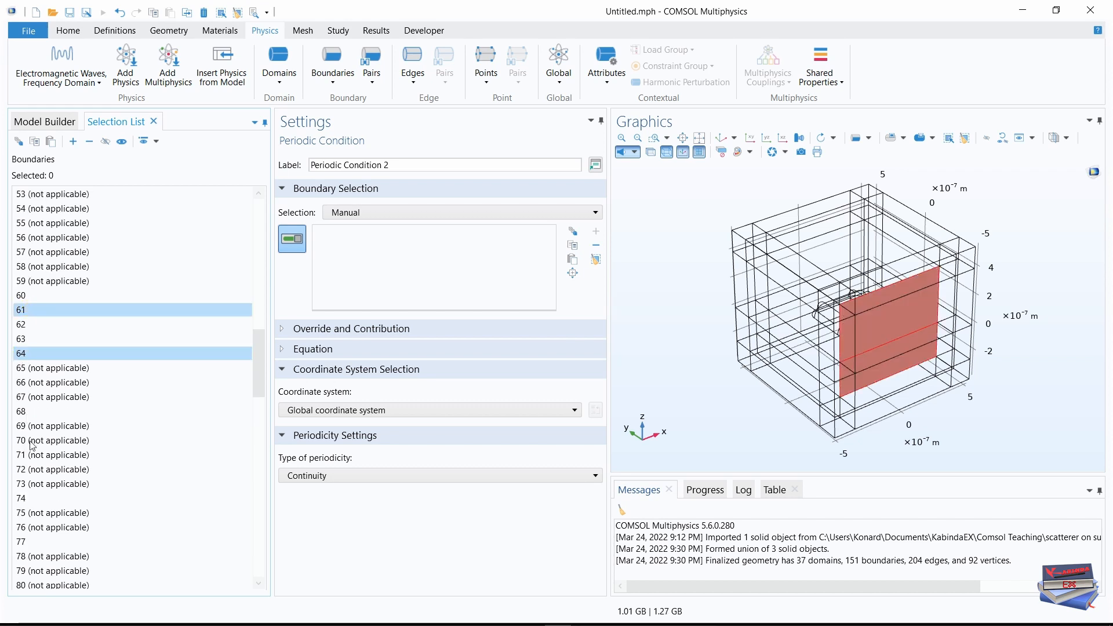
pyautogui.keyDown('ctrl'); pyautogui.click(29, 498); pyautogui.keyUp('ctrl')
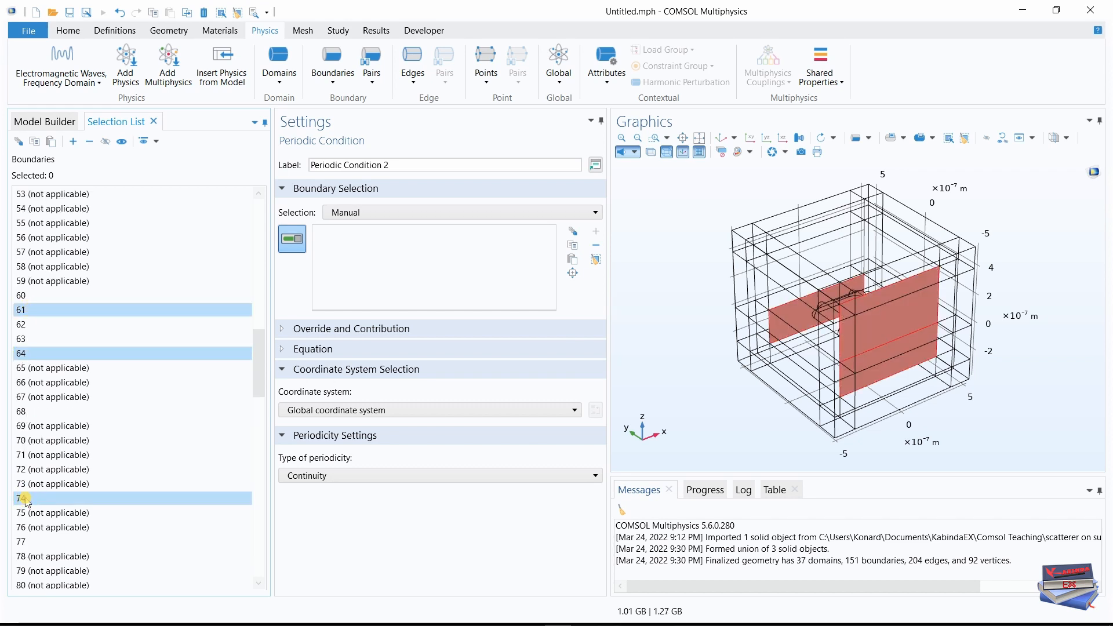
pyautogui.keyDown('ctrl'); pyautogui.click(21, 543); pyautogui.keyUp('ctrl')
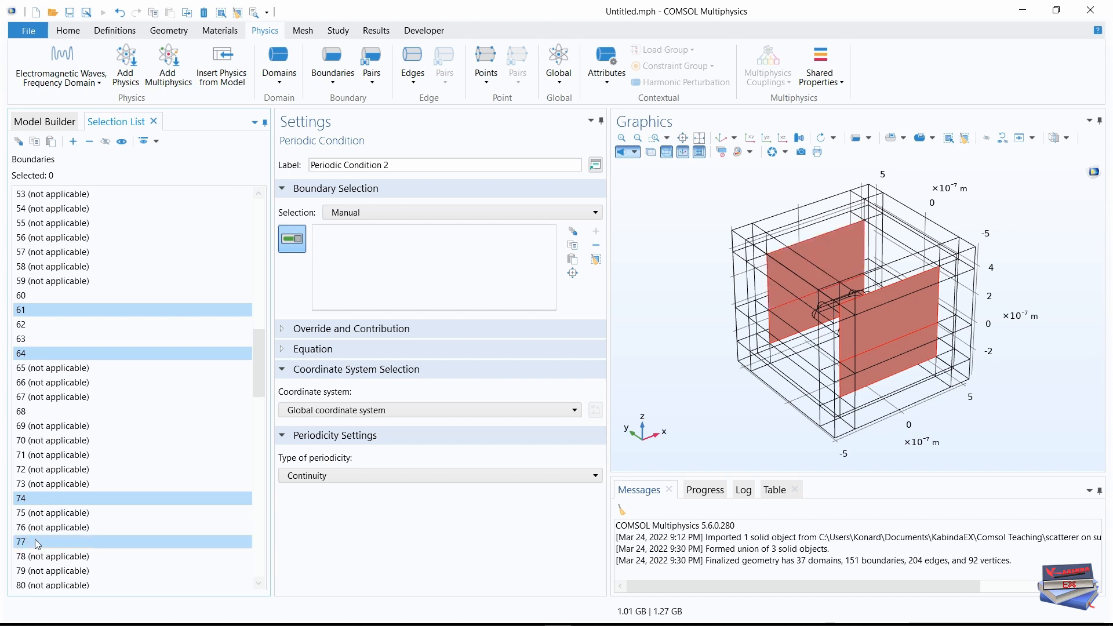
pyautogui.click(73, 142)
pyautogui.click(41, 121)
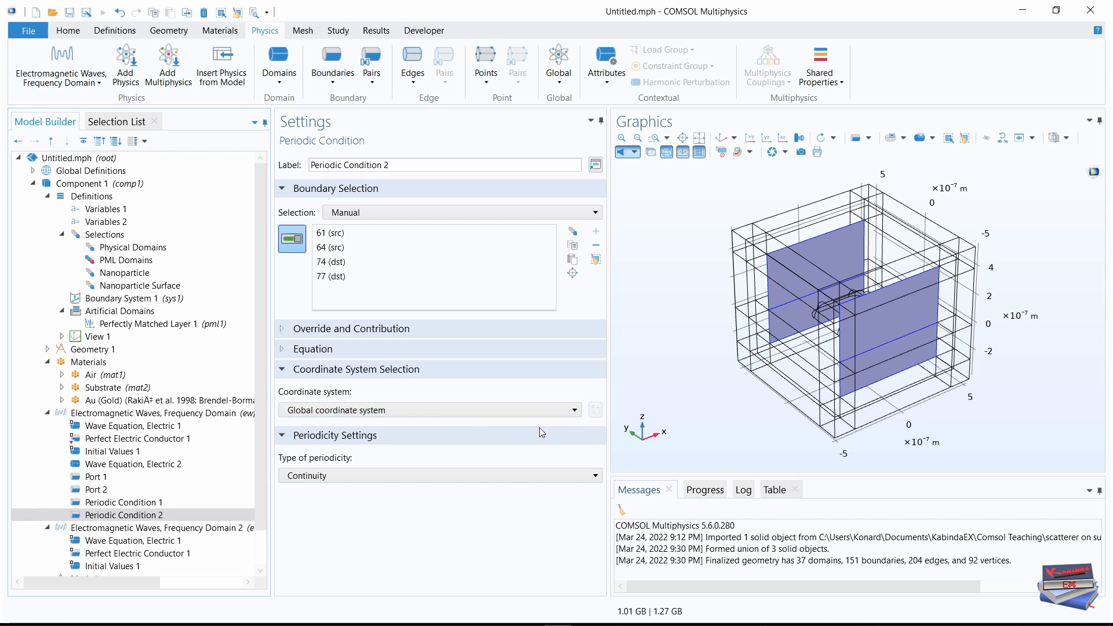
# Step: Set the second periodic condition to Floquet periodicity with its k-vector taken from the periodic port
pyautogui.click(574, 475)
pyautogui.click(357, 520)
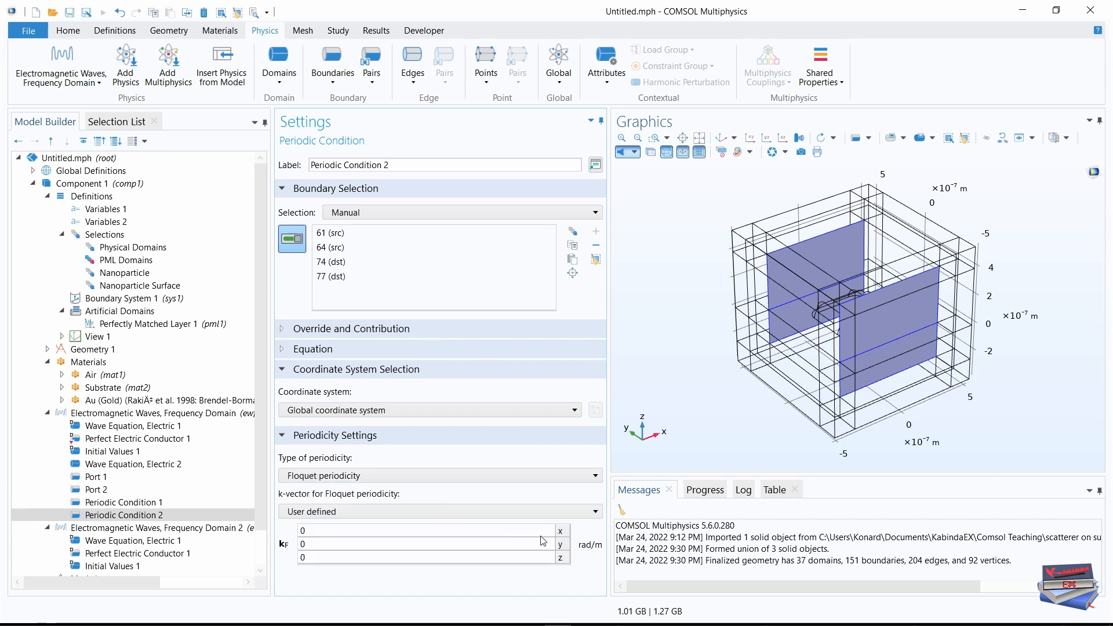
pyautogui.click(582, 511)
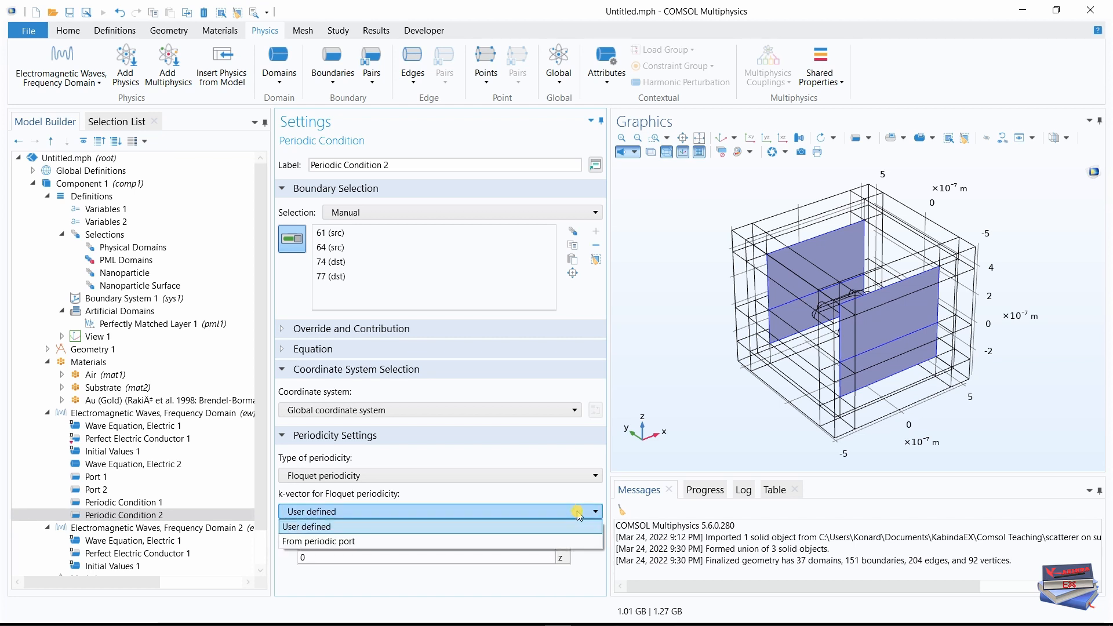
pyautogui.click(353, 541)
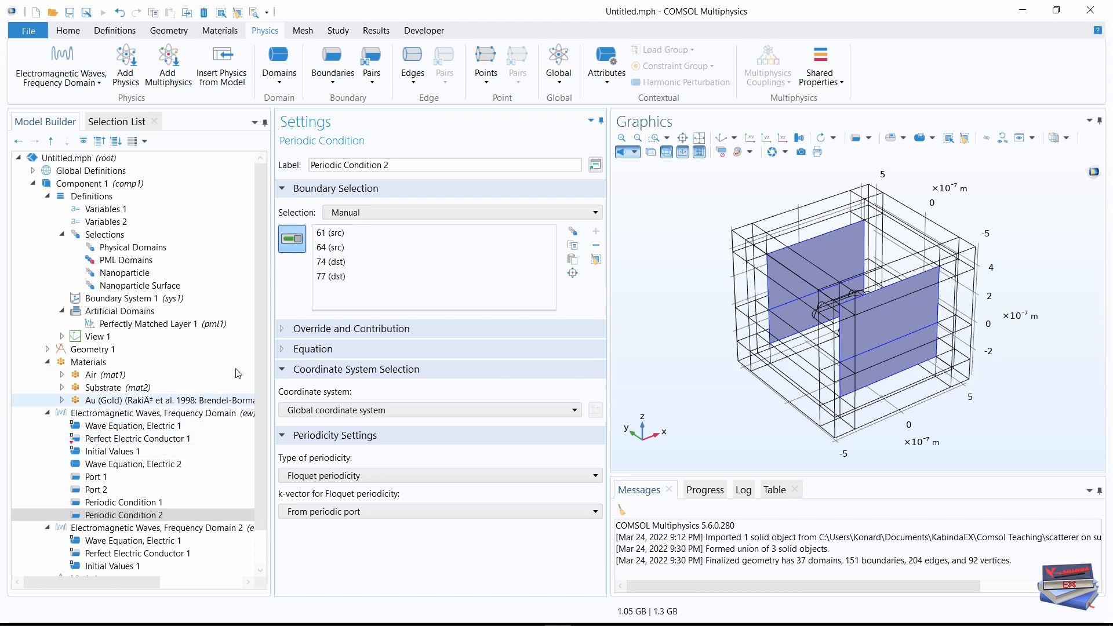
# Step: Widen the model tree area and collapse the Definitions node of Component 1
pyautogui.scroll(-1, 261, 368)
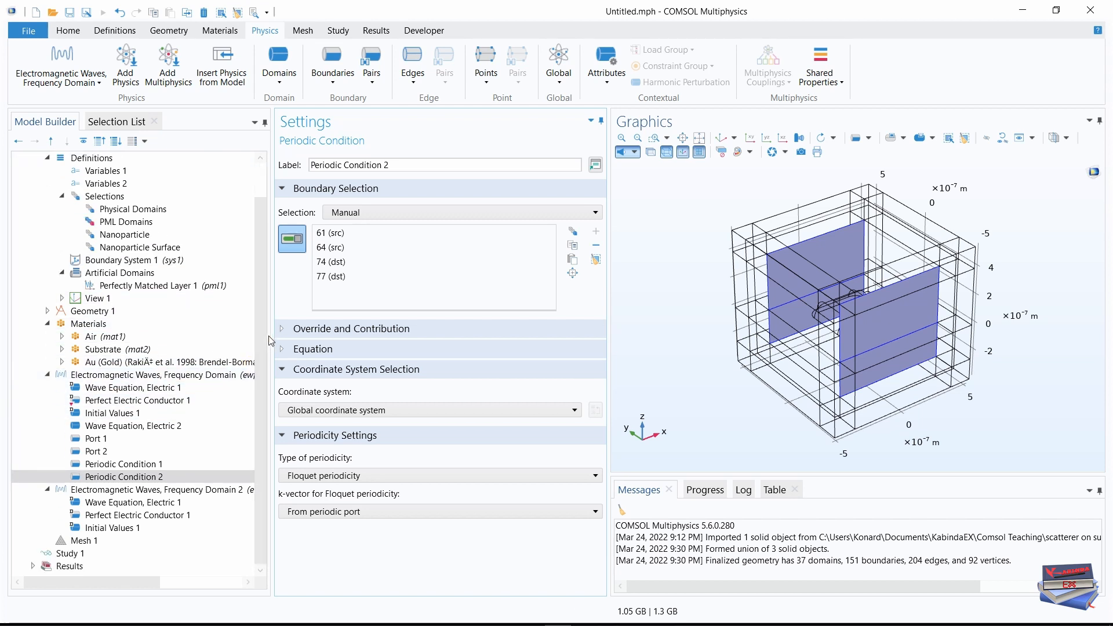
pyautogui.moveTo(269, 343); pyautogui.dragTo(341, 342)
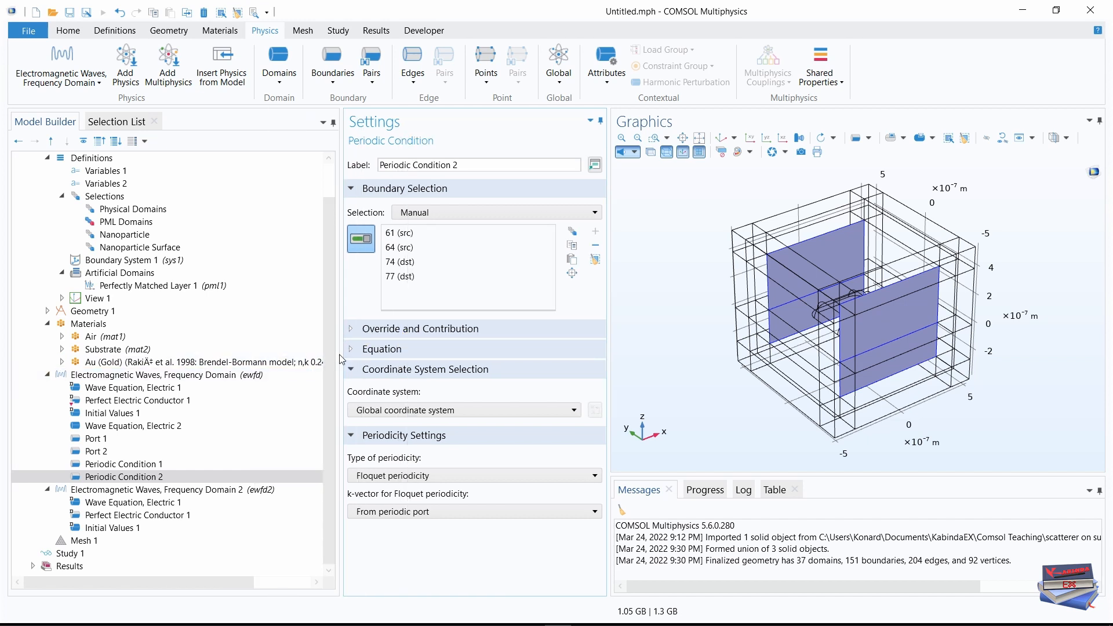
pyautogui.click(47, 158)
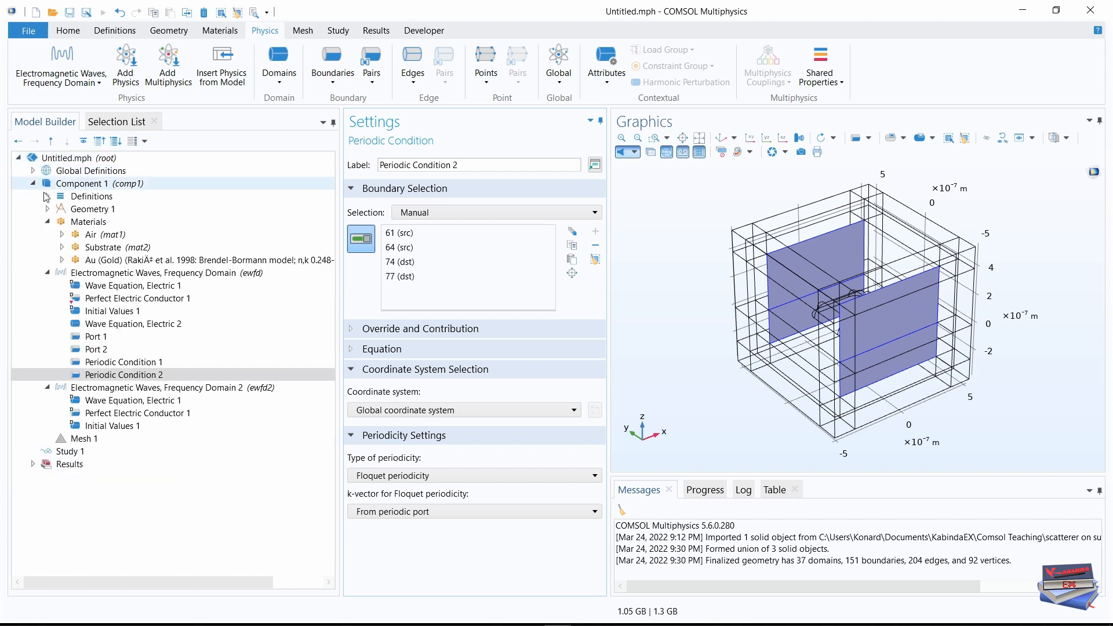
# Step: Collapse the Materials and first electromagnetic waves nodes, and set the second electromagnetic waves interface's formulation to Scattered field
pyautogui.click(48, 222)
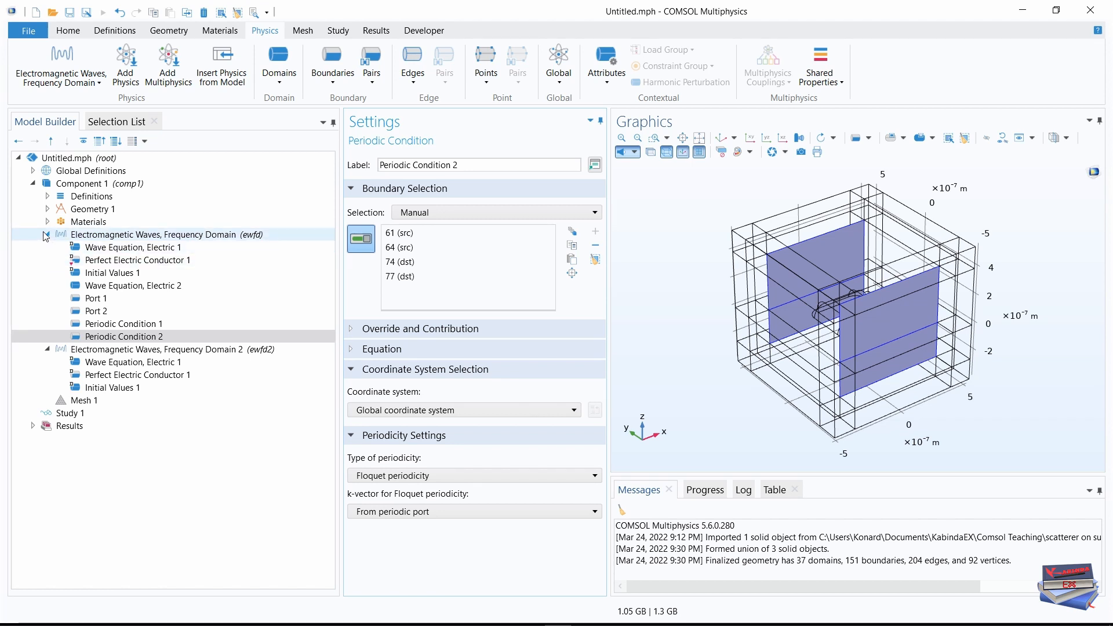
pyautogui.click(47, 235)
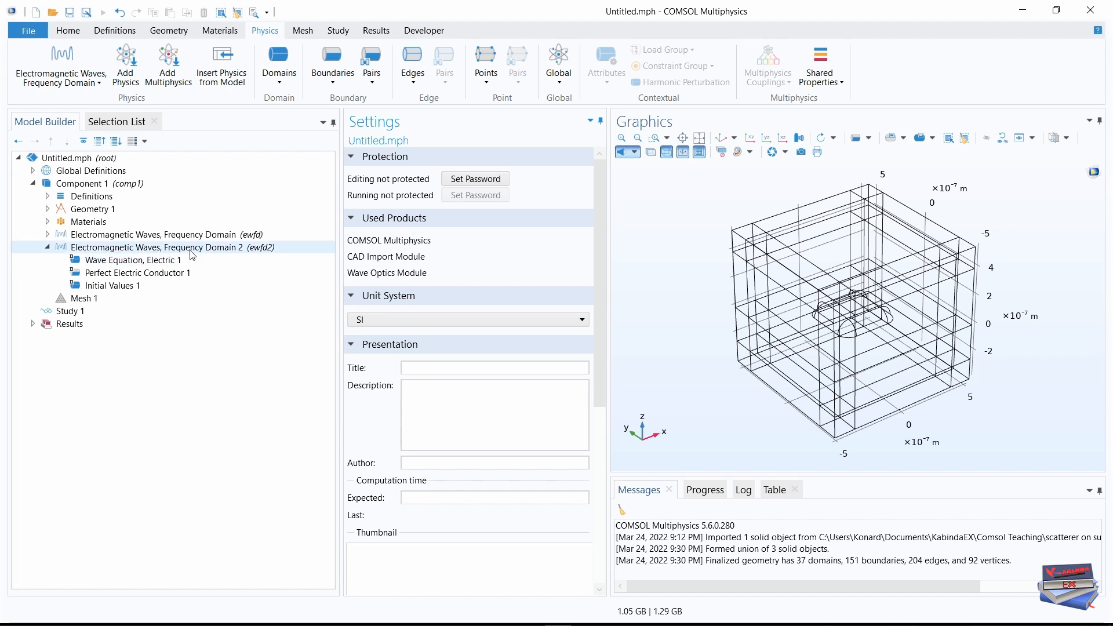
pyautogui.click(230, 250)
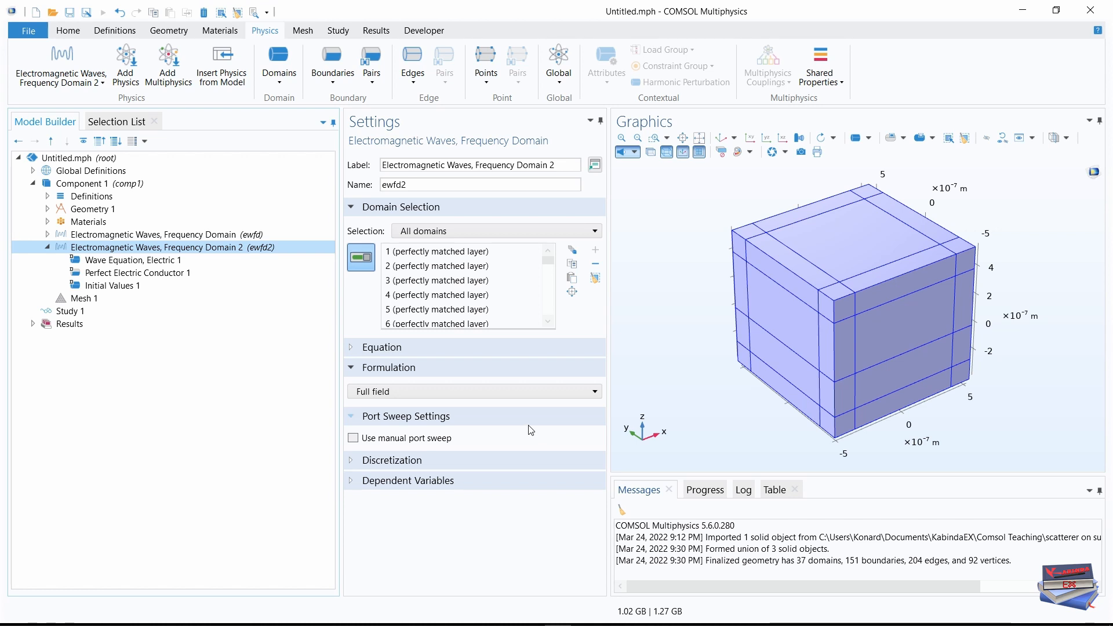
pyautogui.click(355, 369)
pyautogui.click(355, 369)
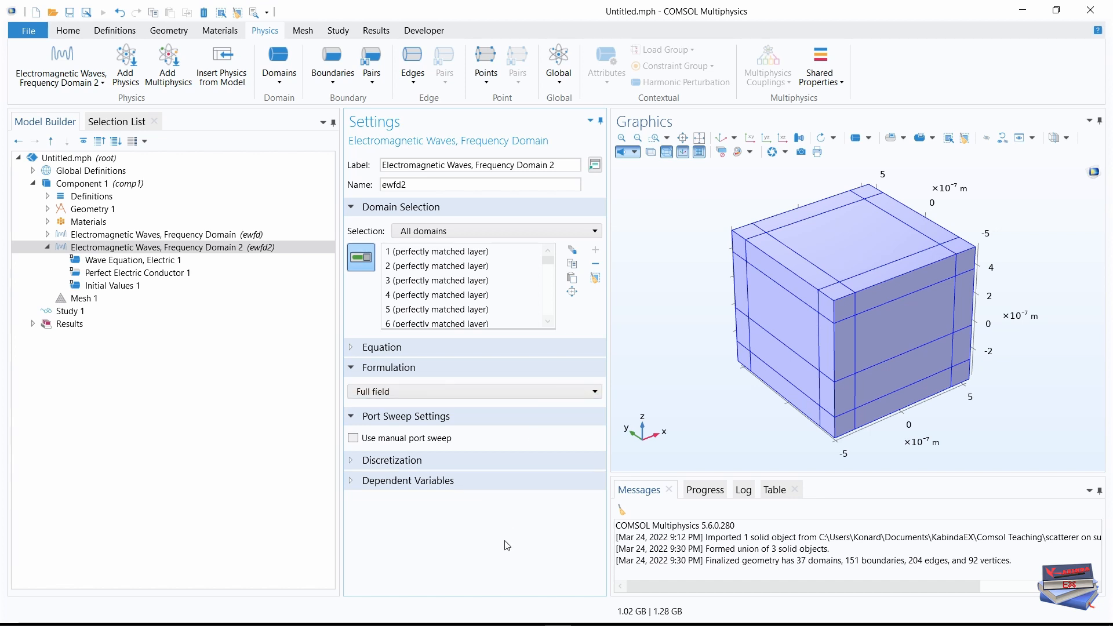
pyautogui.click(565, 391)
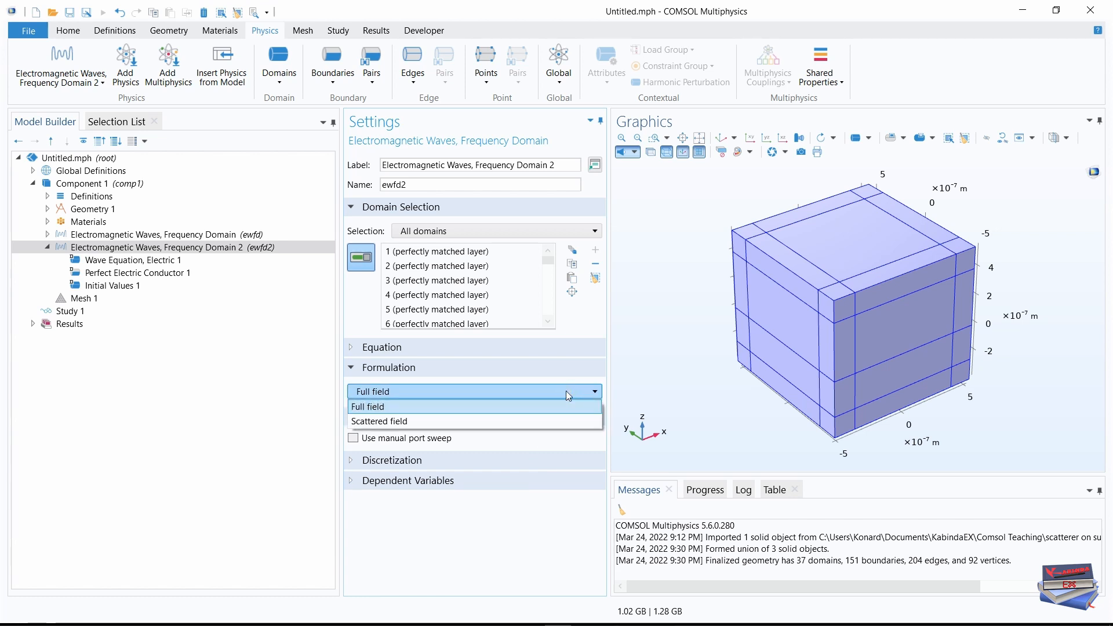
pyautogui.click(511, 420)
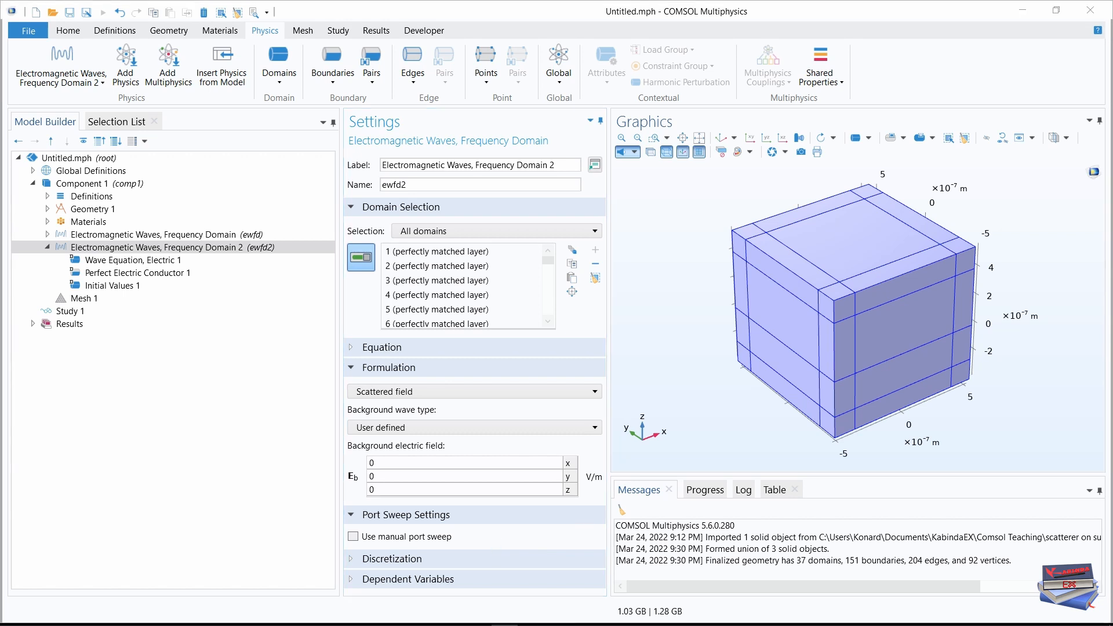
# Step: Set the background electric field's x, y and z components to ewfd.Ex, ewfd.Ey and ewfd.Ez, and save the model as ScattererOnSubstrateKex.mph
pyautogui.click(385, 462)
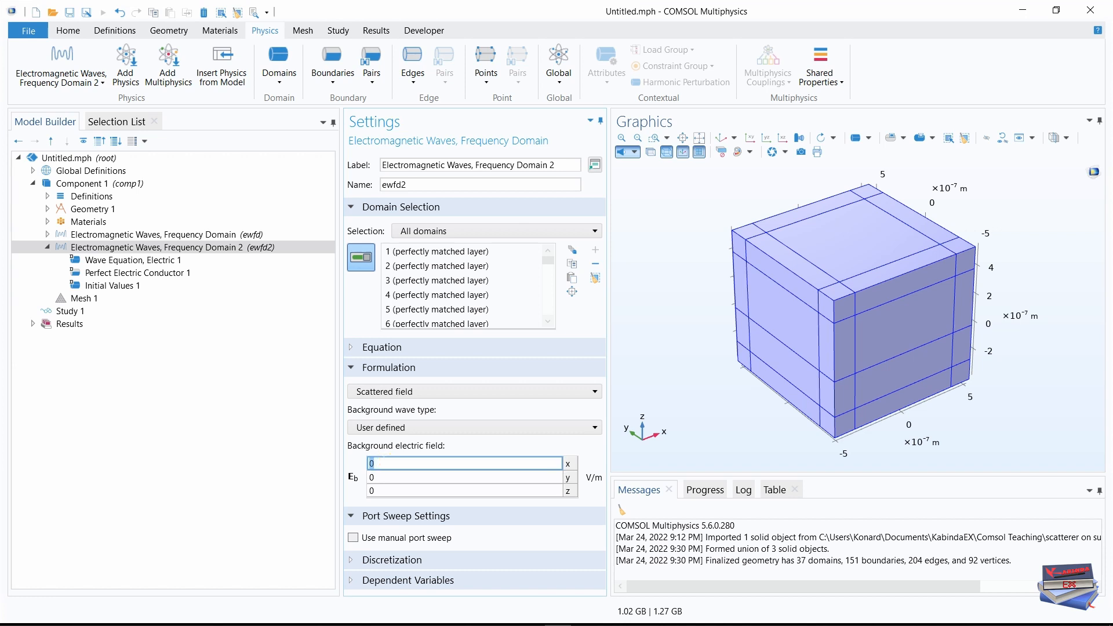
pyautogui.write('ewfd.Ex')
pyautogui.click(394, 478)
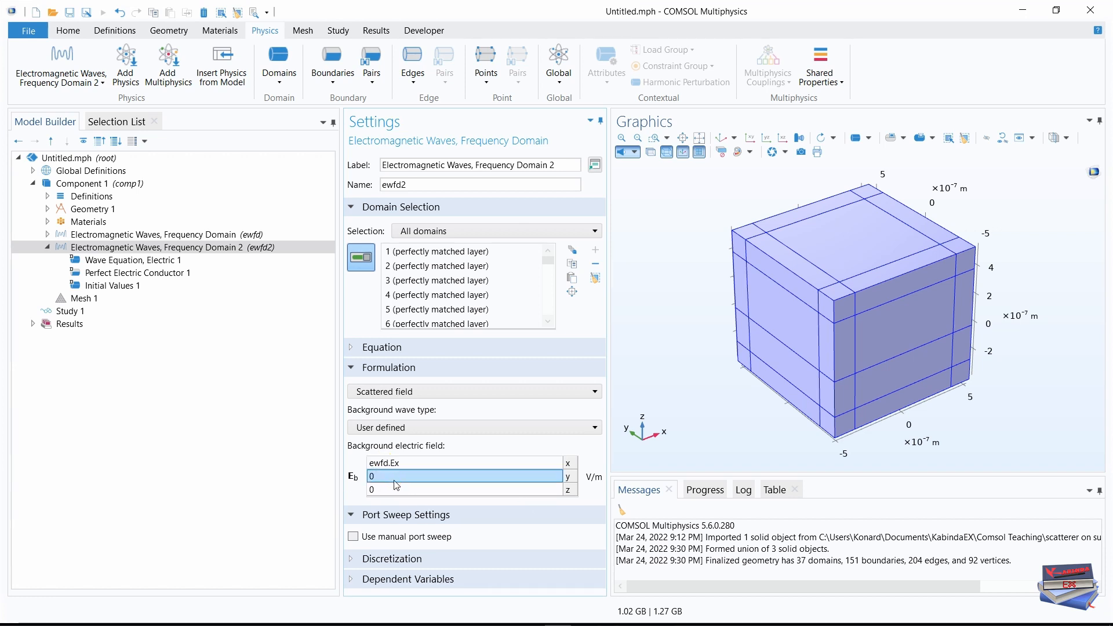
pyautogui.write('ewfd.E')
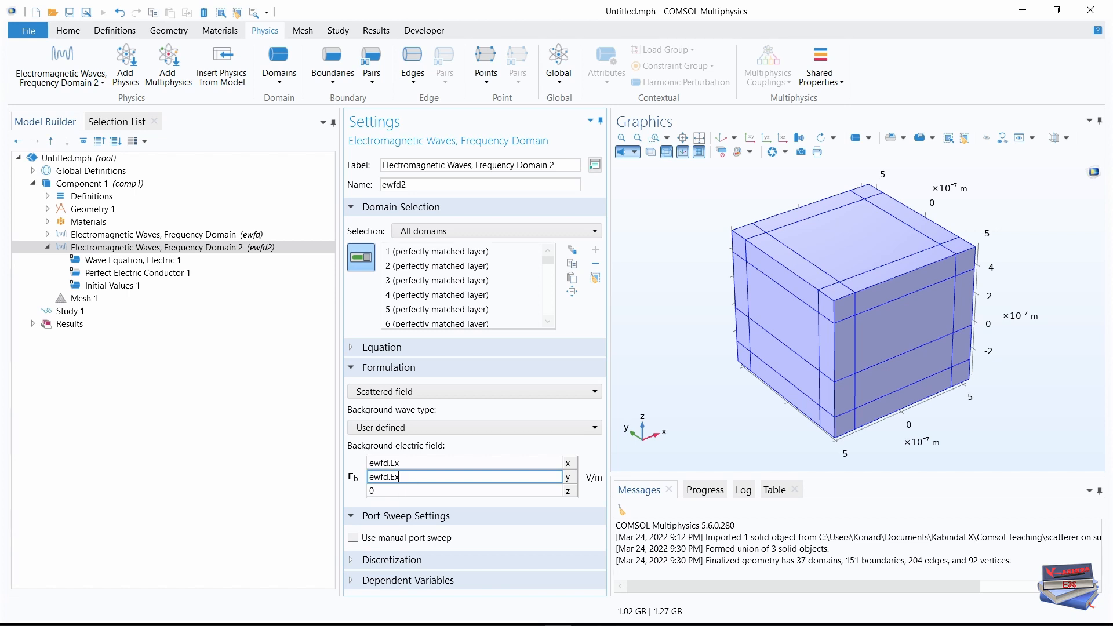
pyautogui.write('y')
pyautogui.click(396, 491)
pyautogui.write('ewfd.Ex')
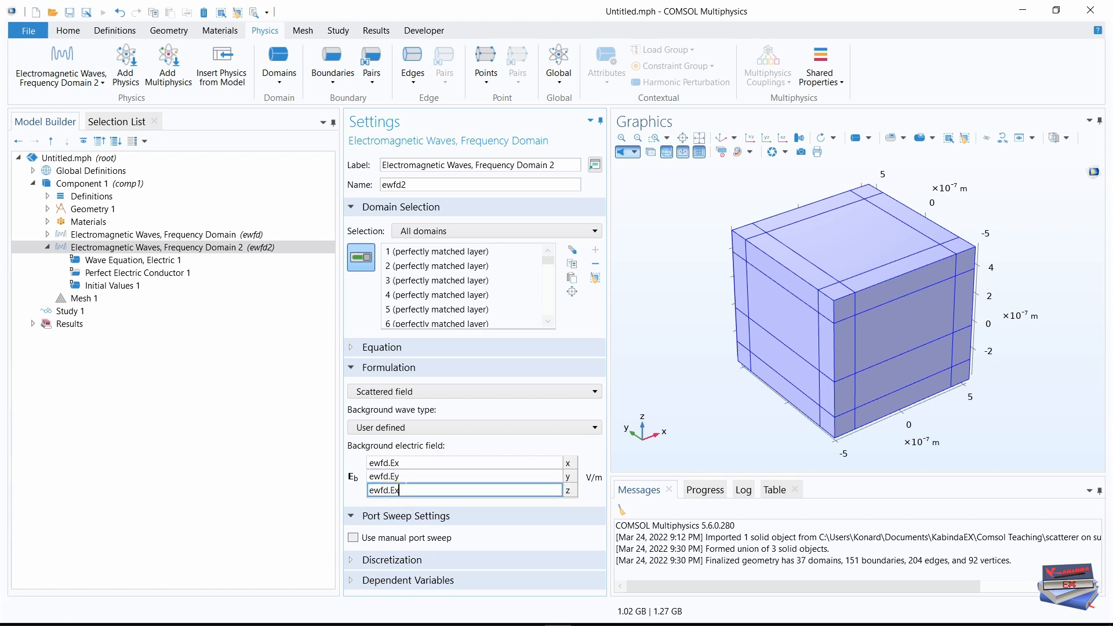
pyautogui.press('BackSpace')
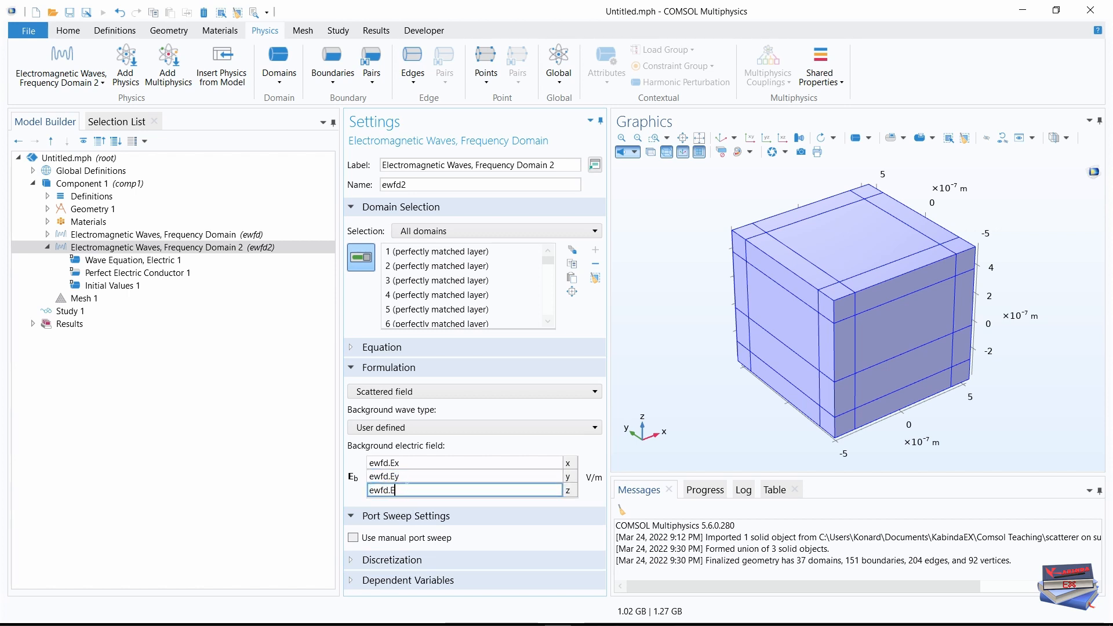
pyautogui.write('z')
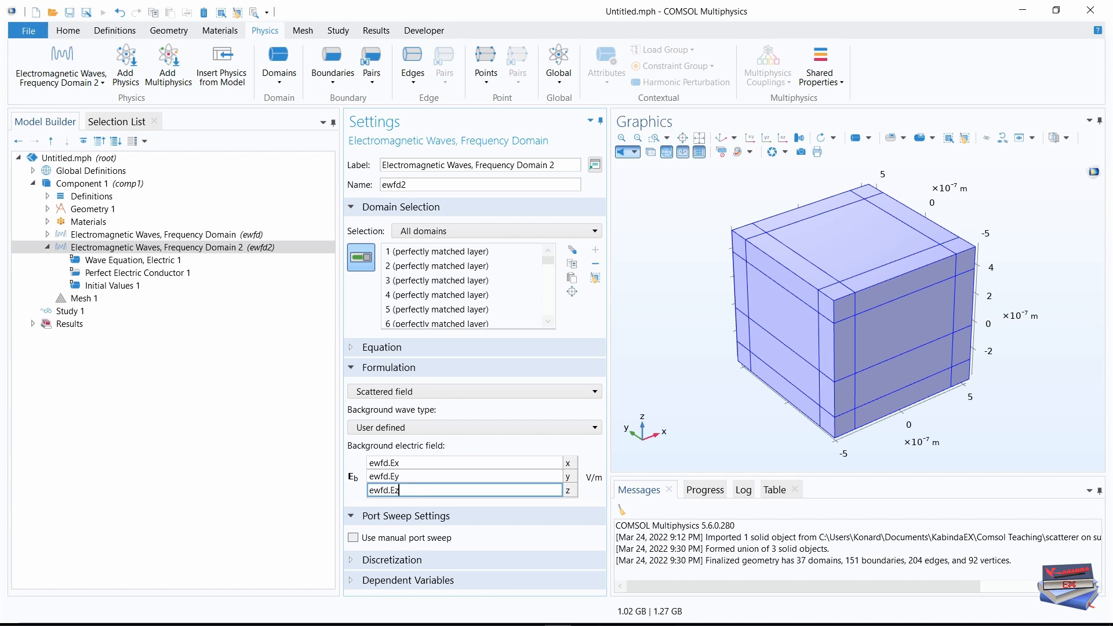
pyautogui.click(259, 520)
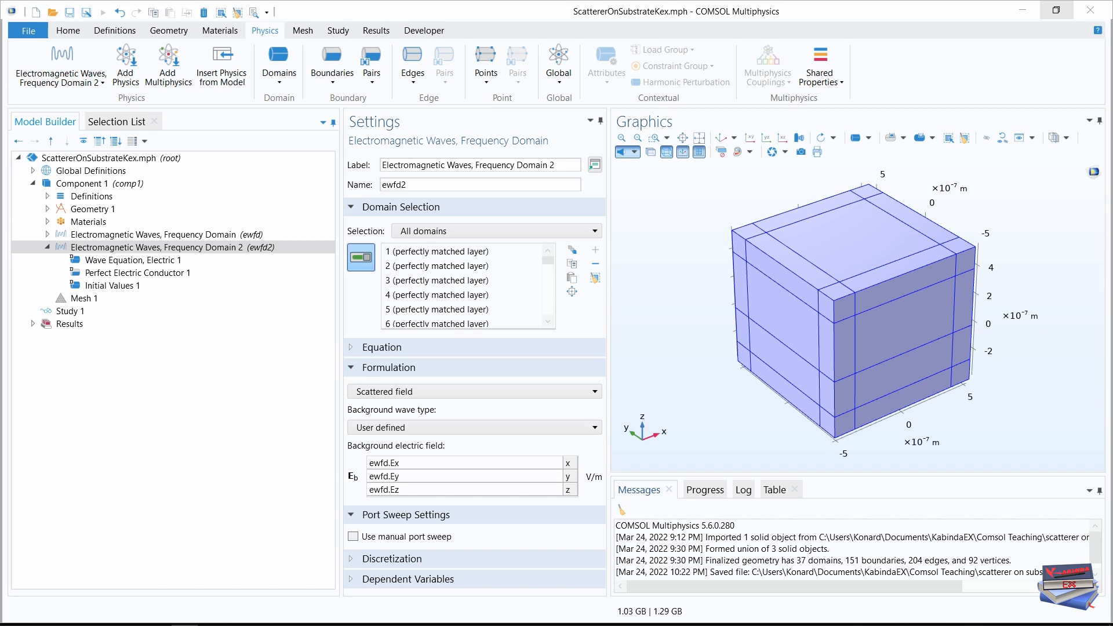
# Step: Add a Free Tetrahedral mesh operation and set the mesh's general Size to custom with a maximum element size of lda0/6
pyautogui.click(308, 31)
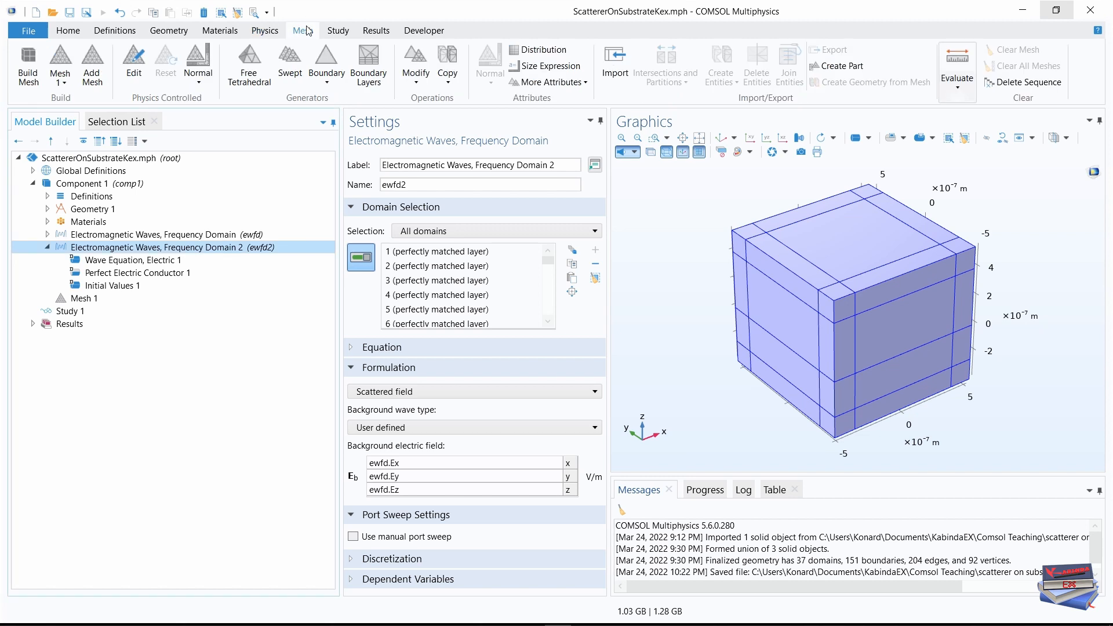
pyautogui.click(249, 70)
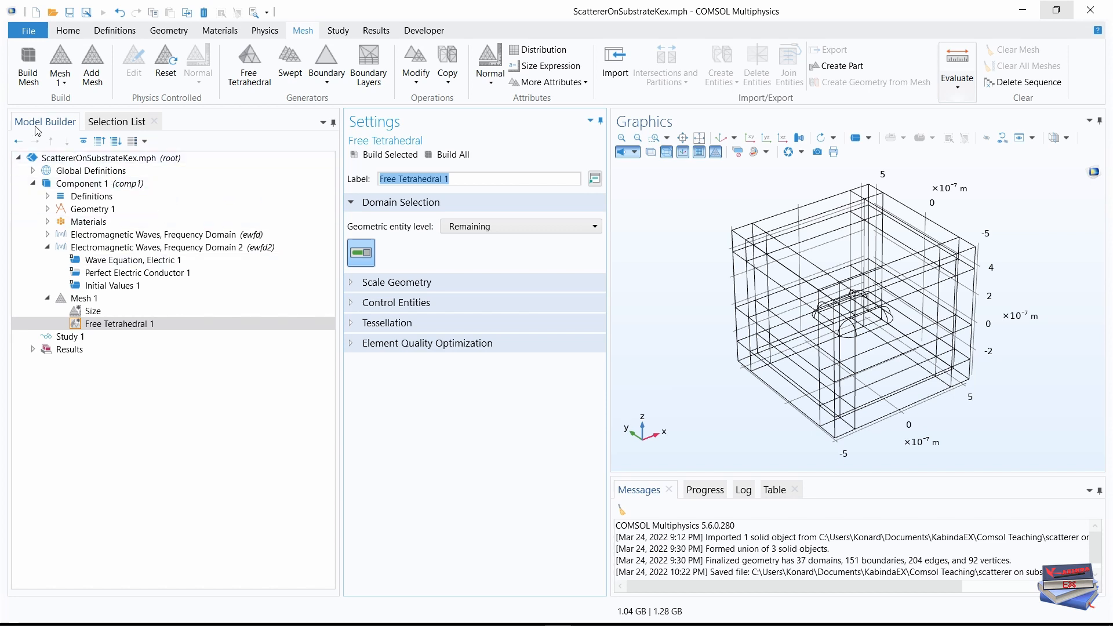
pyautogui.click(94, 313)
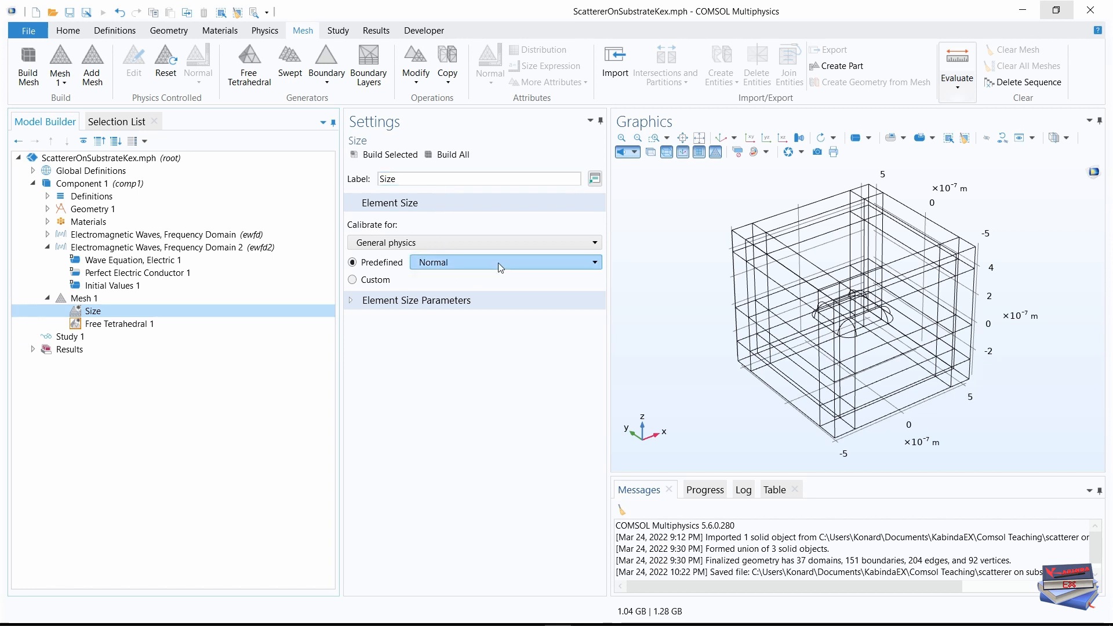
pyautogui.click(556, 262)
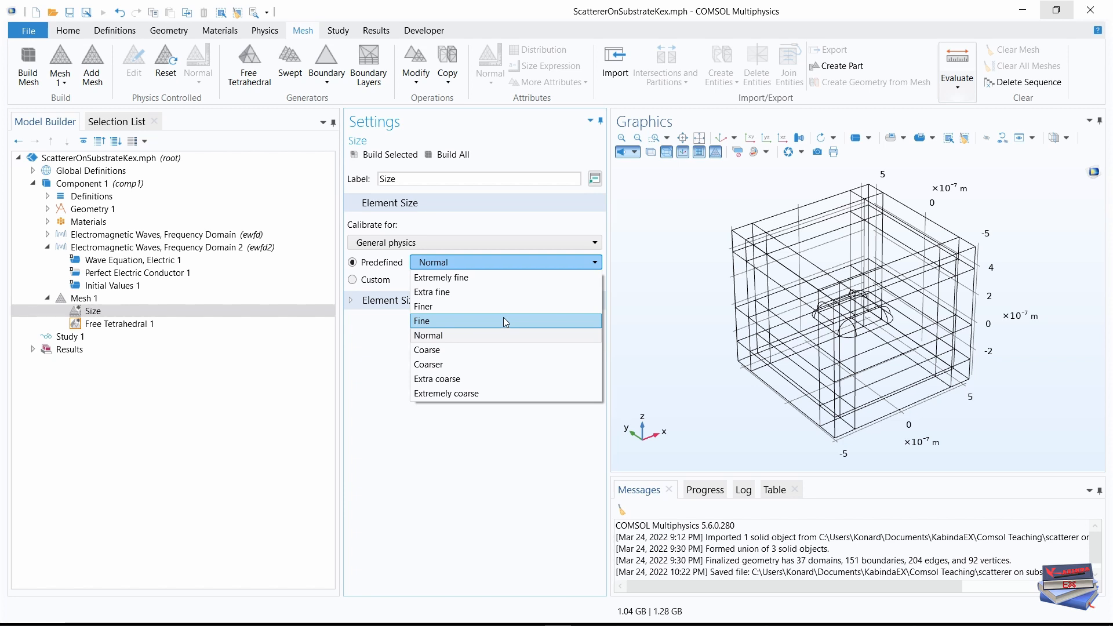
pyautogui.click(514, 447)
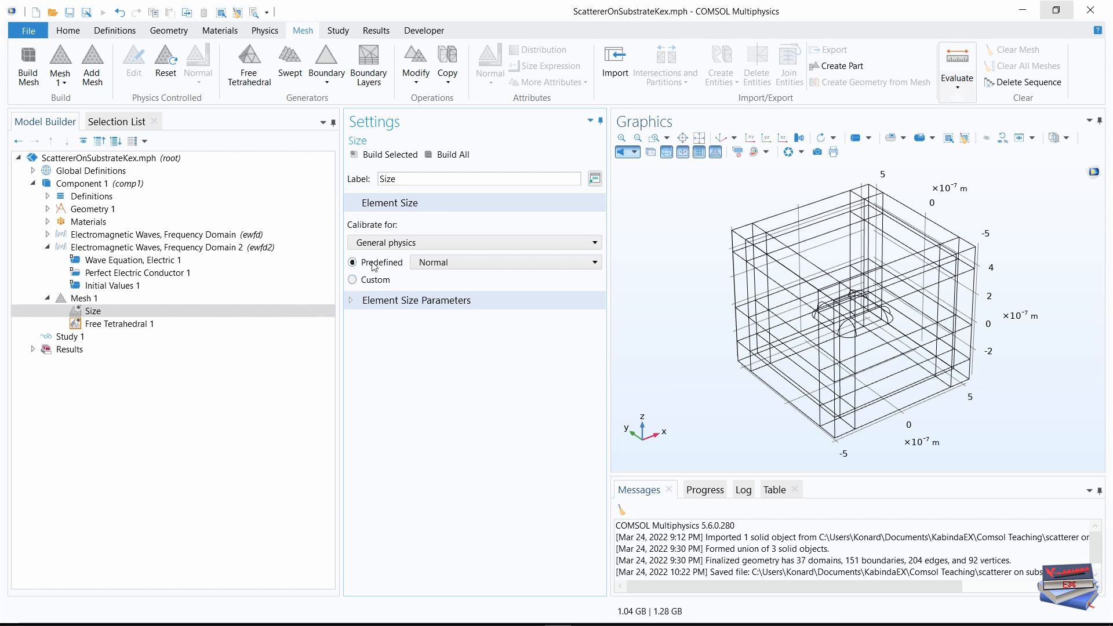
pyautogui.click(357, 280)
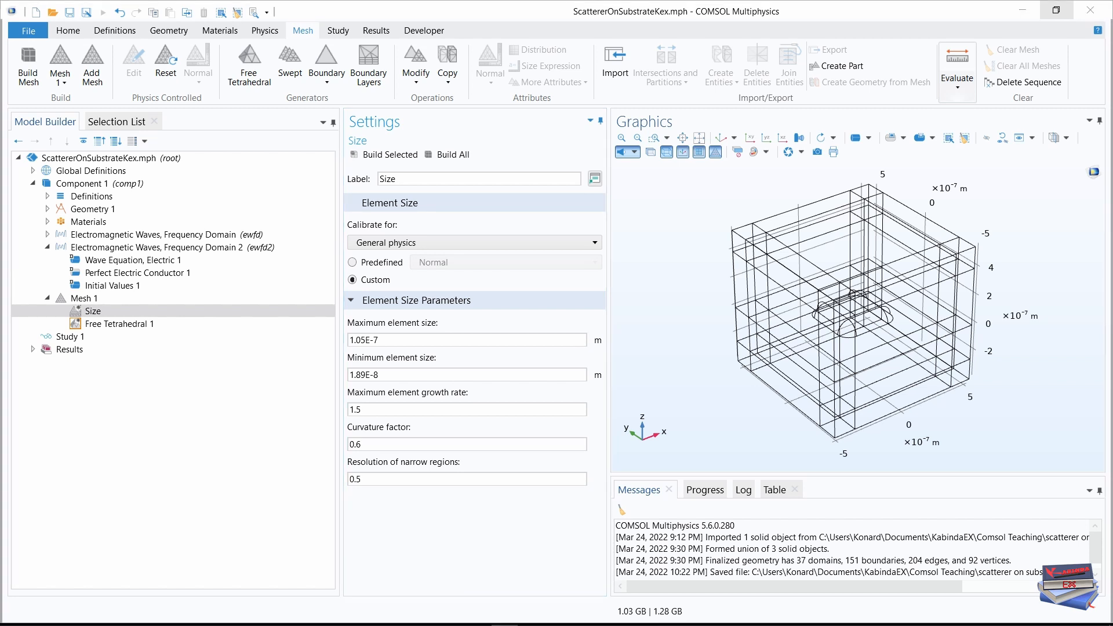
pyautogui.click(377, 340)
pyautogui.moveTo(382, 340); pyautogui.dragTo(347, 337)
pyautogui.write('lda0/6')
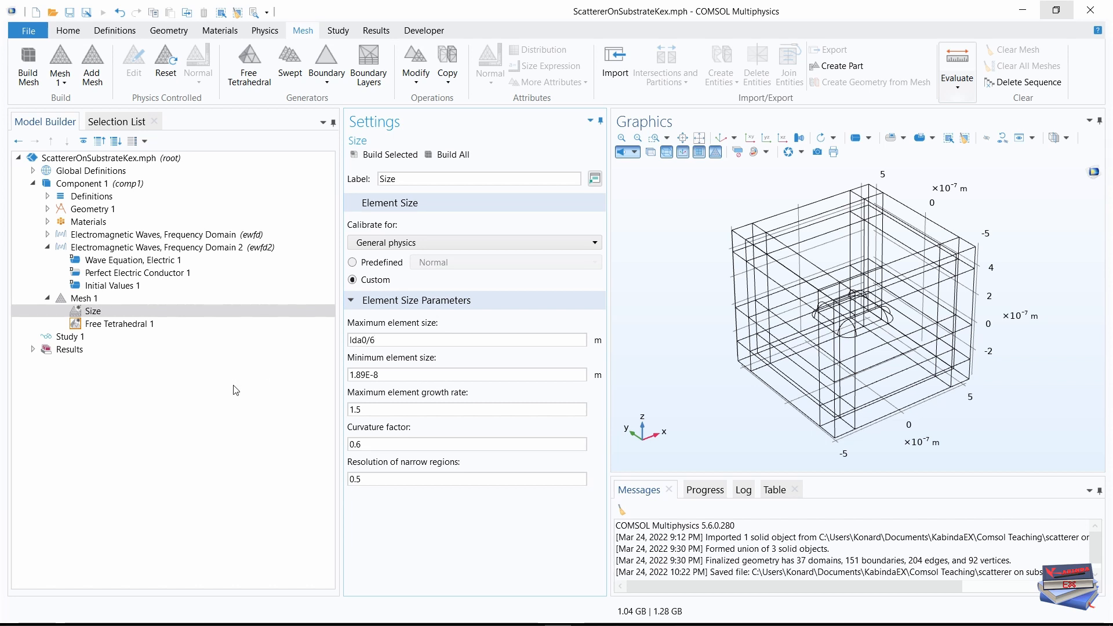
# Step: Add a separate Size node to Mesh 1 and move it above the Free Tetrahedral operation
pyautogui.rightClick(90, 299)
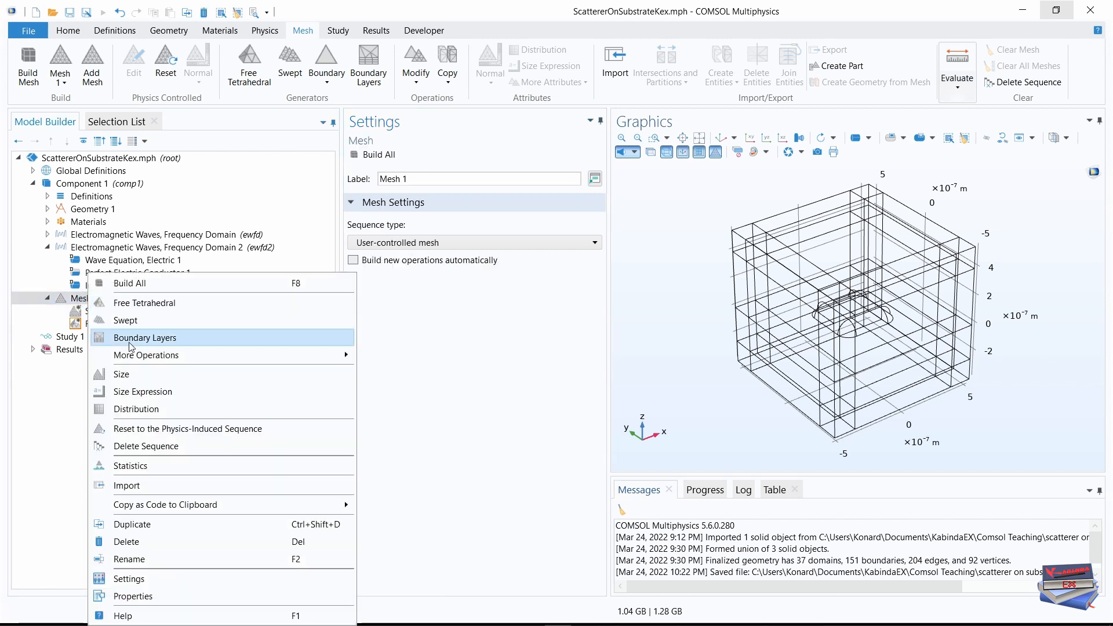
pyautogui.click(131, 383)
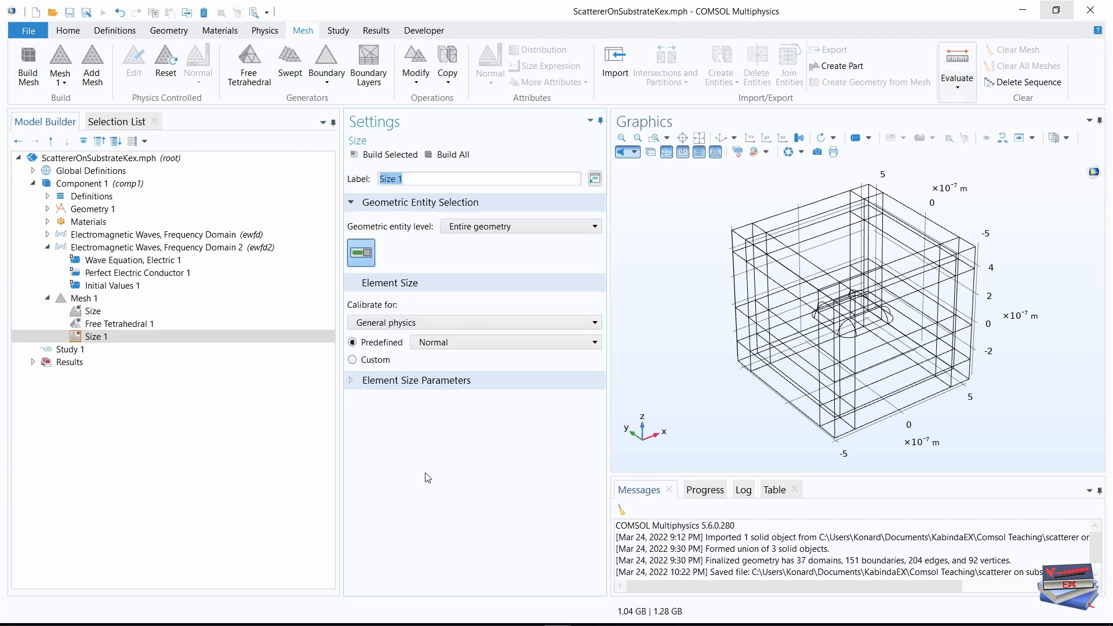
pyautogui.click(99, 338)
pyautogui.rightClick(101, 341)
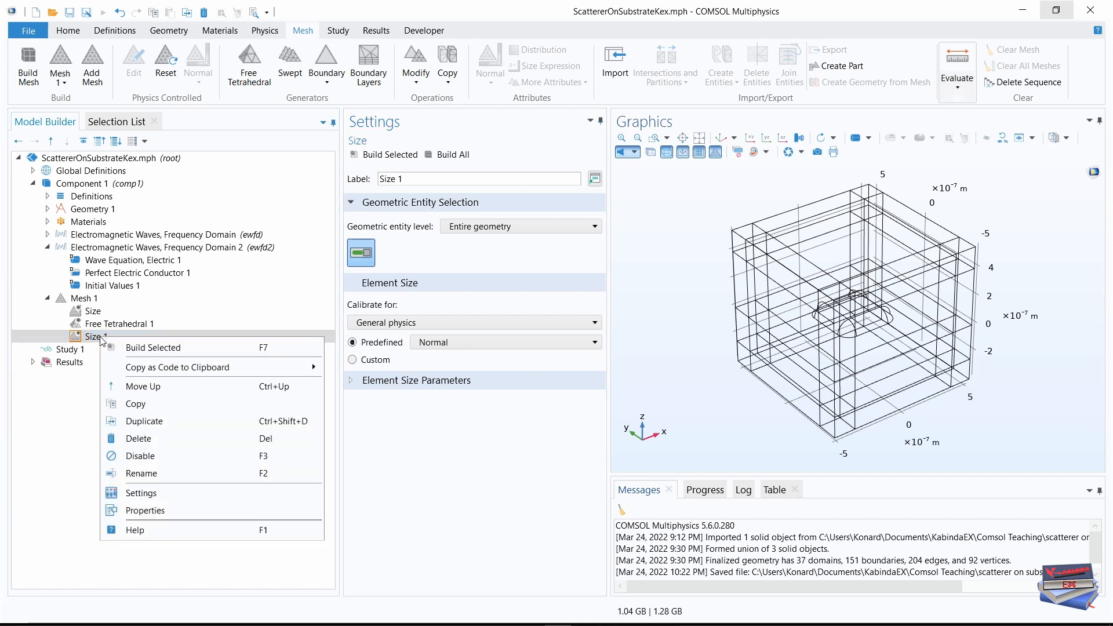
pyautogui.click(139, 387)
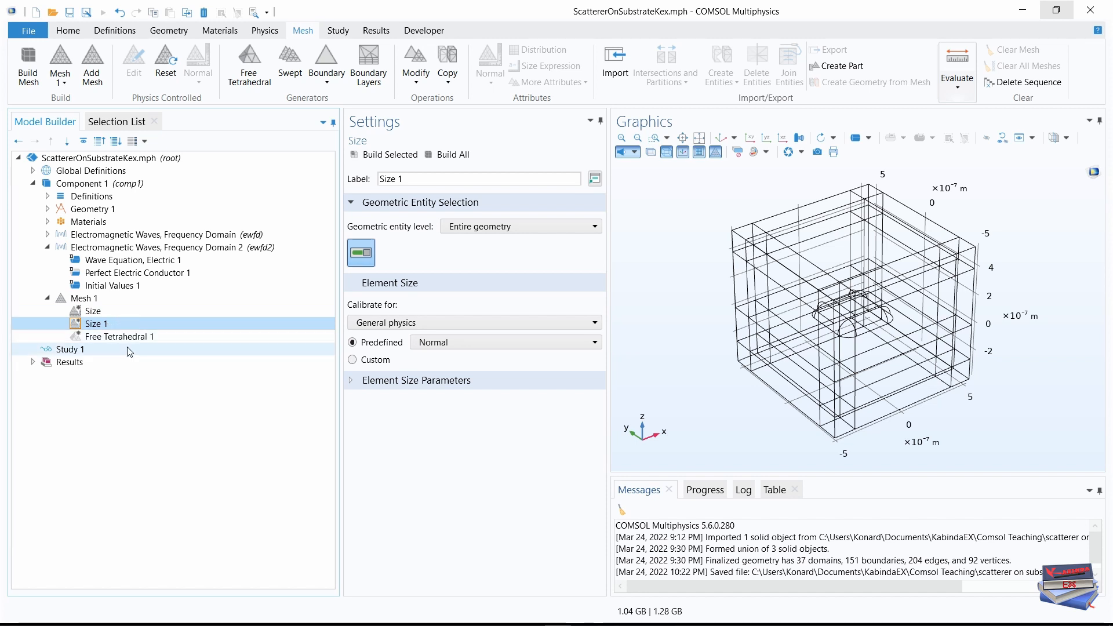
pyautogui.click(411, 455)
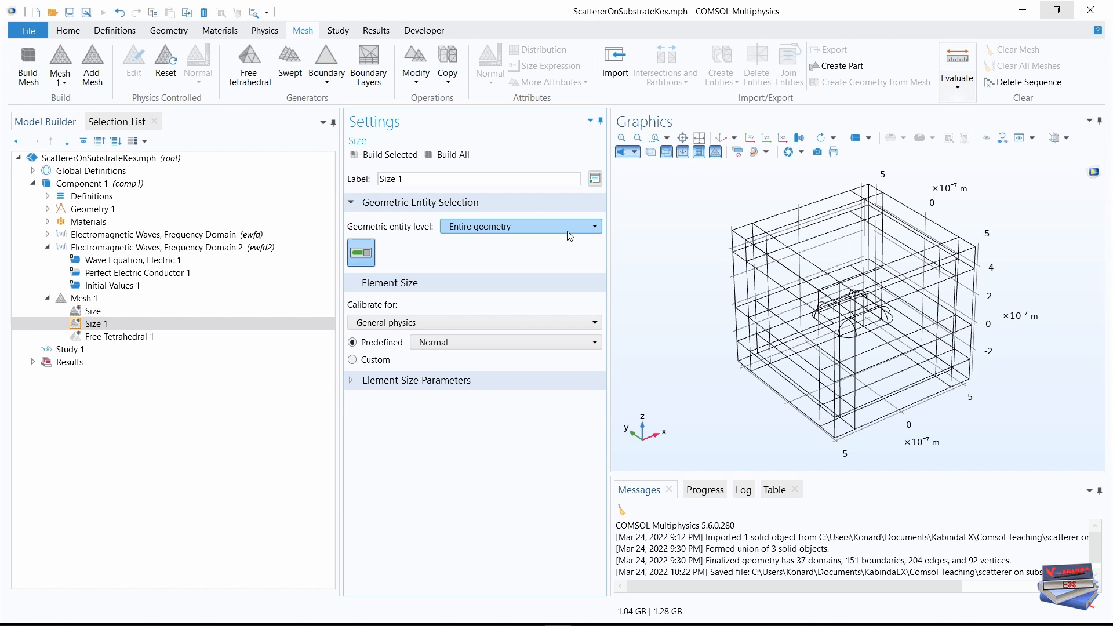
# Step: Set the added Size node's geometric entity level to Domain and assign it to domain 25, the scatterer
pyautogui.click(575, 229)
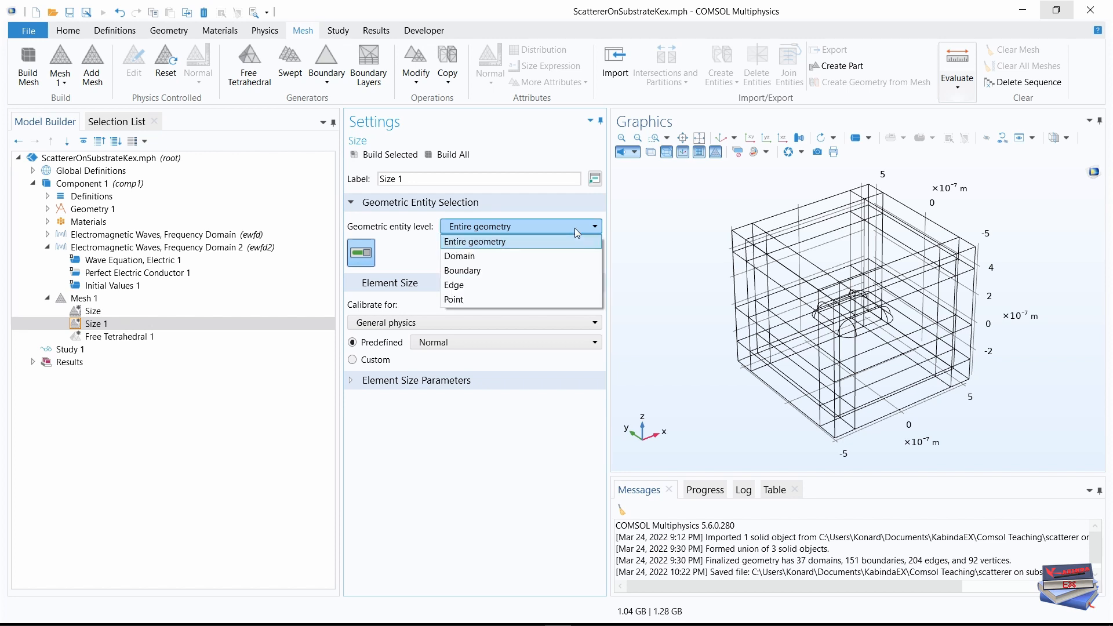
pyautogui.click(503, 257)
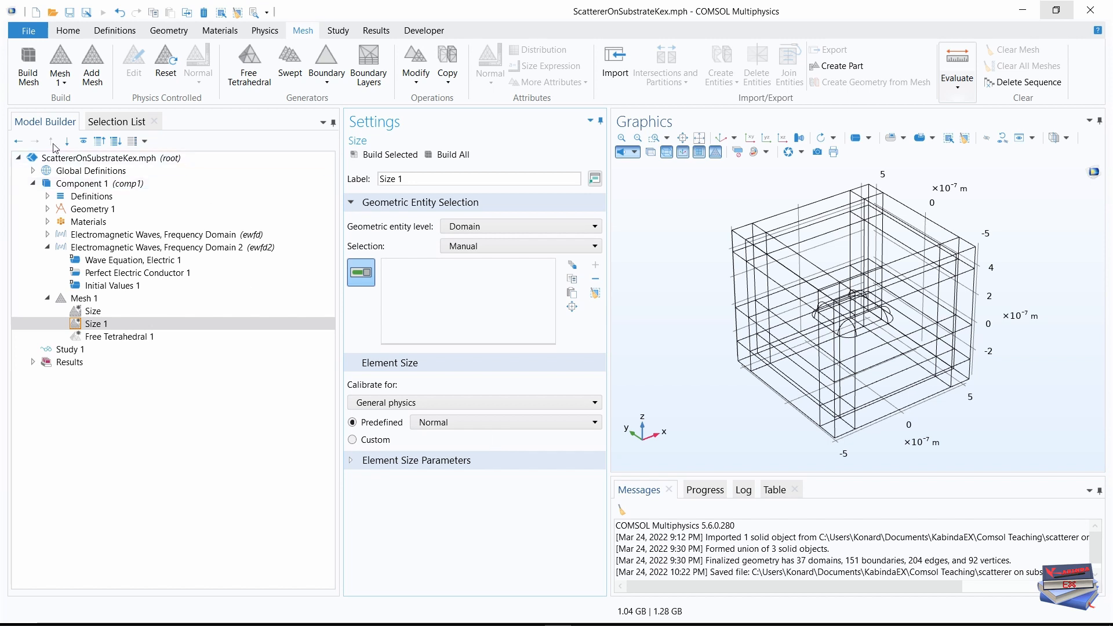
pyautogui.click(90, 126)
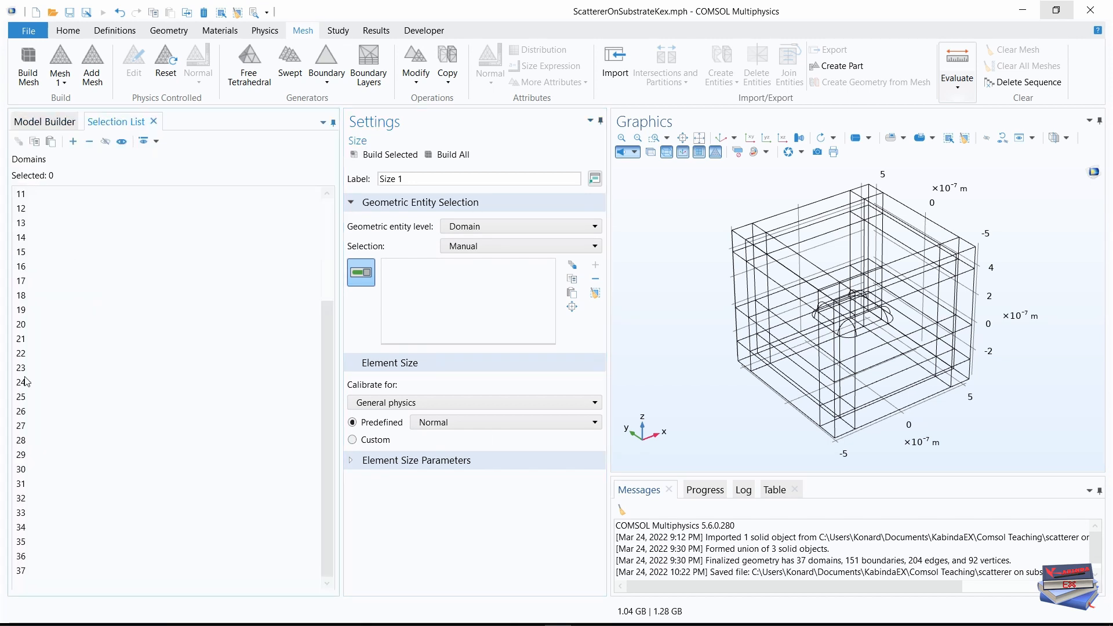
pyautogui.click(23, 397)
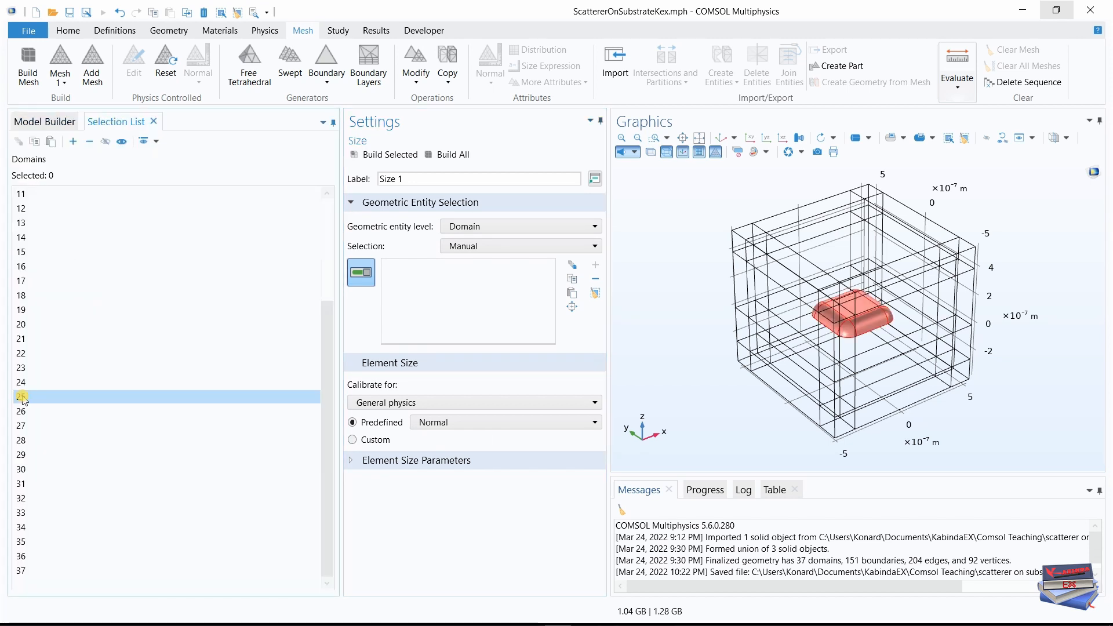
pyautogui.click(73, 141)
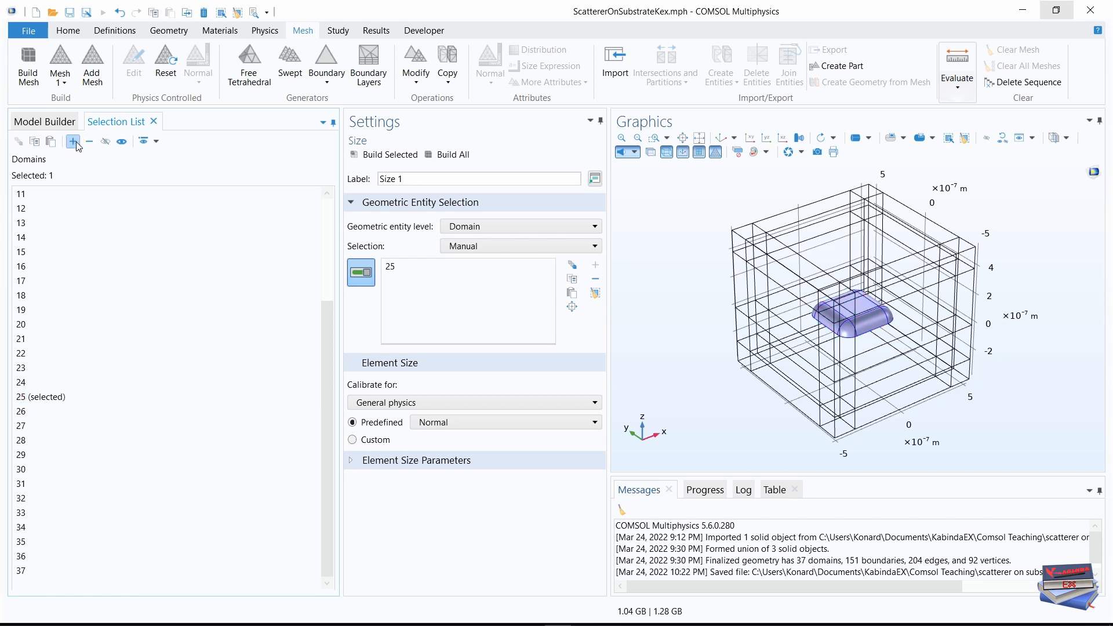
pyautogui.click(44, 121)
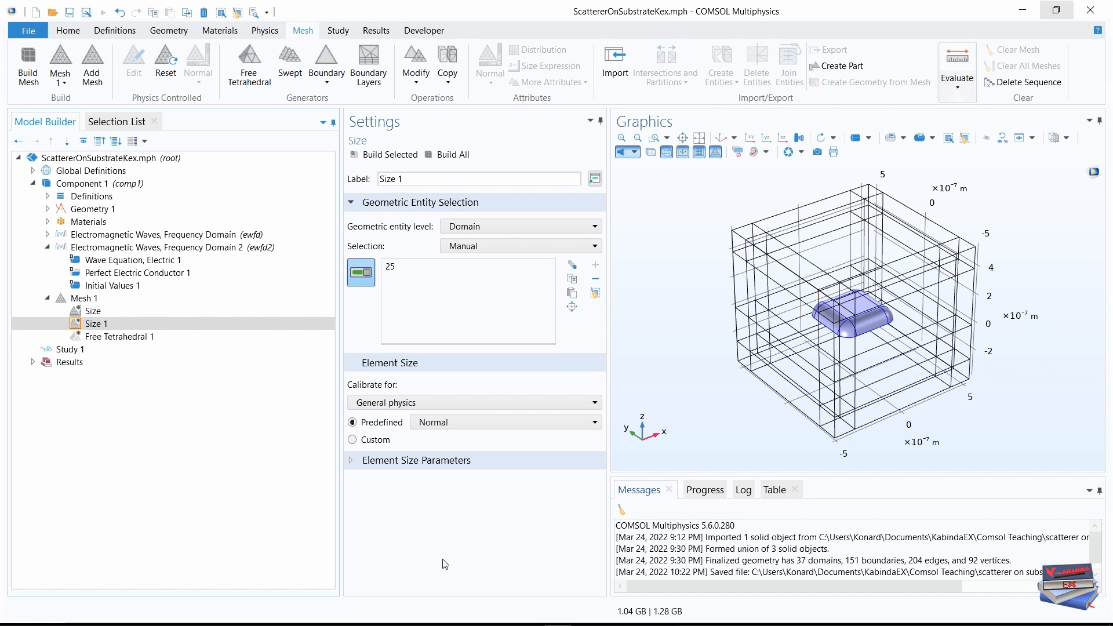
# Step: Switch the Size 1 mesh node for domain 25 to custom element sizing with a maximum element size of 43[nm]
pyautogui.click(353, 439)
pyautogui.moveTo(604, 348); pyautogui.dragTo(603, 439)
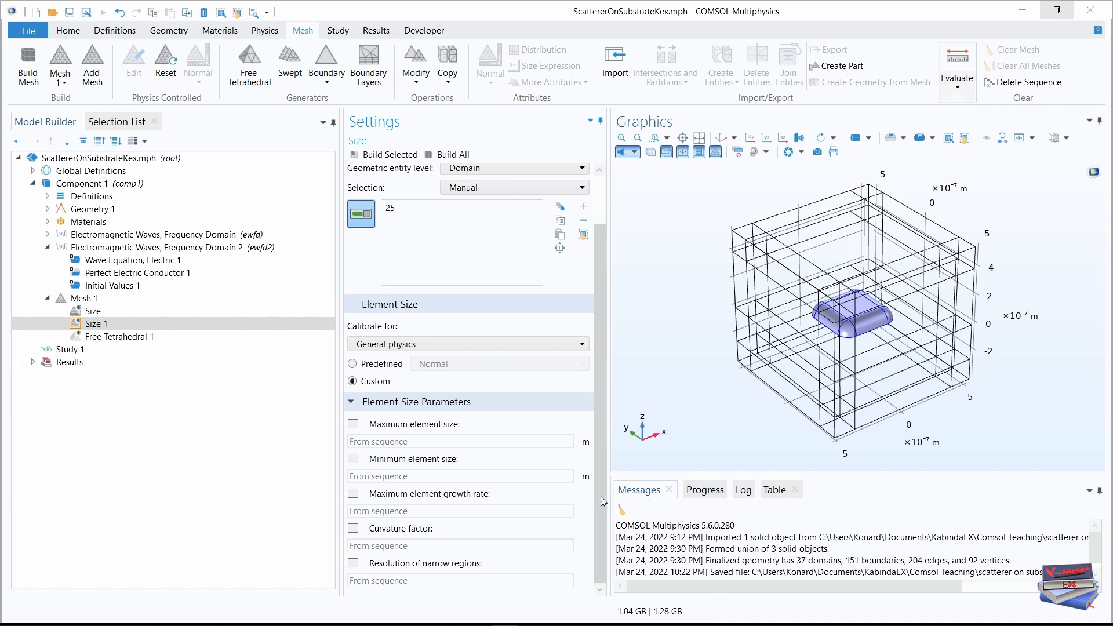
pyautogui.click(354, 425)
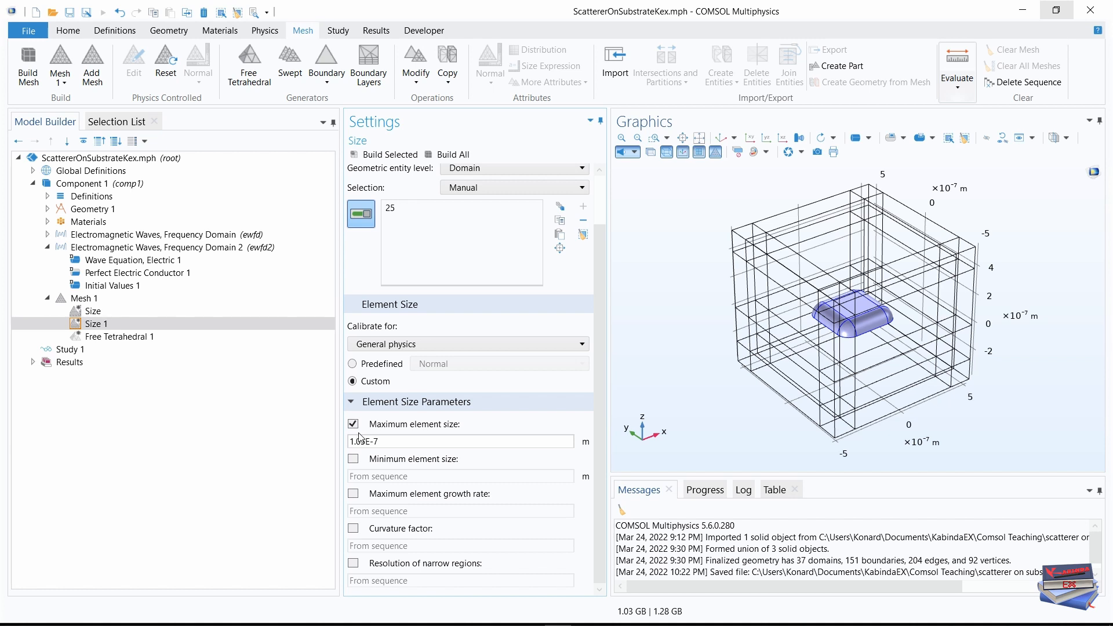
pyautogui.moveTo(380, 441); pyautogui.dragTo(323, 441)
pyautogui.write('43[nm]')
# Step: Duplicate the Size 1 mesh node and replace the copy's domain selection with domain 18
pyautogui.rightClick(93, 324)
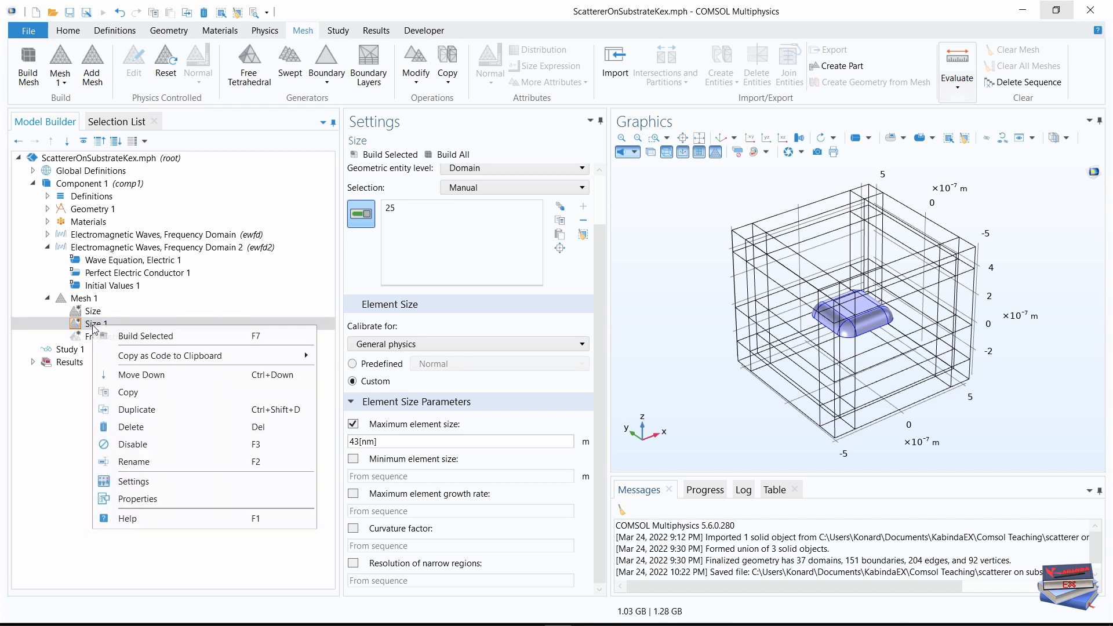
pyautogui.click(135, 409)
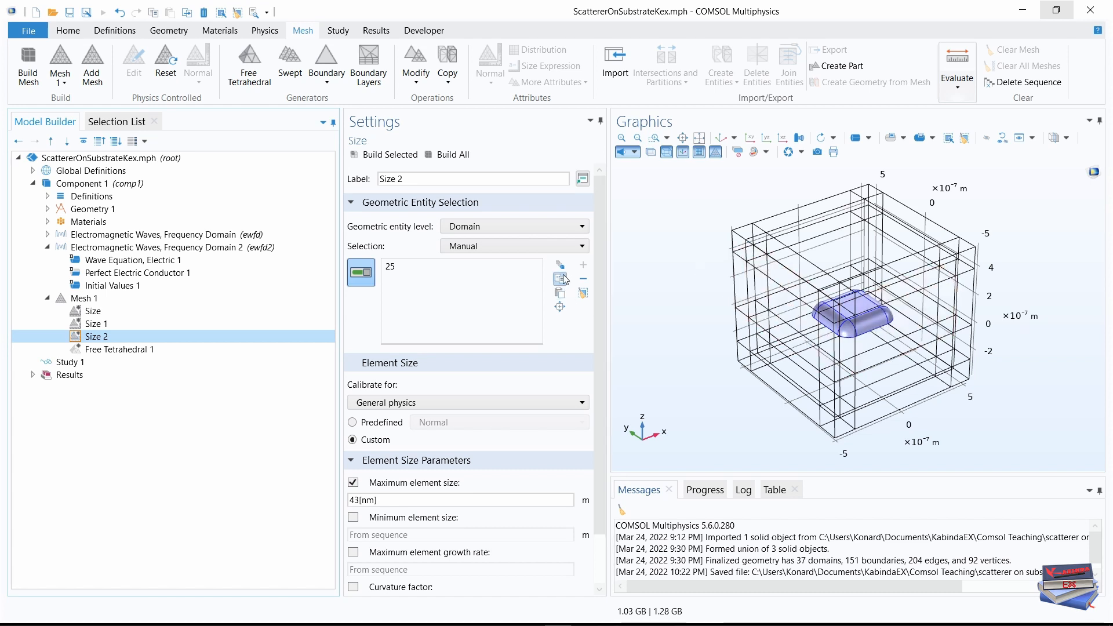
pyautogui.click(581, 228)
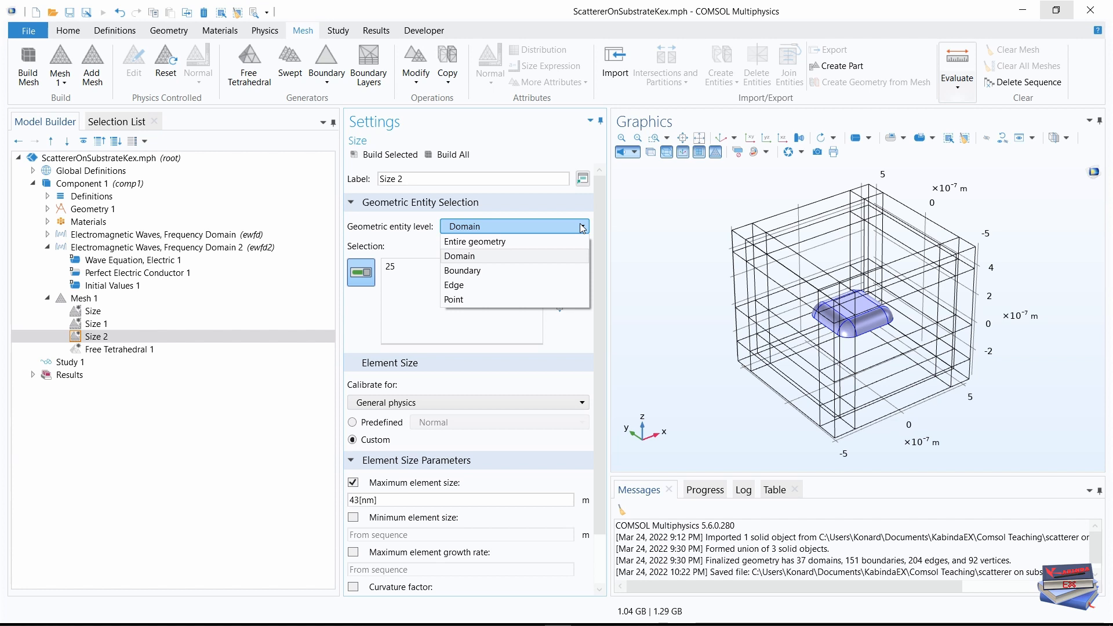
pyautogui.click(583, 228)
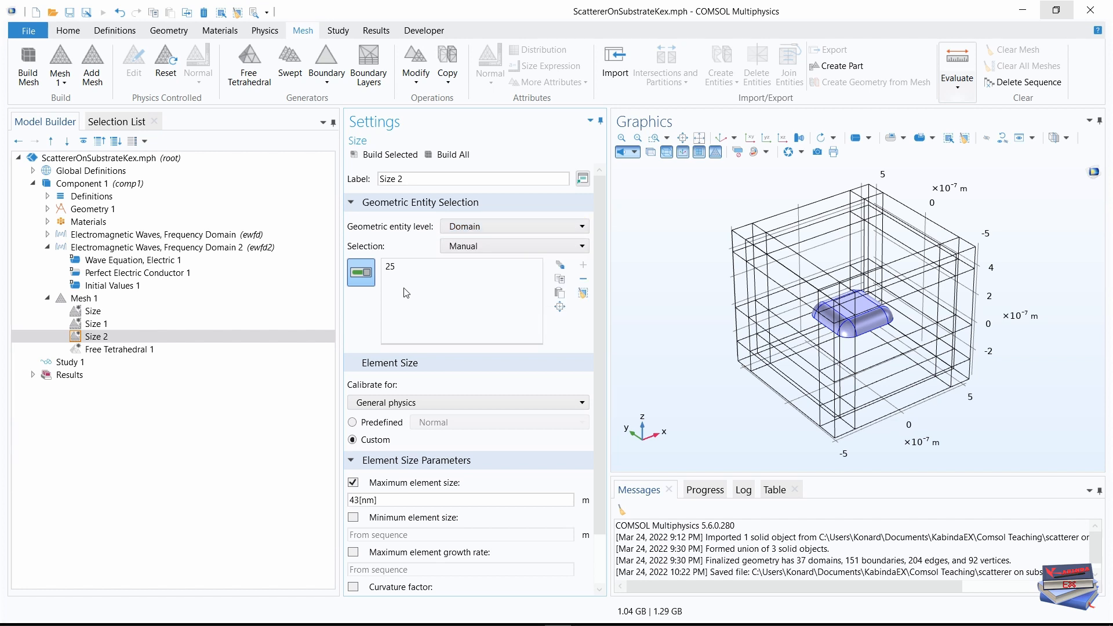
pyautogui.click(582, 296)
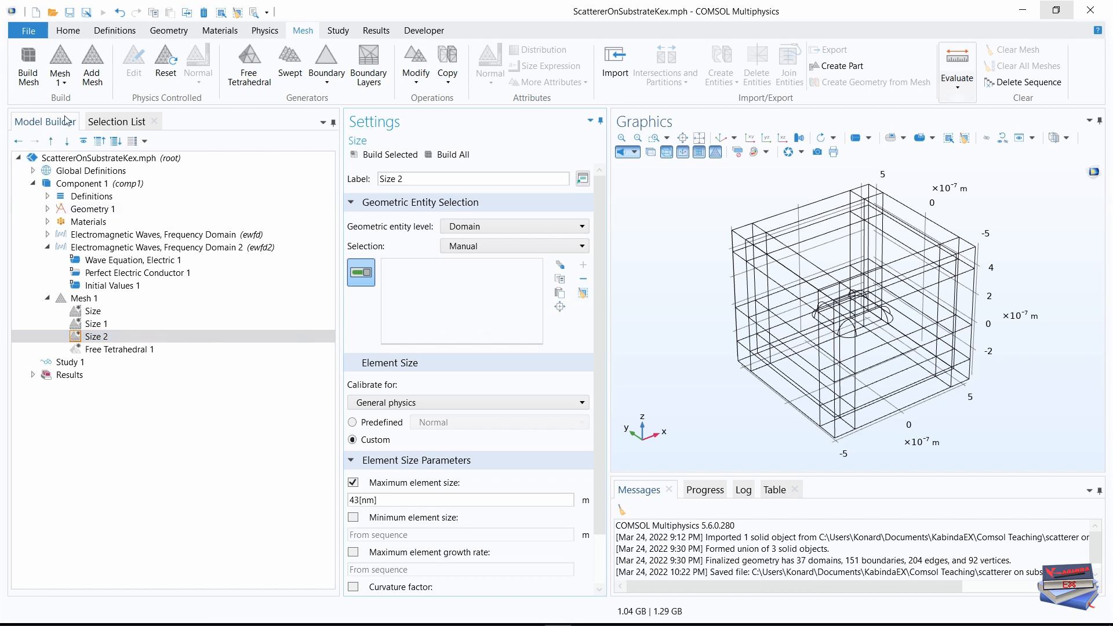
pyautogui.click(116, 122)
pyautogui.click(25, 295)
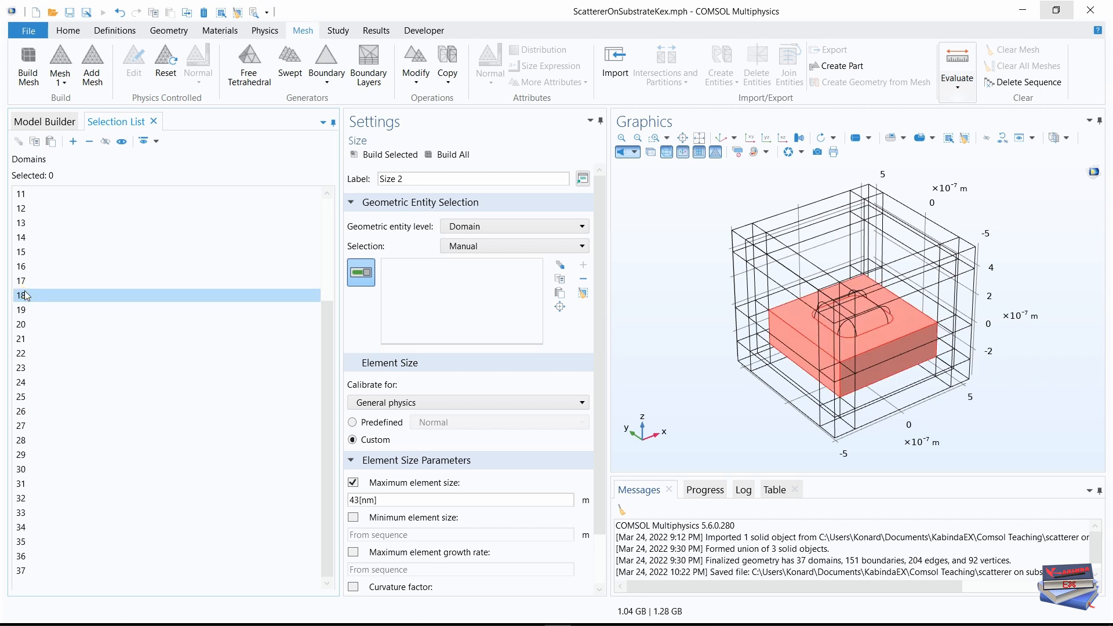
pyautogui.click(73, 141)
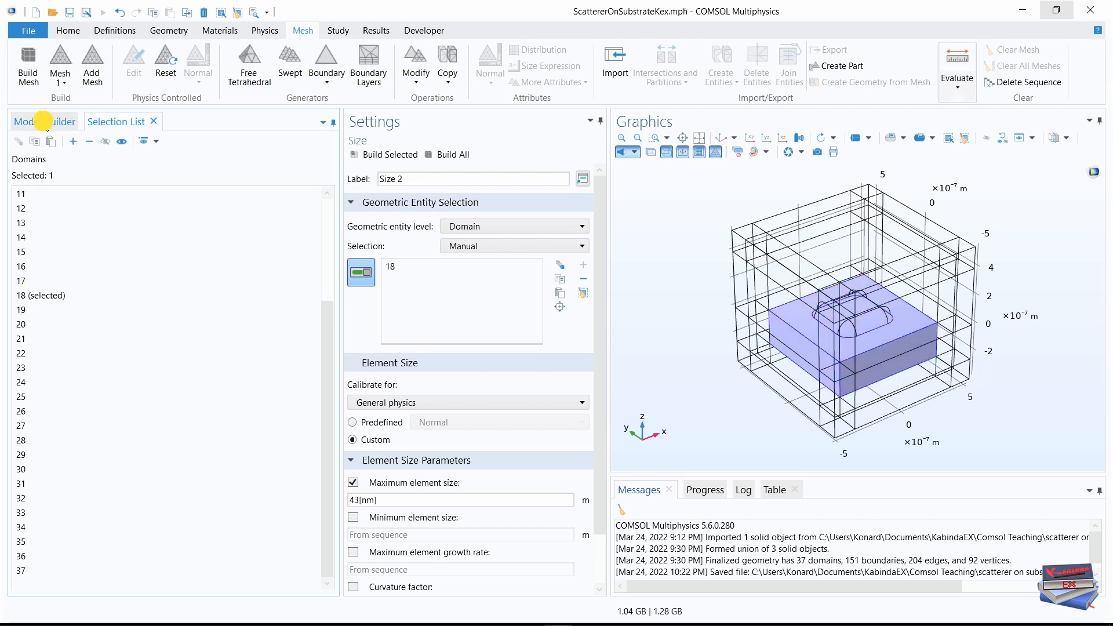
pyautogui.click(45, 123)
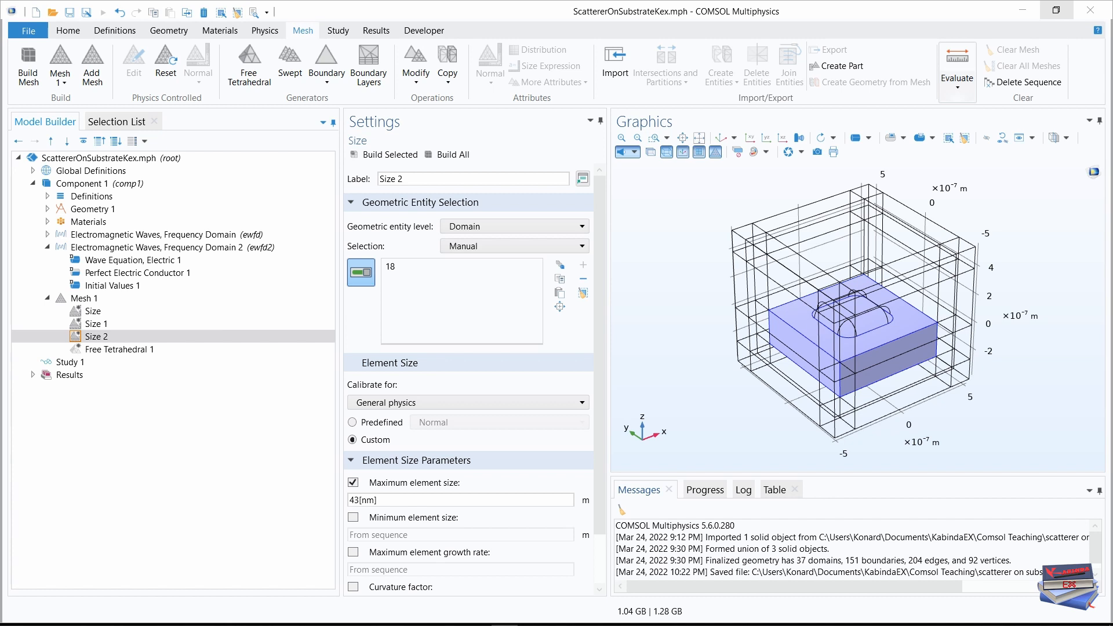
# Step: Set the maximum element size for domain 18 to lda0/6/nb
pyautogui.moveTo(593, 328); pyautogui.dragTo(601, 388)
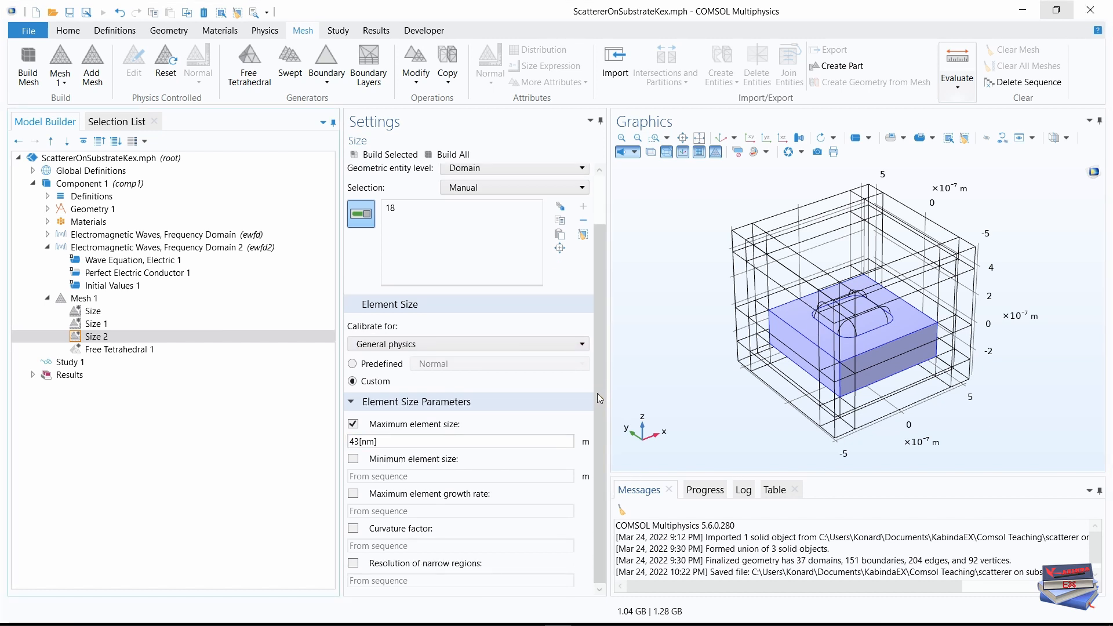
pyautogui.moveTo(382, 442); pyautogui.dragTo(369, 442)
pyautogui.rightClick(349, 442)
pyautogui.click(270, 487)
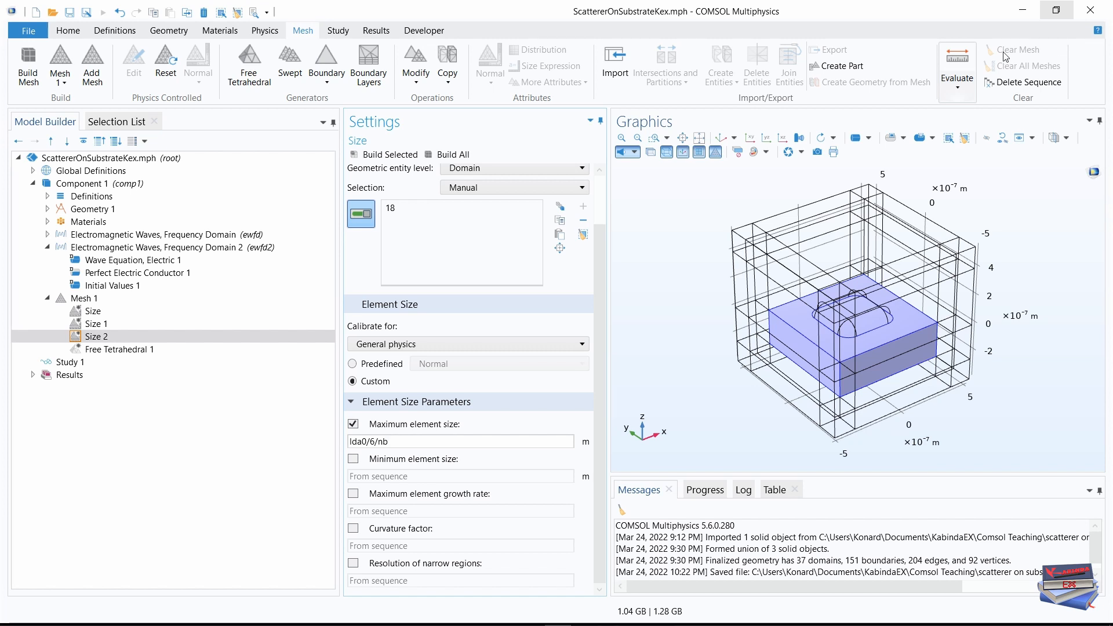
# Step: Add a Free Triangular mesh operation on boundaries 60, 61, 63 and 64
pyautogui.click(326, 76)
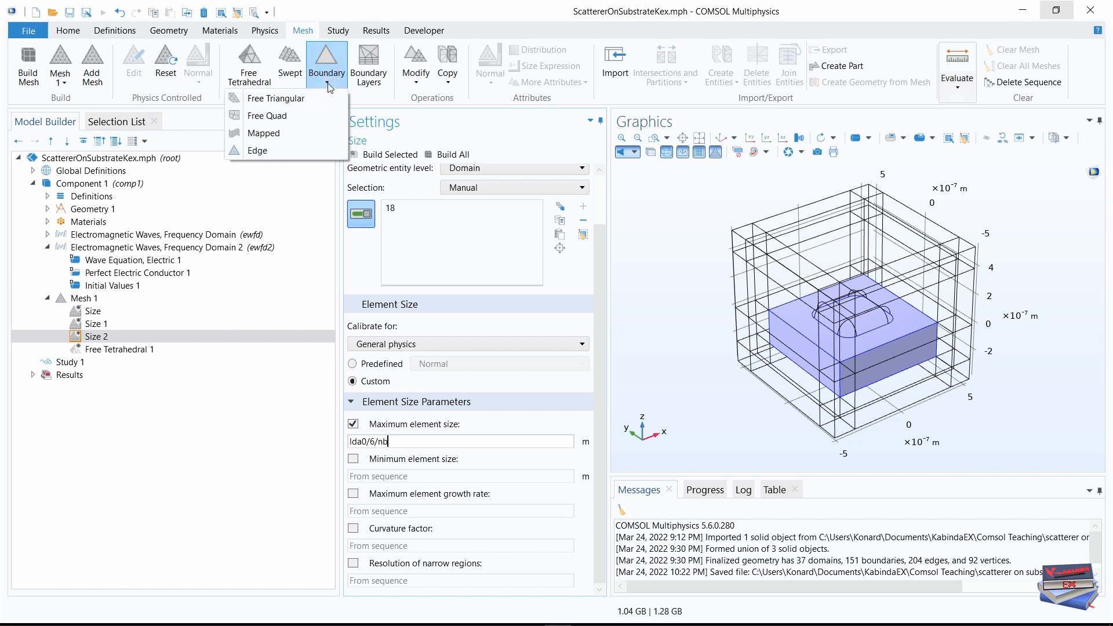
pyautogui.click(290, 102)
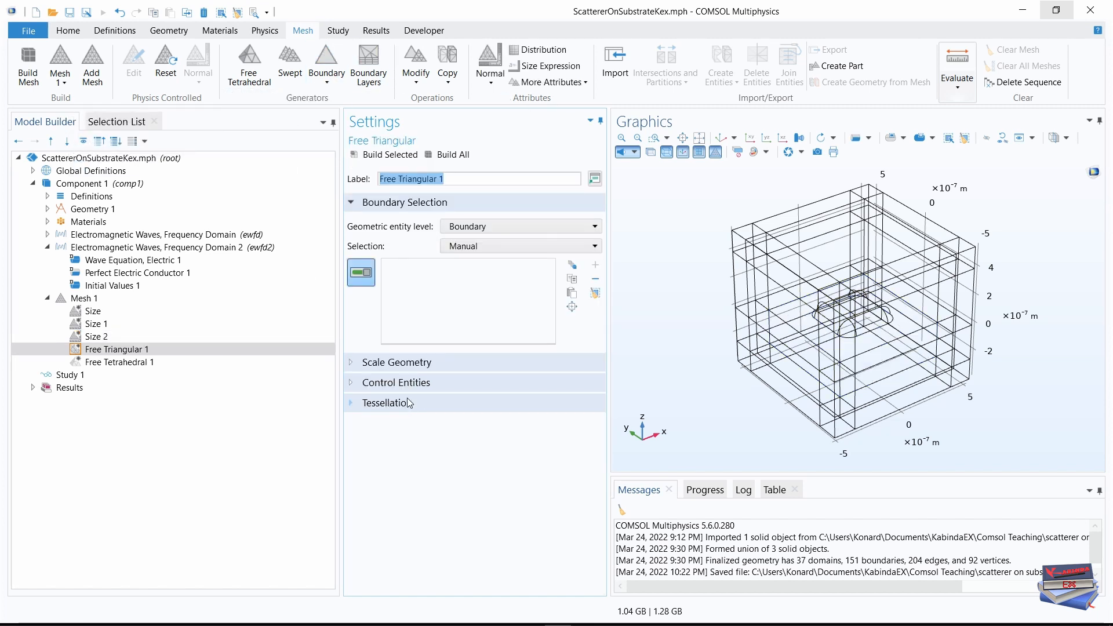
pyautogui.click(113, 121)
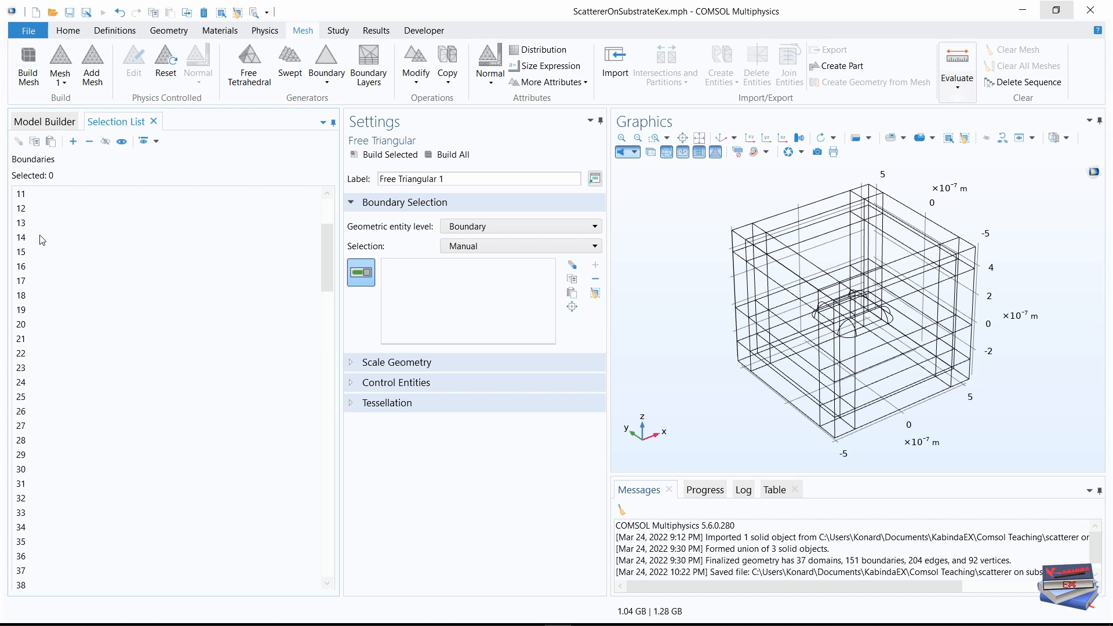
pyautogui.scroll(3, 55, 281)
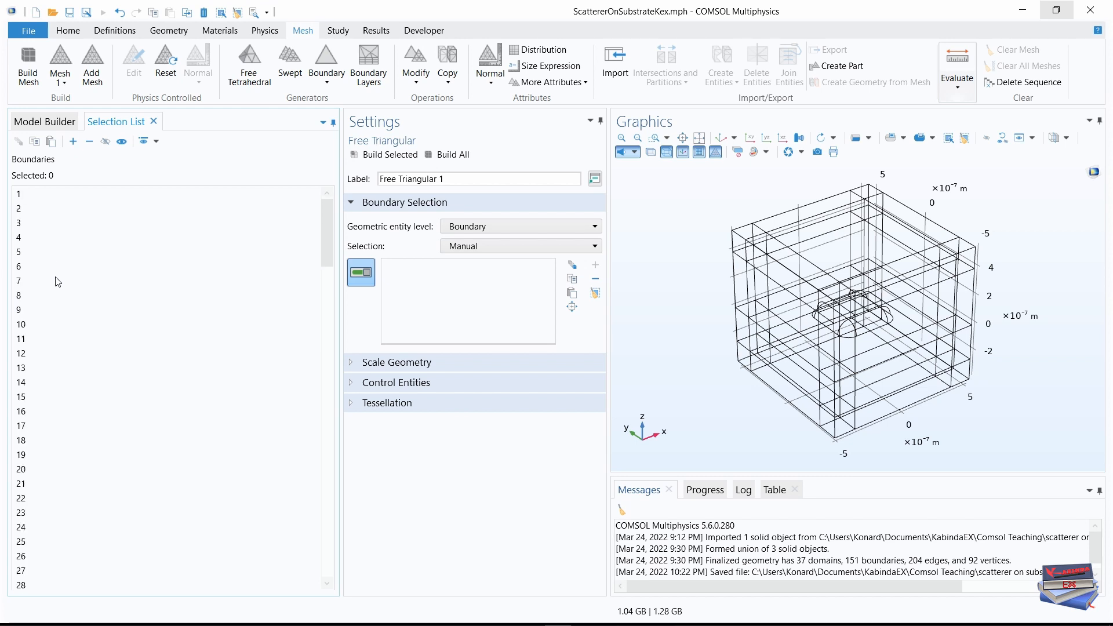
pyautogui.scroll(-7, 77, 446)
pyautogui.scroll(-10, 77, 447)
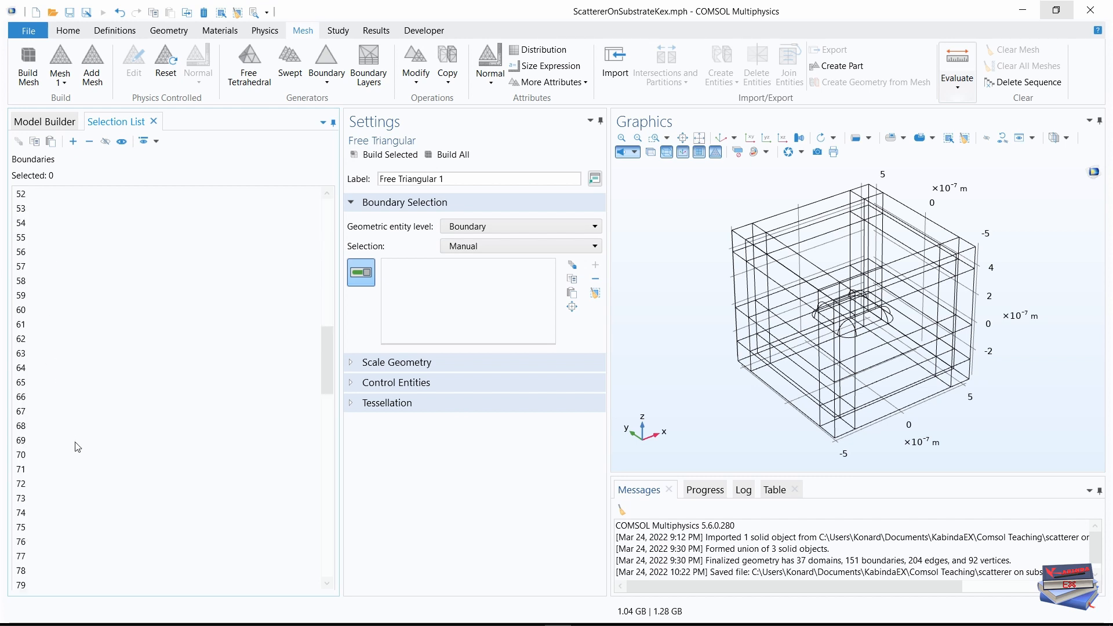
pyautogui.click(24, 311)
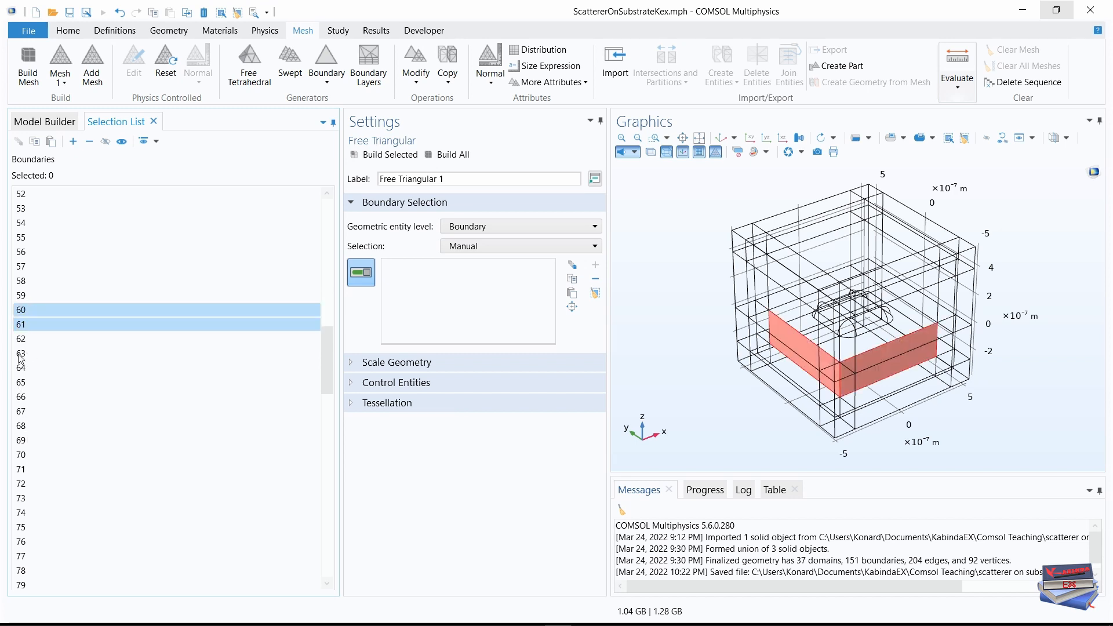
pyautogui.keyDown('ctrl'); pyautogui.click(22, 355); pyautogui.keyUp('ctrl')
pyautogui.keyDown('ctrl'); pyautogui.click(21, 366); pyautogui.keyUp('ctrl')
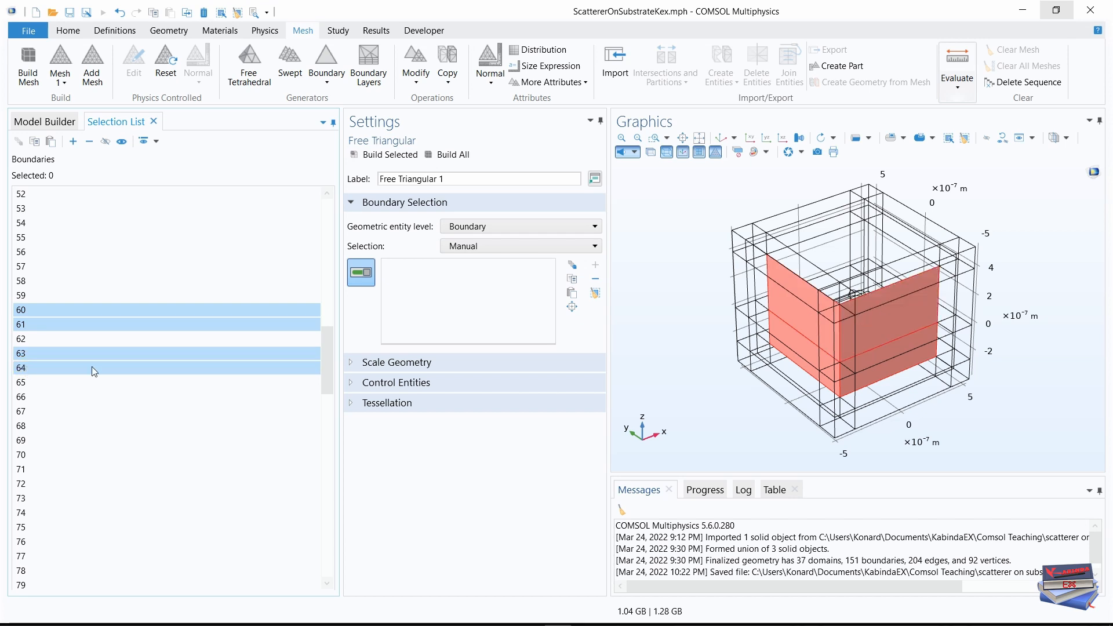
pyautogui.click(72, 141)
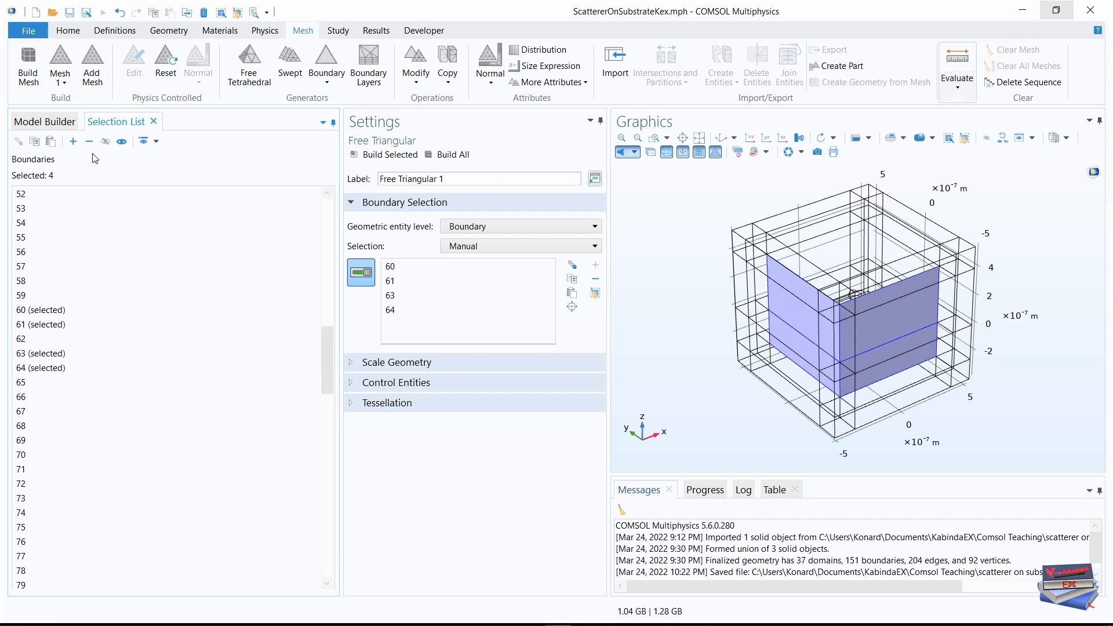
pyautogui.click(50, 123)
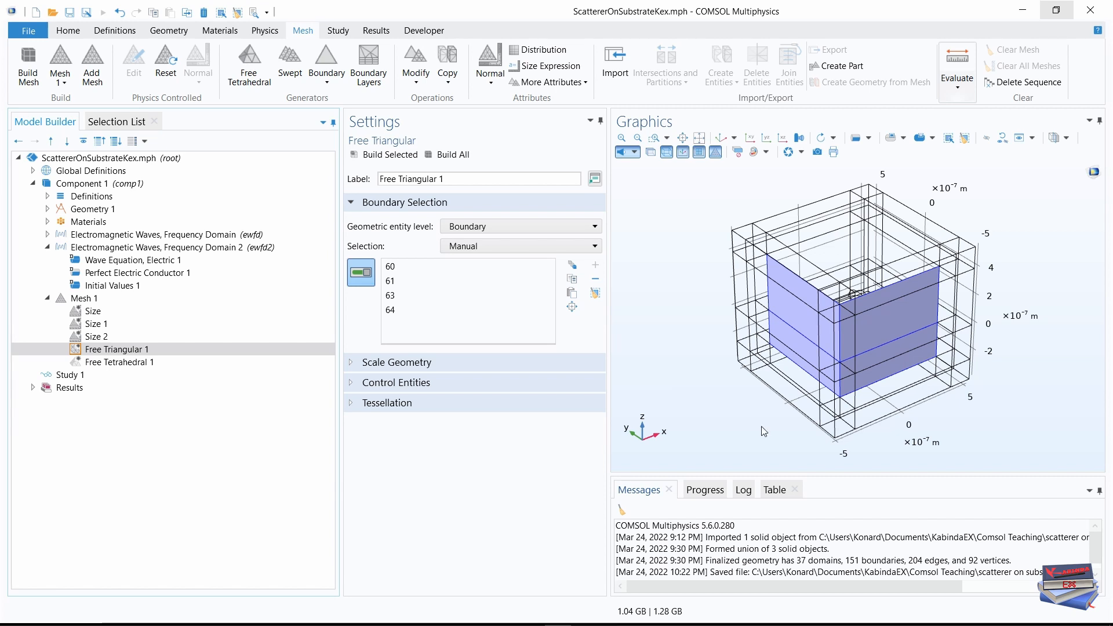
# Step: Add a Copy Face mesh operation with boundaries 60 and 63 as its source
pyautogui.click(455, 80)
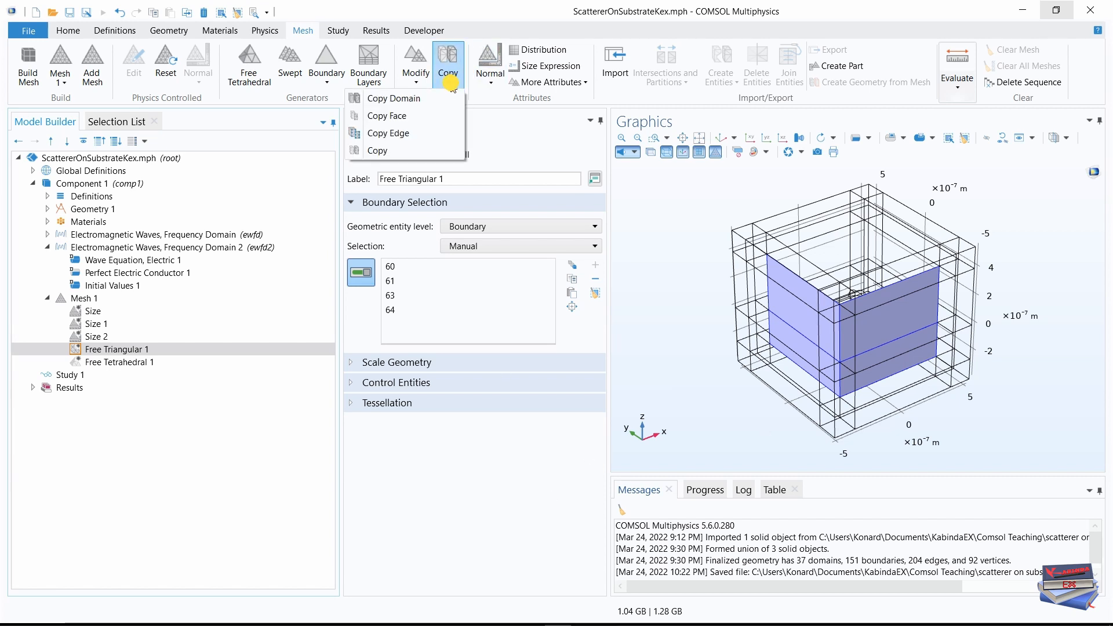
pyautogui.click(391, 117)
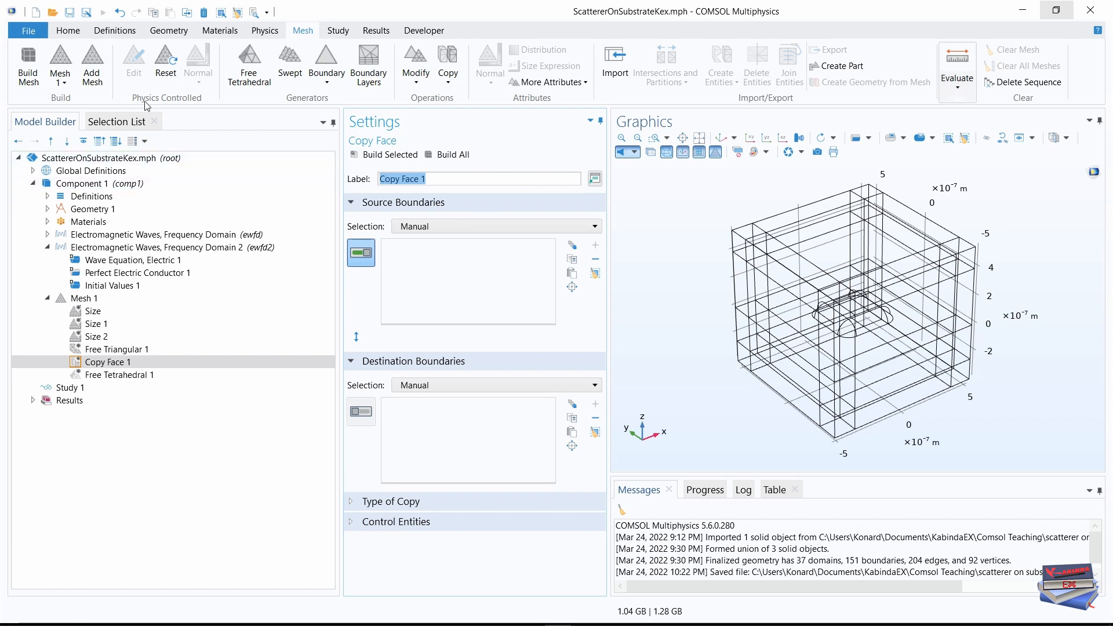
pyautogui.click(118, 122)
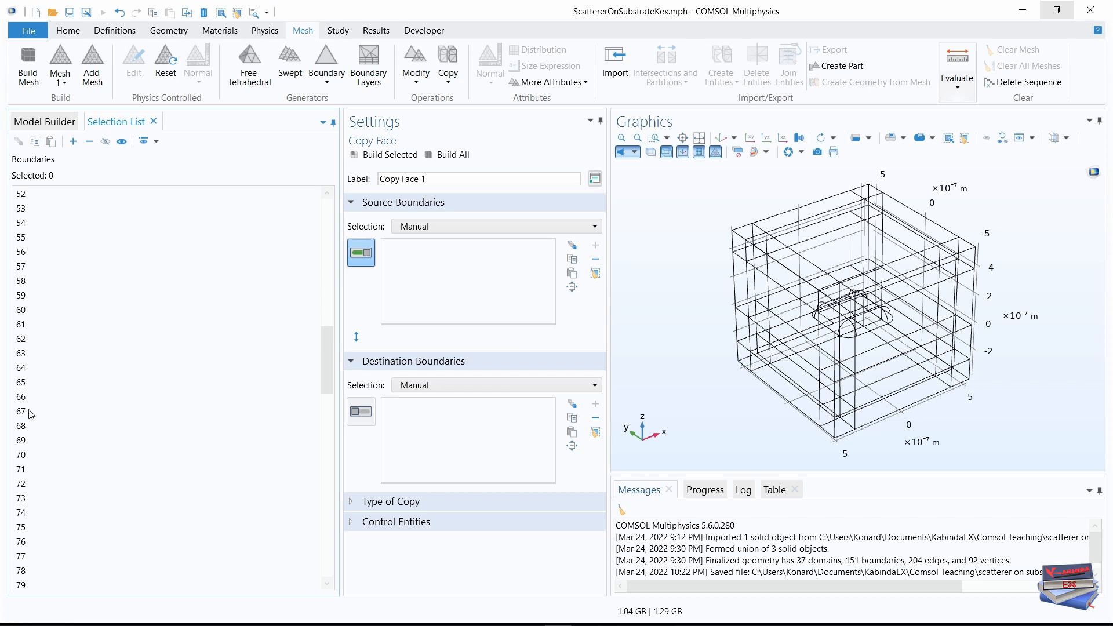
pyautogui.click(21, 313)
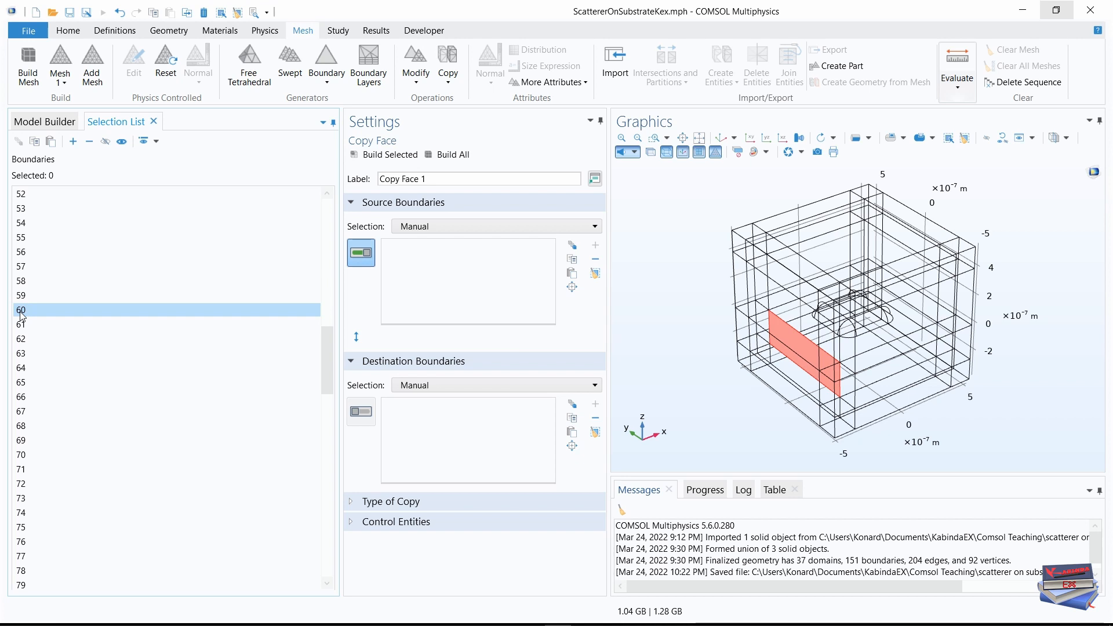
pyautogui.keyDown('ctrl'); pyautogui.click(21, 356); pyautogui.keyUp('ctrl')
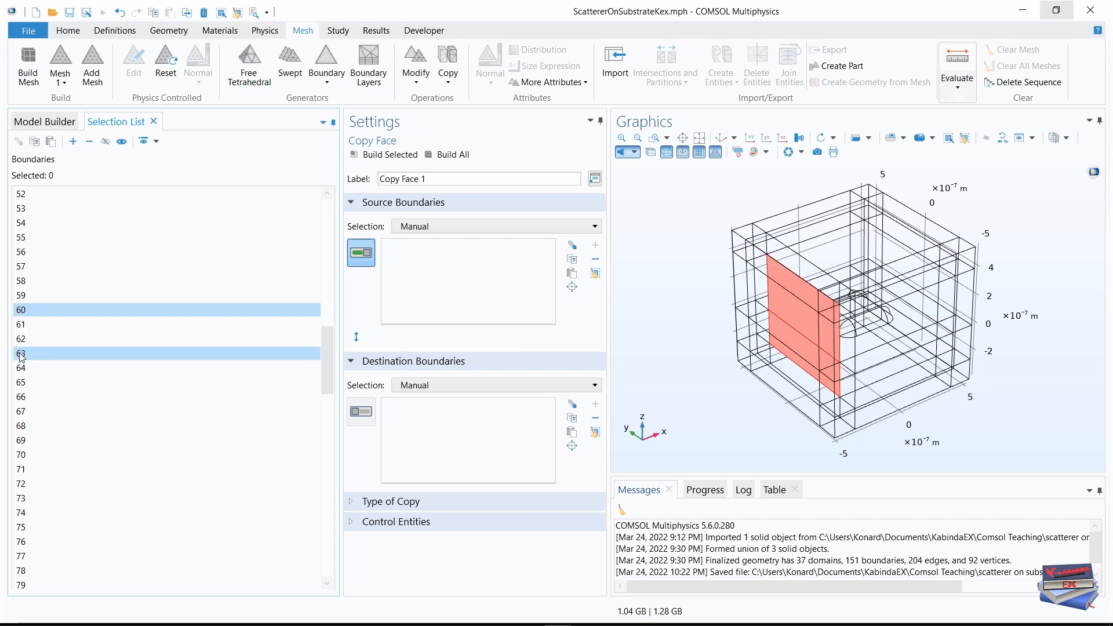
pyautogui.click(72, 142)
pyautogui.click(46, 121)
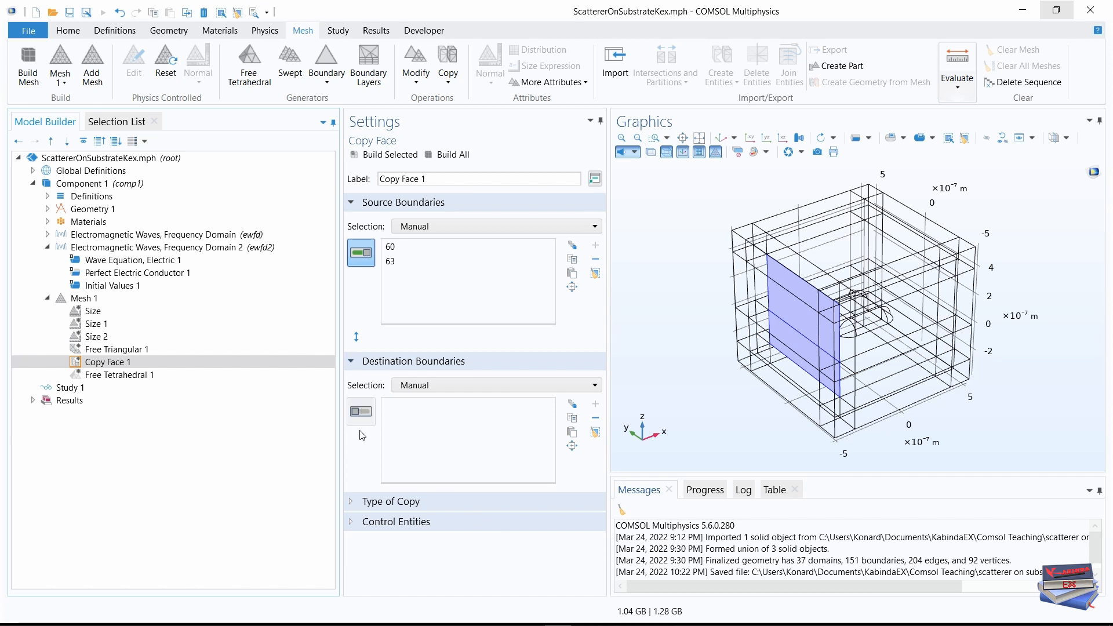
# Step: Assign boundaries 113 and 116 as the destination of the Copy Face operation
pyautogui.click(356, 412)
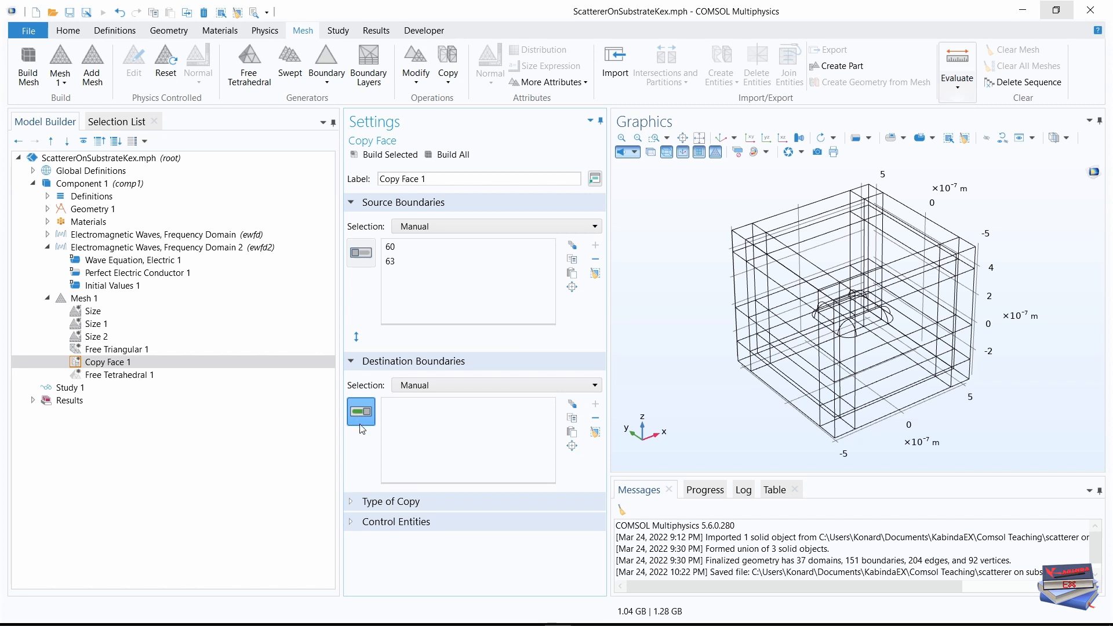
pyautogui.click(98, 124)
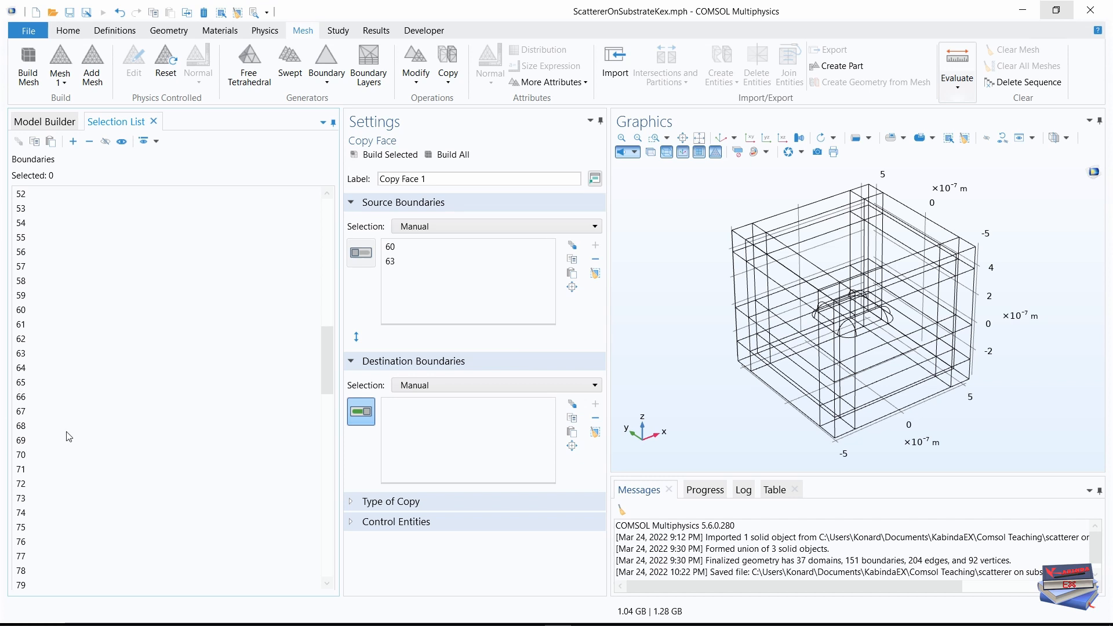
pyautogui.scroll(-9, 60, 455)
pyautogui.scroll(-10, 60, 449)
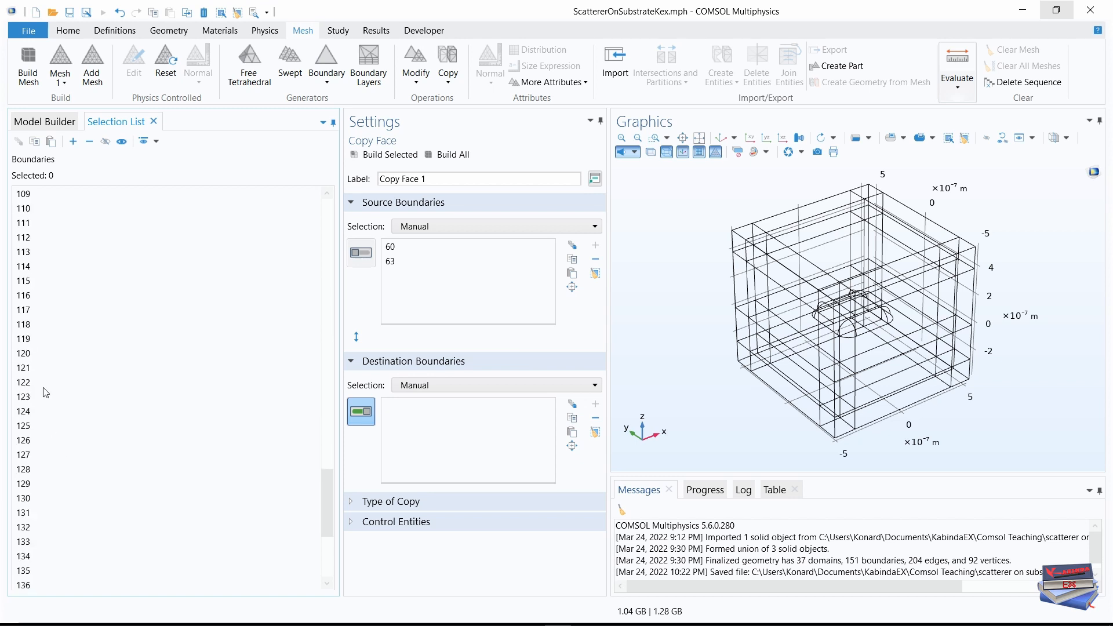
pyautogui.click(26, 254)
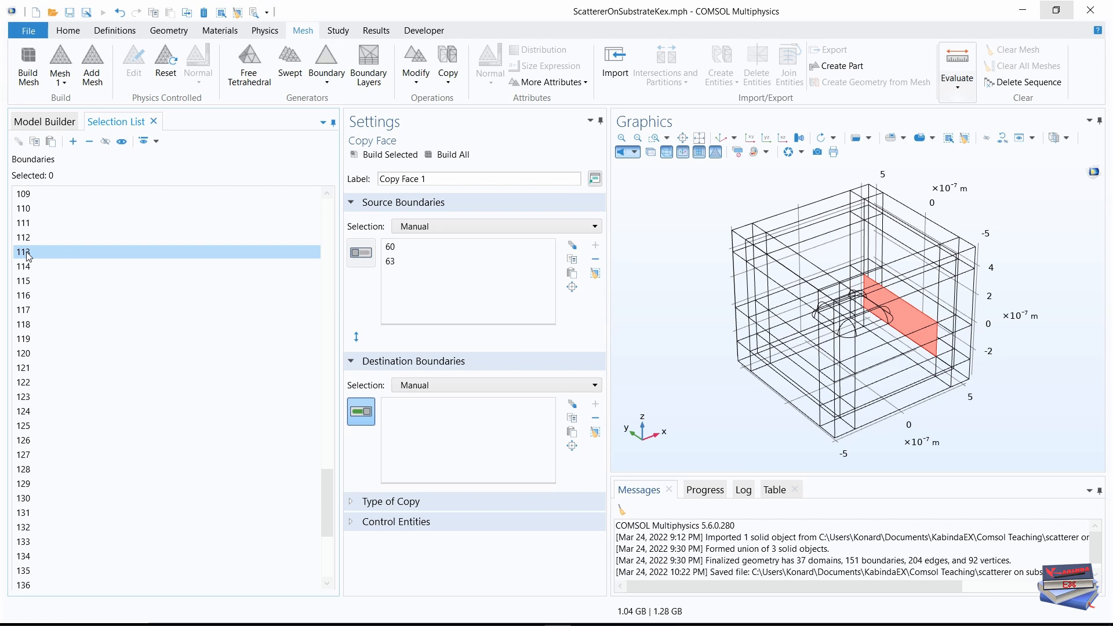
pyautogui.keyDown('ctrl'); pyautogui.click(25, 294); pyautogui.keyUp('ctrl')
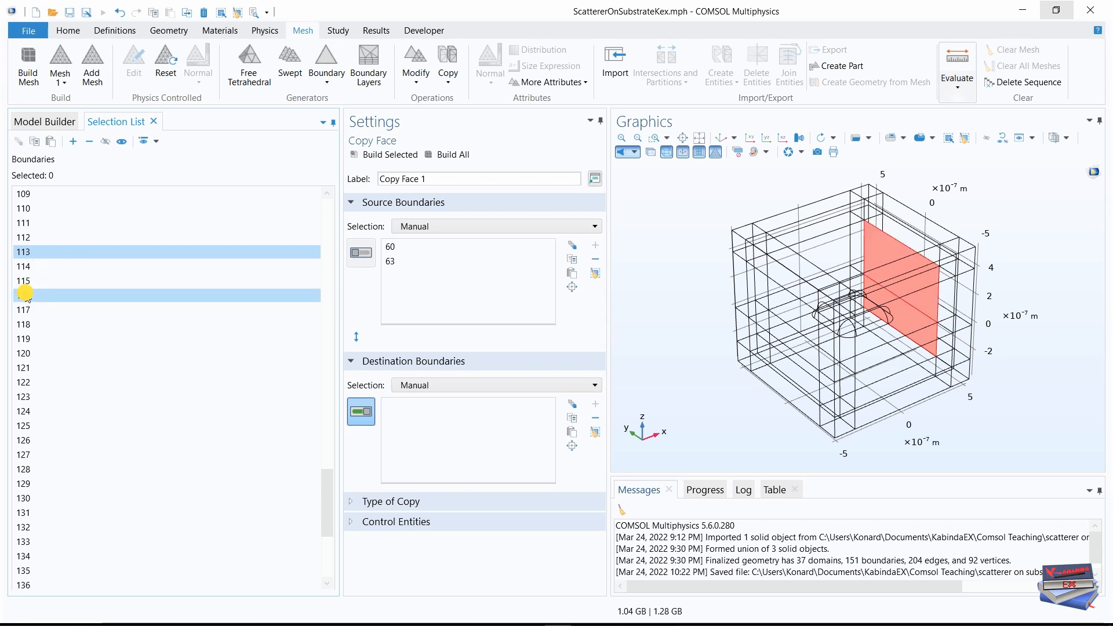
pyautogui.click(73, 142)
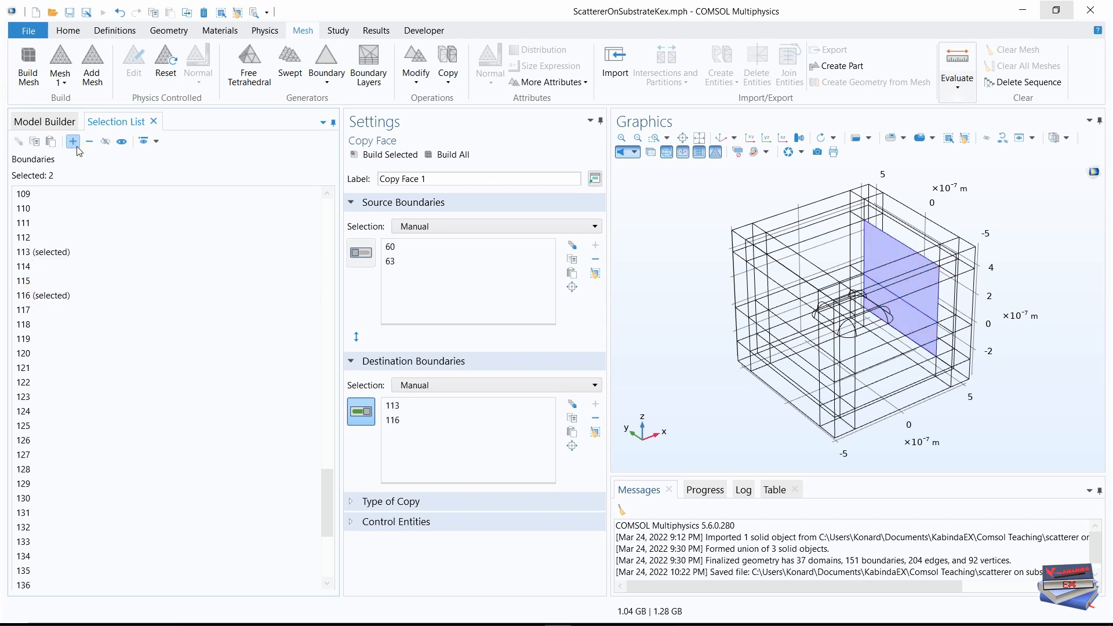
pyautogui.click(45, 122)
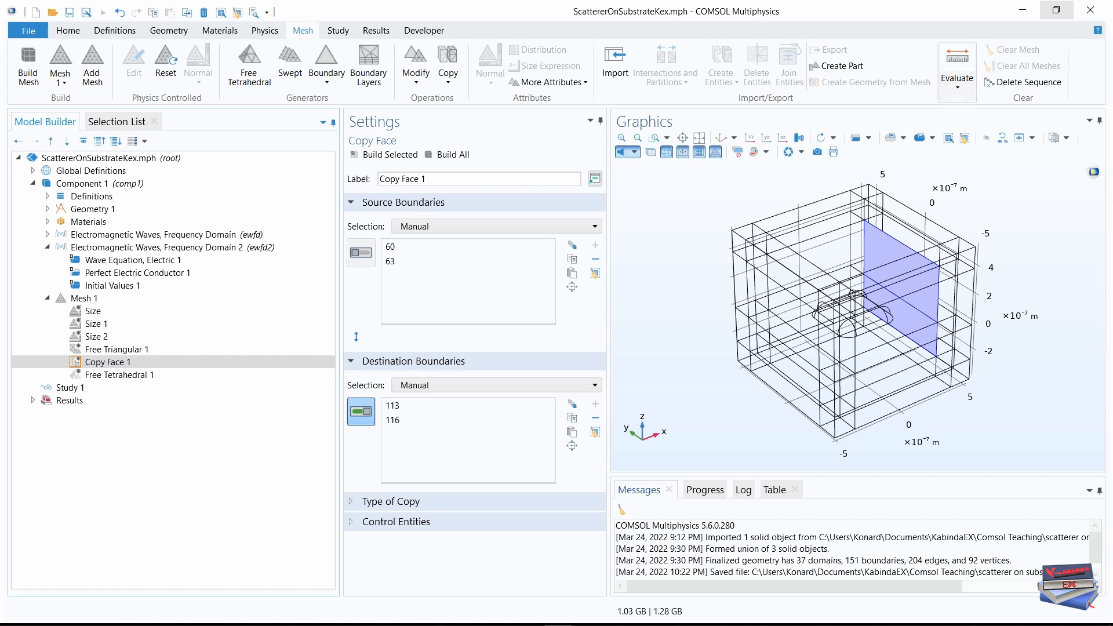
# Step: Duplicate the Copy Face 1 operation and clear the source and destination boundaries of the duplicate
pyautogui.click(104, 362)
pyautogui.rightClick(104, 363)
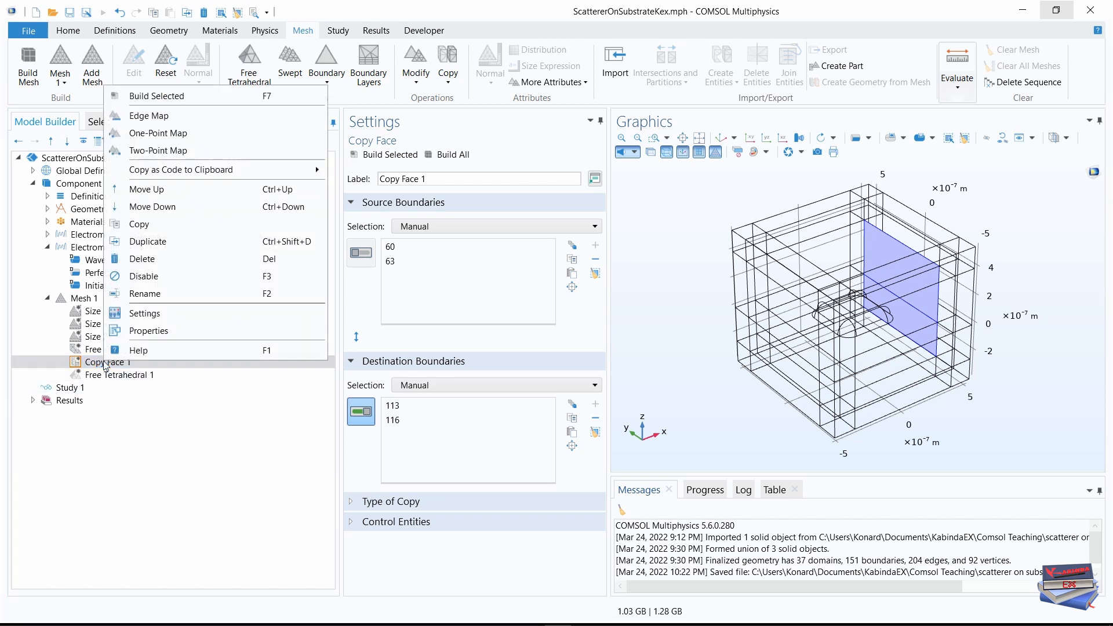
pyautogui.click(153, 245)
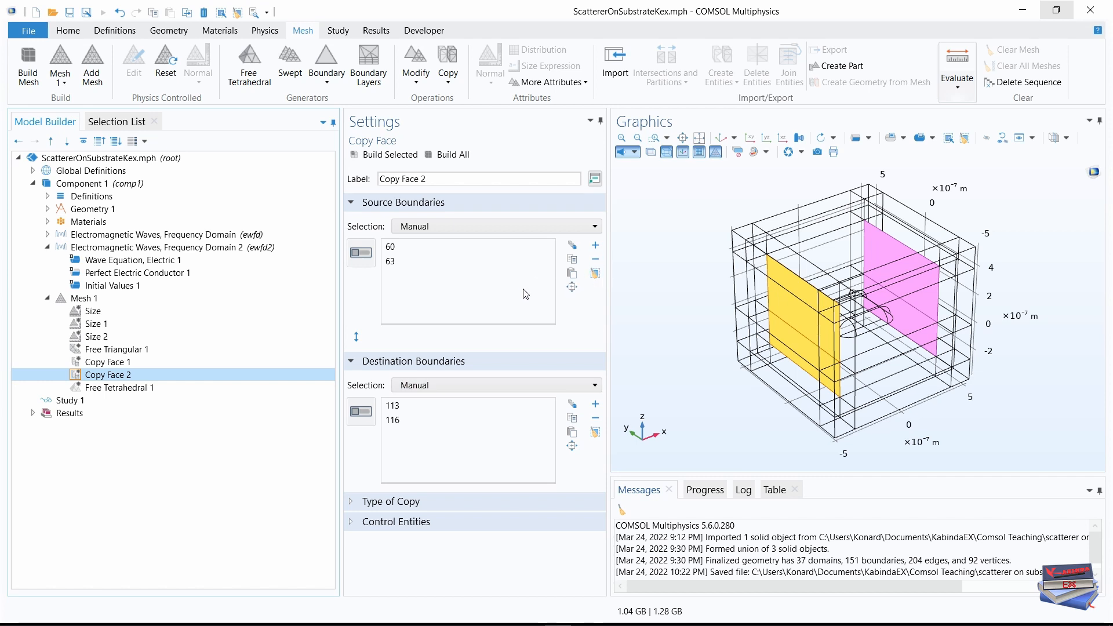
pyautogui.click(373, 253)
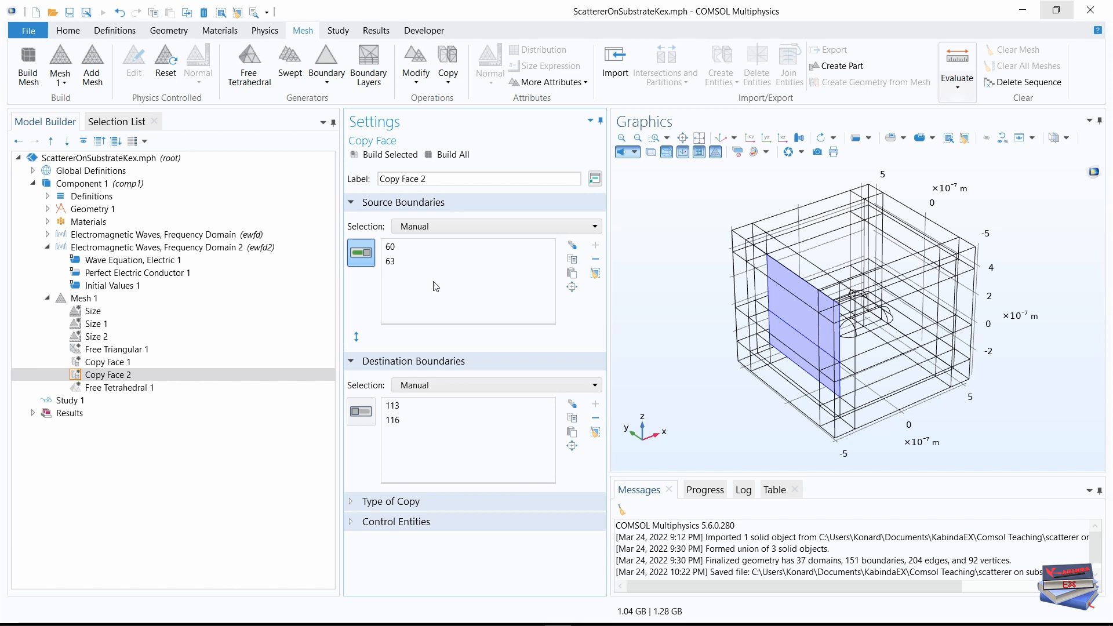
pyautogui.click(595, 273)
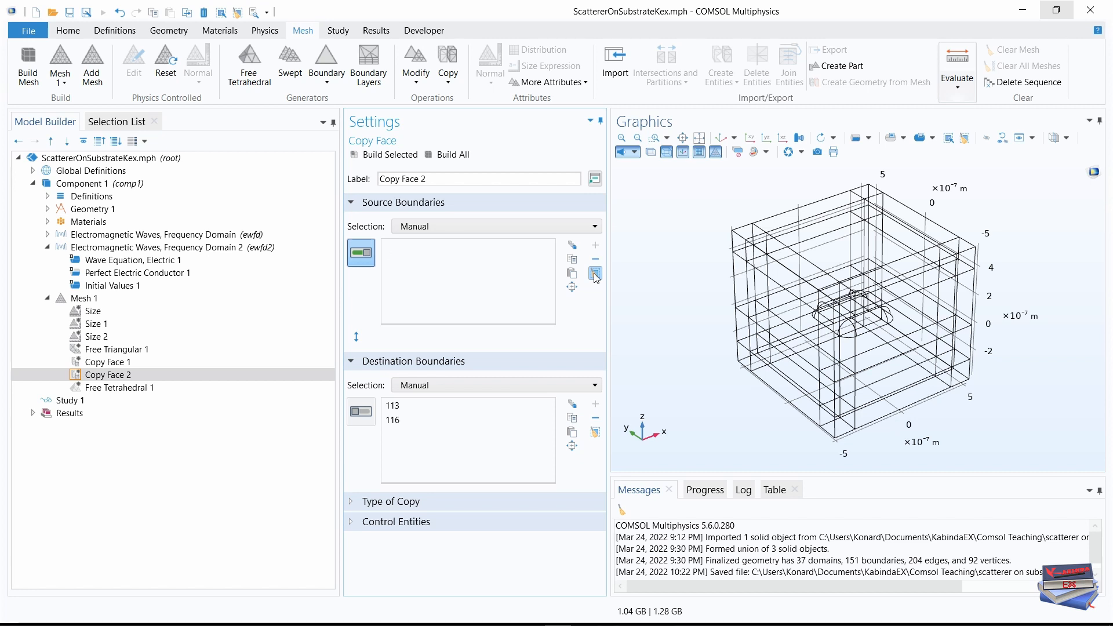
pyautogui.click(360, 411)
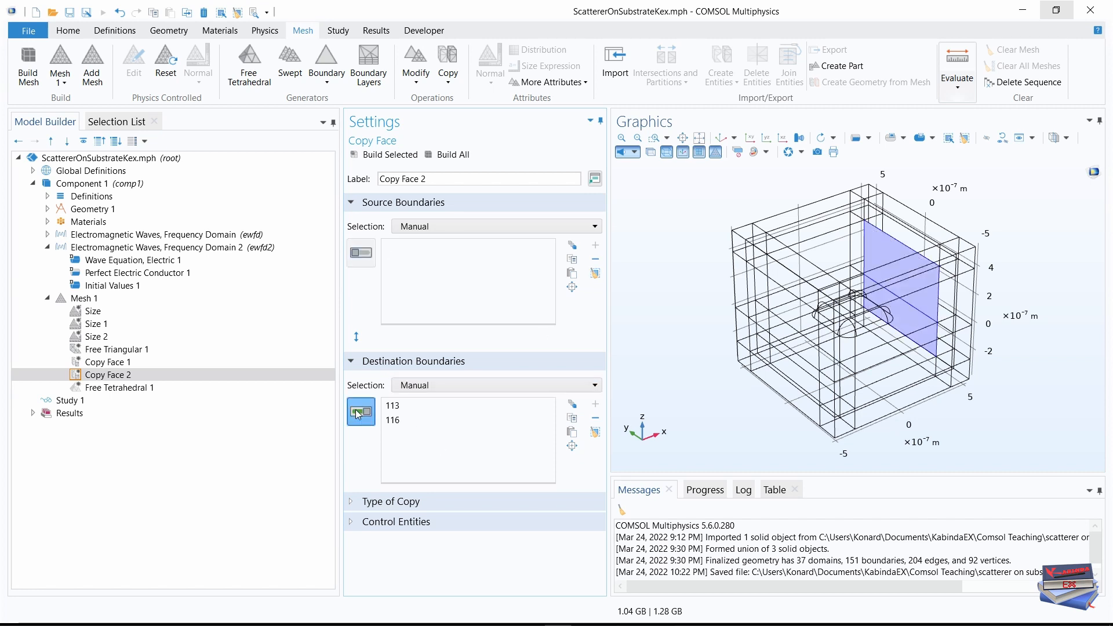
pyautogui.click(595, 432)
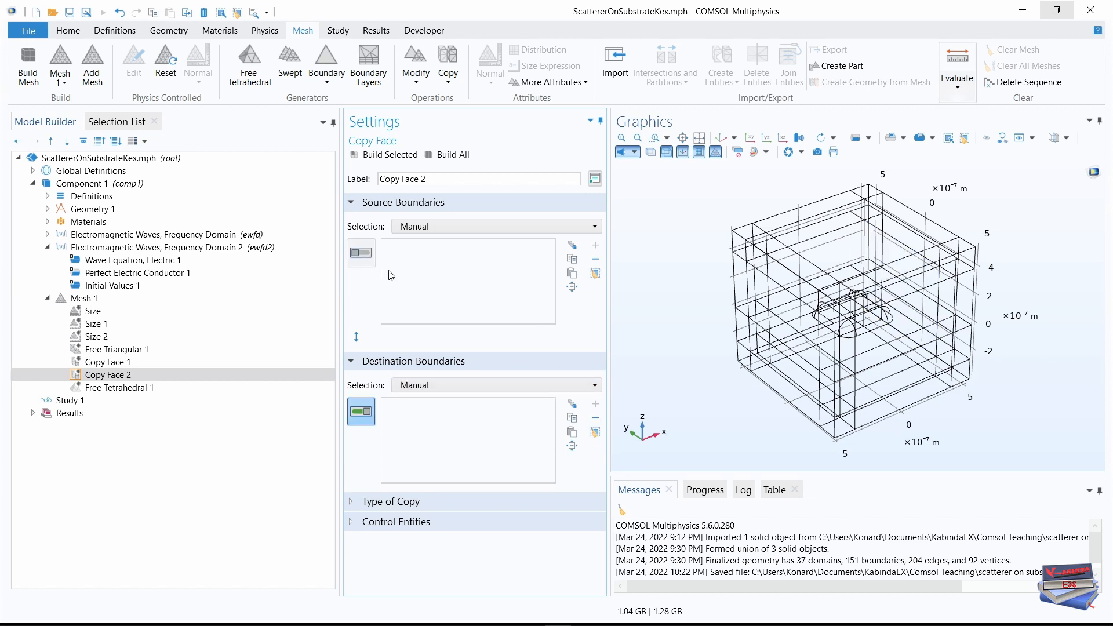
# Step: Assign boundaries 61 and 64 as the source of the second Copy Face operation
pyautogui.click(359, 254)
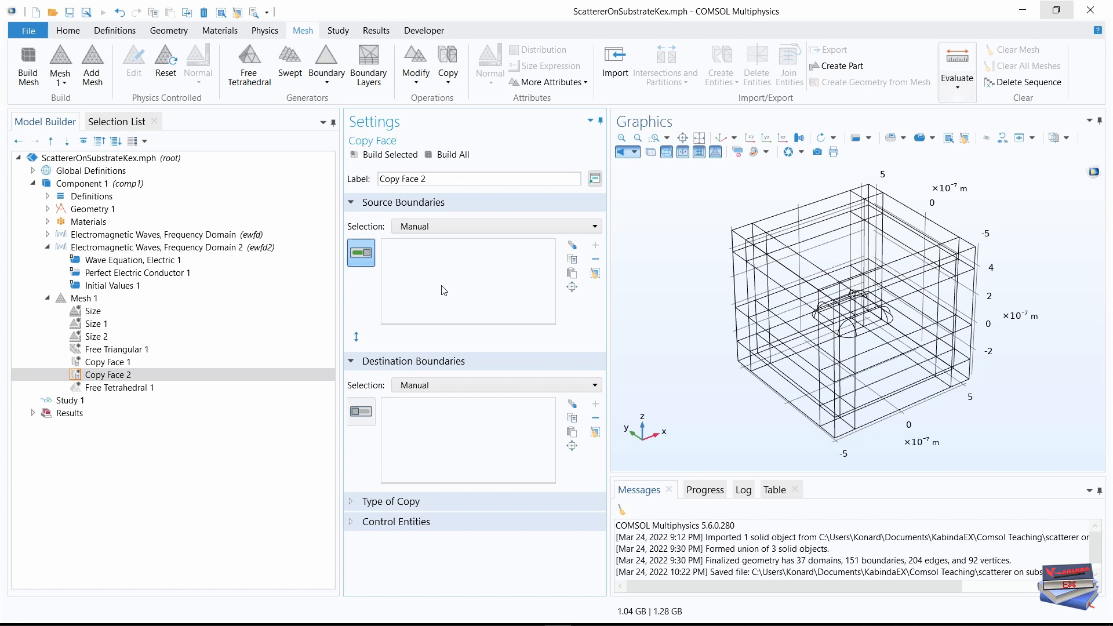
pyautogui.click(114, 121)
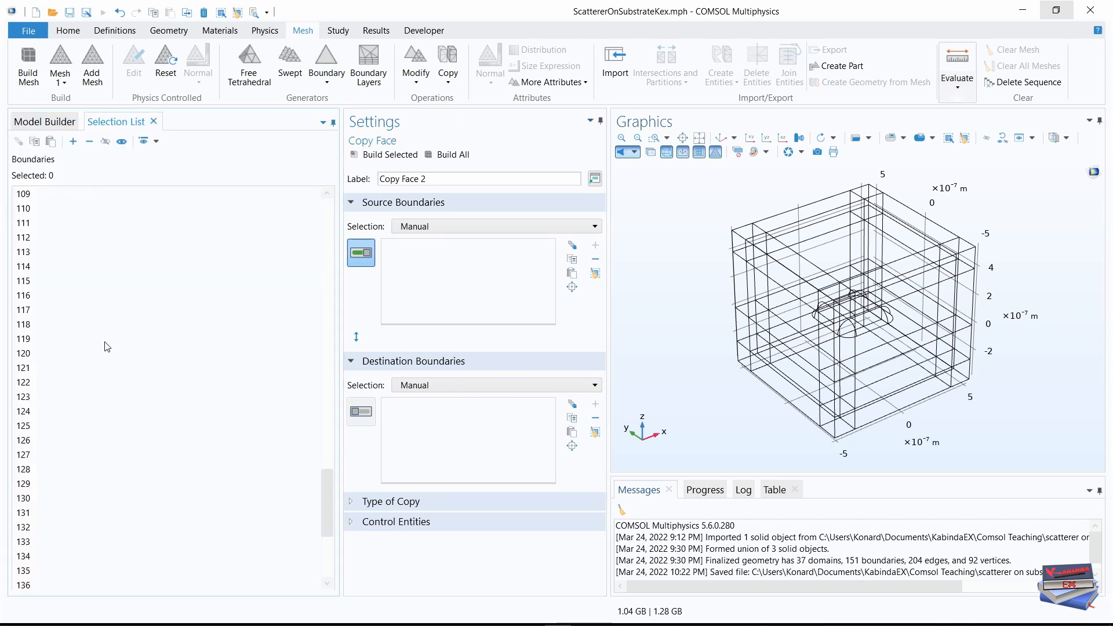
pyautogui.scroll(10, 57, 338)
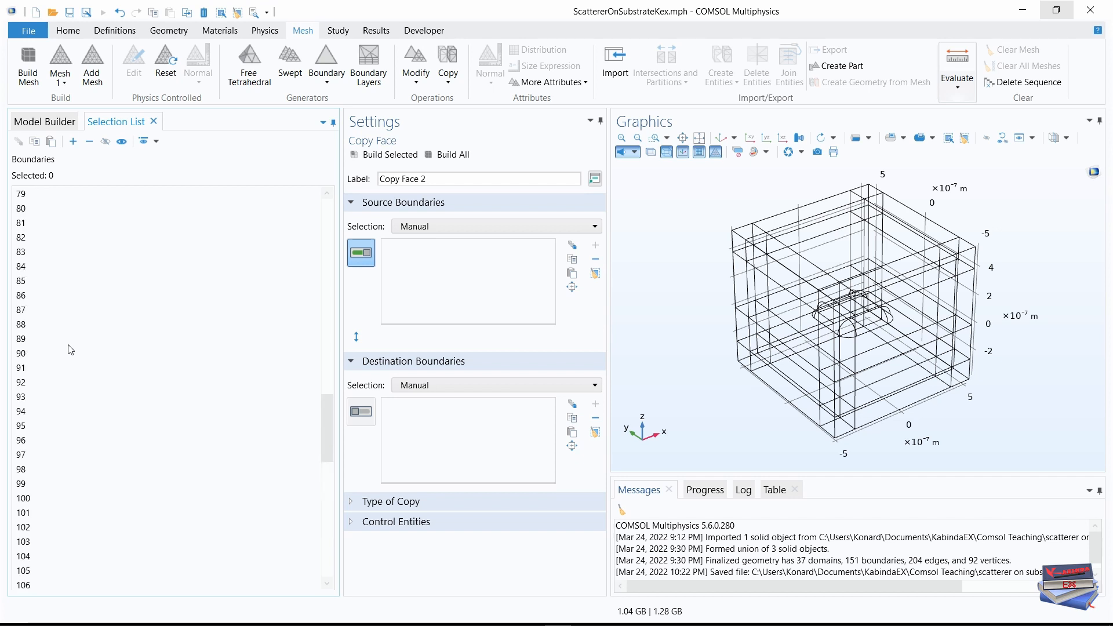
pyautogui.scroll(7, 70, 349)
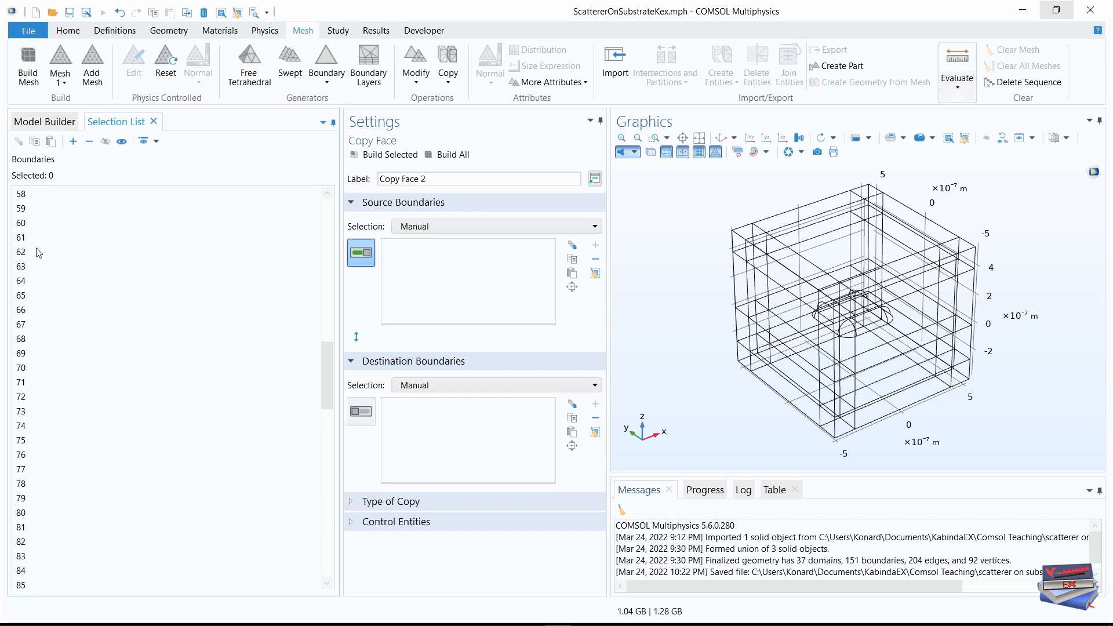
pyautogui.click(20, 240)
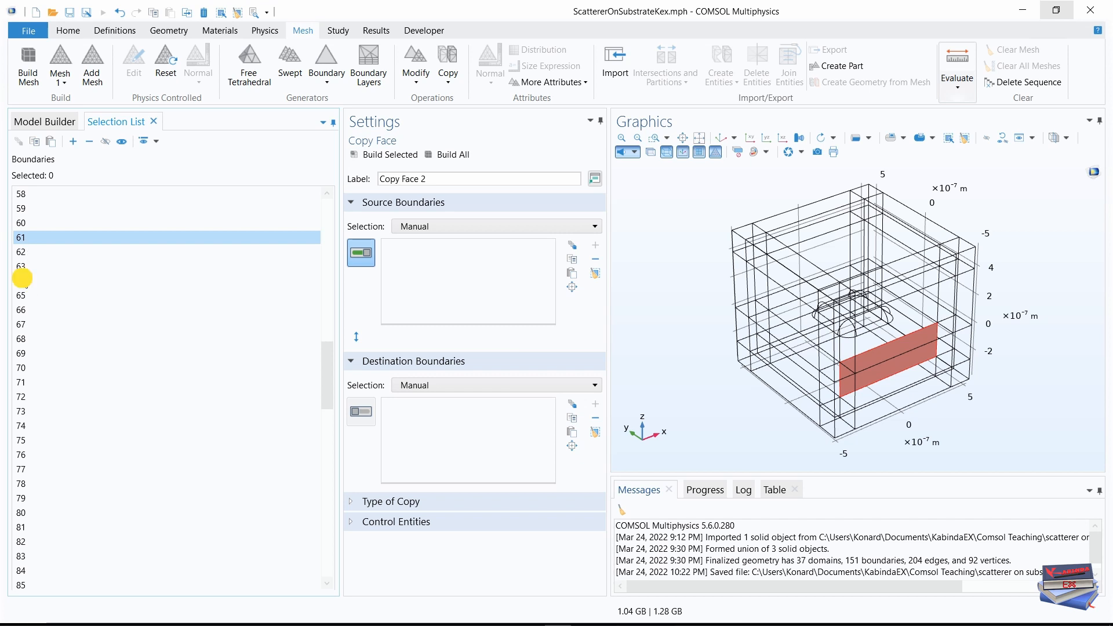
pyautogui.keyDown('ctrl'); pyautogui.click(24, 282); pyautogui.keyUp('ctrl')
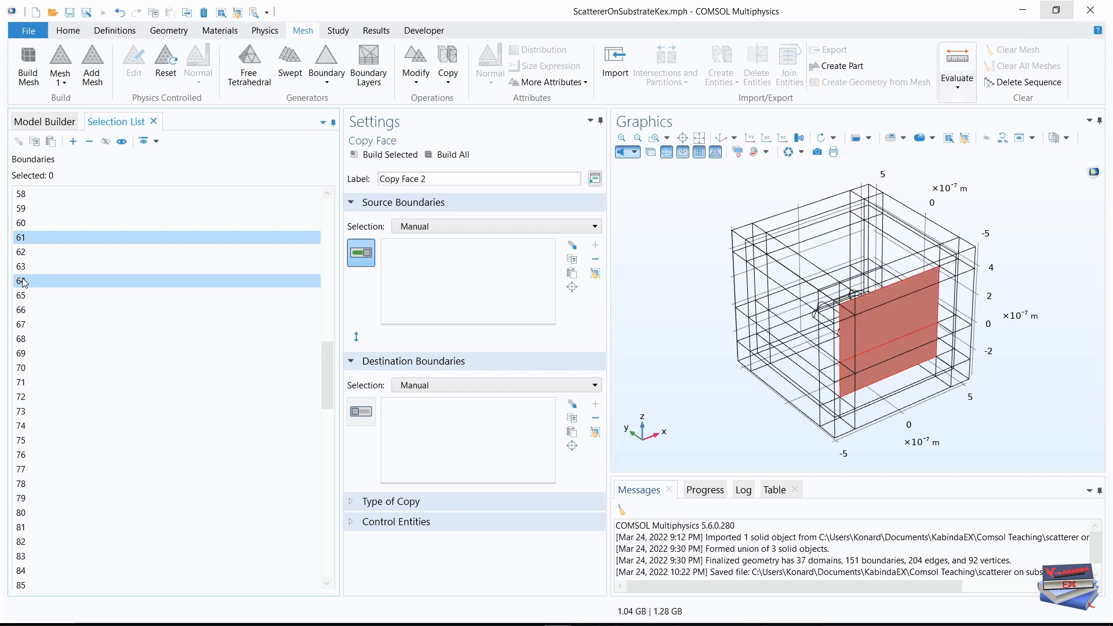
pyautogui.click(73, 141)
pyautogui.click(51, 120)
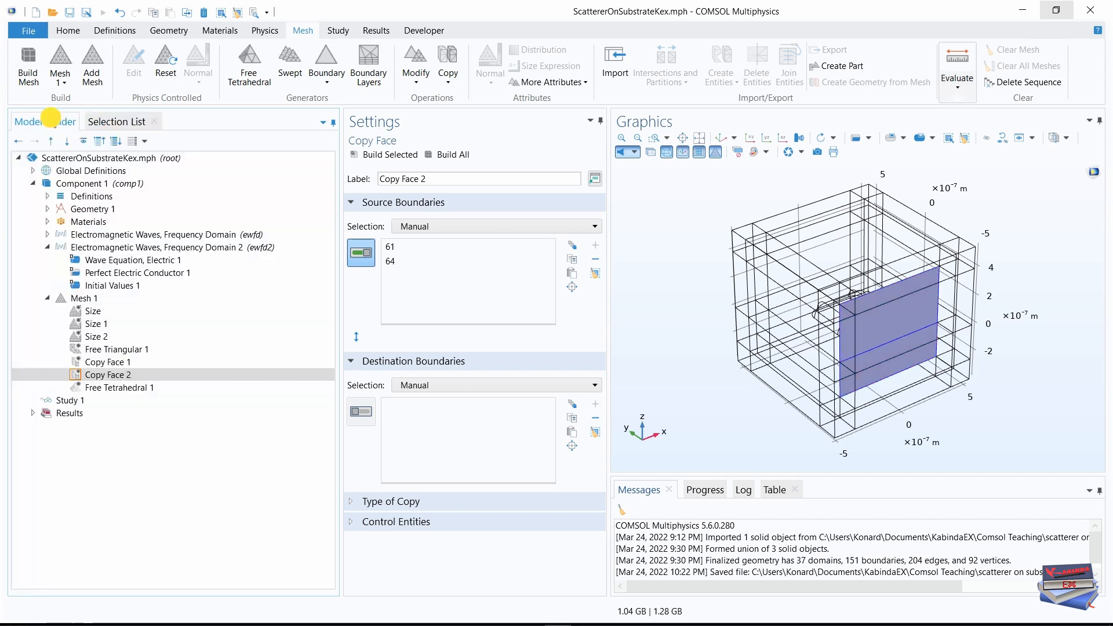
# Step: Assign boundaries 74 and 77 as the destination of the second Copy Face operation
pyautogui.click(354, 414)
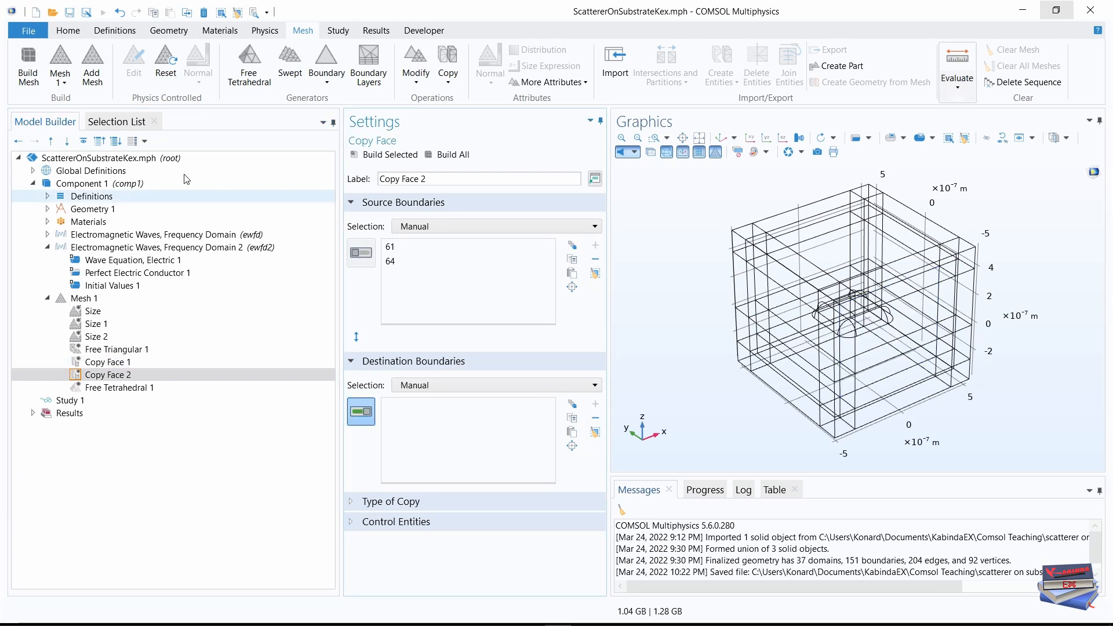
pyautogui.click(109, 123)
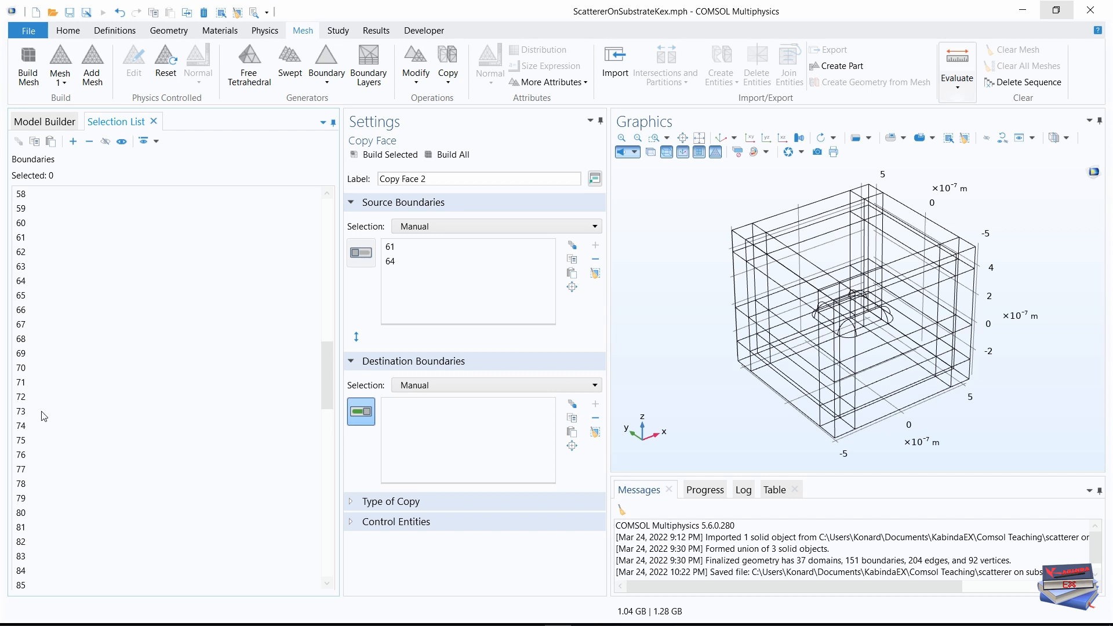
pyautogui.click(22, 427)
pyautogui.keyDown('ctrl'); pyautogui.click(26, 470); pyautogui.keyUp('ctrl')
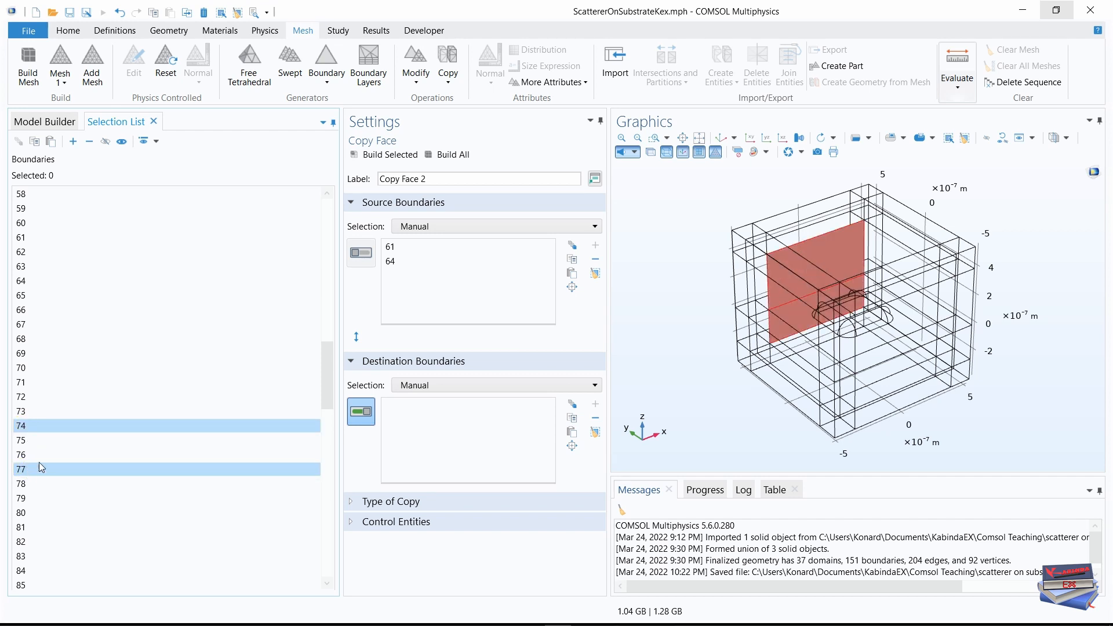
pyautogui.click(73, 142)
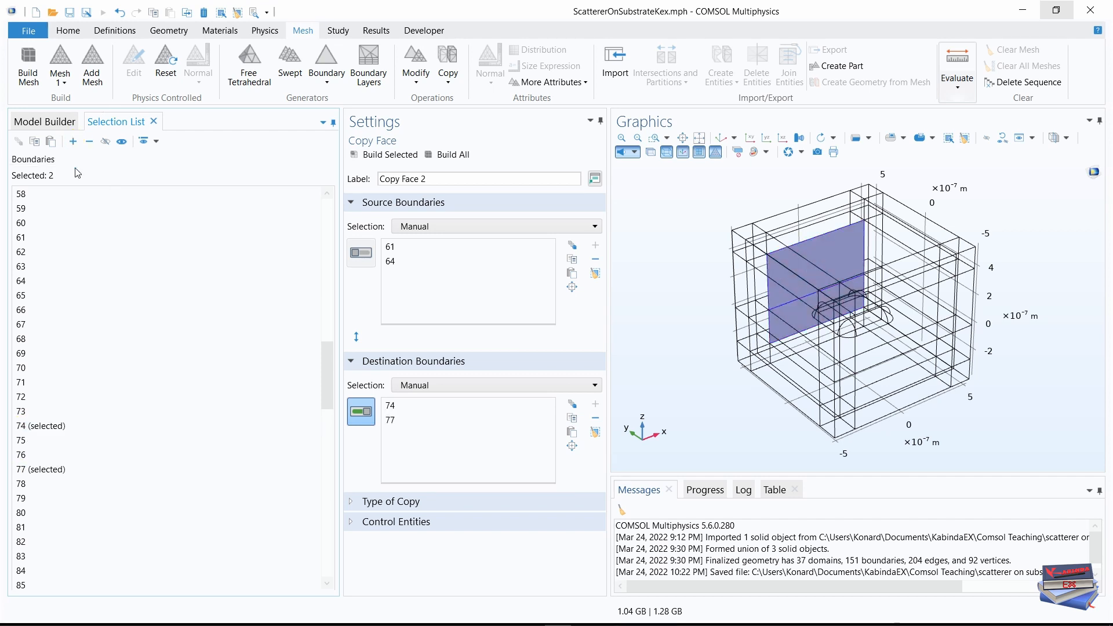
pyautogui.click(51, 122)
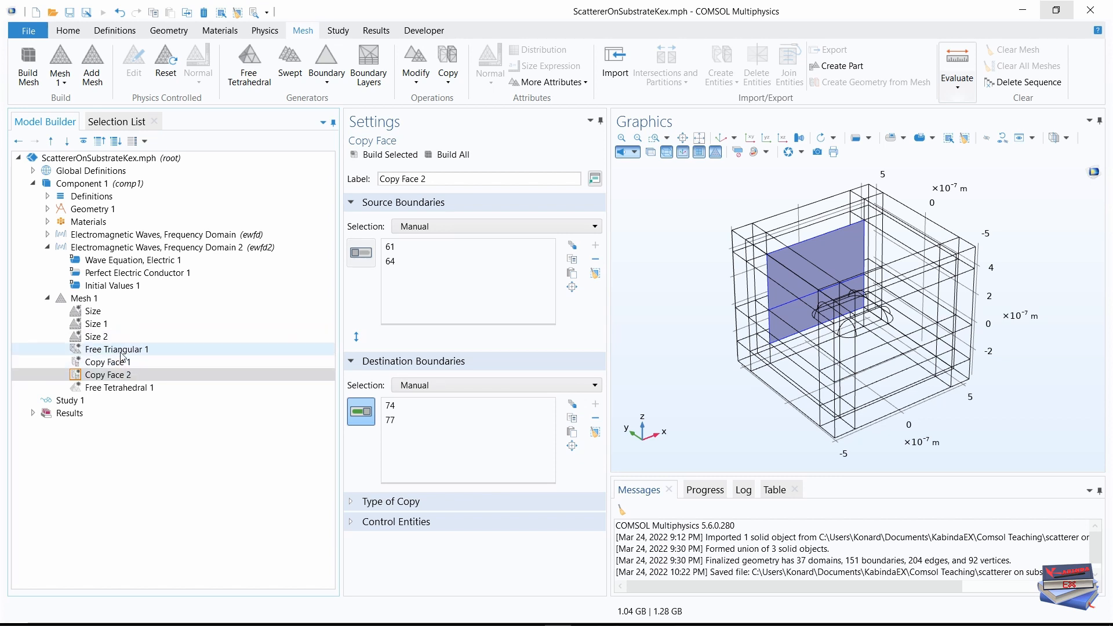
# Step: Restrict the Free Tetrahedral mesh operation to domains 18, 19 and 25
pyautogui.click(114, 389)
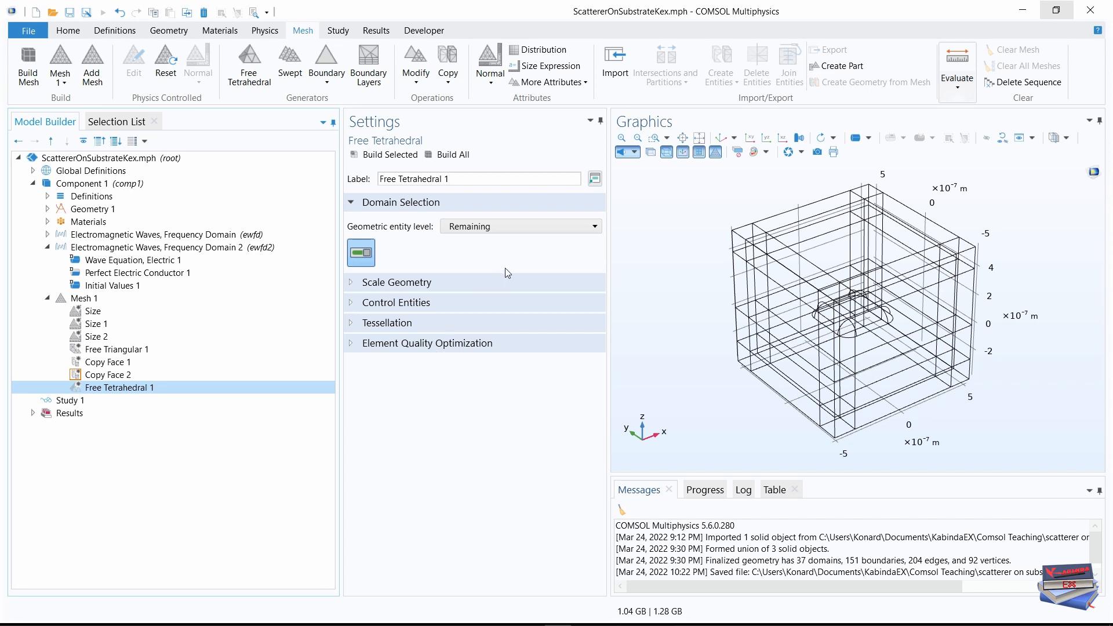
pyautogui.click(530, 228)
pyautogui.click(461, 271)
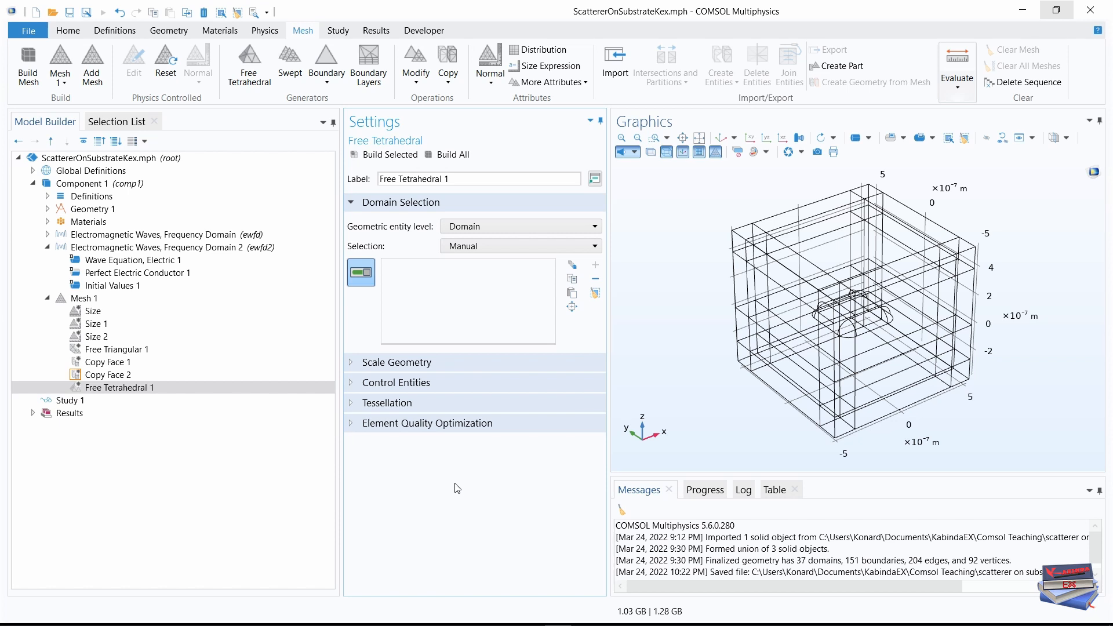
pyautogui.click(119, 122)
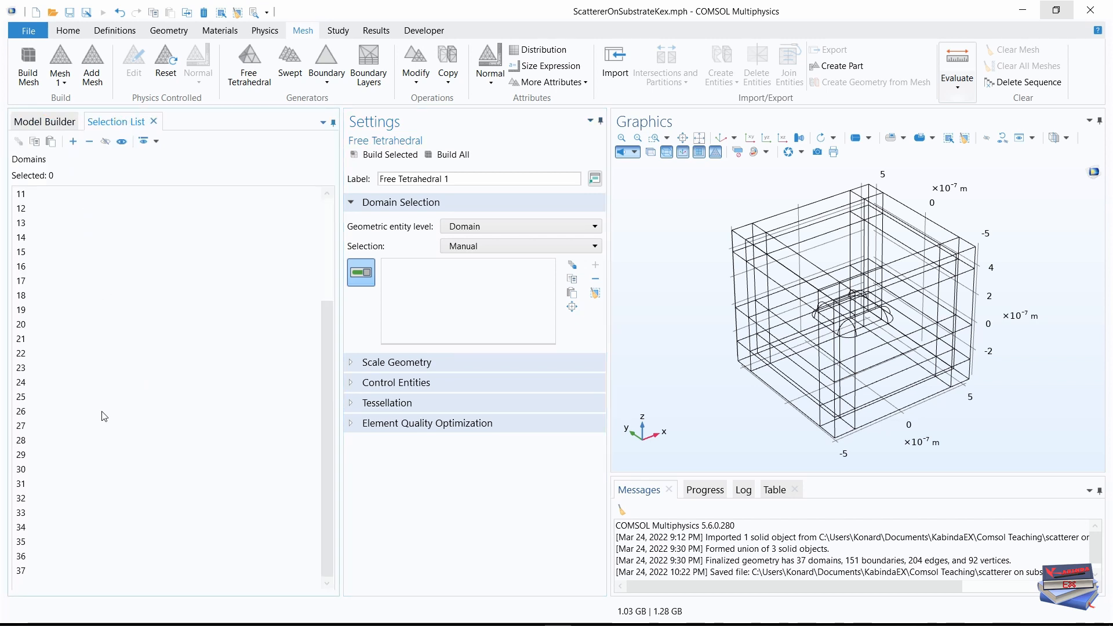
pyautogui.moveTo(29, 296); pyautogui.dragTo(28, 326)
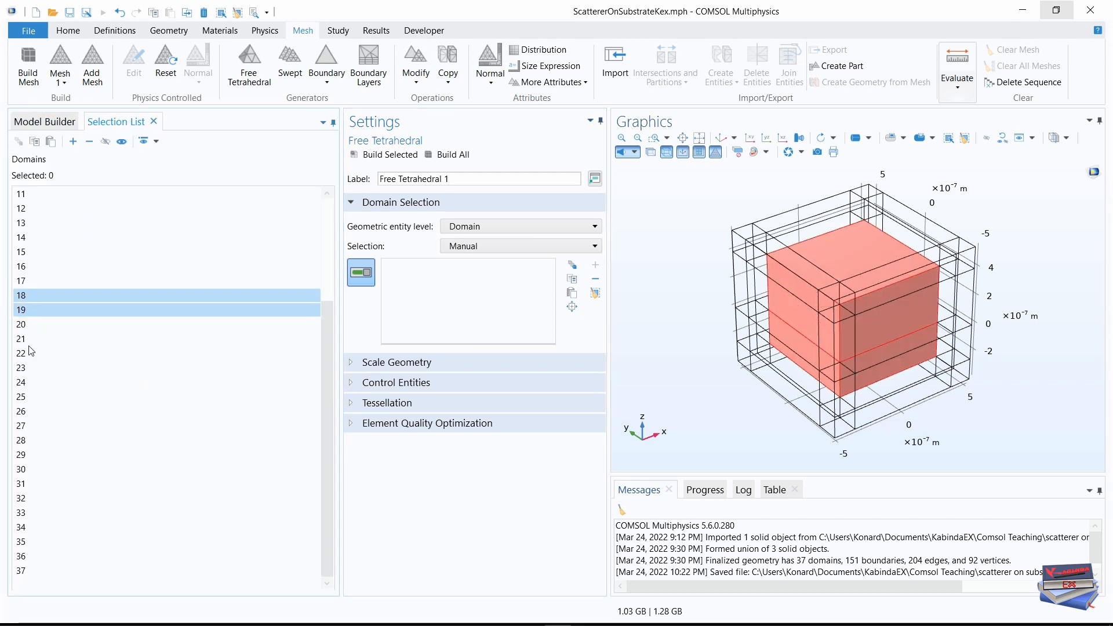
pyautogui.keyDown('ctrl'); pyautogui.click(26, 398); pyautogui.keyUp('ctrl')
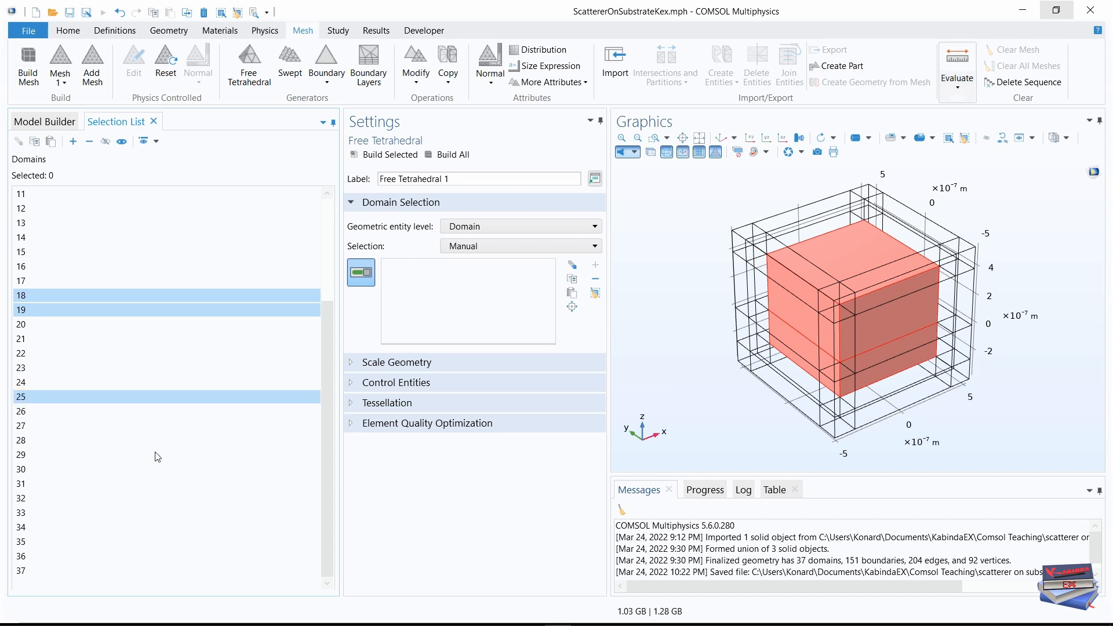
pyautogui.click(72, 141)
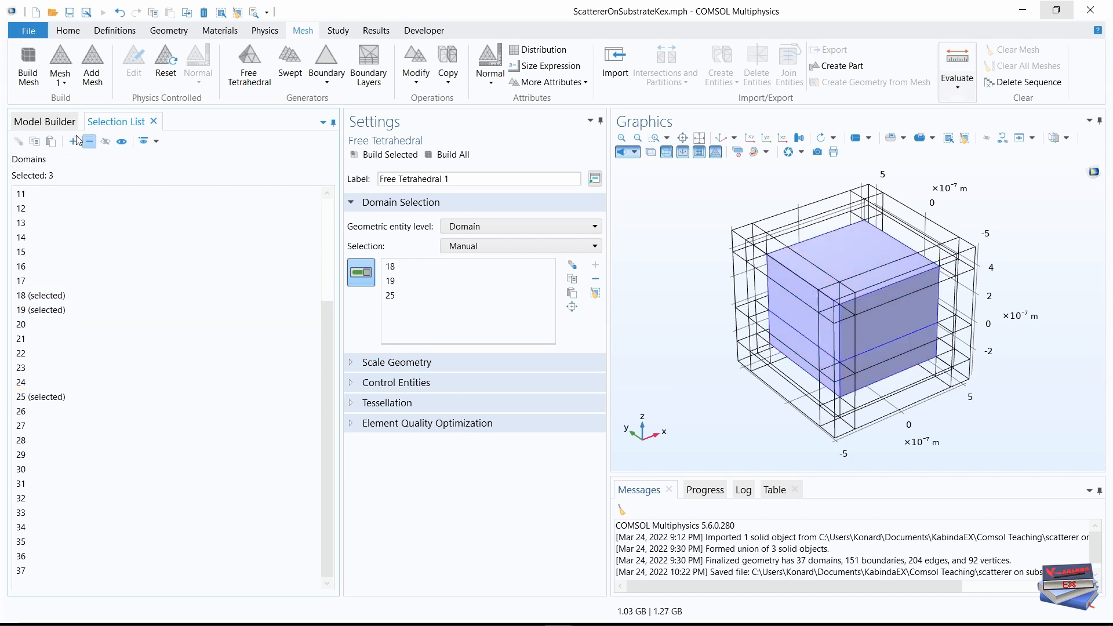
pyautogui.click(45, 122)
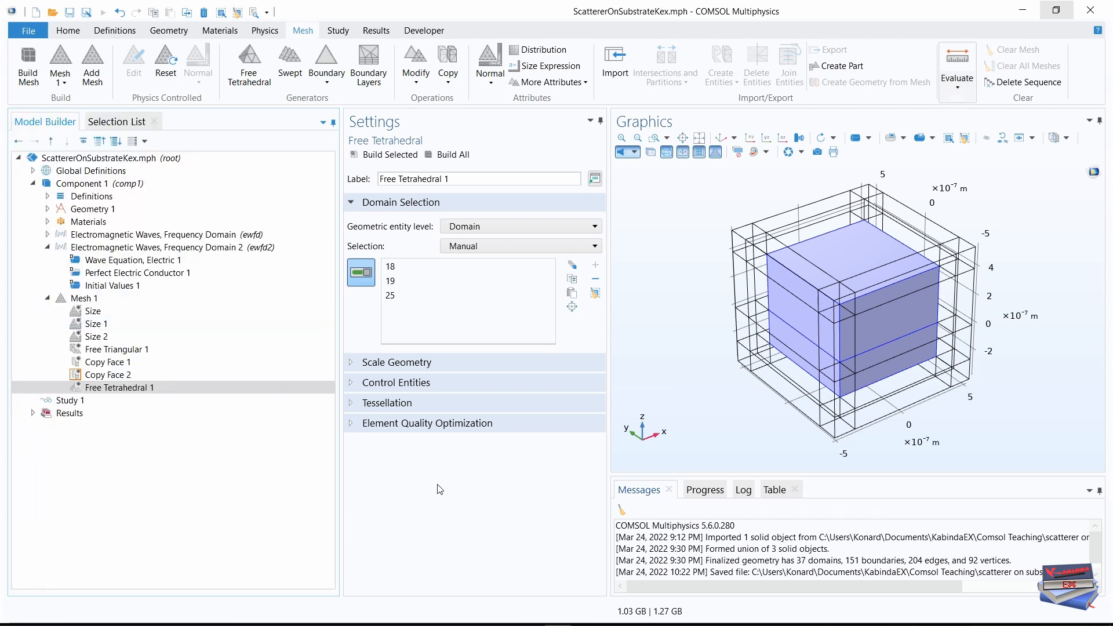
# Step: Add a Swept mesh operation for the remaining domains and move it below the Free Tetrahedral operation
pyautogui.click(289, 64)
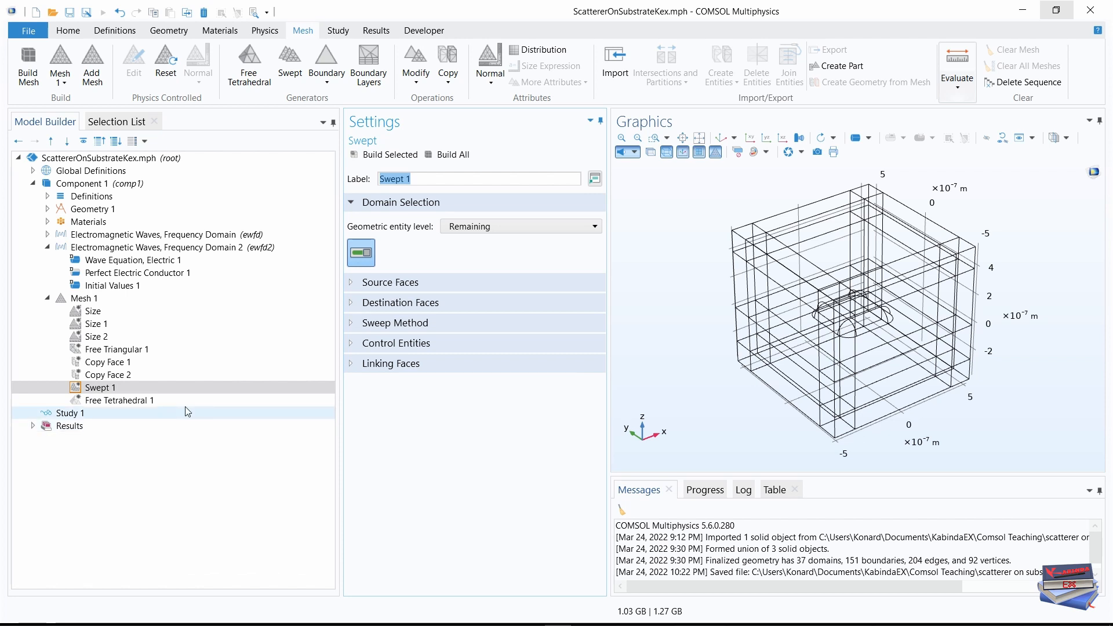
pyautogui.click(101, 388)
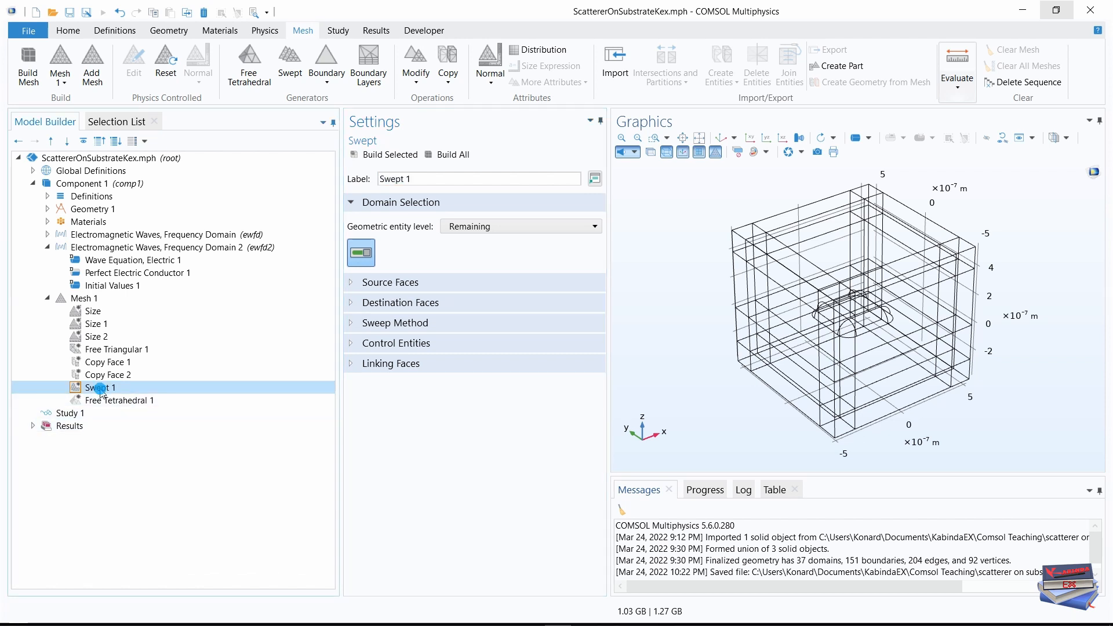
pyautogui.rightClick(101, 390)
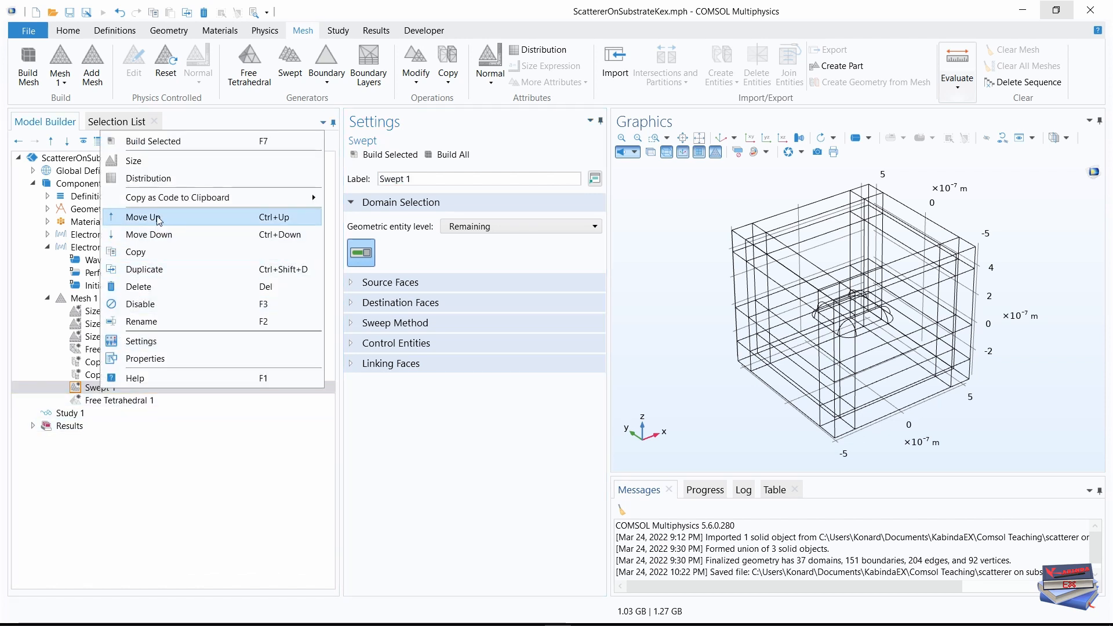
pyautogui.click(149, 236)
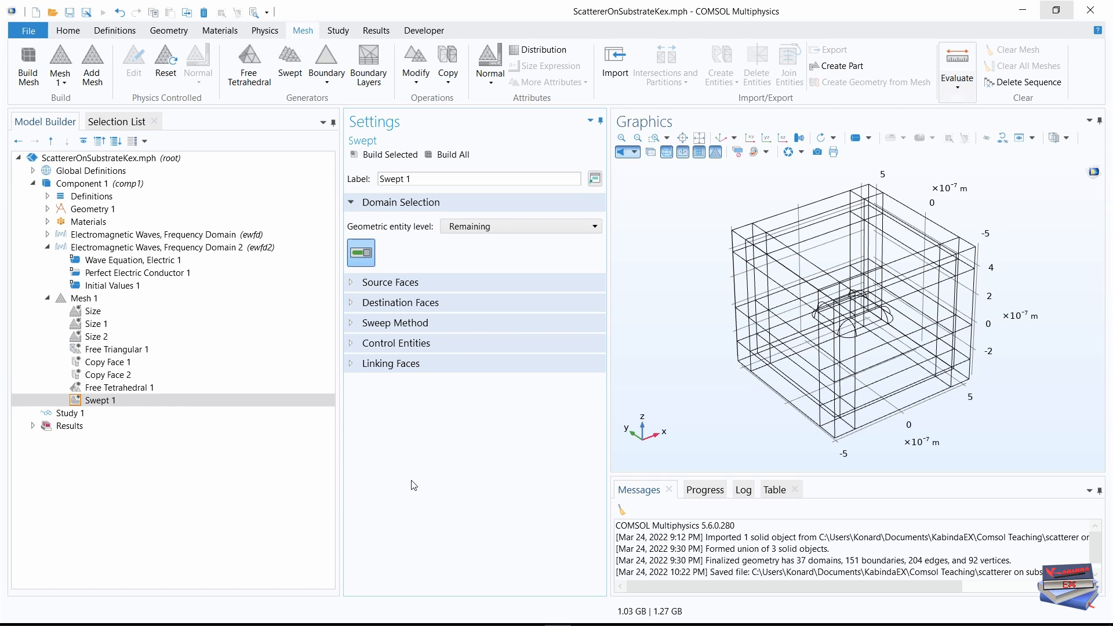
# Step: Add a Distribution to the Swept operation with a fixed number of 8 elements
pyautogui.rightClick(108, 401)
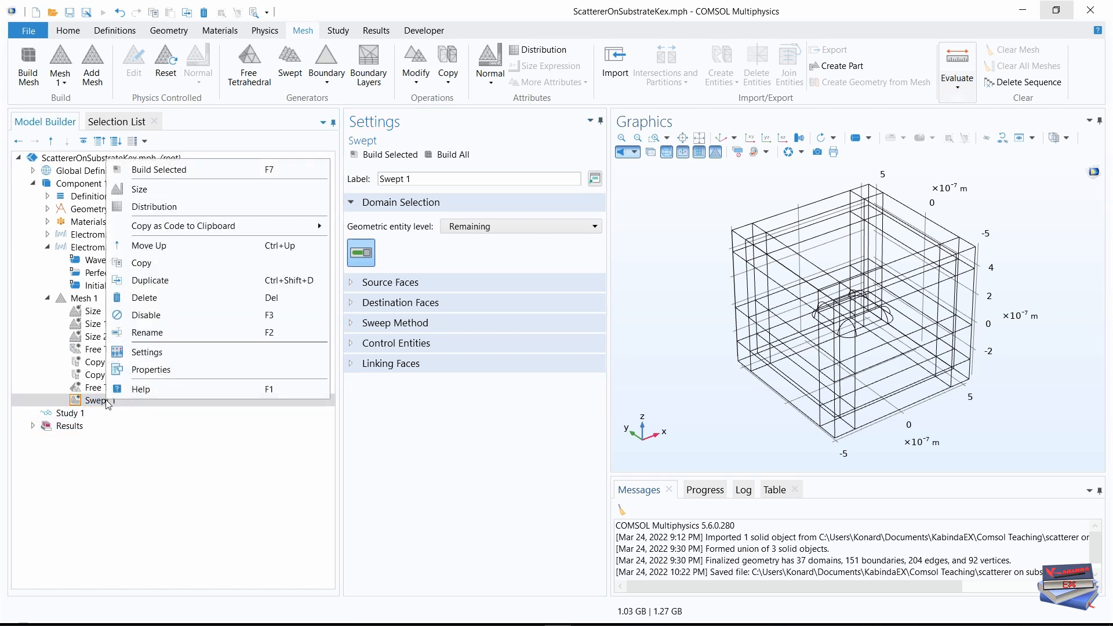
pyautogui.click(156, 207)
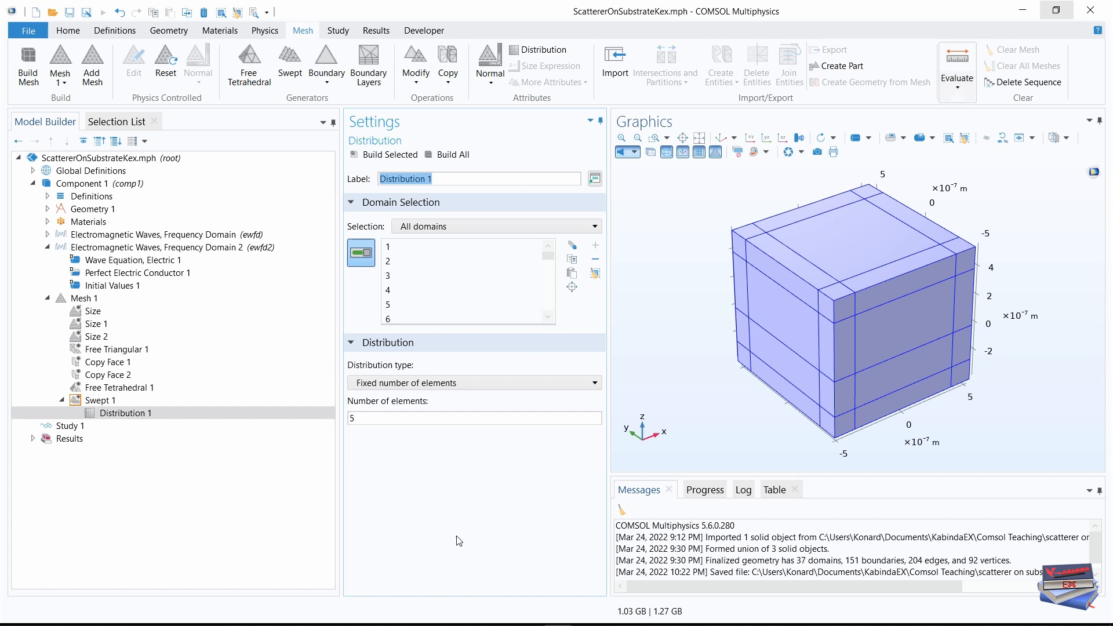
pyautogui.doubleClick(350, 418)
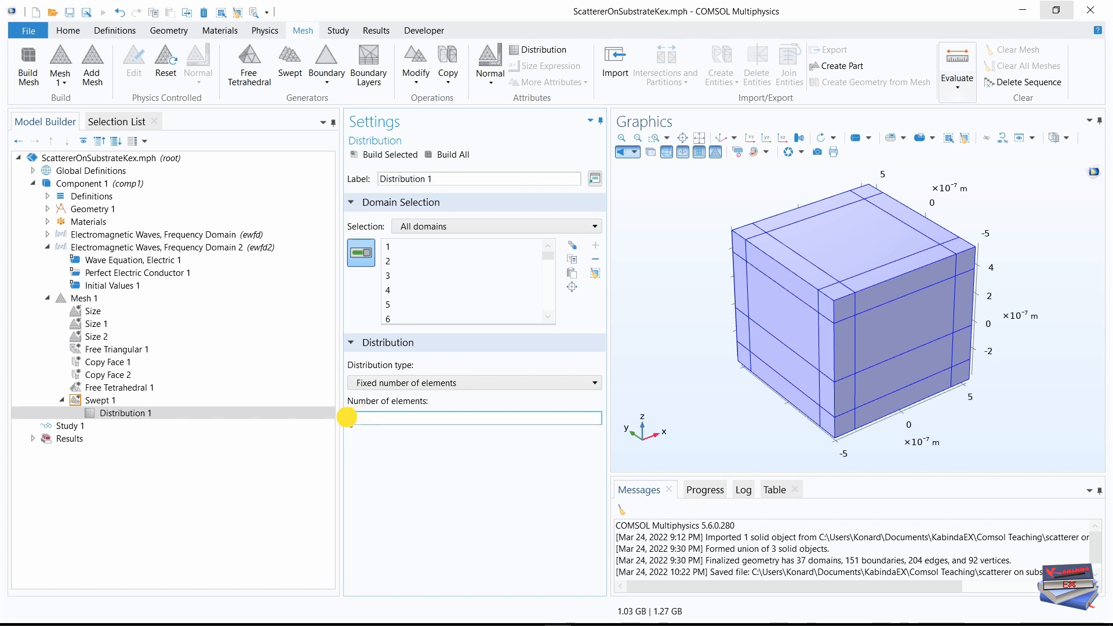
pyautogui.write('8')
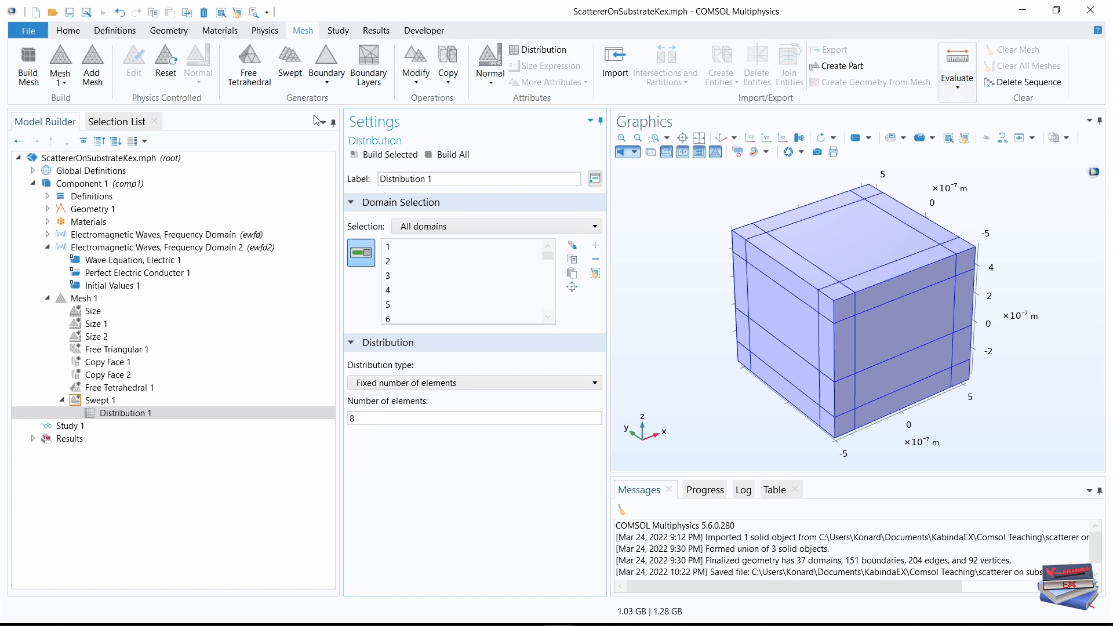
pyautogui.click(70, 32)
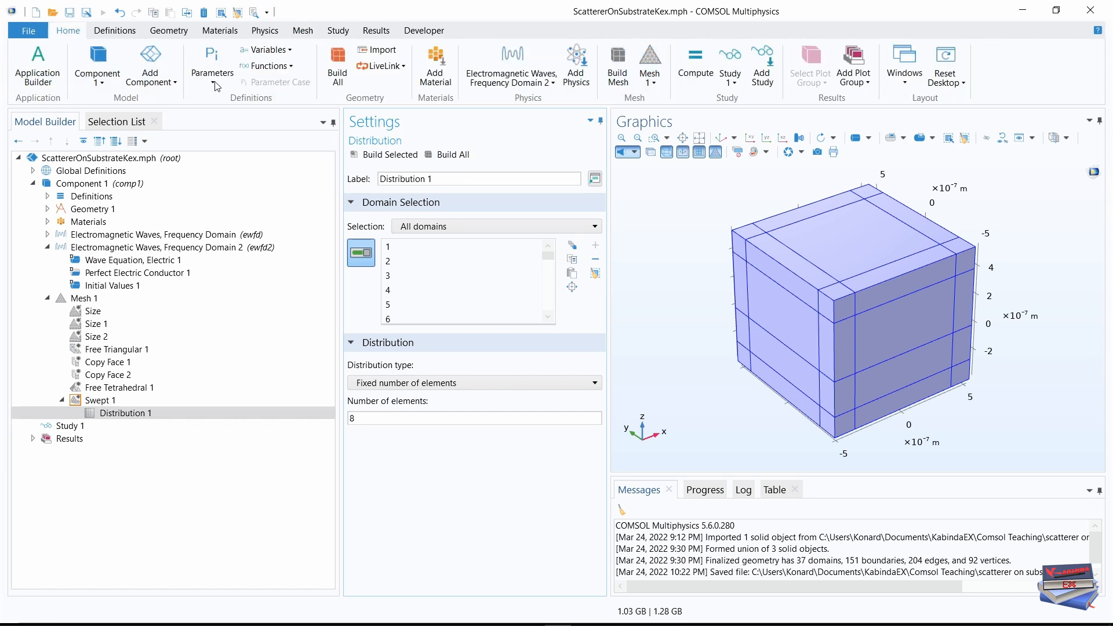
pyautogui.click(301, 31)
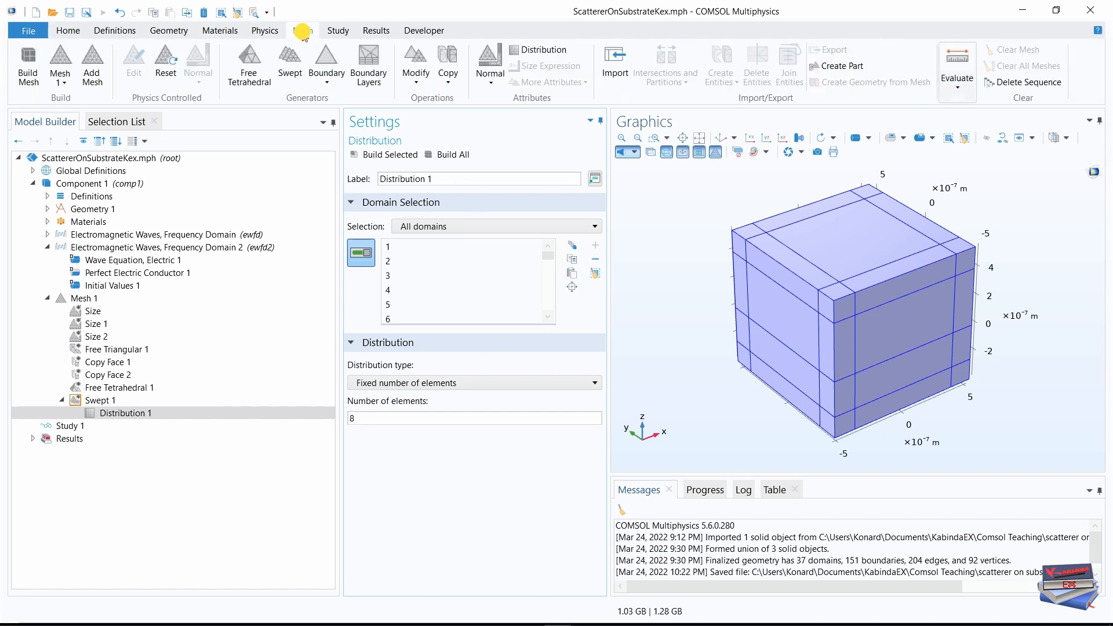
# Step: Build the complete mesh, including the swept domains
pyautogui.click(446, 154)
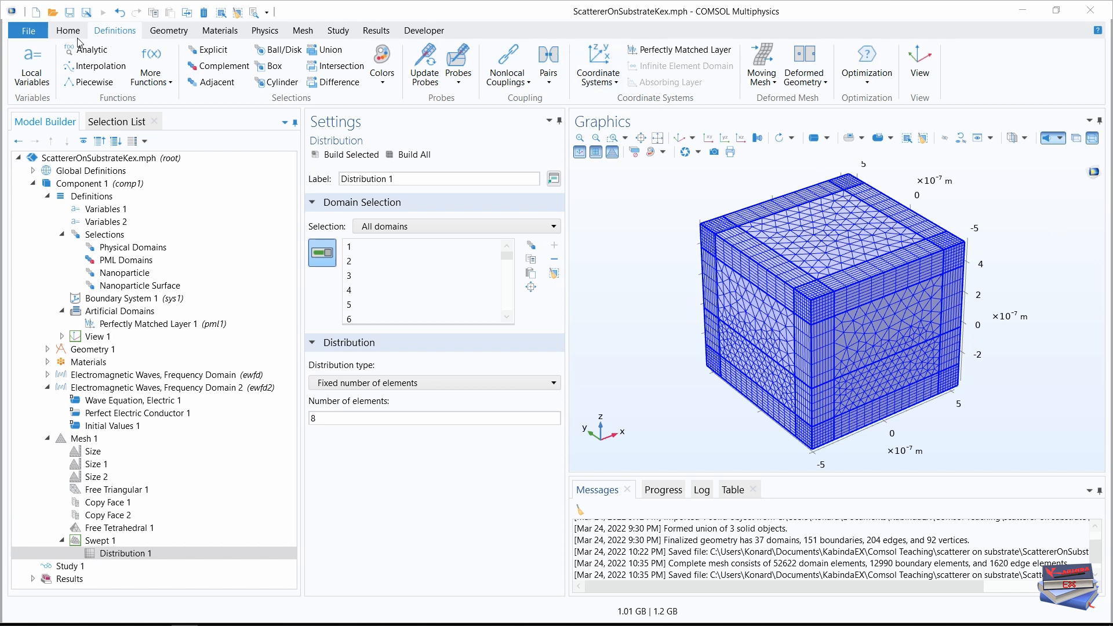
# Step: Add an Integration nonlocal coupling with operator name intop_vol and the Nanoparticle domain selection as its source
pyautogui.click(108, 31)
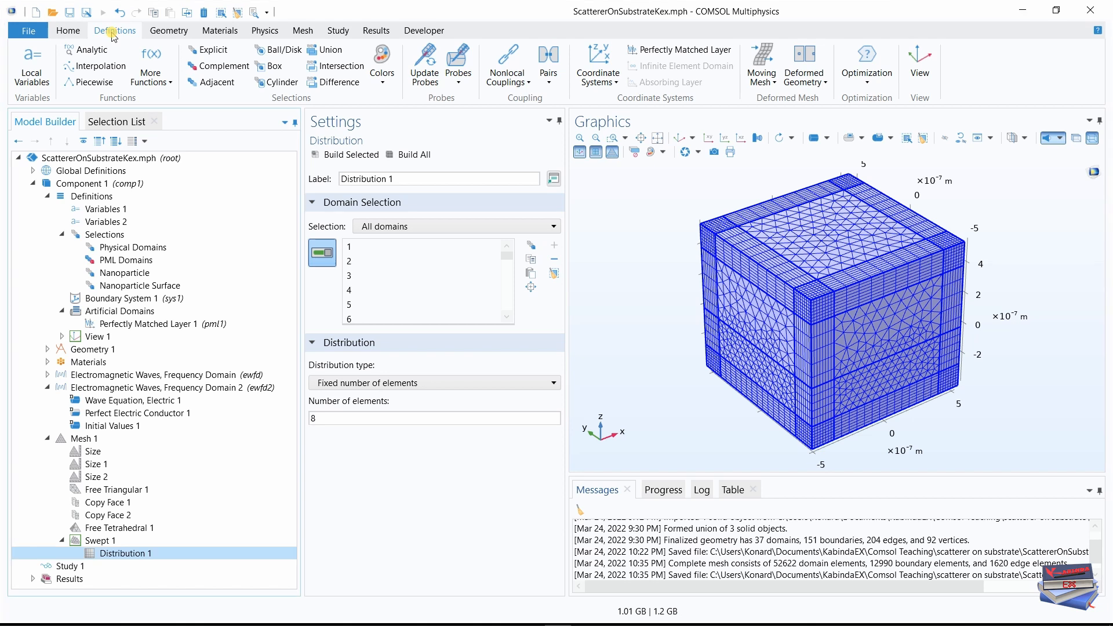
pyautogui.click(526, 82)
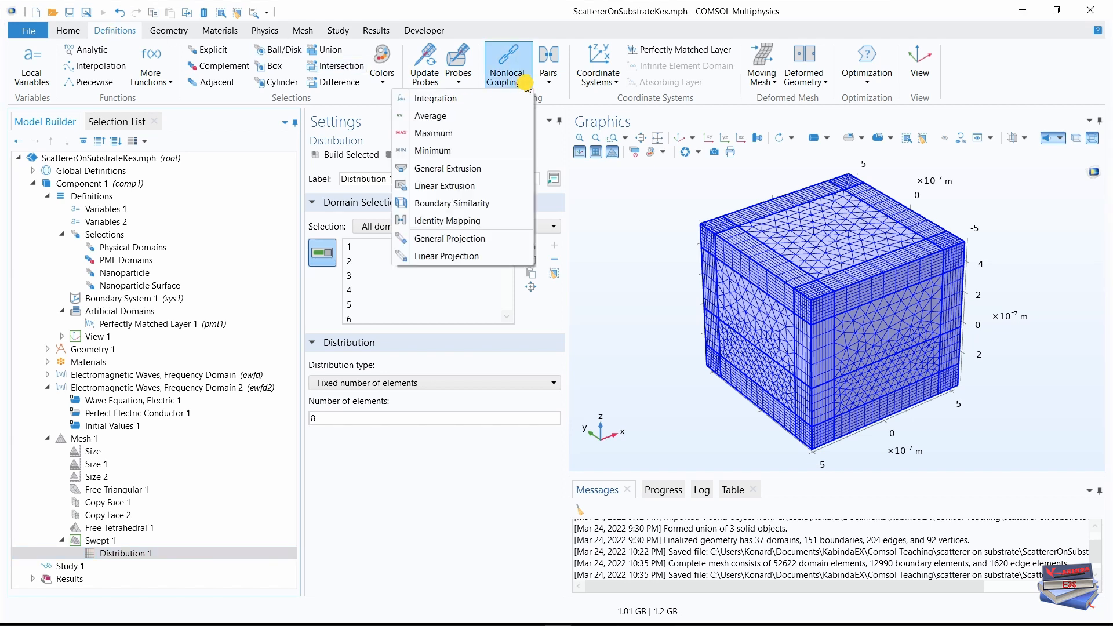
pyautogui.click(446, 99)
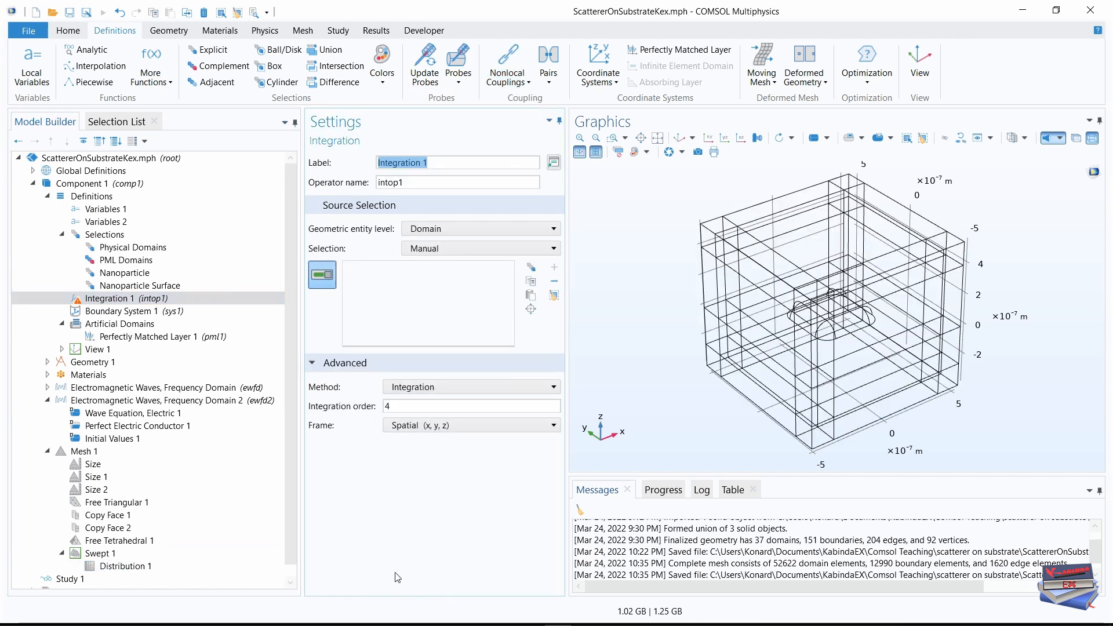
pyautogui.click(505, 624)
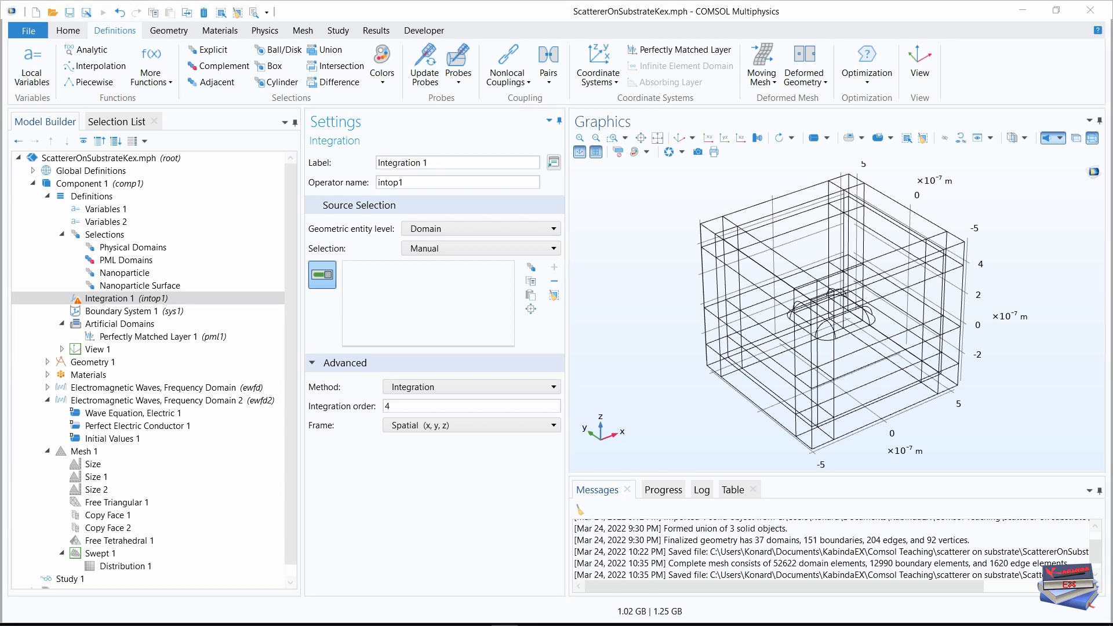
pyautogui.doubleClick(413, 182)
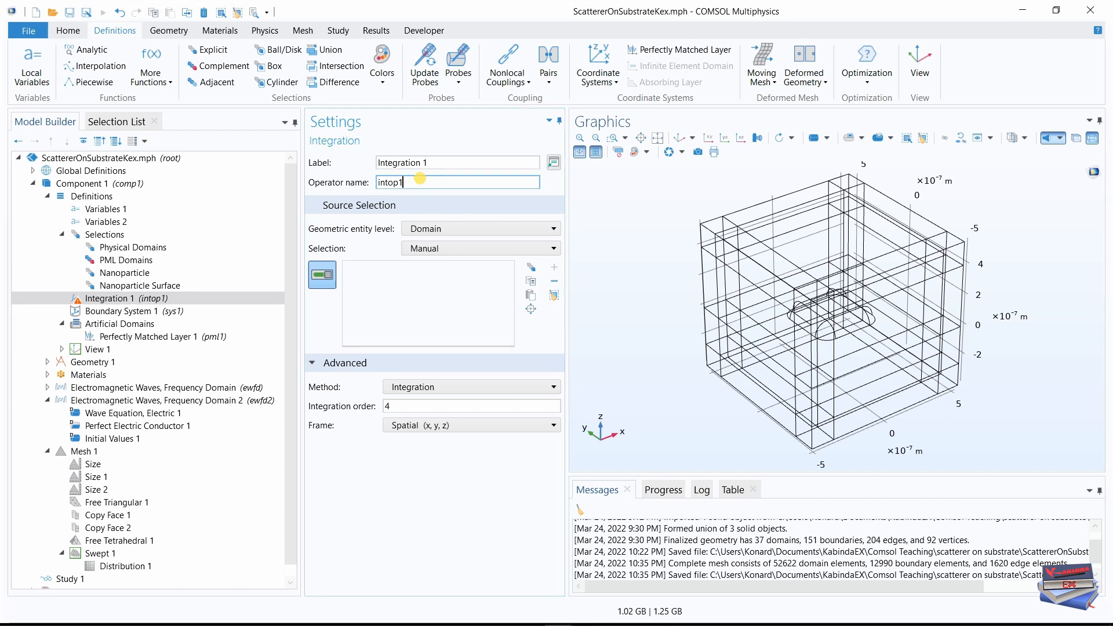
pyautogui.rightClick(383, 181)
pyautogui.click(296, 224)
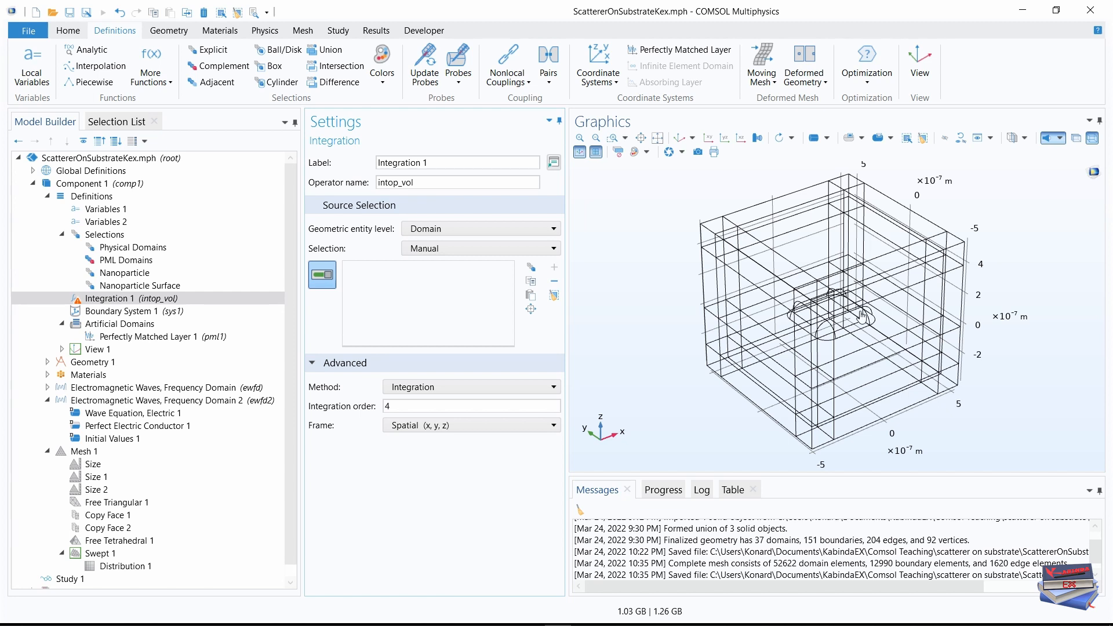
pyautogui.click(493, 248)
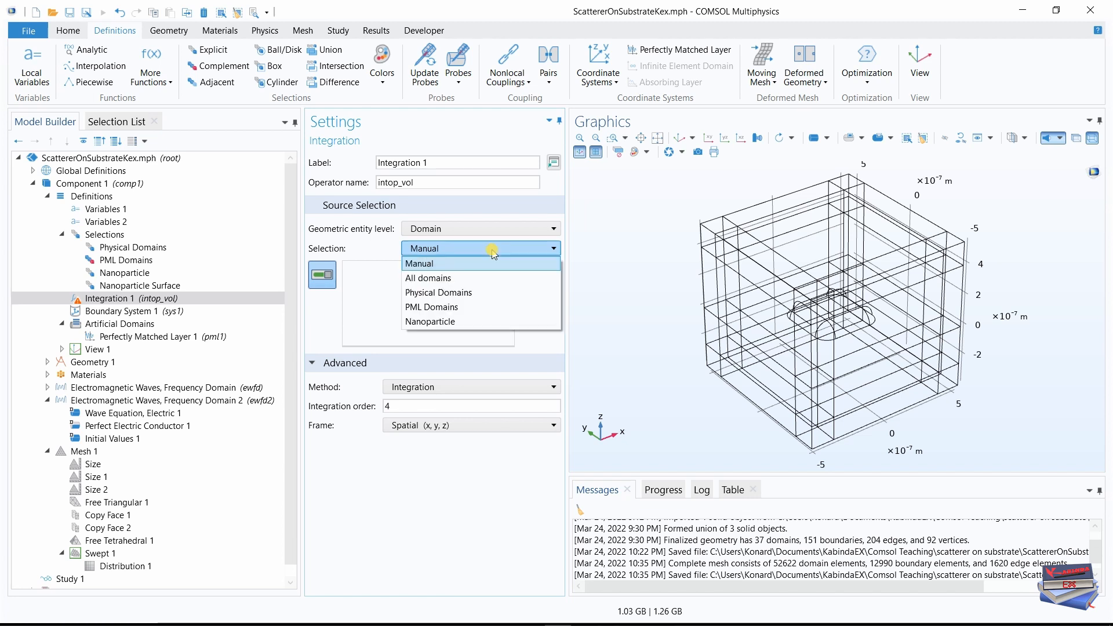
pyautogui.click(452, 322)
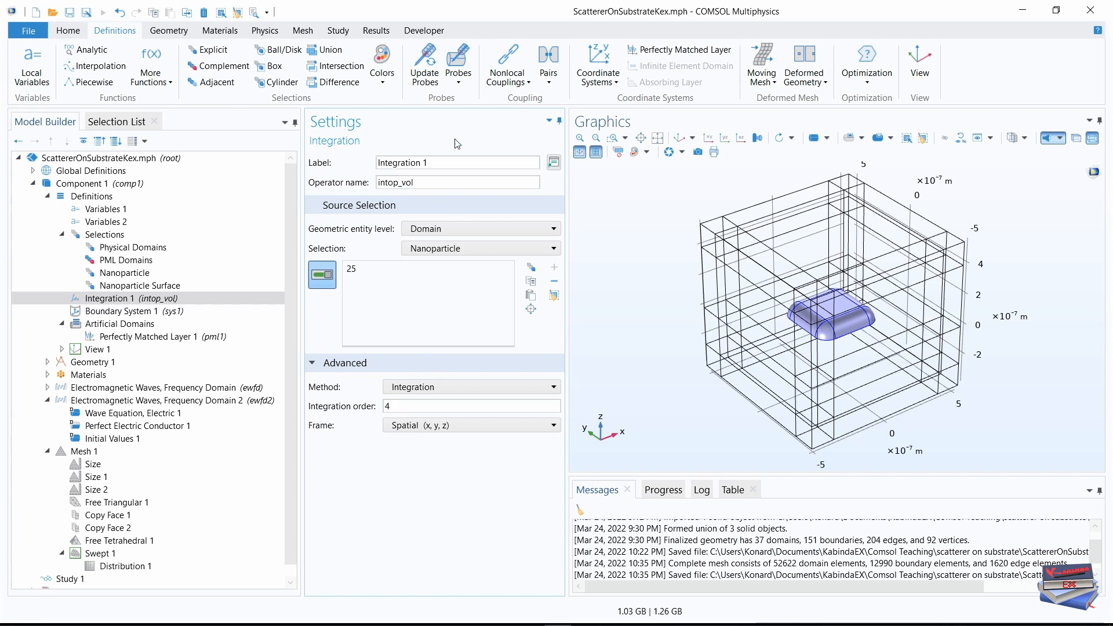
# Step: Add a second Integration nonlocal coupling and set its operator name to intop_surf
pyautogui.click(513, 81)
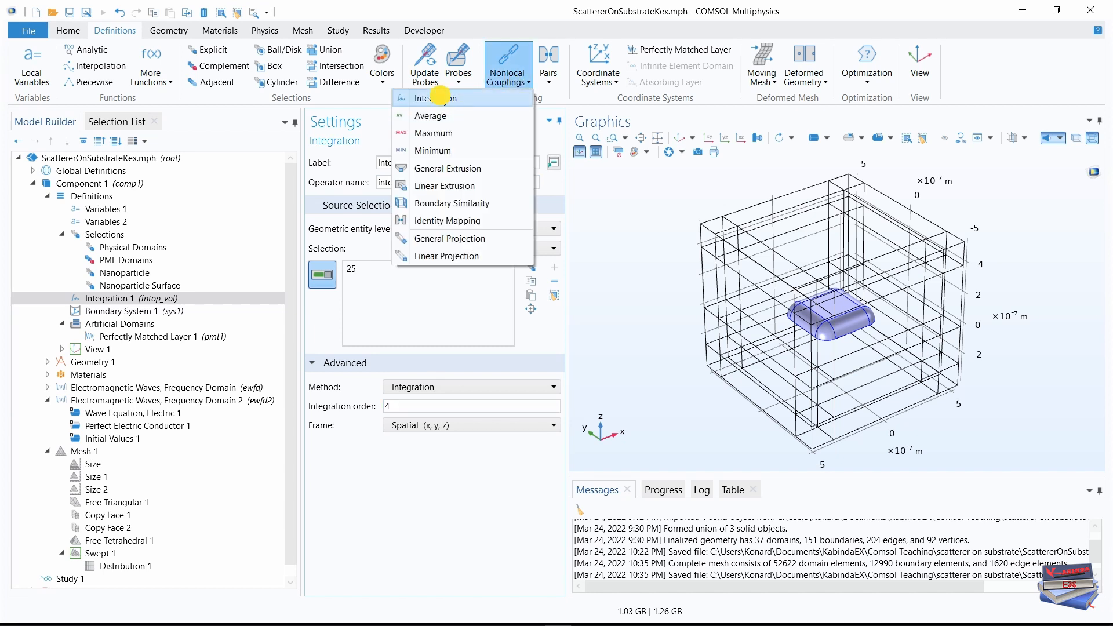
pyautogui.click(446, 99)
pyautogui.click(441, 535)
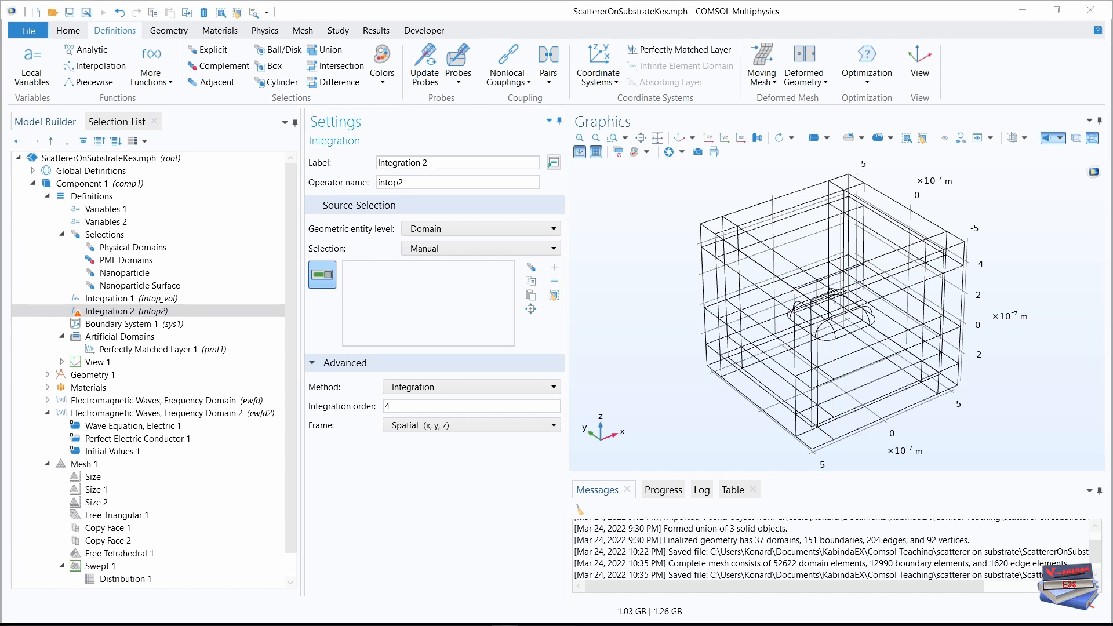
pyautogui.doubleClick(390, 183)
pyautogui.rightClick(390, 183)
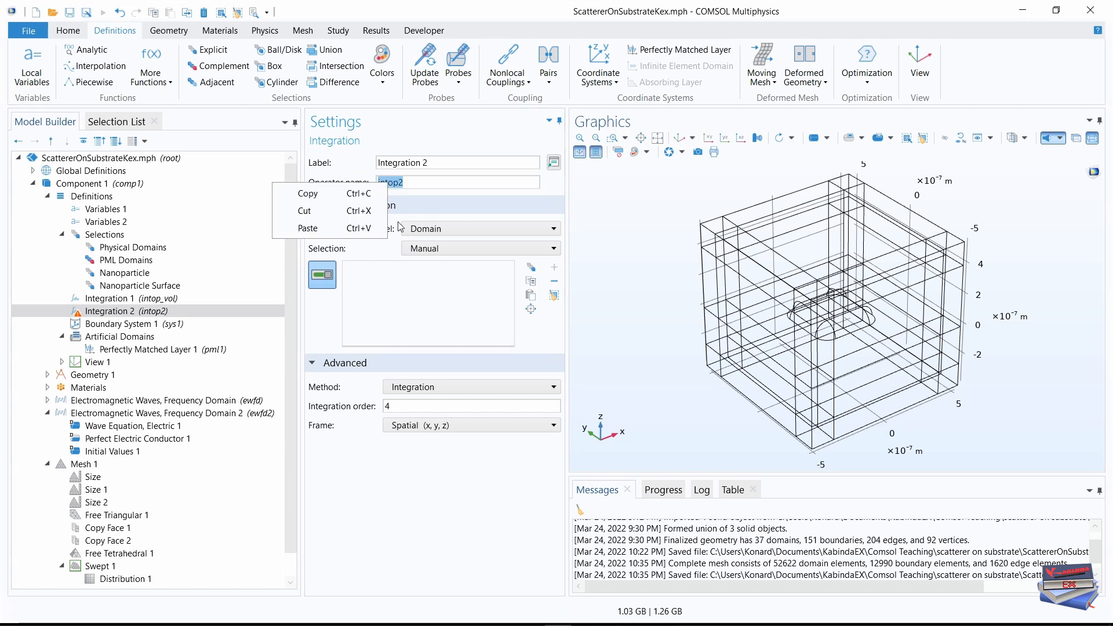
pyautogui.click(313, 227)
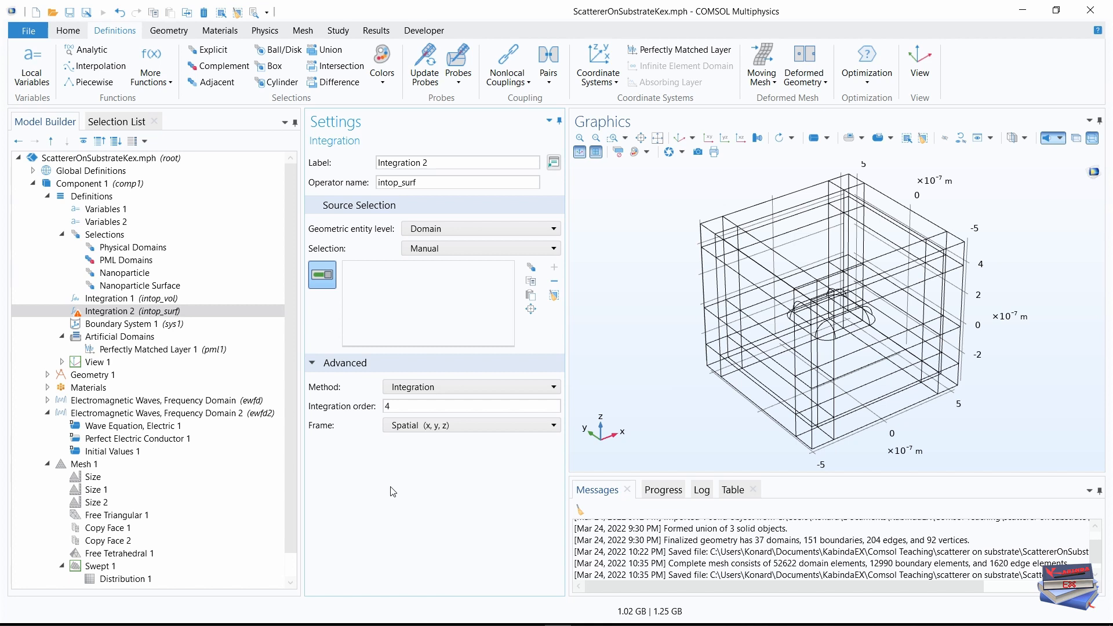
# Step: Set the source of the intop_surf coupling to boundary level with the Nanoparticle Surface selection
pyautogui.click(511, 229)
pyautogui.click(468, 255)
pyautogui.click(472, 248)
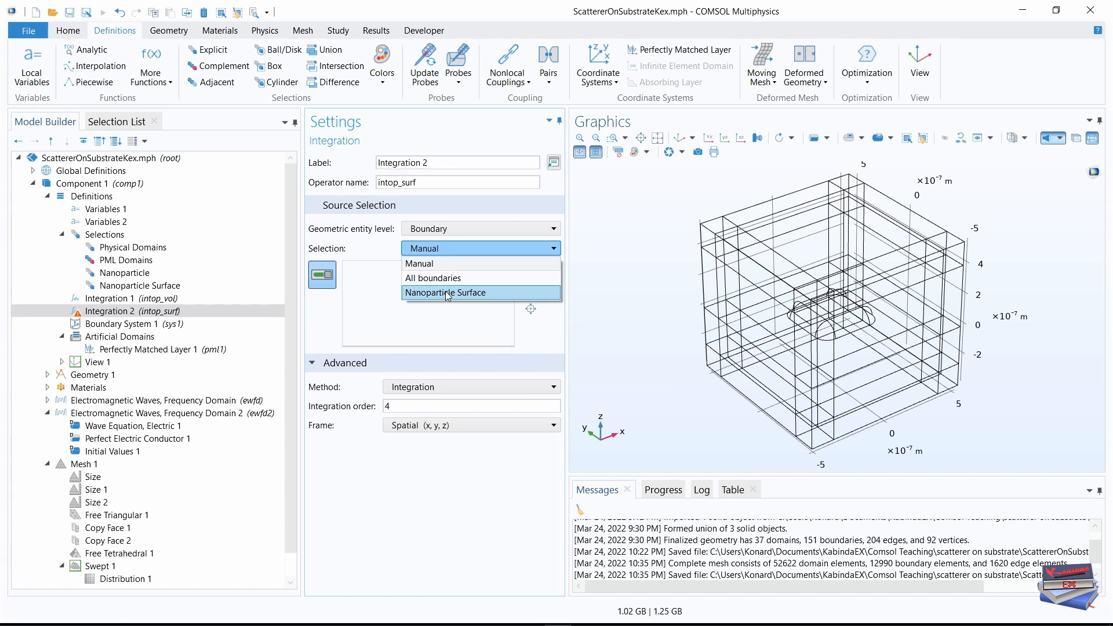
pyautogui.click(449, 293)
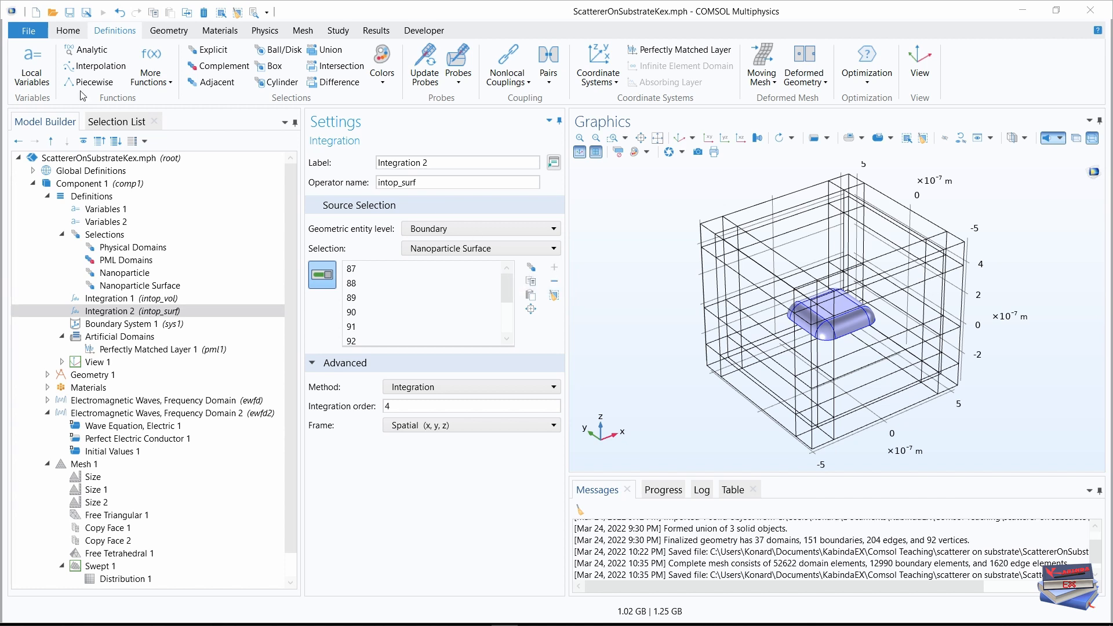
# Step: Add a local Variables node and define nrelPoav as nx*ewfd2.relPoavx+ny*ewfd2.relPoavy+nz*ewfd2.relPoavz
pyautogui.click(32, 74)
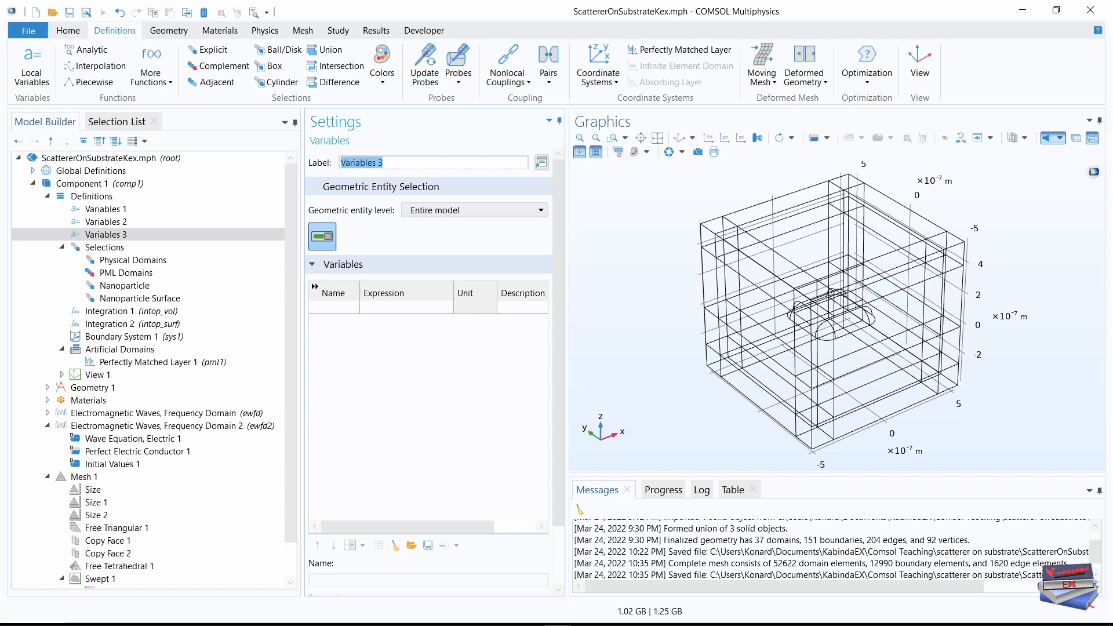
pyautogui.hotkey('alt', 'Tab')
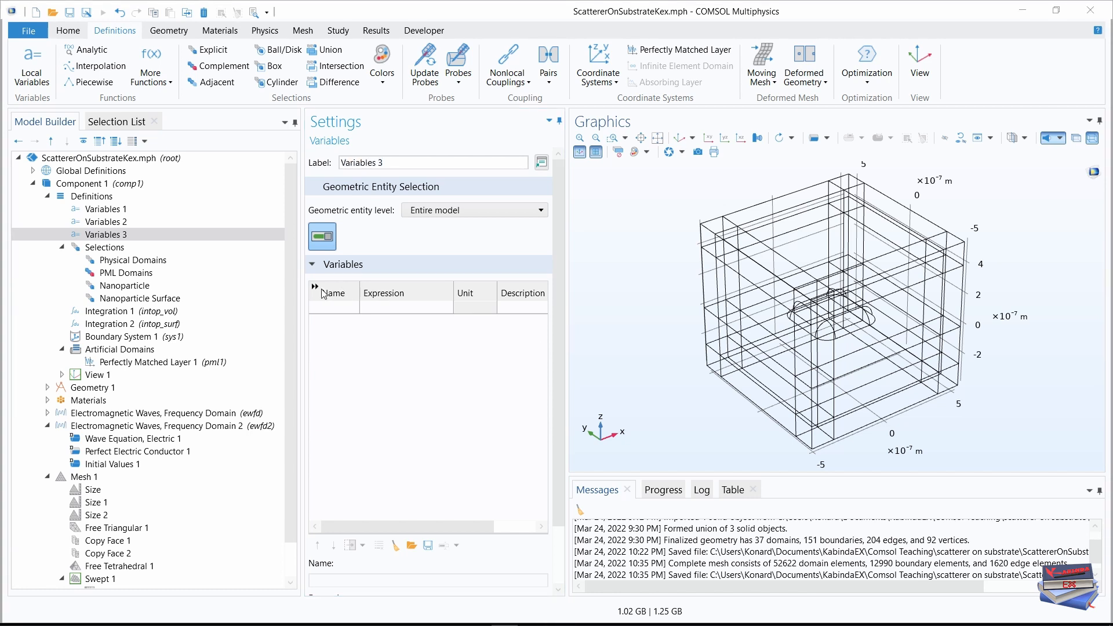
pyautogui.click(325, 308)
pyautogui.write('nrelPoav')
pyautogui.press('Return')
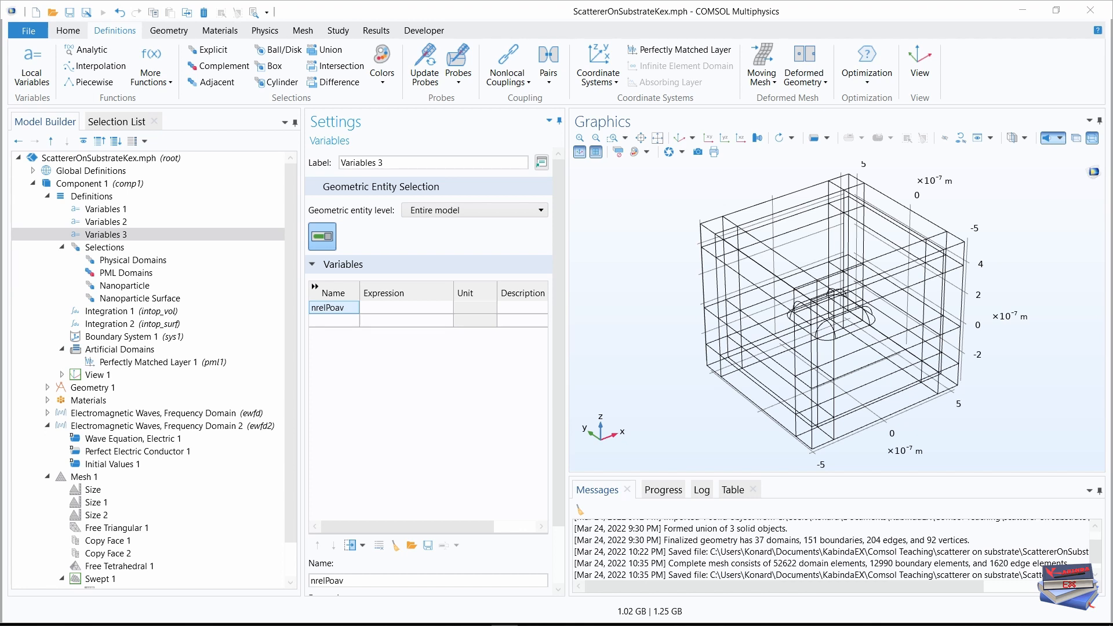
pyautogui.click(391, 309)
pyautogui.hotkey('ctrl', 'v')
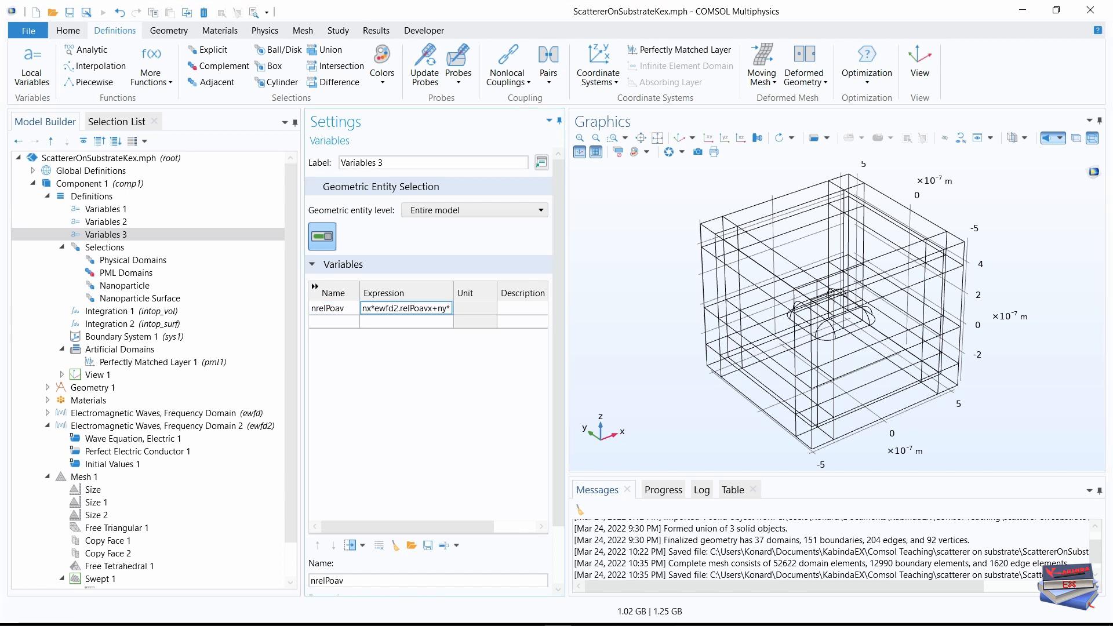
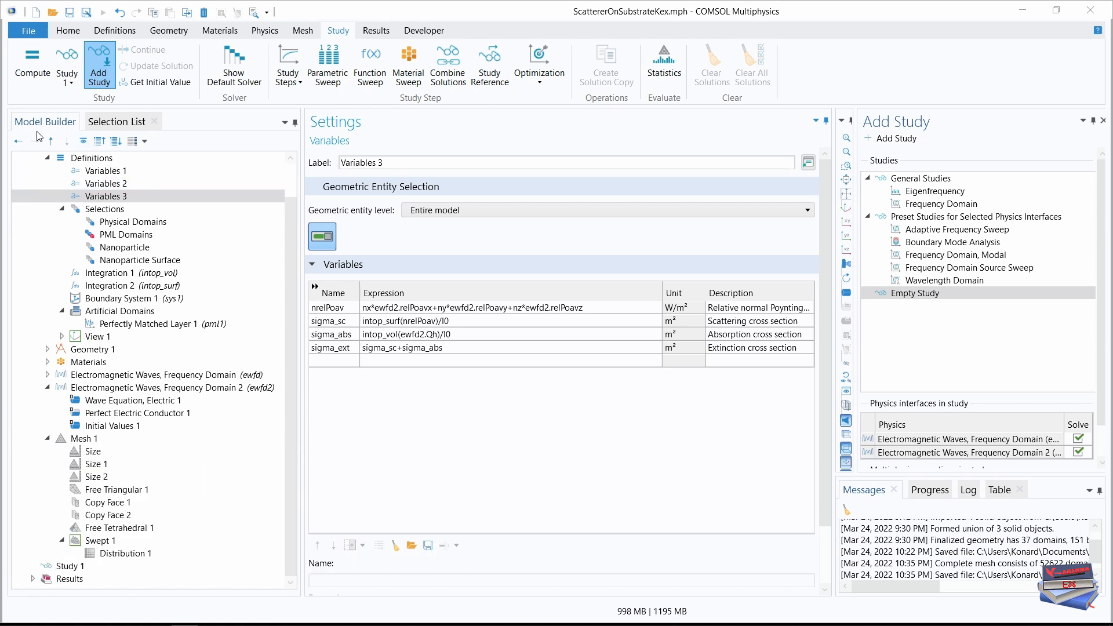
# Step: Collapse Component 1 in the model tree and turn off default plot generation for Study 1
pyautogui.scroll(1, 70, 227)
pyautogui.click(71, 234)
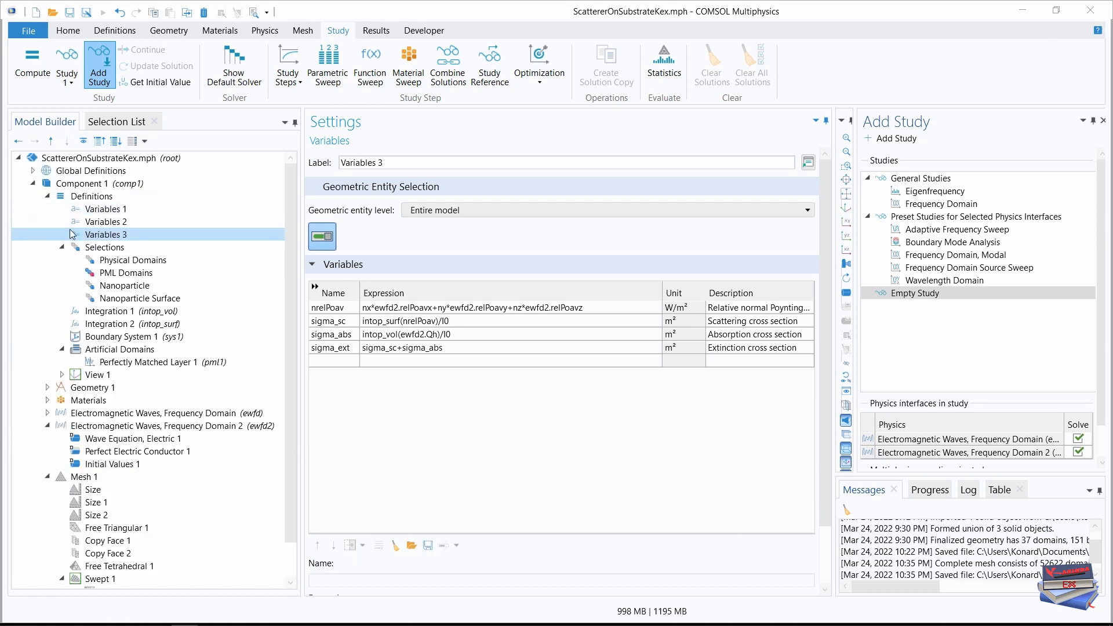
pyautogui.click(33, 184)
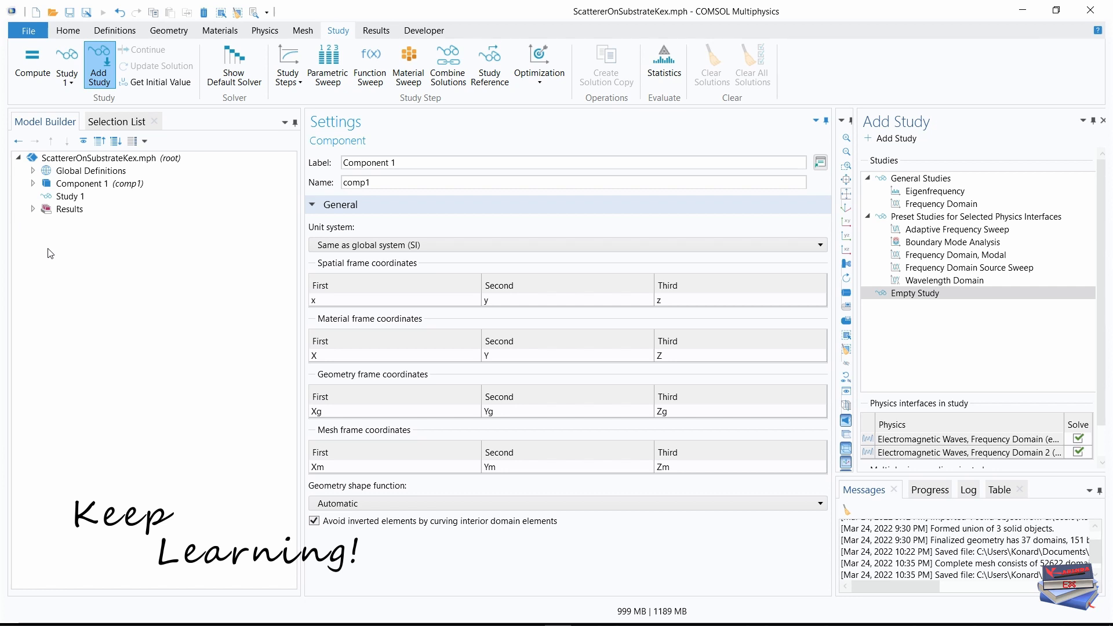
pyautogui.click(65, 197)
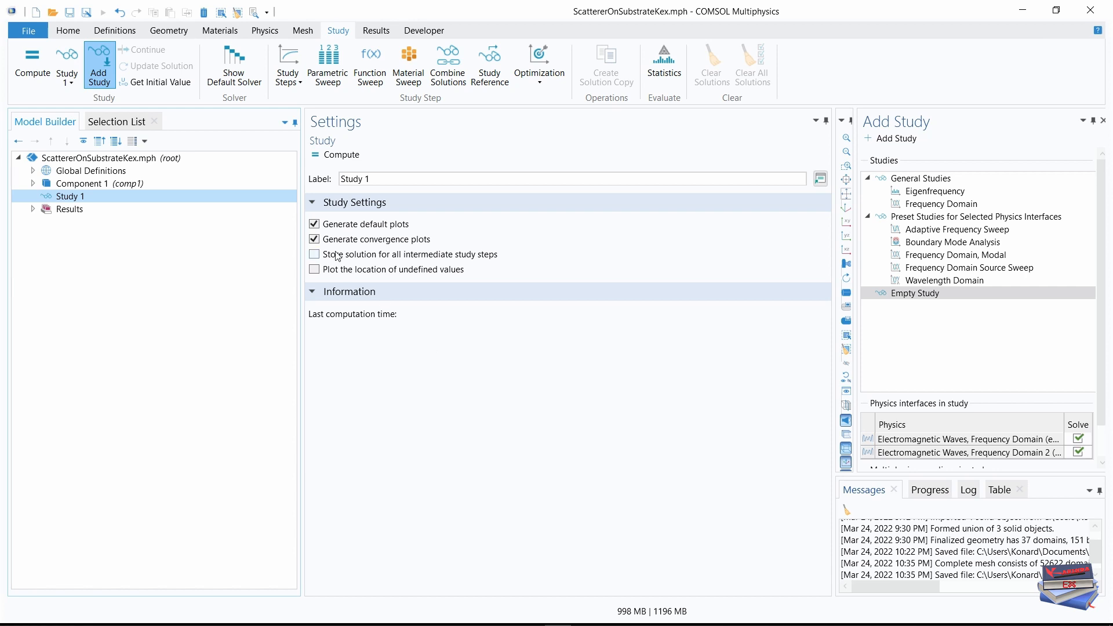
pyautogui.click(314, 224)
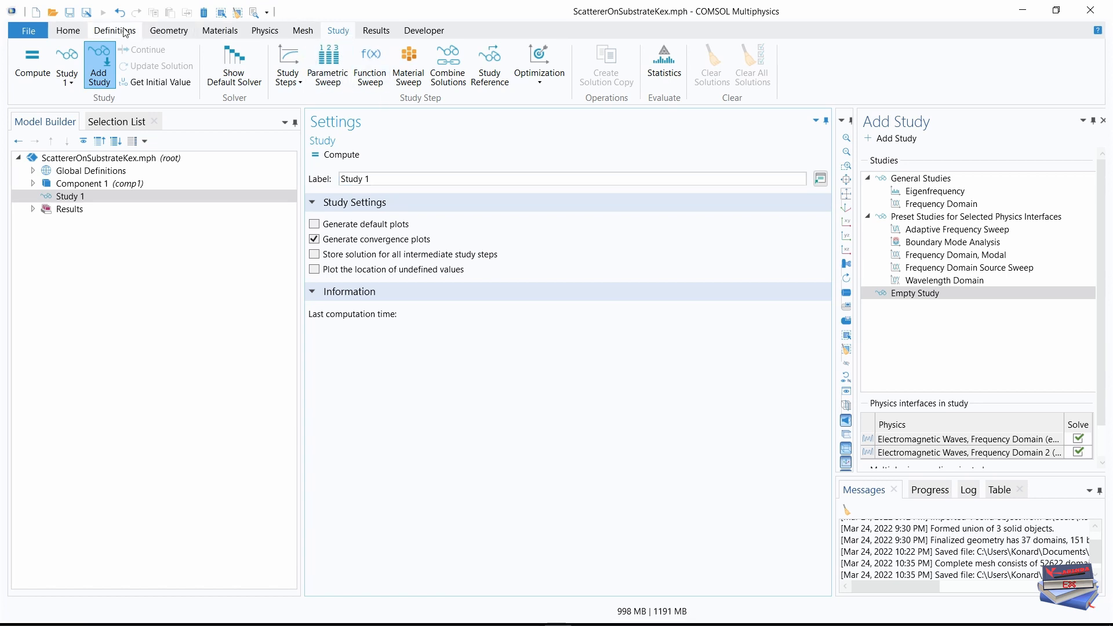
# Step: Add a Parametric Sweep to Study 1 with theta (Polar angle of incidence in) as the sweep parameter
pyautogui.click(83, 32)
pyautogui.click(339, 31)
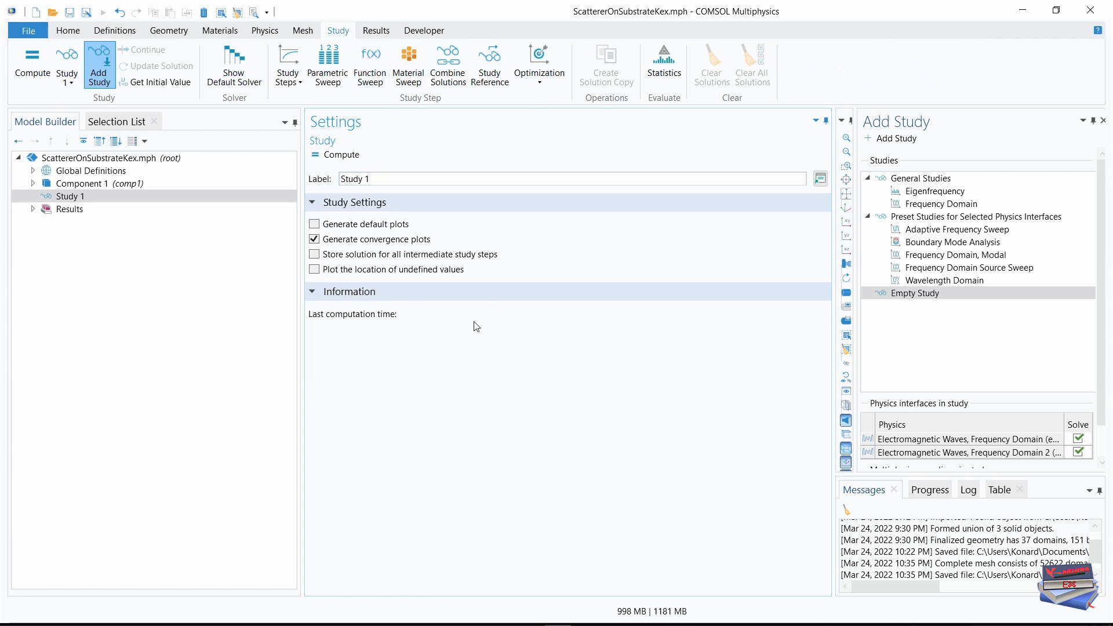
pyautogui.click(335, 77)
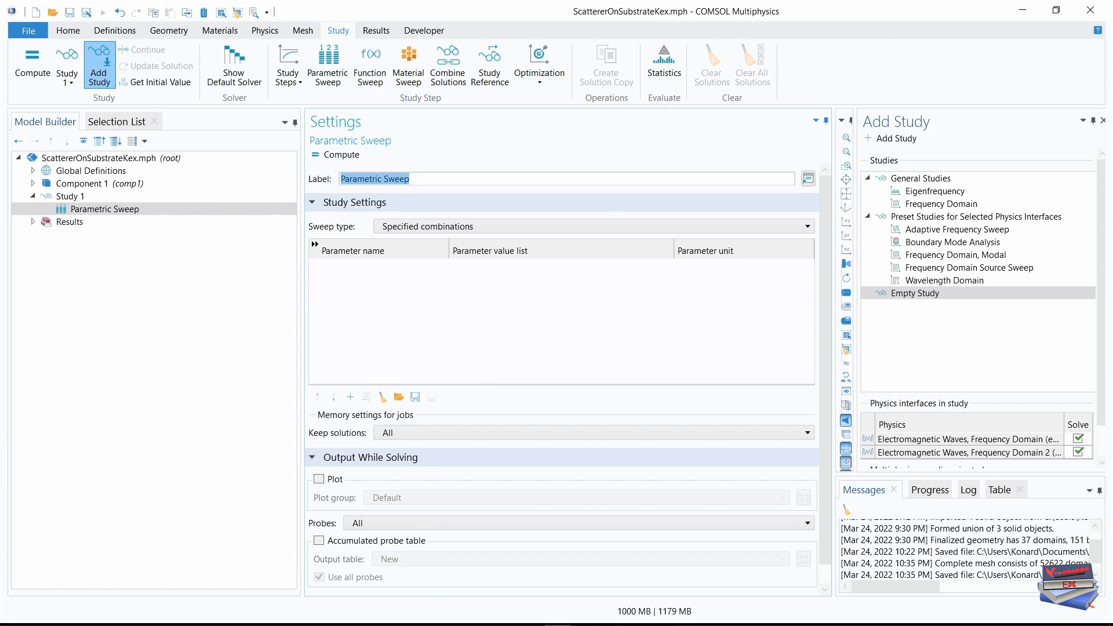
pyautogui.click(385, 290)
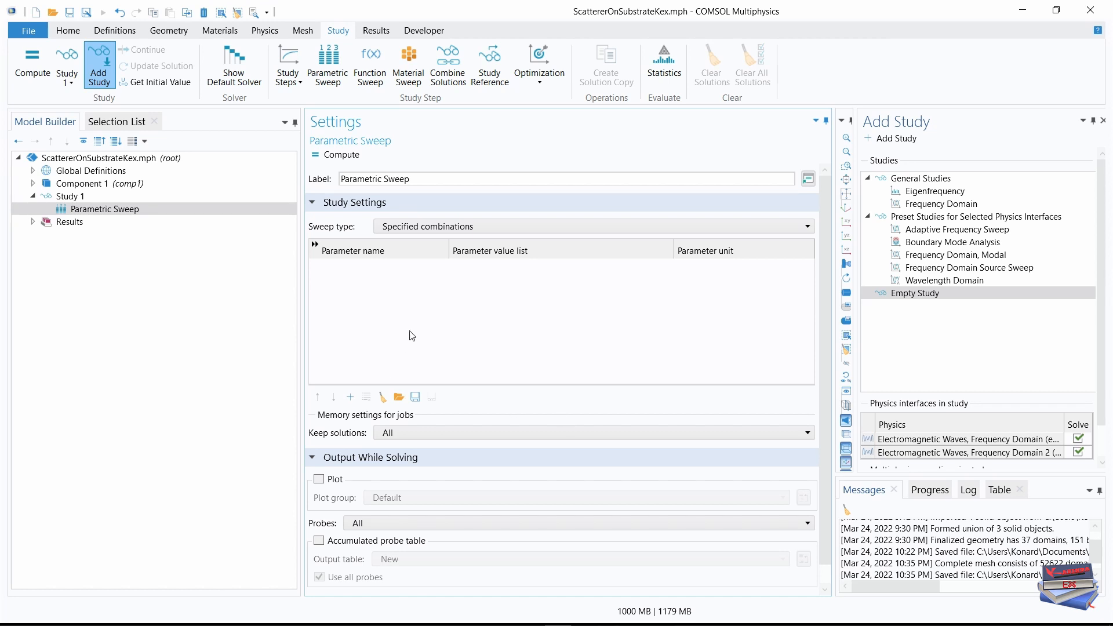
pyautogui.click(350, 397)
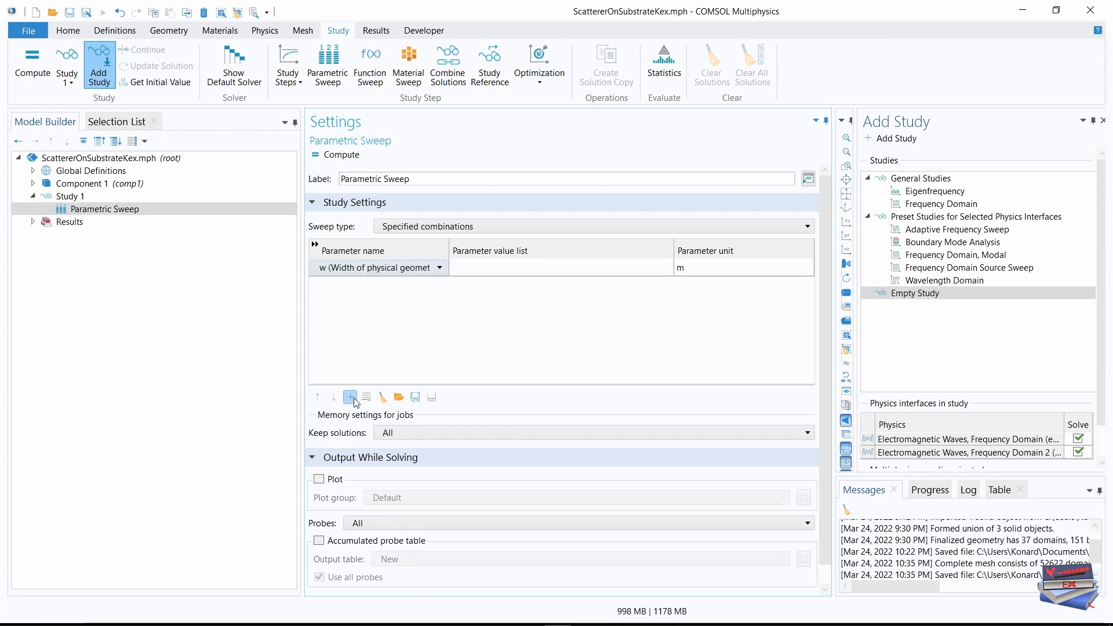
pyautogui.click(441, 267)
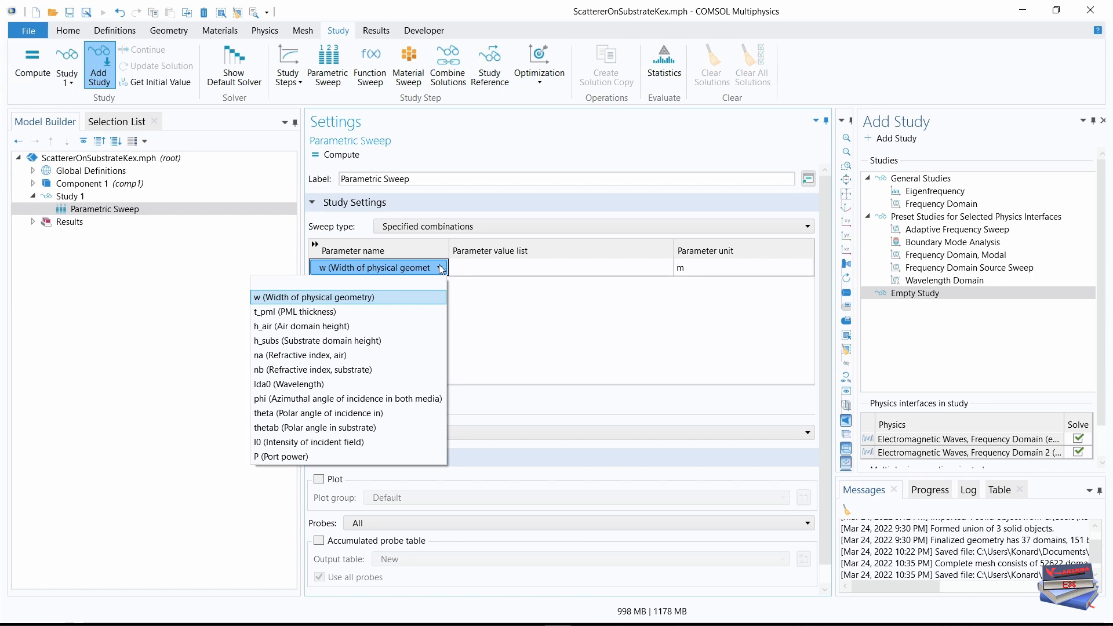
pyautogui.click(320, 415)
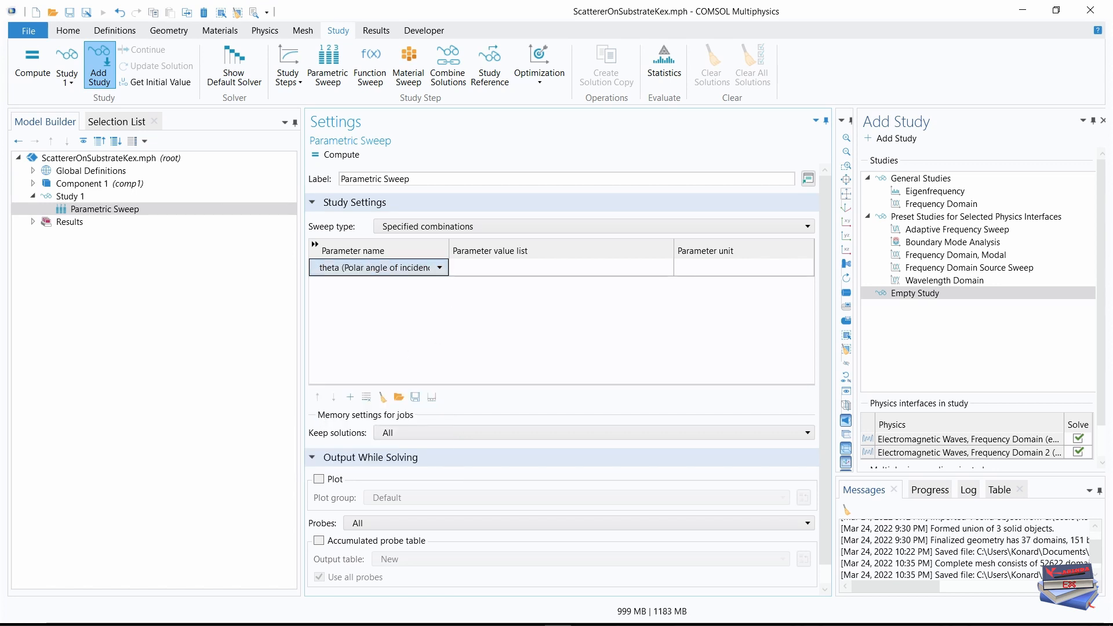
pyautogui.hotkey('alt', 'Tab')
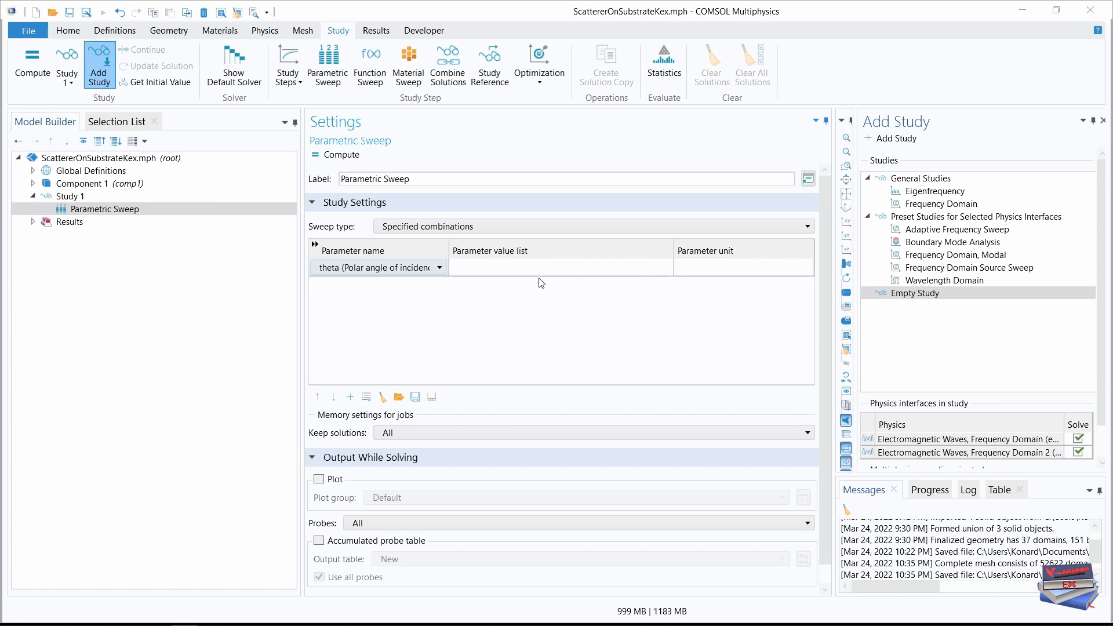
pyautogui.click(440, 268)
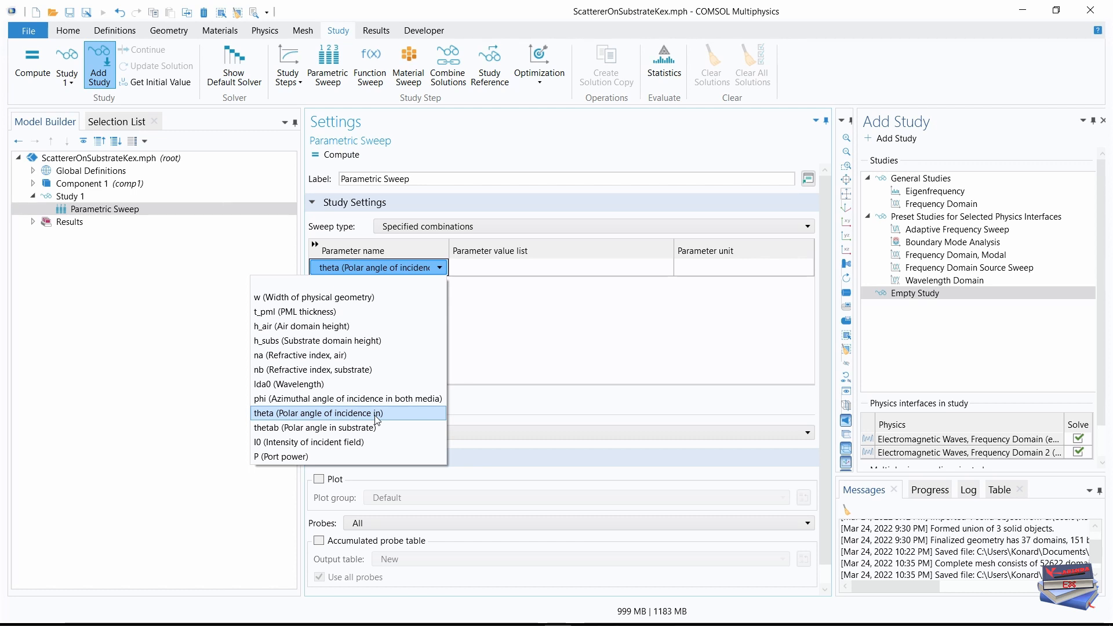
pyautogui.click(473, 348)
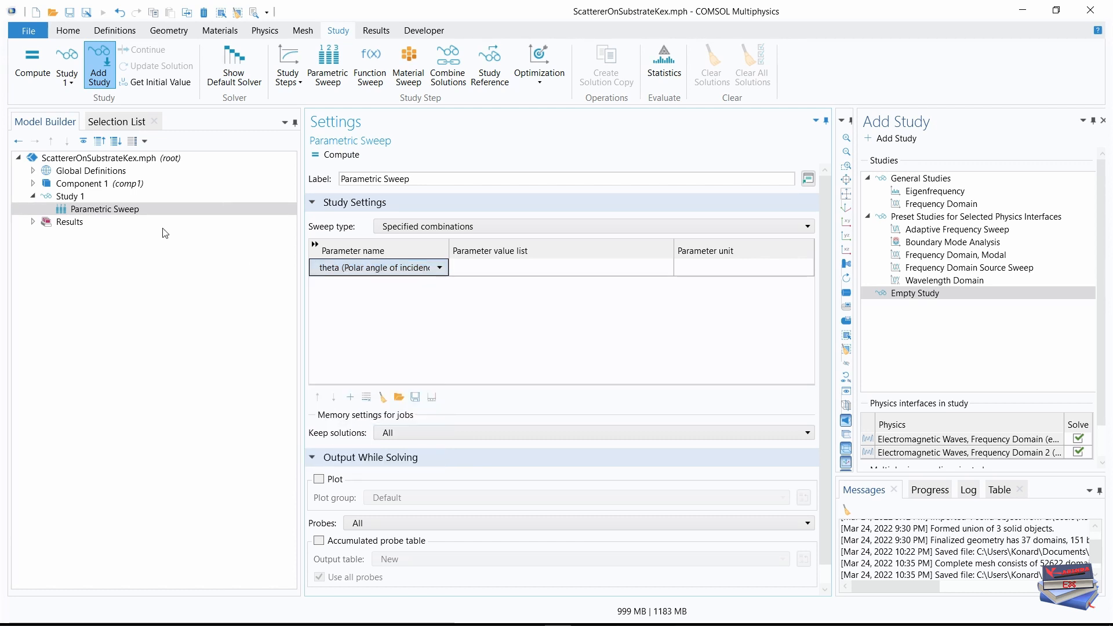
# Step: Complete the description of the theta parameter in Parameters 1 as "Polar angle of incidence in air"
pyautogui.click(33, 172)
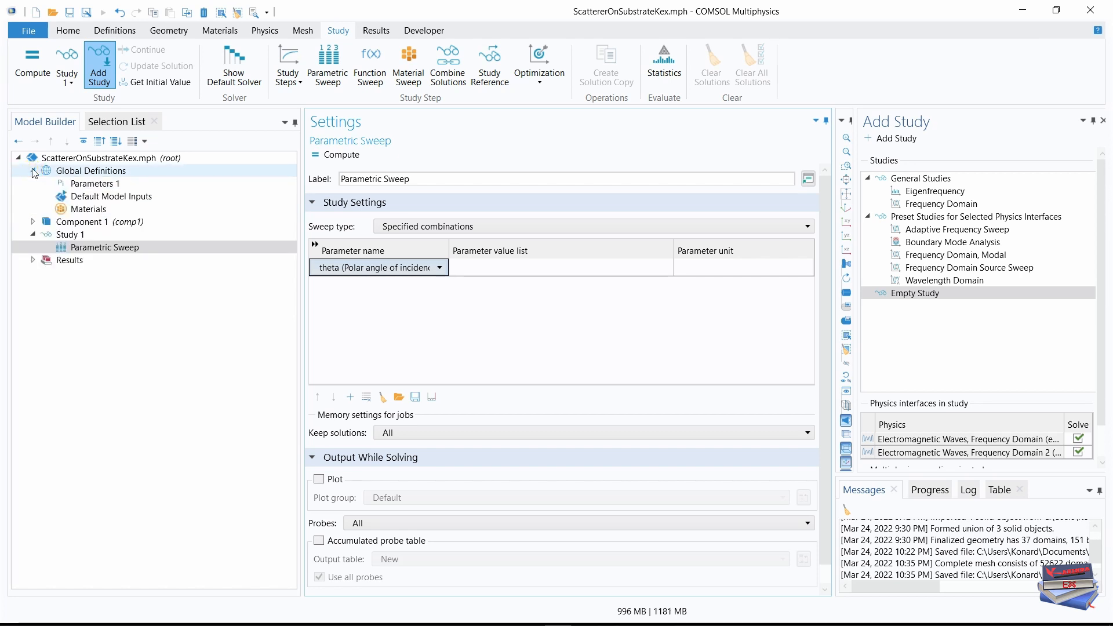
pyautogui.click(90, 184)
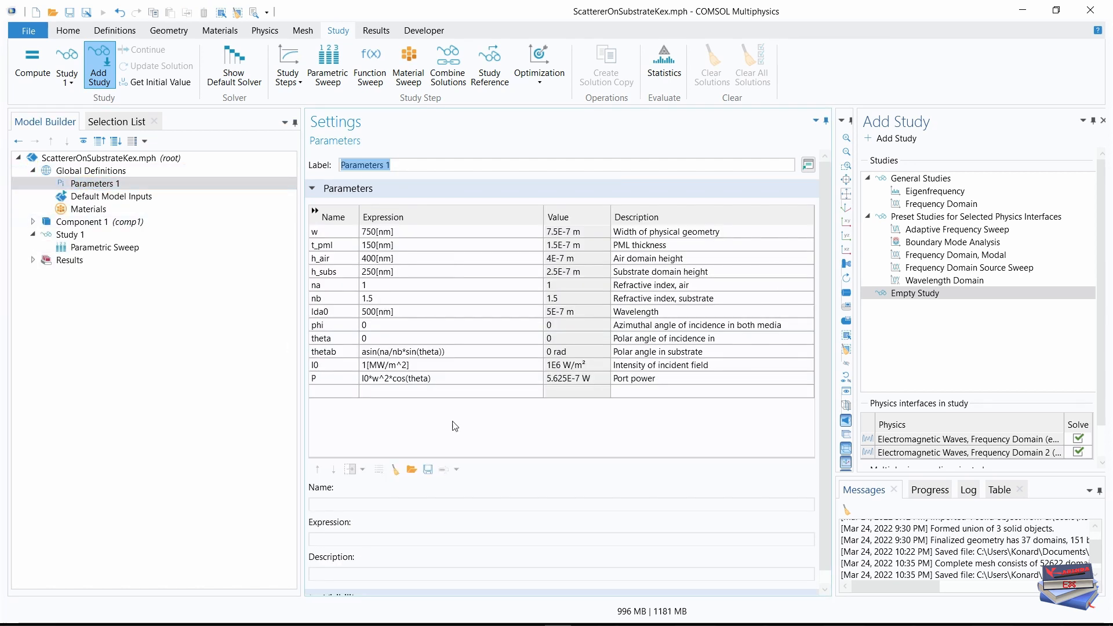
pyautogui.click(713, 339)
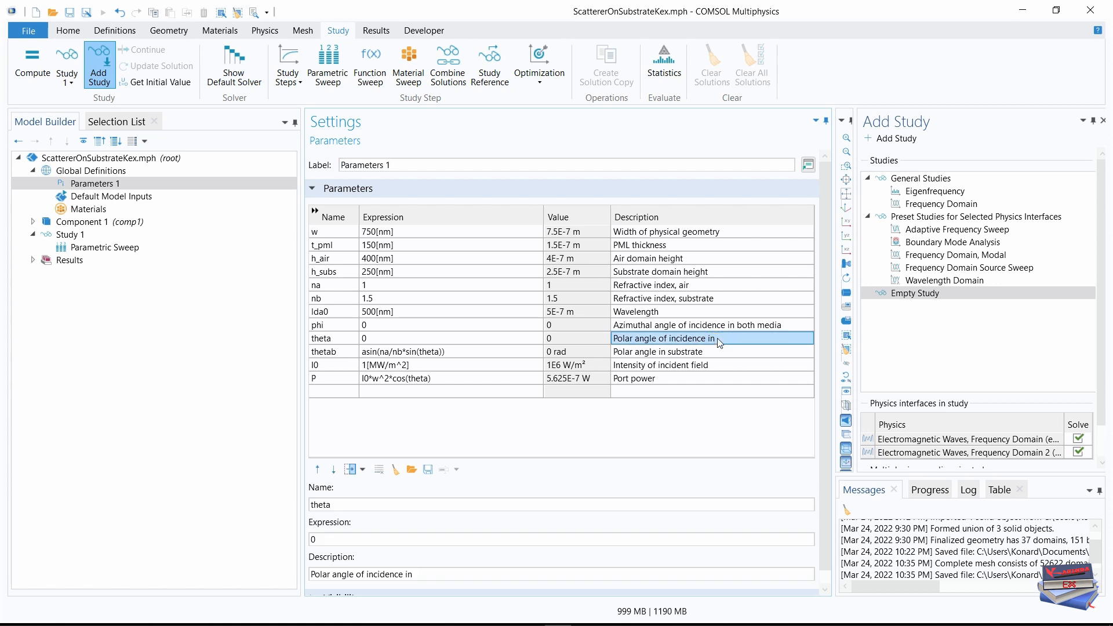
pyautogui.click(714, 338)
pyautogui.write('air')
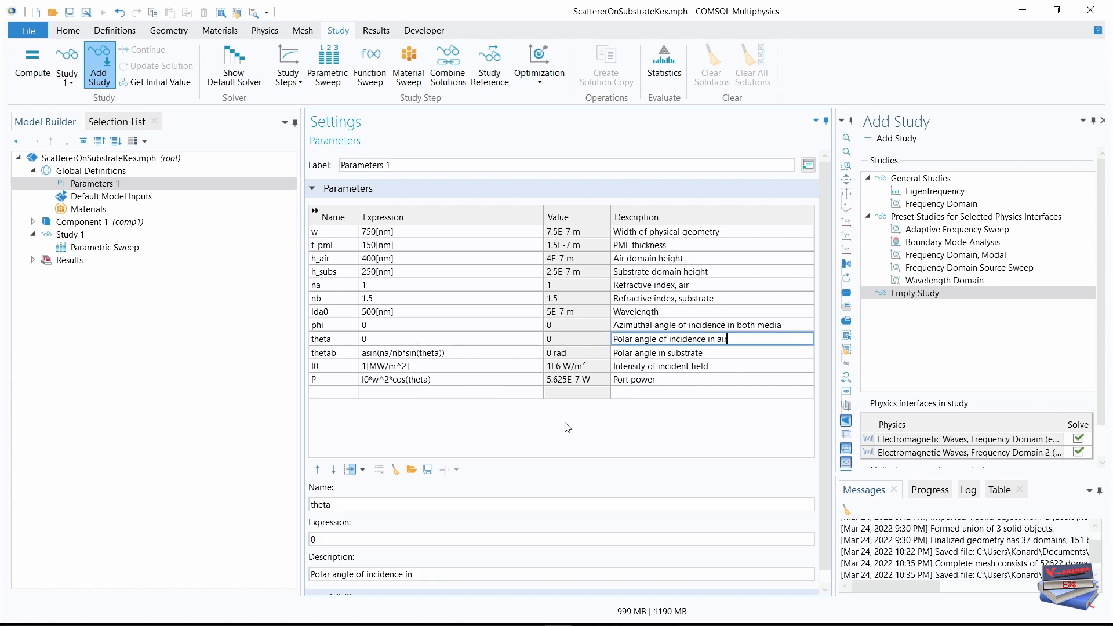
pyautogui.press('Return')
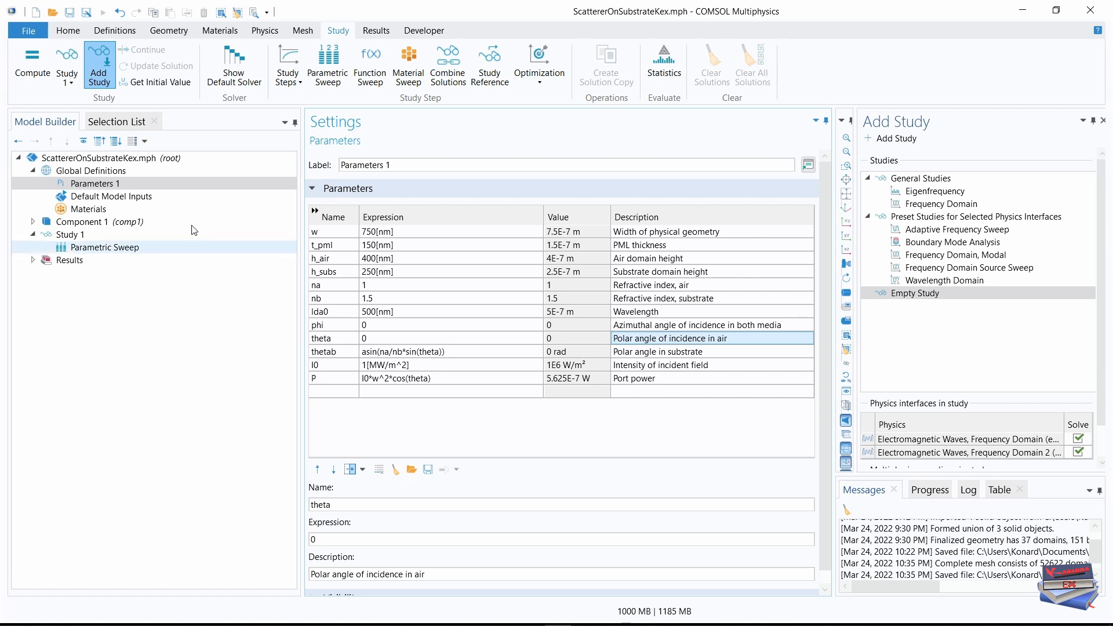
# Step: Keep theta as the sweep parameter in the Parametric Sweep and set its value list to 0 pi/6 pi/6 pi/4
pyautogui.click(86, 250)
pyautogui.click(438, 267)
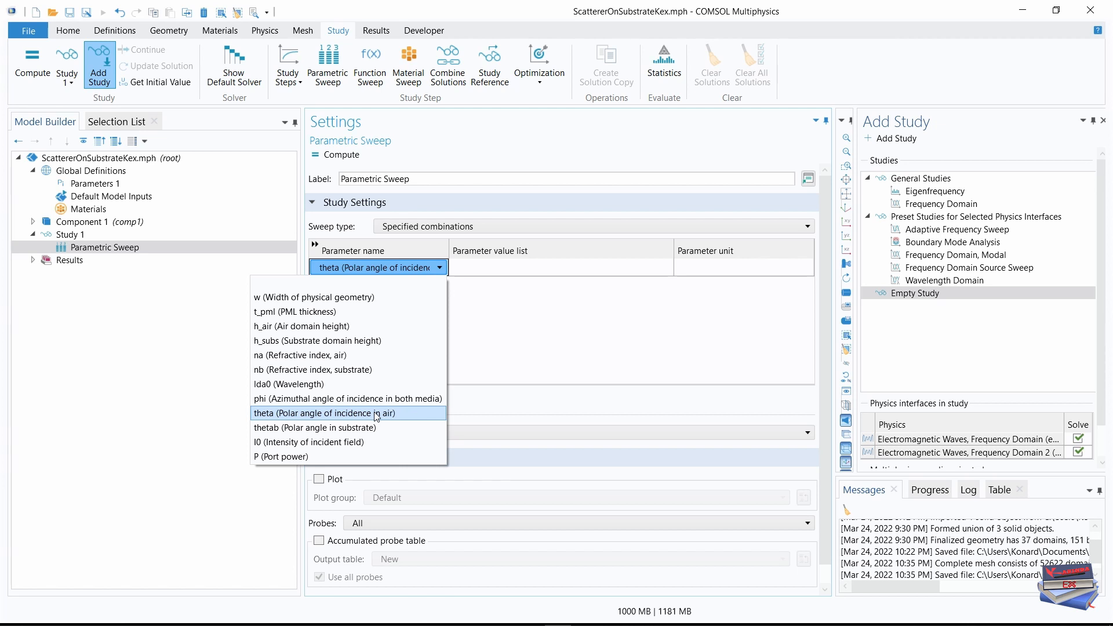
pyautogui.click(377, 412)
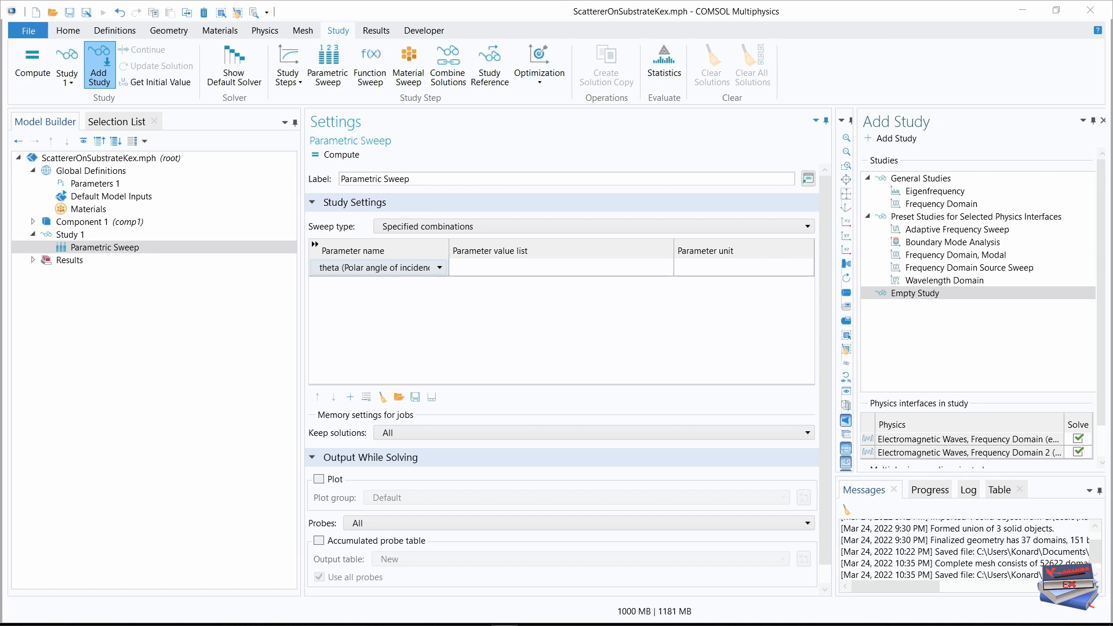
pyautogui.click(520, 267)
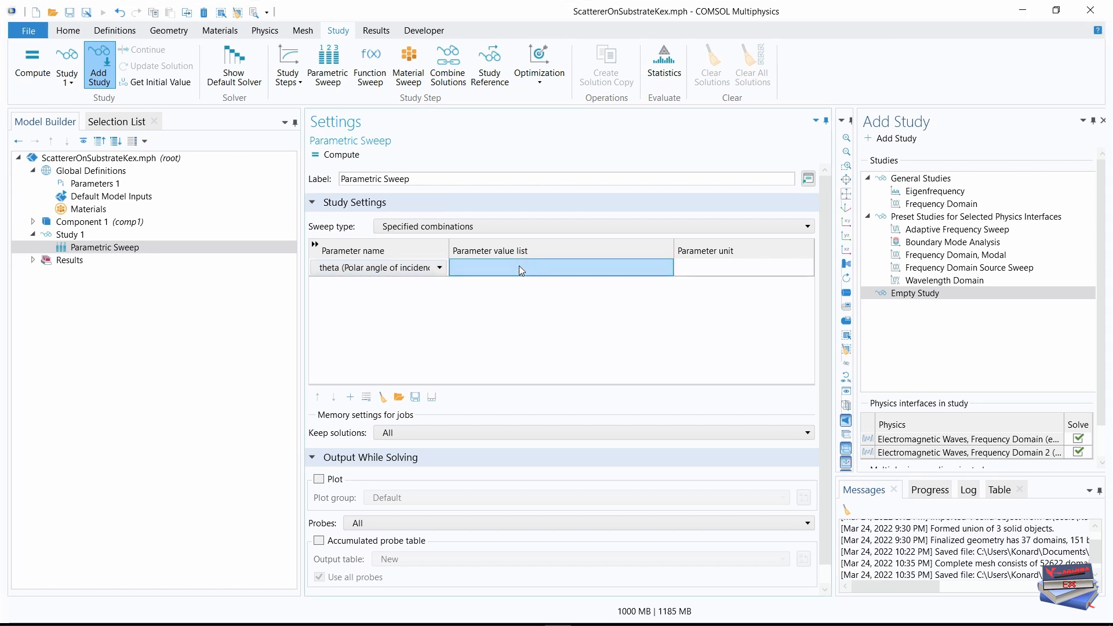
pyautogui.write('0 pi/6 pi/6 pi/4')
pyautogui.click(533, 351)
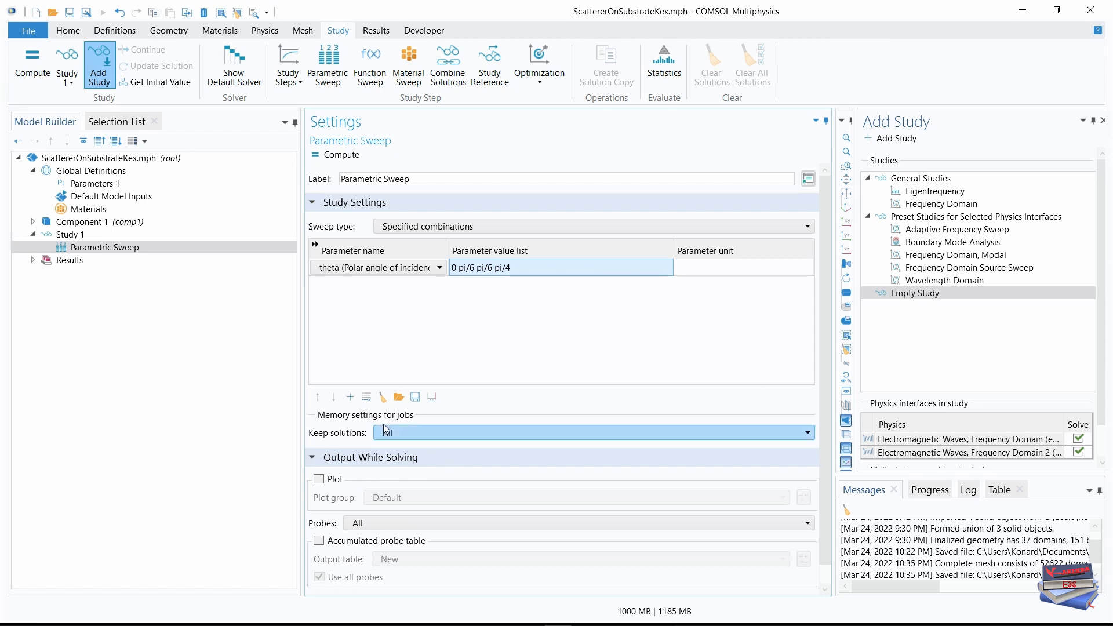
# Step: Add phi (Azimuthal angle of incidence in both media) to the Parametric Sweep with the value list 0 0 pi/4 pi/4
pyautogui.click(354, 400)
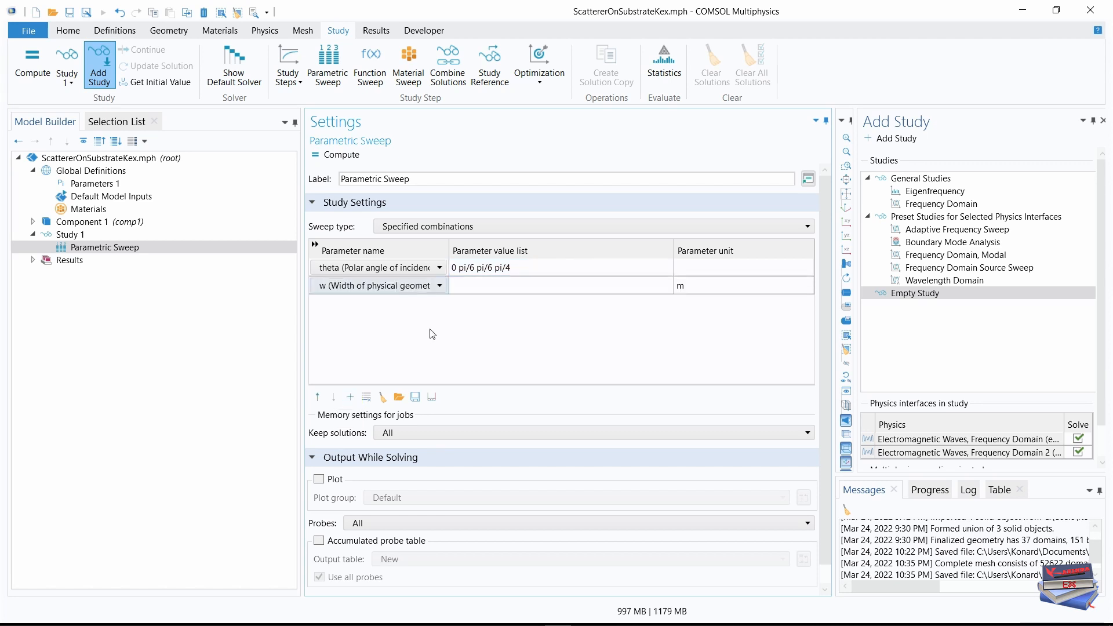
pyautogui.click(439, 286)
pyautogui.click(440, 286)
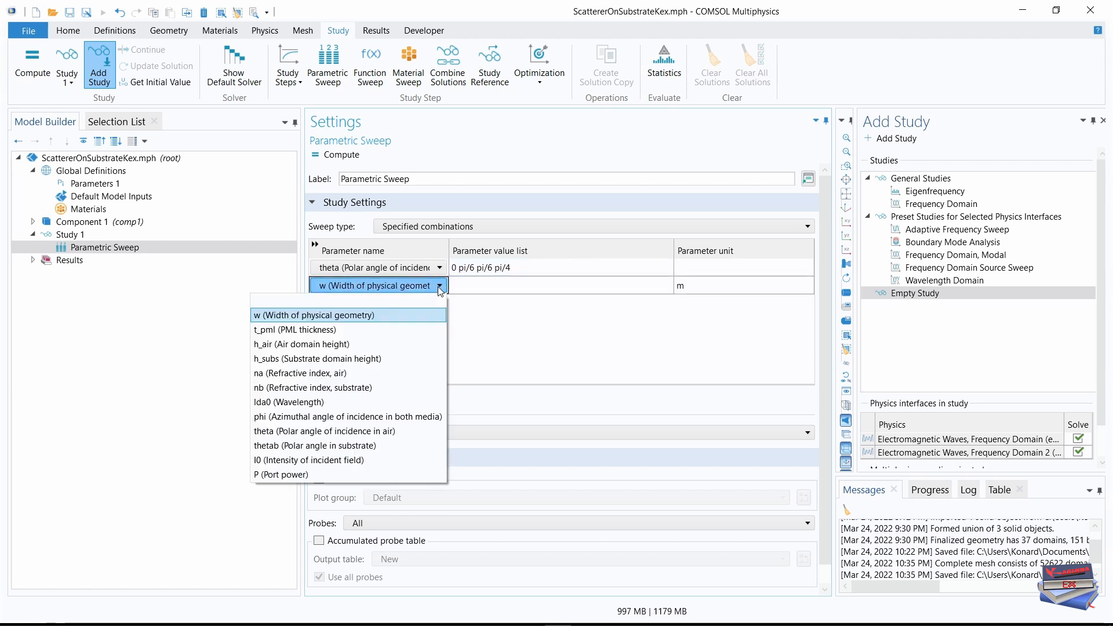
pyautogui.click(299, 418)
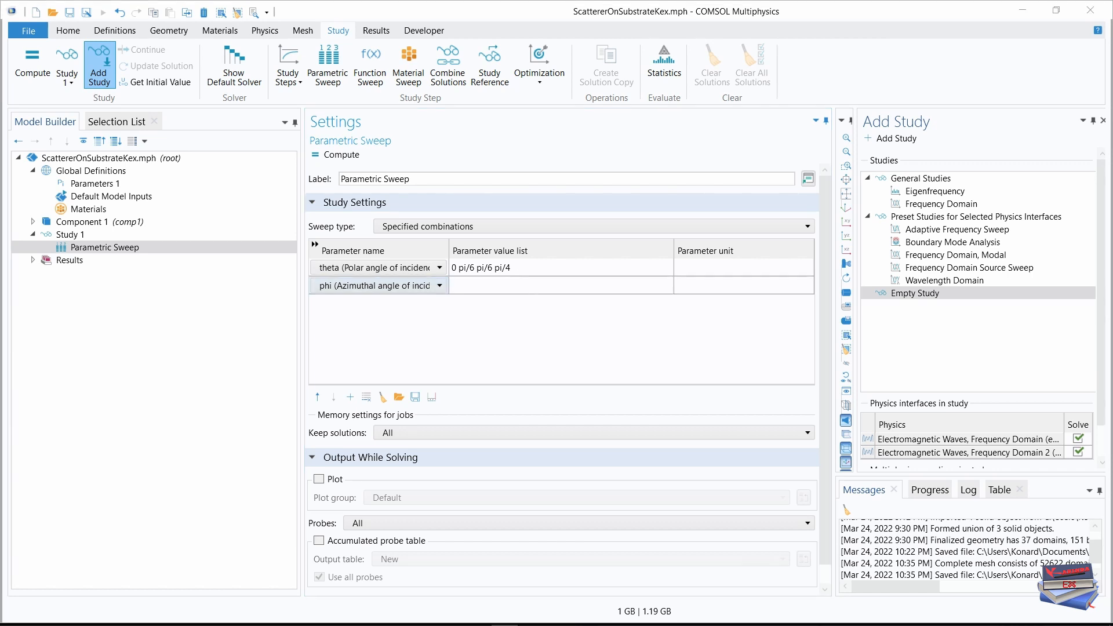
pyautogui.click(498, 285)
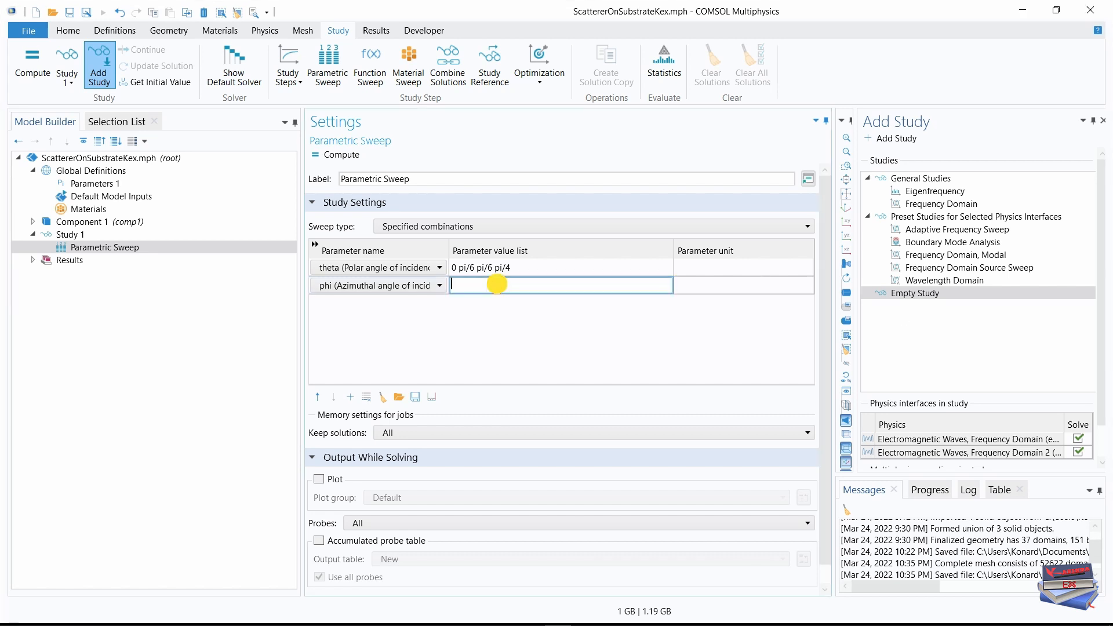
pyautogui.write('0 0 pi/4 pi/4')
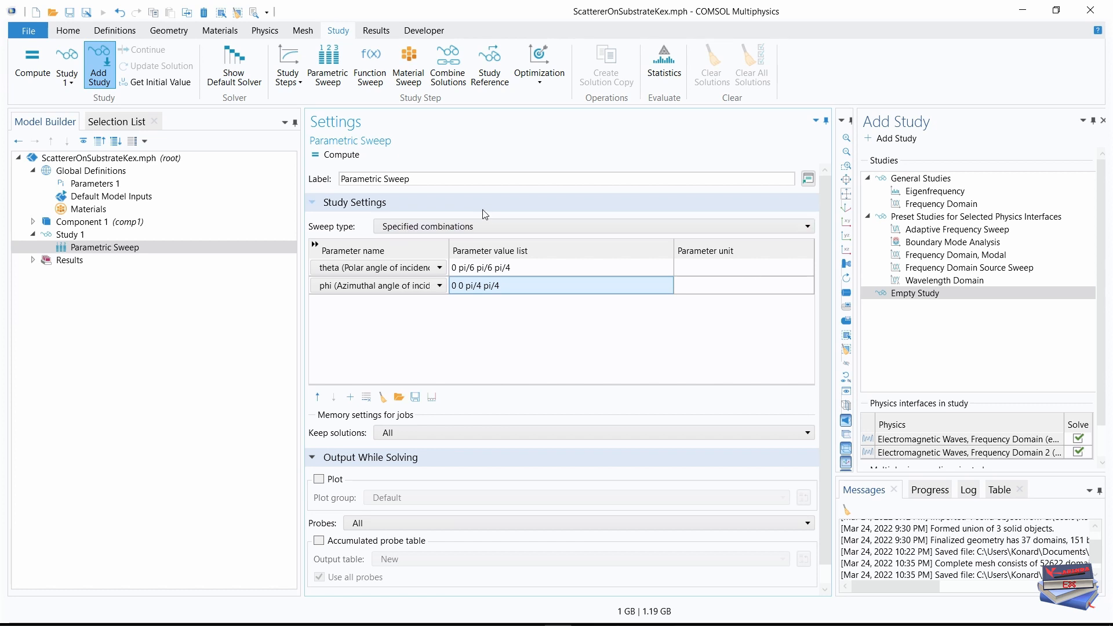
# Step: Add a Wavelength Domain step to Study 1 with wavelength lda0 and exclude Electromagnetic Waves, Frequency Domain 2 (ewfd2) from solving
pyautogui.click(288, 74)
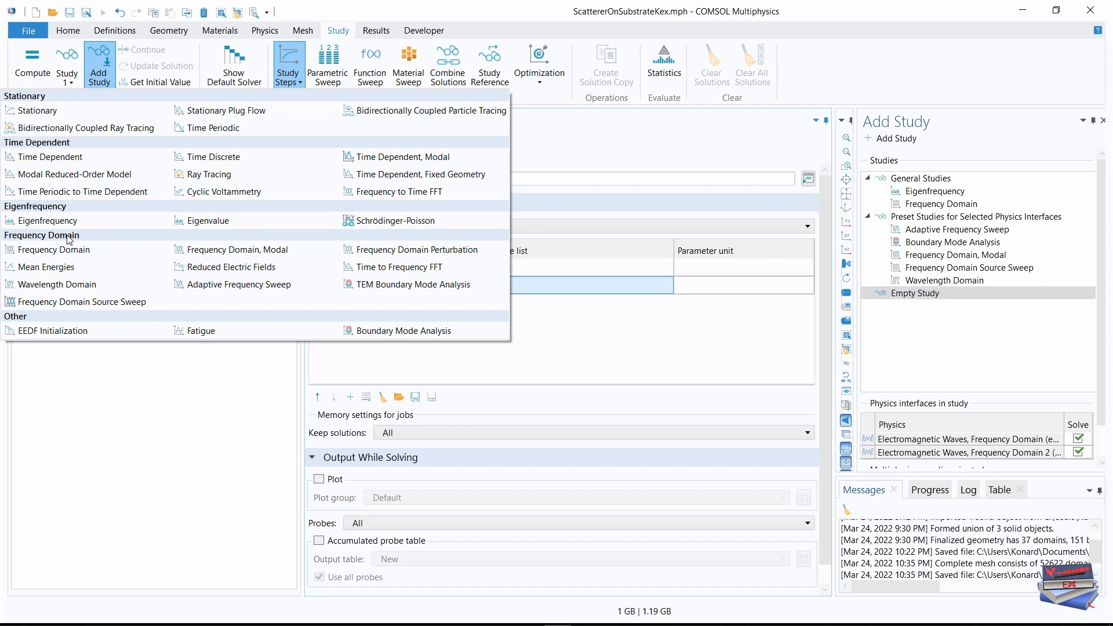
pyautogui.click(50, 287)
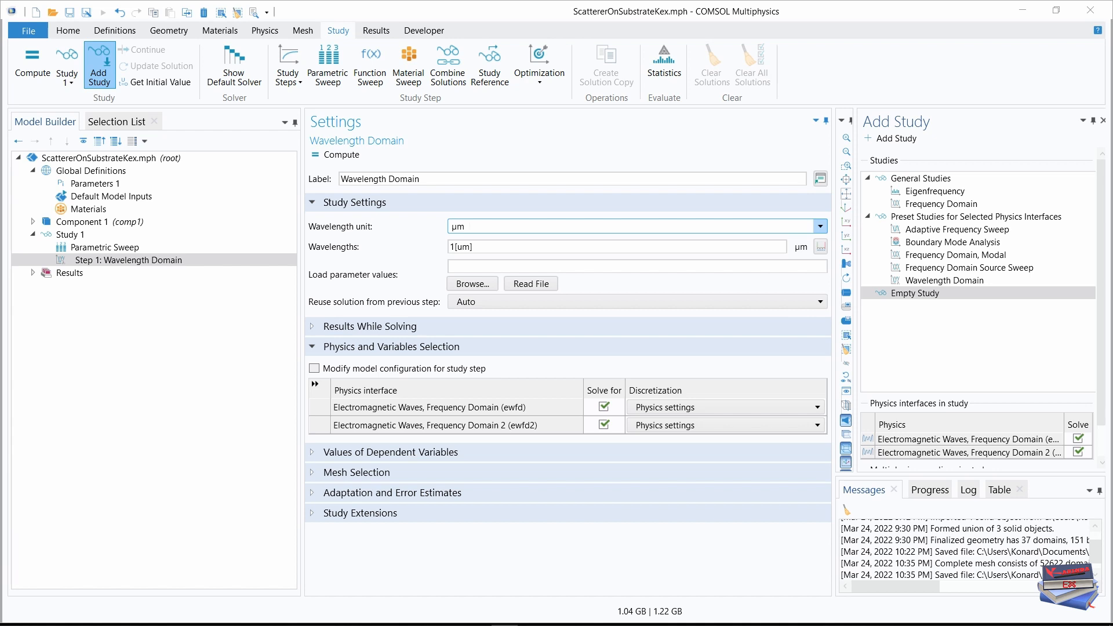
pyautogui.moveTo(474, 246); pyautogui.dragTo(453, 248)
pyautogui.rightClick(453, 248)
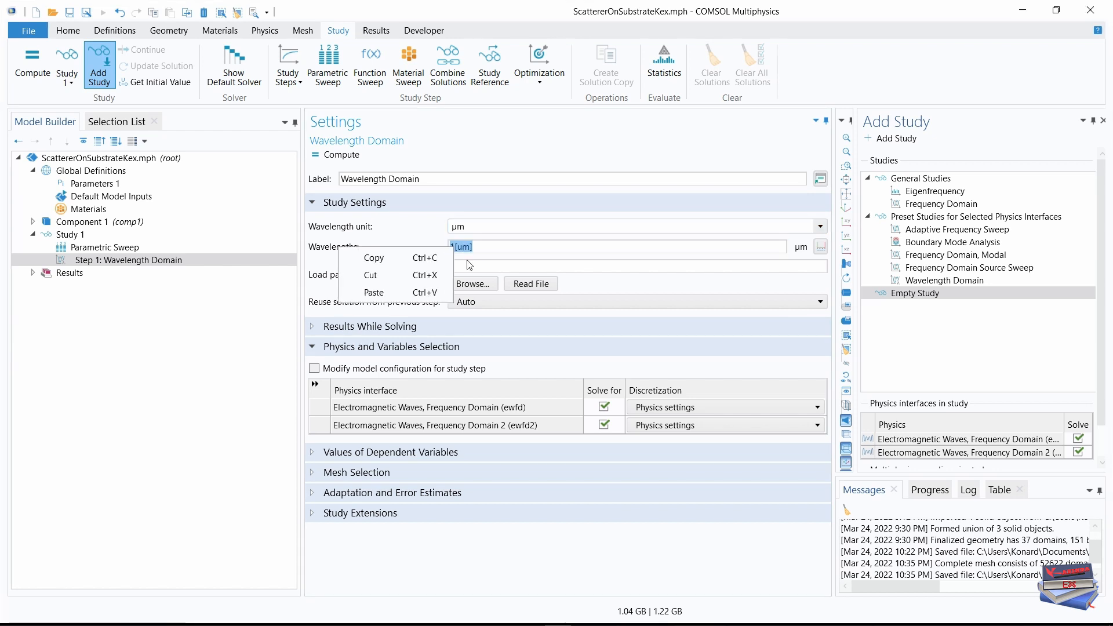
pyautogui.click(373, 291)
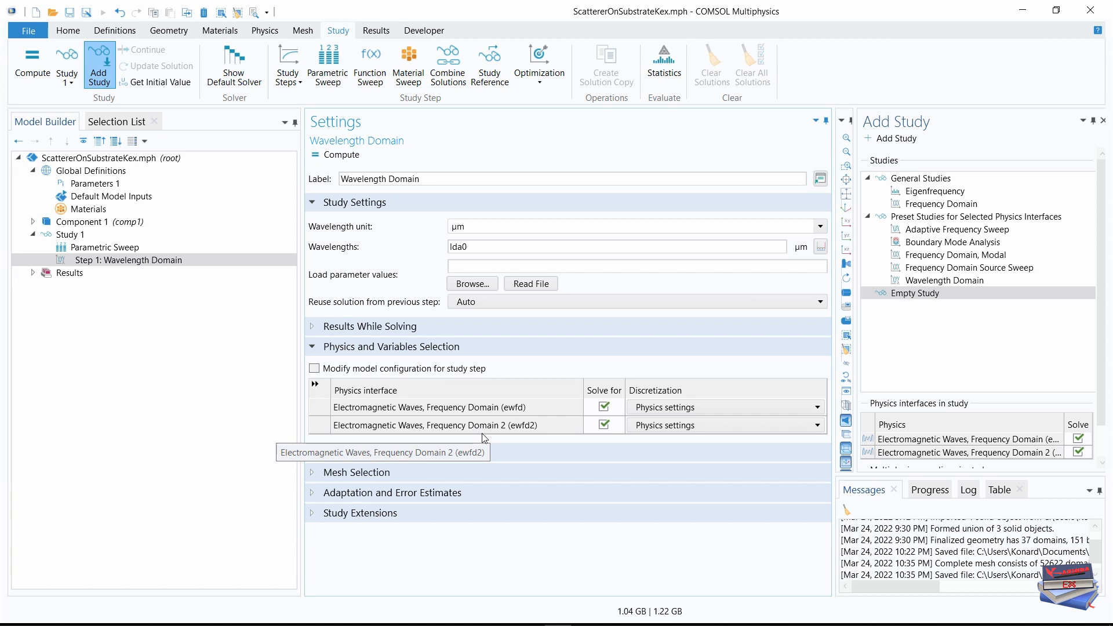
pyautogui.click(603, 425)
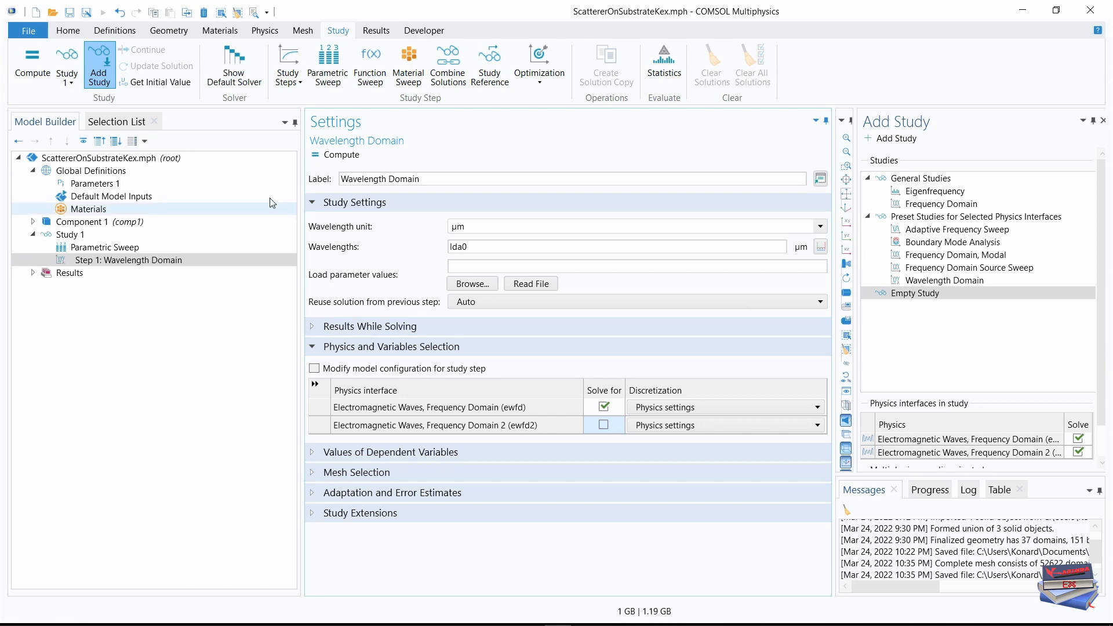
# Step: Add a second Wavelength Domain step with wavelength lda0 and exclude Electromagnetic Waves, Frequency Domain (ewfd) from solving
pyautogui.click(286, 72)
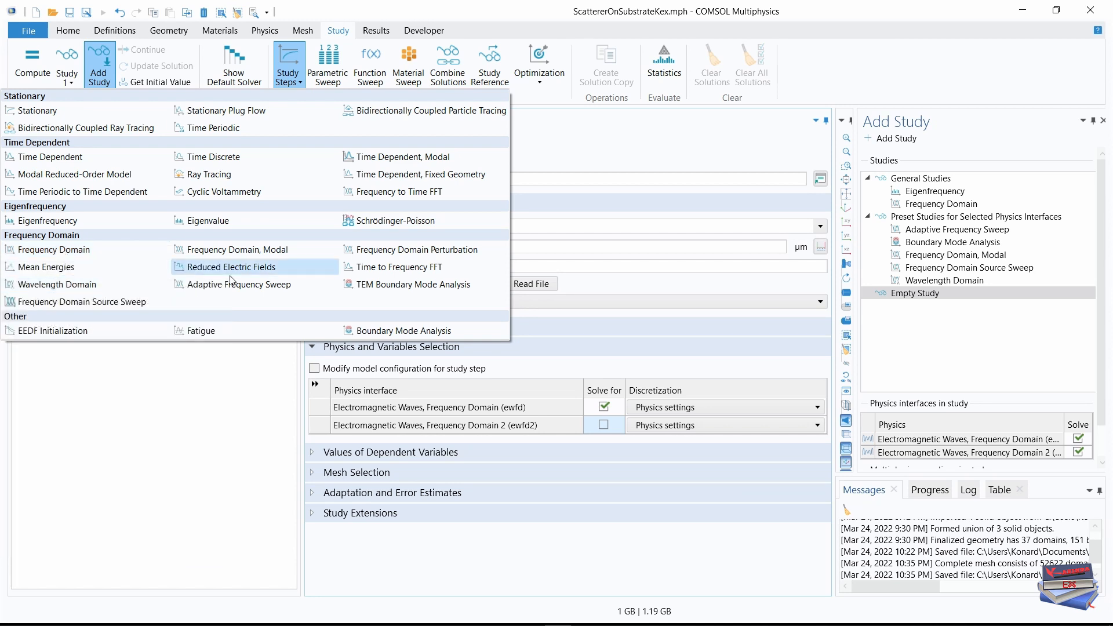
pyautogui.click(56, 284)
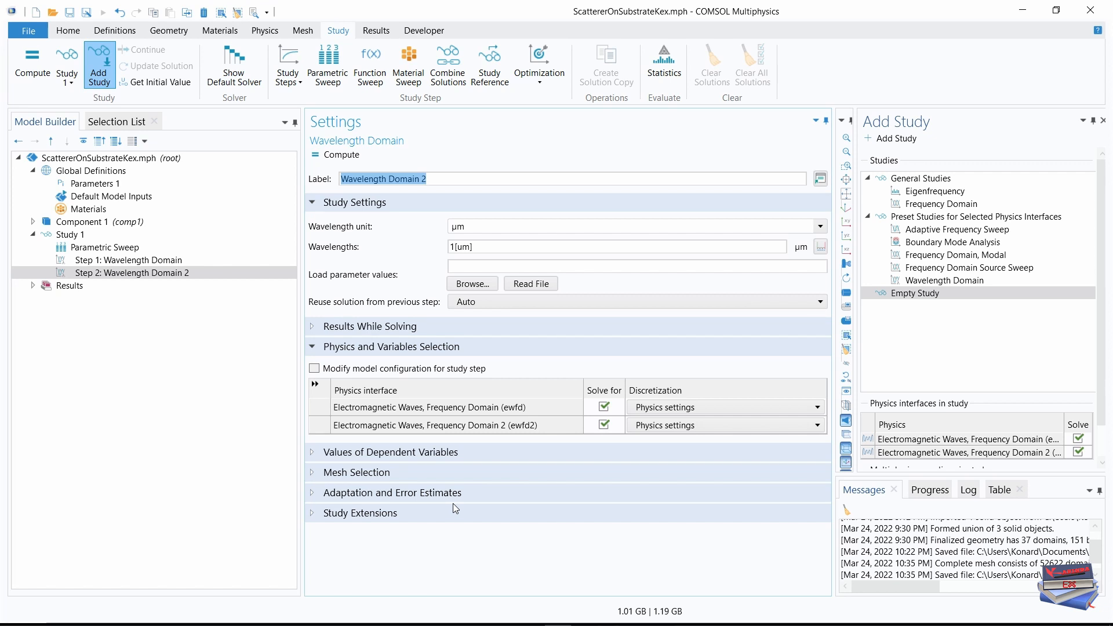
pyautogui.moveTo(492, 243); pyautogui.dragTo(448, 249)
pyautogui.write('lda0')
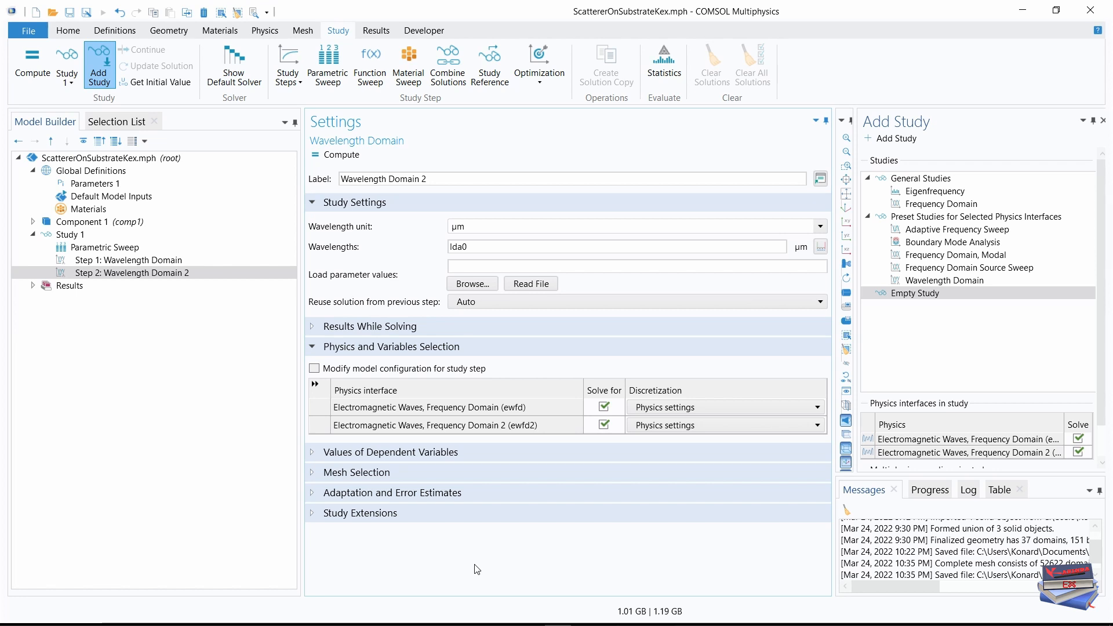
pyautogui.click(603, 409)
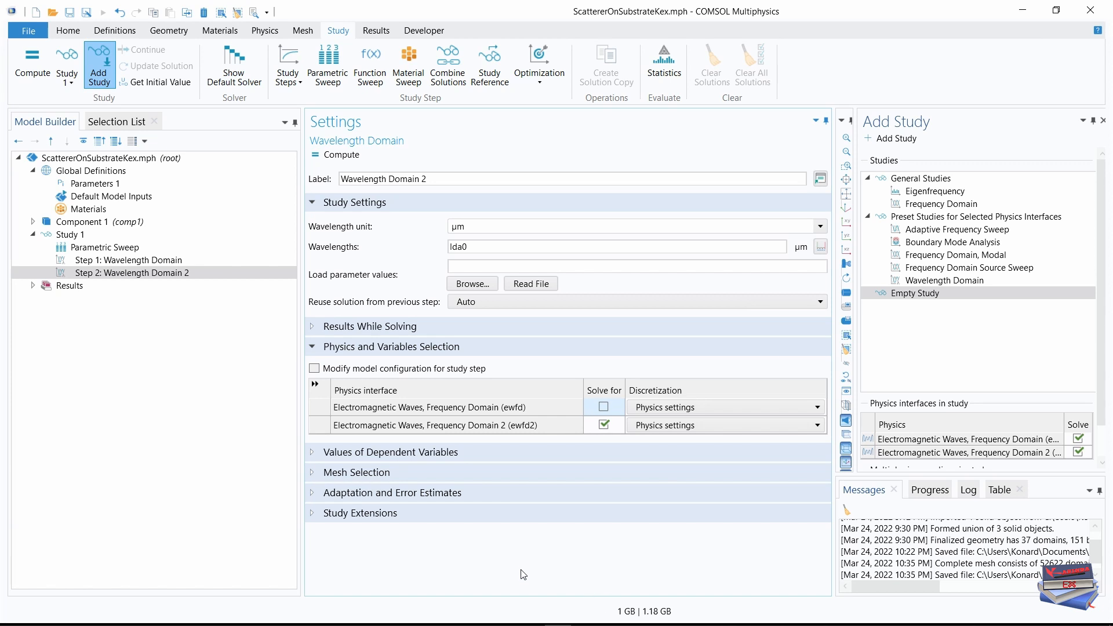
# Step: Close the Add Study window and narrow the model tree to give the settings more width
pyautogui.click(103, 62)
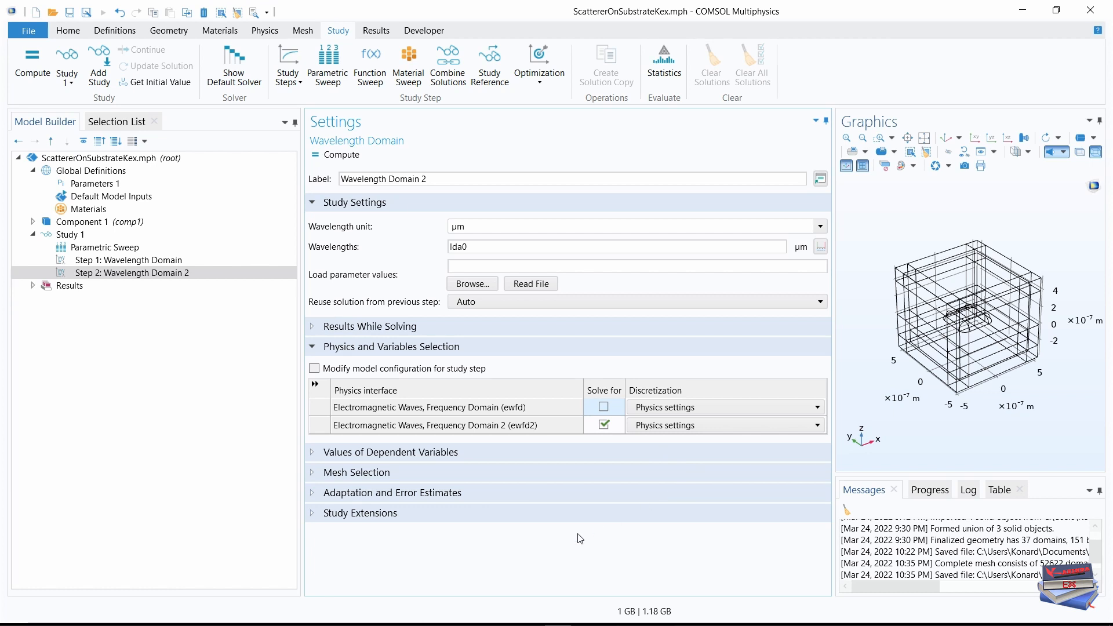
pyautogui.moveTo(301, 529); pyautogui.dragTo(236, 530)
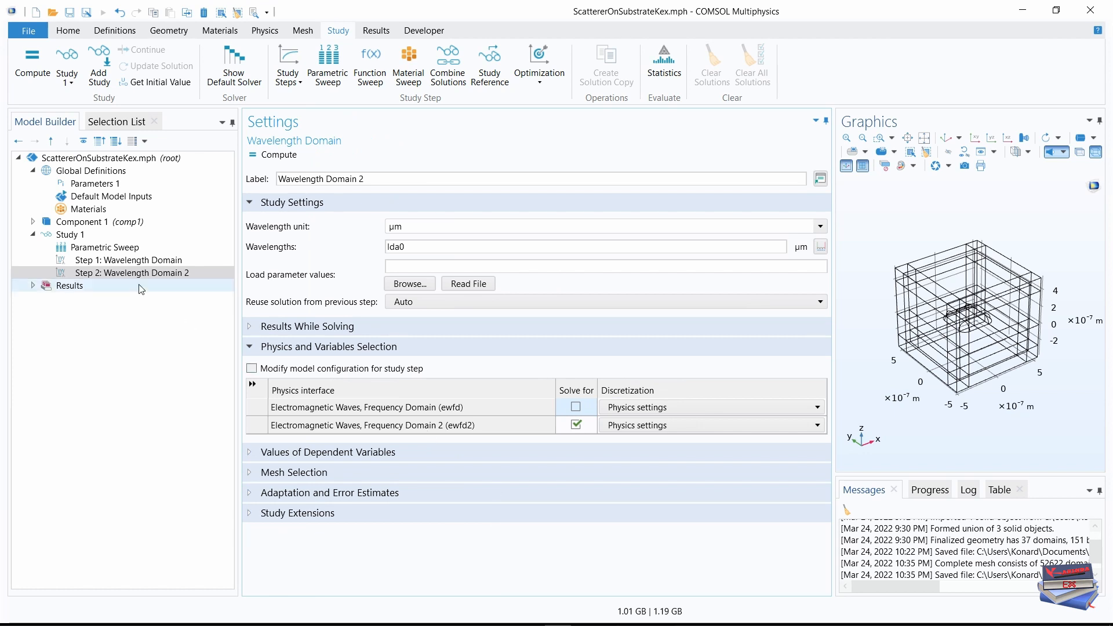
# Step: Check the wavelength and solved physics of both Wavelength Domain steps against the global parameters, and compute Study 1
pyautogui.click(119, 265)
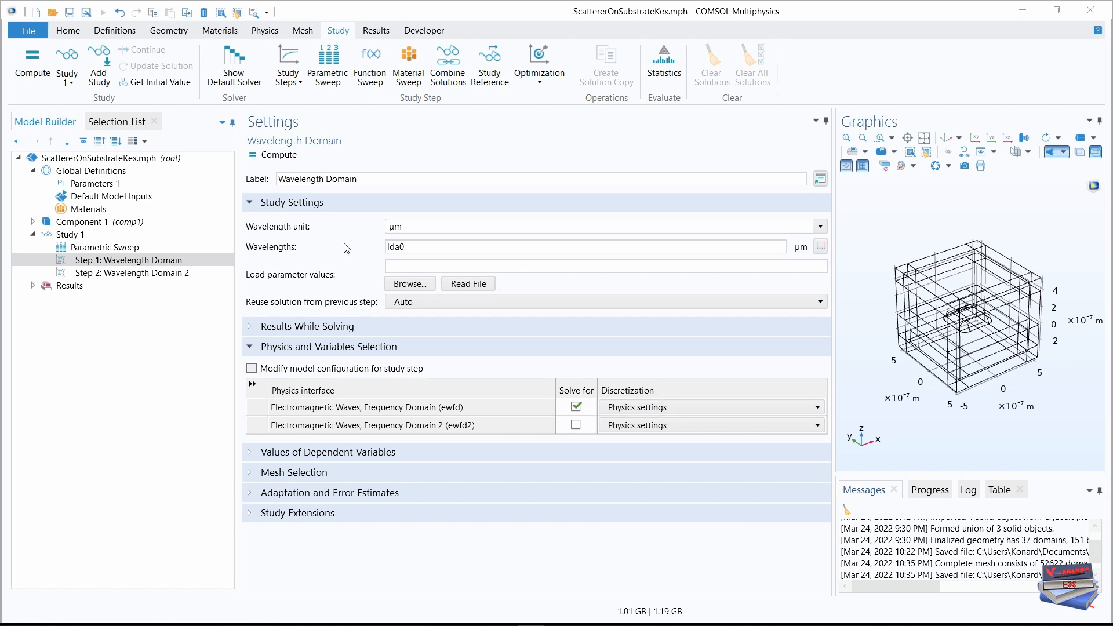
pyautogui.click(92, 183)
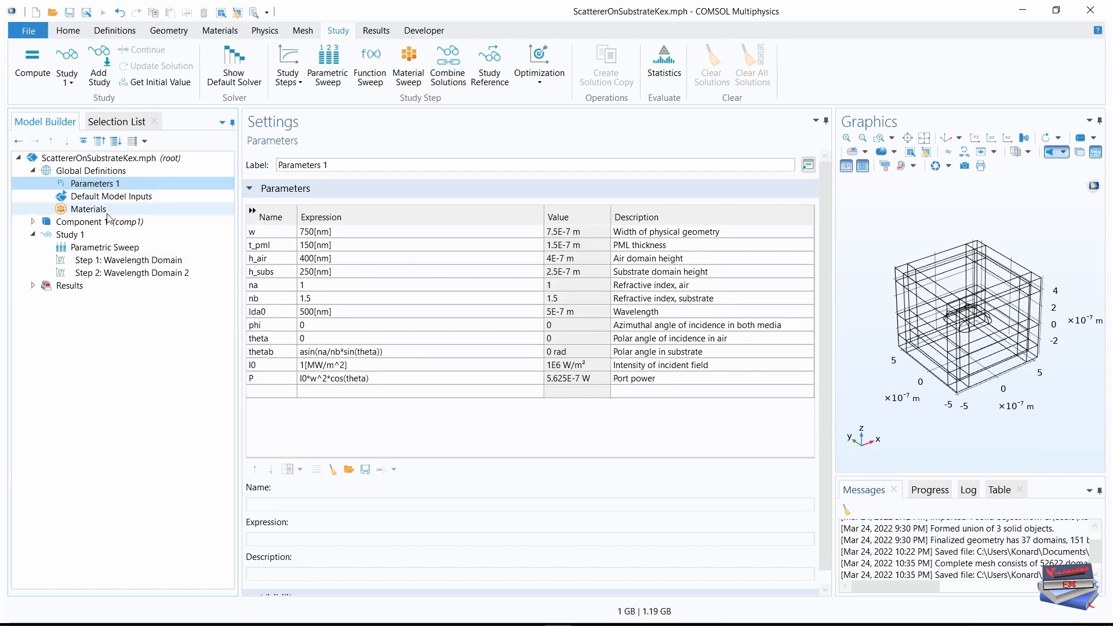
pyautogui.click(100, 260)
pyautogui.click(388, 247)
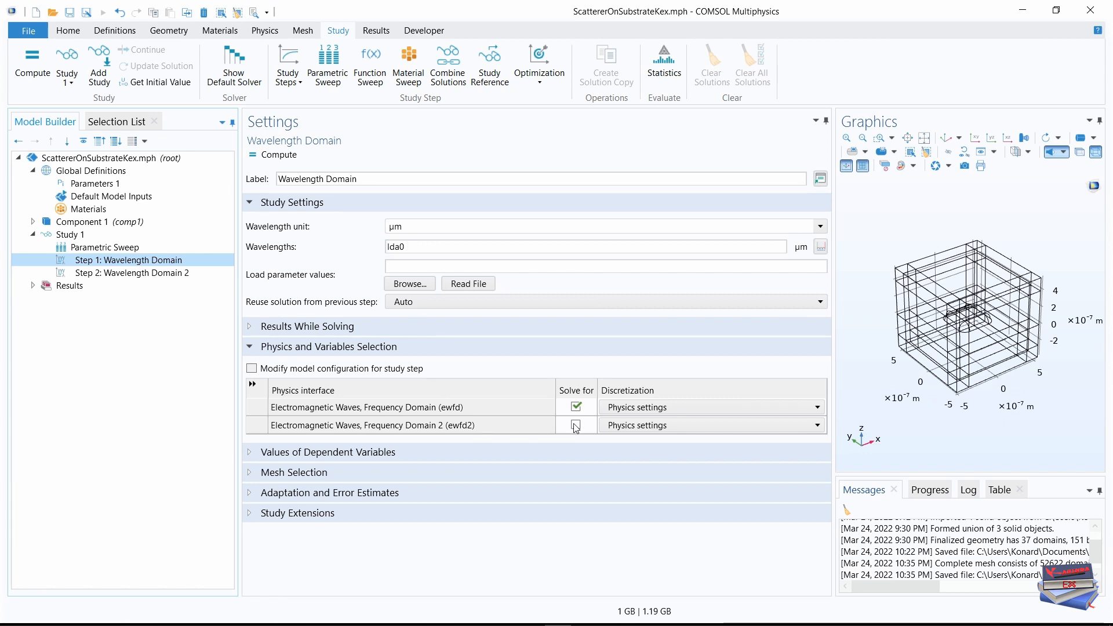
pyautogui.click(139, 273)
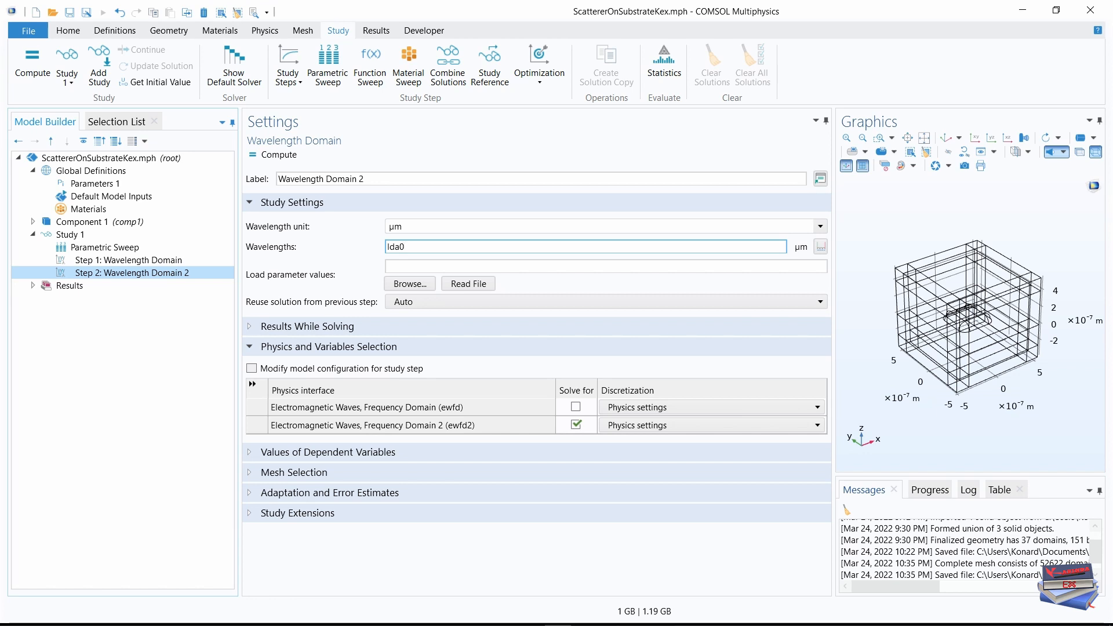
pyautogui.click(380, 577)
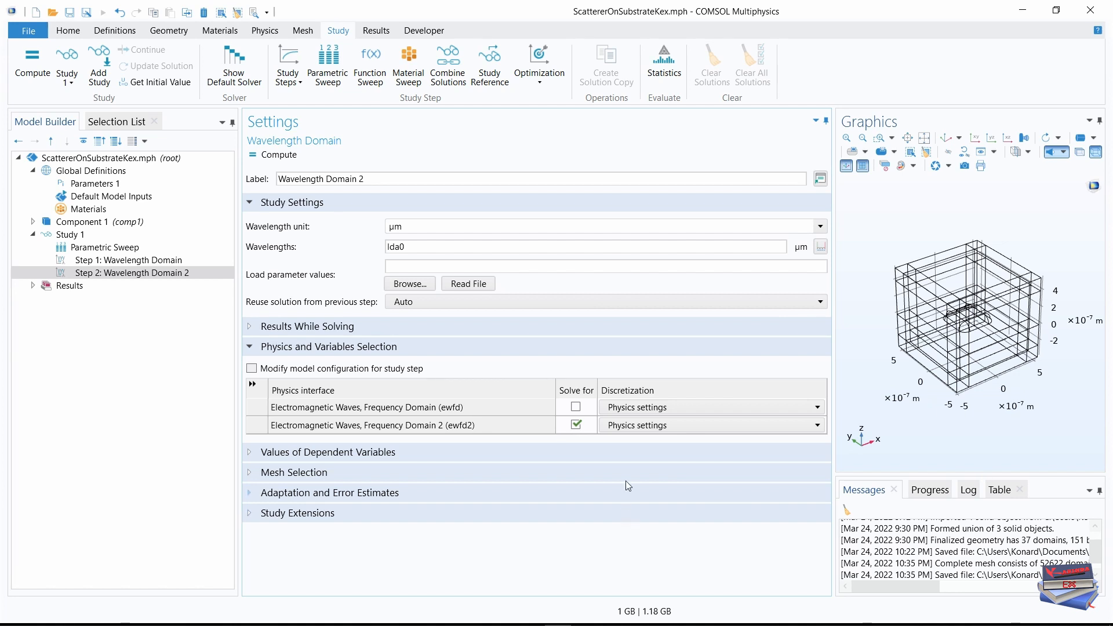
pyautogui.click(273, 155)
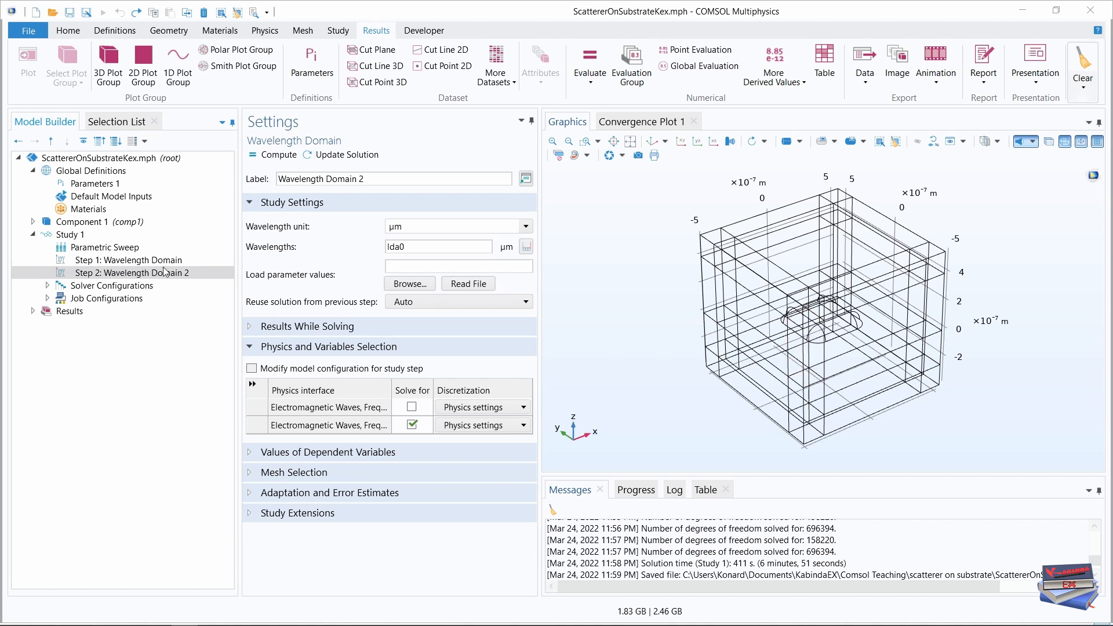
# Step: Collapse Study 1 and Global Definitions in the model tree and list the datasets under Results
pyautogui.click(31, 236)
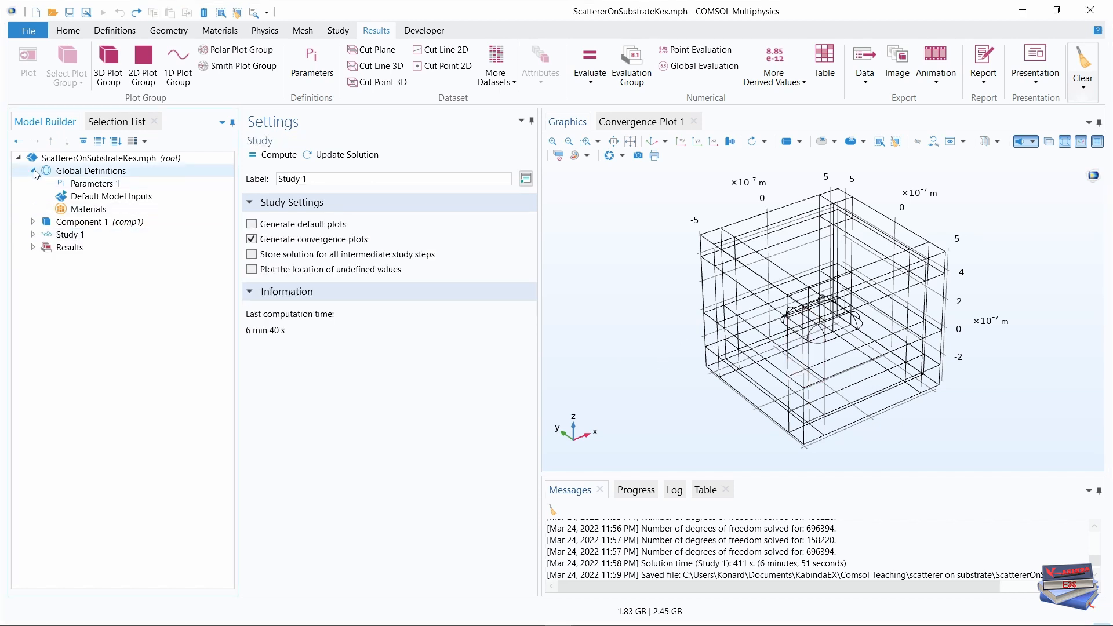
pyautogui.click(34, 171)
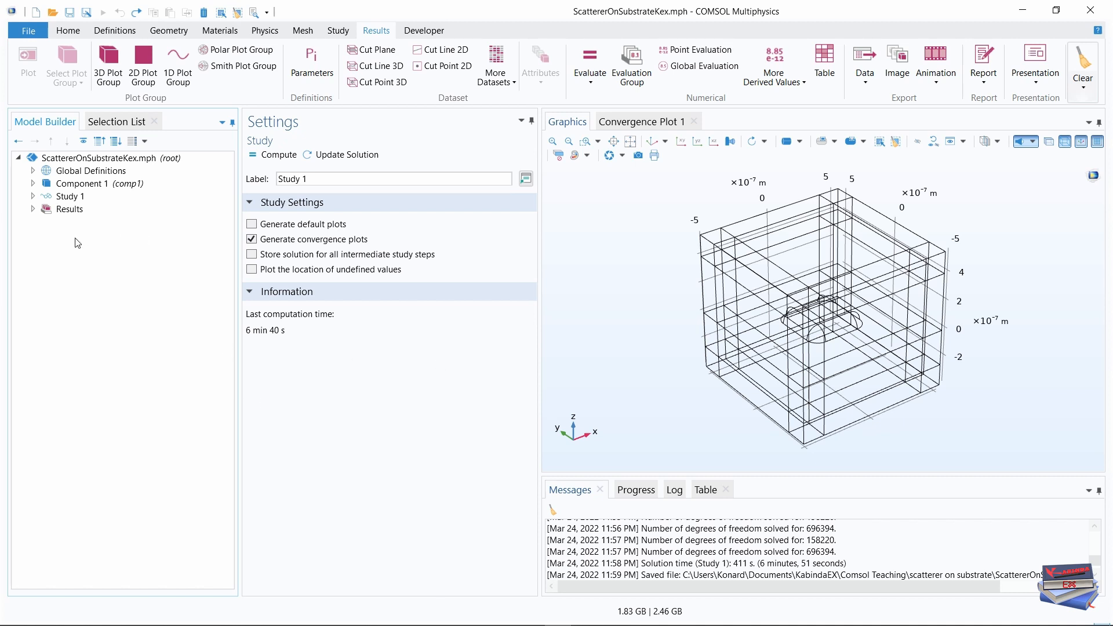
pyautogui.click(33, 210)
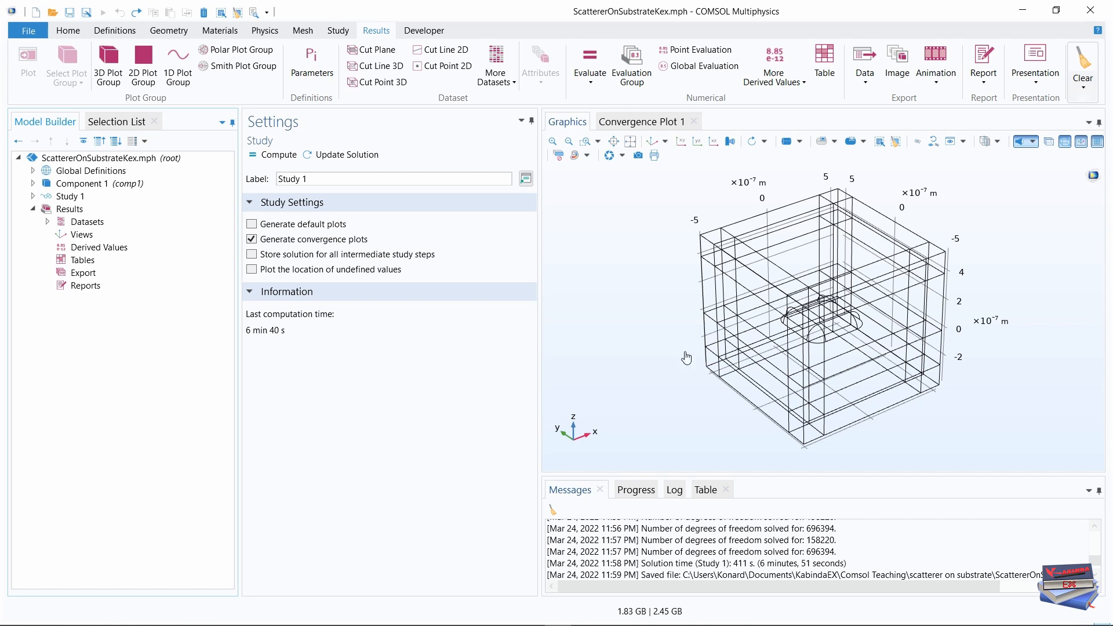
pyautogui.click(55, 225)
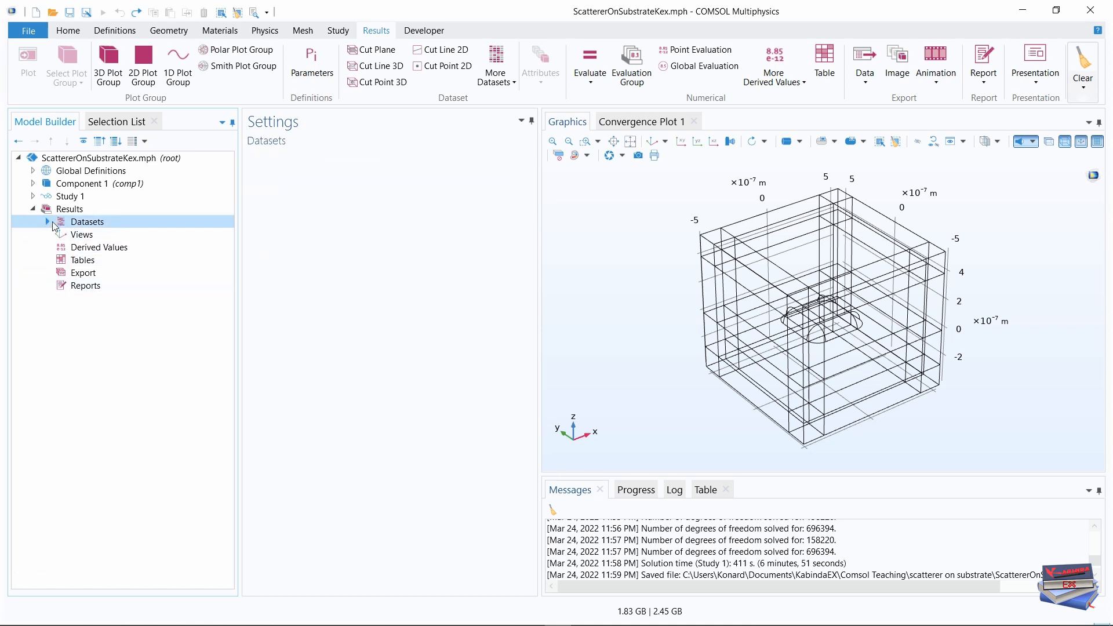
pyautogui.click(48, 222)
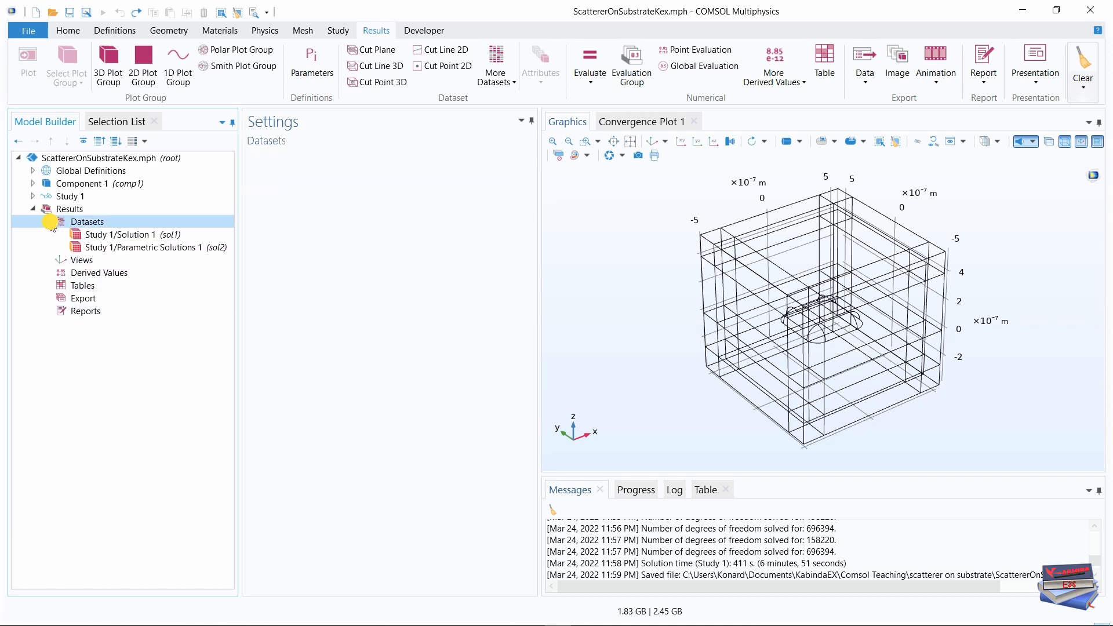
# Step: Label the Study 1/Solution 1 dataset as Substrate
pyautogui.click(111, 233)
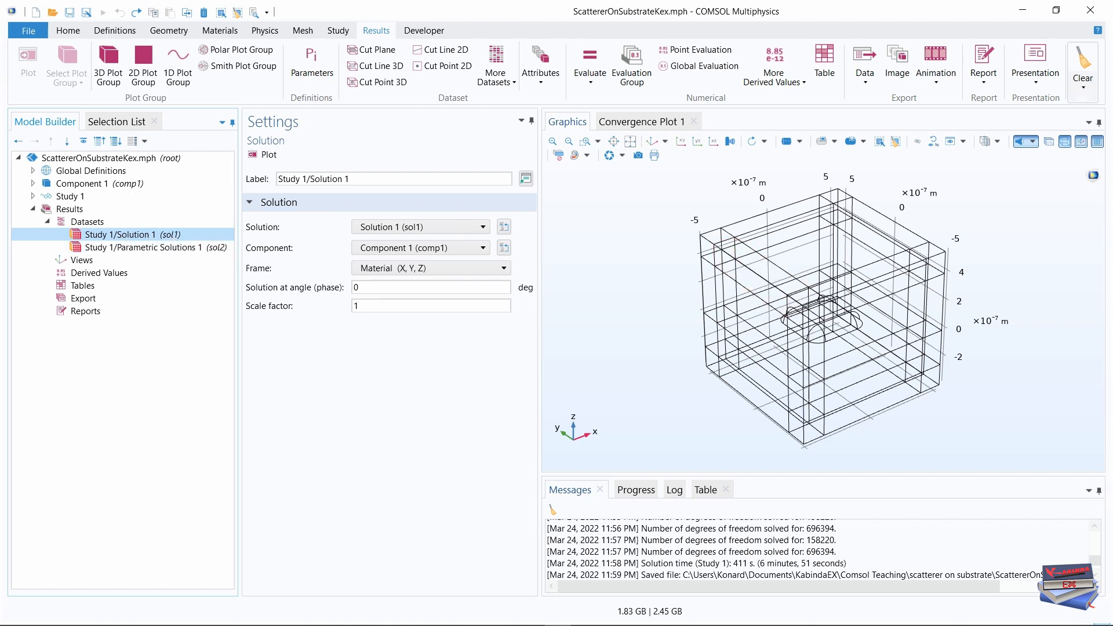
pyautogui.click(355, 178)
pyautogui.moveTo(355, 179); pyautogui.dragTo(262, 185)
pyautogui.write('Substrate')
pyautogui.click(374, 451)
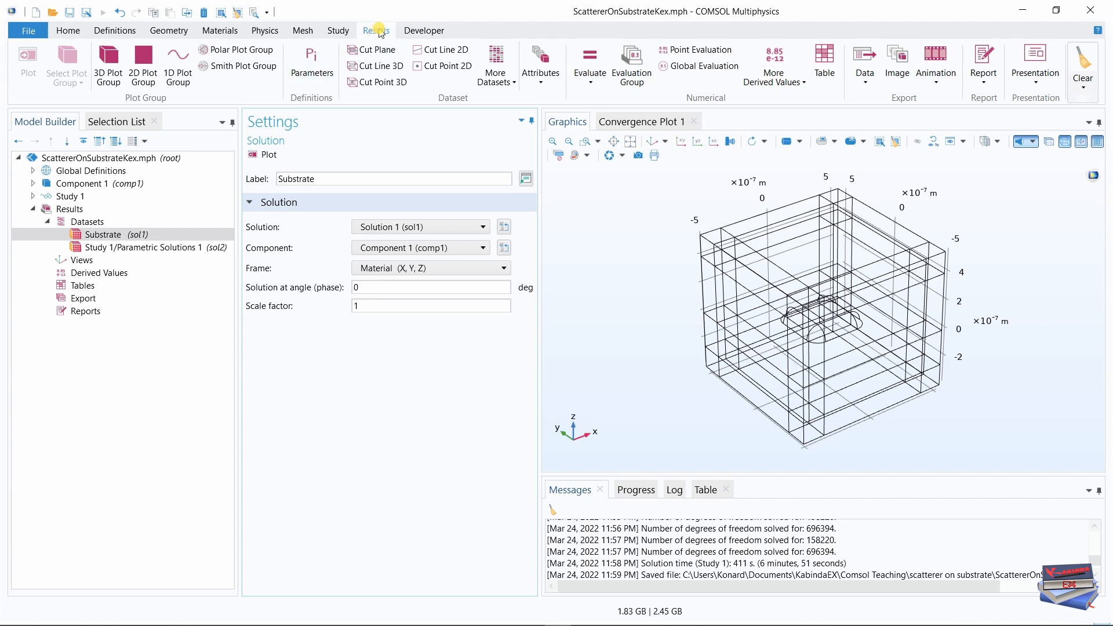
# Step: Add a Selection attribute to the Substrate dataset and set its geometric entity level to Boundary
pyautogui.click(542, 87)
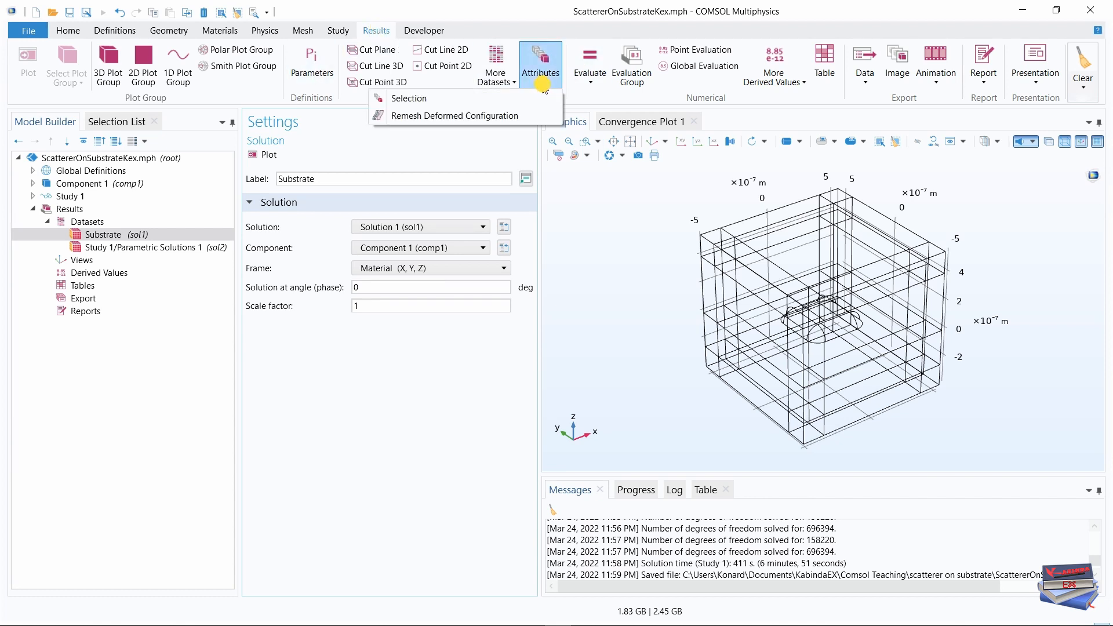
pyautogui.click(406, 94)
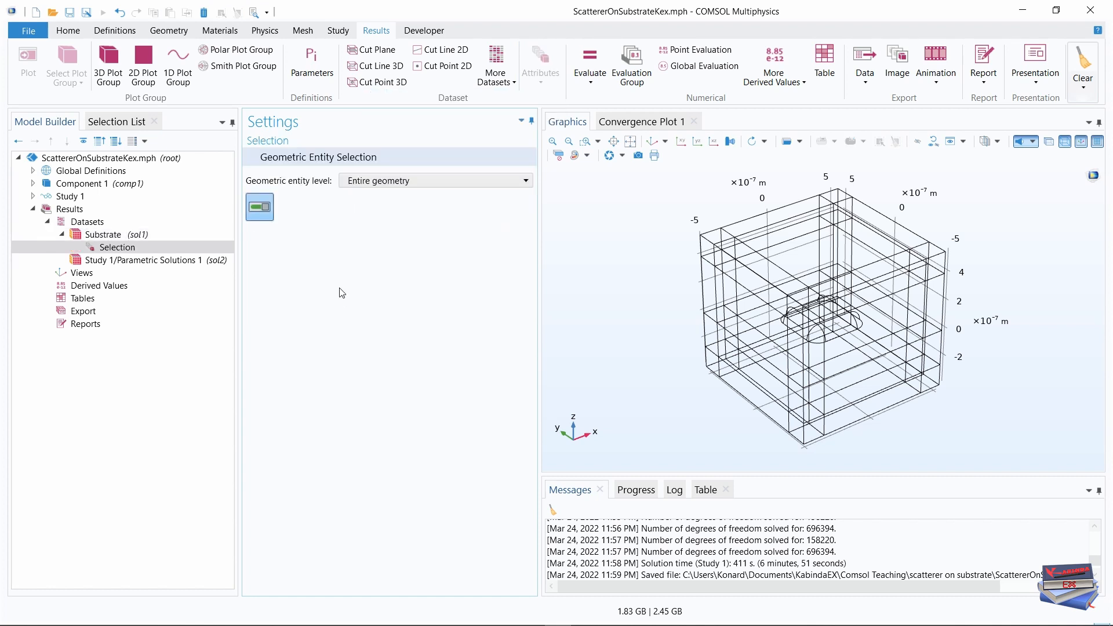
pyautogui.click(510, 181)
pyautogui.click(405, 224)
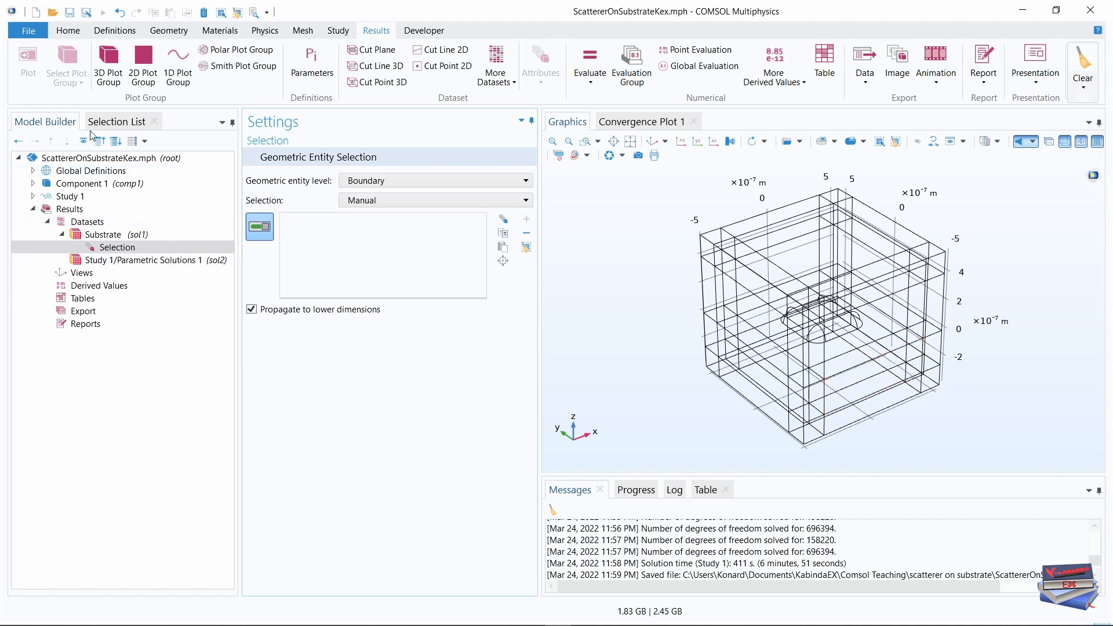
# Step: Assign boundaries 65 and 87, forming the horizontal plane at the base of the particle, to the Substrate dataset's selection
pyautogui.click(120, 123)
pyautogui.scroll(10, 57, 325)
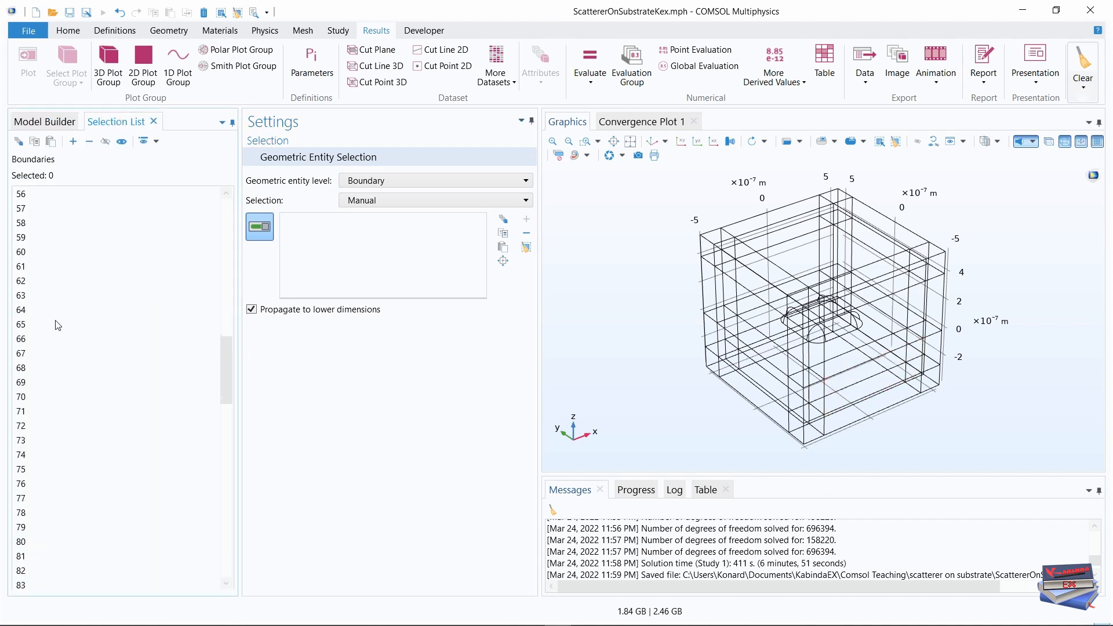
pyautogui.scroll(-7, 55, 323)
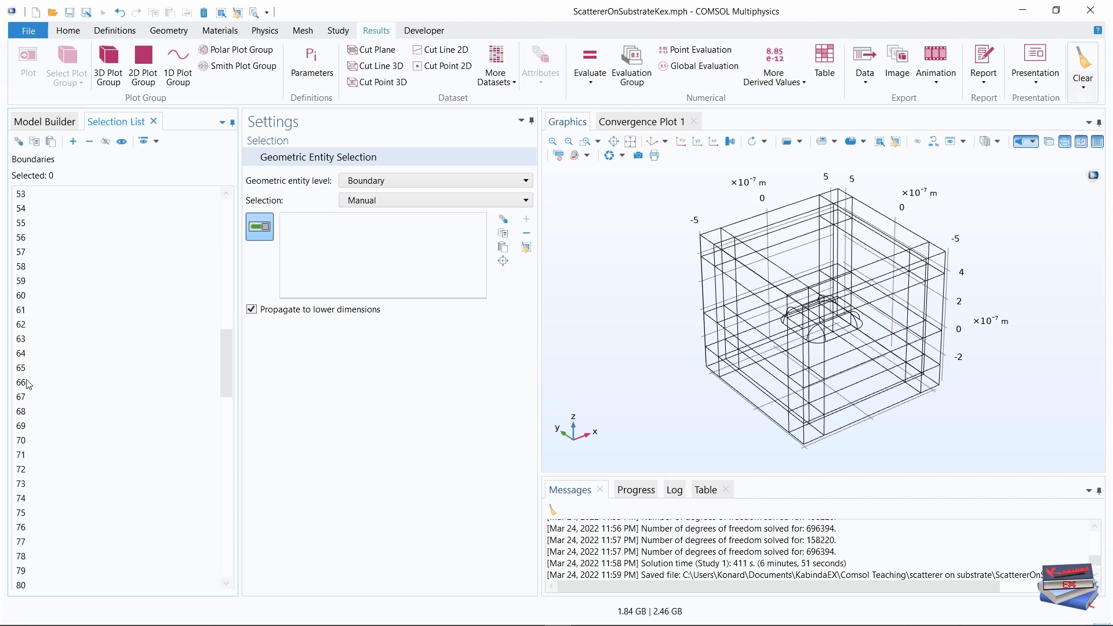
pyautogui.click(22, 224)
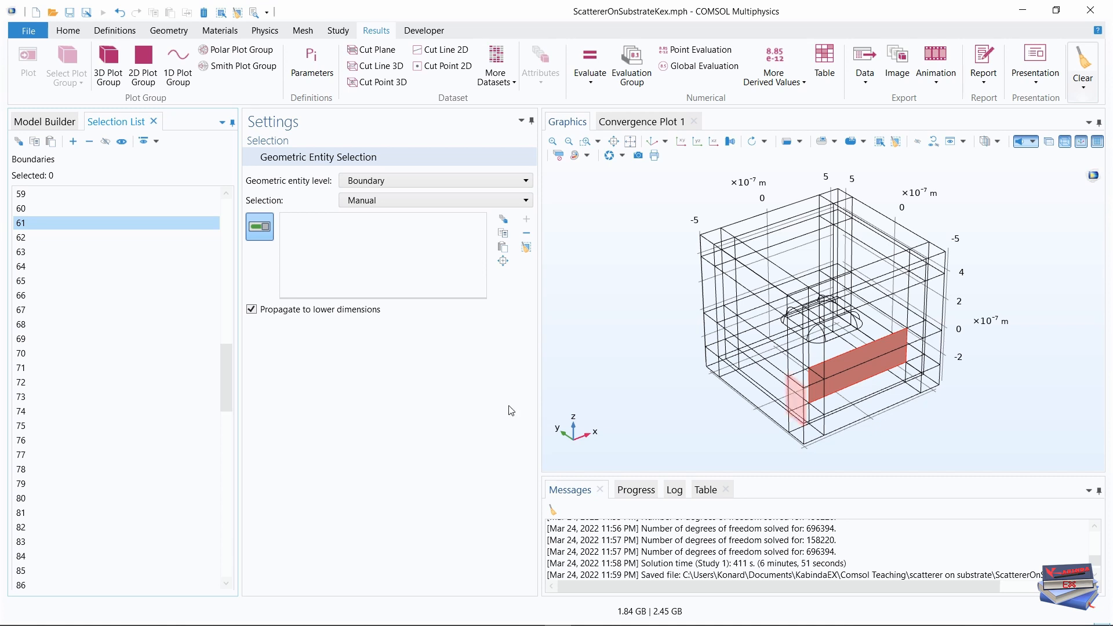
pyautogui.click(23, 281)
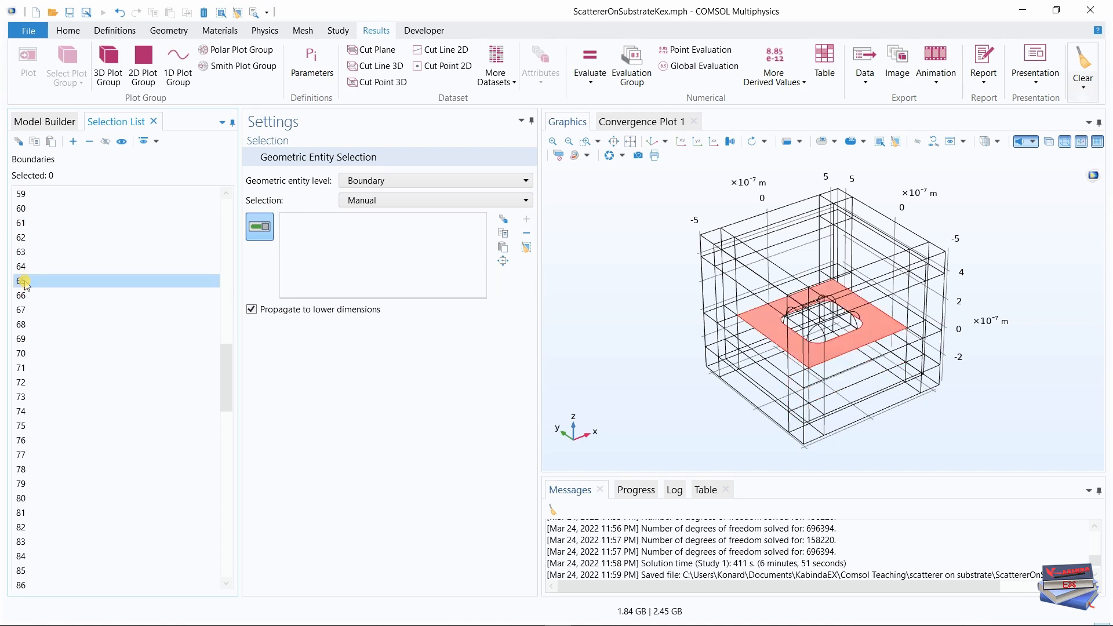
pyautogui.scroll(-5, 30, 328)
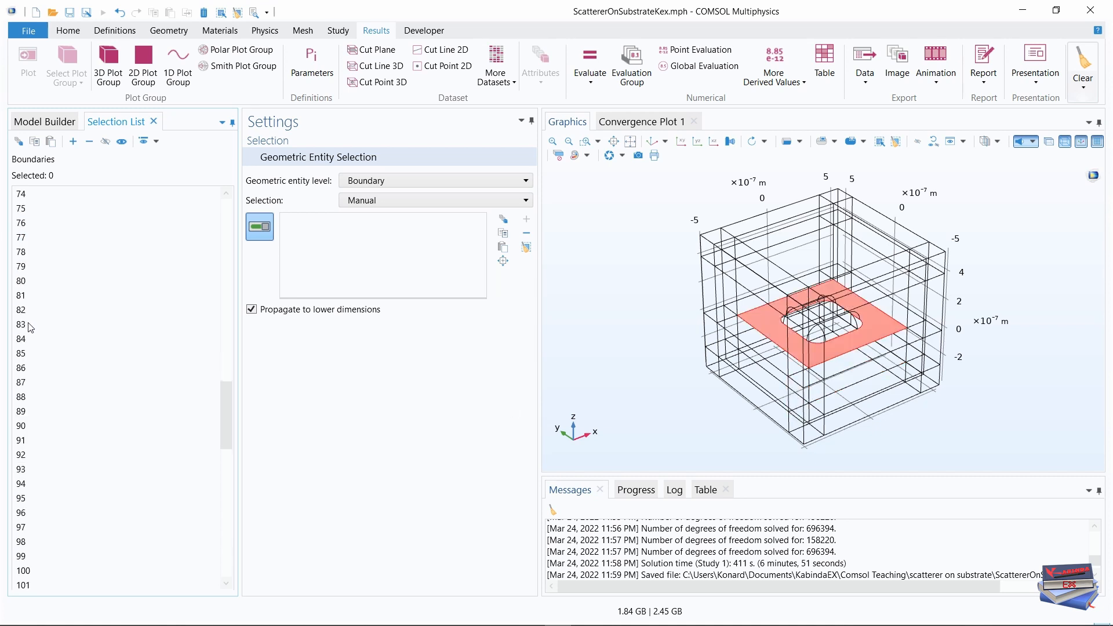
pyautogui.keyDown('ctrl'); pyautogui.click(27, 382); pyautogui.keyUp('ctrl')
pyautogui.scroll(4, 30, 382)
pyautogui.scroll(3, 30, 382)
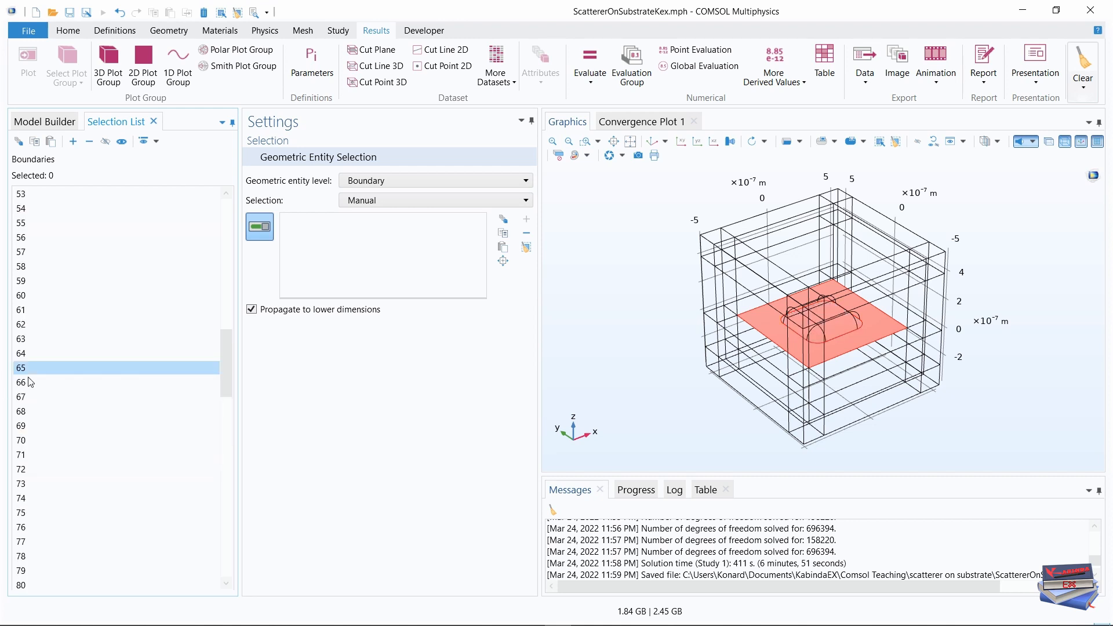
pyautogui.scroll(-2, 30, 382)
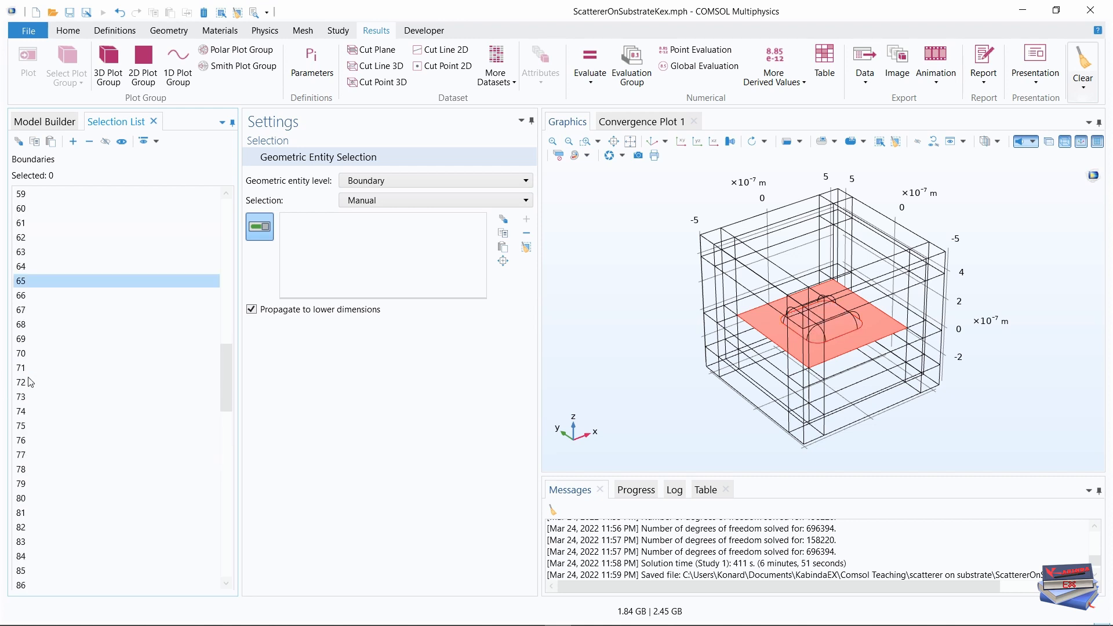
pyautogui.scroll(-2, 30, 382)
pyautogui.scroll(3, 30, 382)
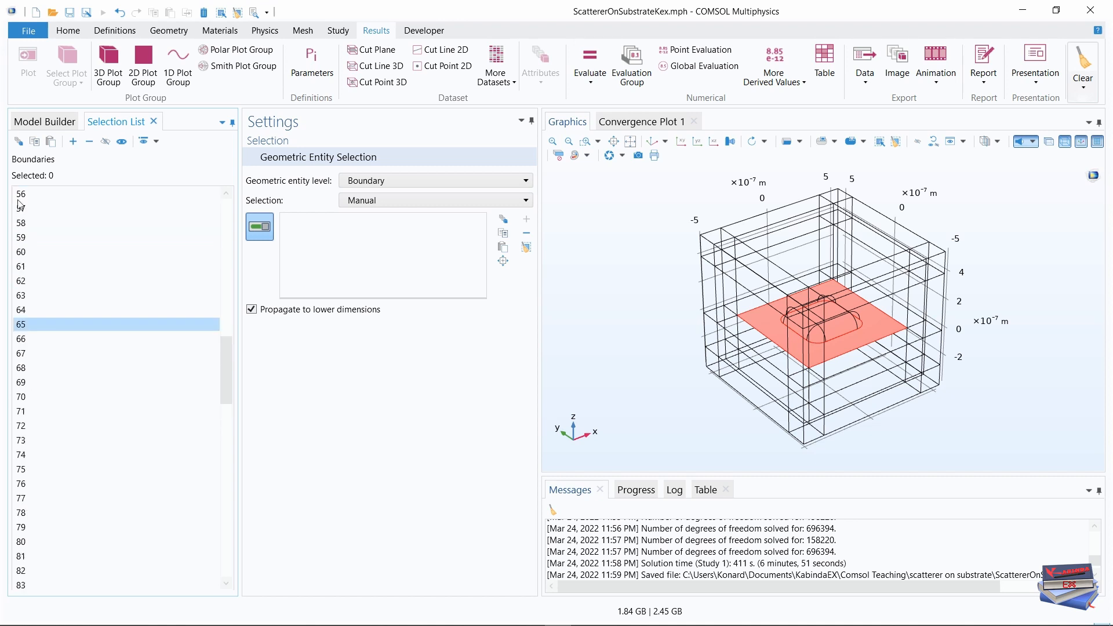
pyautogui.click(73, 141)
pyautogui.click(44, 121)
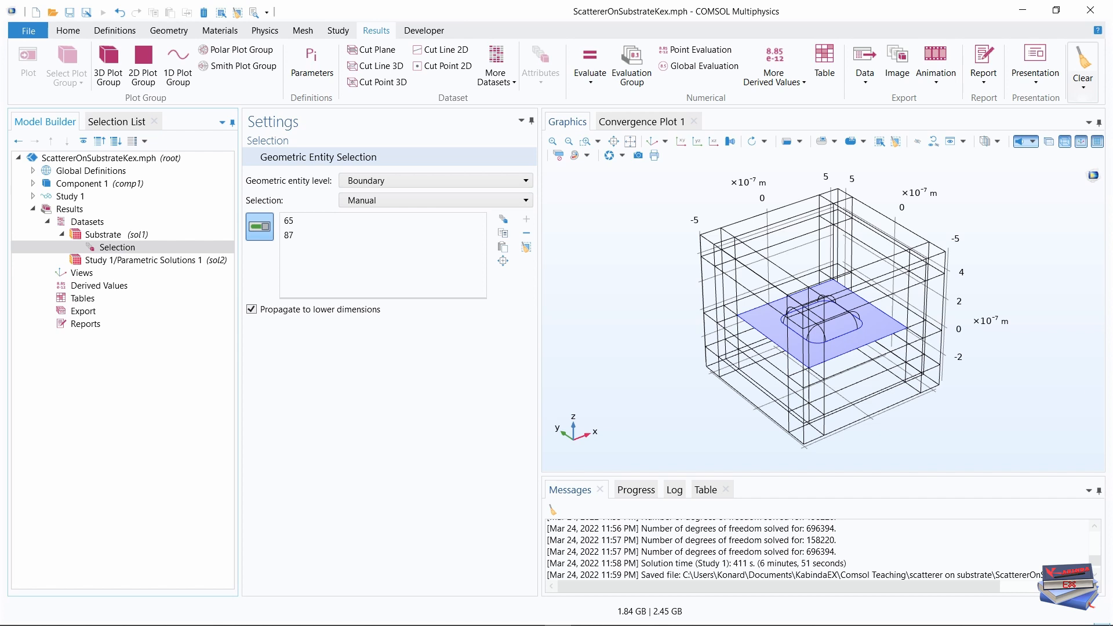
# Step: Duplicate the Substrate dataset and label the copy Particle
pyautogui.click(63, 235)
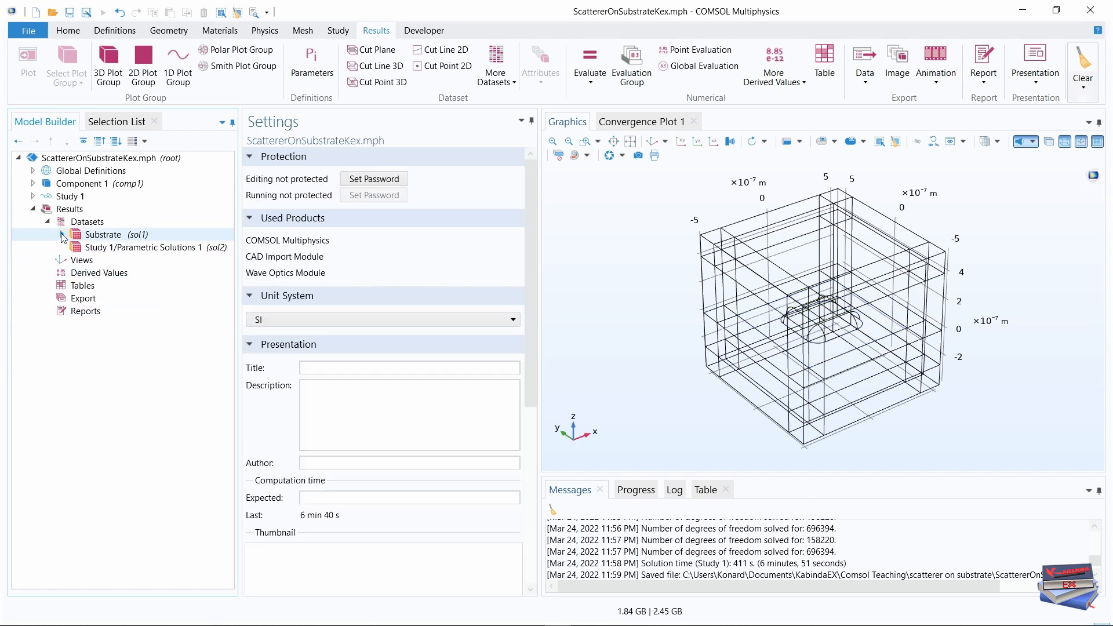
pyautogui.rightClick(101, 236)
pyautogui.click(141, 359)
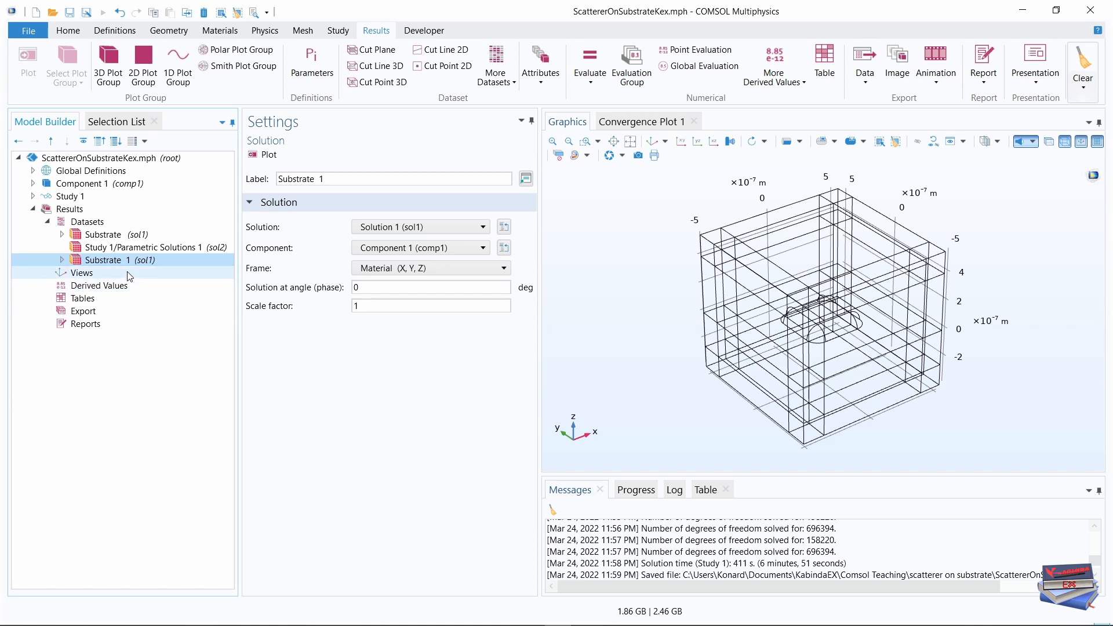
pyautogui.click(322, 380)
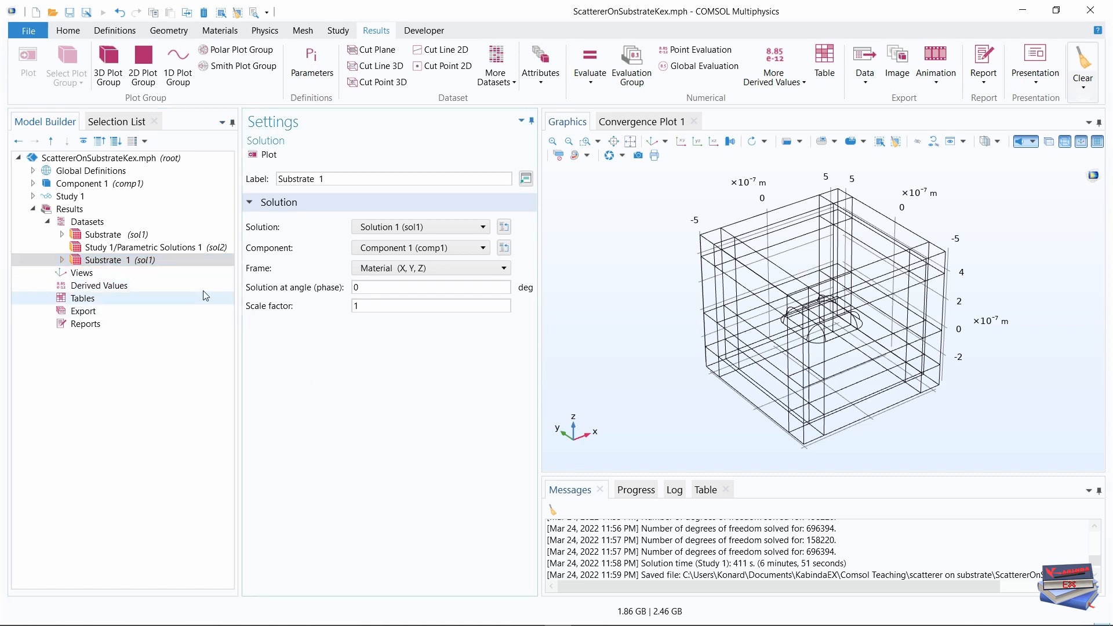
pyautogui.click(124, 259)
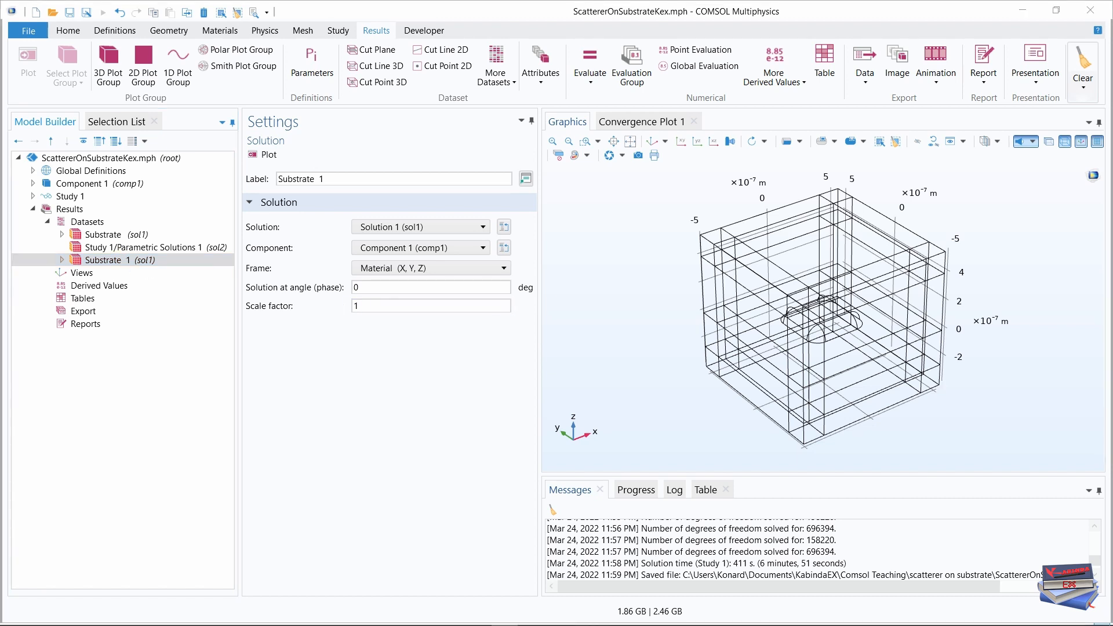
pyautogui.click(323, 179)
pyautogui.tripleClick(323, 180)
pyautogui.write('Particle')
pyautogui.press('Return')
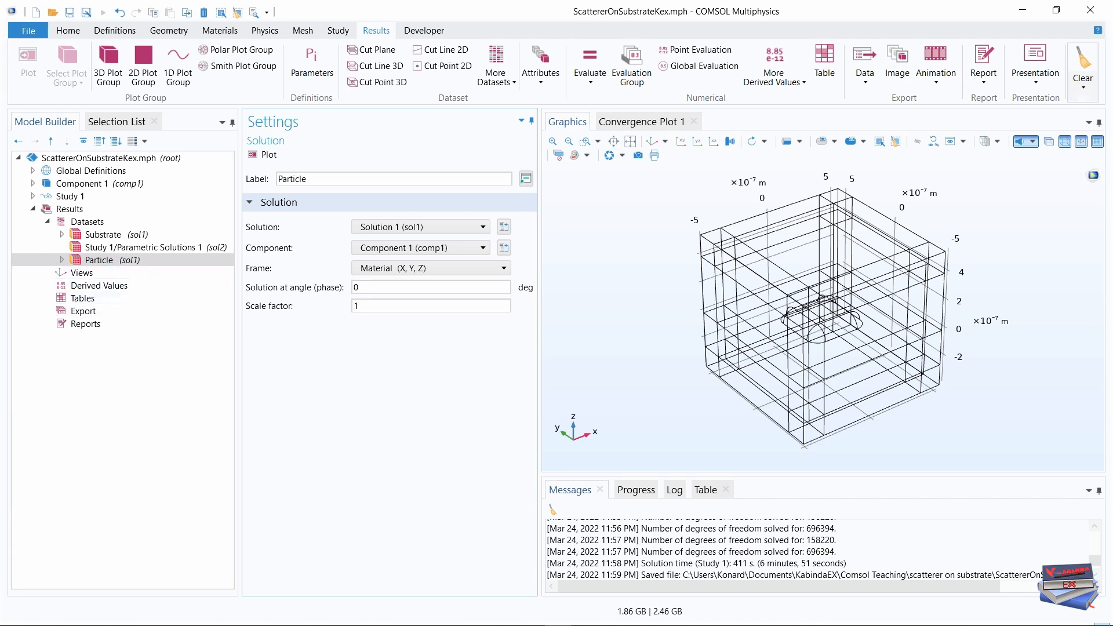
# Step: Move the Particle dataset above the Study 1/Parametric Solutions 1 dataset
pyautogui.click(117, 261)
pyautogui.rightClick(117, 265)
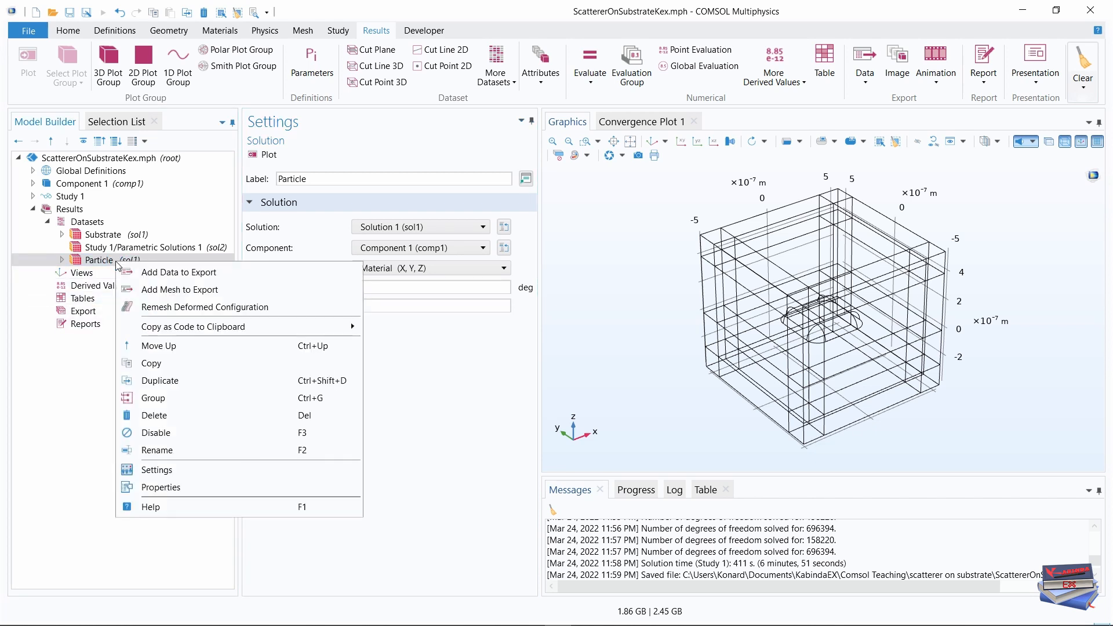
pyautogui.click(167, 347)
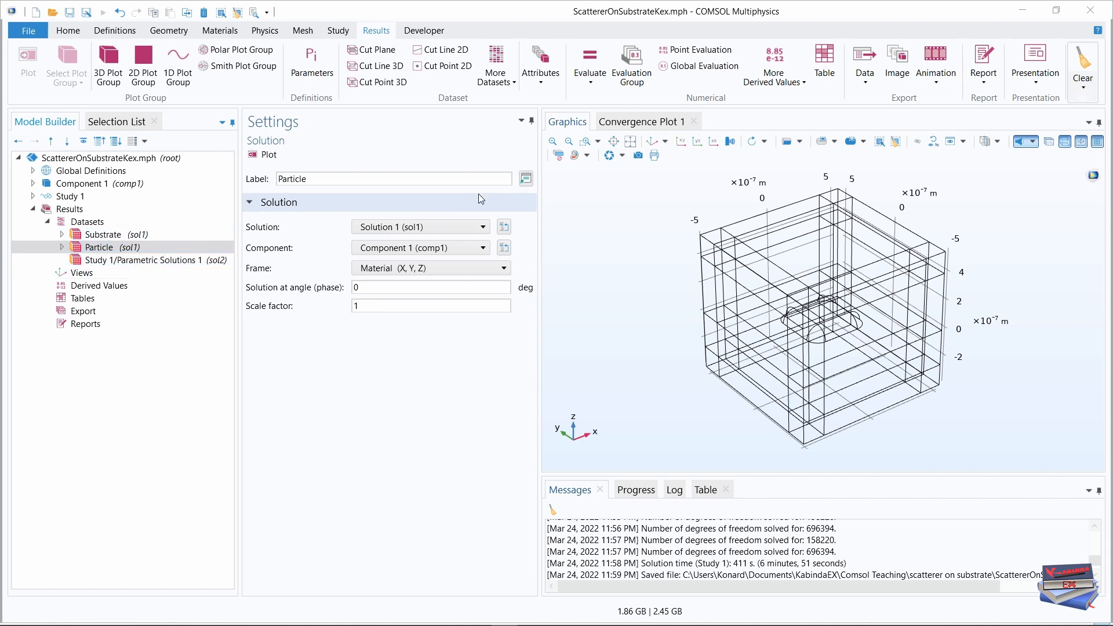
# Step: Change the Particle dataset's boundary selection from Manual to Nanoparticle Surface
pyautogui.click(61, 247)
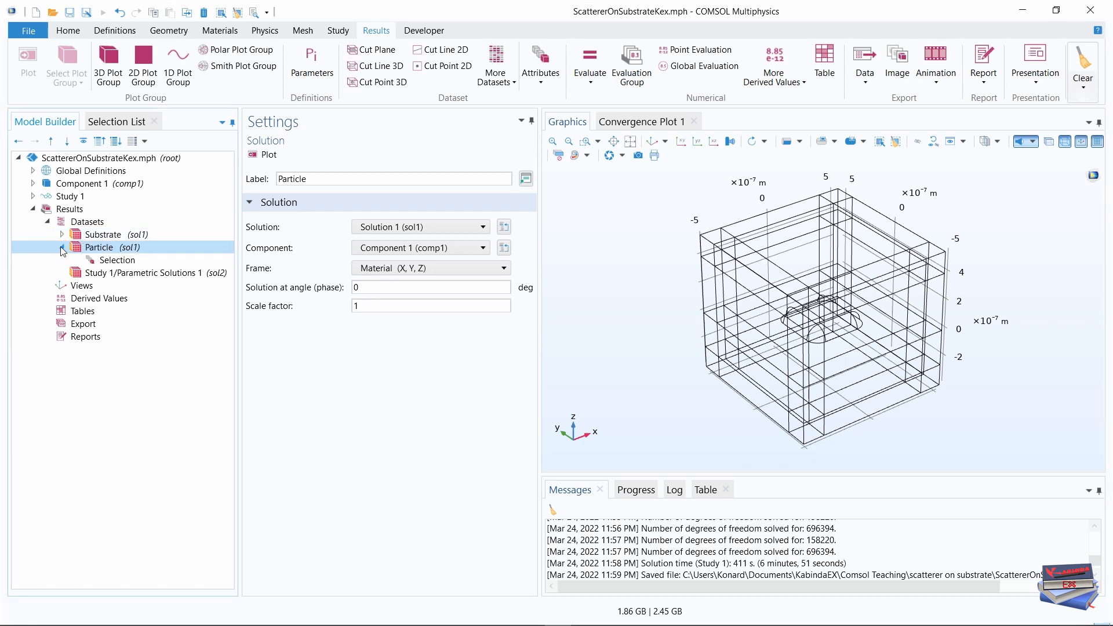
pyautogui.click(116, 260)
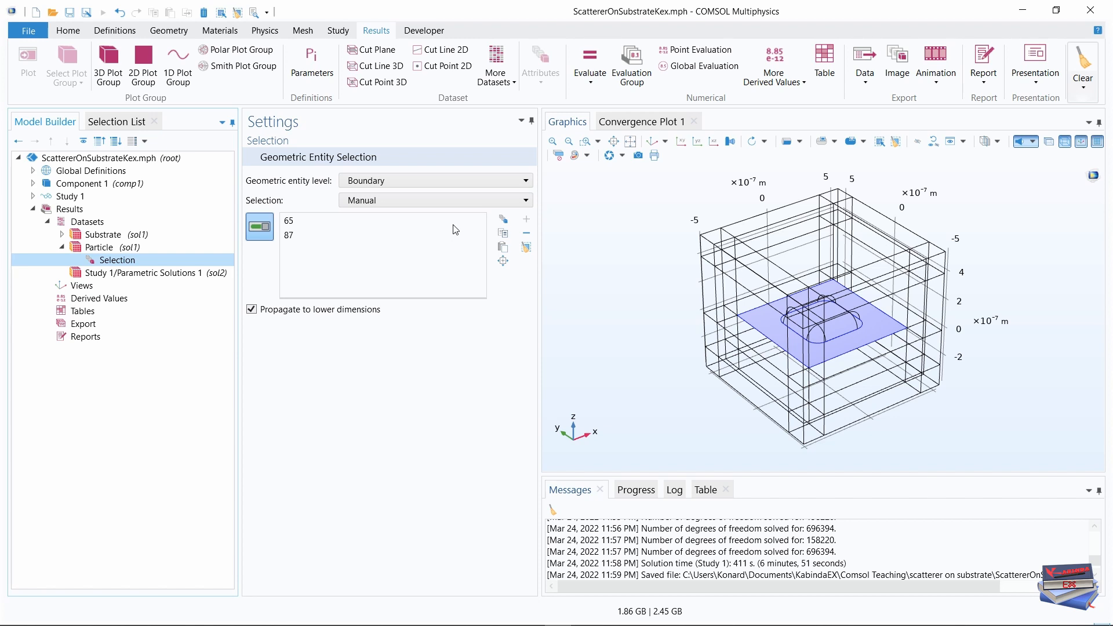
pyautogui.click(486, 201)
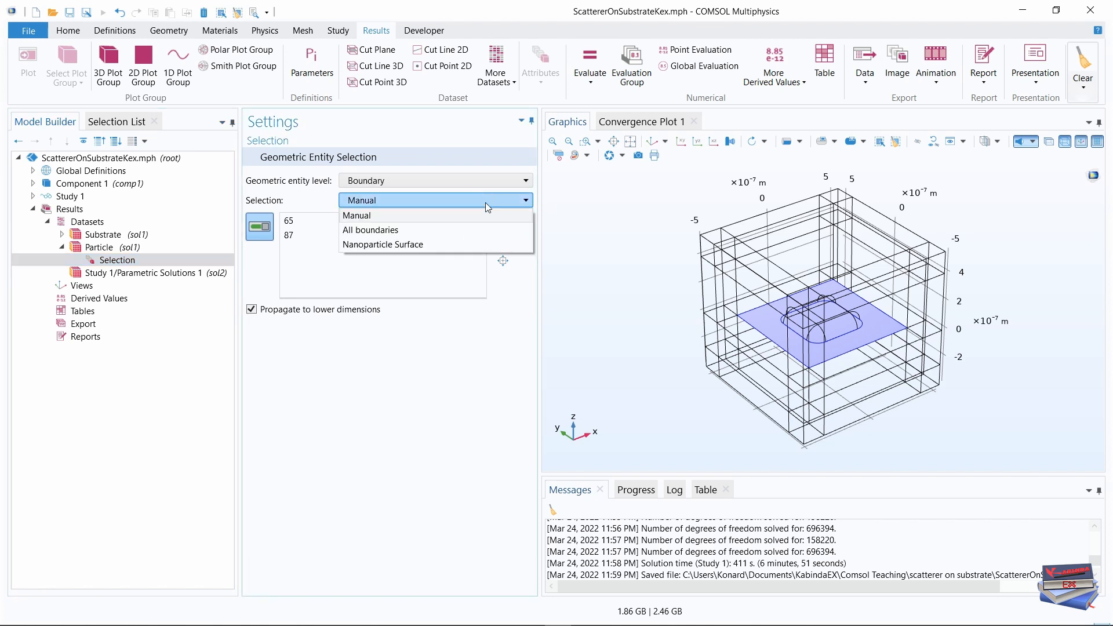
pyautogui.click(416, 245)
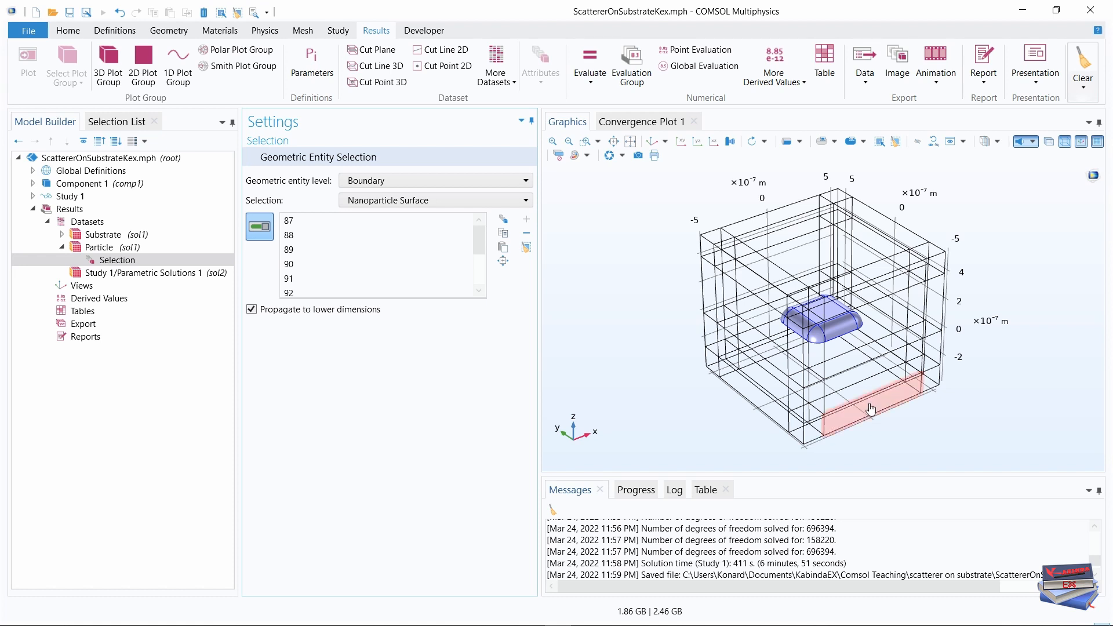
pyautogui.click(62, 248)
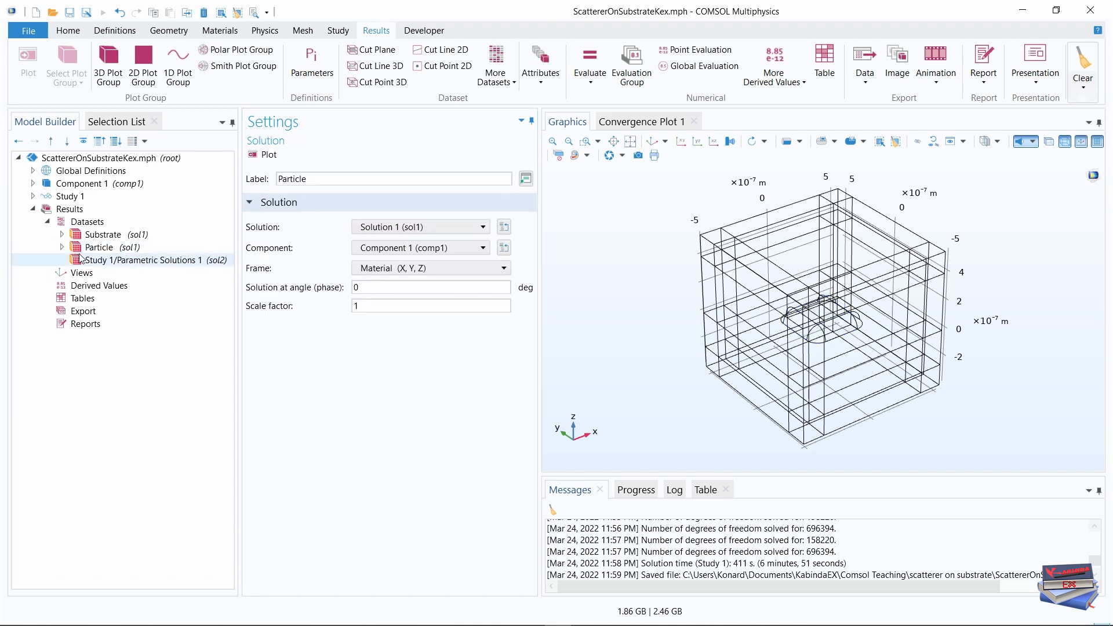
# Step: Add a selection to the Study 1/Parametric Solutions 1 dataset at domain level, using the Physical Domains selection
pyautogui.click(124, 261)
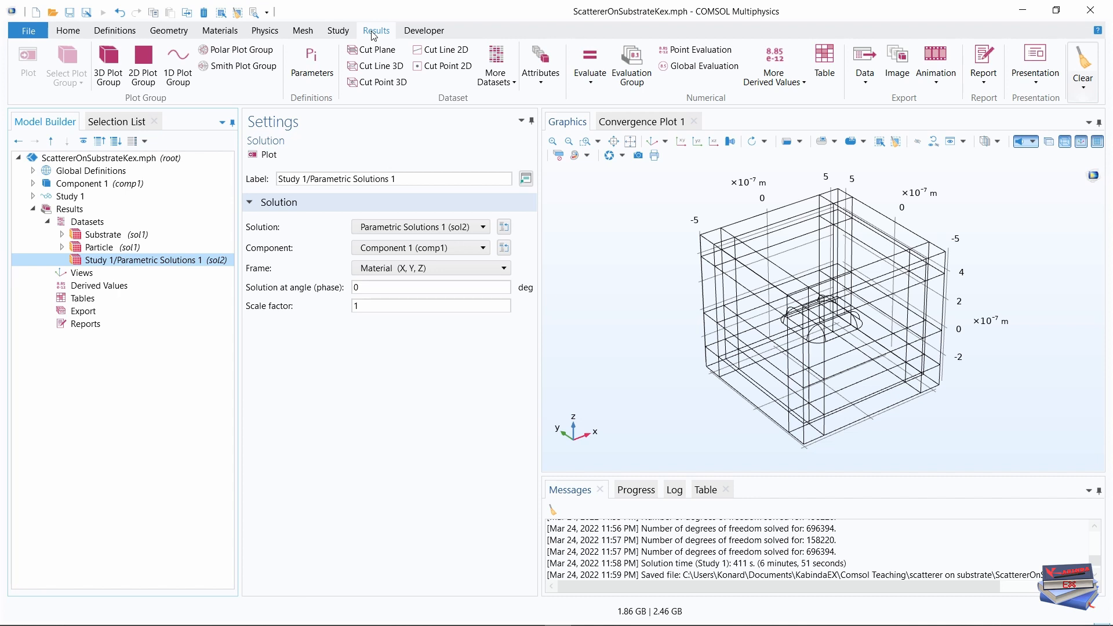
pyautogui.click(540, 78)
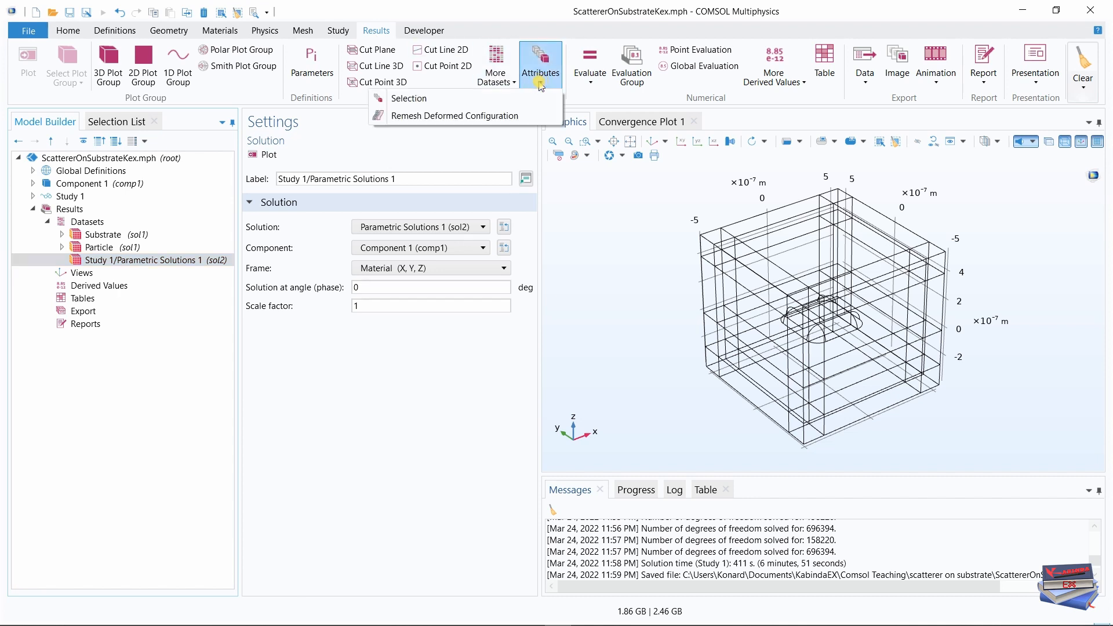
pyautogui.click(407, 98)
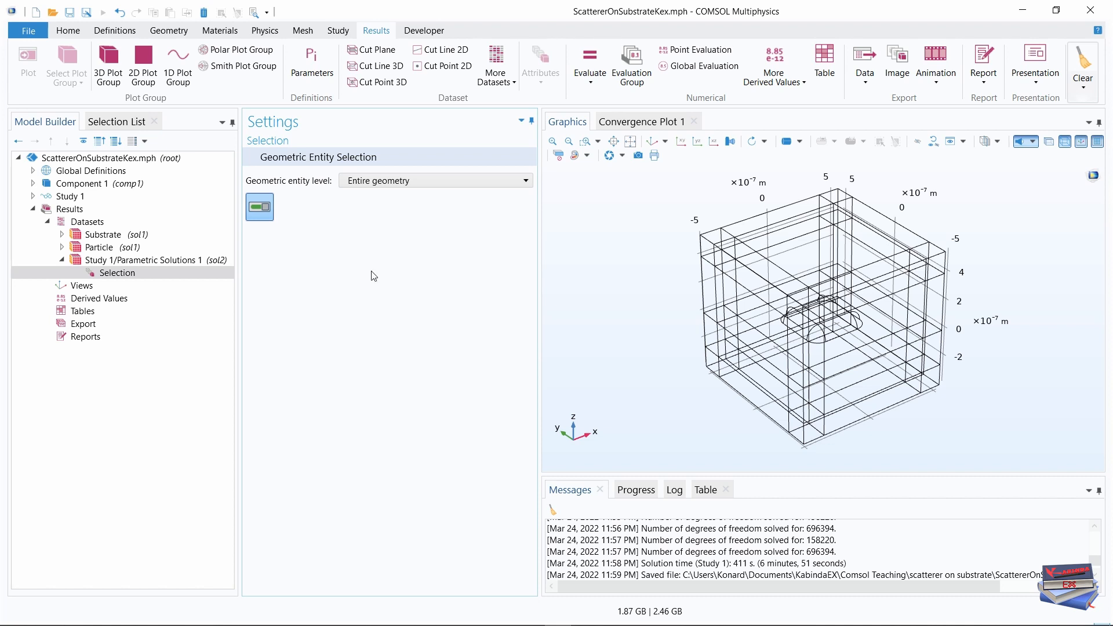
pyautogui.click(524, 179)
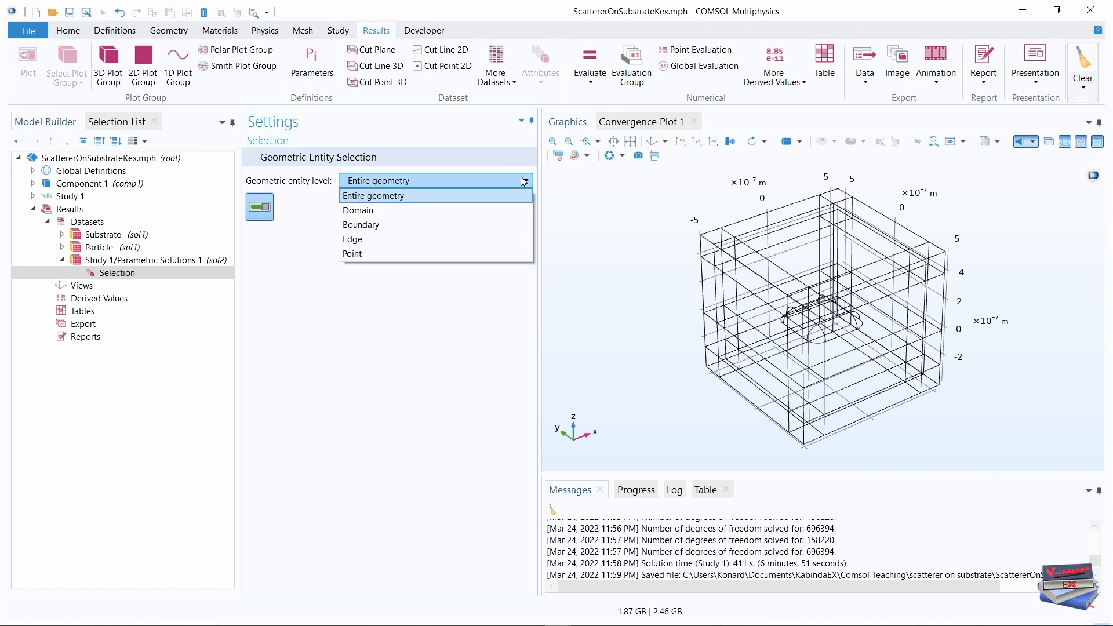
pyautogui.click(430, 210)
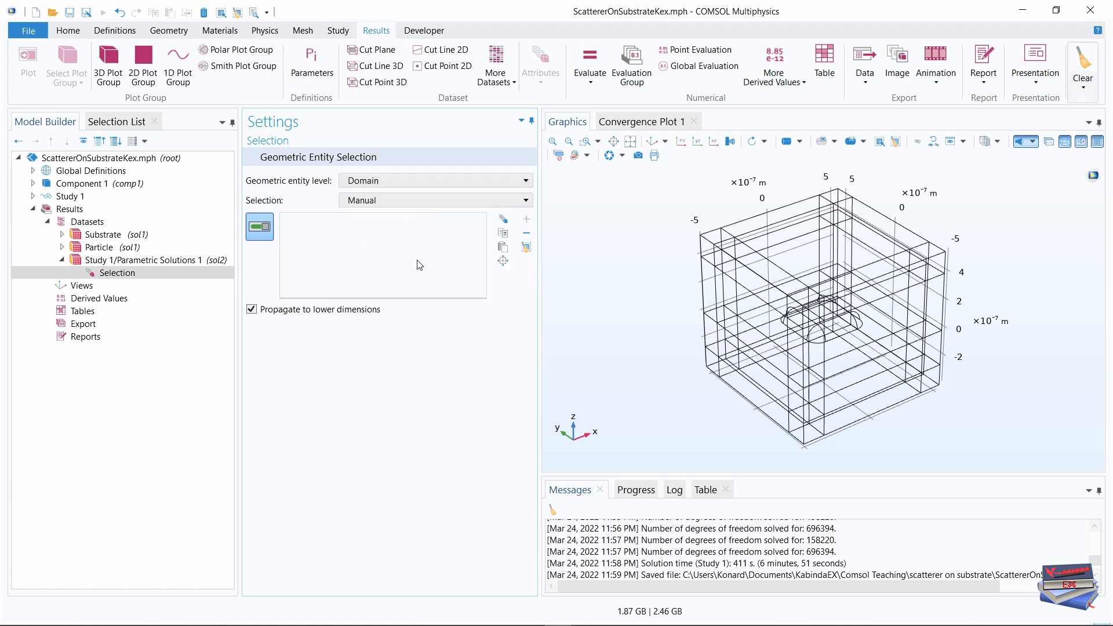
pyautogui.click(489, 201)
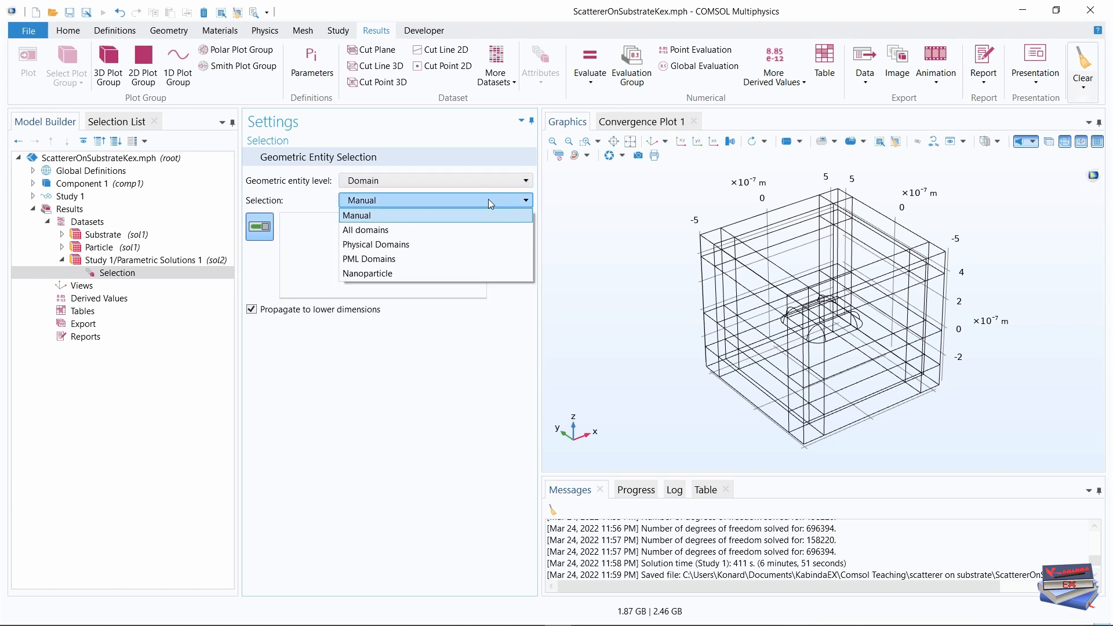
pyautogui.click(419, 244)
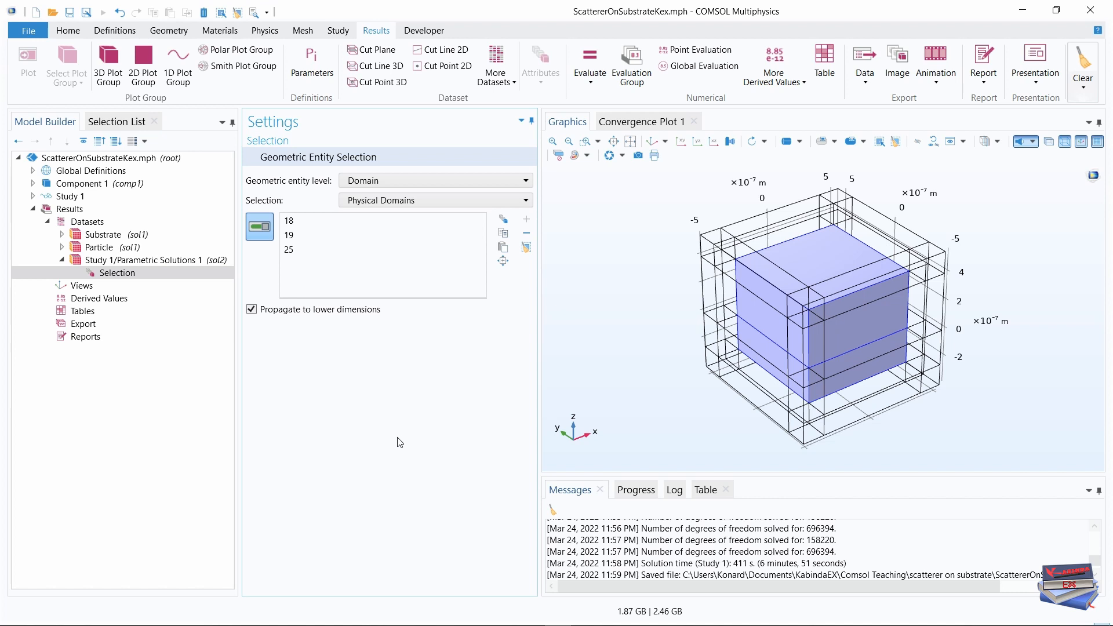
pyautogui.click(357, 413)
# Step: Add a 3D plot group labelled "Background Field, y" that uses the Study 1/Parametric Solutions 1 dataset
pyautogui.click(106, 65)
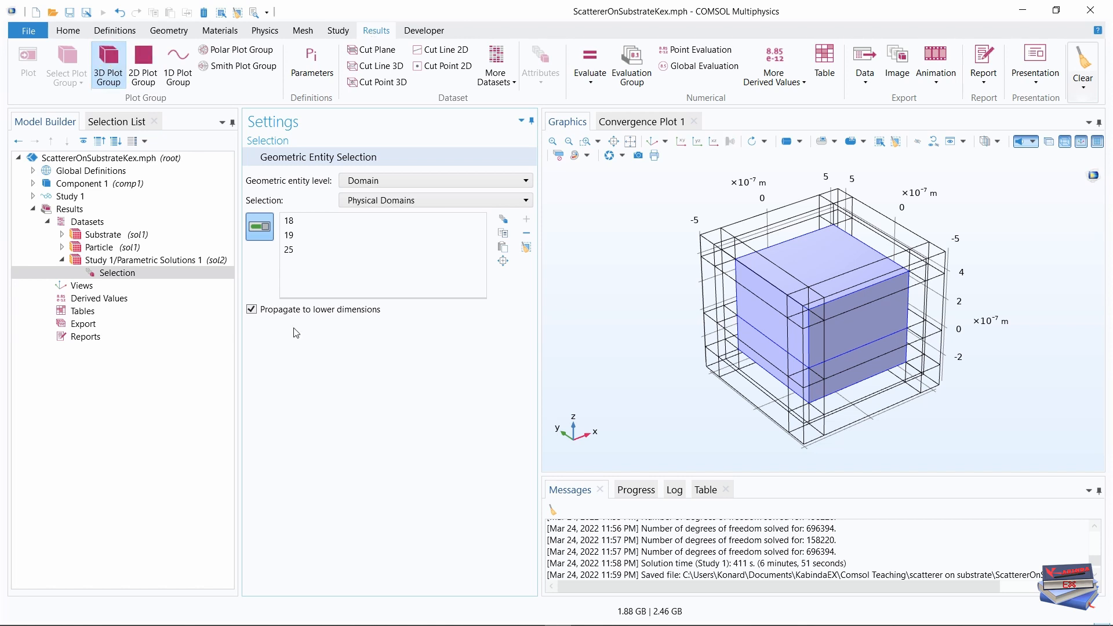
pyautogui.click(63, 260)
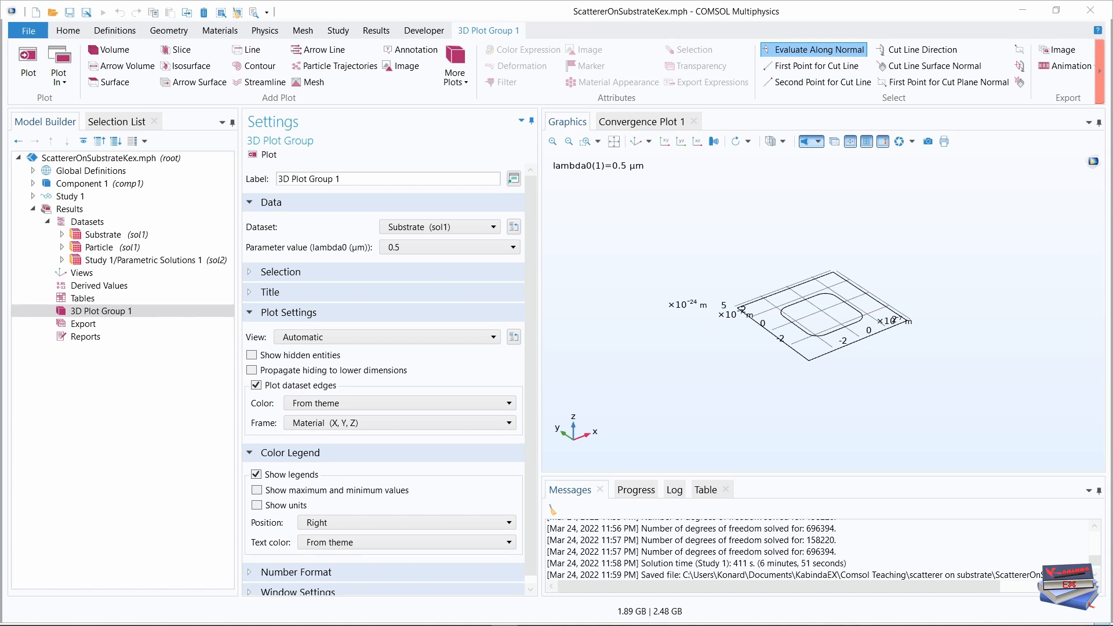
pyautogui.click(354, 179)
pyautogui.hotkey('ctrl', 'a')
pyautogui.write('Background Field, y')
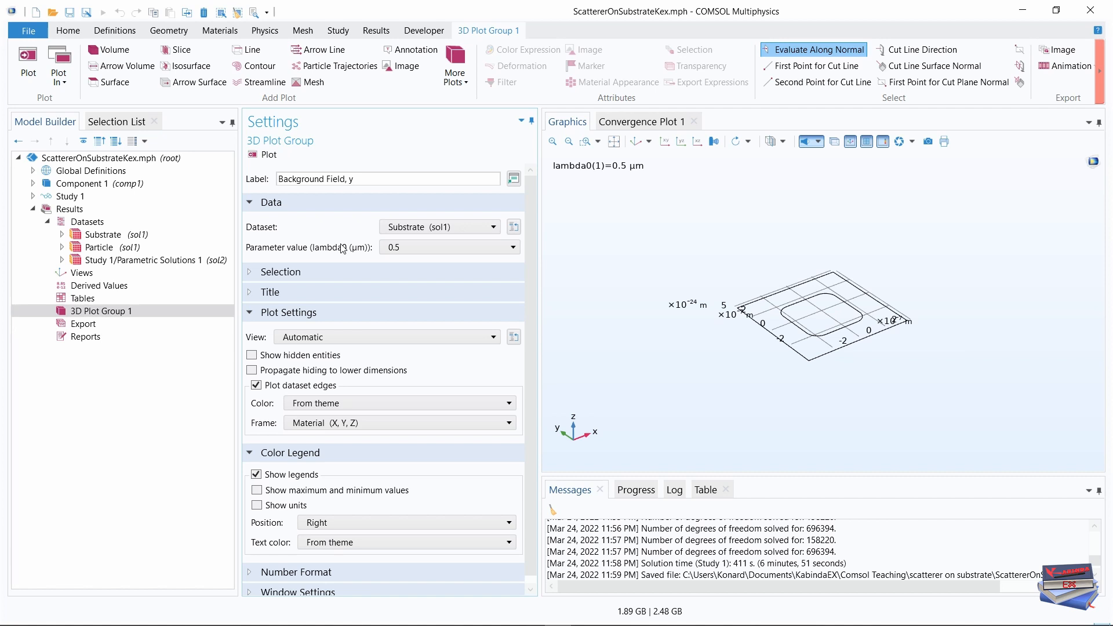
pyautogui.click(496, 227)
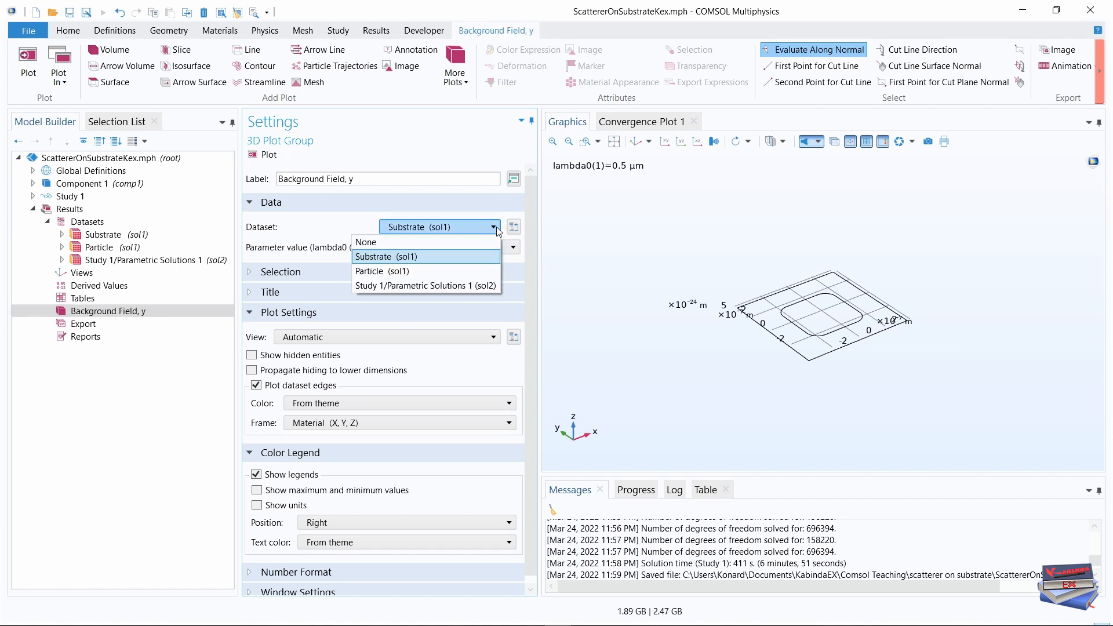
pyautogui.click(443, 286)
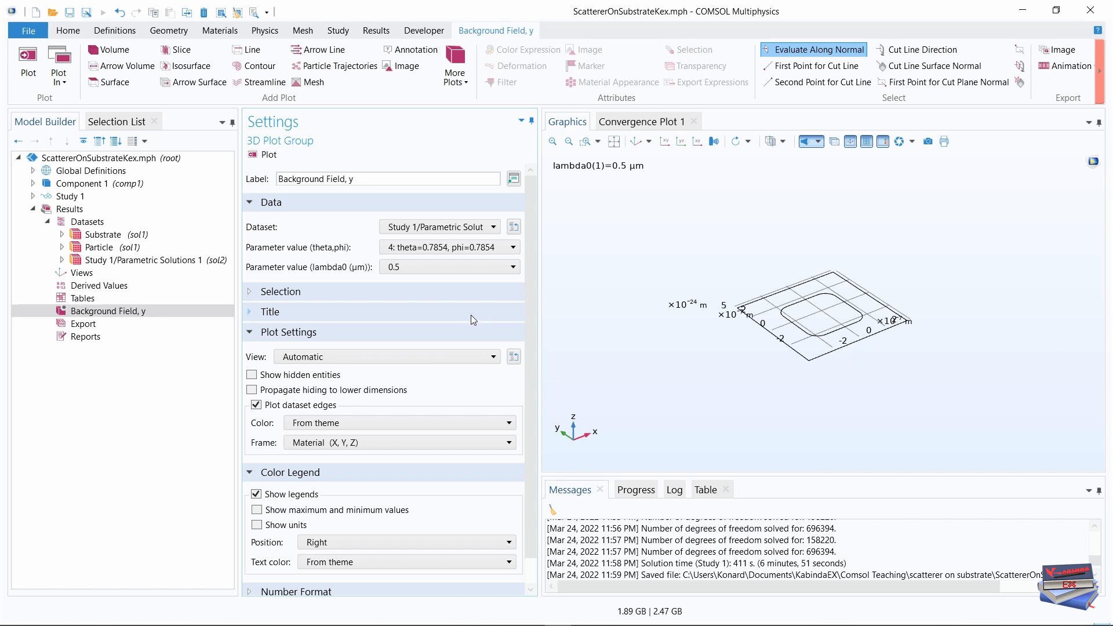
# Step: Add a slice plot to the Background Field, y group with the electric field y component, ewfd.Ey, as its expression
pyautogui.rightClick(102, 317)
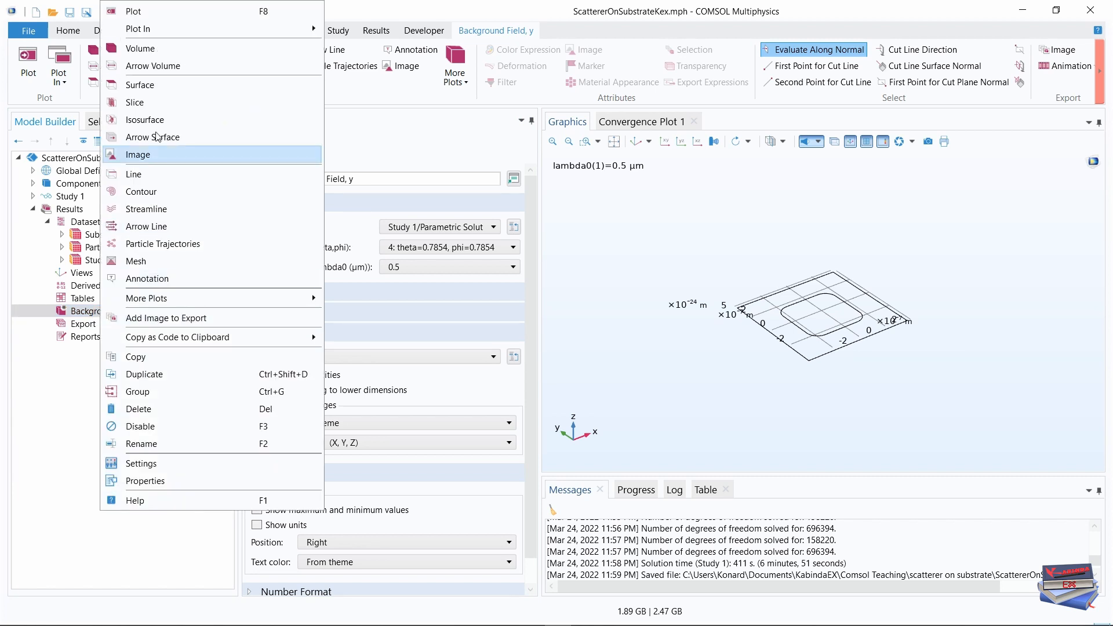
pyautogui.click(138, 105)
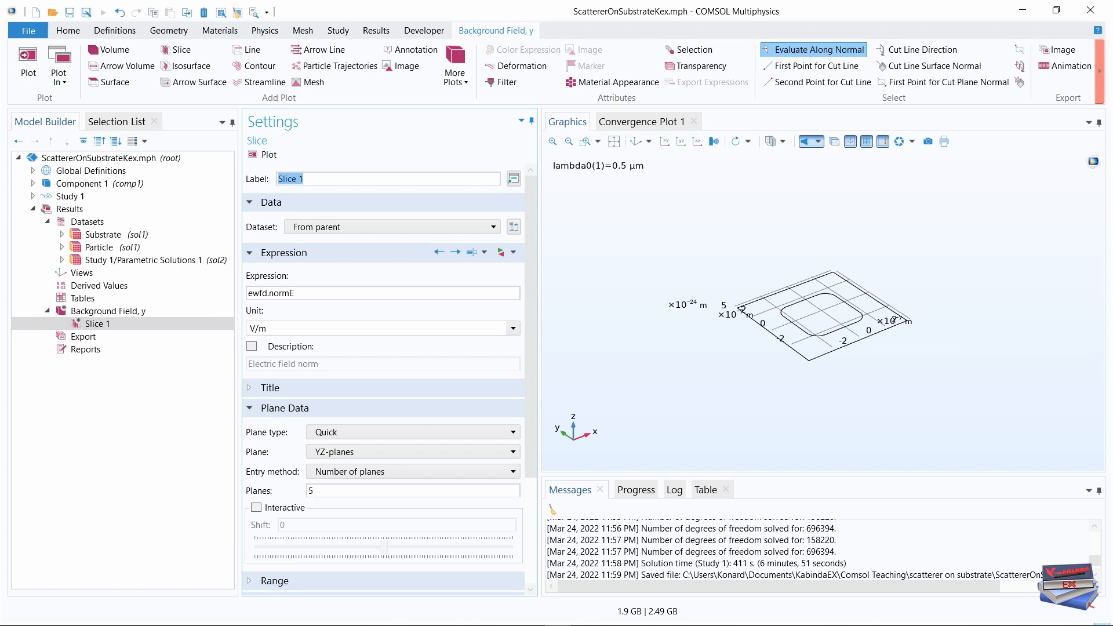
pyautogui.click(515, 253)
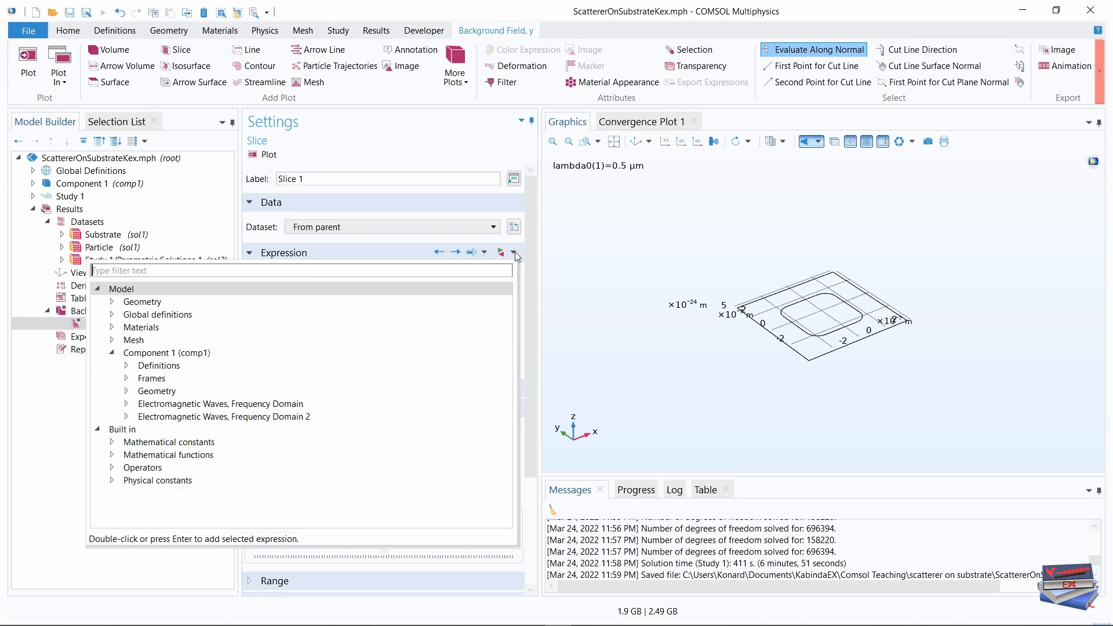
pyautogui.click(126, 405)
pyautogui.scroll(-1, 194, 400)
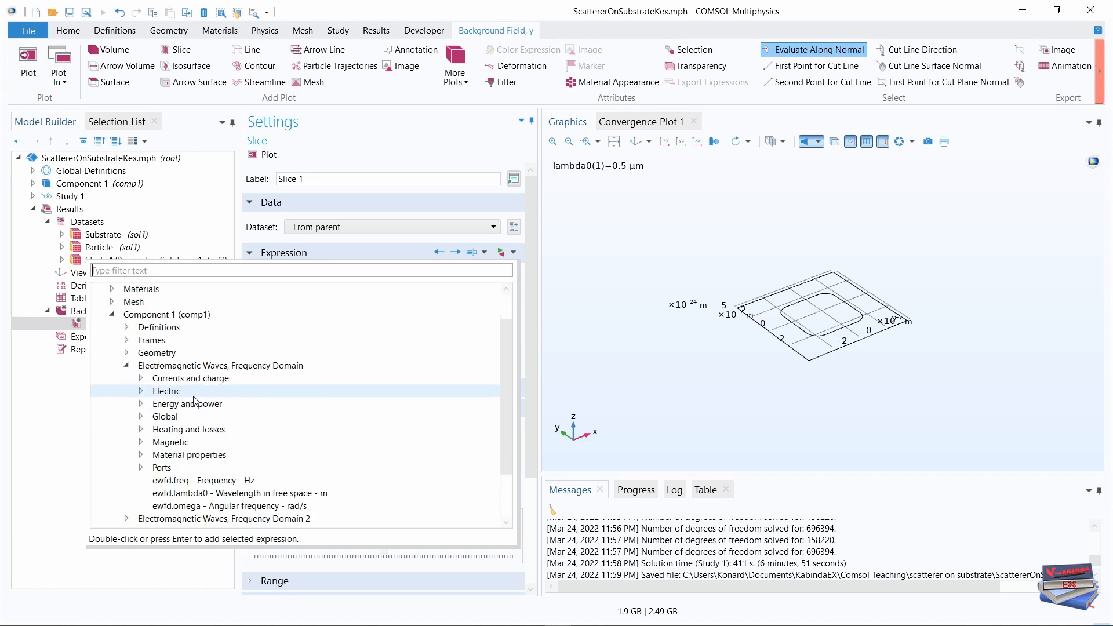
pyautogui.click(140, 391)
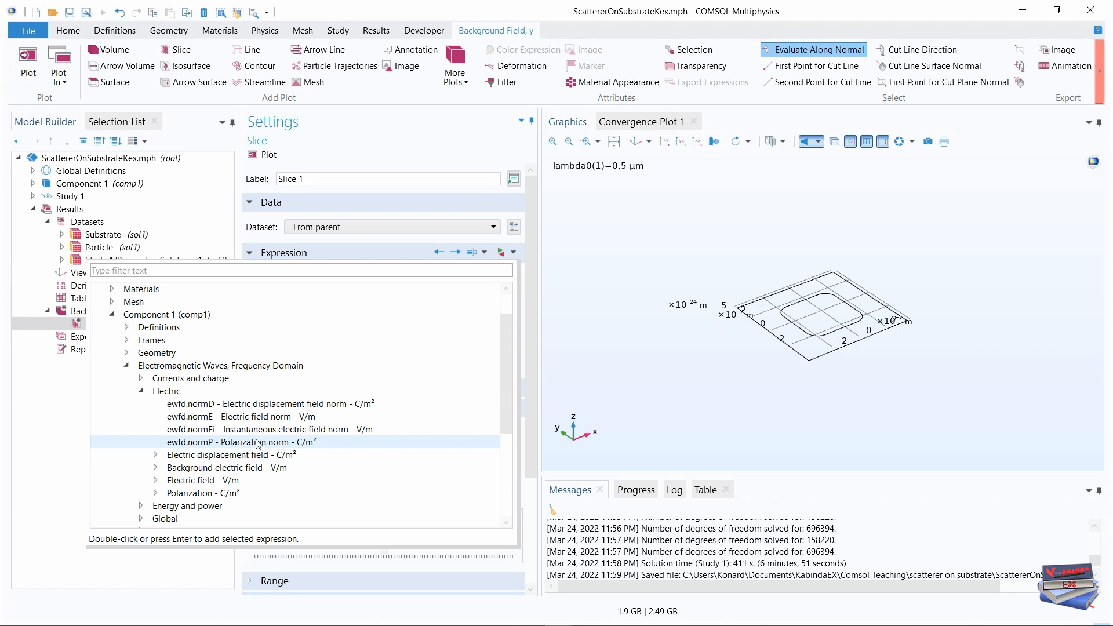
pyautogui.moveTo(507, 359); pyautogui.dragTo(498, 403)
pyautogui.click(155, 393)
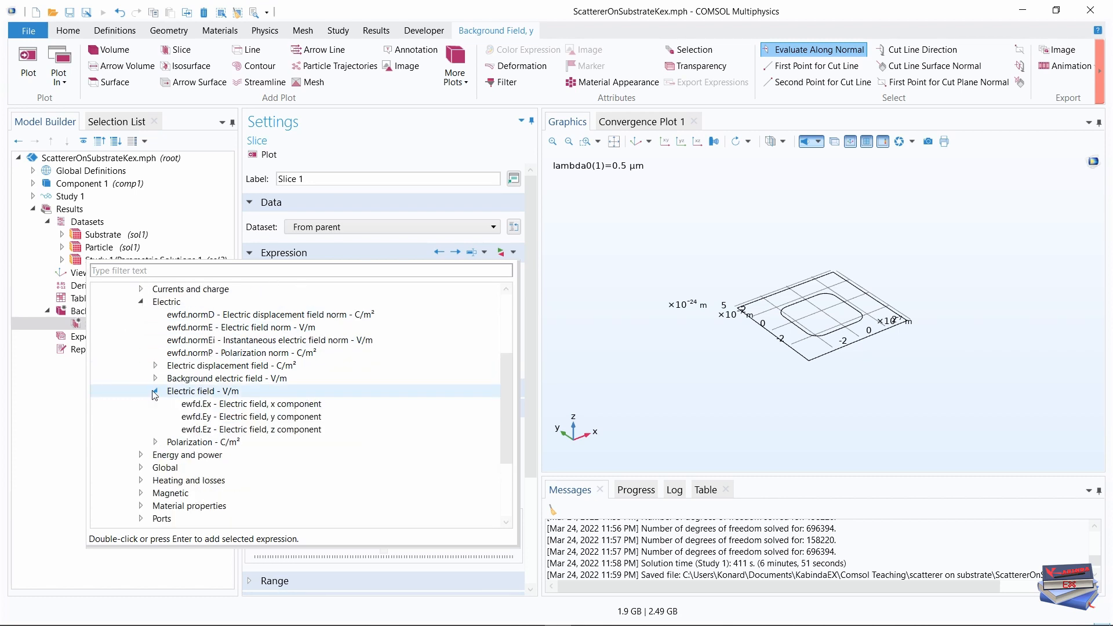
pyautogui.click(225, 417)
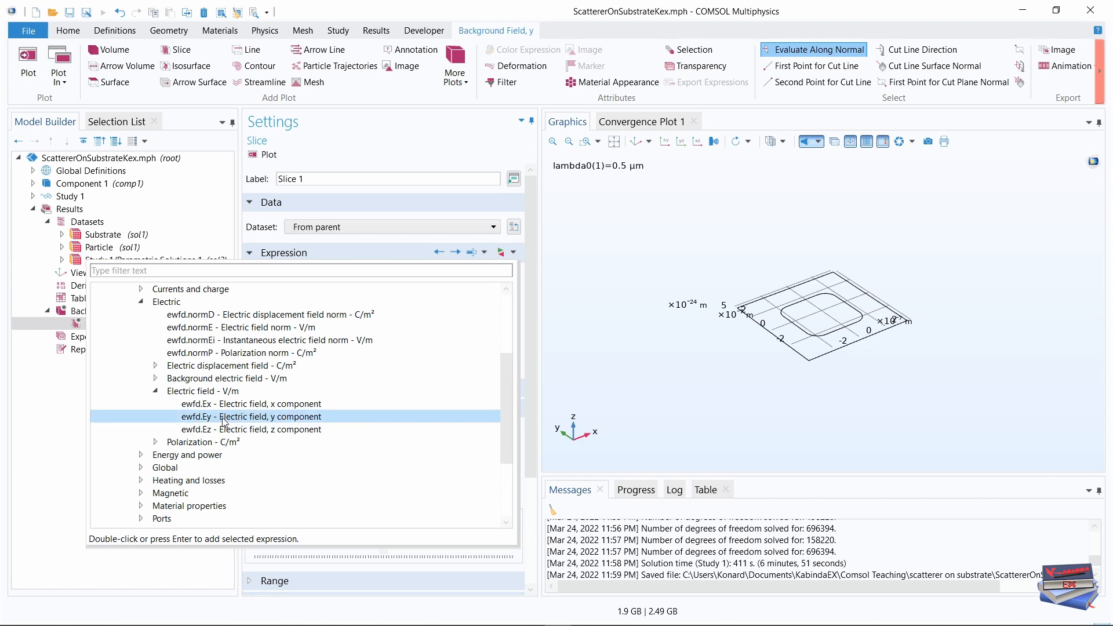
pyautogui.doubleClick(223, 417)
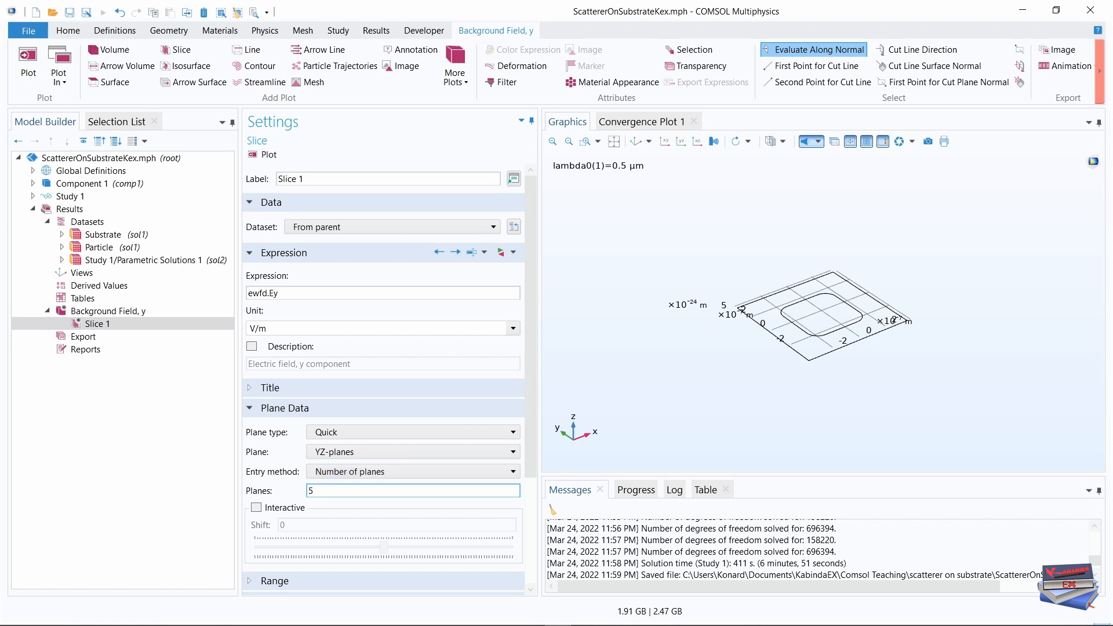
# Step: Set the slice's number of YZ-planes to 3 and plot it
pyautogui.moveTo(315, 491); pyautogui.dragTo(302, 492)
pyautogui.write('3')
pyautogui.moveTo(531, 322); pyautogui.dragTo(528, 375)
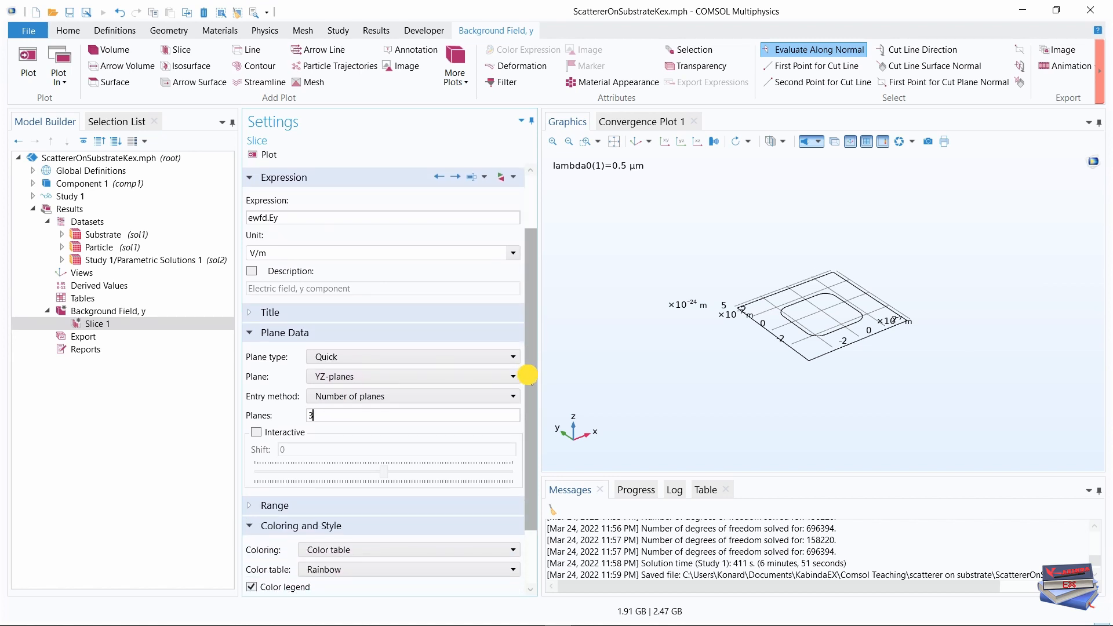
pyautogui.moveTo(527, 375); pyautogui.dragTo(532, 305)
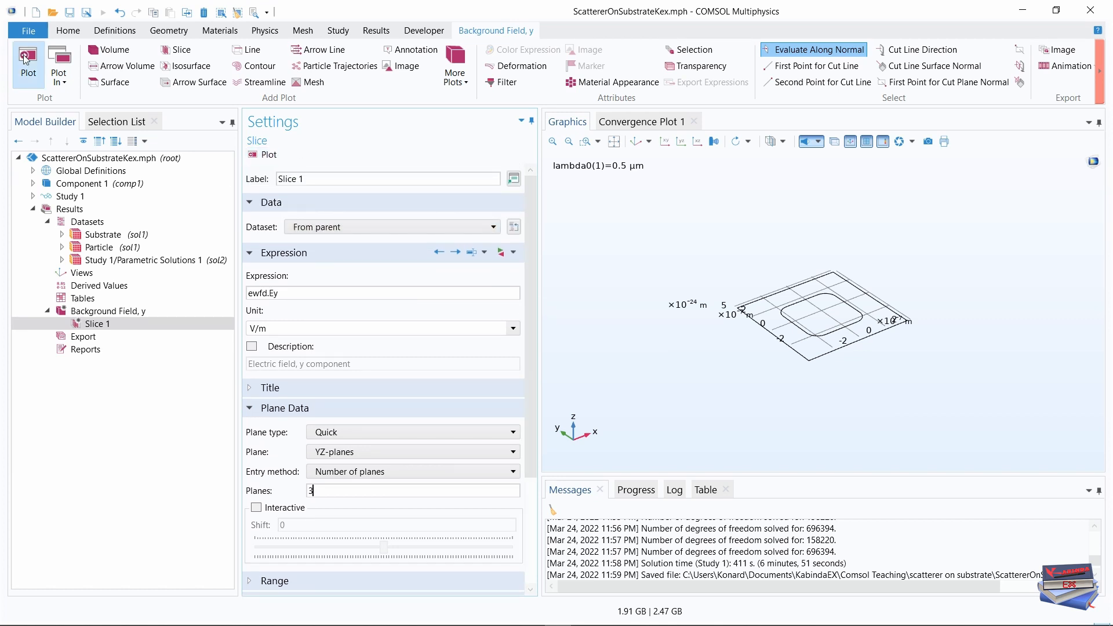
pyautogui.click(266, 159)
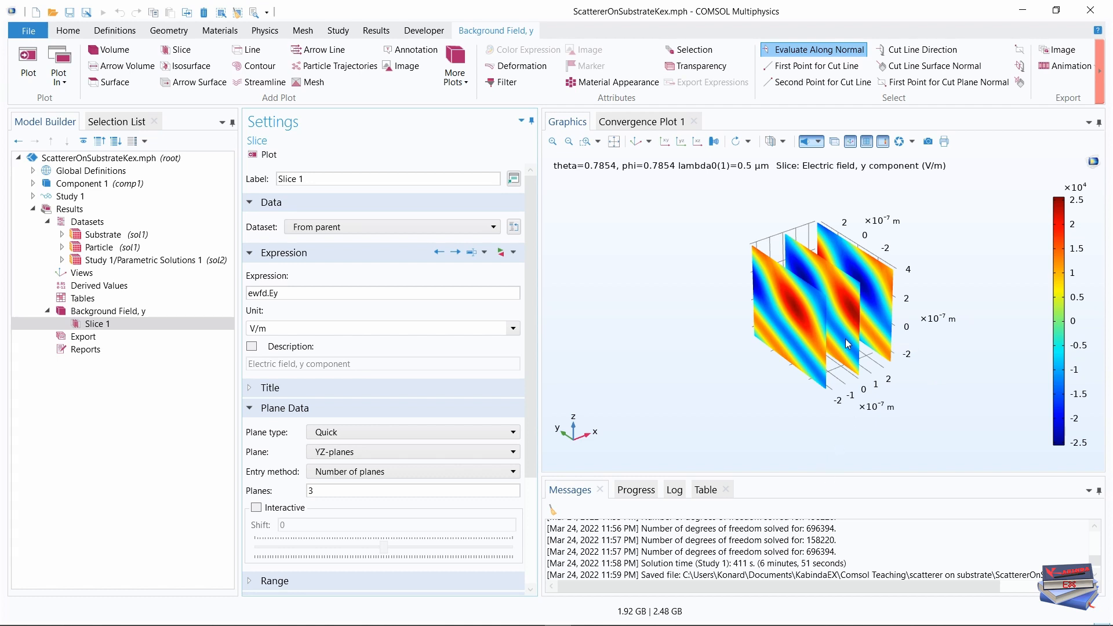
pyautogui.scroll(5, 842, 280)
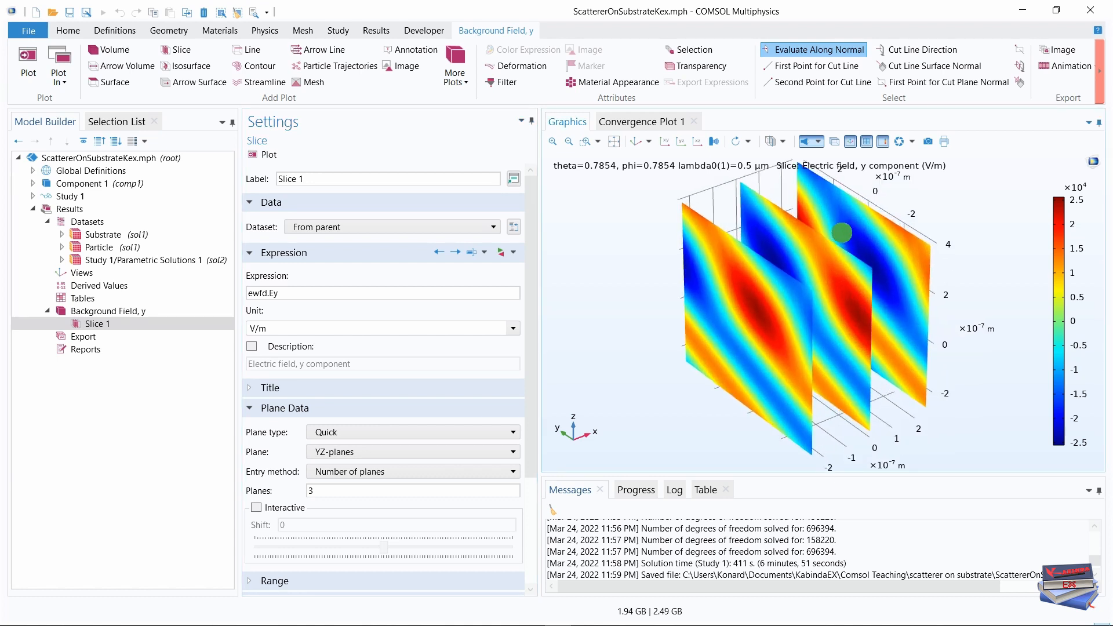
pyautogui.moveTo(836, 250); pyautogui.dragTo(836, 258, button='middle')
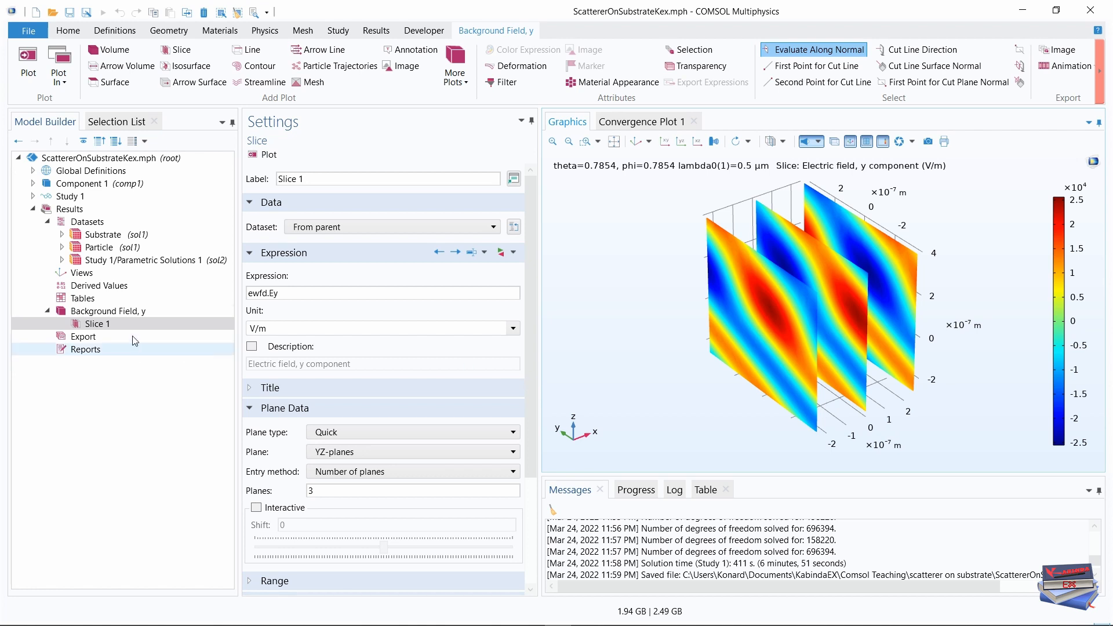
# Step: Set the Background Field, y group's parameter value to 3: theta=0.5236, phi=0.7854 and replot
pyautogui.click(108, 311)
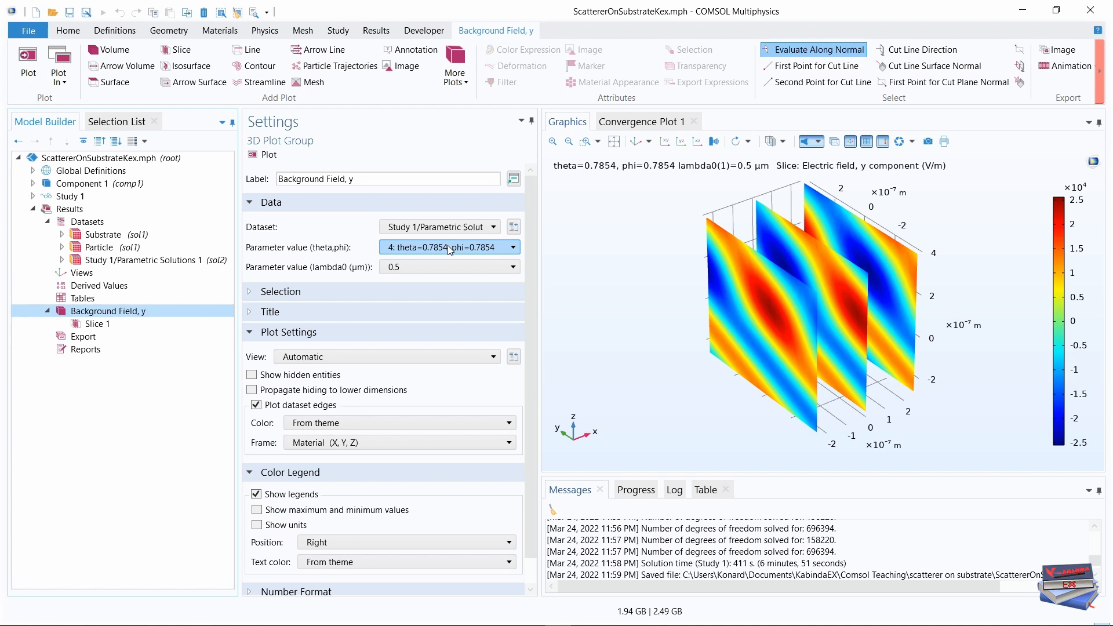
pyautogui.click(511, 248)
pyautogui.click(431, 292)
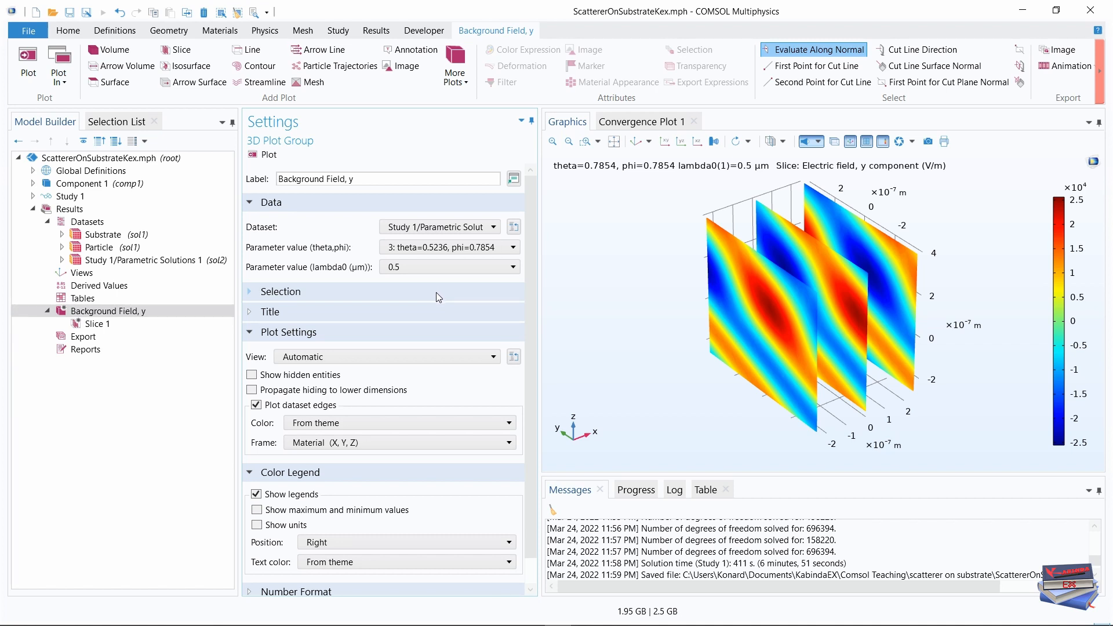
pyautogui.click(263, 155)
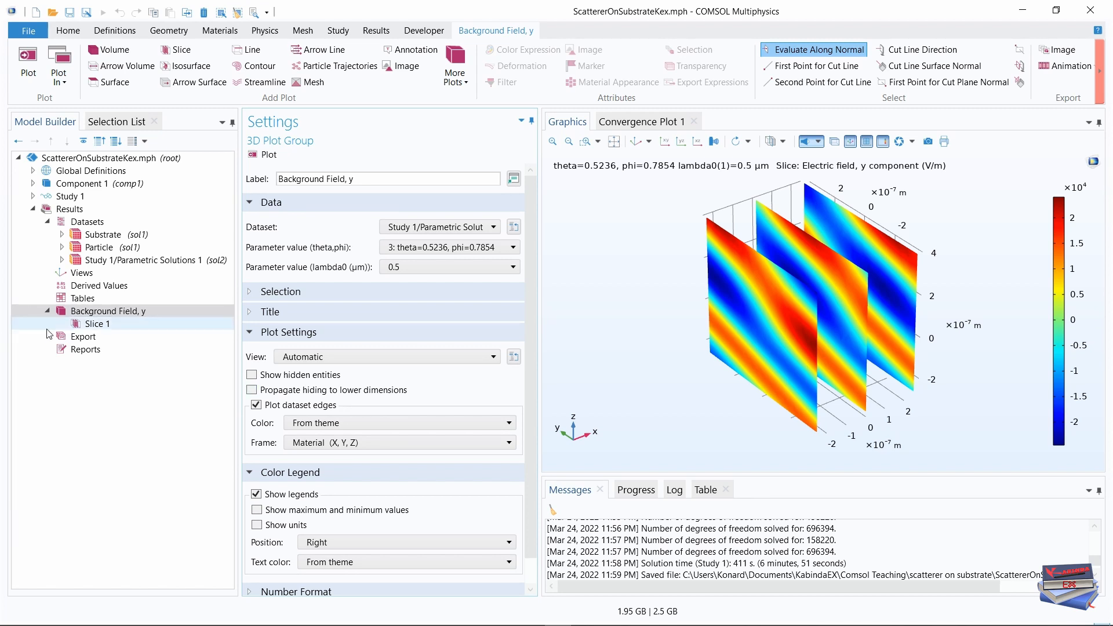
# Step: Add a surface plot to the Background Field, y group and set its dataset to Substrate (sol1)
pyautogui.rightClick(104, 311)
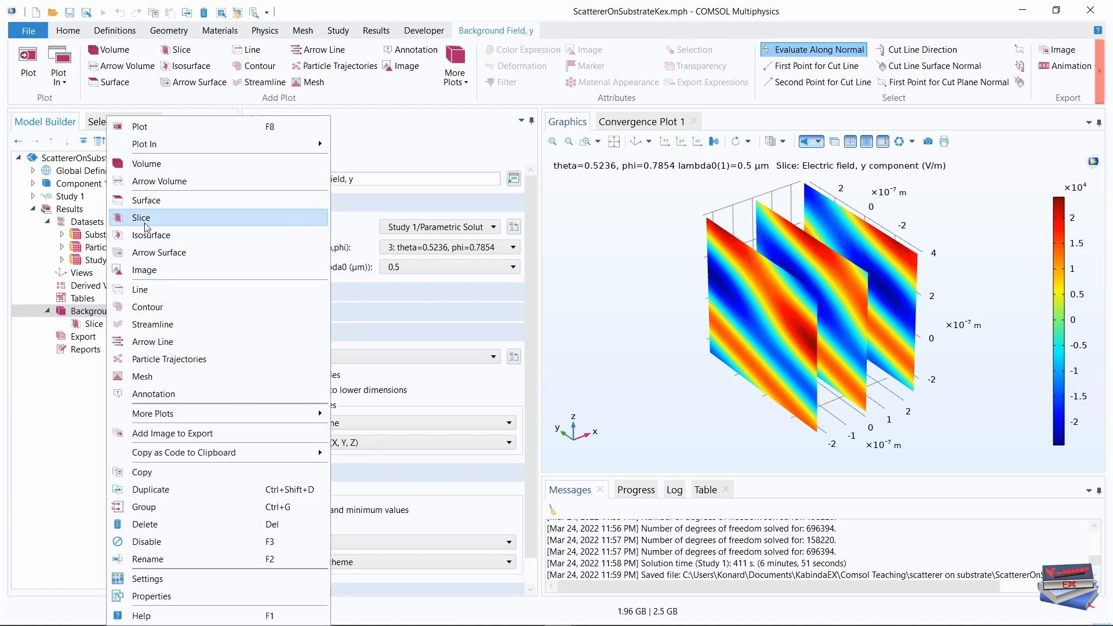
pyautogui.press('Escape')
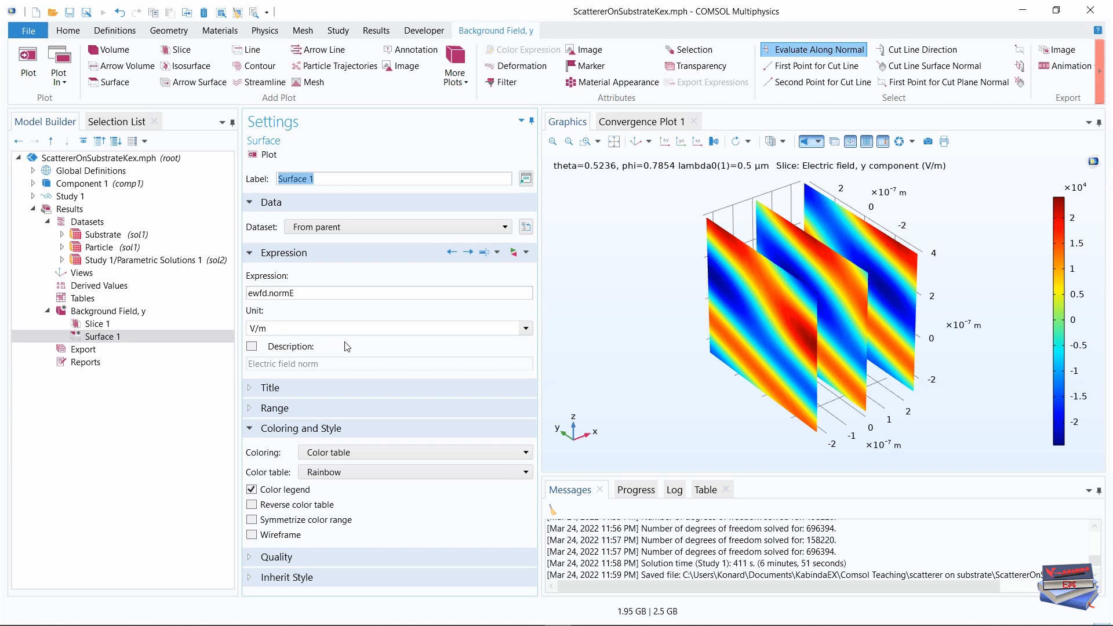
pyautogui.click(366, 293)
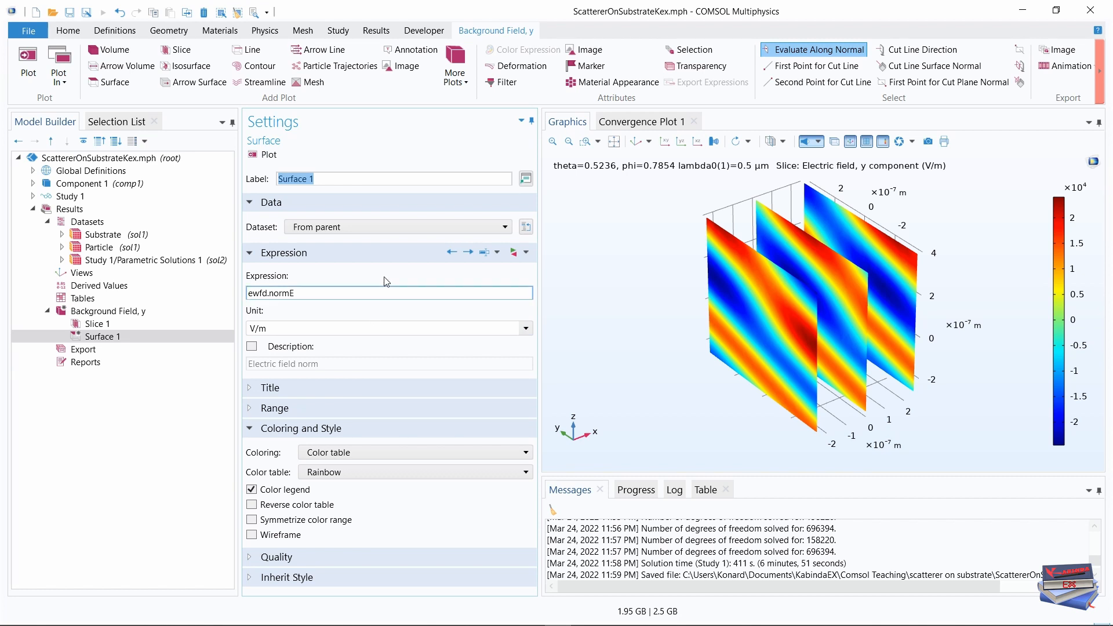
pyautogui.click(504, 226)
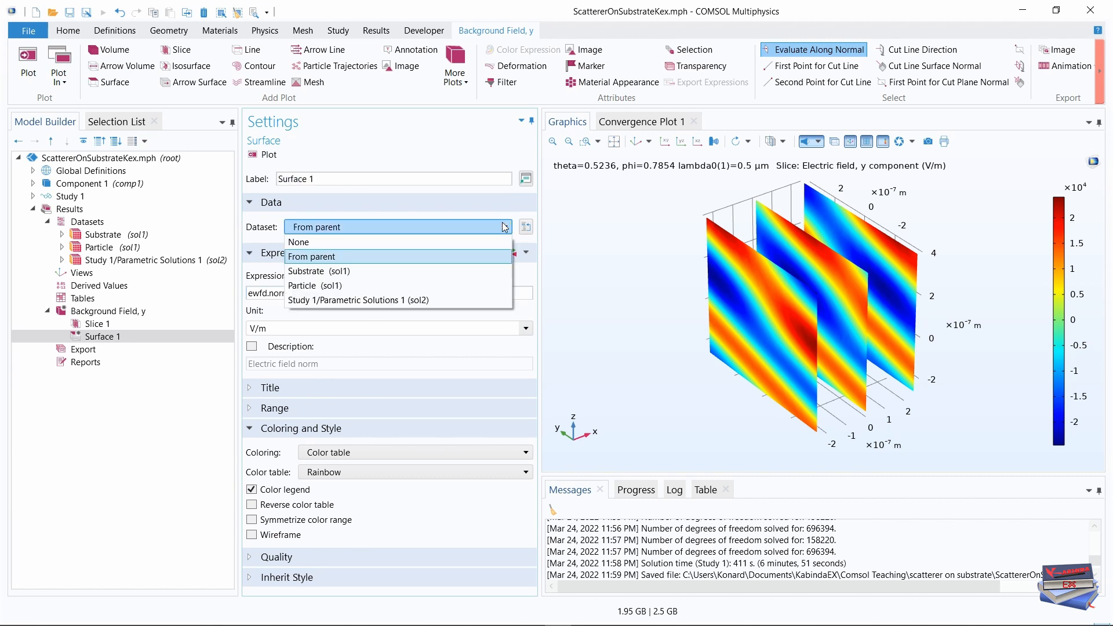
pyautogui.click(362, 272)
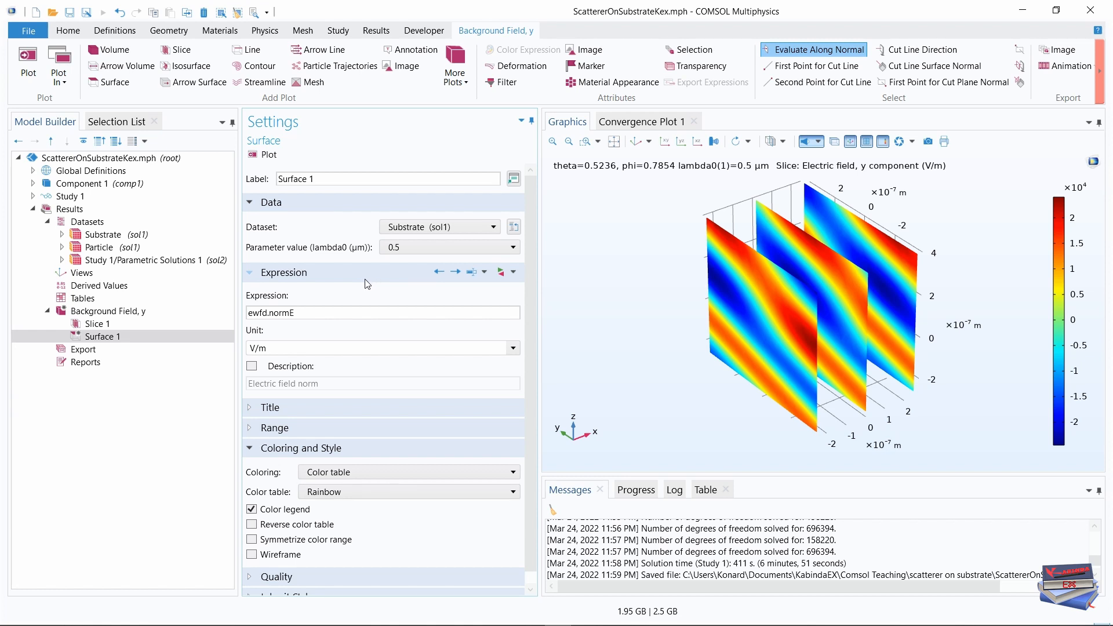
# Step: Replace the surface plot's expression with the constant 1
pyautogui.click(295, 313)
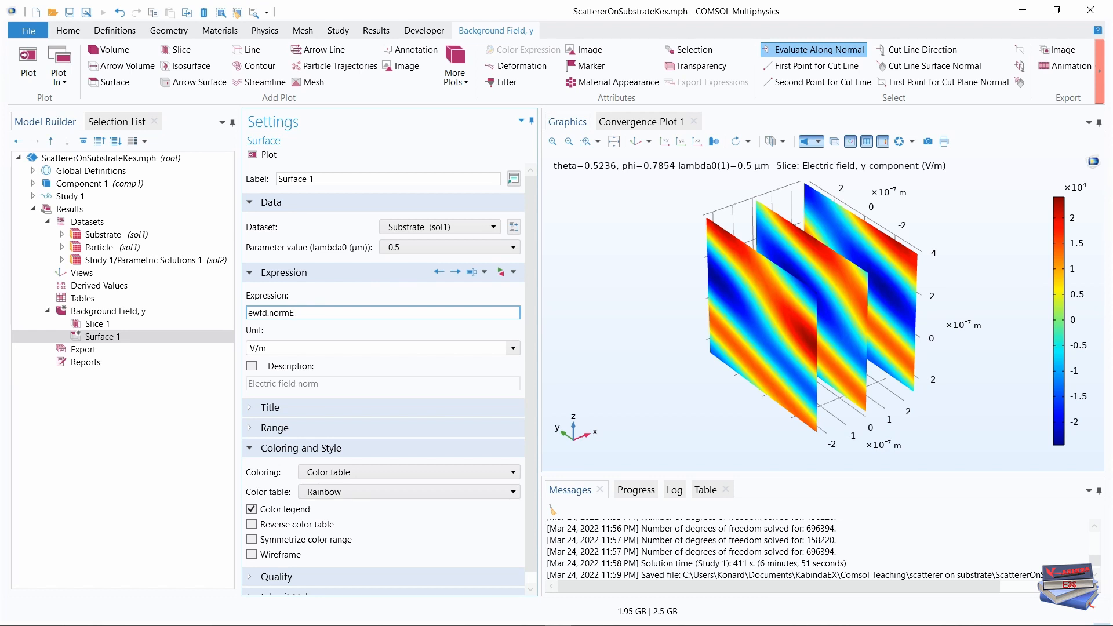
pyautogui.doubleClick(286, 313)
pyautogui.write('1')
pyautogui.click(183, 421)
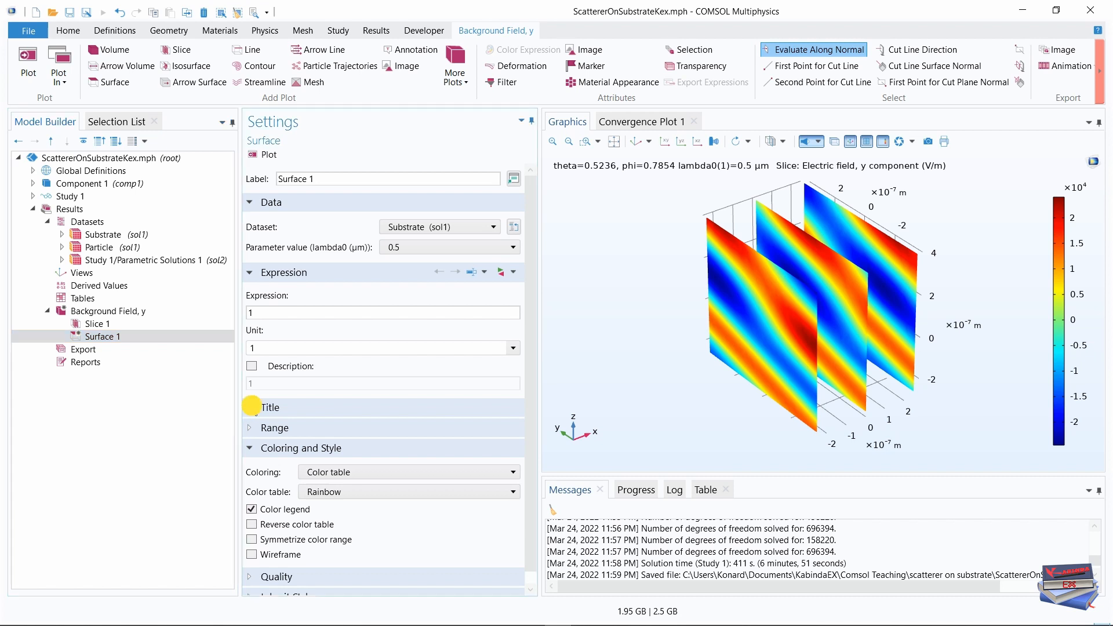
# Step: Set the title type of the Background Field, y group's surface plot to None
pyautogui.click(255, 408)
pyautogui.moveTo(528, 291); pyautogui.dragTo(499, 371)
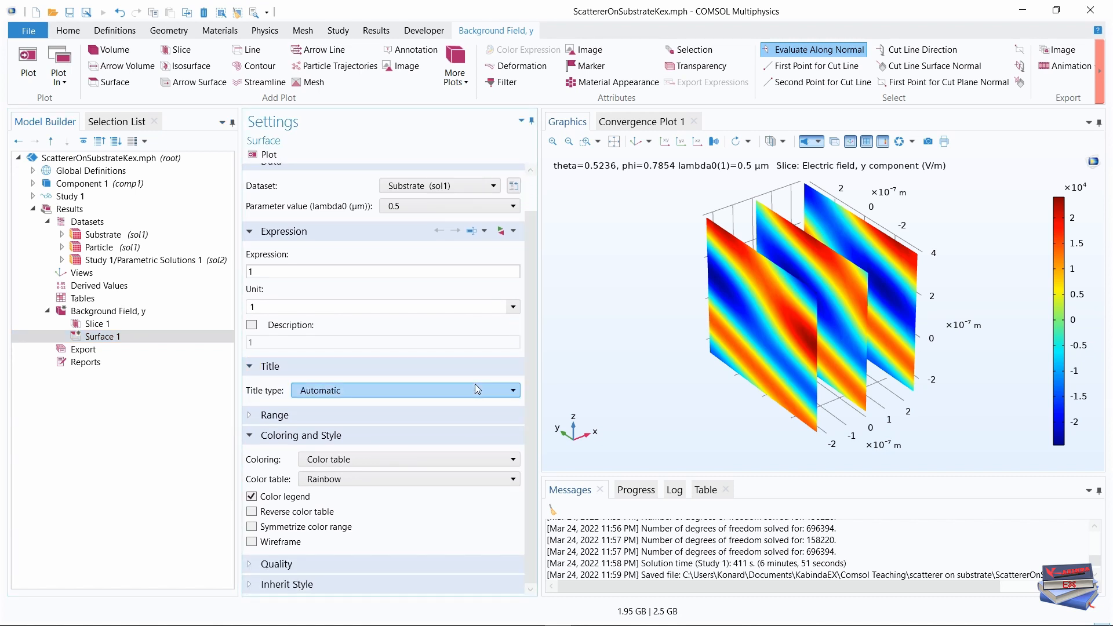
pyautogui.click(491, 388)
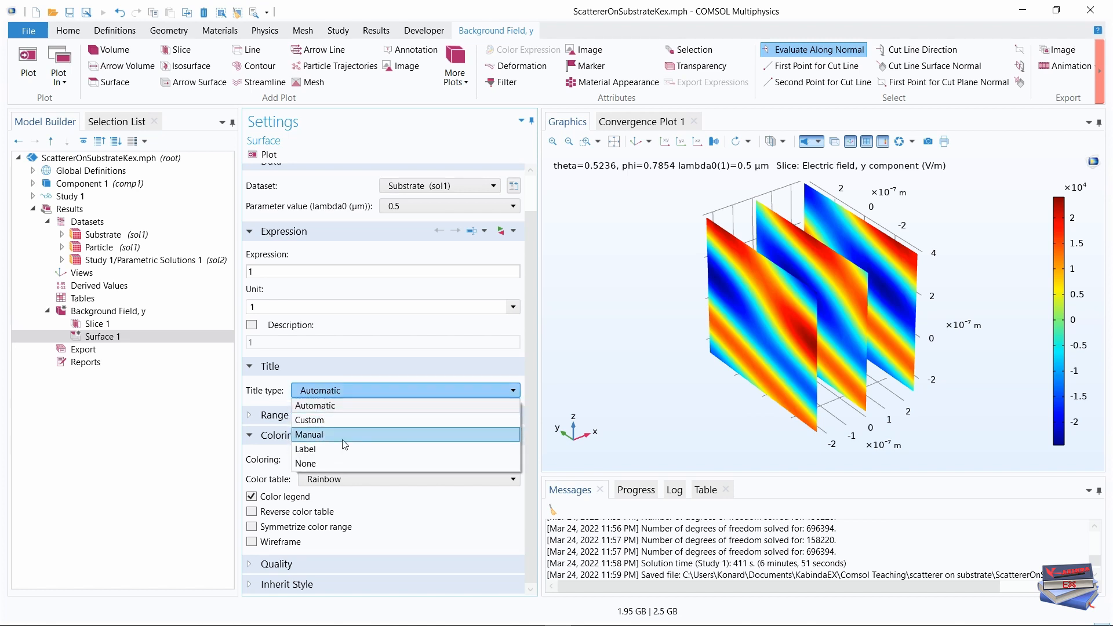
pyautogui.click(322, 464)
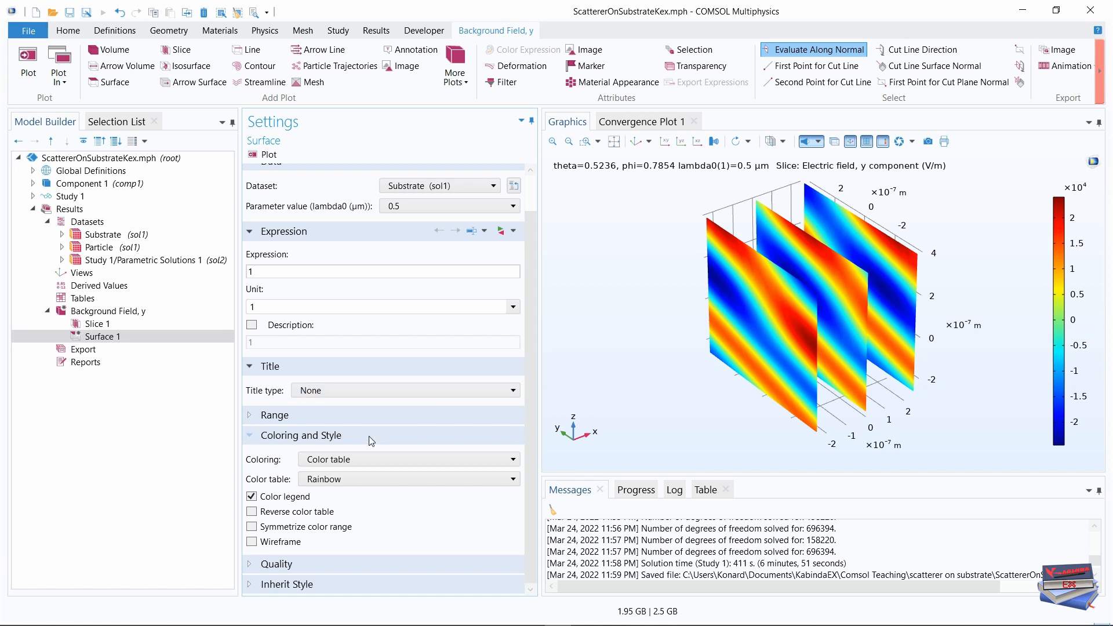
# Step: Give the substrate surface a uniform gray coloring and plot it
pyautogui.click(398, 459)
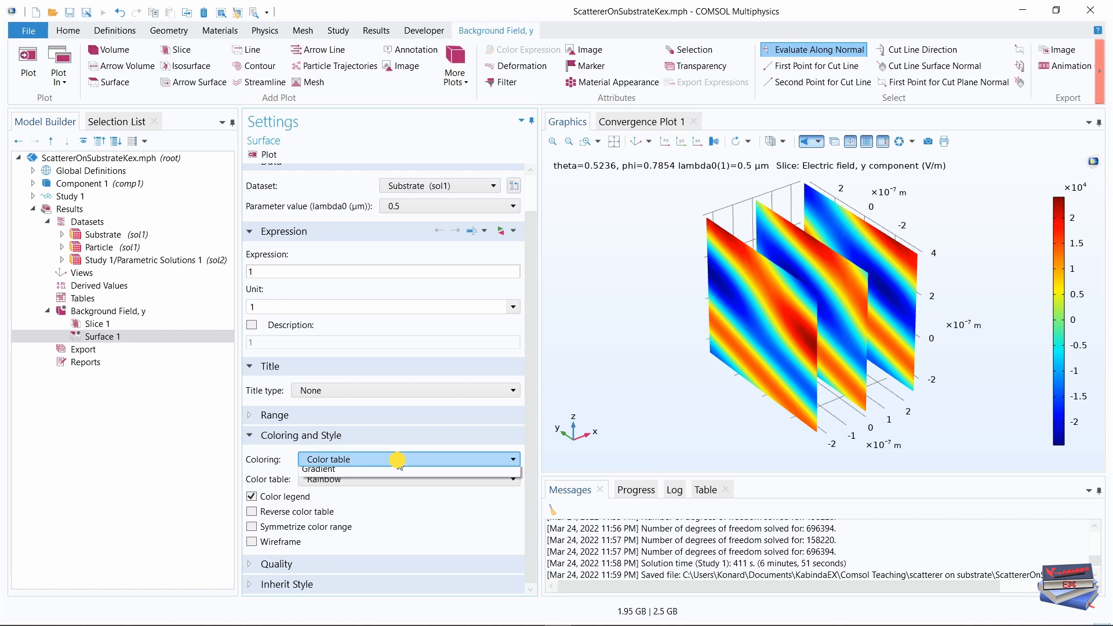
pyautogui.click(347, 487)
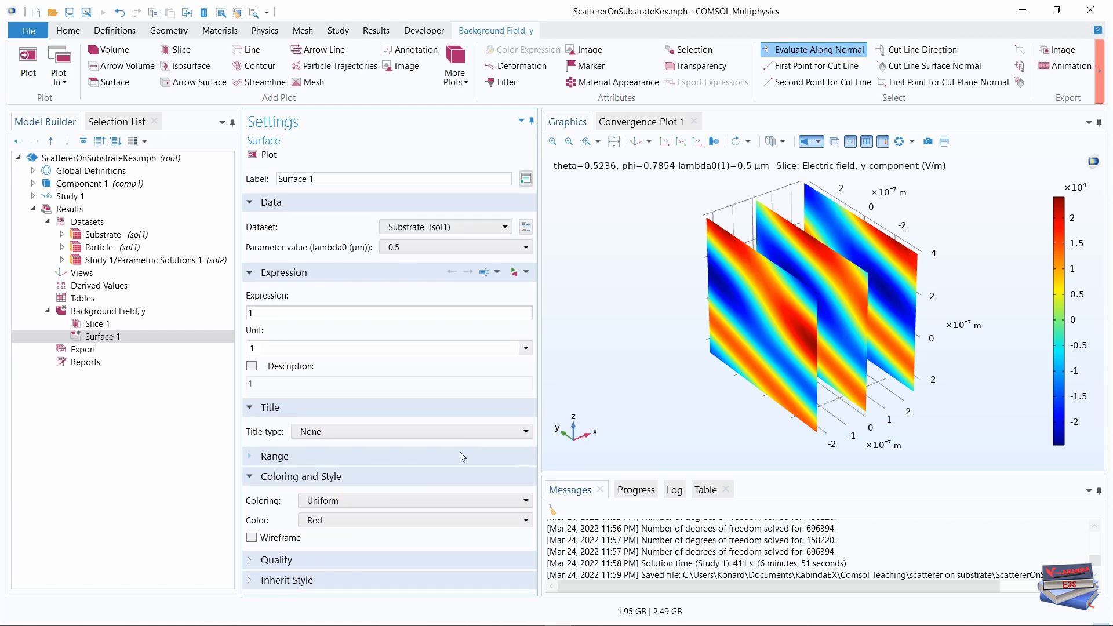
pyautogui.click(452, 520)
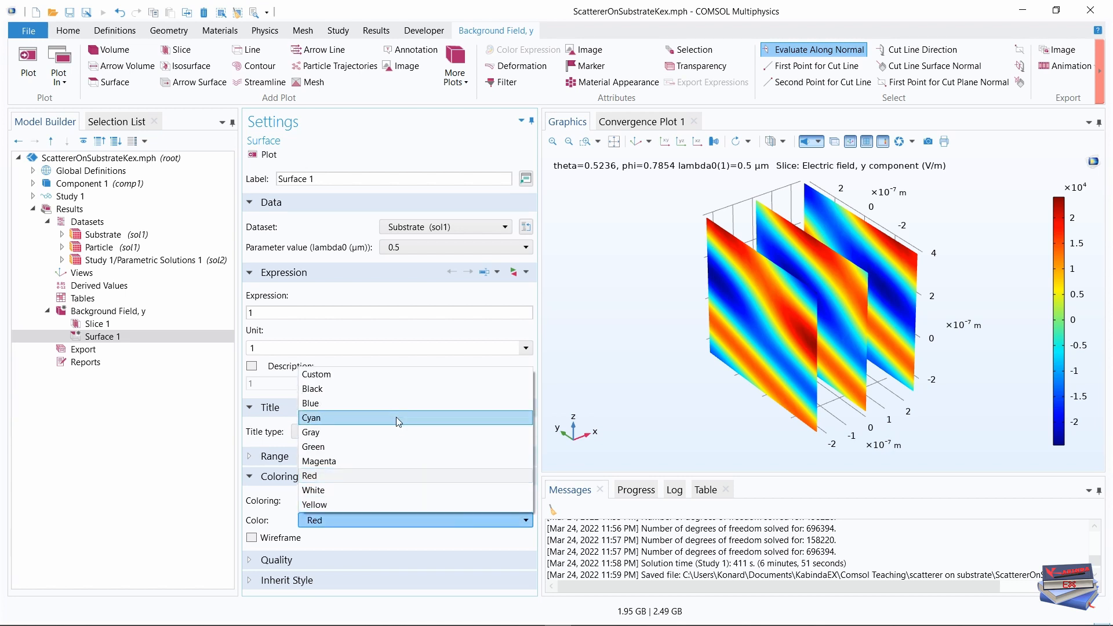
pyautogui.click(368, 432)
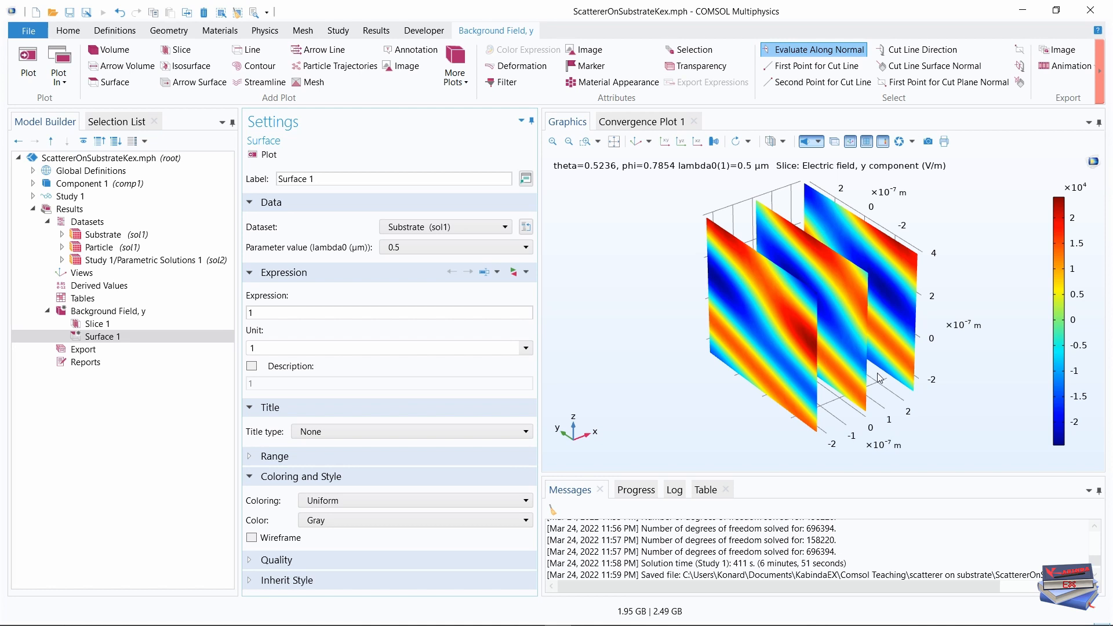
pyautogui.moveTo(961, 394); pyautogui.dragTo(927, 388)
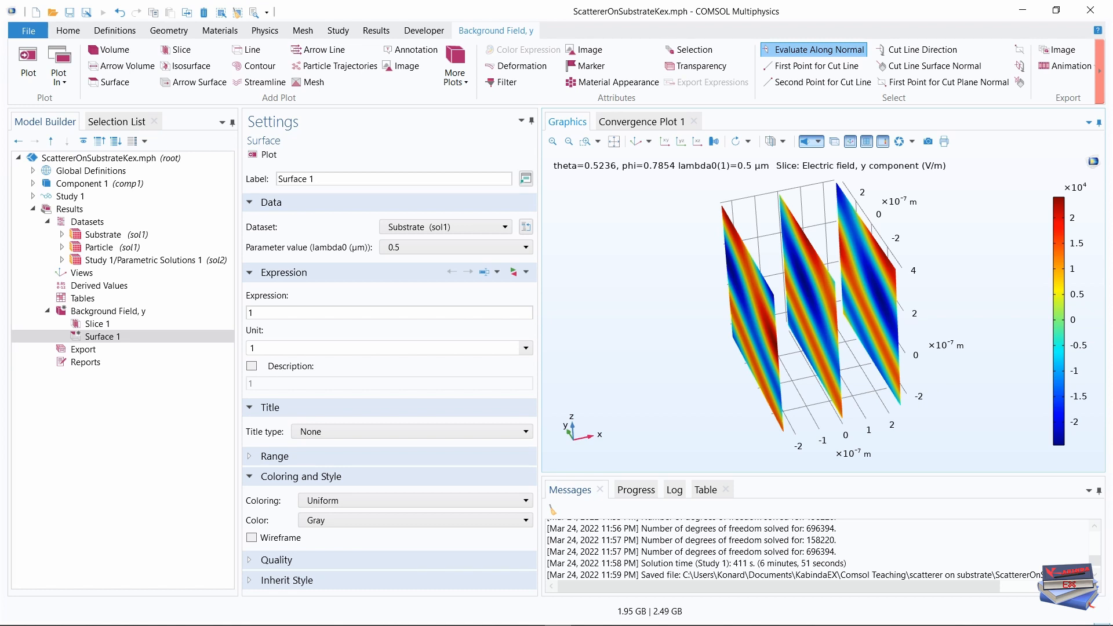
pyautogui.click(266, 154)
pyautogui.moveTo(931, 373); pyautogui.dragTo(940, 348)
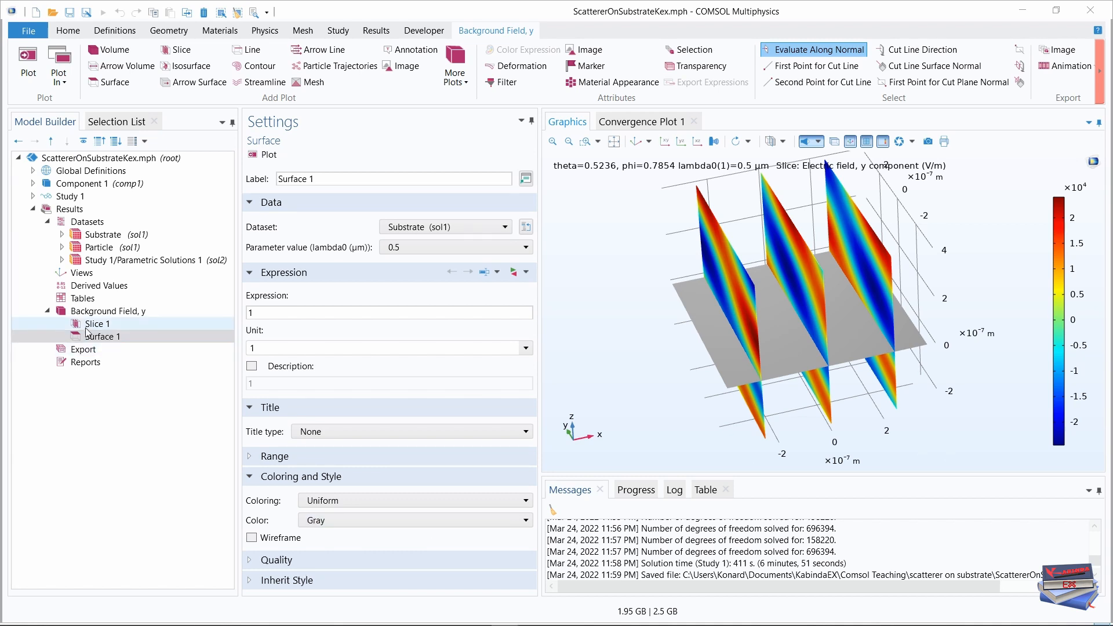
# Step: Duplicate the Background Field, y plot group
pyautogui.click(48, 222)
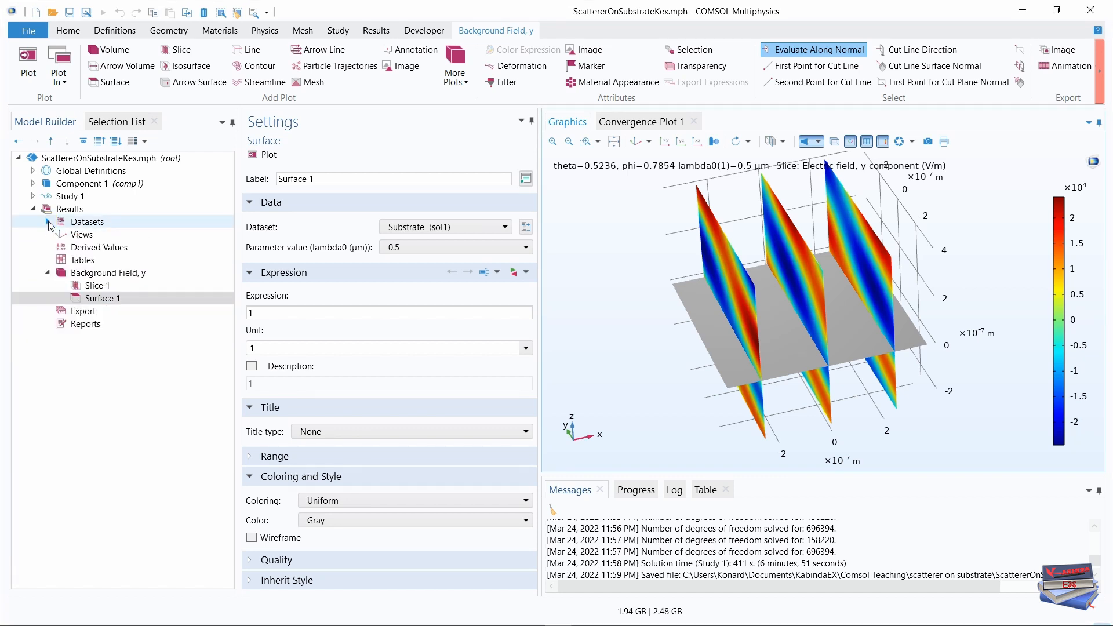
pyautogui.click(48, 272)
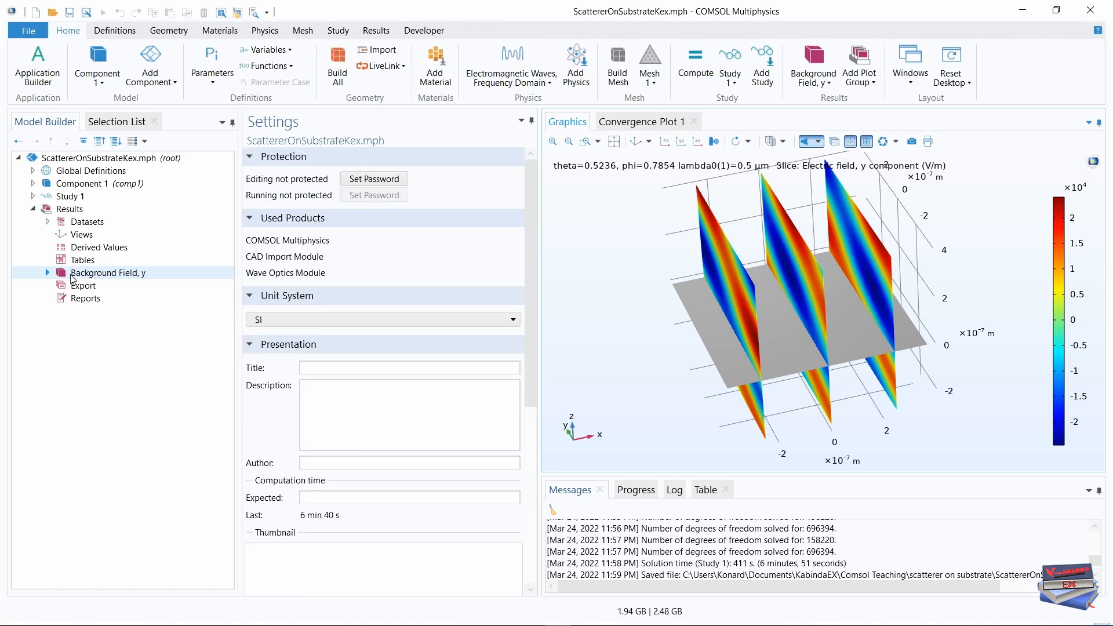
pyautogui.rightClick(102, 279)
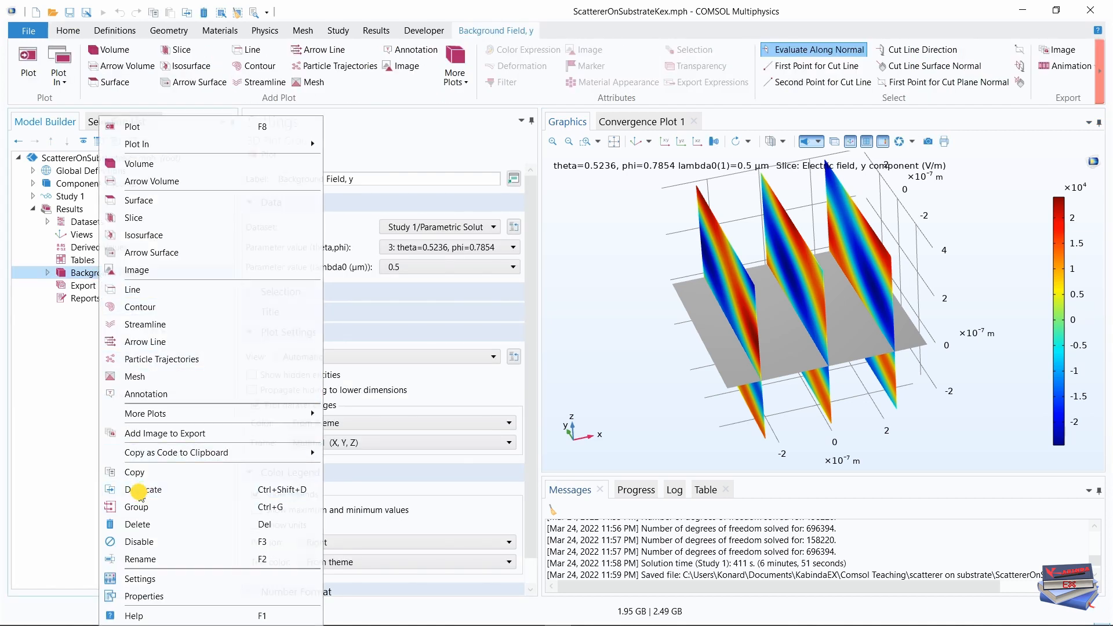
pyautogui.click(142, 489)
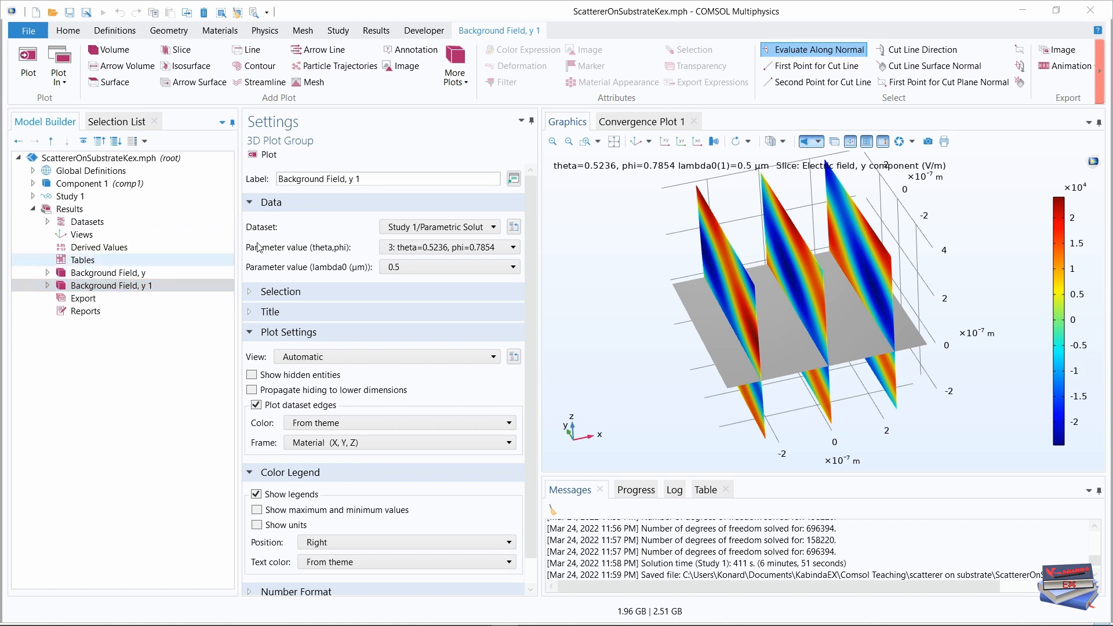
# Step: Rename the duplicated 3D plot group as Field
pyautogui.moveTo(361, 179); pyautogui.dragTo(266, 174)
pyautogui.doubleClick(296, 183)
pyautogui.press('BackSpace')
pyautogui.moveTo(314, 179); pyautogui.dragTo(298, 177)
pyautogui.press('BackSpace')
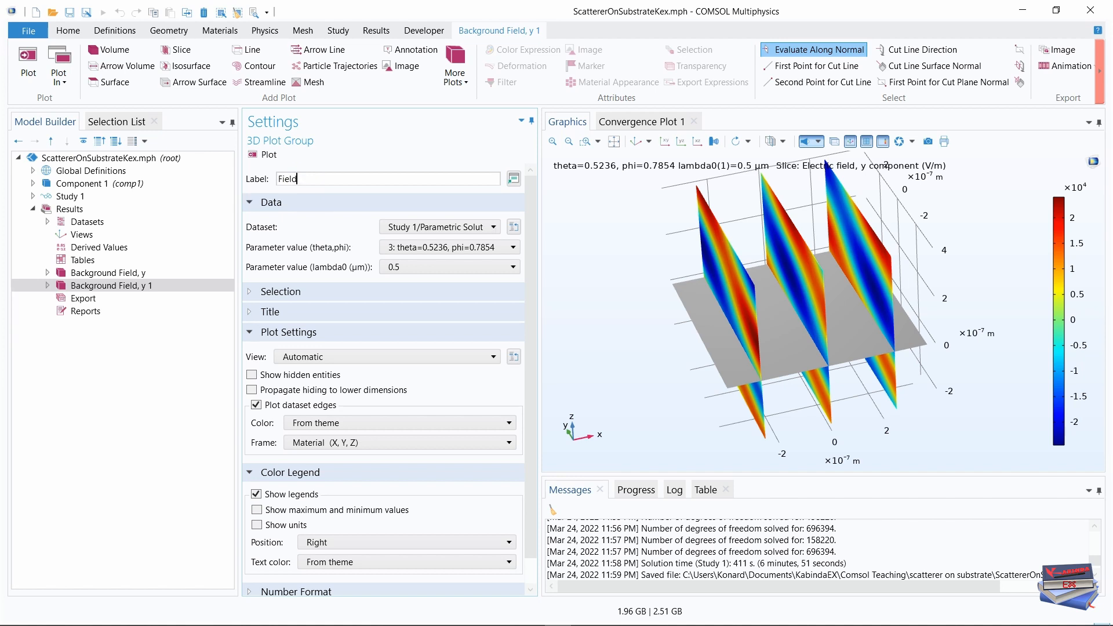
pyautogui.press('Return')
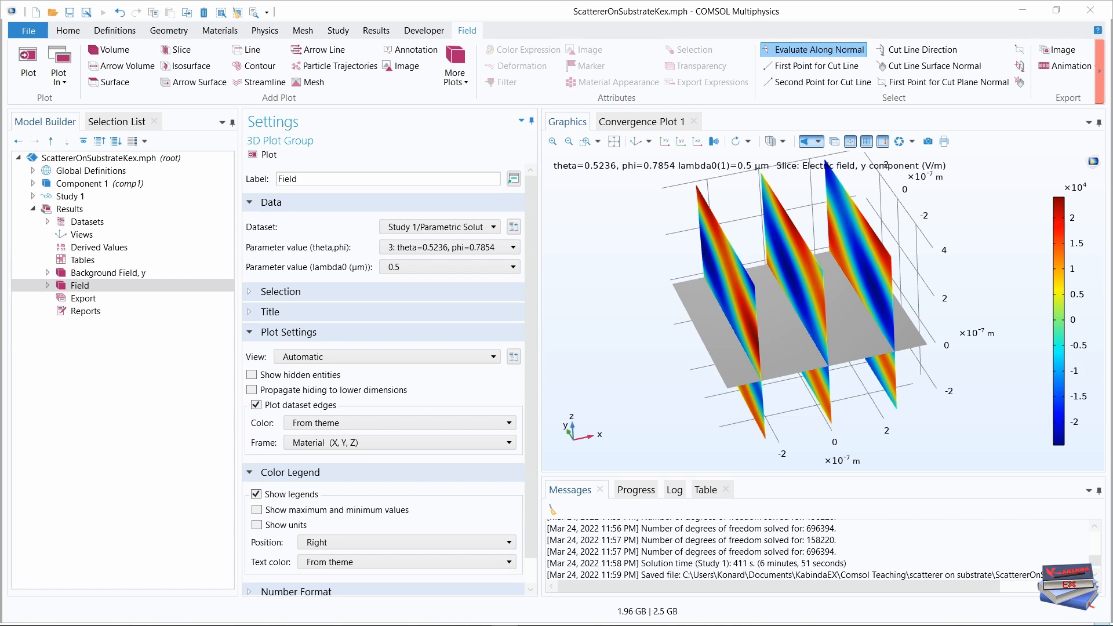
# Step: Set the expression of the Field group's slice to the electric field norm, ewfd.normE, and plot it
pyautogui.click(48, 285)
pyautogui.click(95, 298)
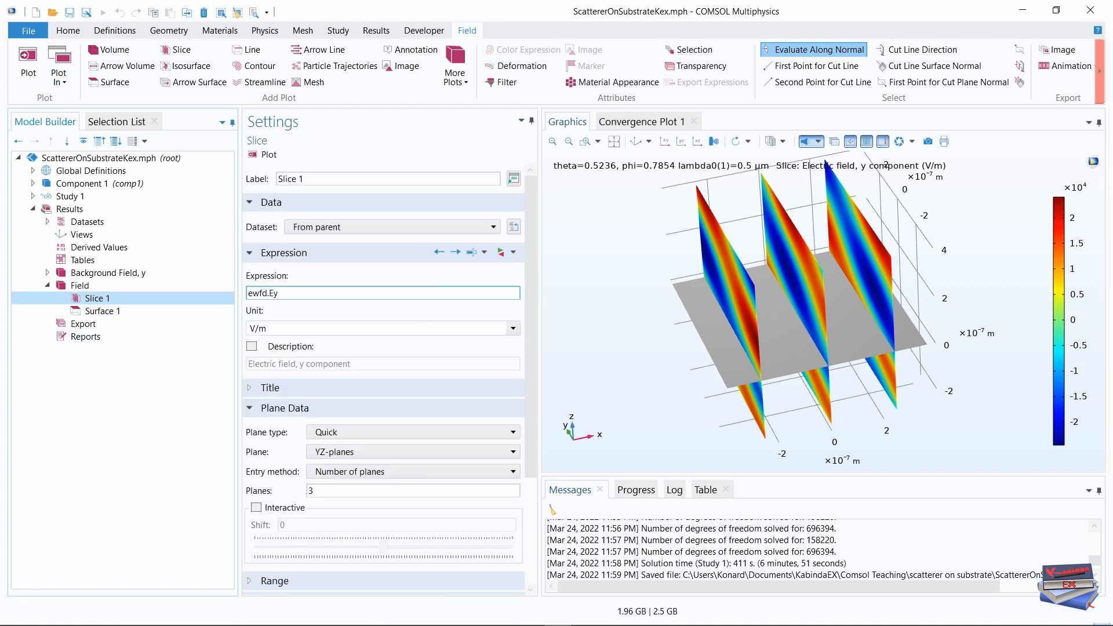
pyautogui.click(512, 254)
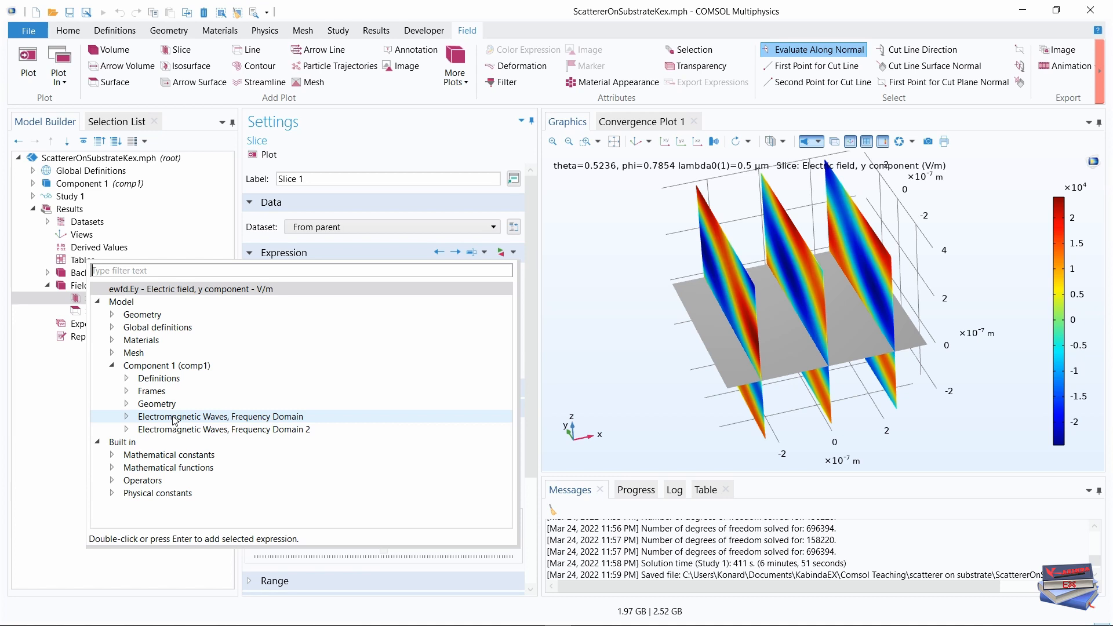
pyautogui.click(127, 417)
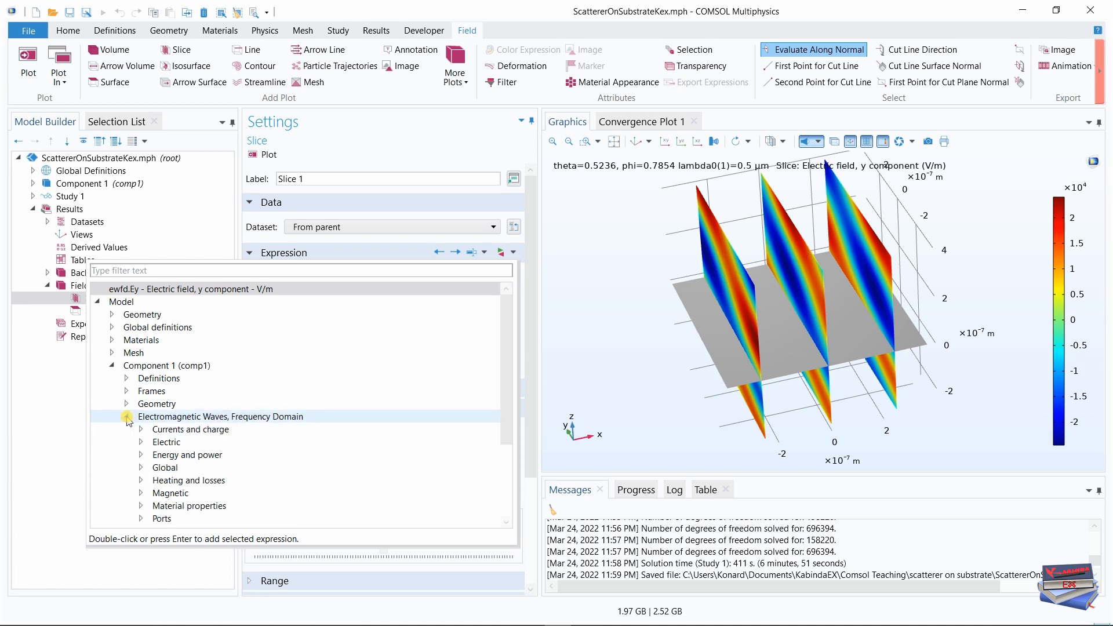
pyautogui.click(141, 443)
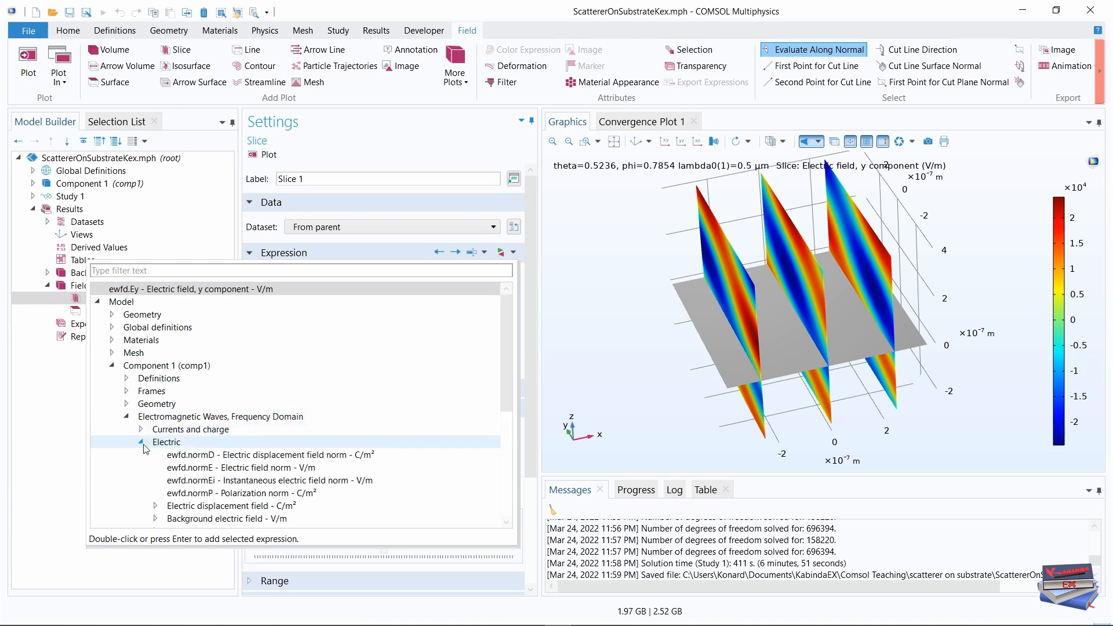
pyautogui.scroll(-1, 194, 471)
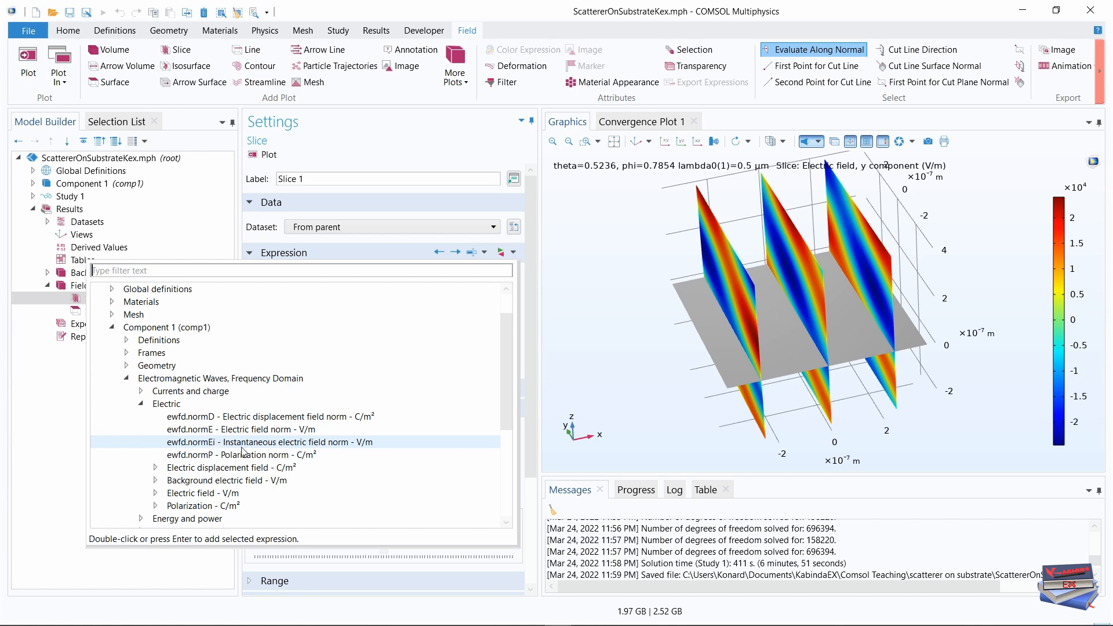
pyautogui.scroll(-2, 301, 443)
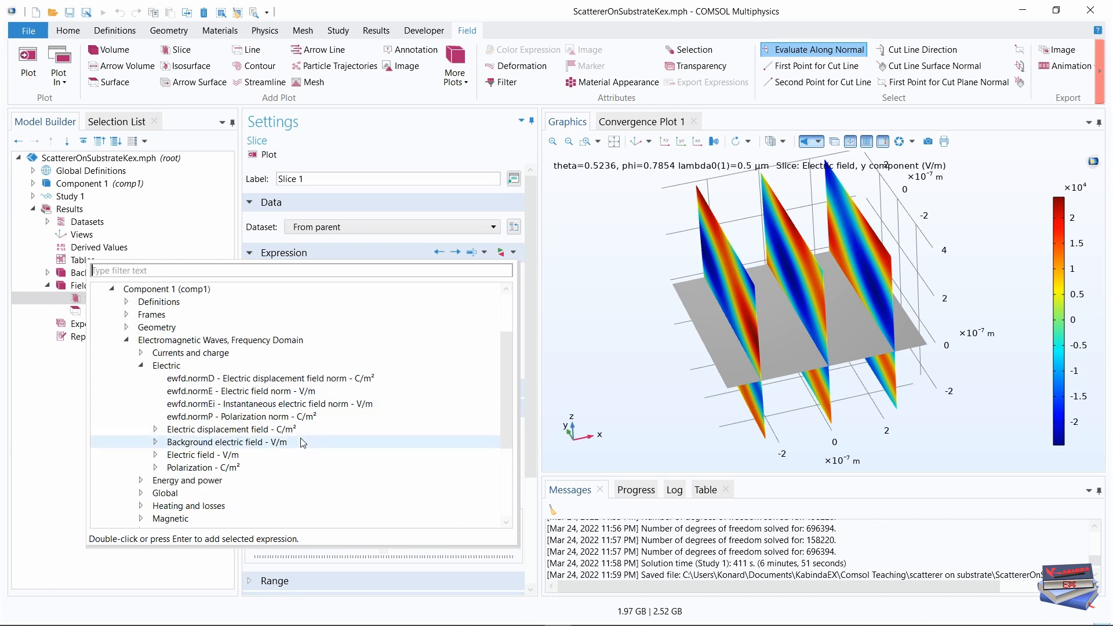
pyautogui.click(156, 417)
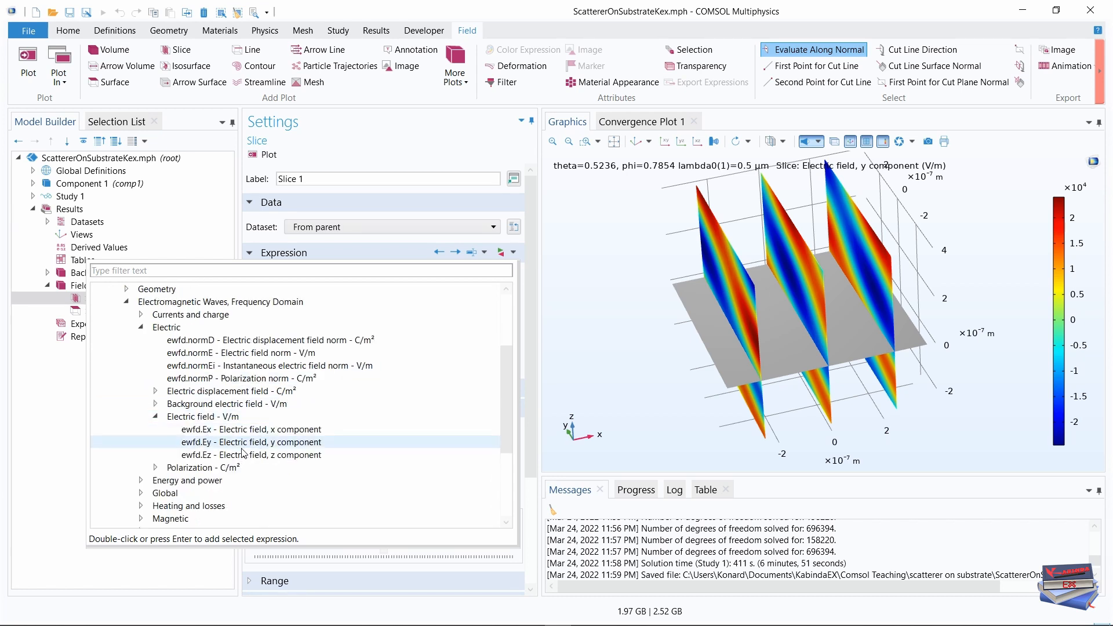
pyautogui.click(227, 355)
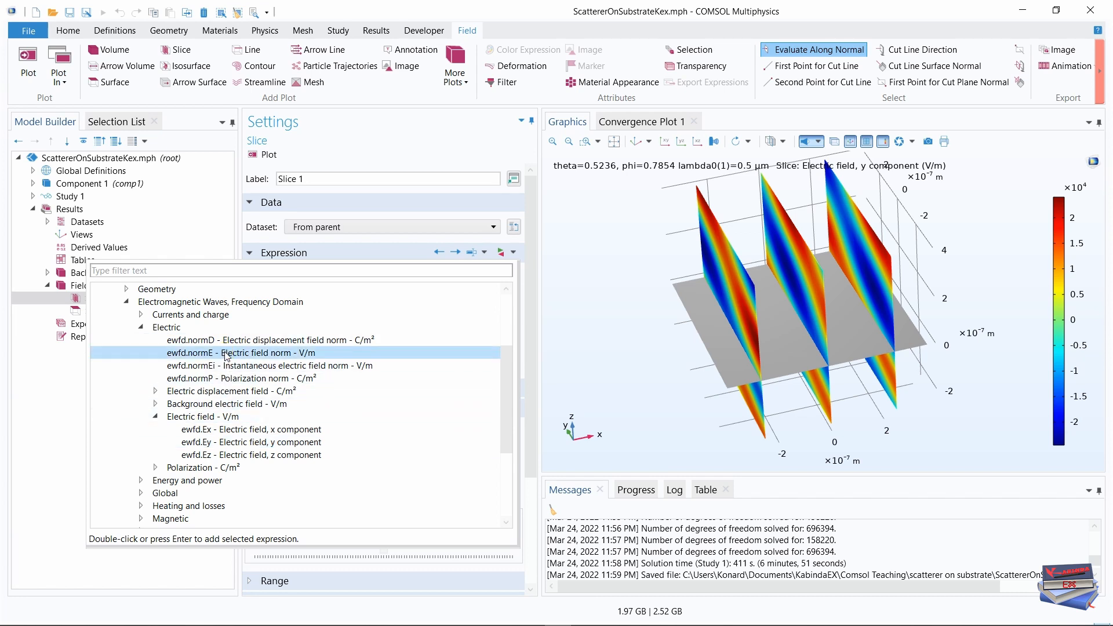
pyautogui.doubleClick(226, 355)
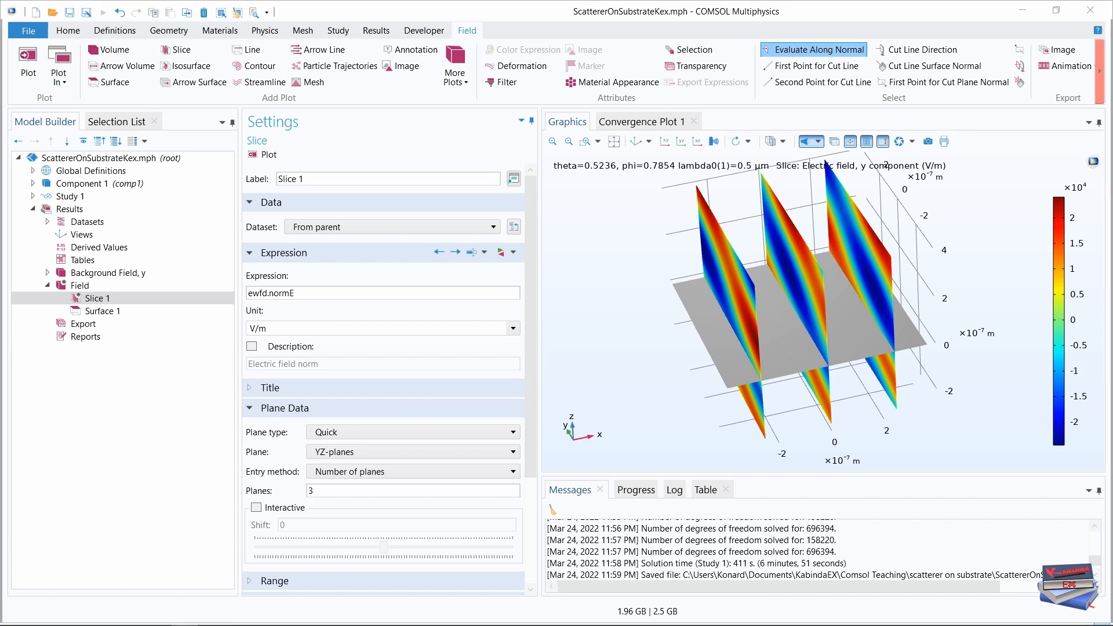
pyautogui.click(266, 154)
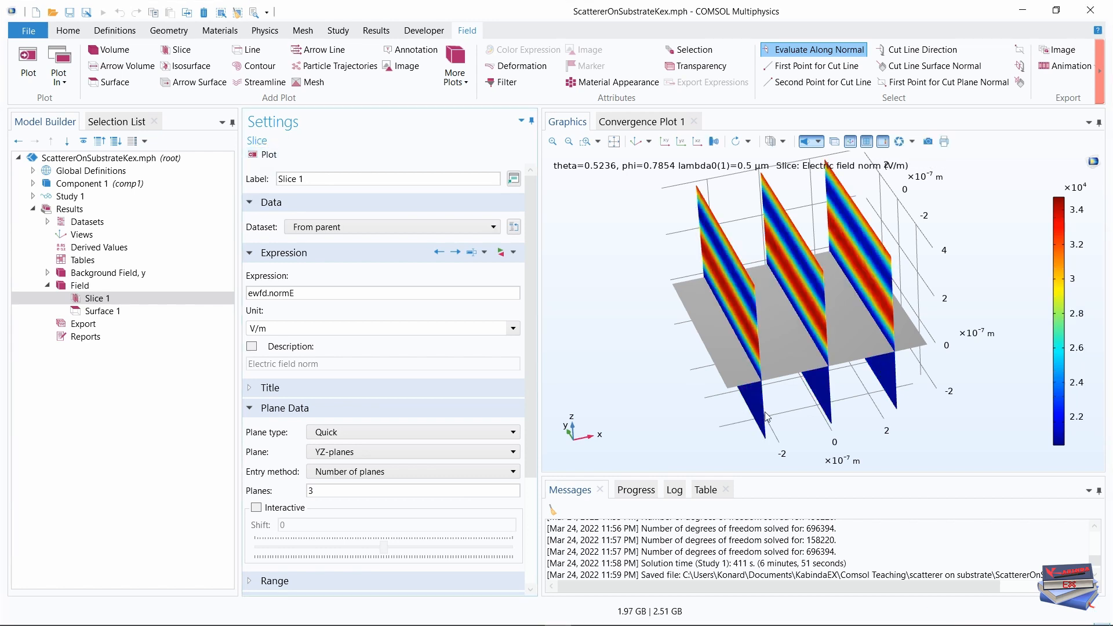
# Step: Restore the default 3D view of the Field plot and save the model file
pyautogui.moveTo(682, 332)
pyautogui.mouseDown()
pyautogui.moveTo(684, 298)
pyautogui.moveTo(696, 306)
pyautogui.moveTo(668, 332)
pyautogui.moveTo(715, 308)
pyautogui.moveTo(703, 323)
pyautogui.moveTo(651, 293)
pyautogui.moveTo(602, 292)
pyautogui.moveTo(661, 292)
pyautogui.moveTo(674, 313)
pyautogui.moveTo(641, 313)
pyautogui.moveTo(706, 313)
pyautogui.moveTo(689, 339)
pyautogui.mouseUp()
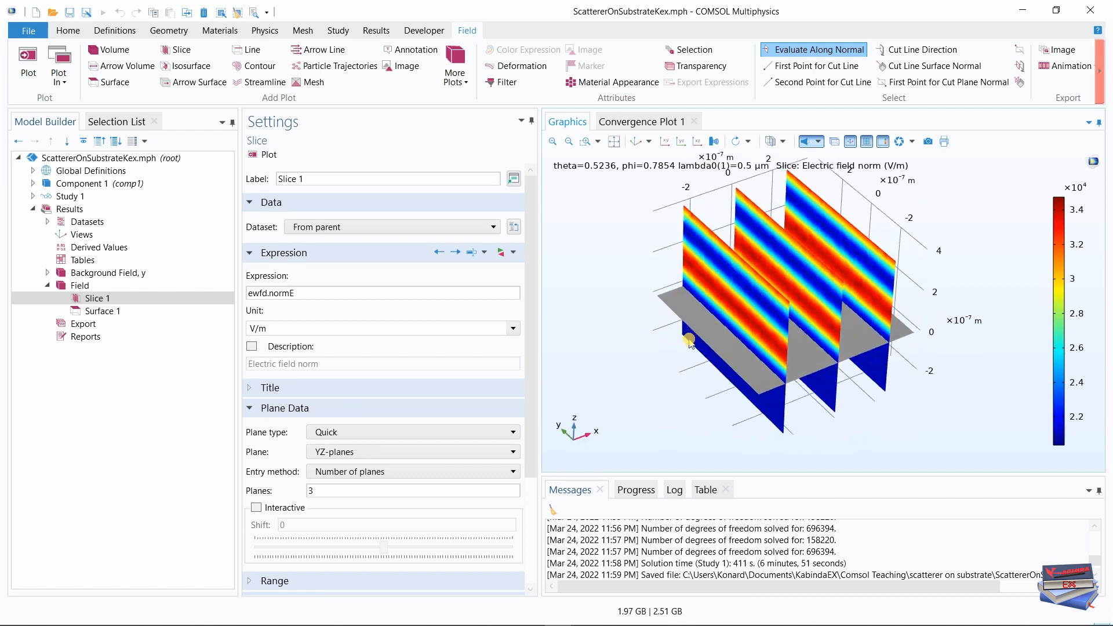
pyautogui.click(614, 142)
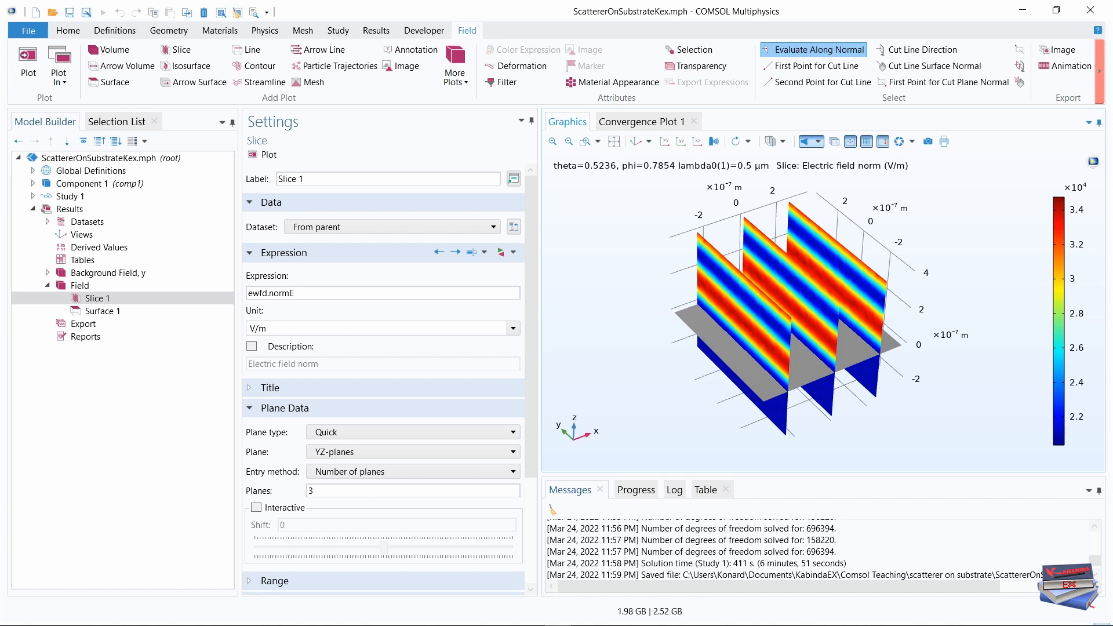
pyautogui.click(636, 142)
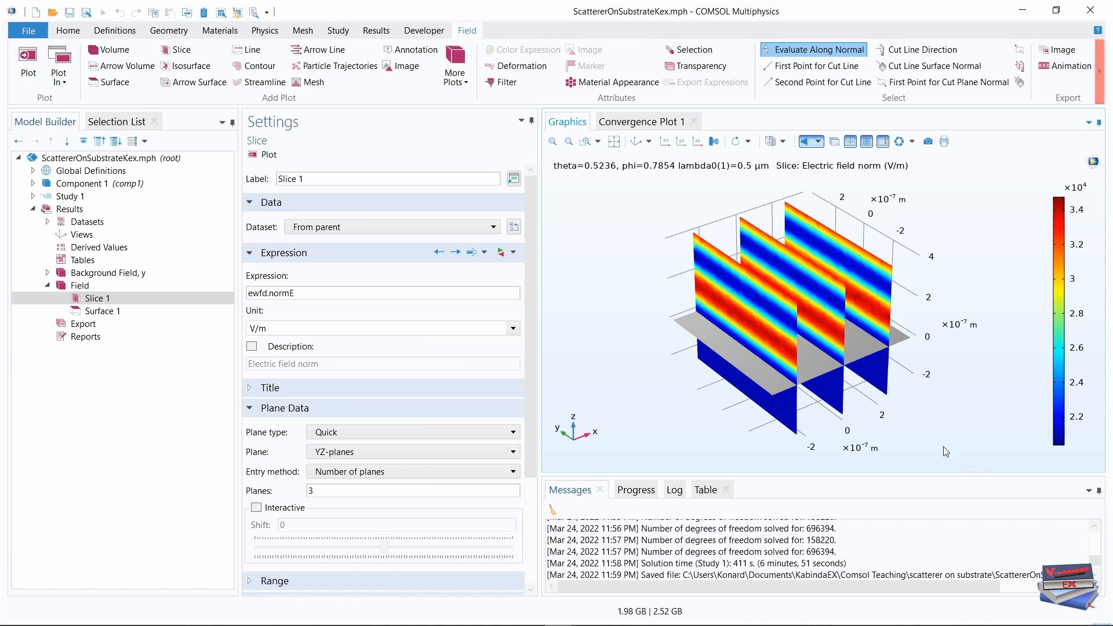
pyautogui.click(48, 286)
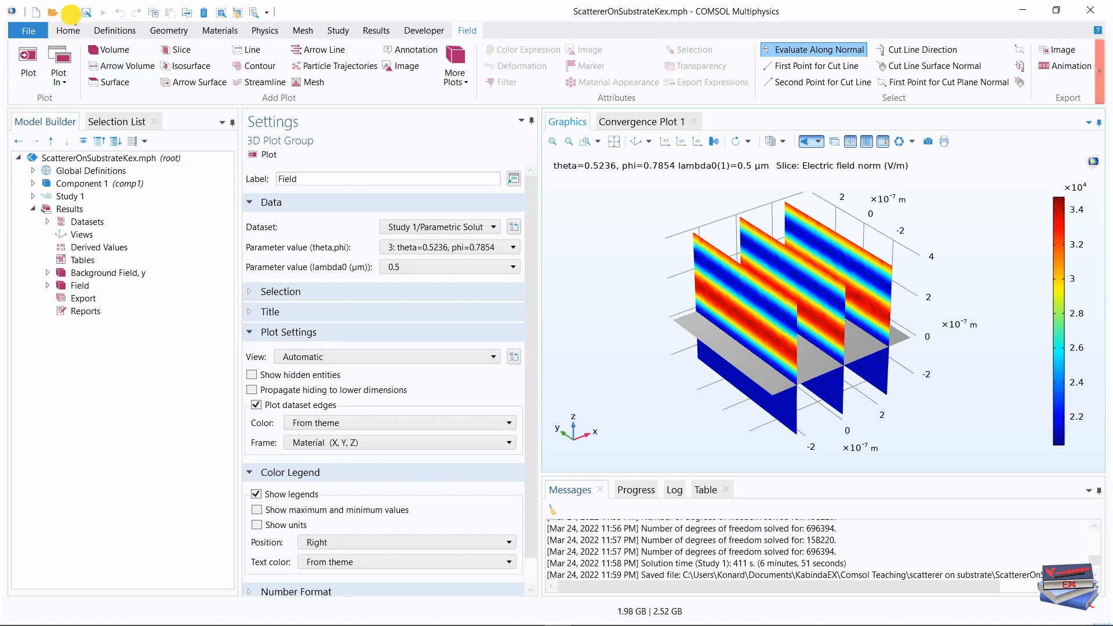
pyautogui.click(70, 13)
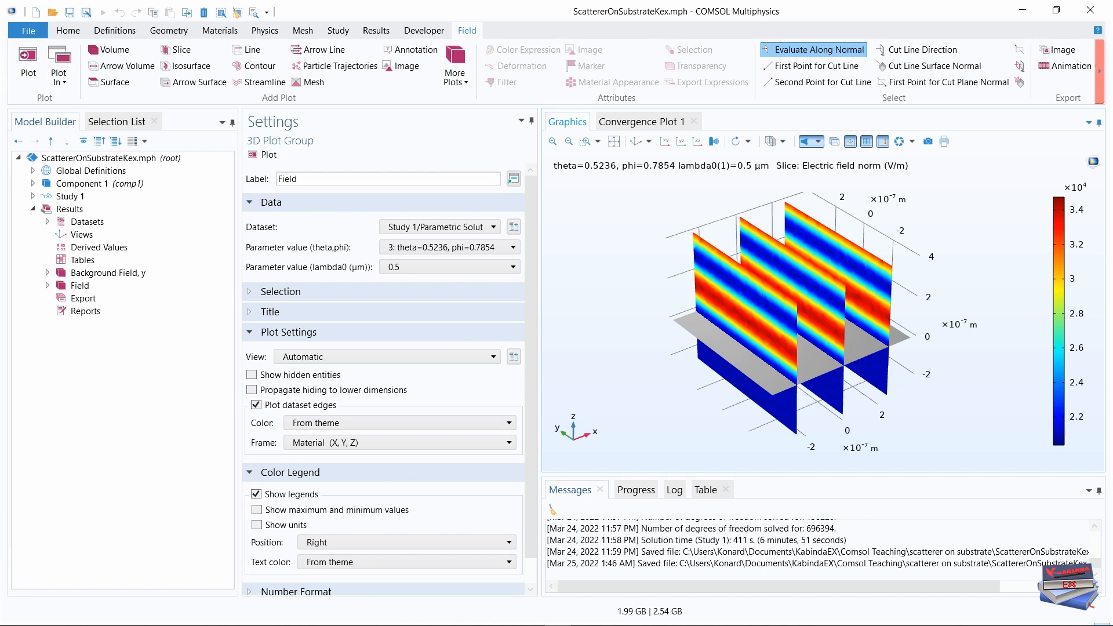
# Step: Add a Global Evaluation under Derived Values and set its dataset to Study 1/Parametric Solutions 1 (sol2)
pyautogui.click(376, 31)
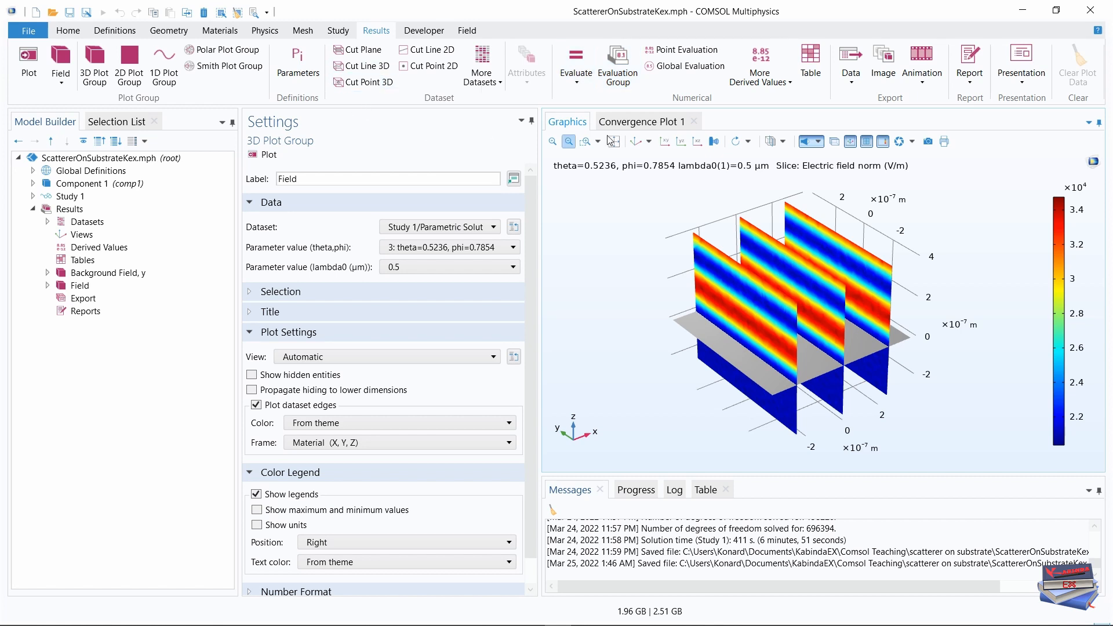
pyautogui.click(670, 68)
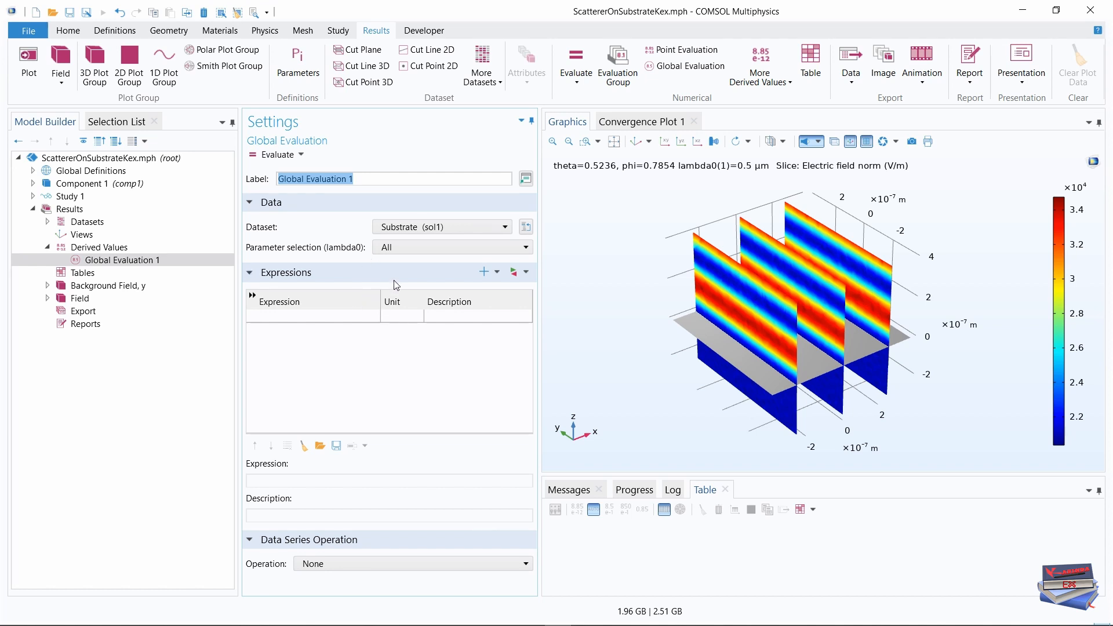
pyautogui.click(504, 228)
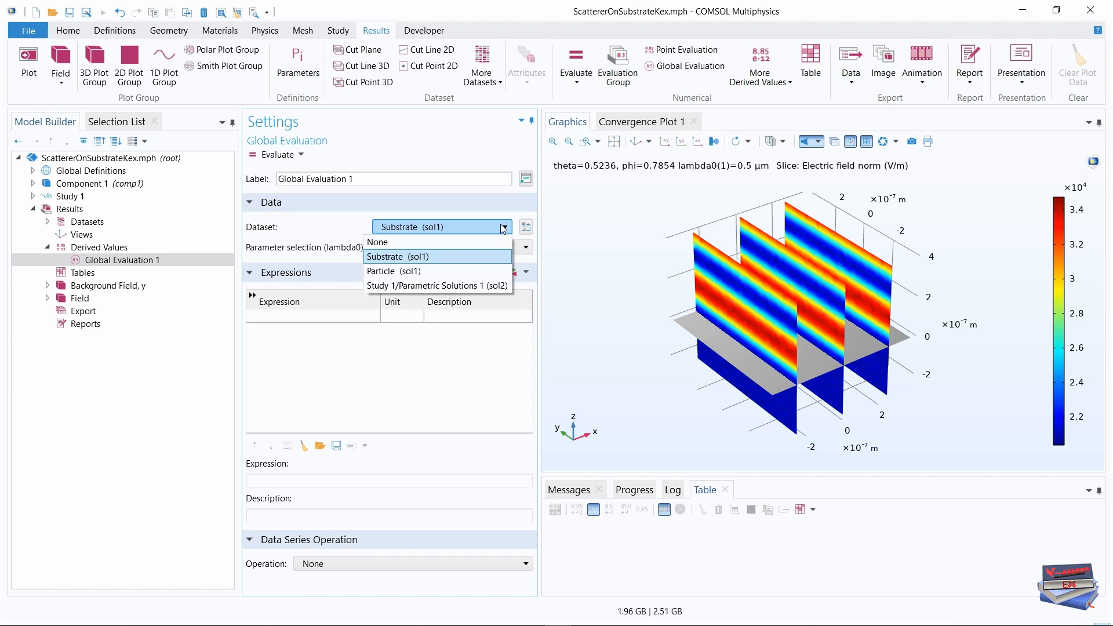
pyautogui.click(449, 286)
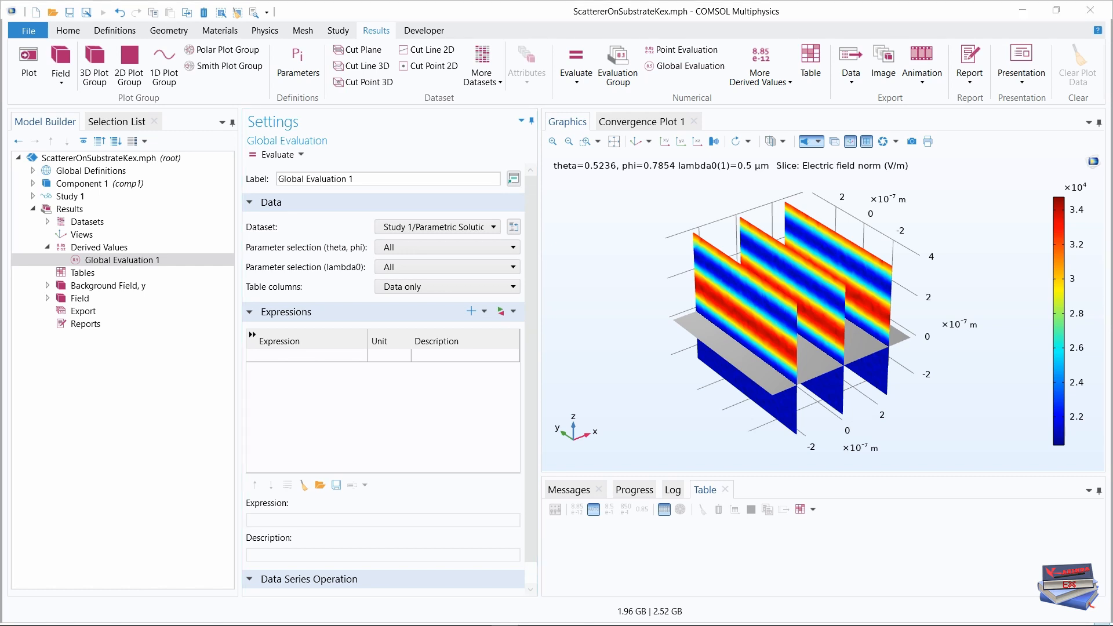
# Step: Evaluate the port 1 reflectance, ewfd.Rport_1, in the Global Evaluation and enlarge the results table area to show all rows
pyautogui.doubleClick(292, 355)
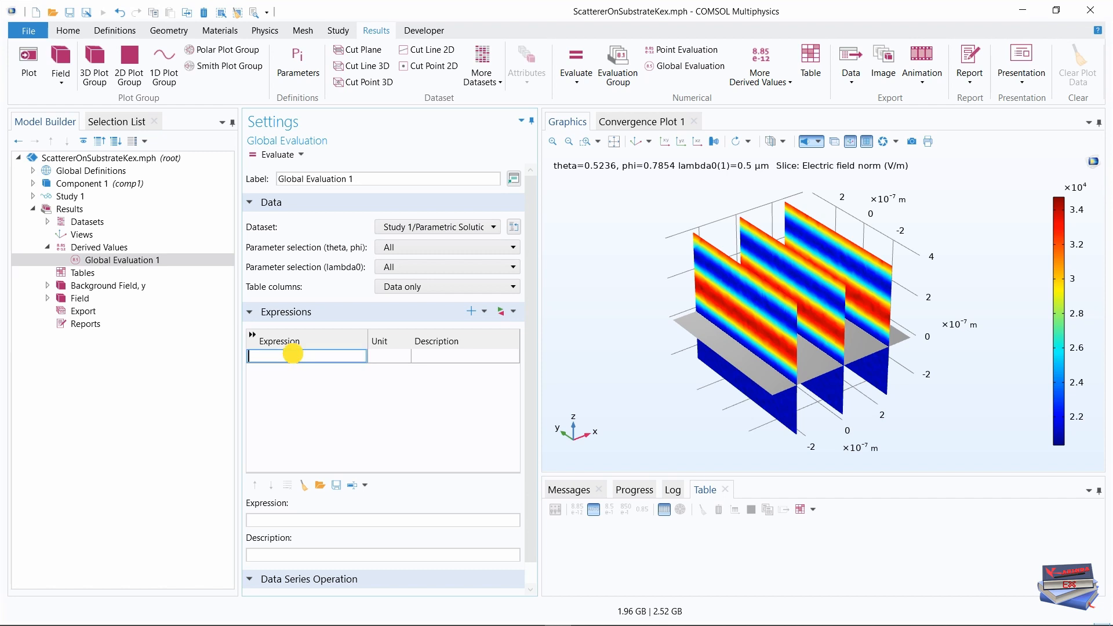
pyautogui.write('ewfd.Rport_1')
pyautogui.press('Return')
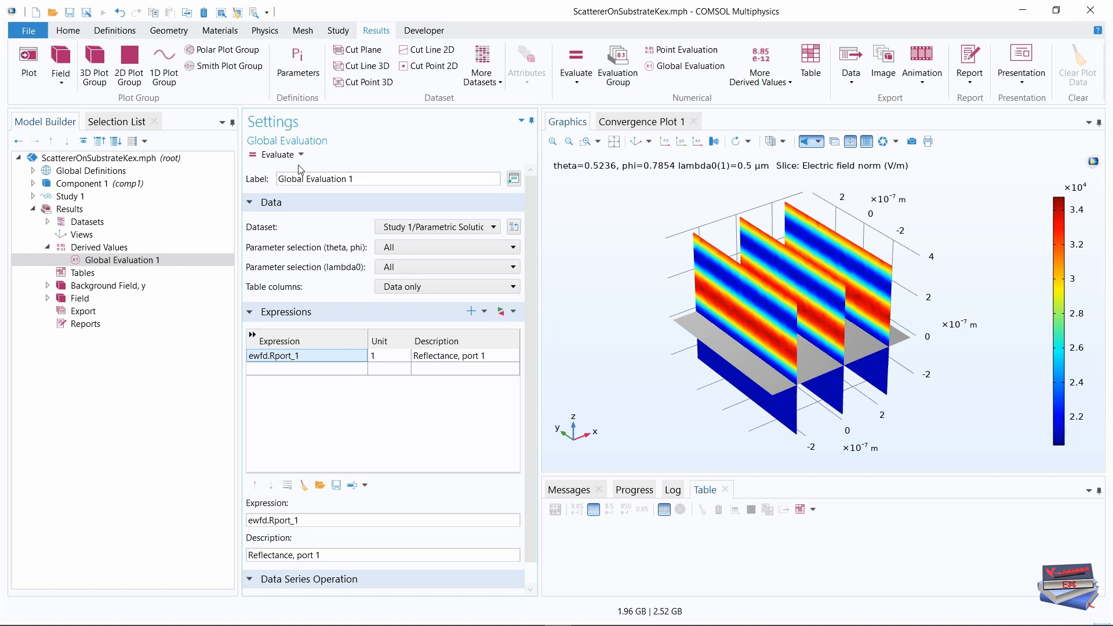
pyautogui.click(260, 155)
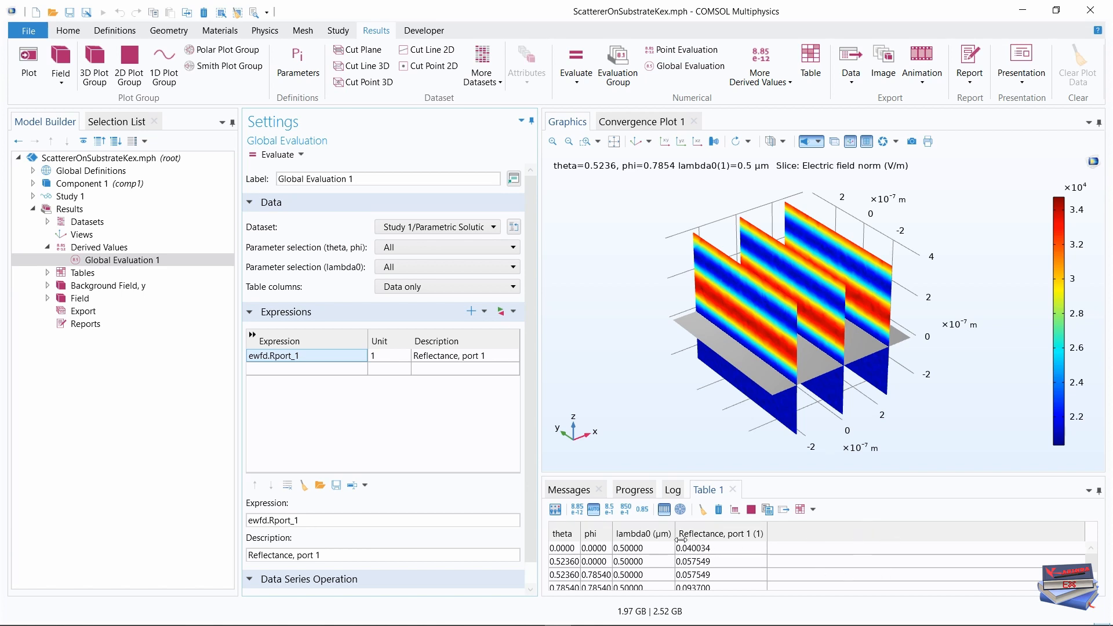
pyautogui.moveTo(747, 475); pyautogui.dragTo(746, 438)
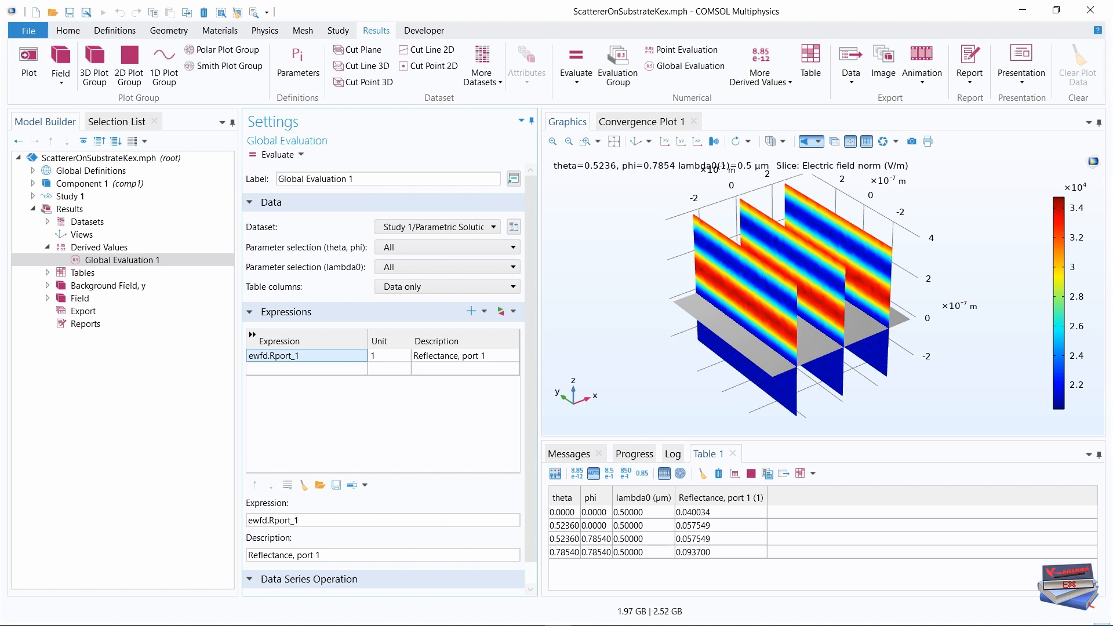
# Step: Duplicate the Background Field, y plot group
pyautogui.click(96, 286)
pyautogui.rightClick(97, 286)
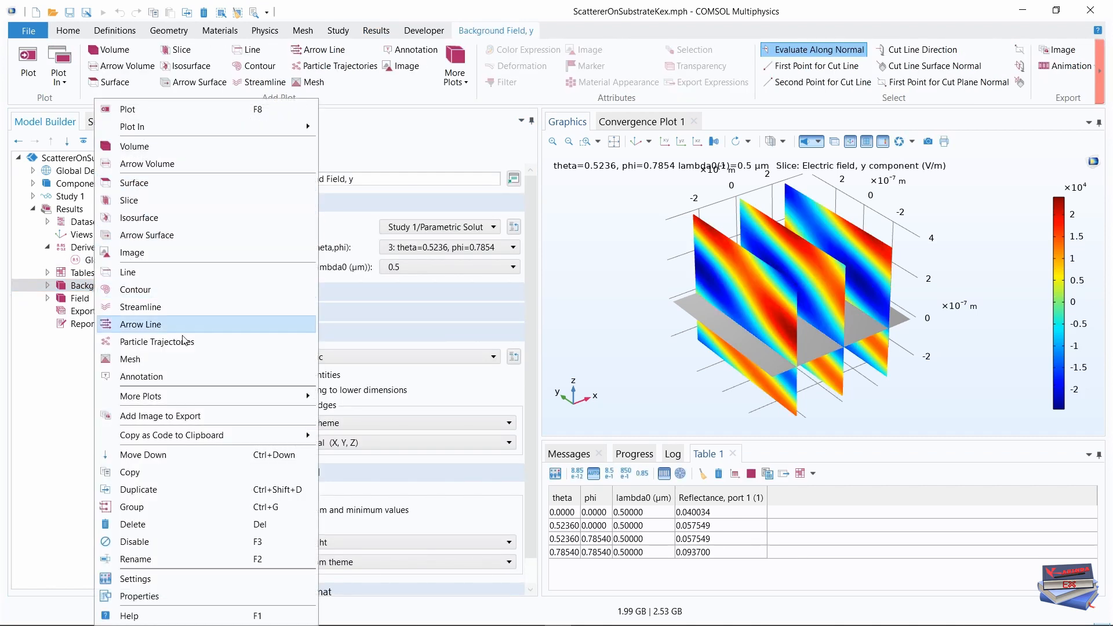
pyautogui.click(137, 491)
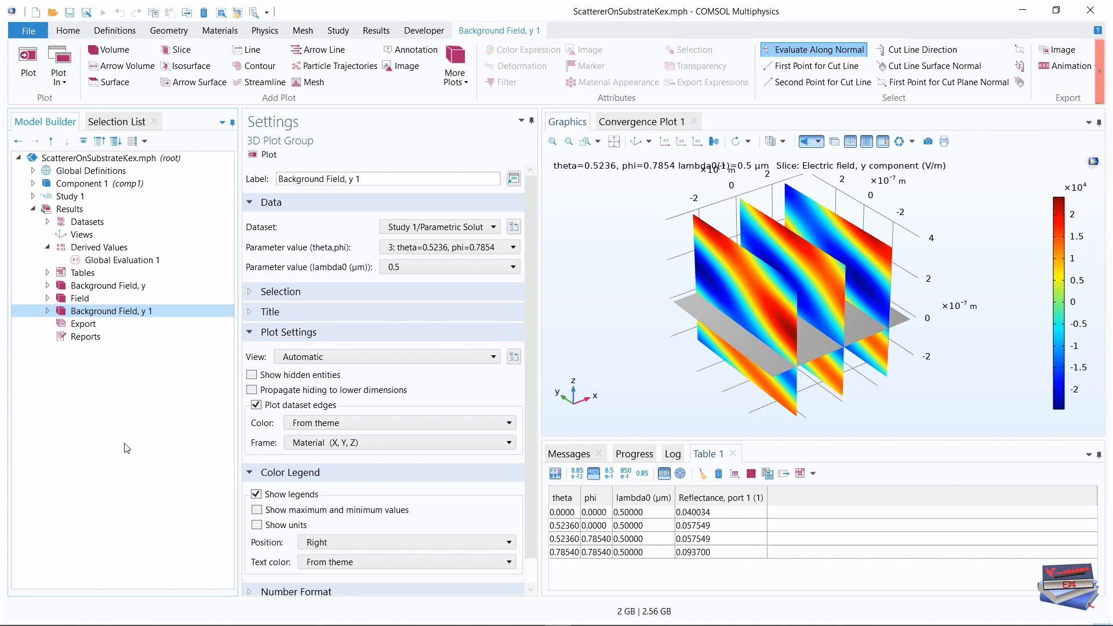
# Step: Rename the duplicated plot group as Total Field, y
pyautogui.click(319, 178)
pyautogui.doubleClick(319, 178)
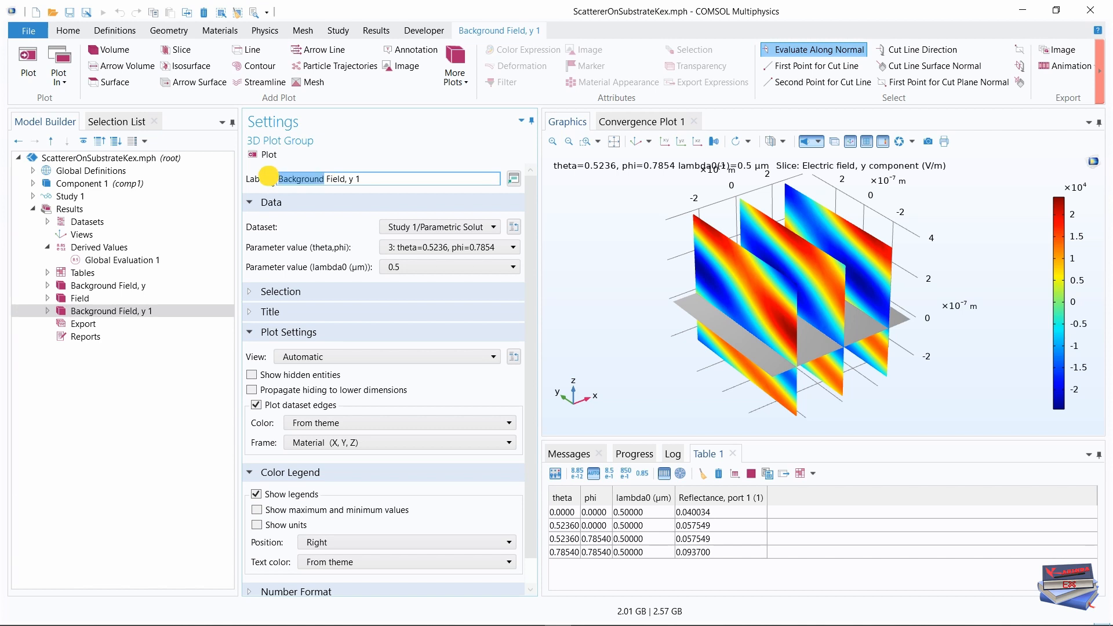
pyautogui.write('Tota')
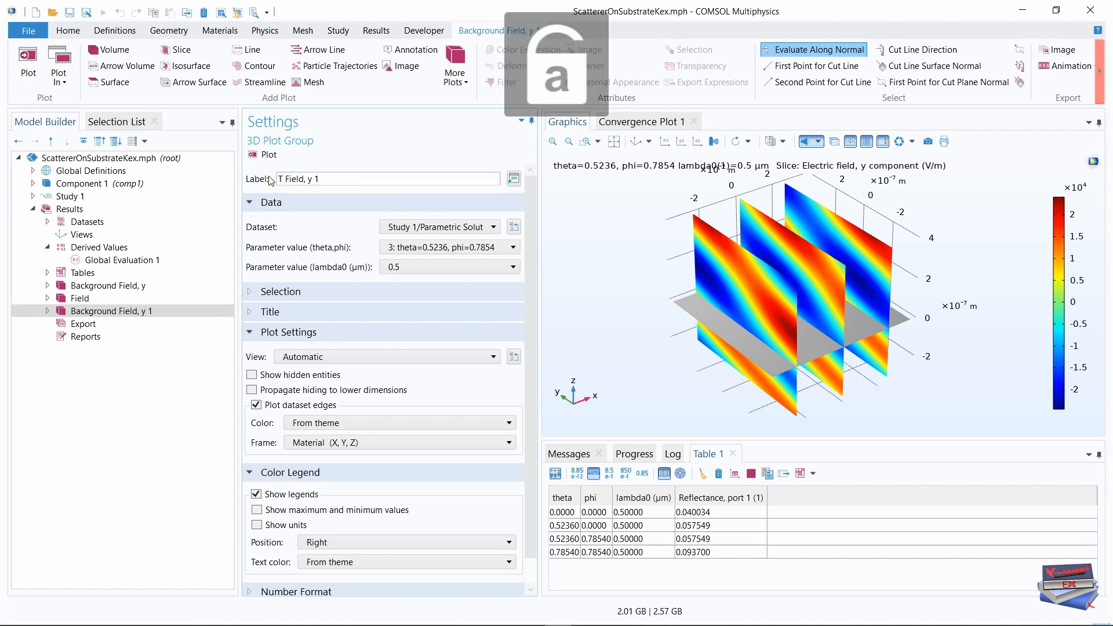
pyautogui.write('l')
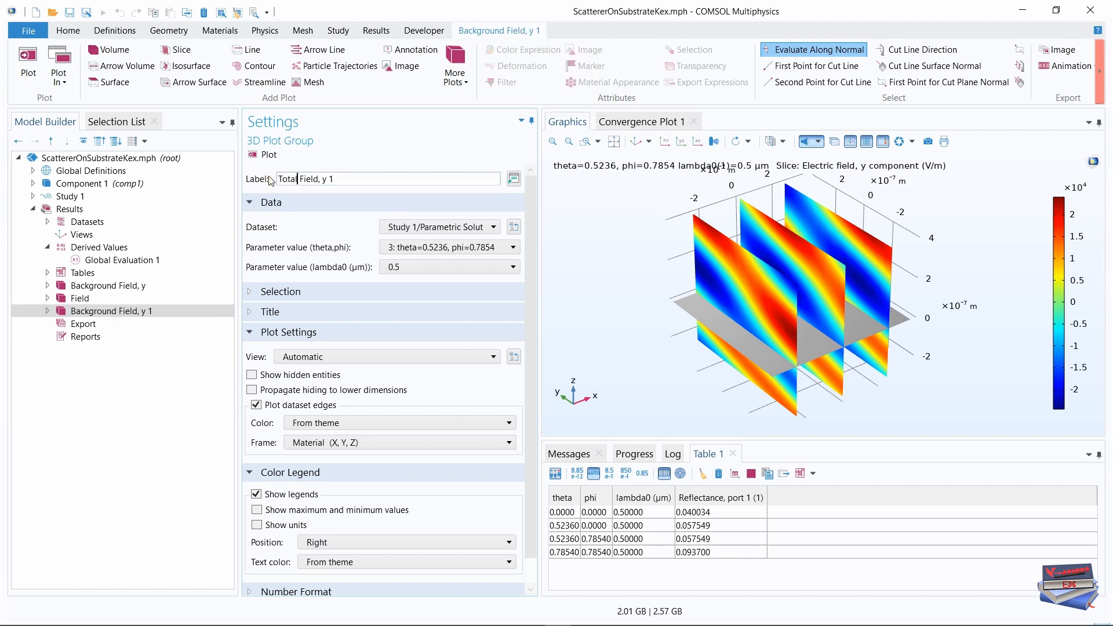
pyautogui.click(195, 410)
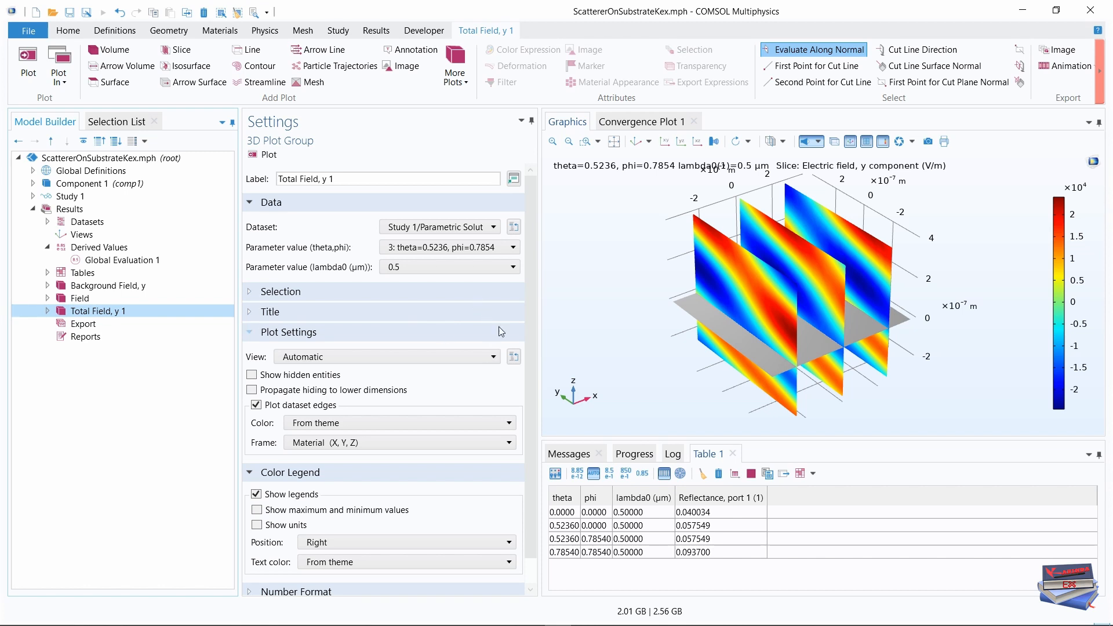
pyautogui.click(47, 312)
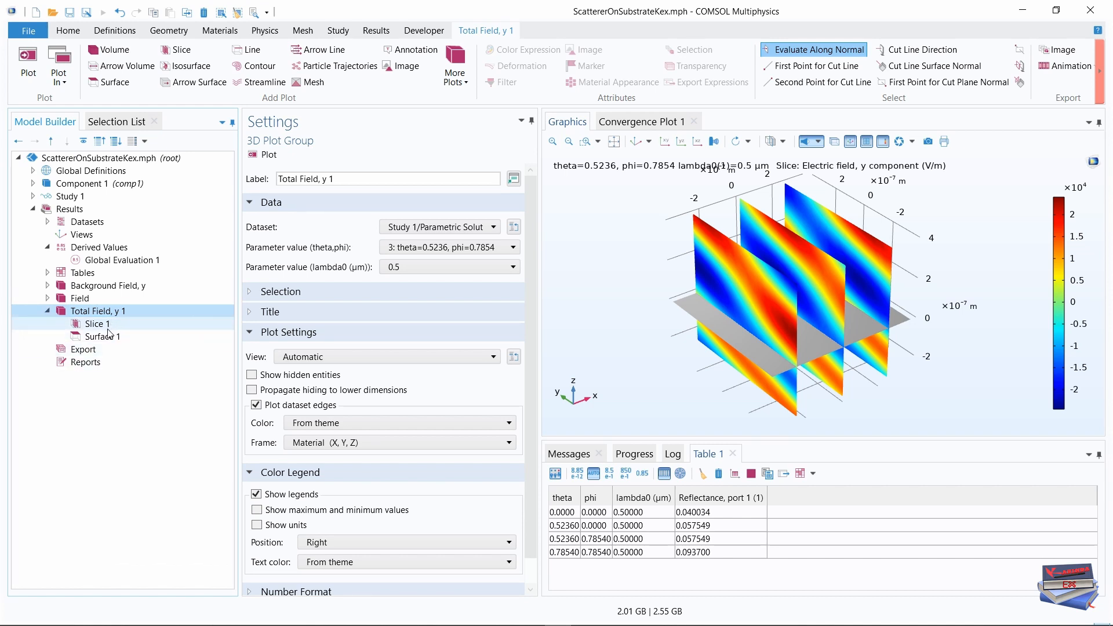
pyautogui.click(128, 312)
pyautogui.click(337, 179)
pyautogui.press('BackSpace')
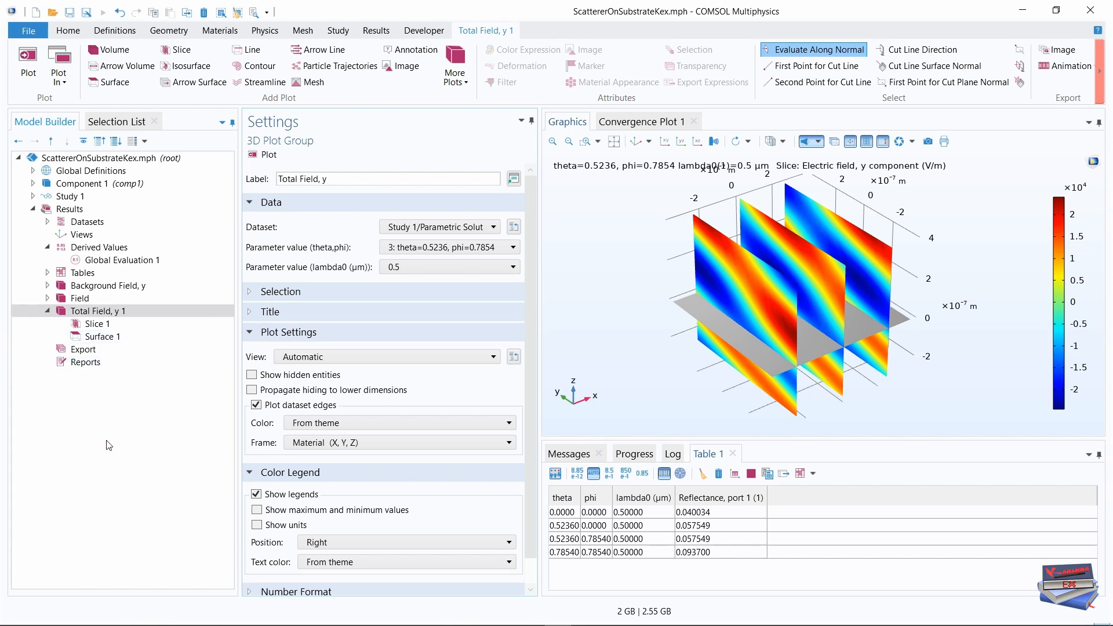
pyautogui.click(93, 324)
pyautogui.click(99, 312)
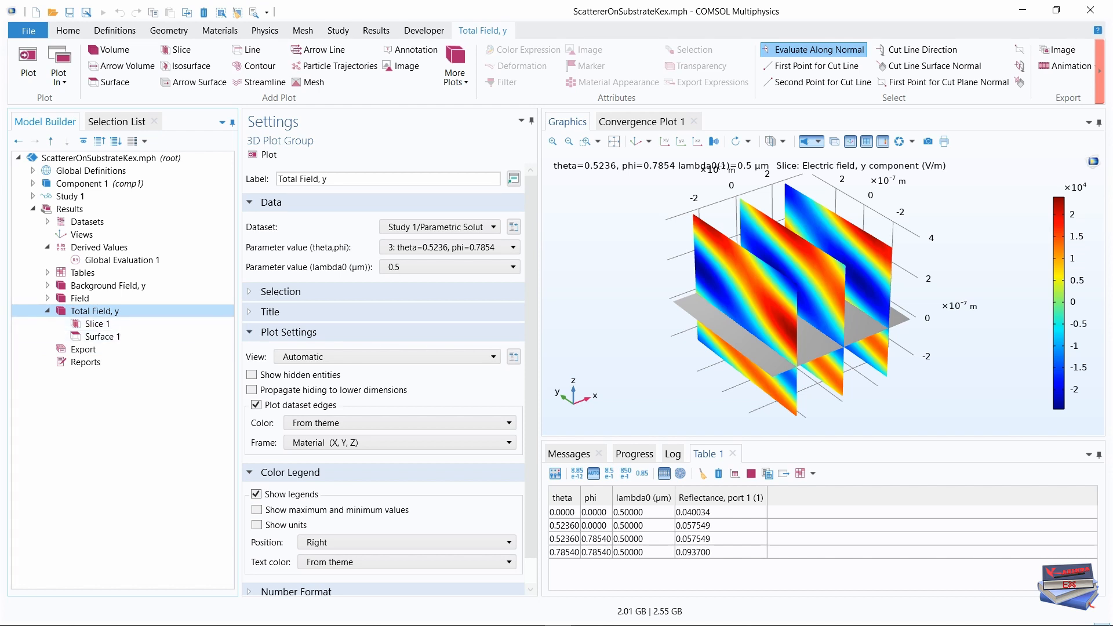
# Step: Set the expression of the Total Field, y slice to the Frequency Domain 2 electric field y component, ewfd2.Ey, and plot it
pyautogui.click(100, 325)
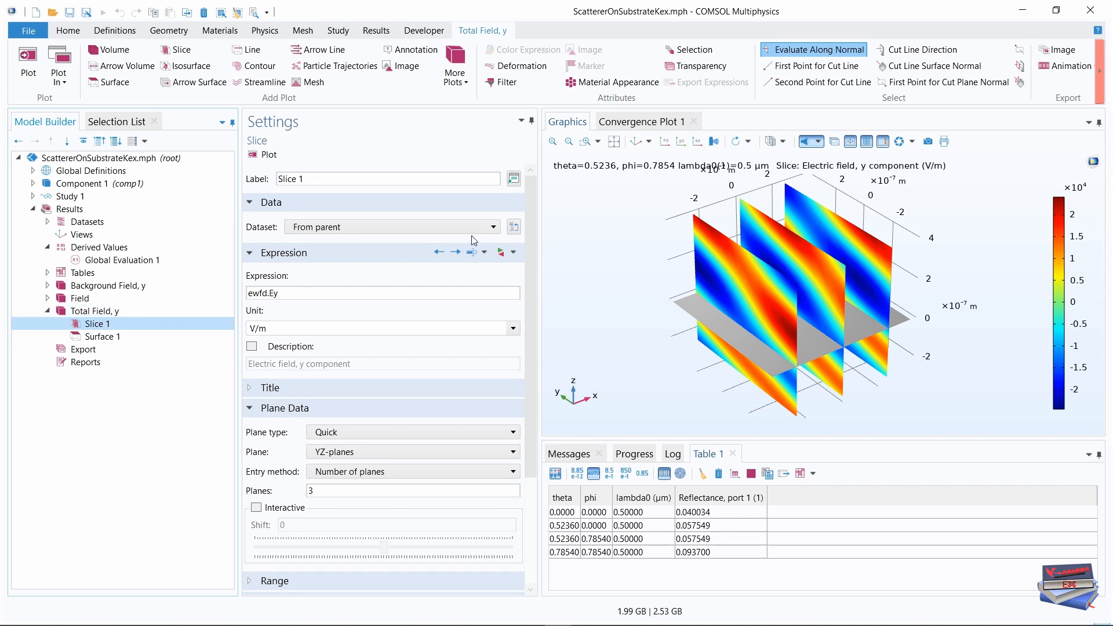
pyautogui.click(514, 253)
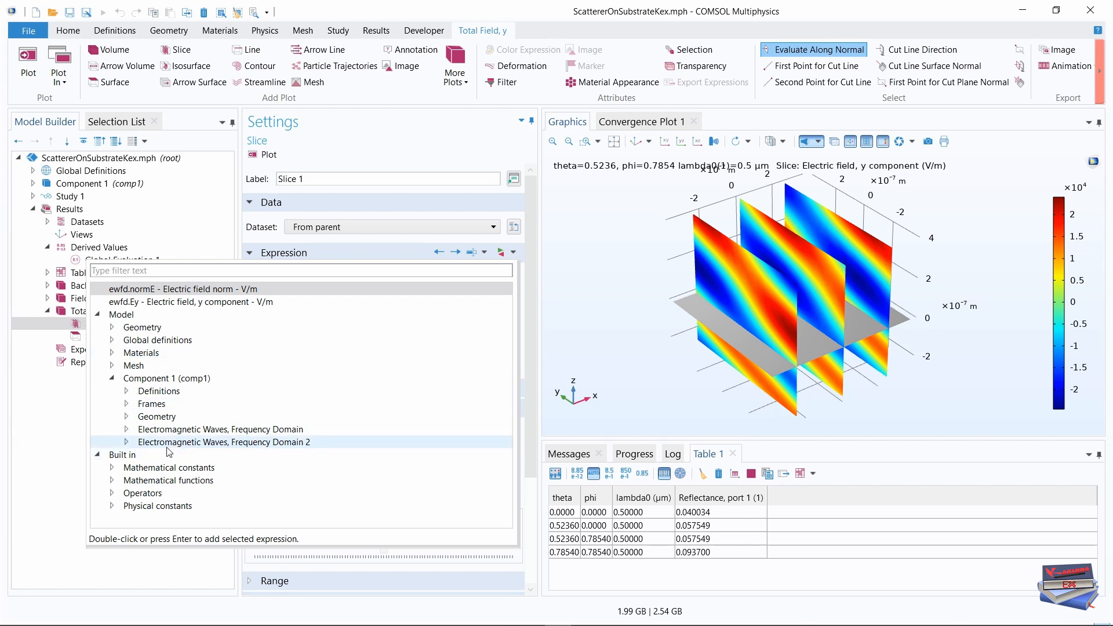
pyautogui.click(128, 443)
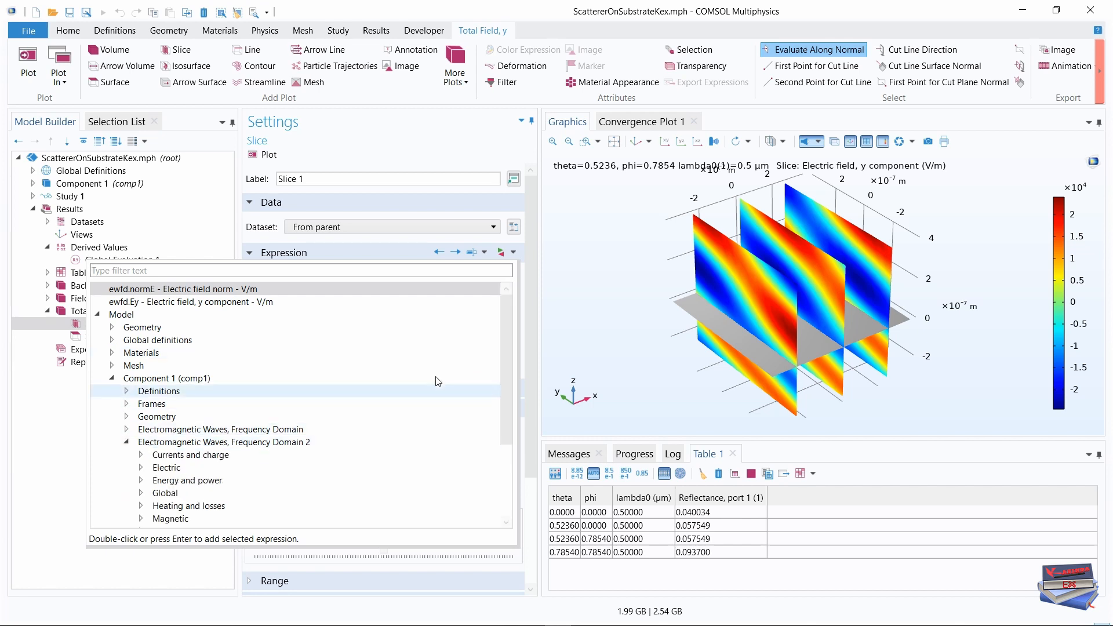
pyautogui.moveTo(506, 325); pyautogui.dragTo(498, 373)
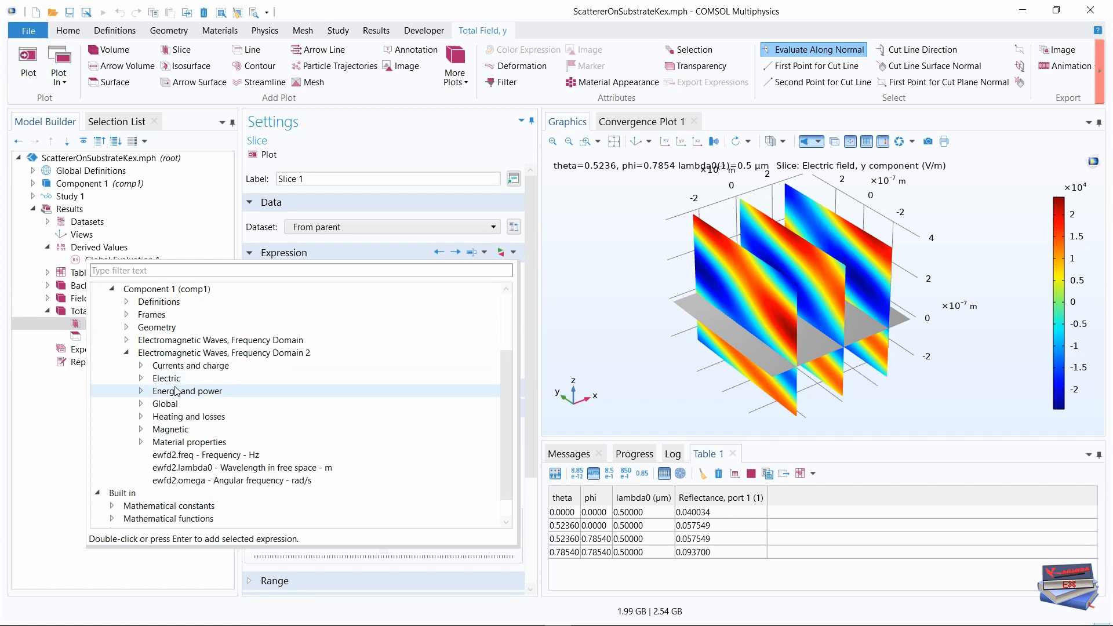
pyautogui.click(141, 378)
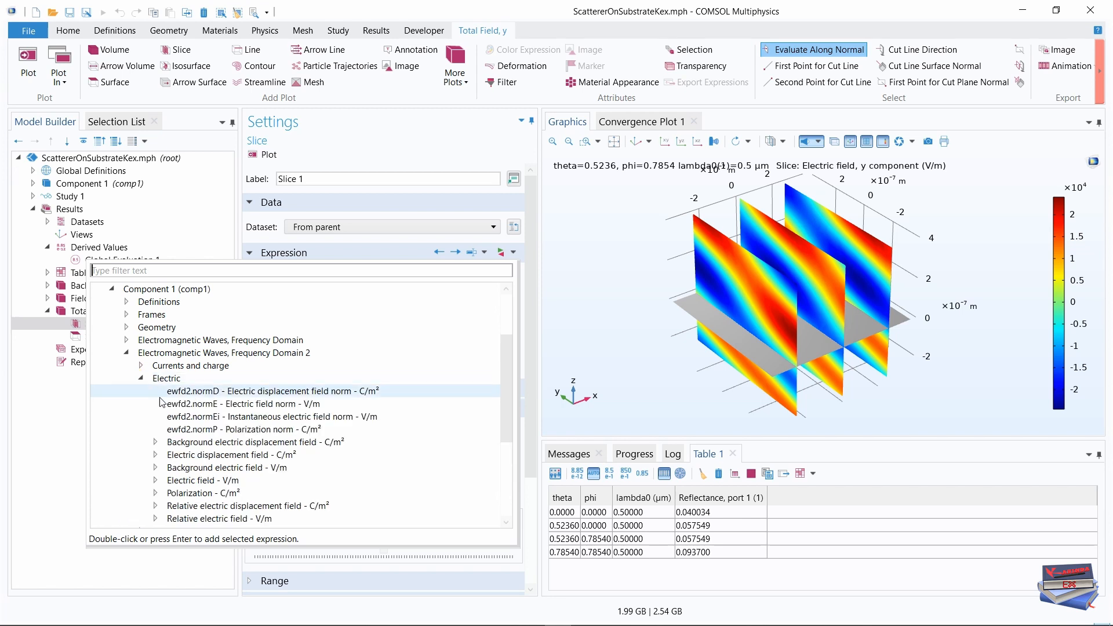
pyautogui.click(156, 480)
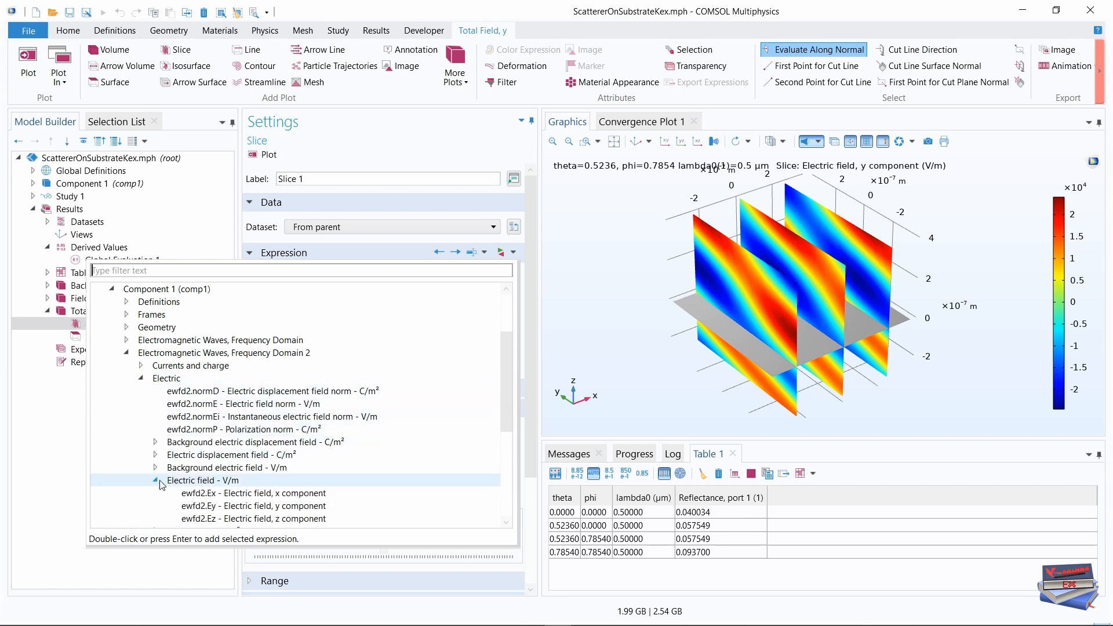
pyautogui.moveTo(502, 375); pyautogui.dragTo(504, 422)
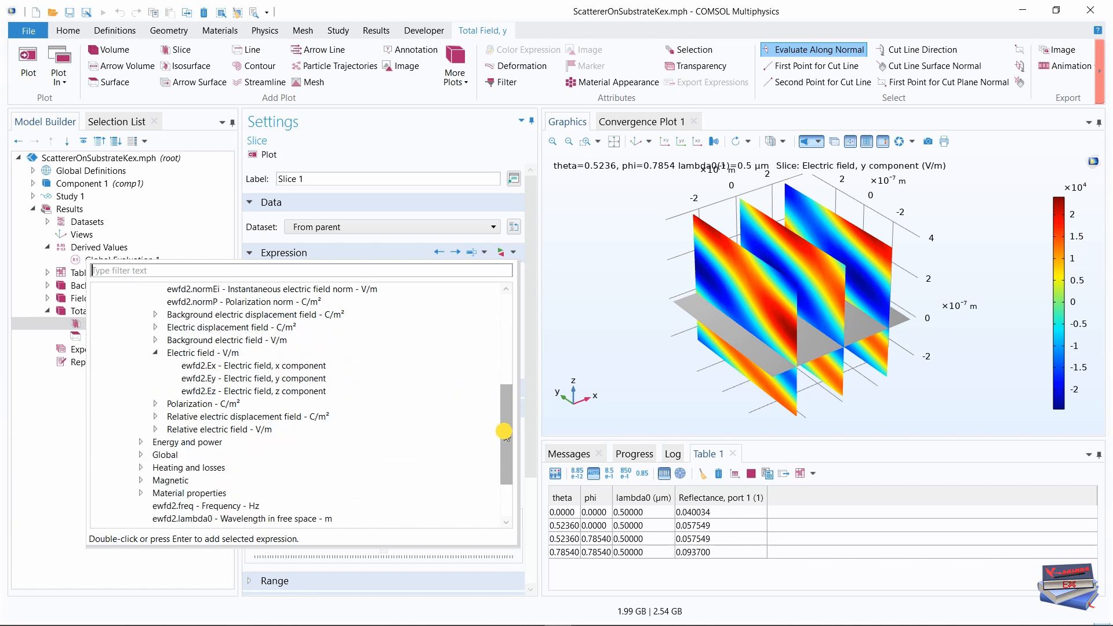
pyautogui.doubleClick(278, 379)
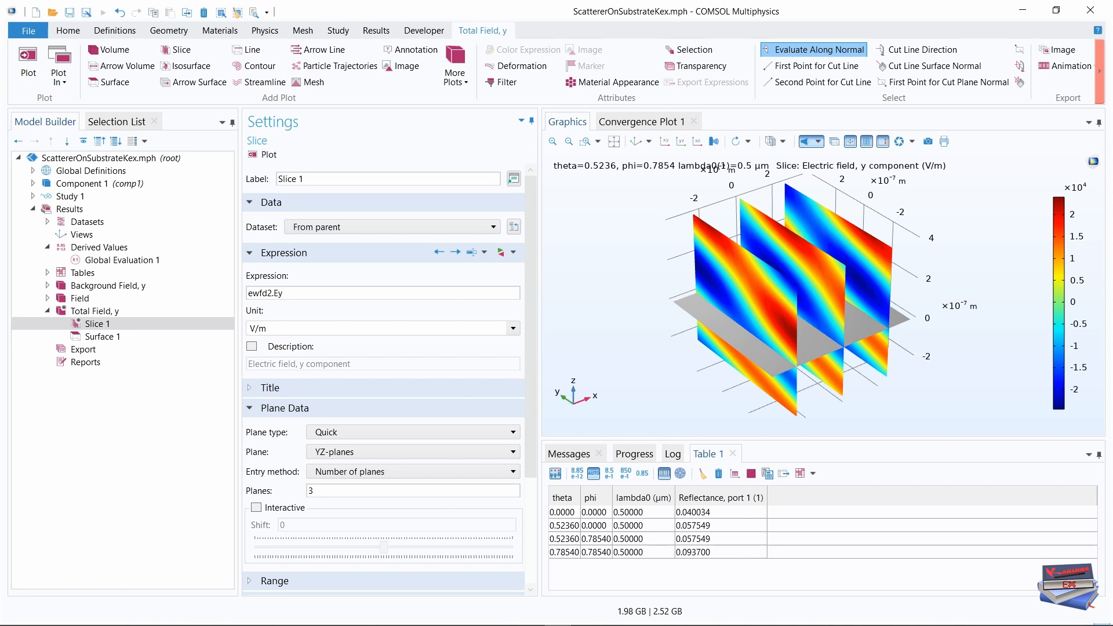
# Step: Add a second surface plot to the Total Field, y group and set its dataset to Particle (sol1)
pyautogui.click(96, 339)
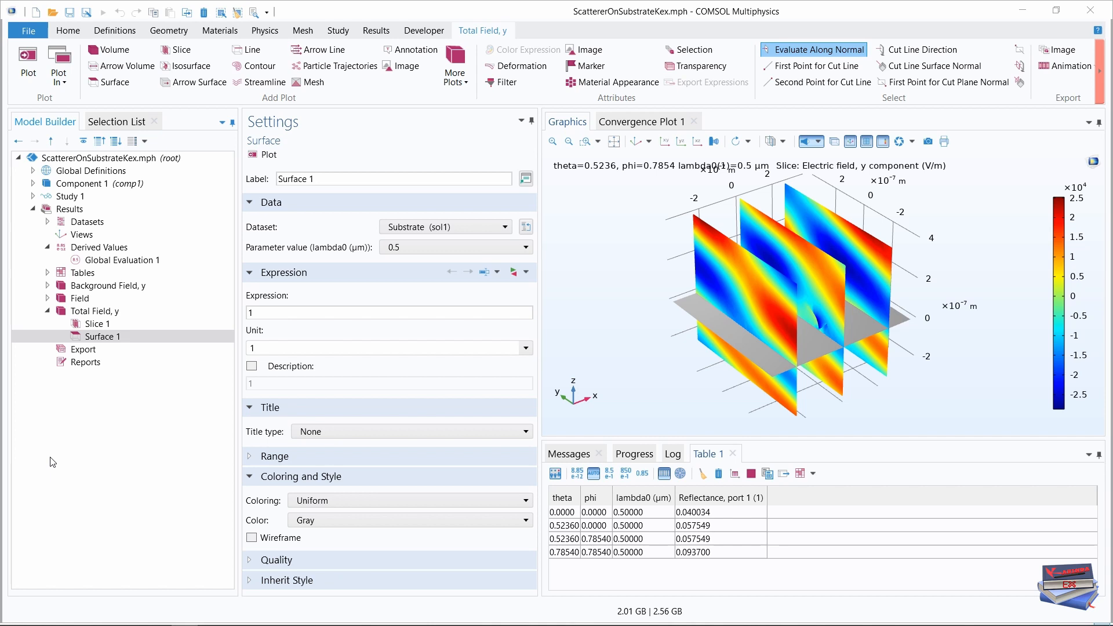
pyautogui.rightClick(94, 313)
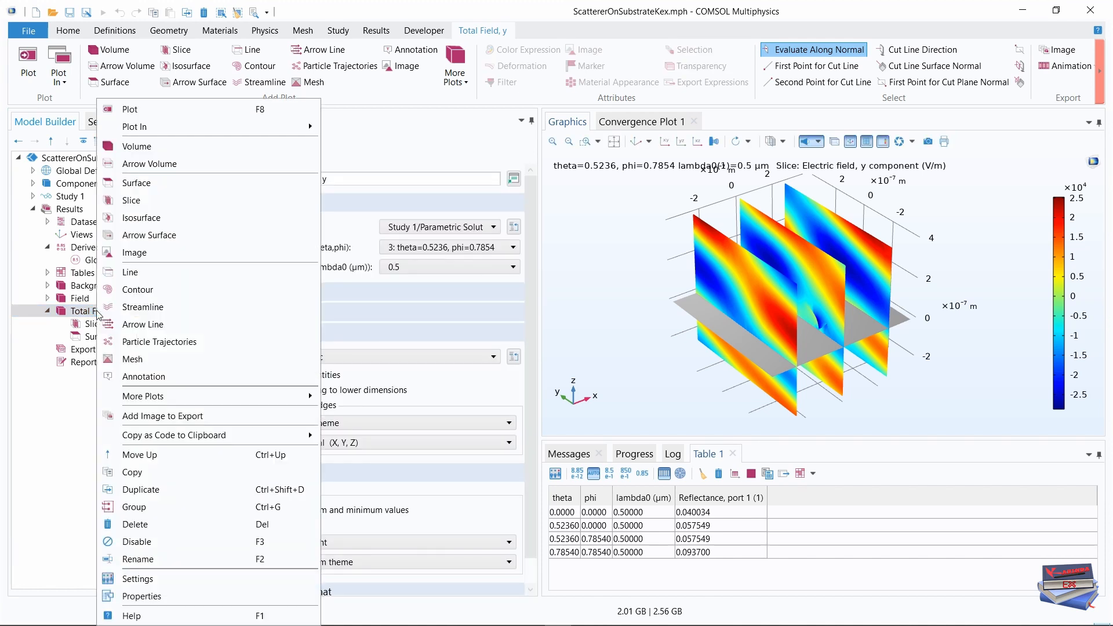
pyautogui.click(137, 183)
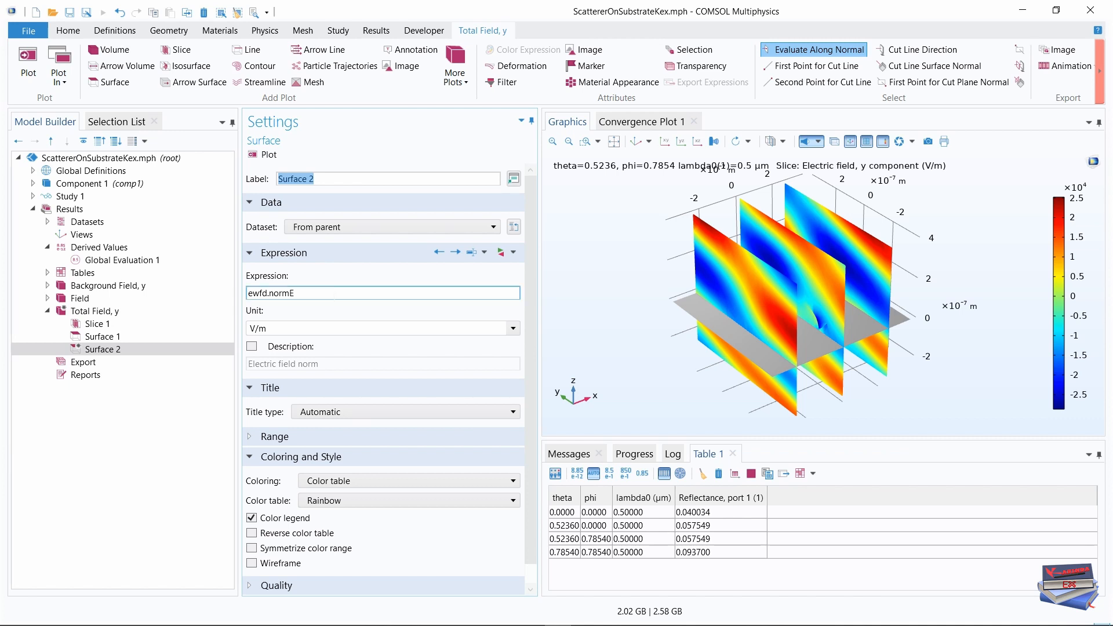
pyautogui.click(476, 226)
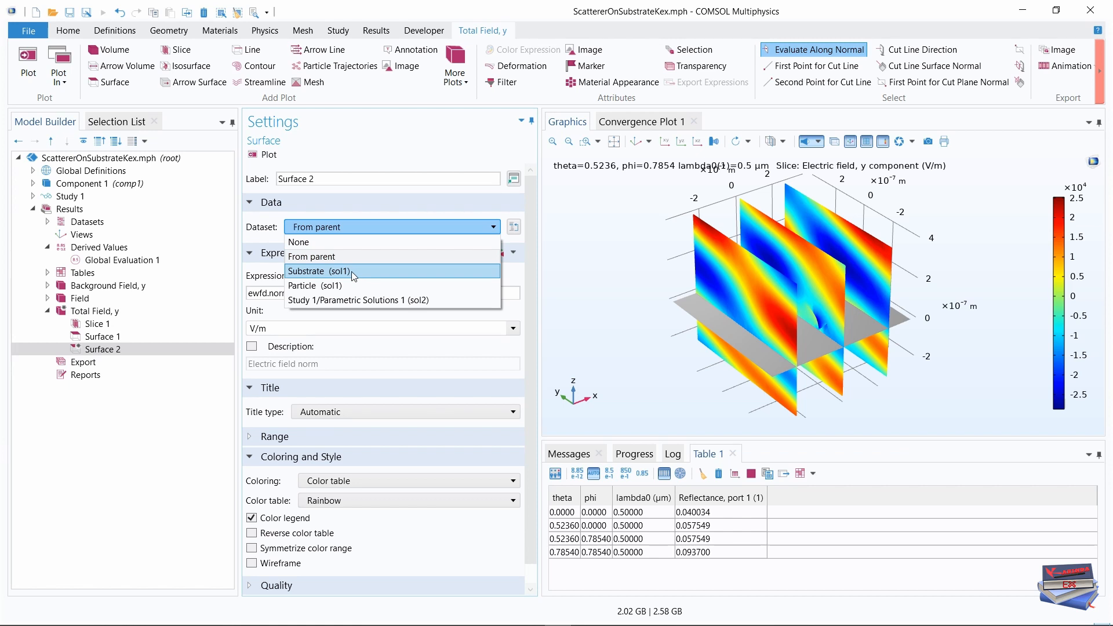
pyautogui.click(334, 286)
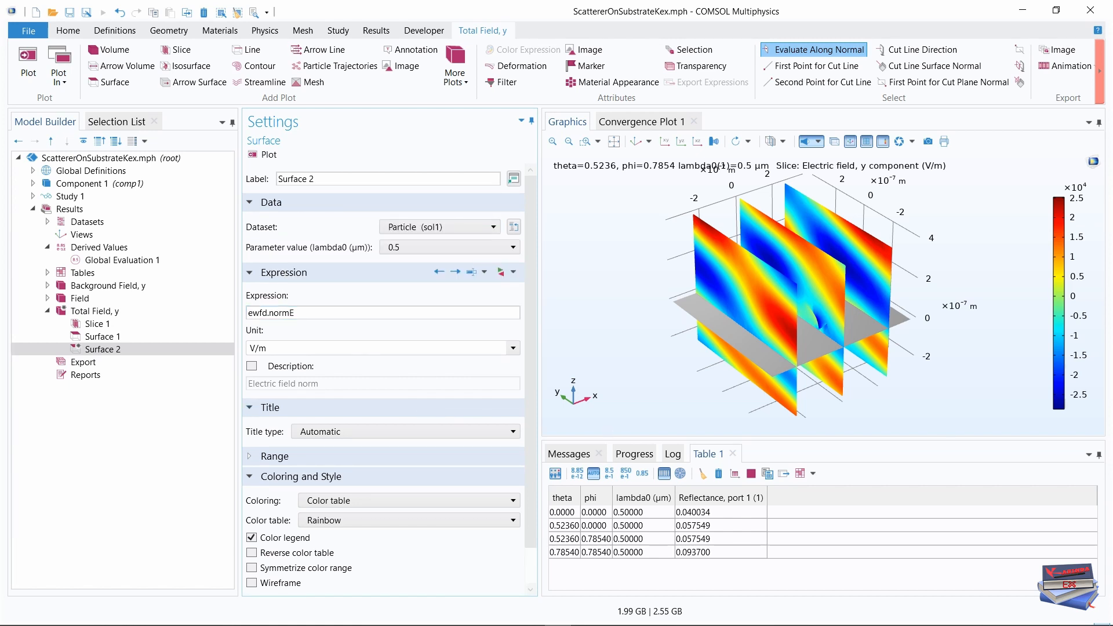
# Step: Set the new surface's expression to 1 and its title type to None
pyautogui.moveTo(295, 313); pyautogui.dragTo(242, 316)
pyautogui.write('1')
pyautogui.click(257, 408)
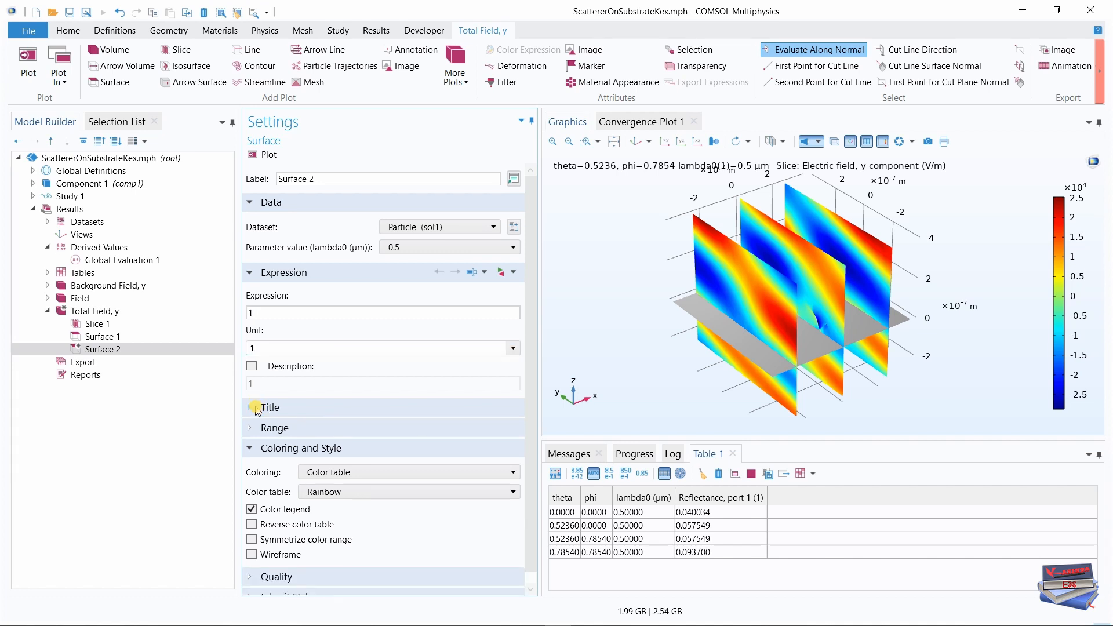
pyautogui.click(257, 408)
pyautogui.click(432, 431)
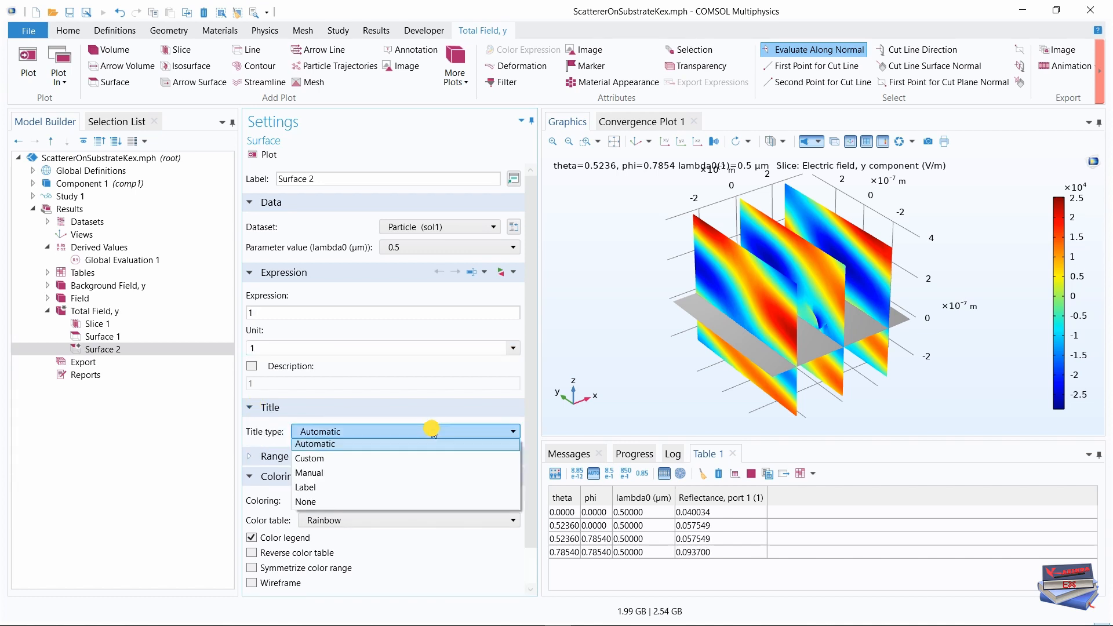
pyautogui.click(313, 501)
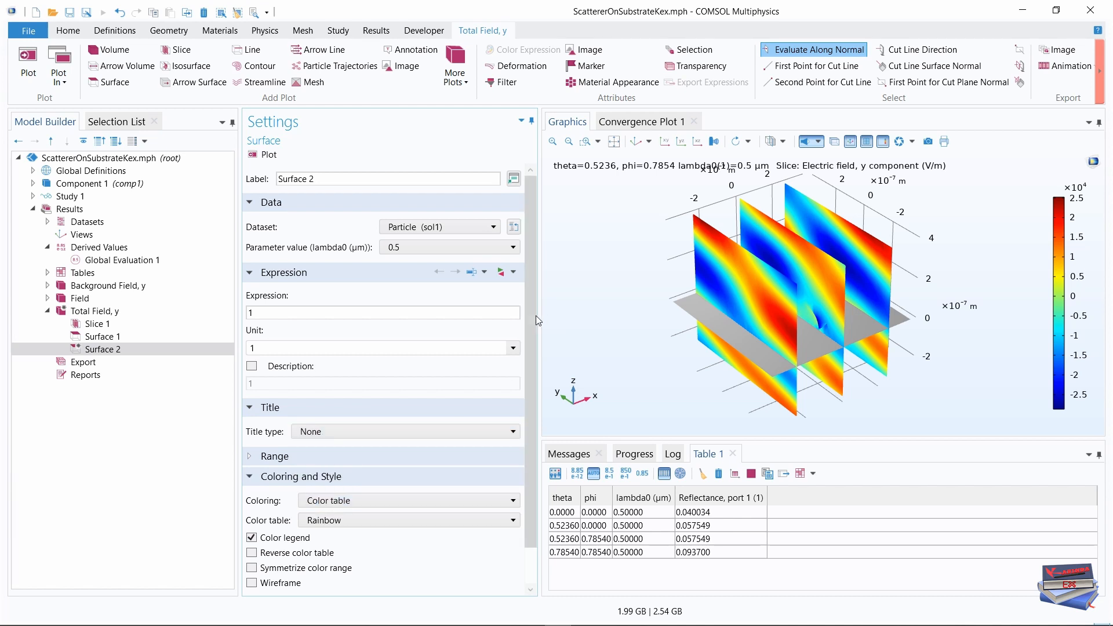
# Step: Give the particle surface a uniform yellow coloring and plot it
pyautogui.moveTo(533, 310); pyautogui.dragTo(517, 398)
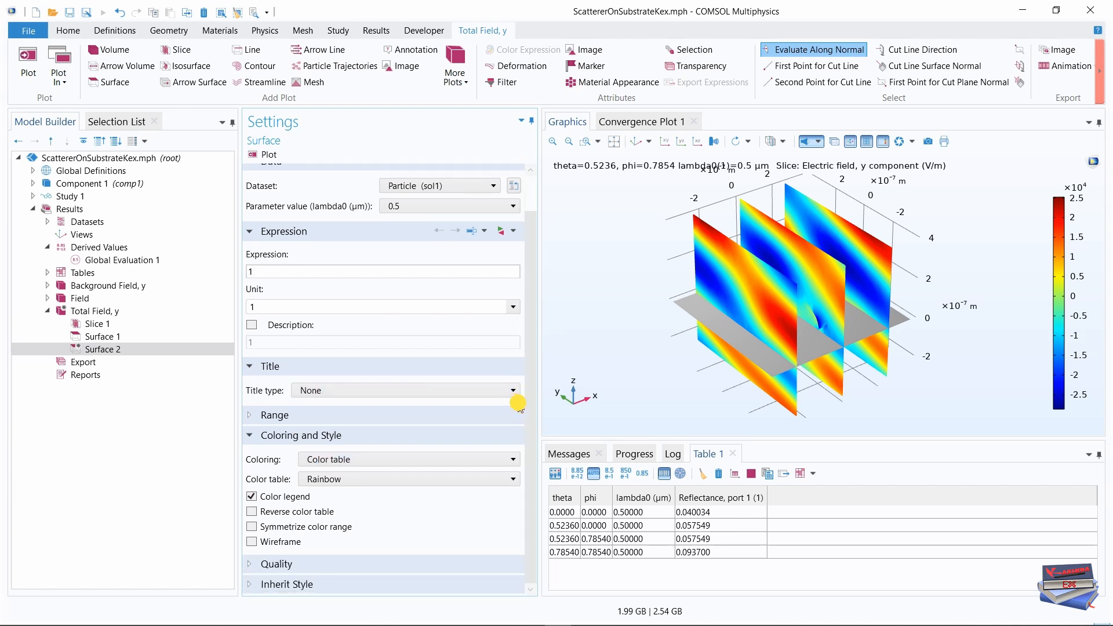
pyautogui.click(482, 460)
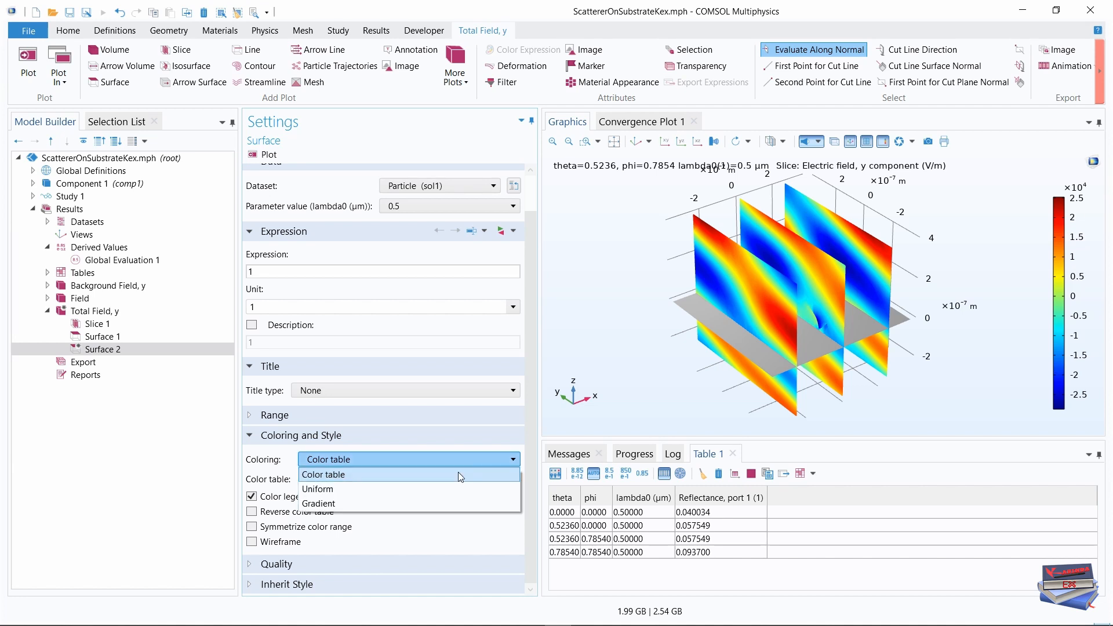
pyautogui.click(362, 489)
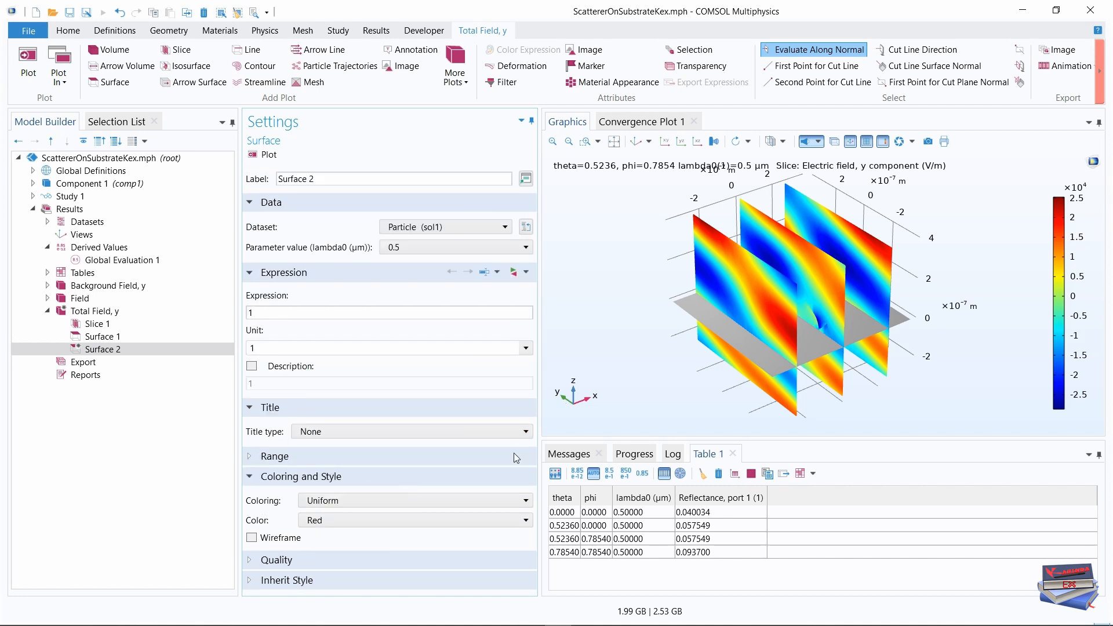
pyautogui.click(479, 520)
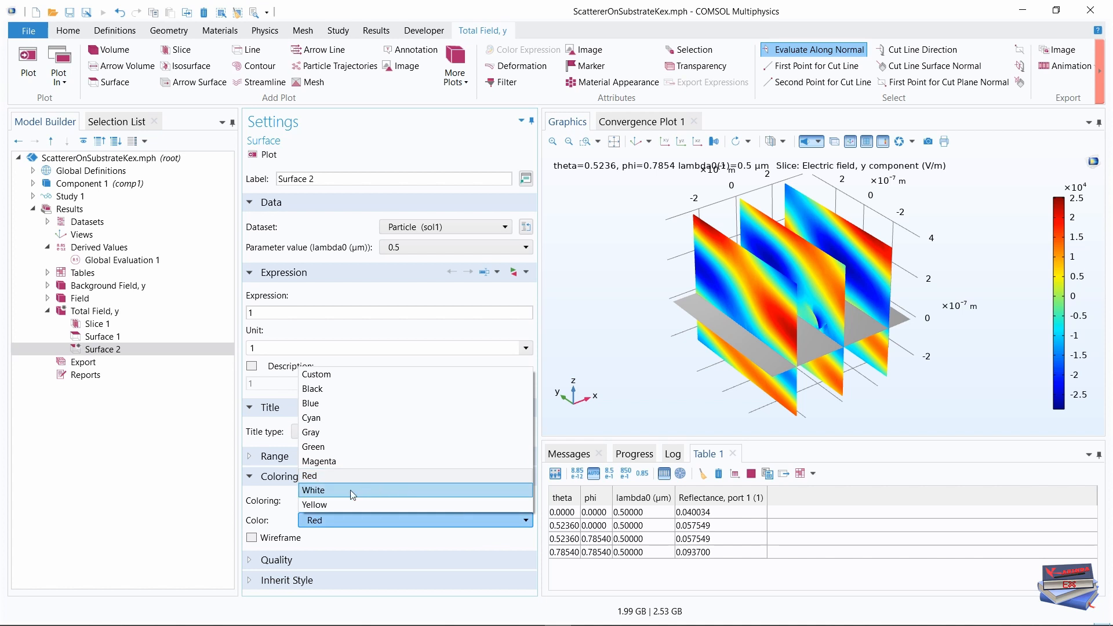
pyautogui.click(329, 502)
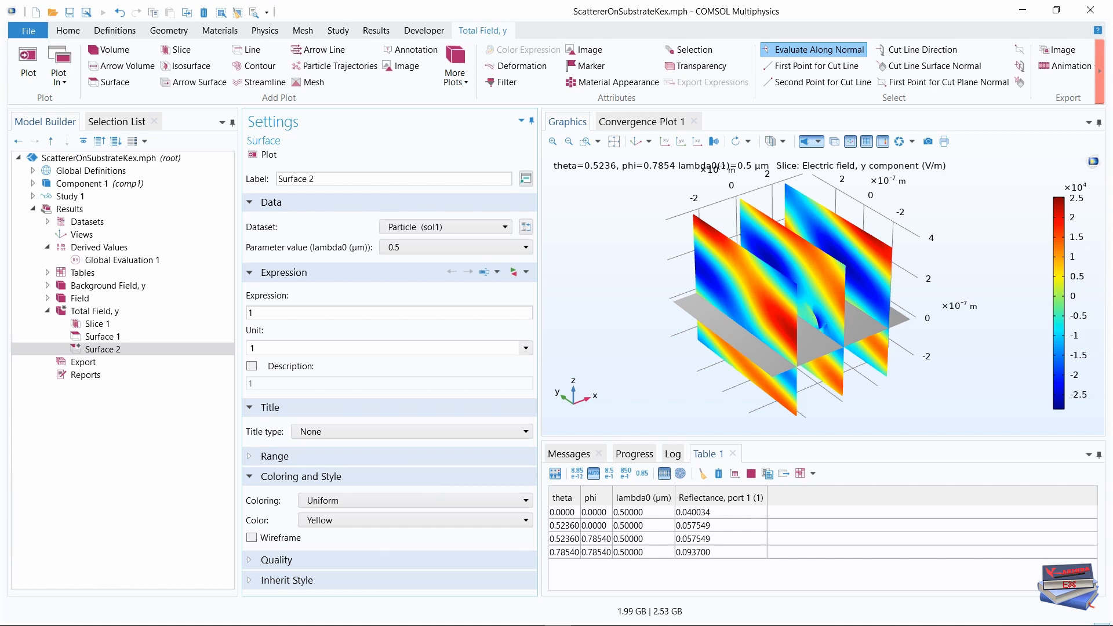
pyautogui.click(255, 152)
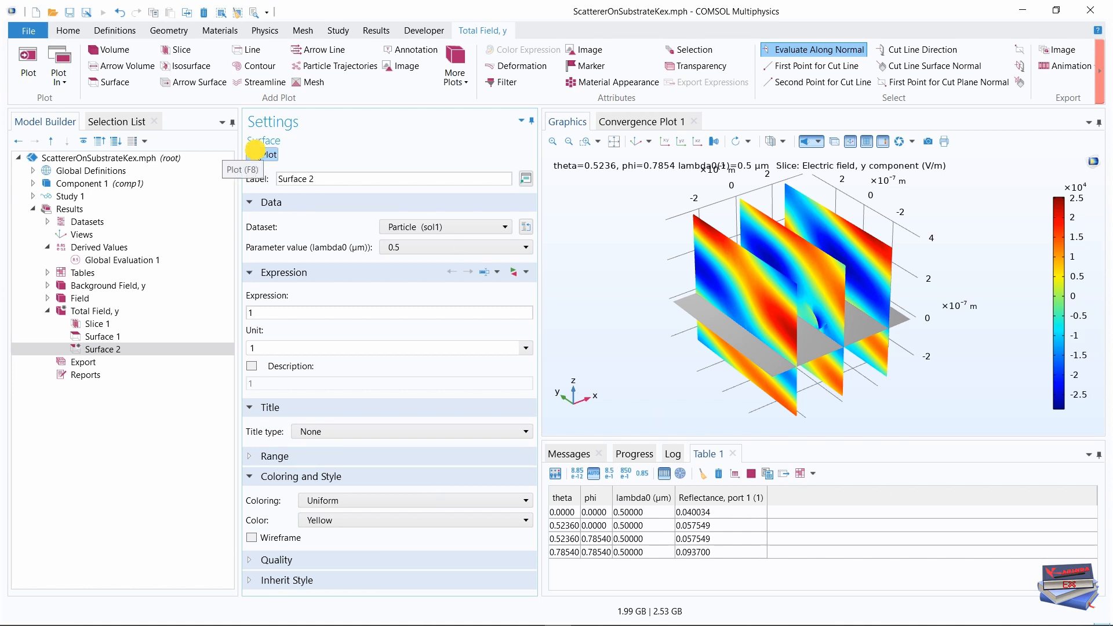
# Step: Duplicate the Total Field, y plot group and label the copy Total Field, Norm
pyautogui.moveTo(911, 396); pyautogui.dragTo(890, 355)
pyautogui.moveTo(894, 374); pyautogui.dragTo(882, 398)
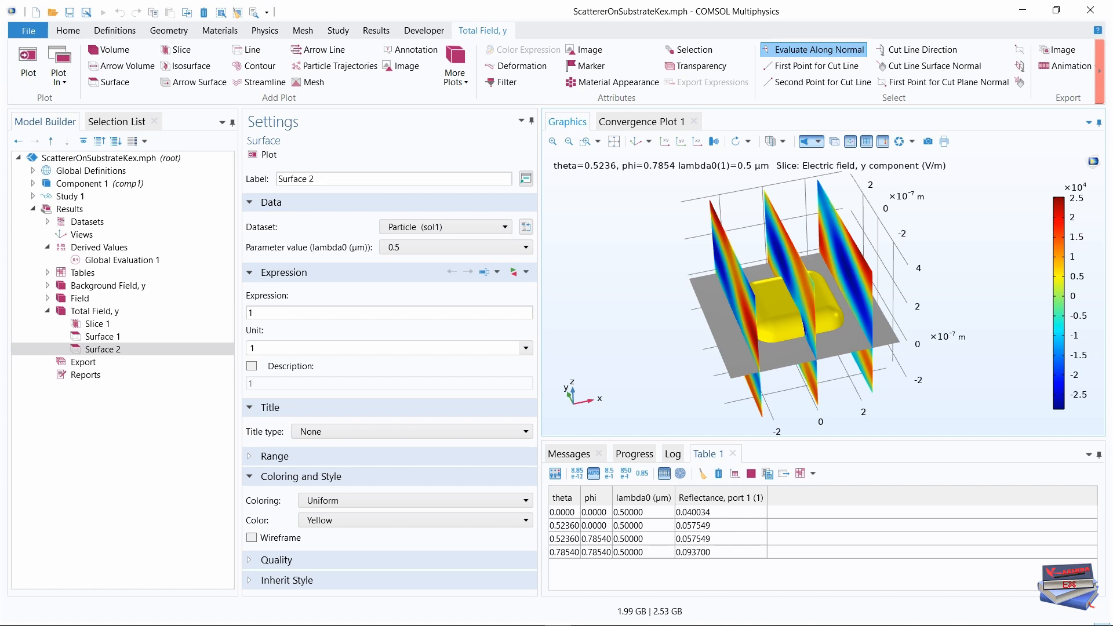
pyautogui.click(48, 312)
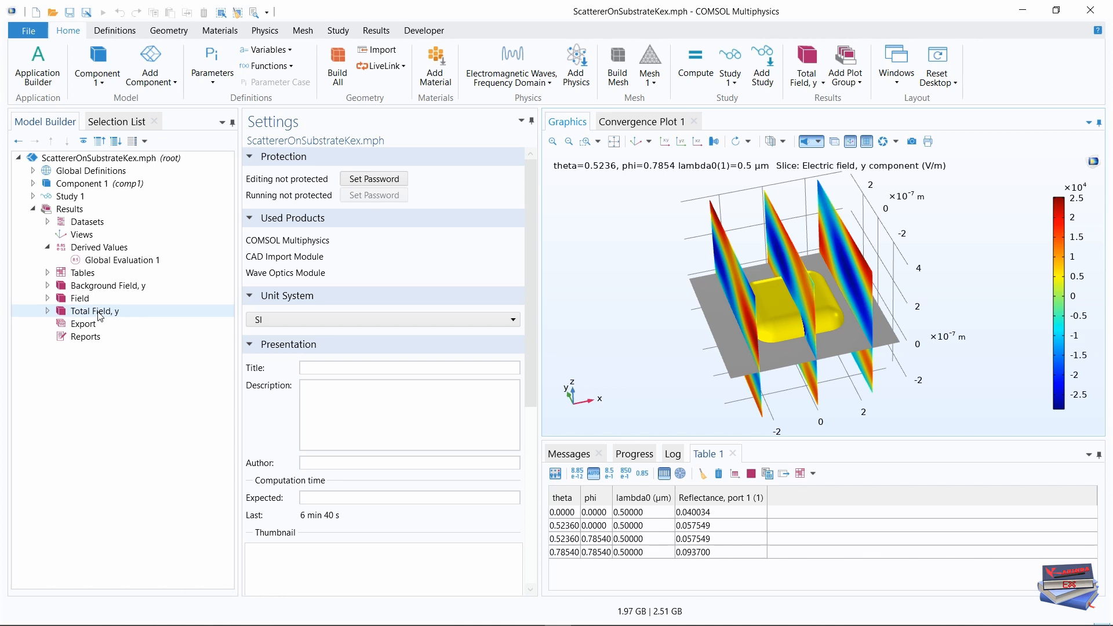
pyautogui.rightClick(100, 314)
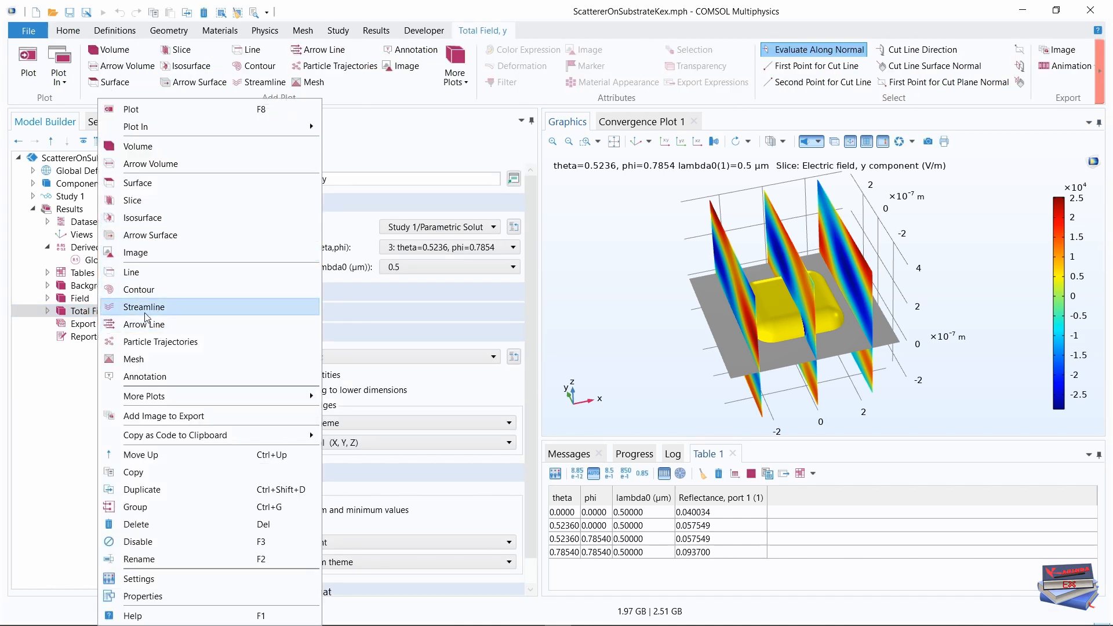
pyautogui.click(143, 490)
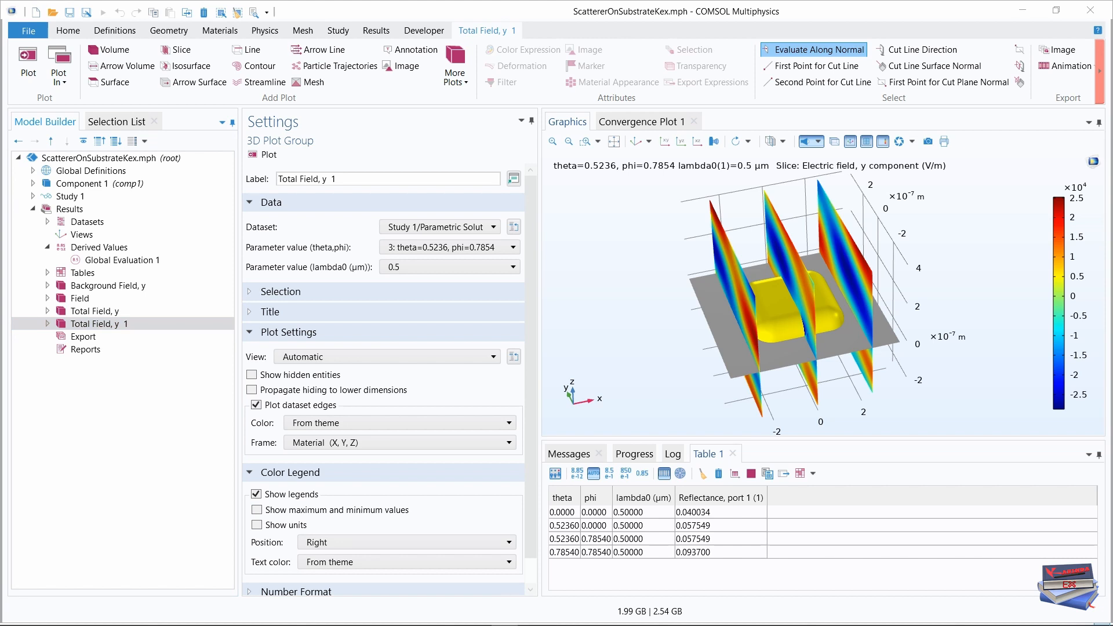
pyautogui.click(335, 179)
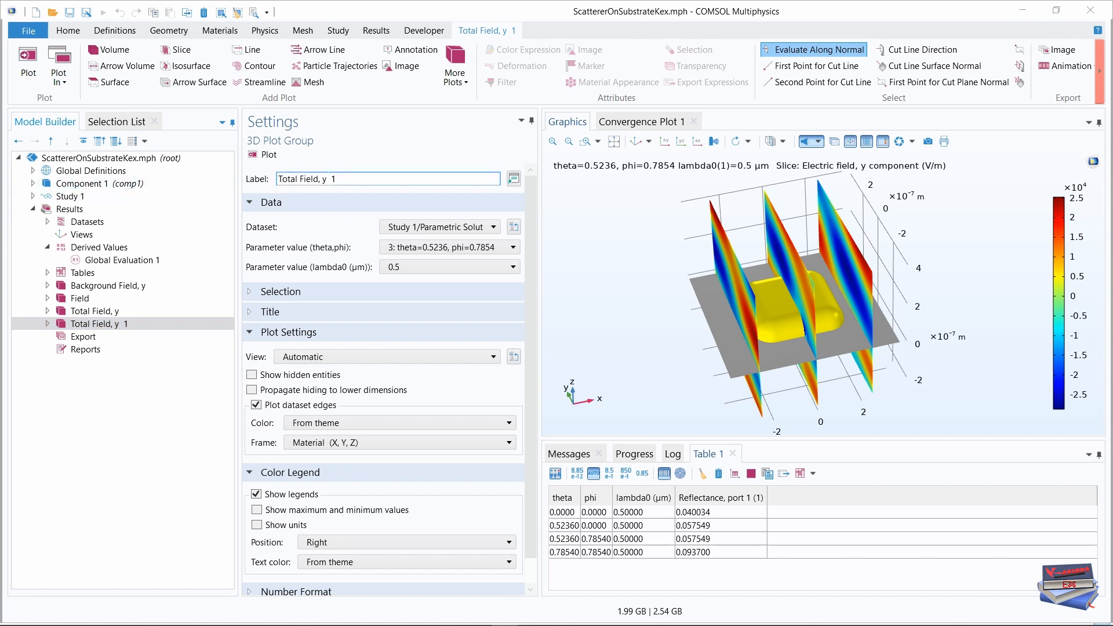
pyautogui.moveTo(354, 178); pyautogui.dragTo(278, 179)
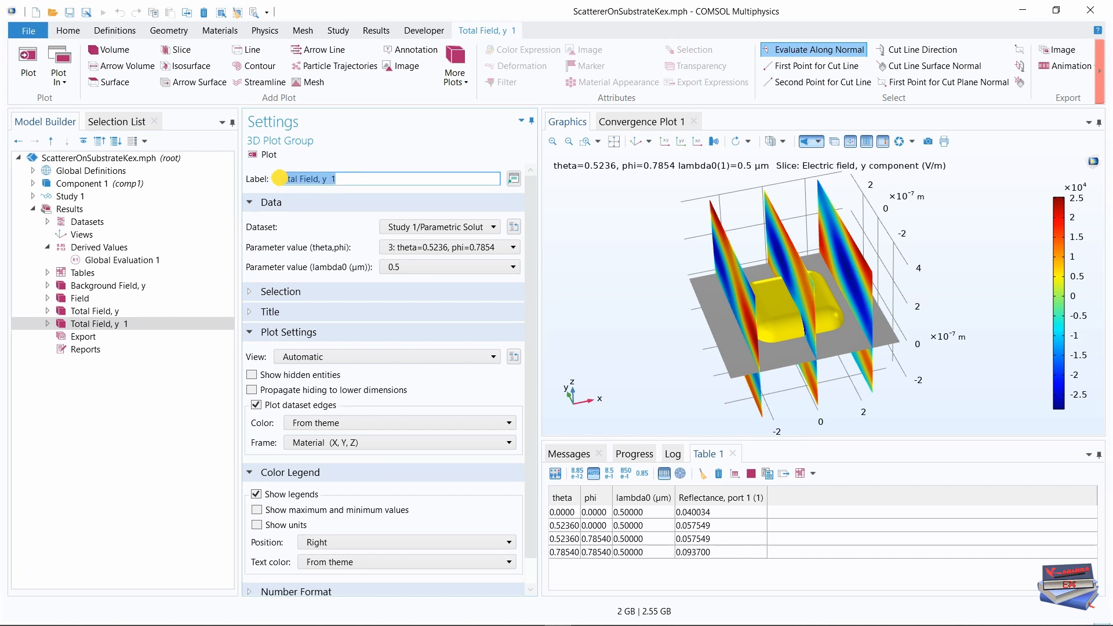
pyautogui.rightClick(283, 179)
pyautogui.click(213, 230)
pyautogui.click(132, 476)
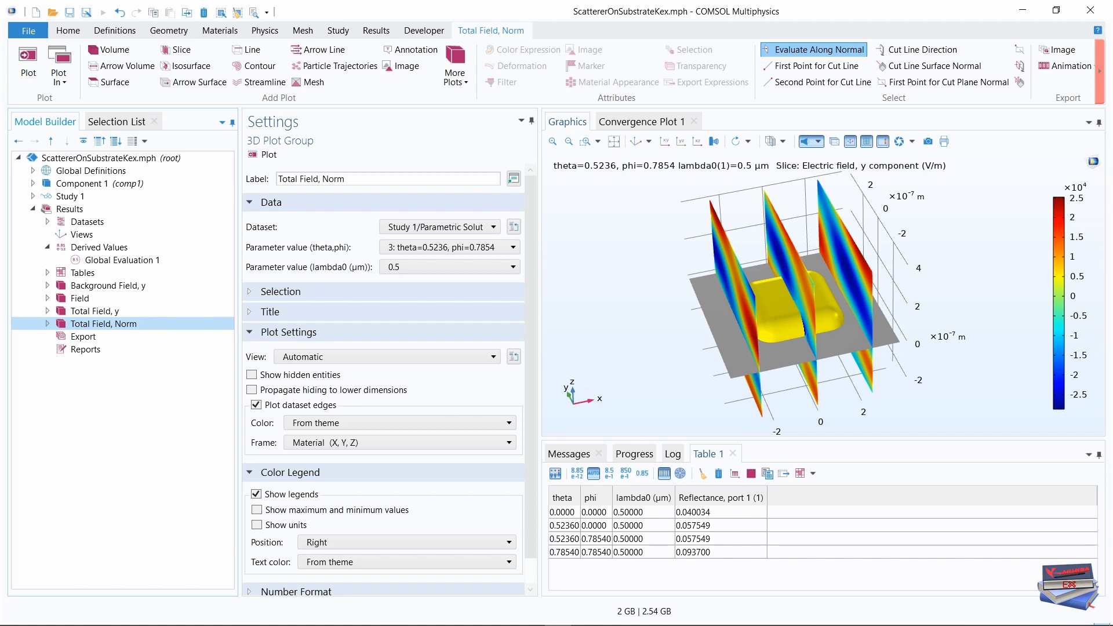
# Step: Set the Total Field, Norm slice expression to the Frequency Domain 2 electric field norm, ewfd2.normE, and plot it
pyautogui.click(47, 324)
pyautogui.click(90, 337)
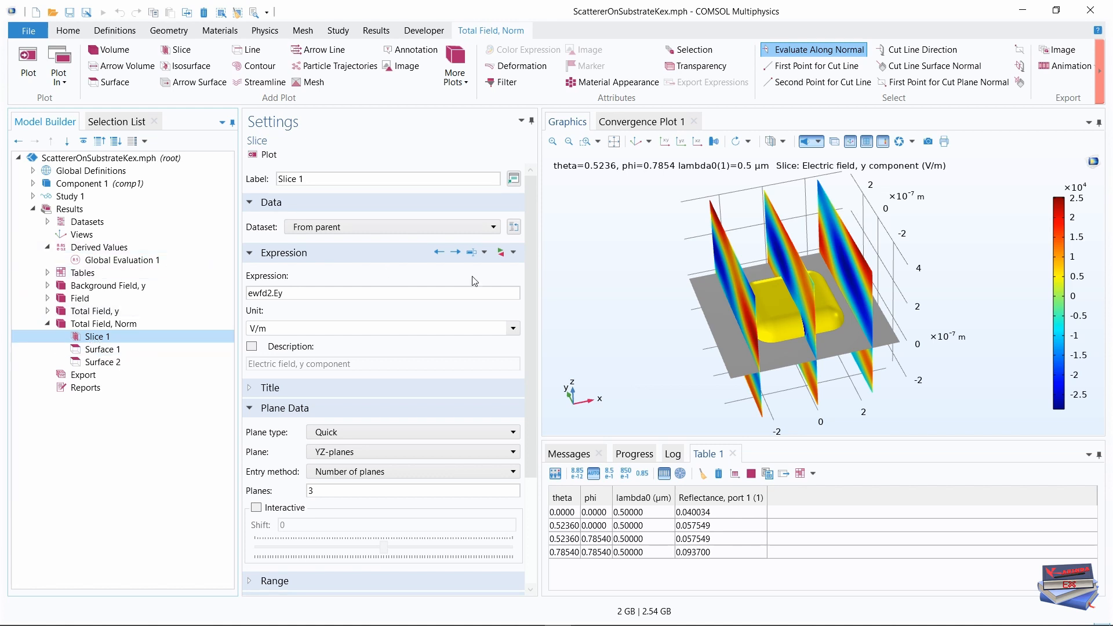
pyautogui.click(513, 253)
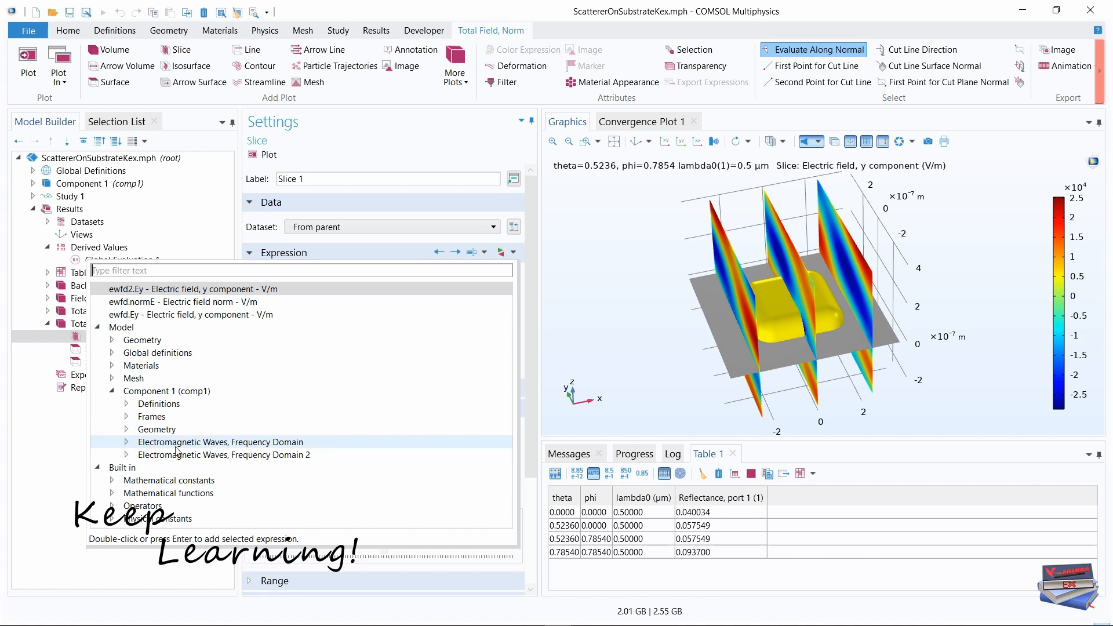
pyautogui.click(127, 454)
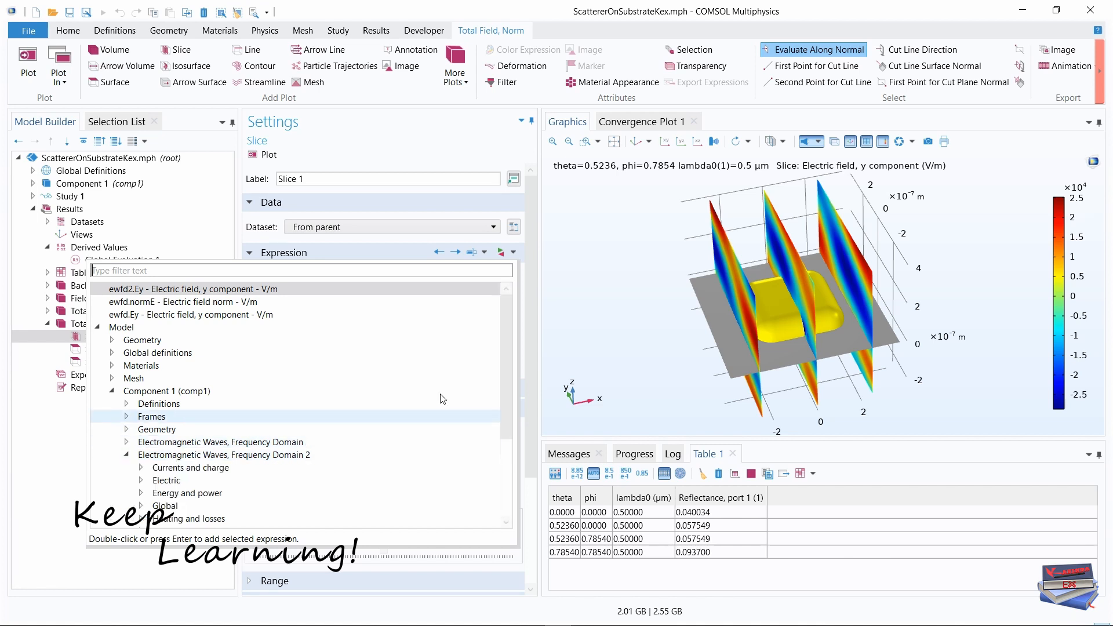
pyautogui.moveTo(508, 329); pyautogui.dragTo(495, 400)
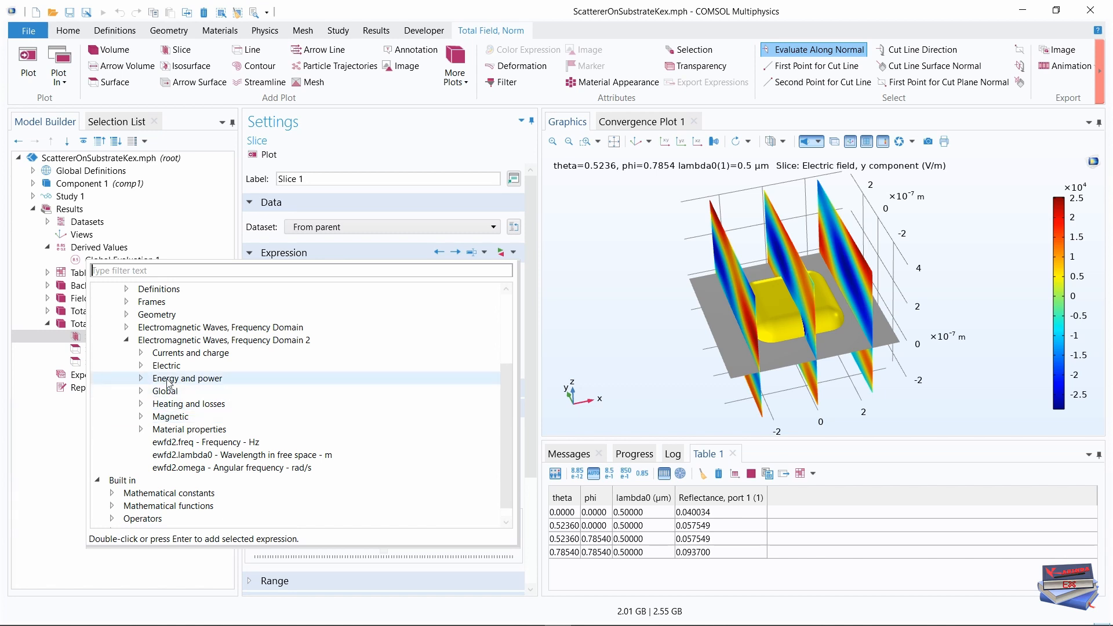
pyautogui.click(141, 366)
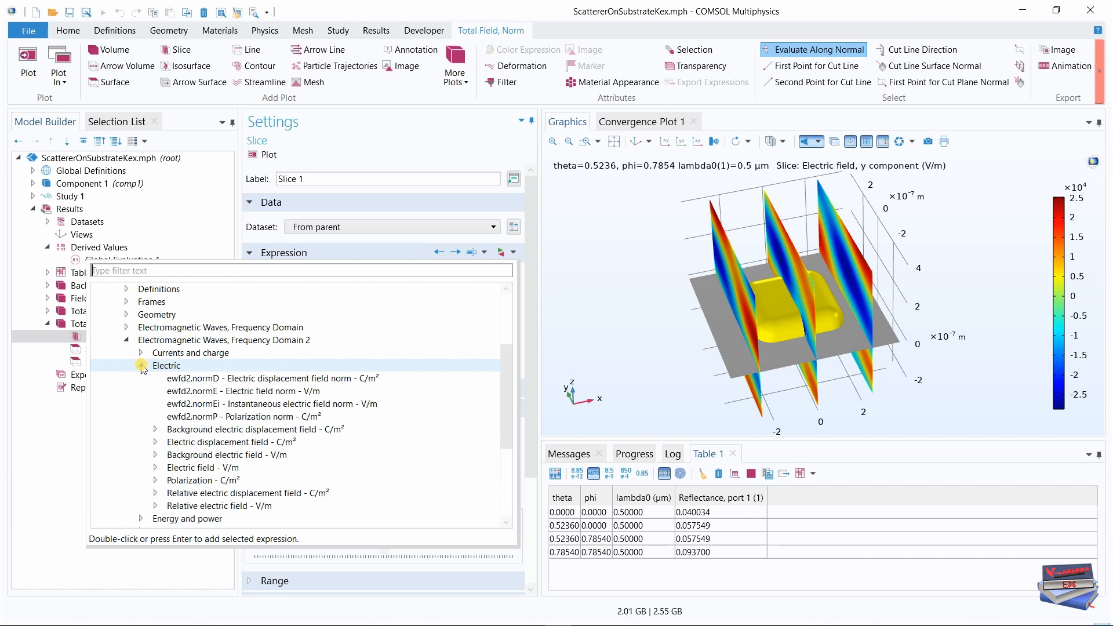
pyautogui.doubleClick(258, 394)
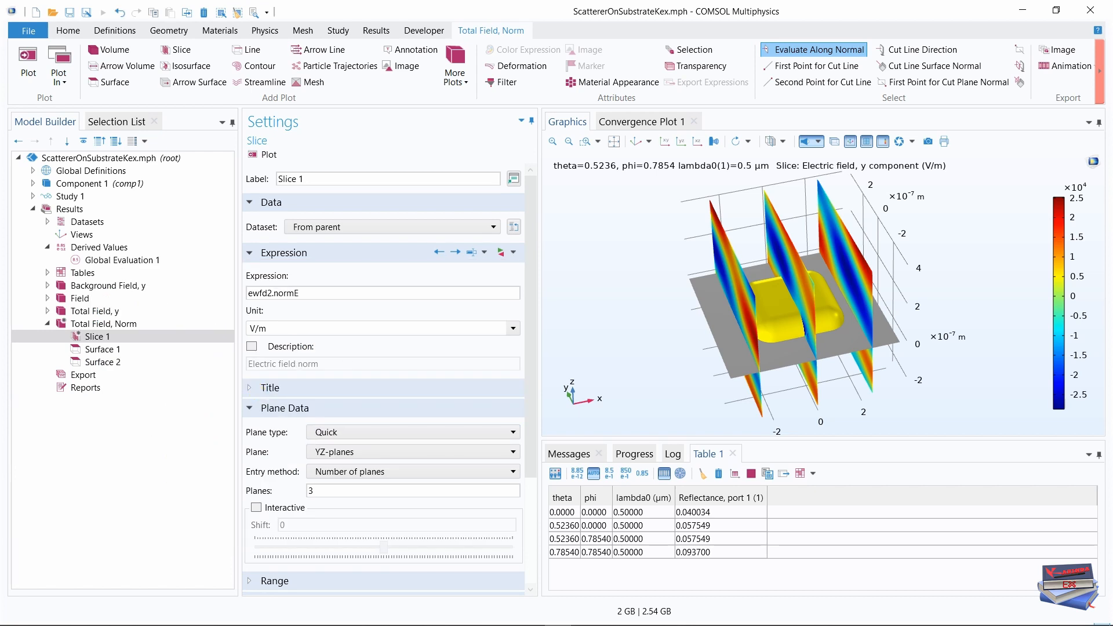
pyautogui.click(256, 156)
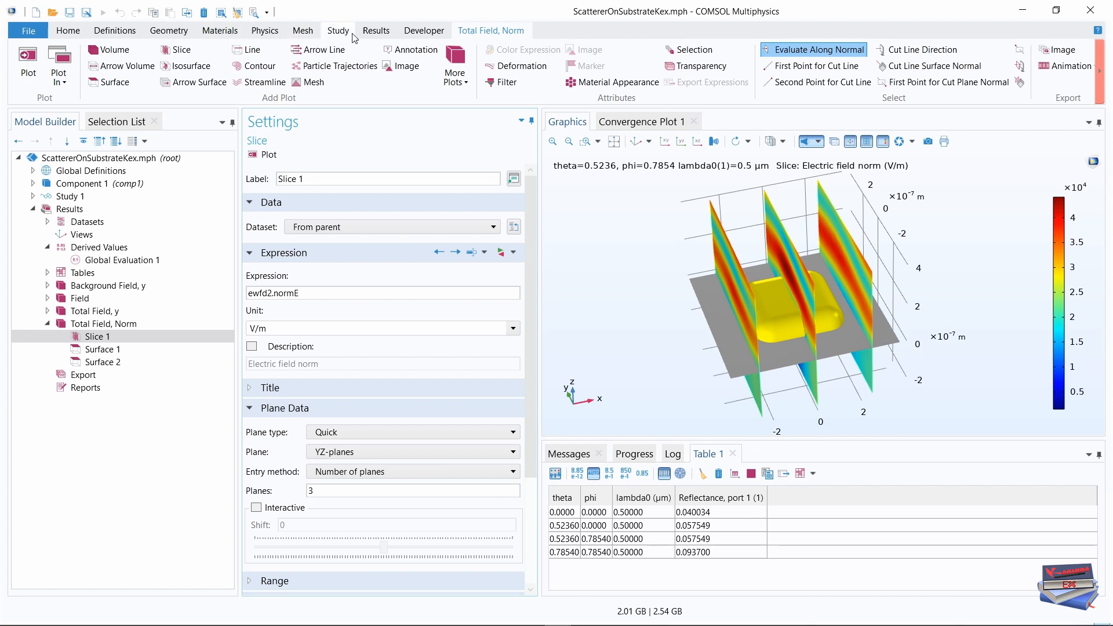
# Step: Add a second global evaluation with the expression sigma_abs and evaluate the absorption cross section
pyautogui.click(379, 32)
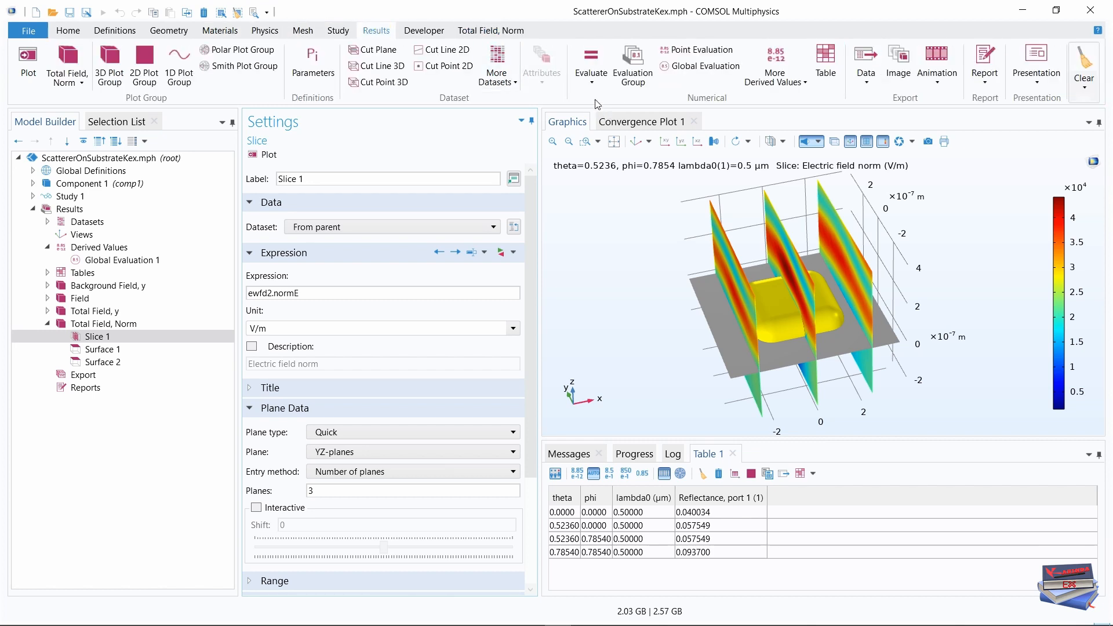
pyautogui.click(700, 69)
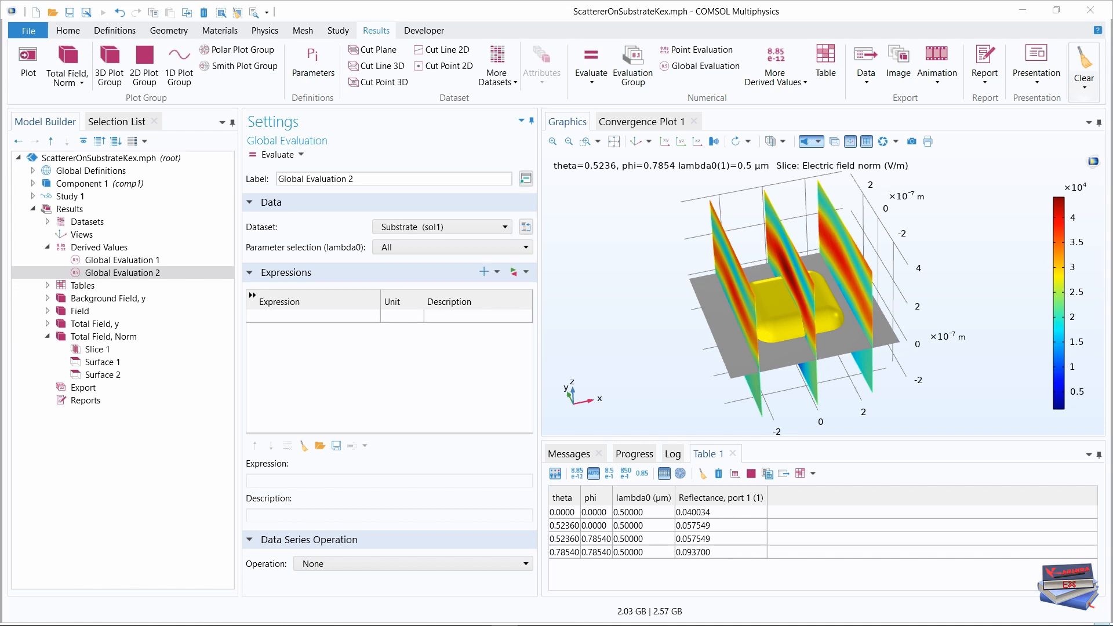
pyautogui.click(275, 316)
pyautogui.write('sigma_abs')
pyautogui.press('Return')
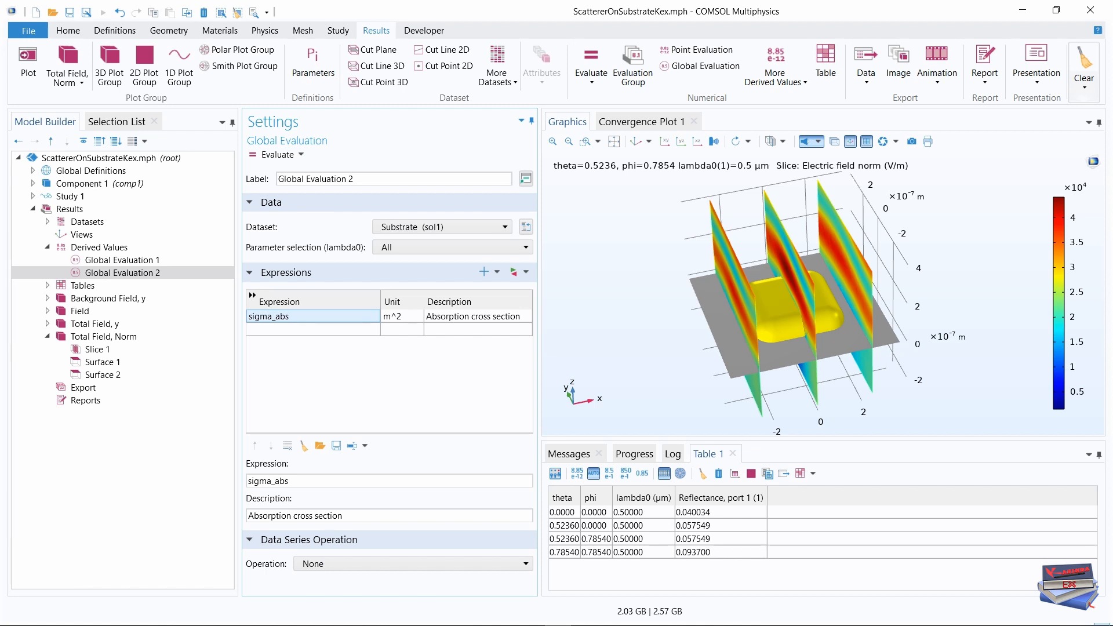
pyautogui.click(256, 155)
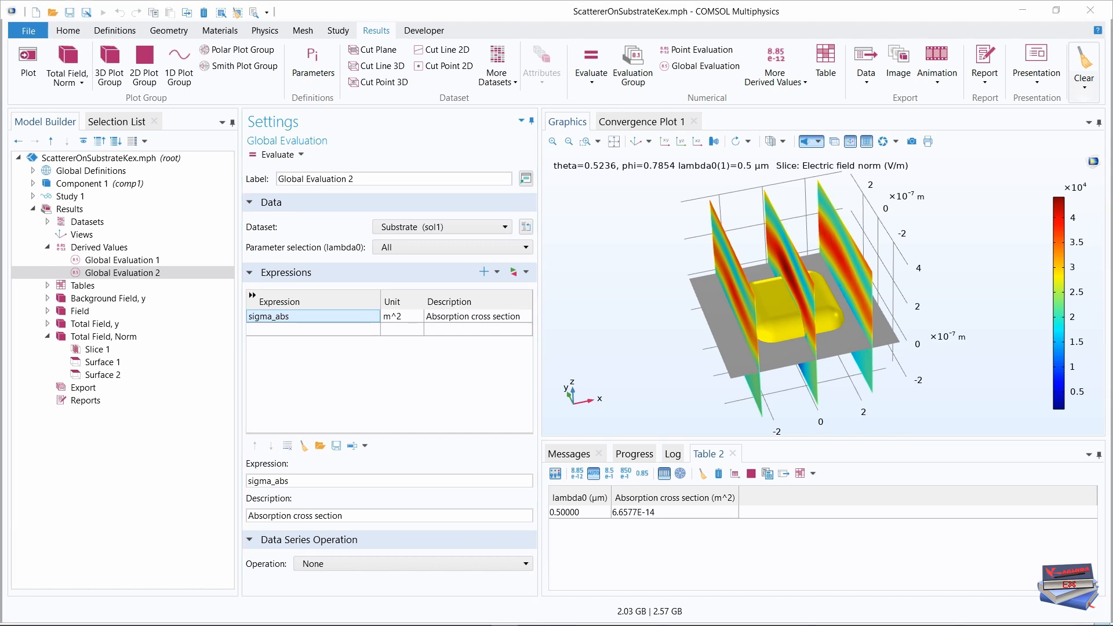
# Step: Add the scattering cross section expression sigma_sc to the same global evaluation and evaluate it
pyautogui.click(304, 332)
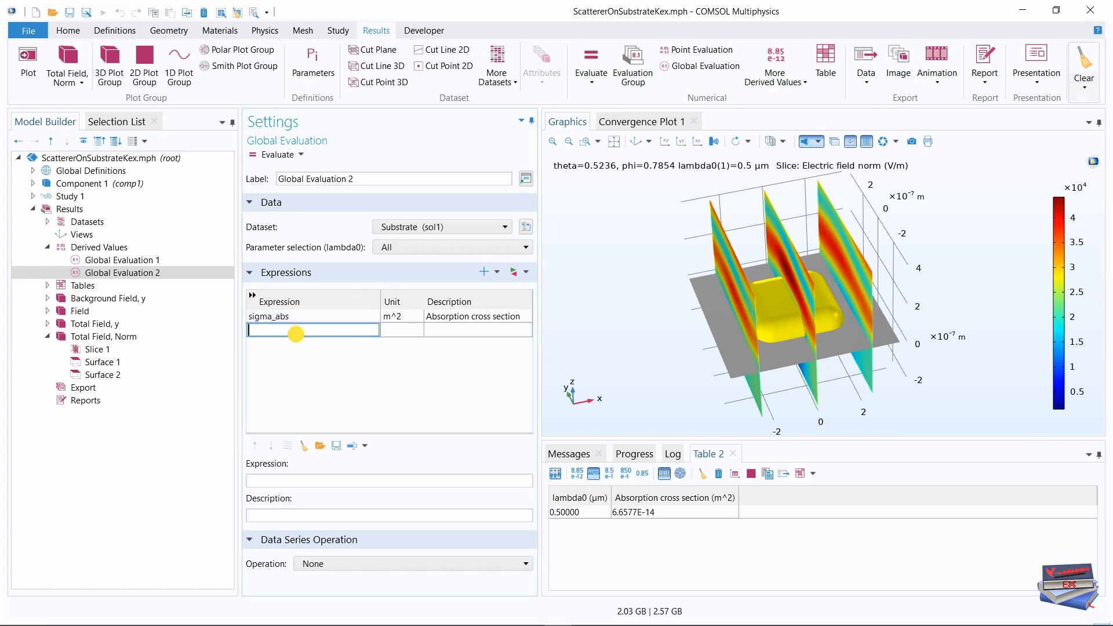
pyautogui.press('BackSpace')
pyautogui.write('sigma_sc')
pyautogui.click(336, 378)
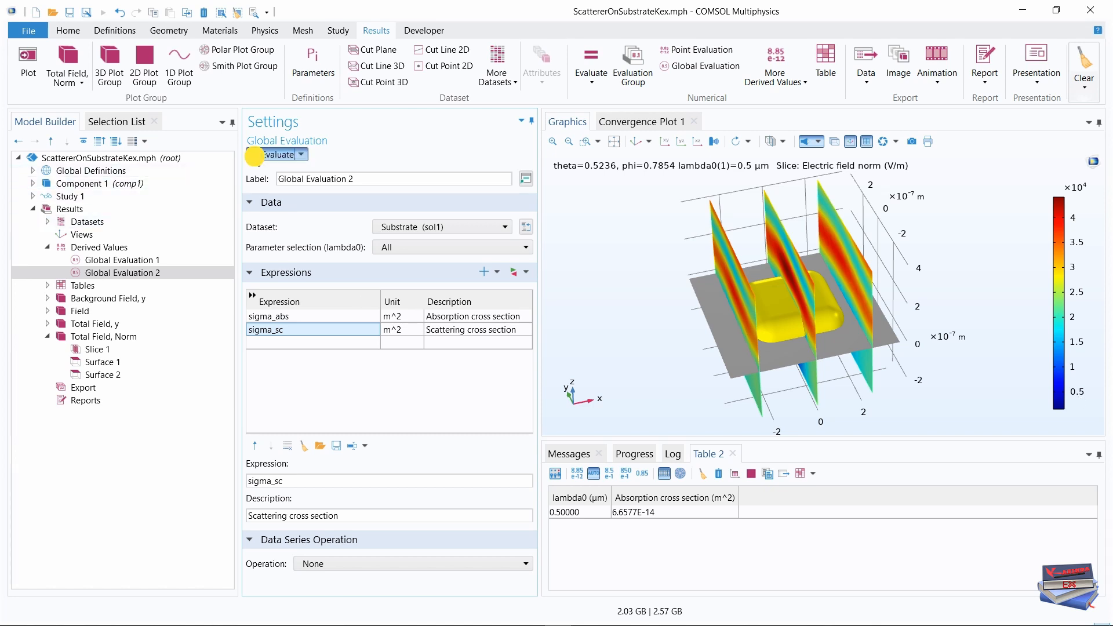
pyautogui.click(275, 154)
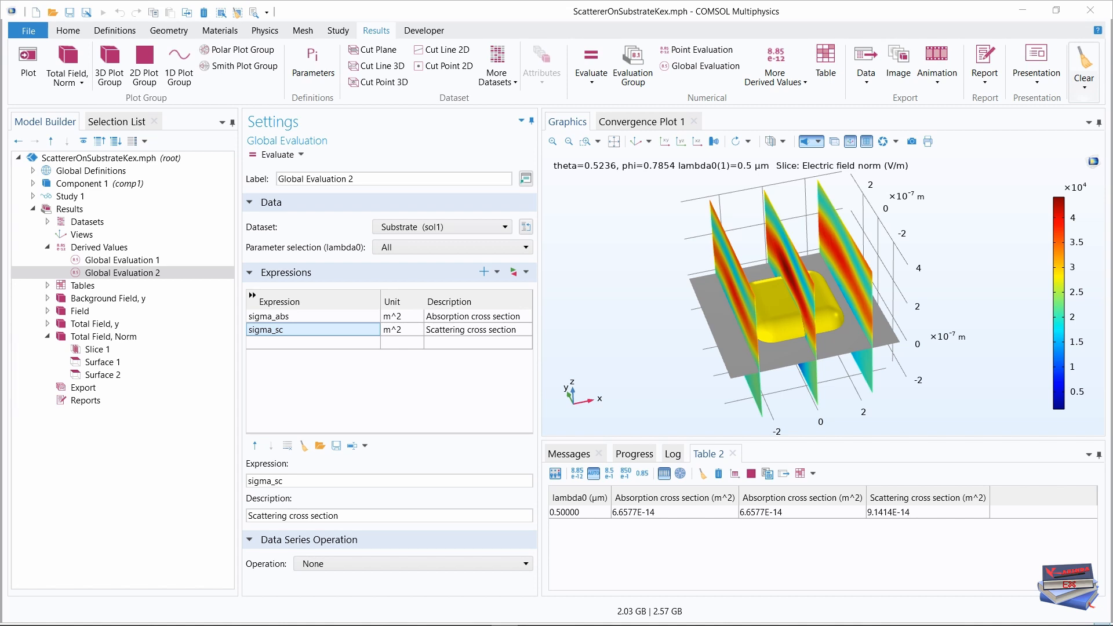
# Step: Add the extinction cross section expression sigma_ext as the third entry of the global evaluation and evaluate it
pyautogui.click(273, 343)
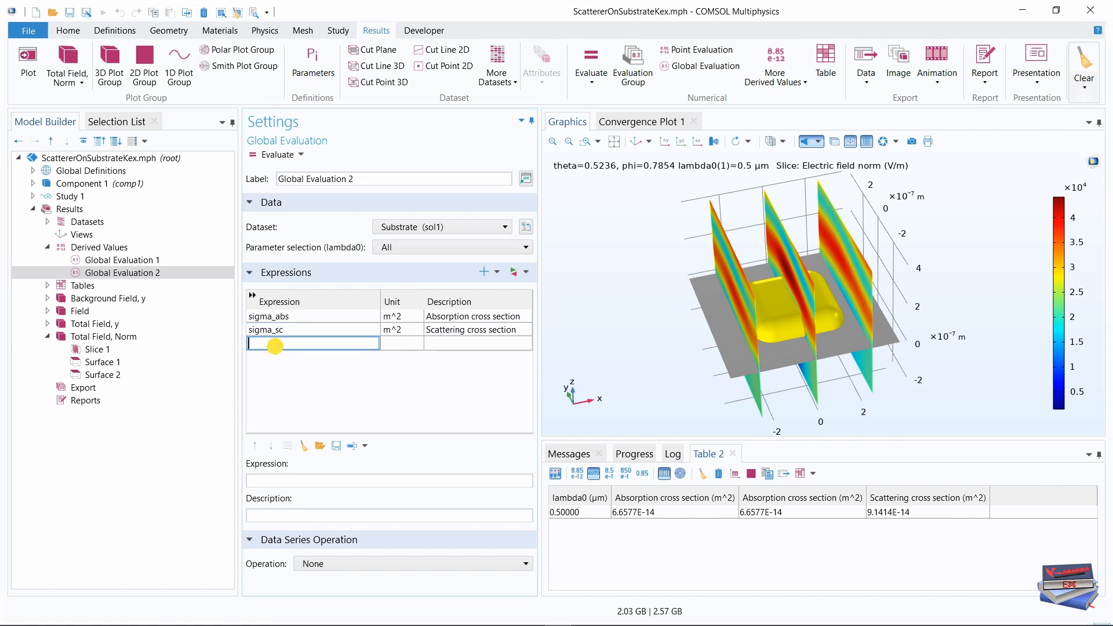
pyautogui.write('sigma_ext')
pyautogui.press('Return')
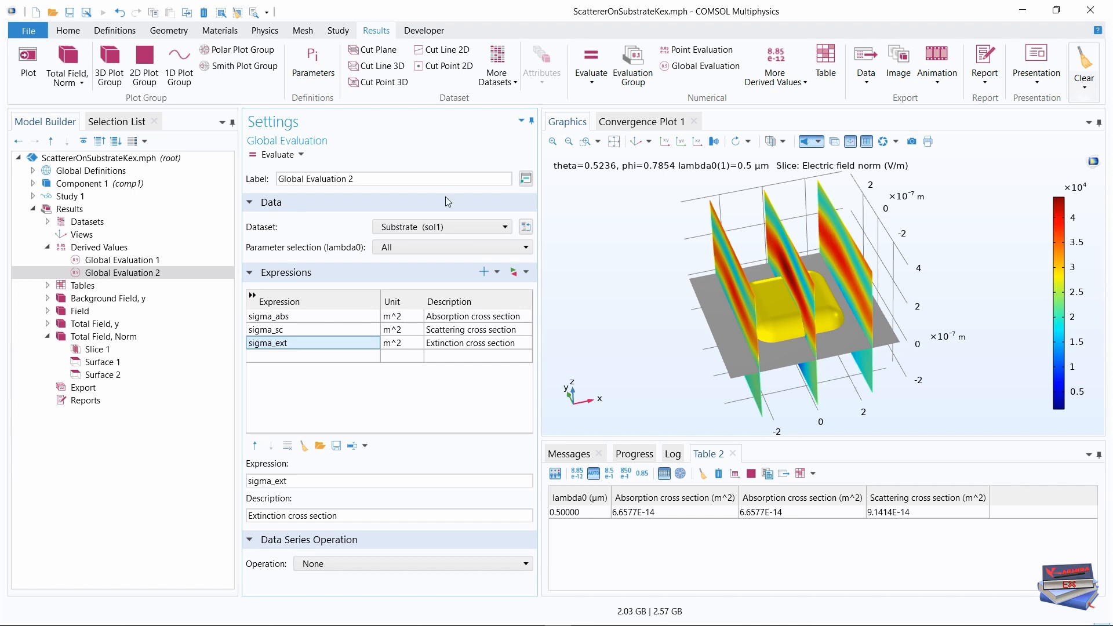
pyautogui.click(272, 154)
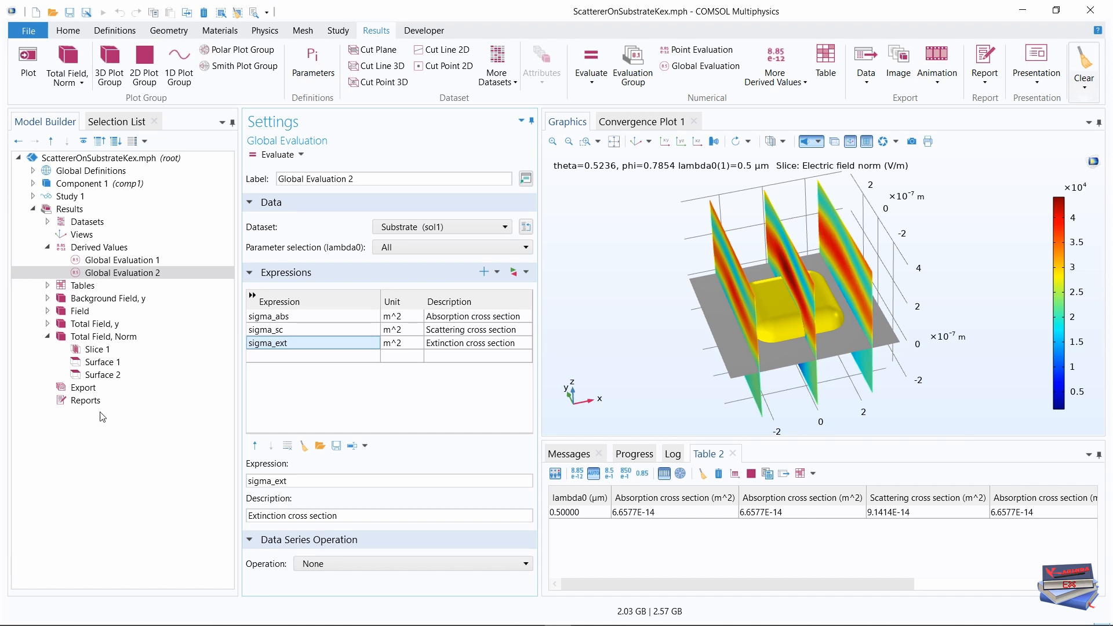
# Step: Duplicate the Total Field, Norm plot group and label the copy Power Loss
pyautogui.click(46, 337)
pyautogui.click(80, 337)
pyautogui.rightClick(80, 337)
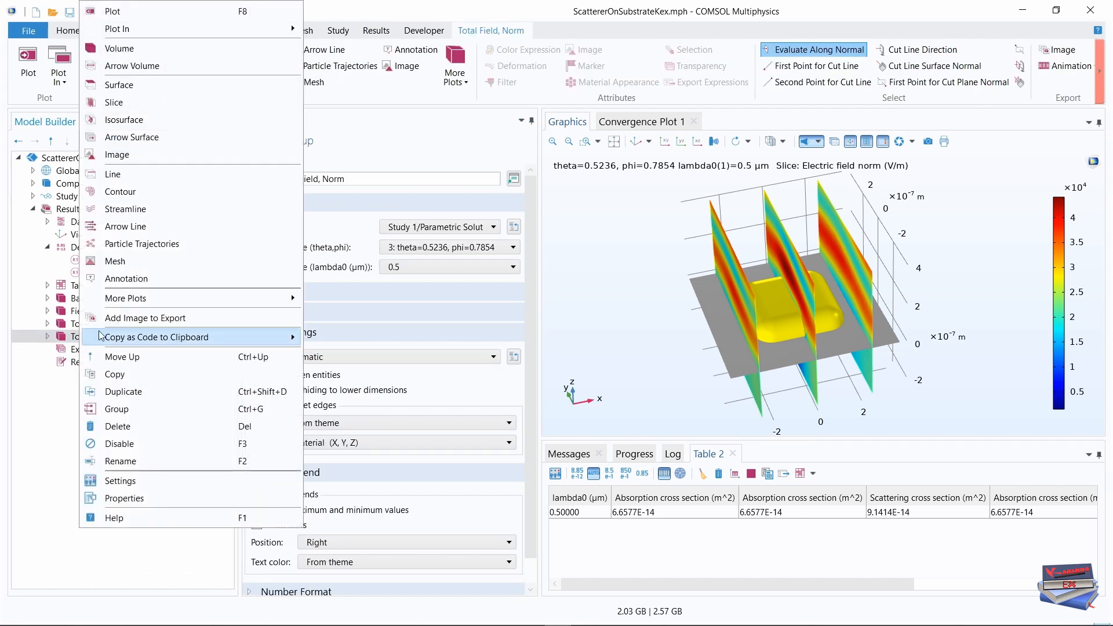
pyautogui.press('Escape')
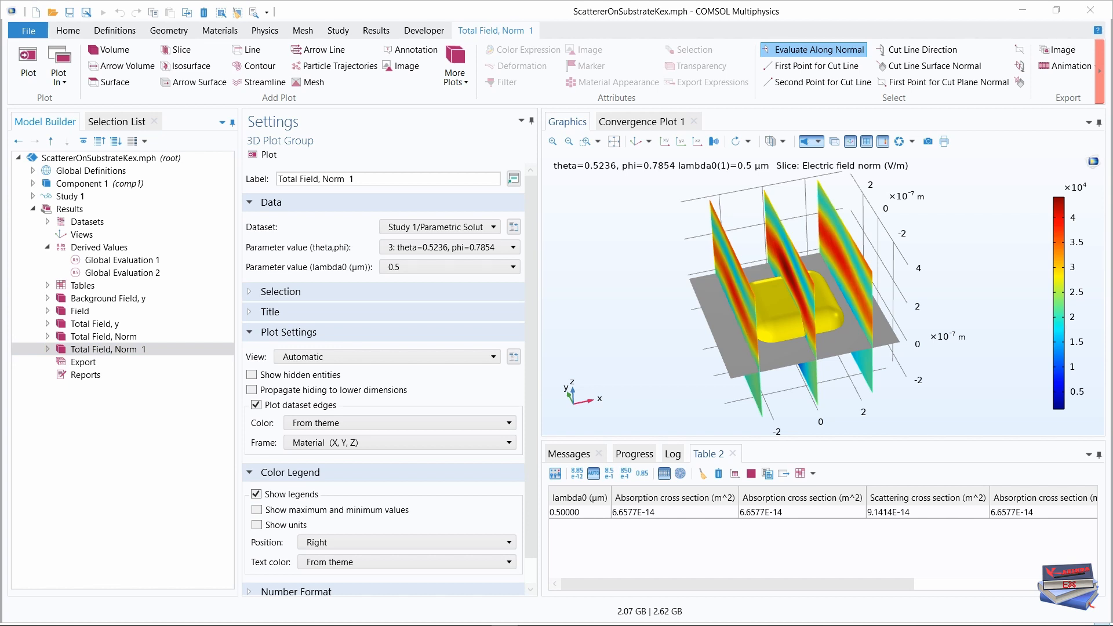
pyautogui.moveTo(356, 178); pyautogui.dragTo(272, 176)
pyautogui.write('Power Loss')
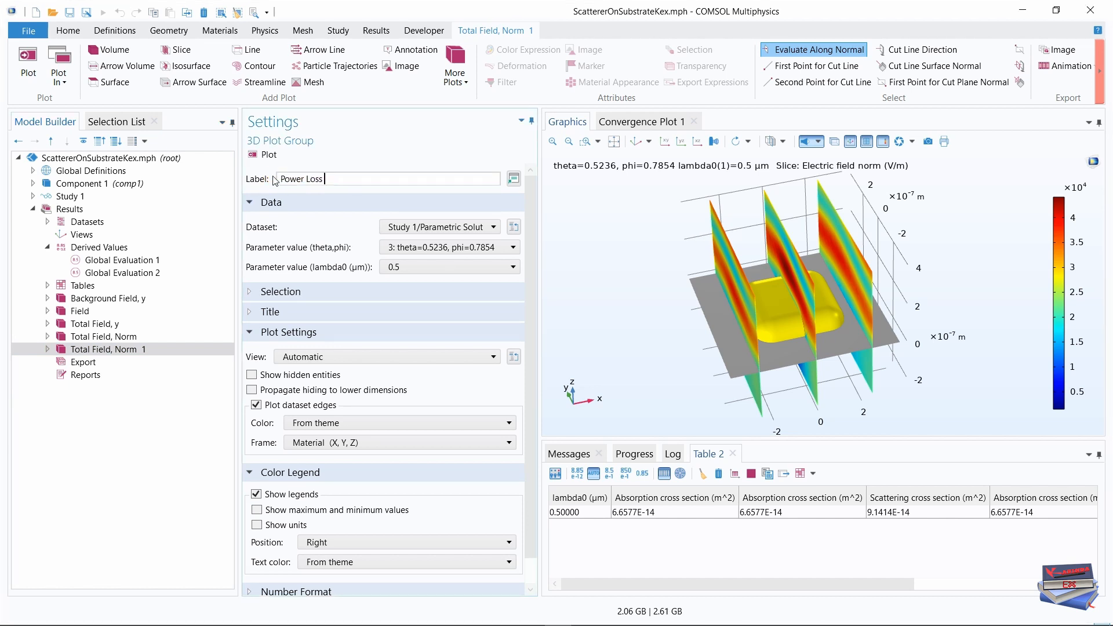
pyautogui.press('Return')
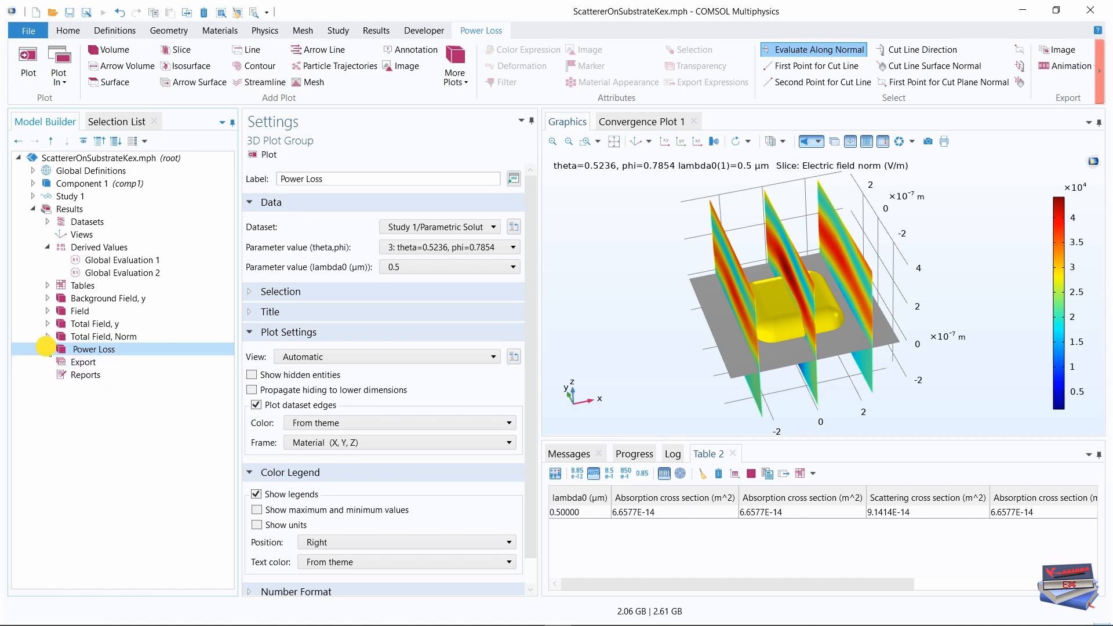
# Step: Set the Power Loss slice expression to ewfd2.Qh, the total power dissipation density from Electromagnetic Waves, Frequency Domain 2
pyautogui.click(48, 349)
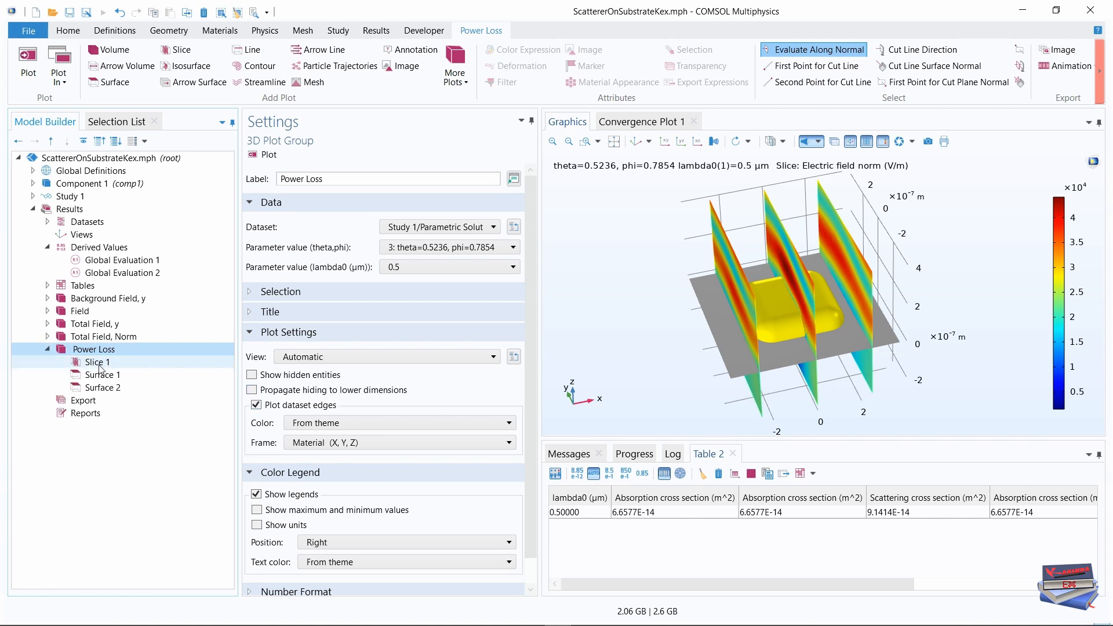
pyautogui.click(100, 365)
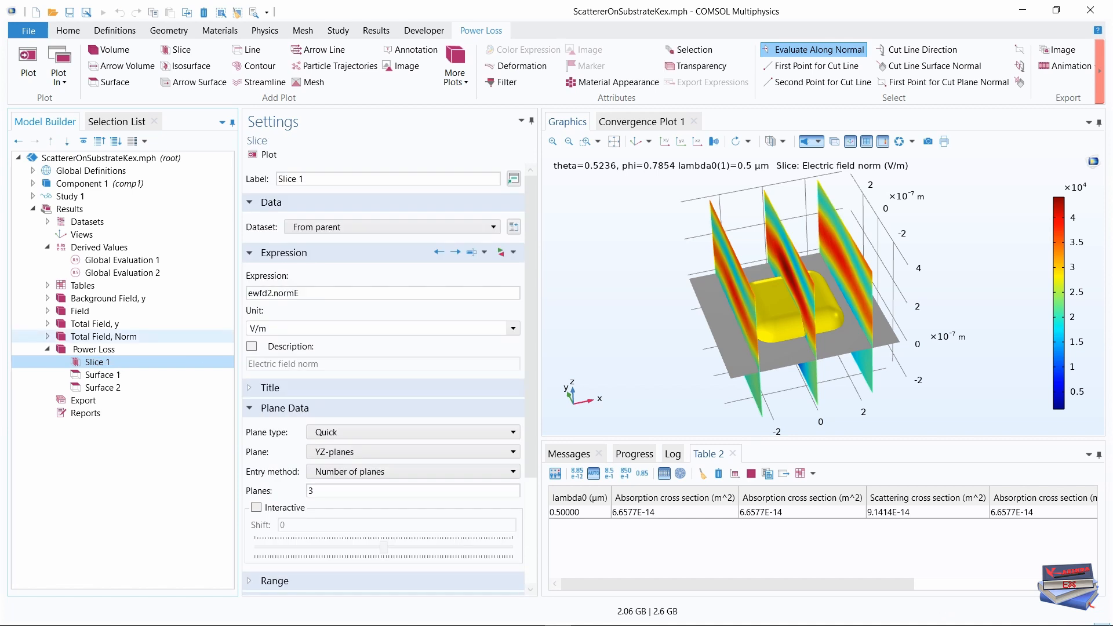
pyautogui.click(513, 251)
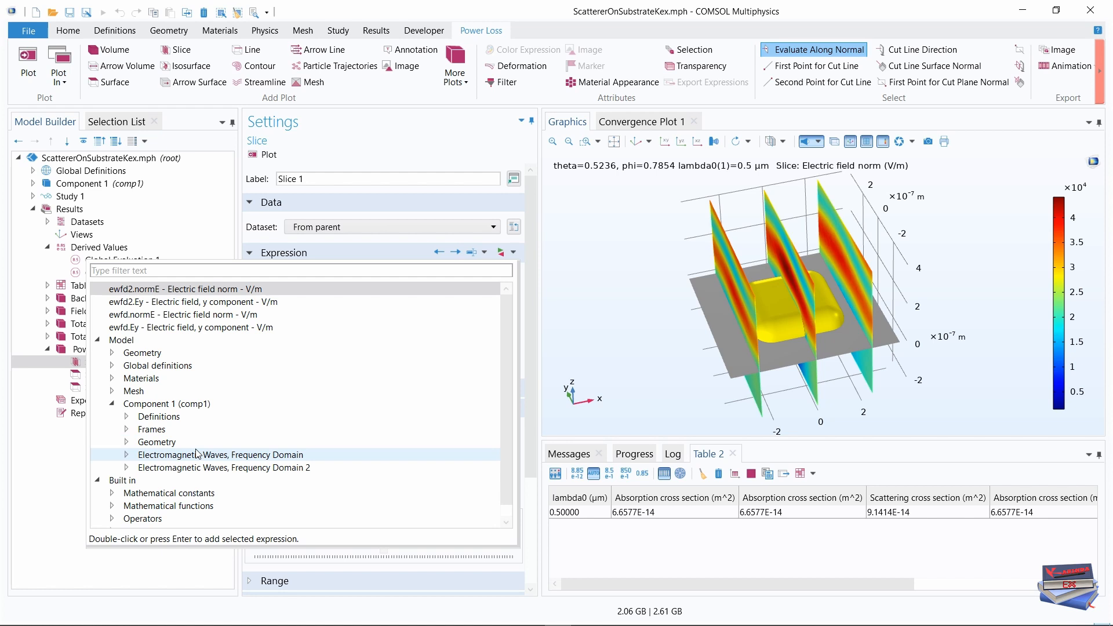
pyautogui.click(126, 467)
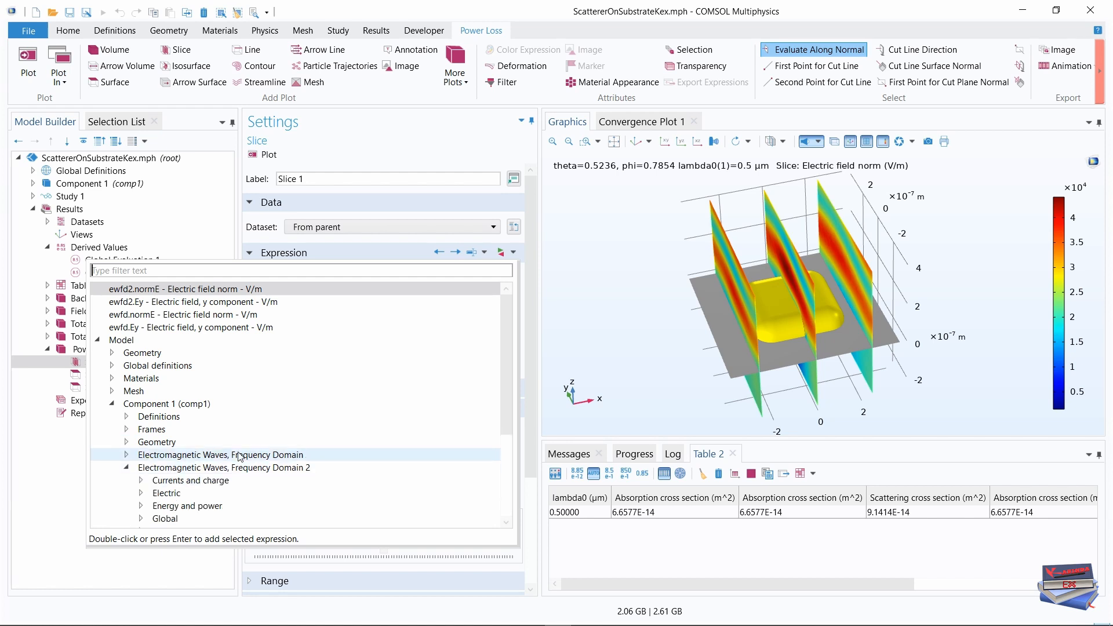
pyautogui.moveTo(511, 338); pyautogui.dragTo(502, 409)
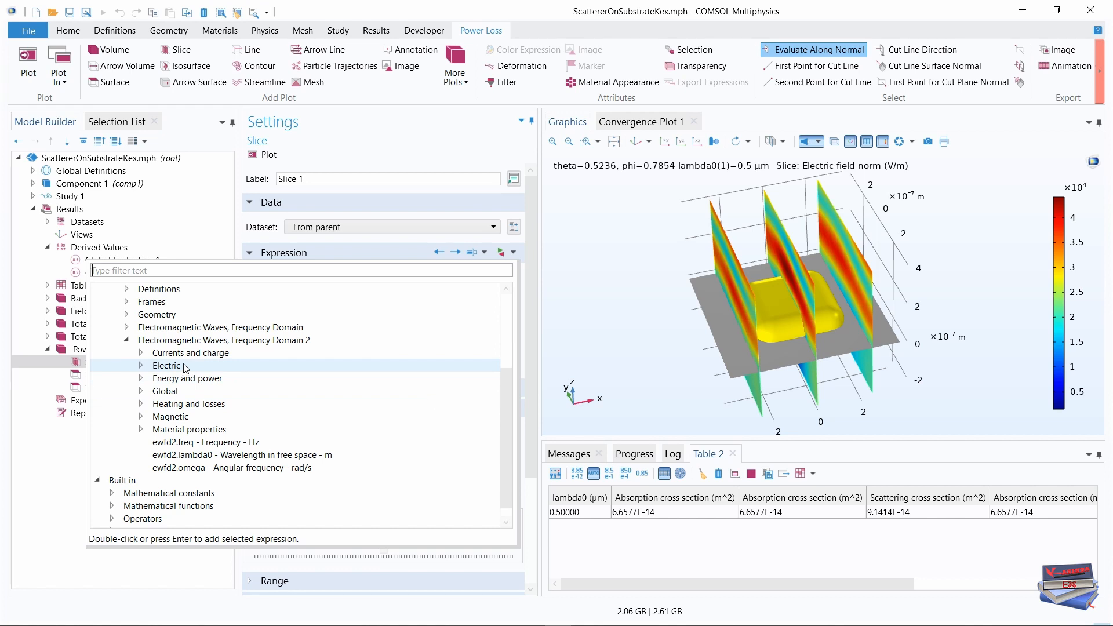
pyautogui.click(141, 404)
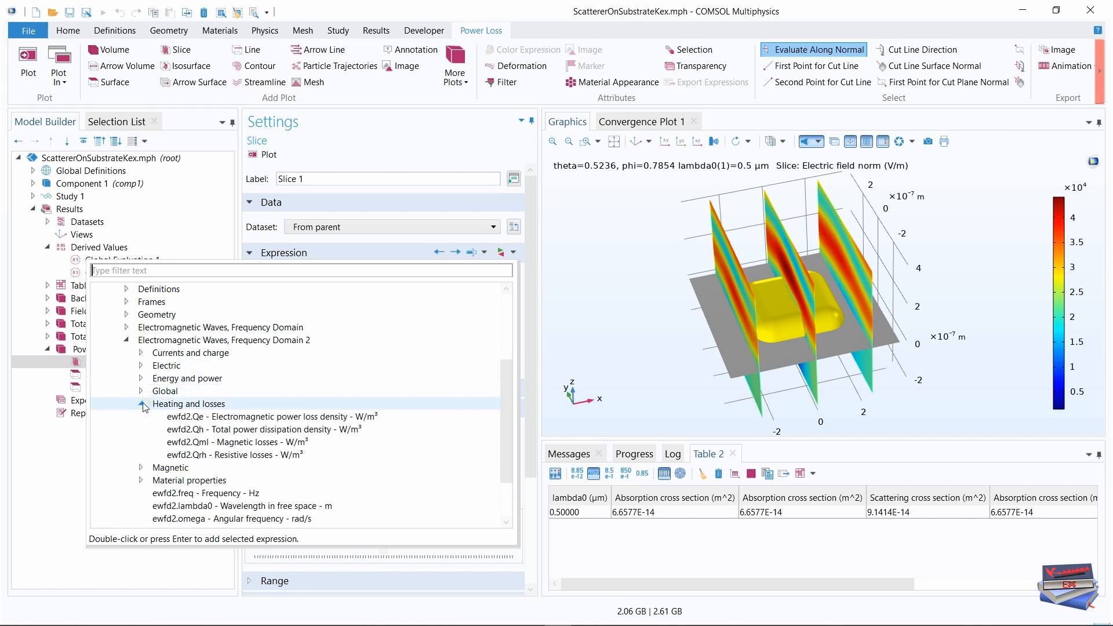
pyautogui.moveTo(507, 384); pyautogui.dragTo(451, 411)
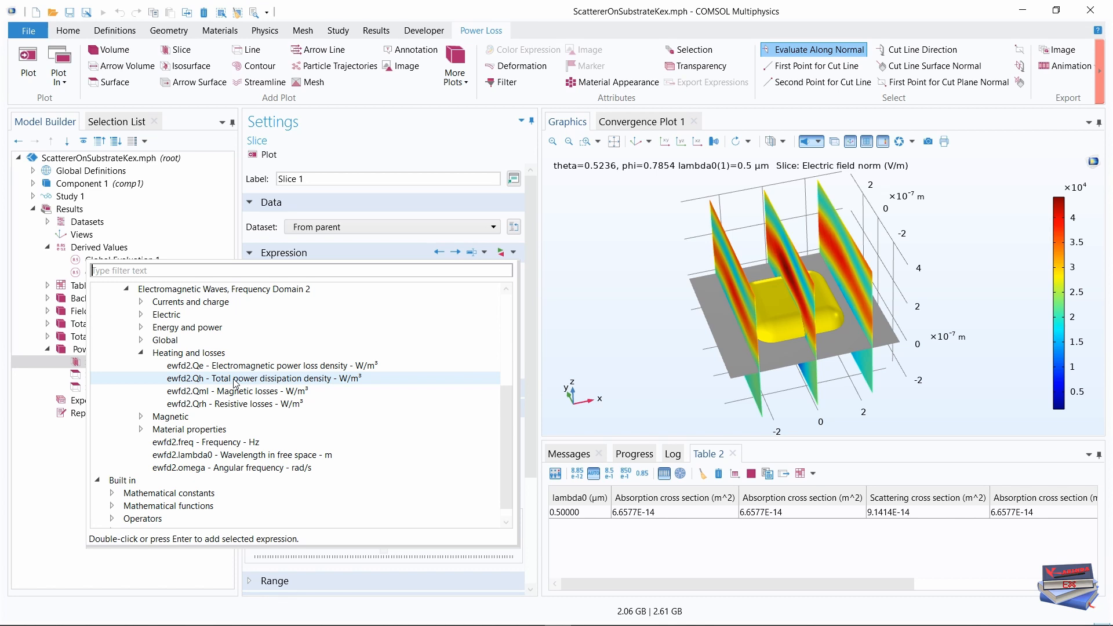
pyautogui.doubleClick(234, 379)
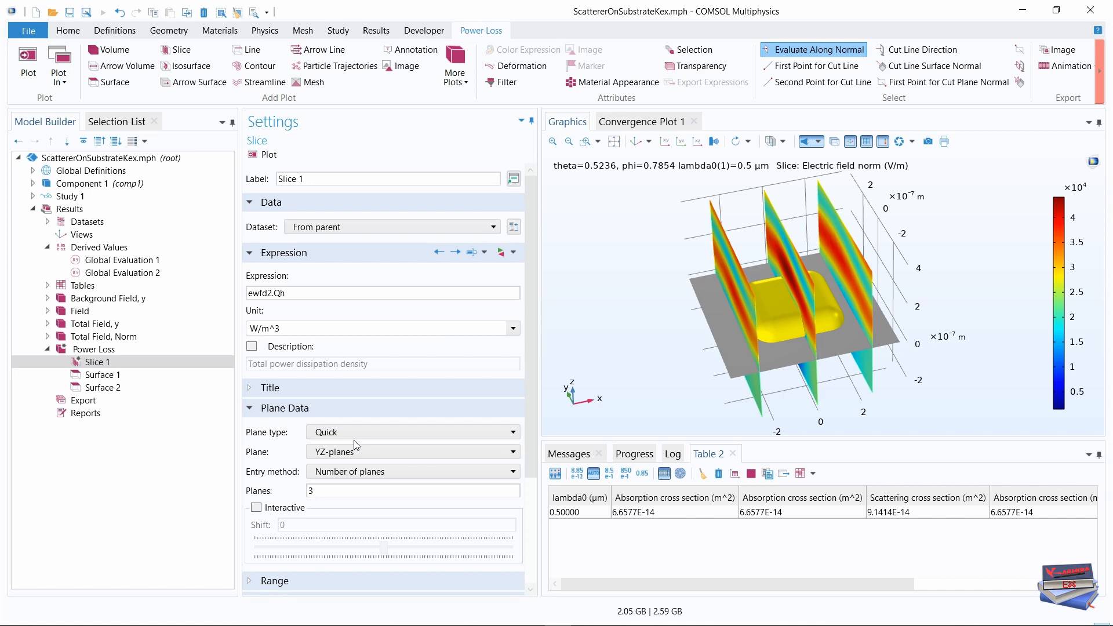
# Step: Change the Power Loss slice to XY-planes and define its plane position by coordinates
pyautogui.click(442, 435)
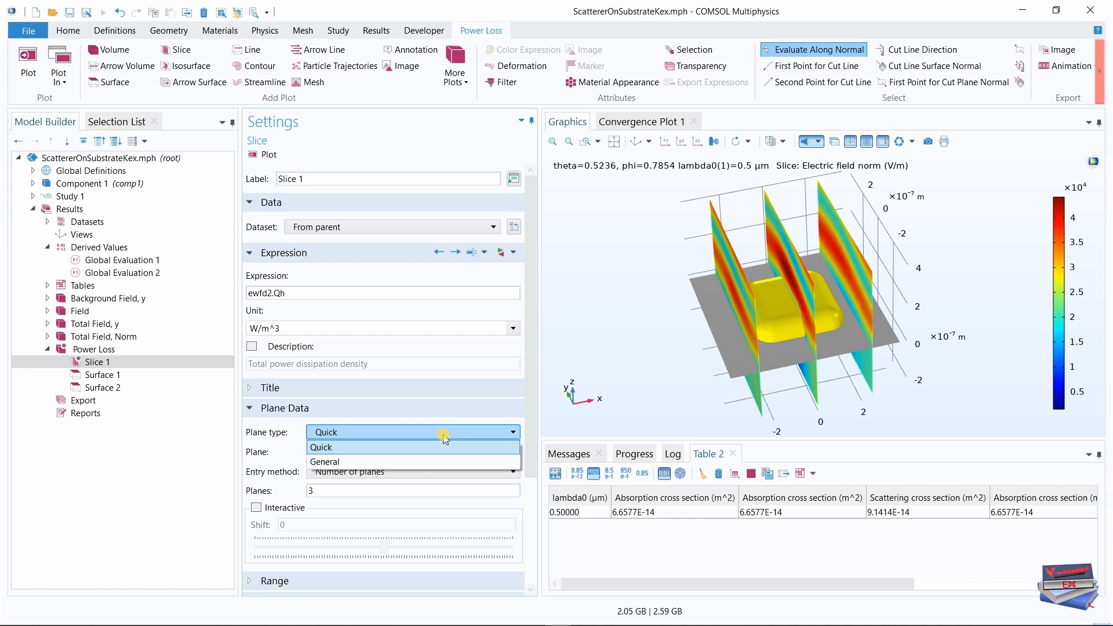
pyautogui.click(531, 427)
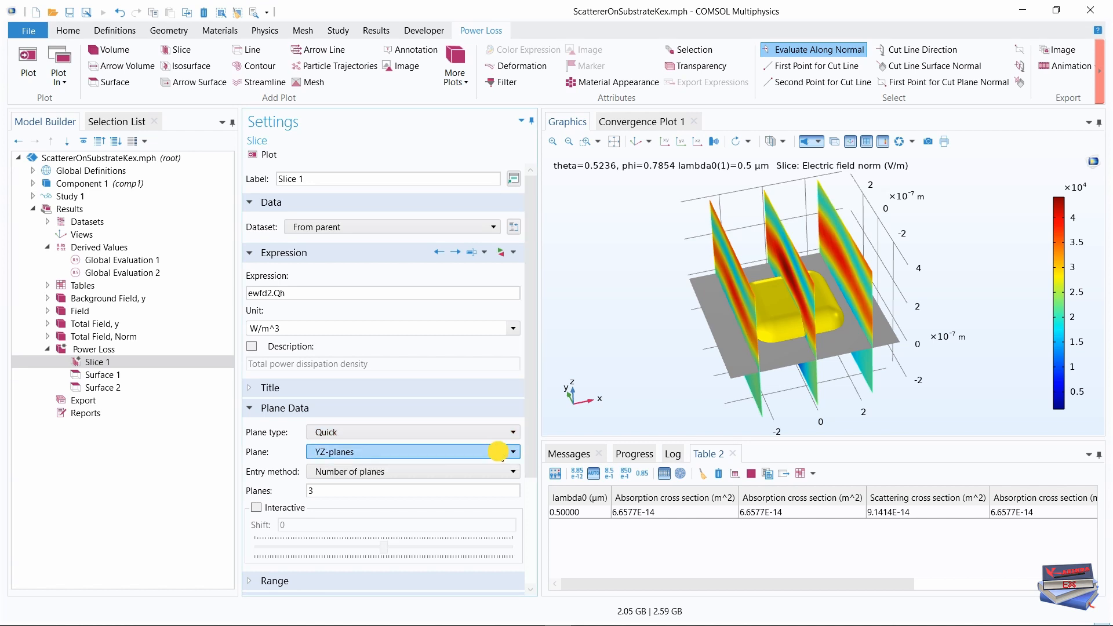
pyautogui.click(499, 455)
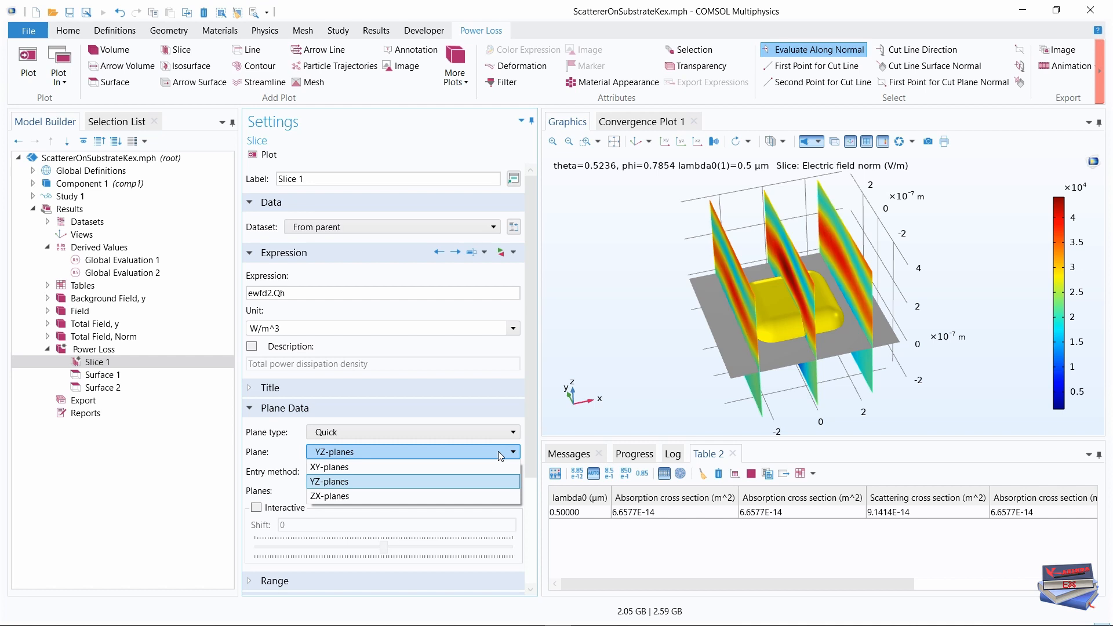
pyautogui.click(394, 467)
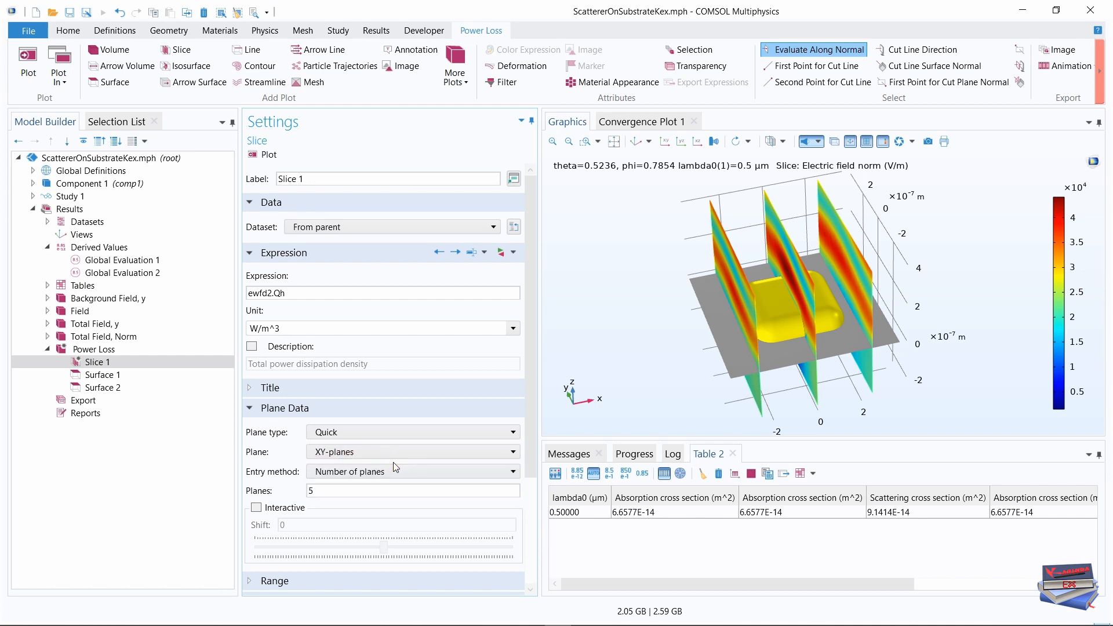
pyautogui.click(435, 474)
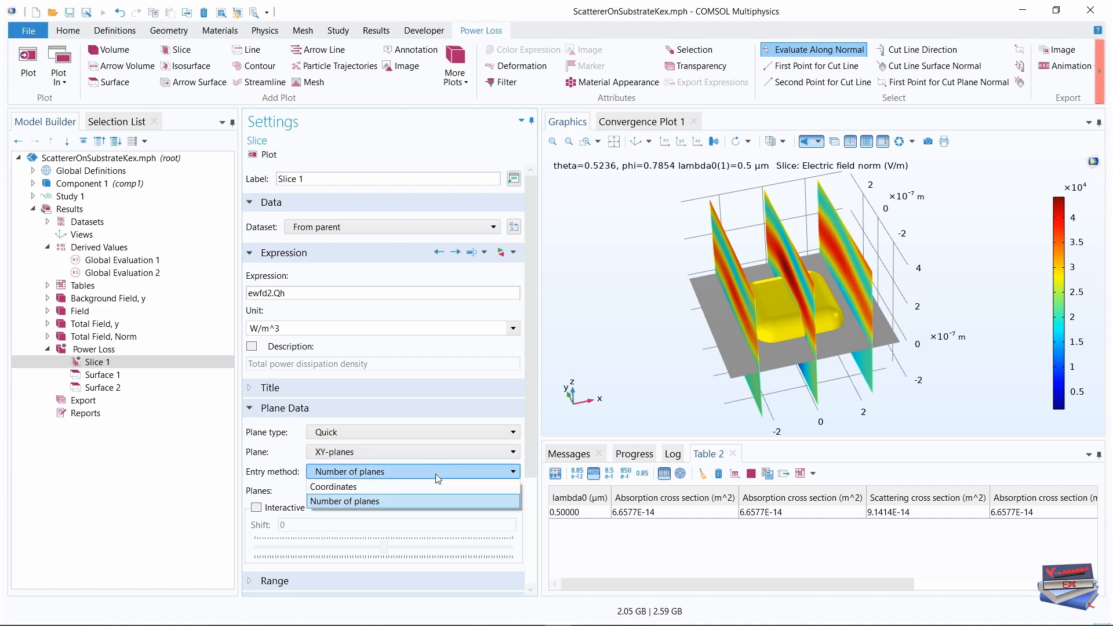
pyautogui.click(409, 487)
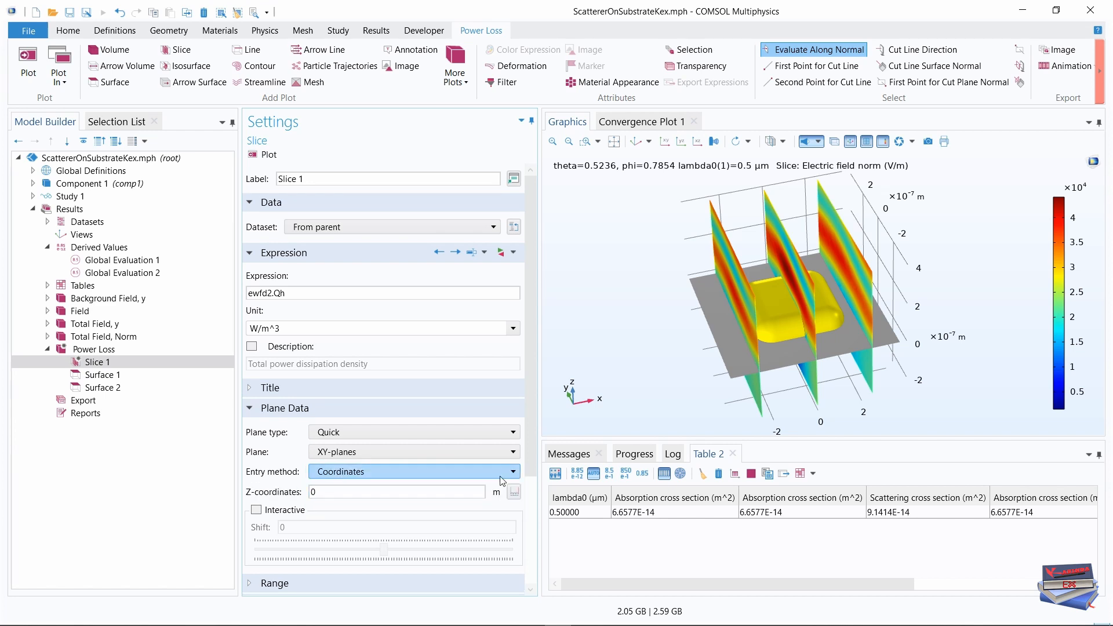
# Step: Set the slice's Z-coordinate to 50[nm] and plot the power loss
pyautogui.scroll(-2, 524, 458)
pyautogui.scroll(-4, 518, 481)
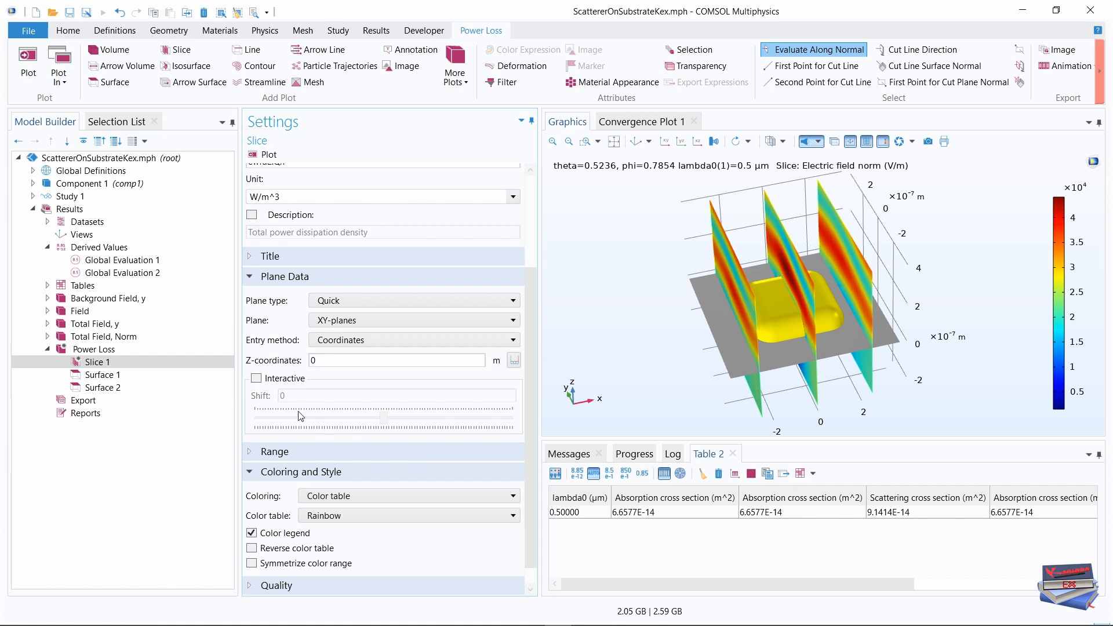
pyautogui.doubleClick(311, 360)
pyautogui.write('50[nm]')
pyautogui.click(168, 507)
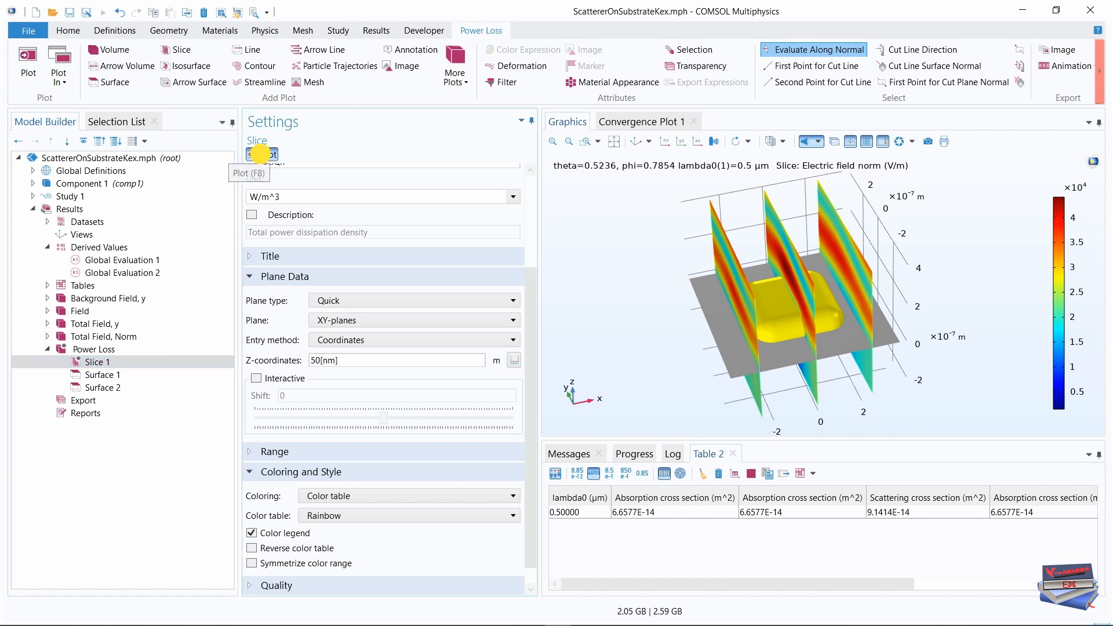
pyautogui.click(255, 155)
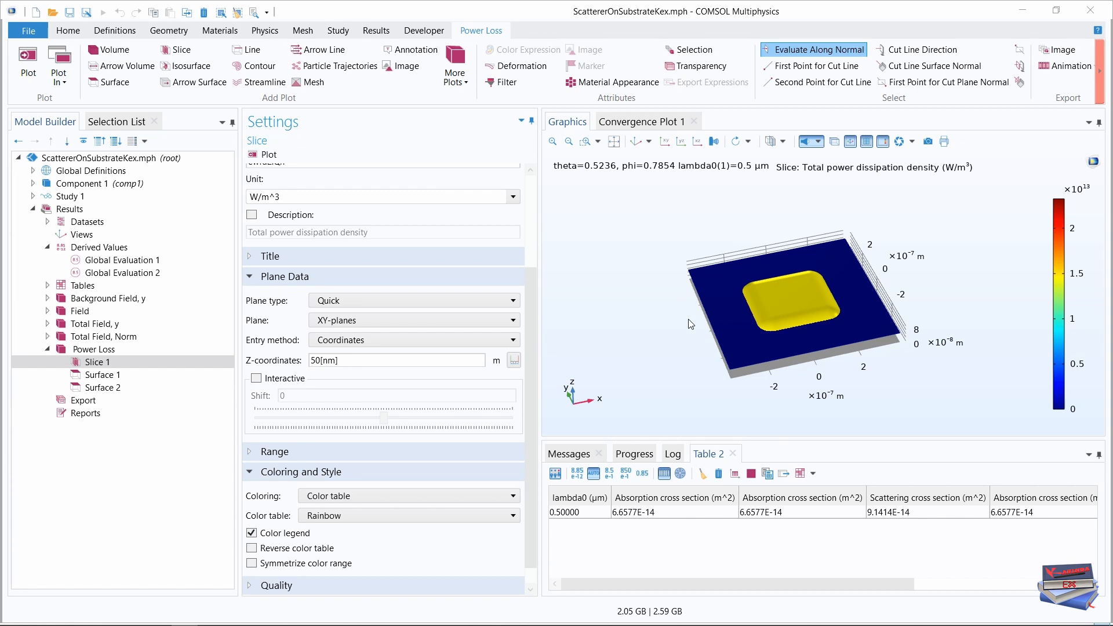
# Step: Disable the yellow particle surface, Surface 2, in the Power Loss plot group and show the plot in the default 3D view
pyautogui.click(95, 388)
pyautogui.rightClick(97, 389)
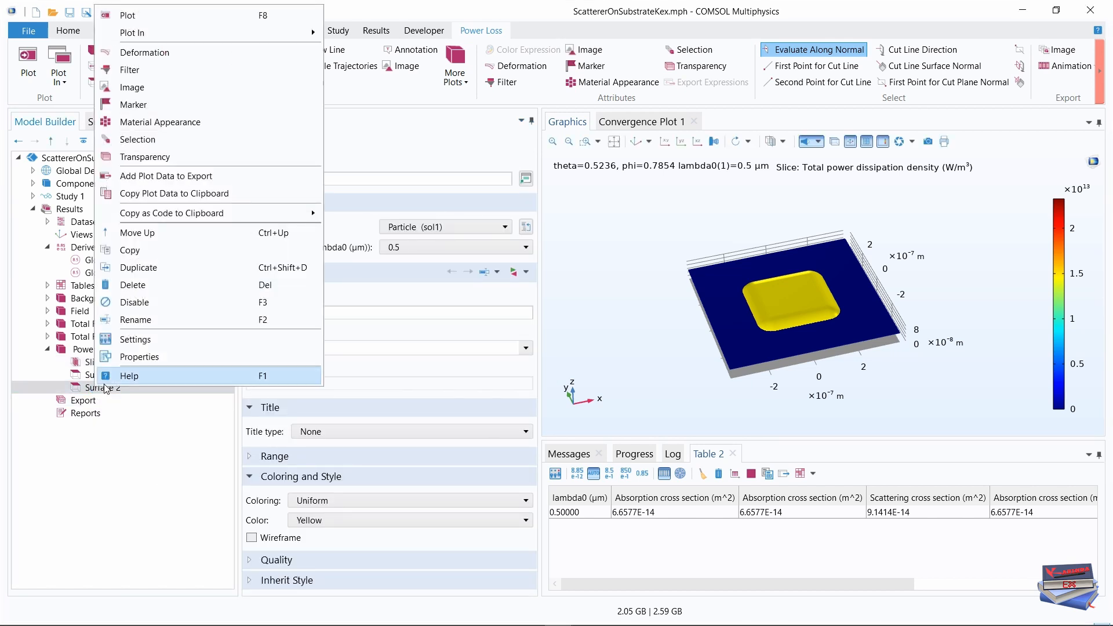
pyautogui.click(133, 302)
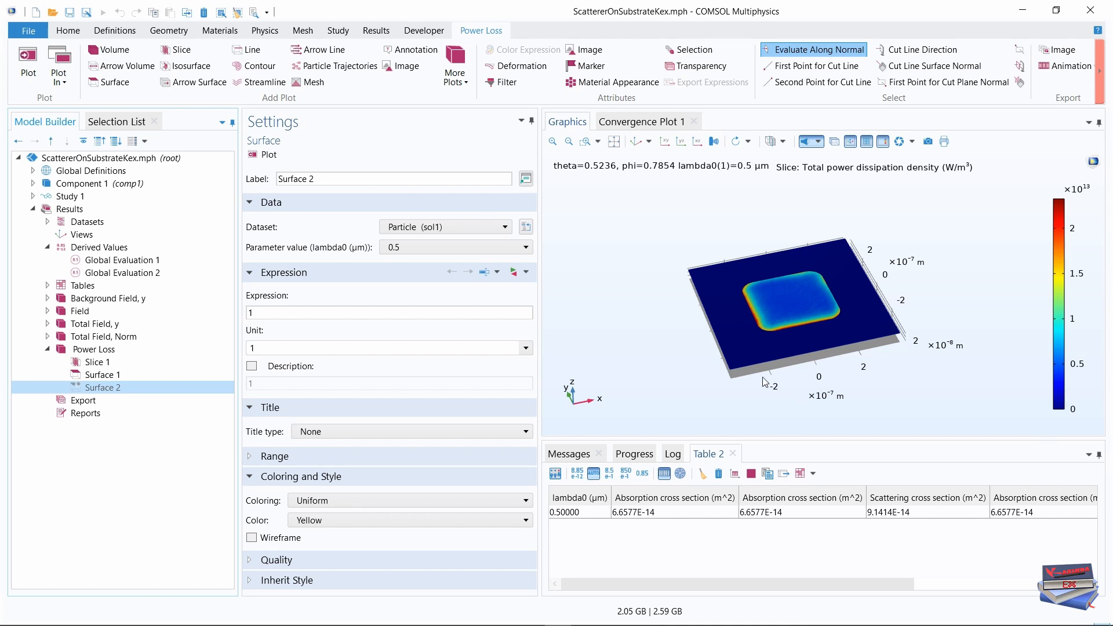
pyautogui.click(48, 349)
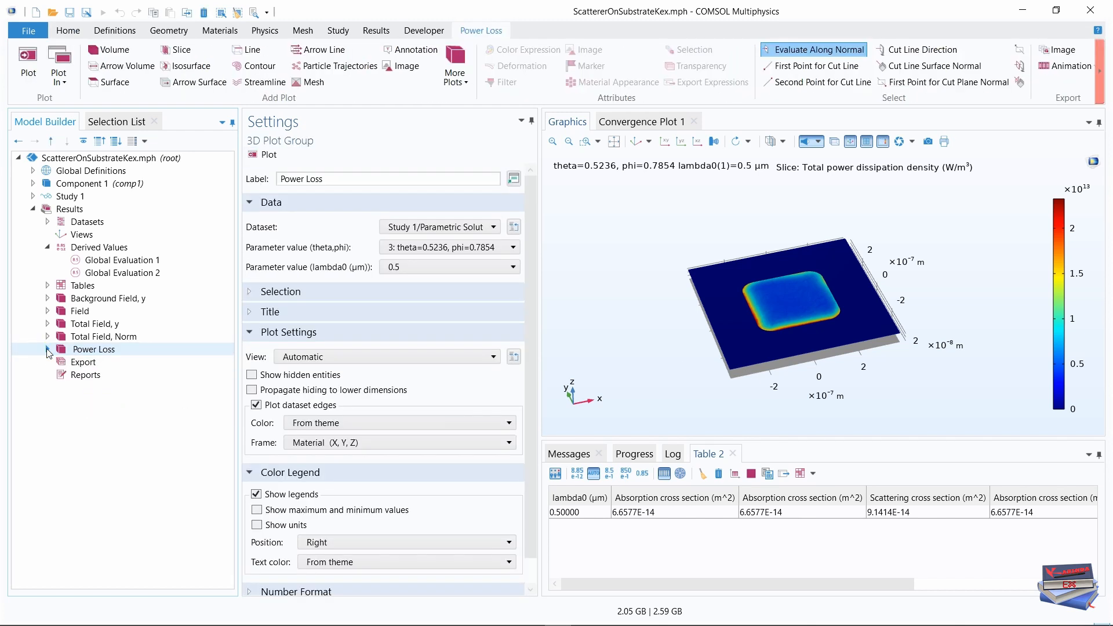
pyautogui.click(637, 144)
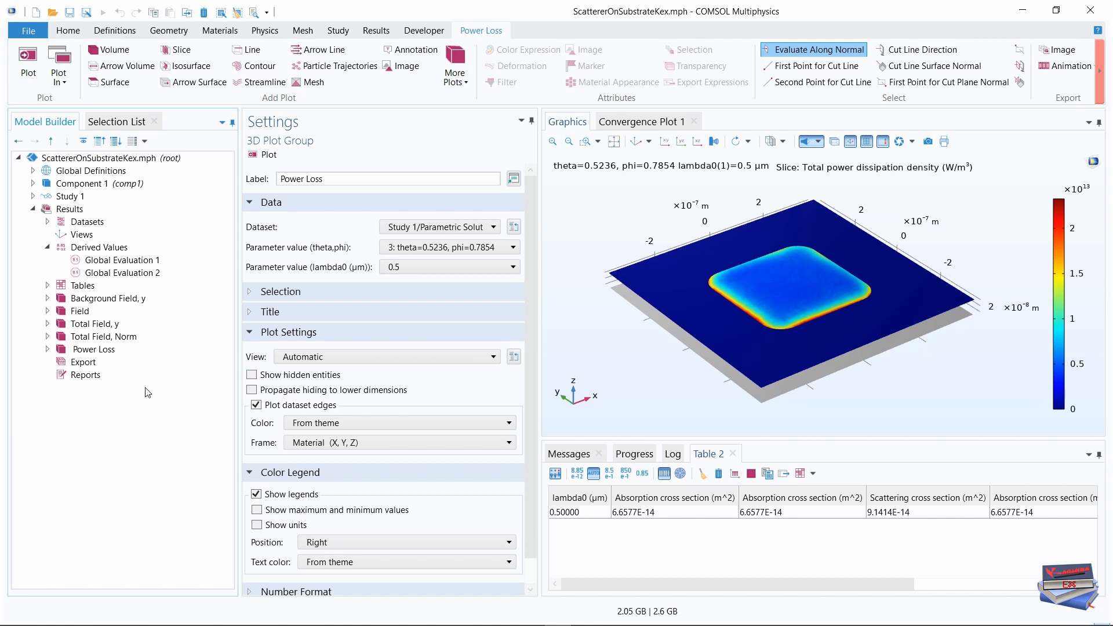
# Step: Review the Background Field, y, Field, Total Field, y, Total Field, Norm and Power Loss plots in turn
pyautogui.click(97, 303)
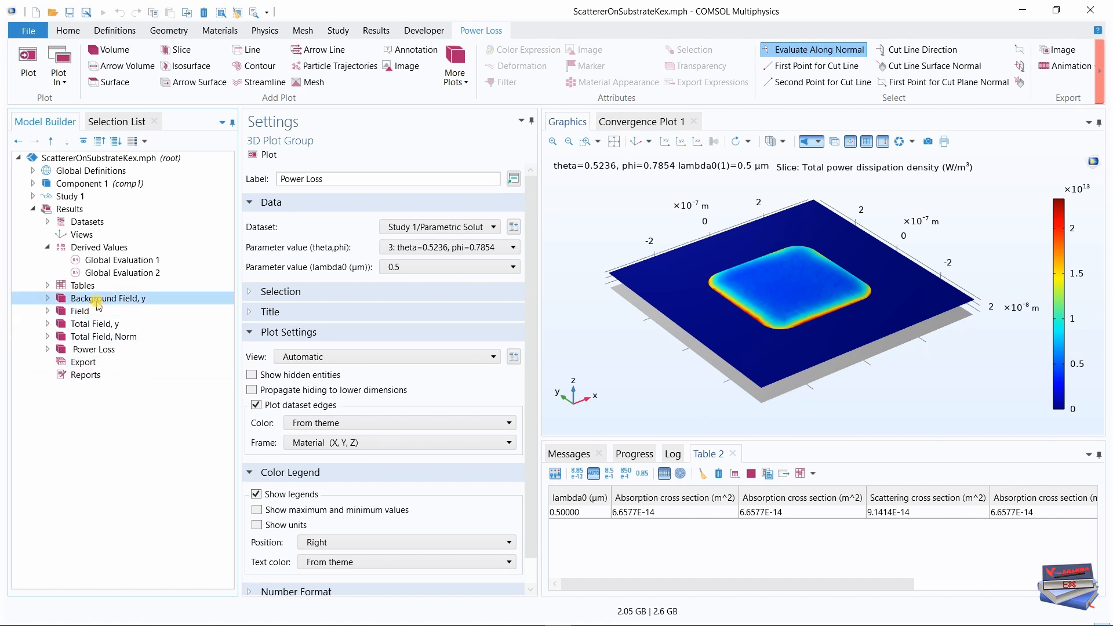
pyautogui.click(634, 142)
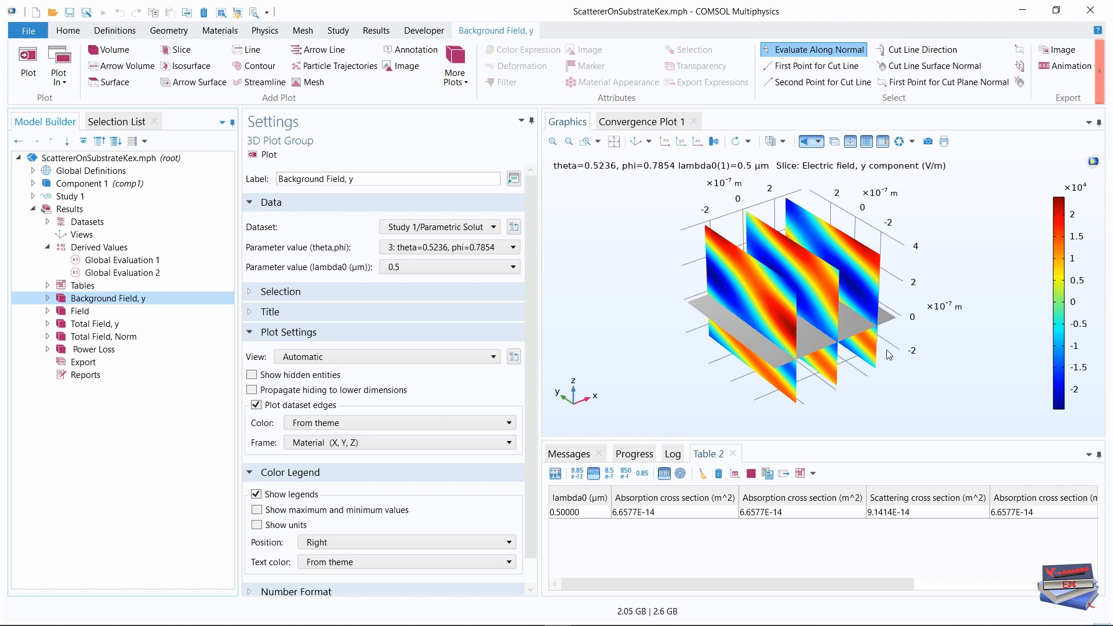
pyautogui.moveTo(892, 374)
pyautogui.mouseDown()
pyautogui.moveTo(846, 376)
pyautogui.moveTo(816, 340)
pyautogui.mouseUp()
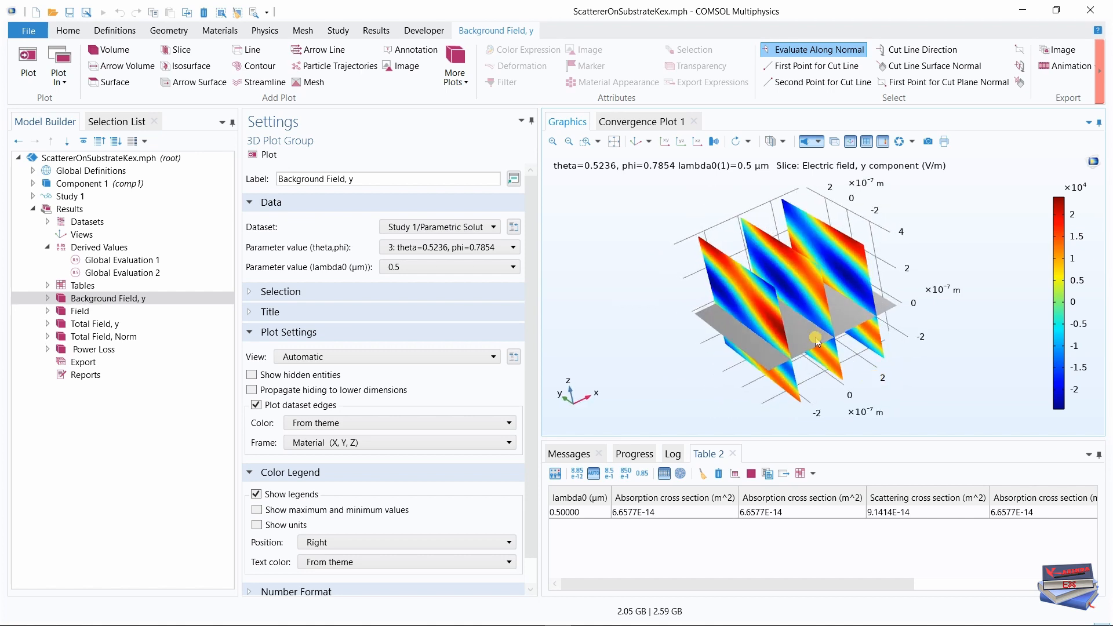
pyautogui.click(629, 145)
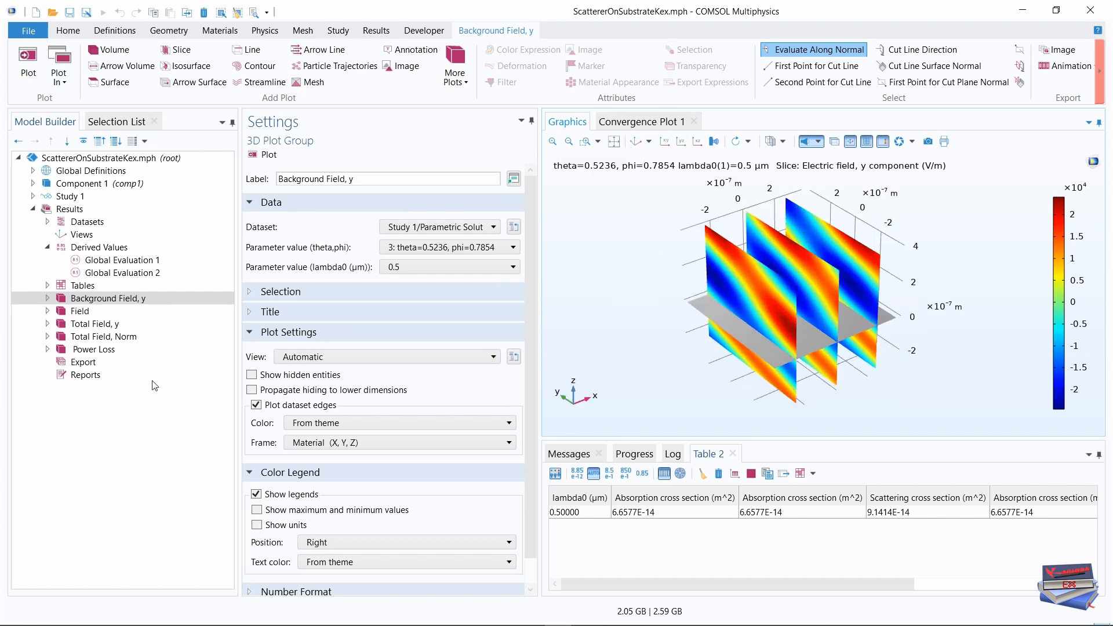
pyautogui.click(81, 312)
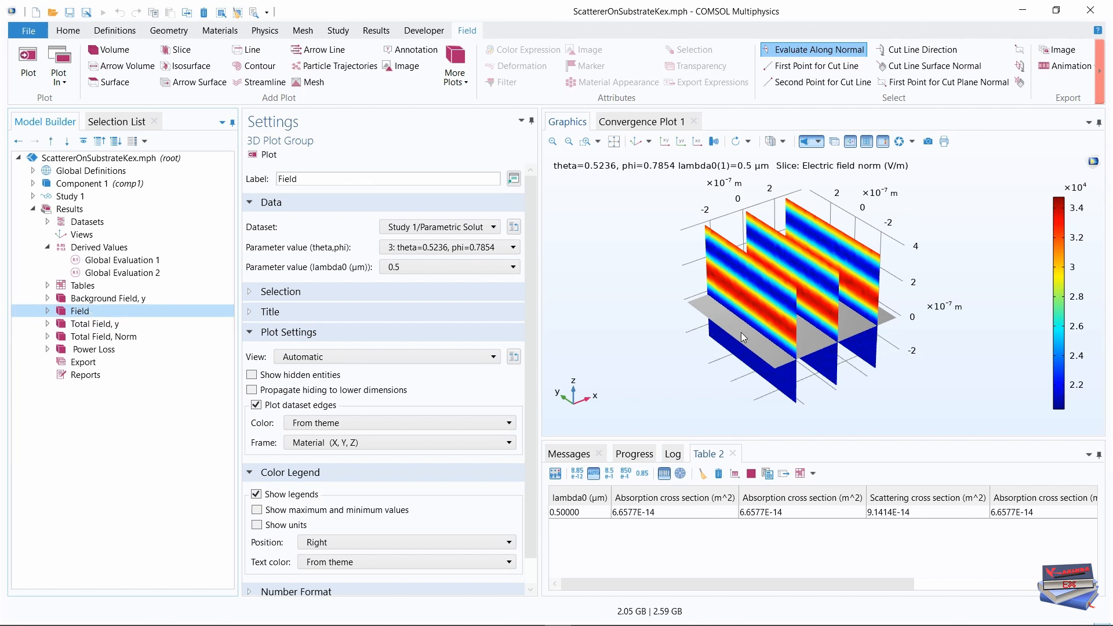
pyautogui.click(86, 326)
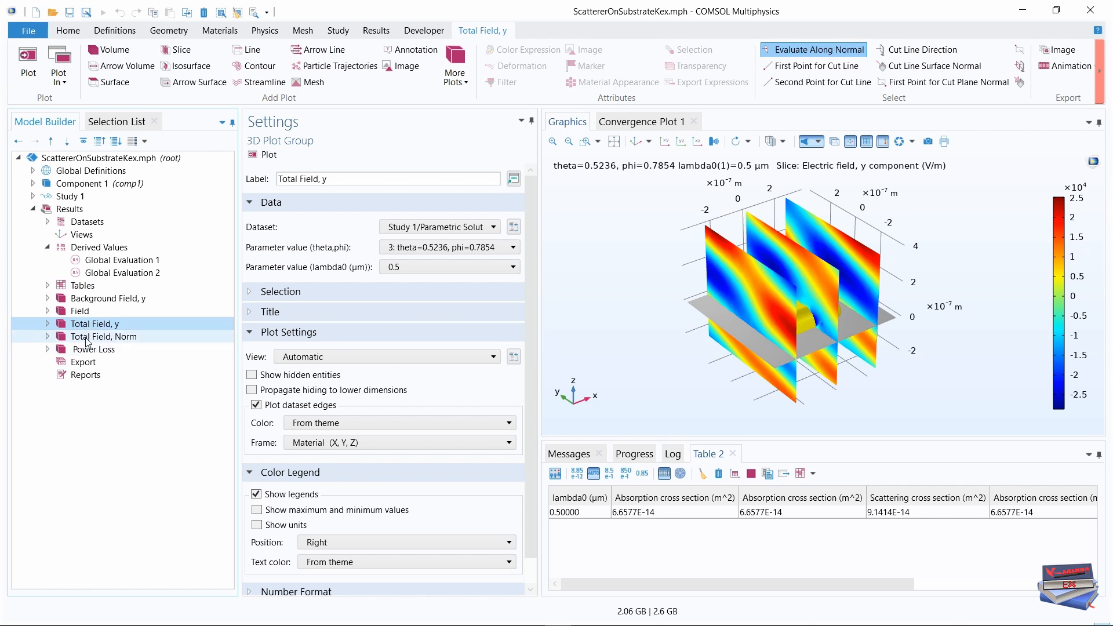
pyautogui.click(87, 339)
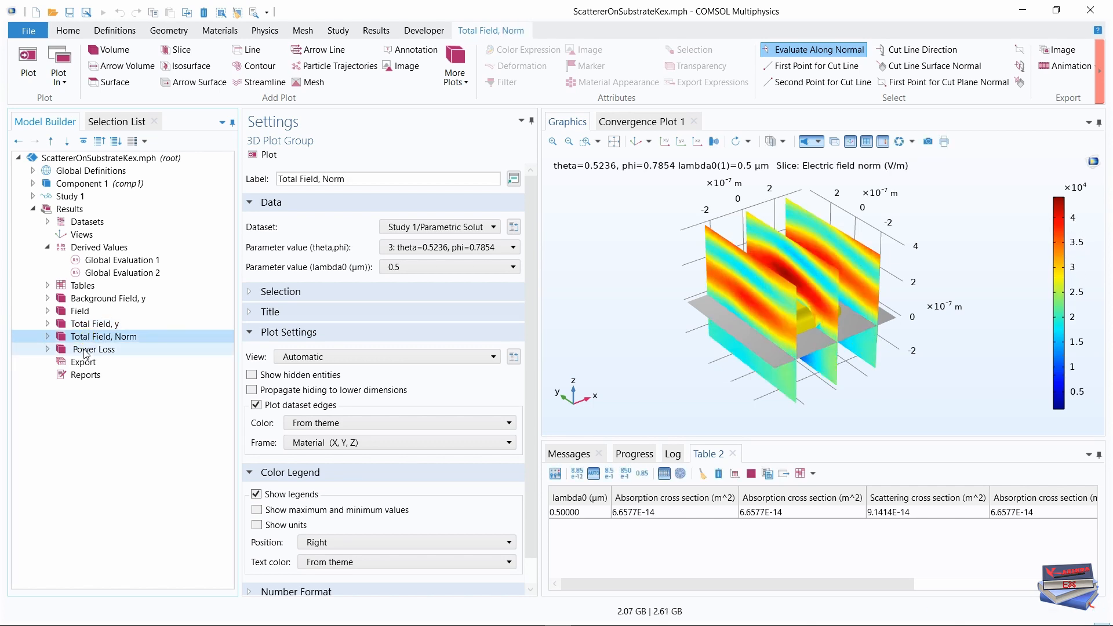
pyautogui.click(88, 349)
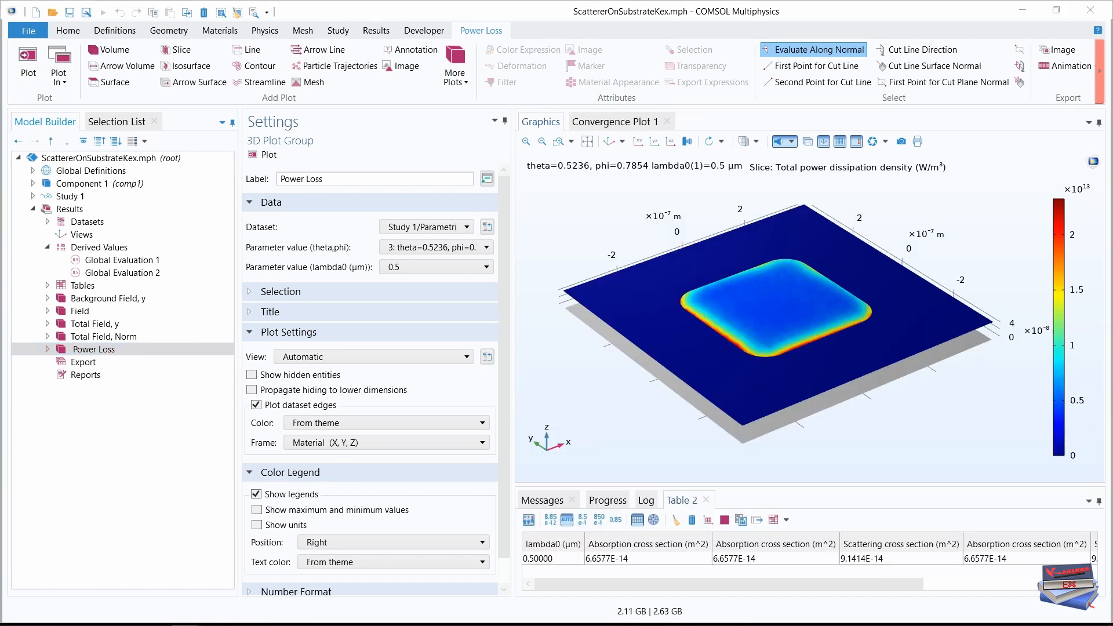
# Step: Switch Global Evaluation 2 to the Study 1/Parametric Solutions 1 (sol2) dataset and evaluate it, overwriting the existing table data
pyautogui.click(131, 273)
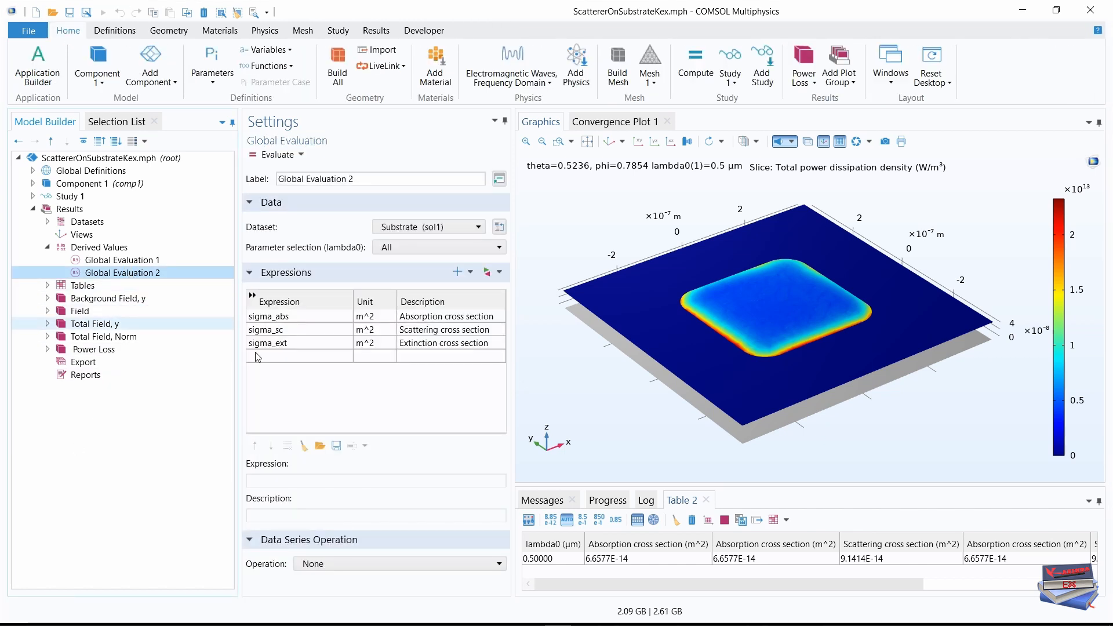
pyautogui.moveTo(741, 624)
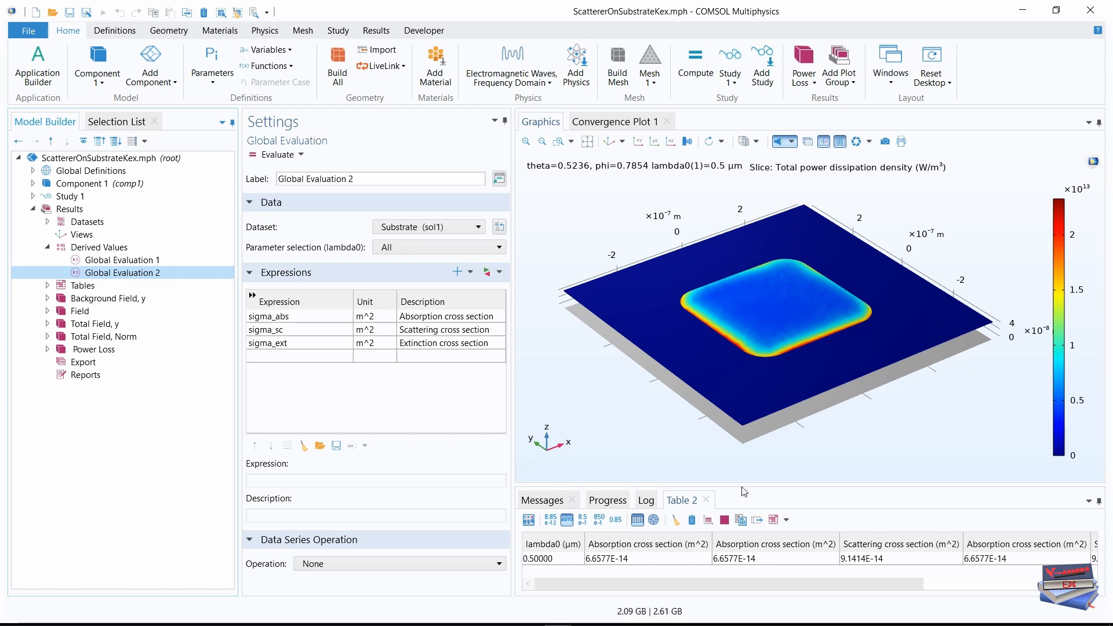
pyautogui.moveTo(745, 485); pyautogui.dragTo(747, 399)
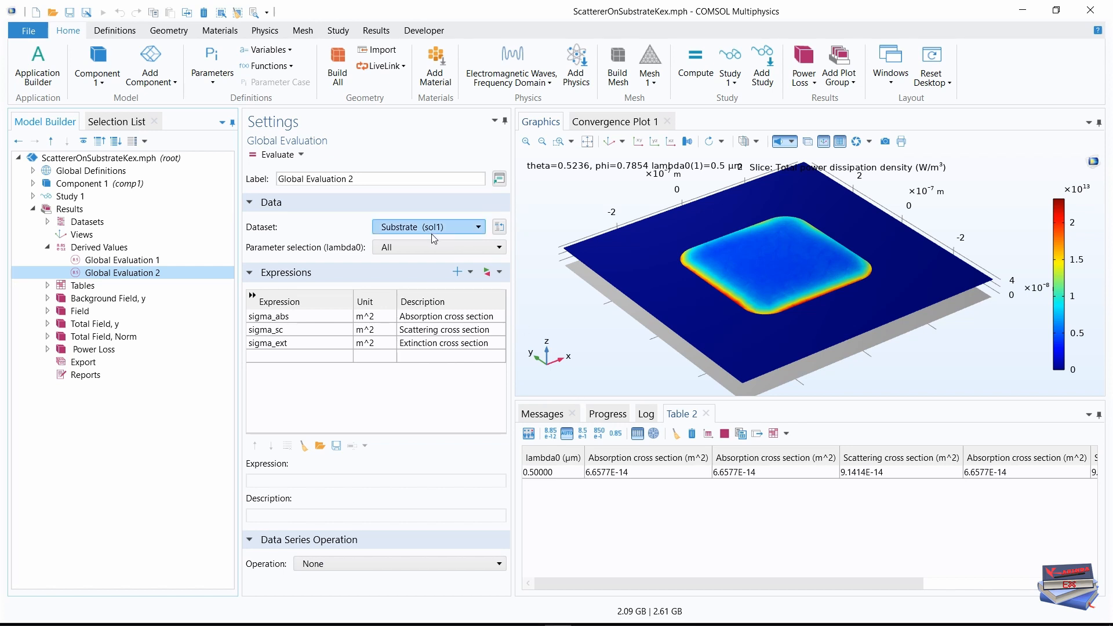
pyautogui.click(479, 228)
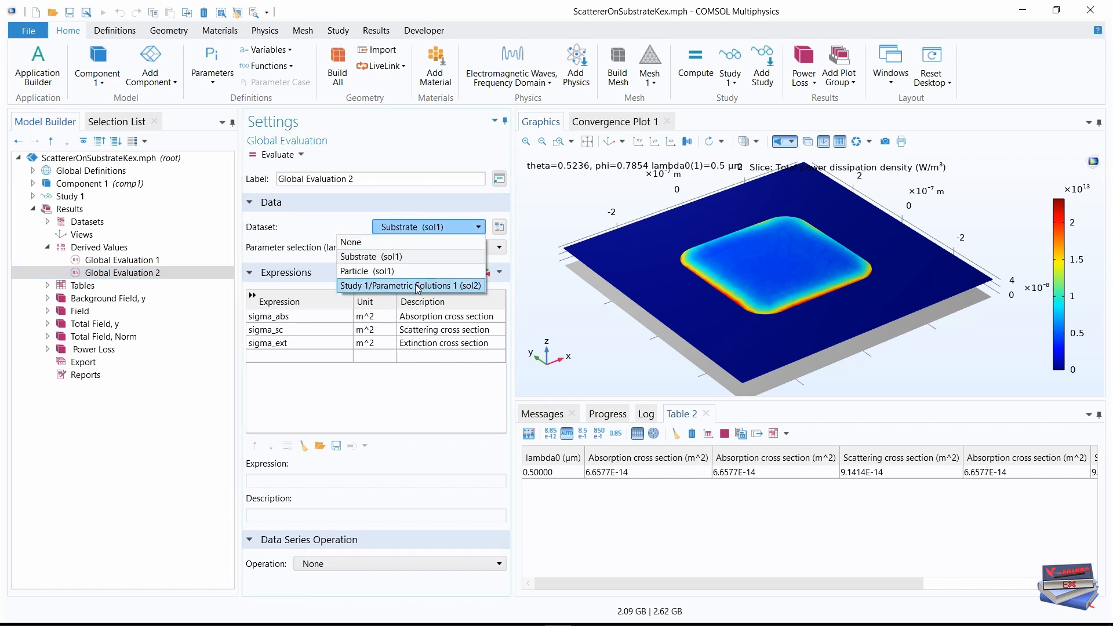
pyautogui.click(418, 285)
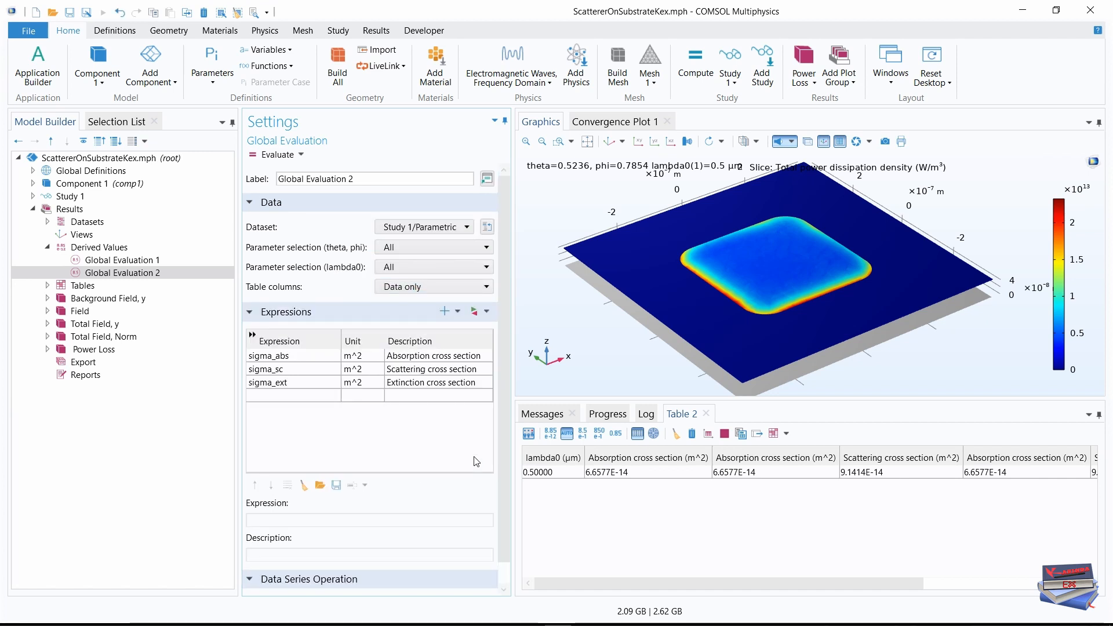
pyautogui.click(273, 155)
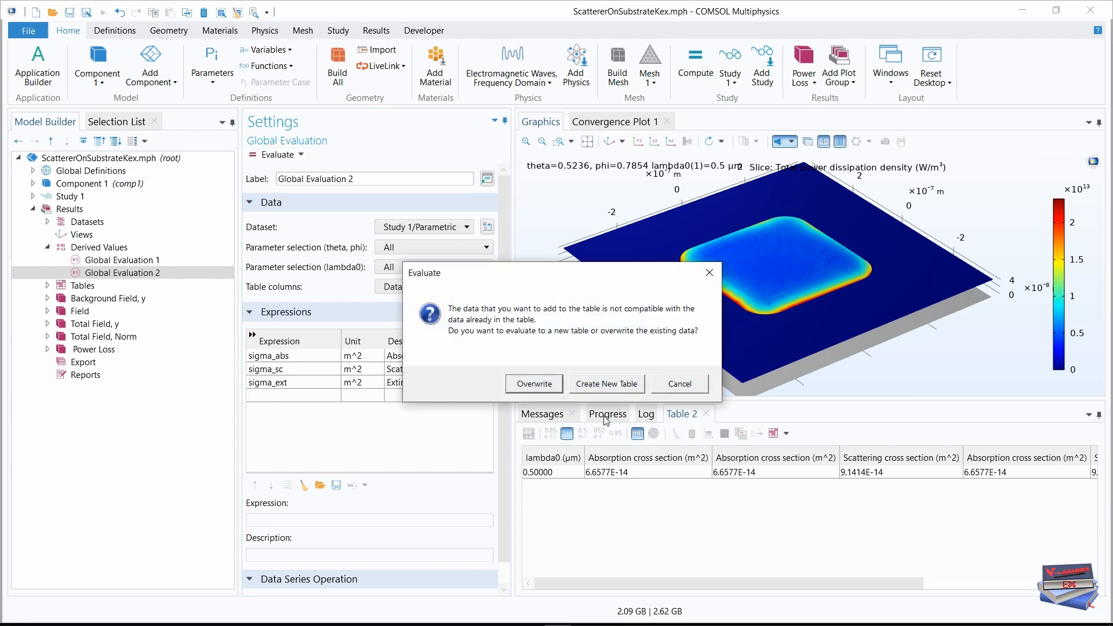
pyautogui.click(534, 384)
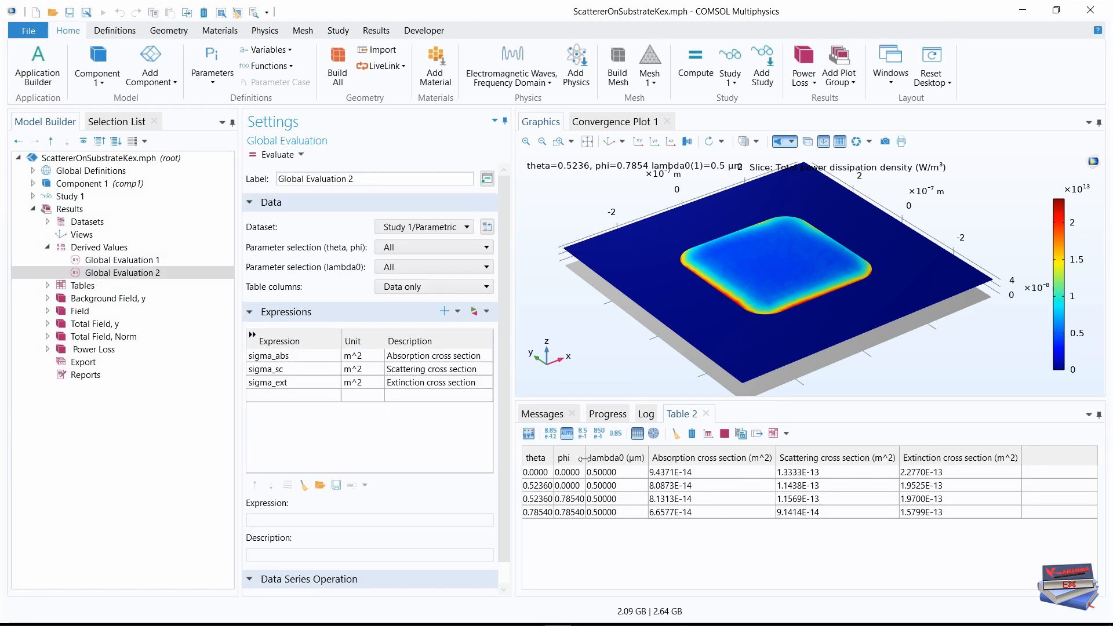
pyautogui.moveTo(583, 459)
pyautogui.mouseDown()
pyautogui.moveTo(609, 454)
pyautogui.moveTo(576, 456)
pyautogui.mouseUp()
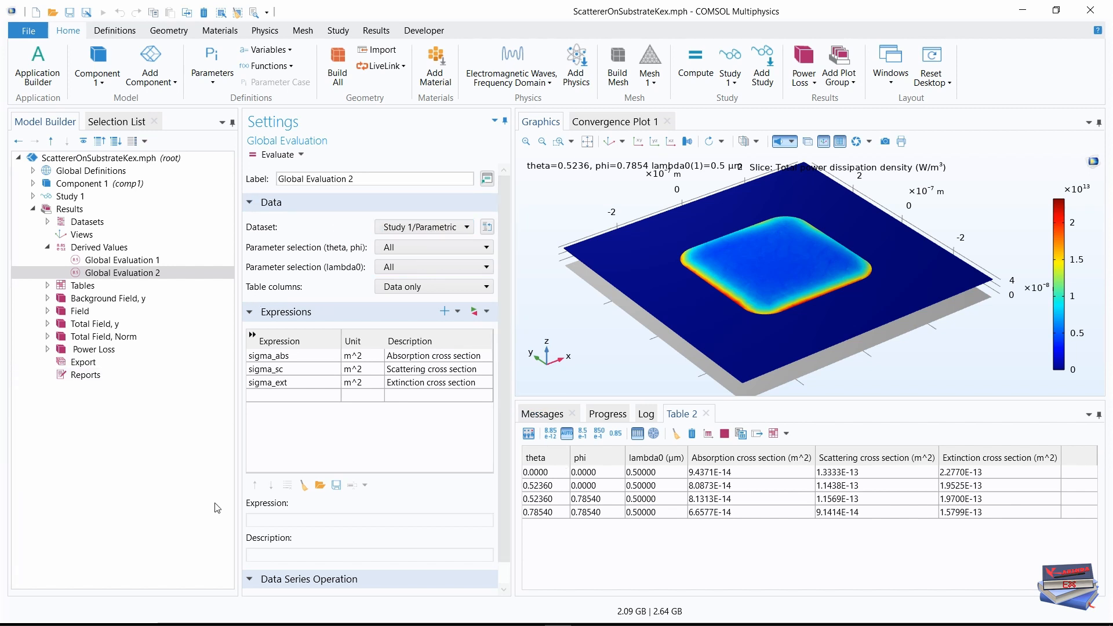
pyautogui.click(468, 227)
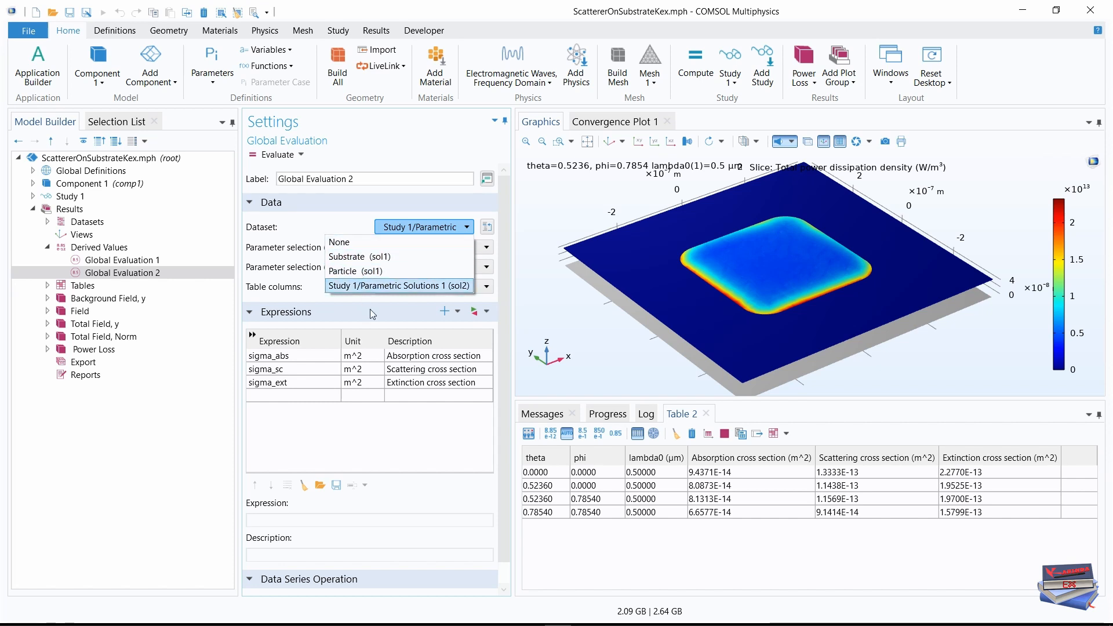
pyautogui.click(200, 470)
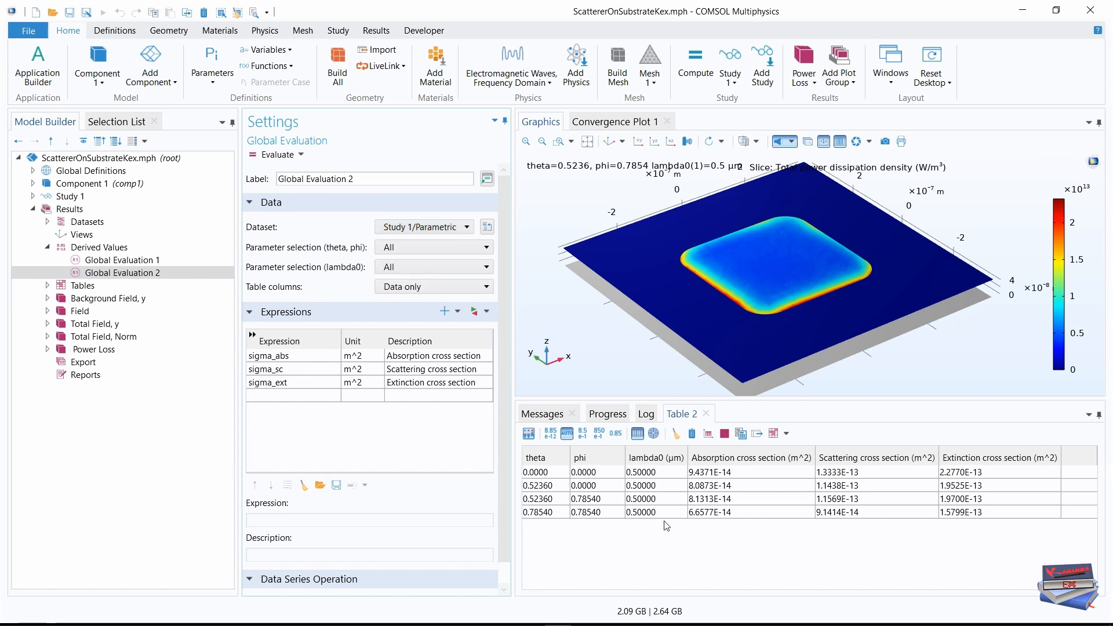